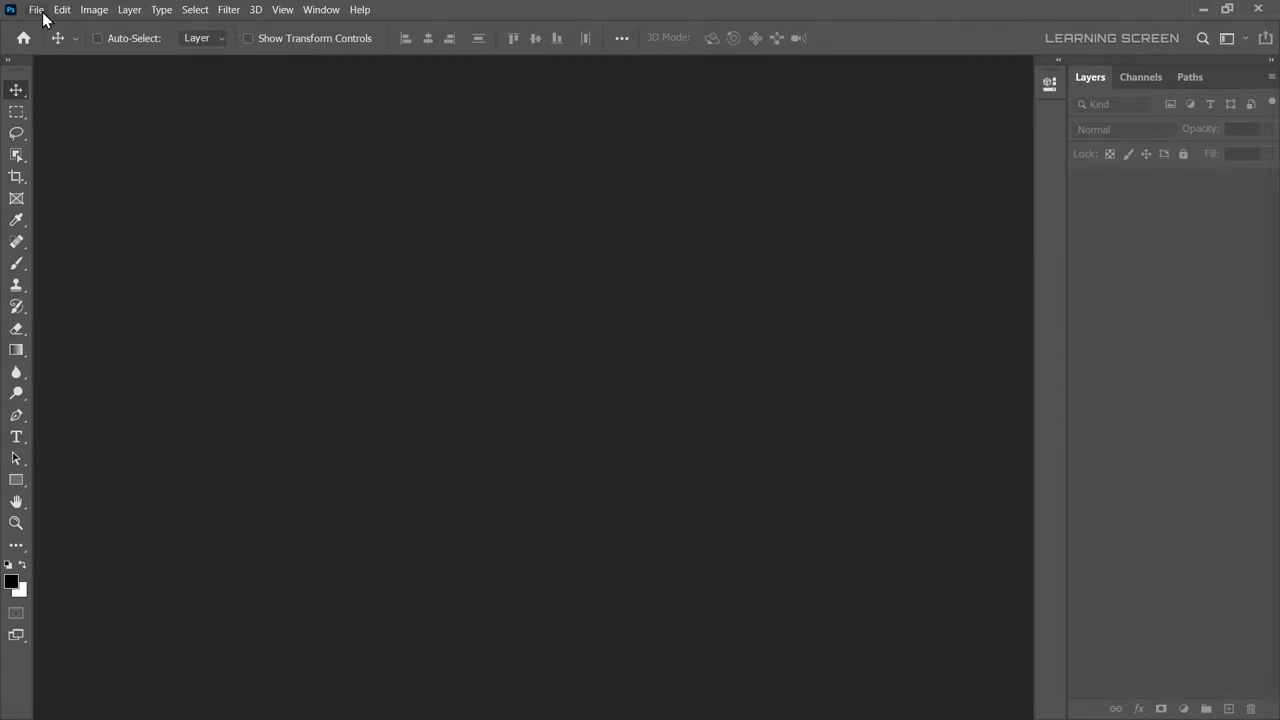
Open Clouds.jpg from the Stock folder and crop it to a 1:1 square
left_click(36, 10)
left_click(45, 37)
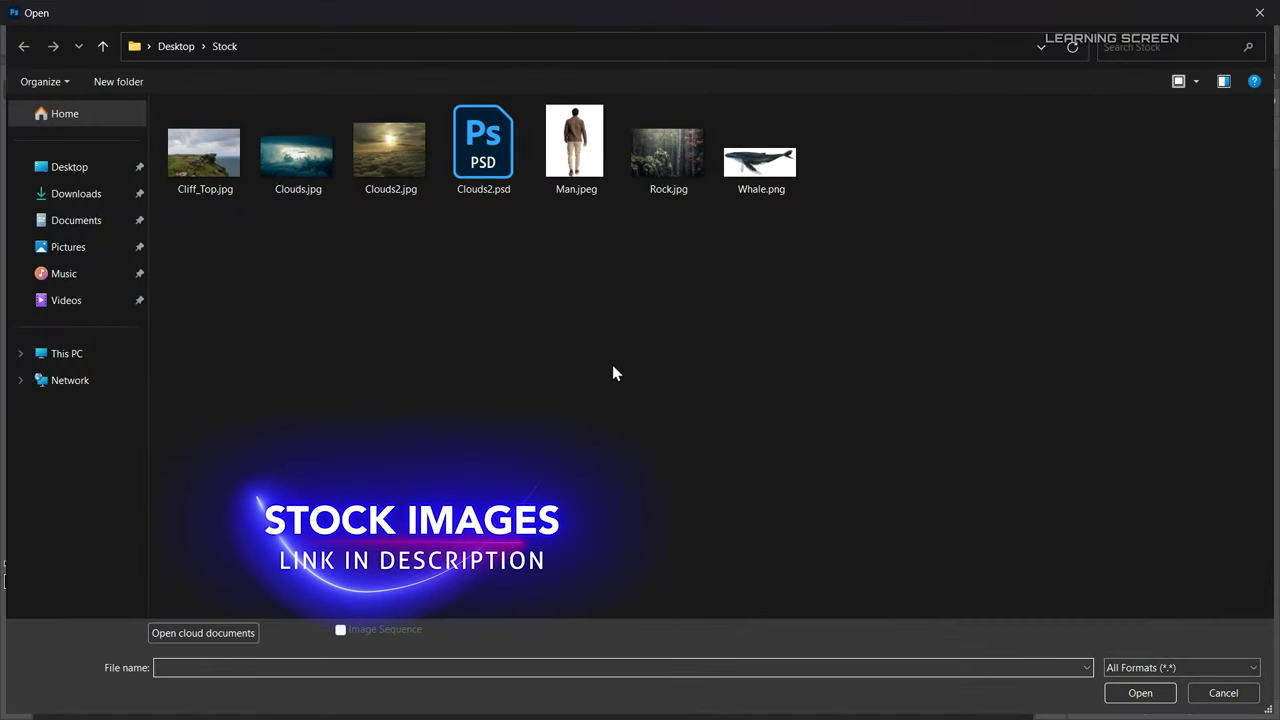
double_click(296, 144)
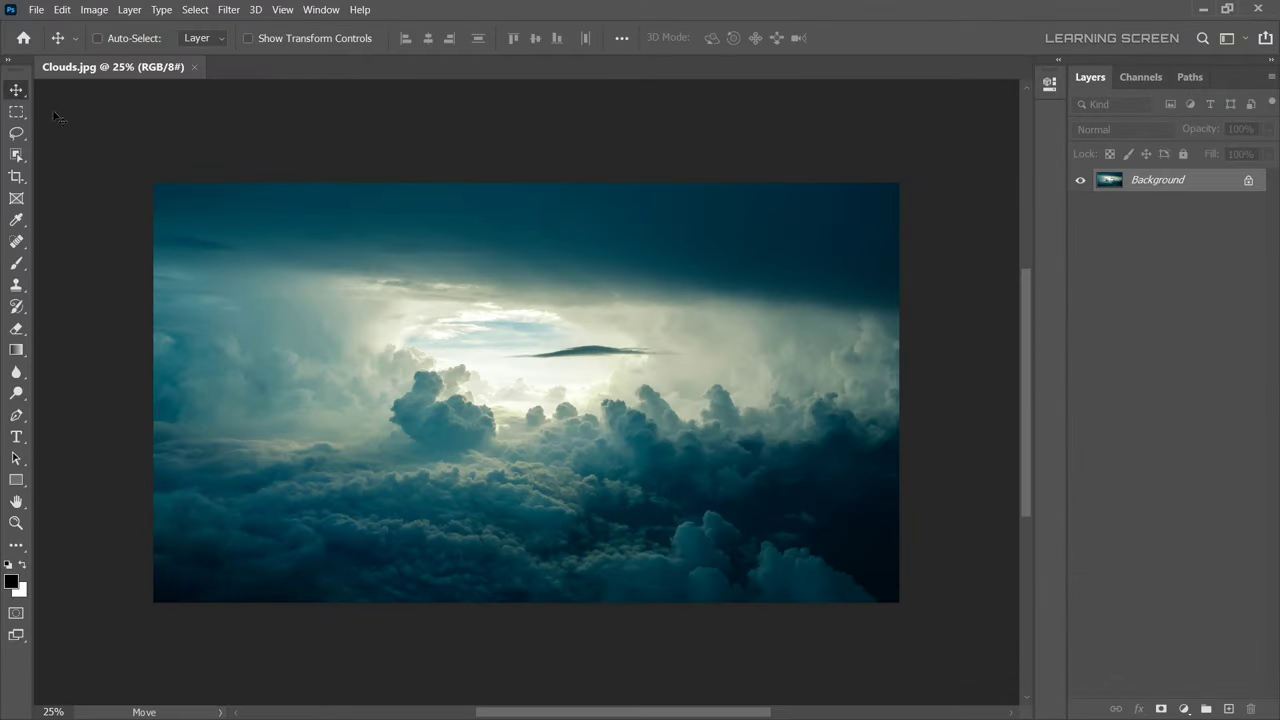
left_click(16, 178)
left_click(137, 38)
left_click(150, 116)
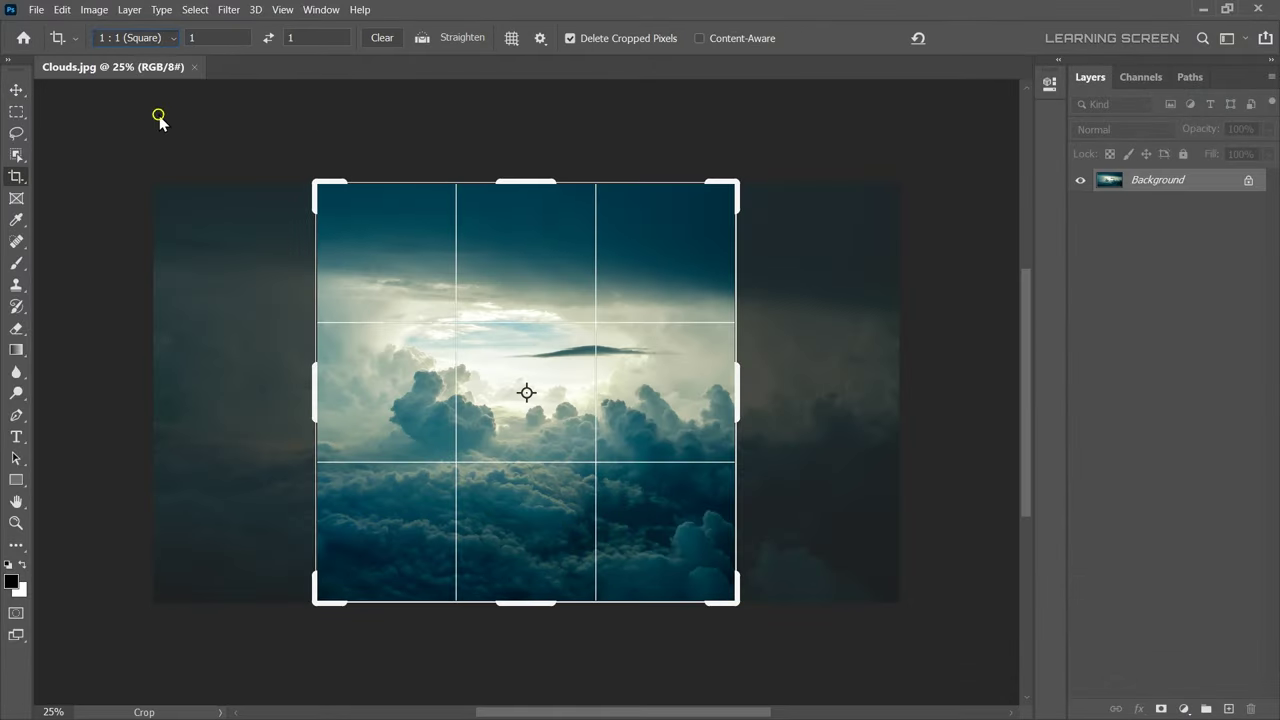
left_click(975, 39)
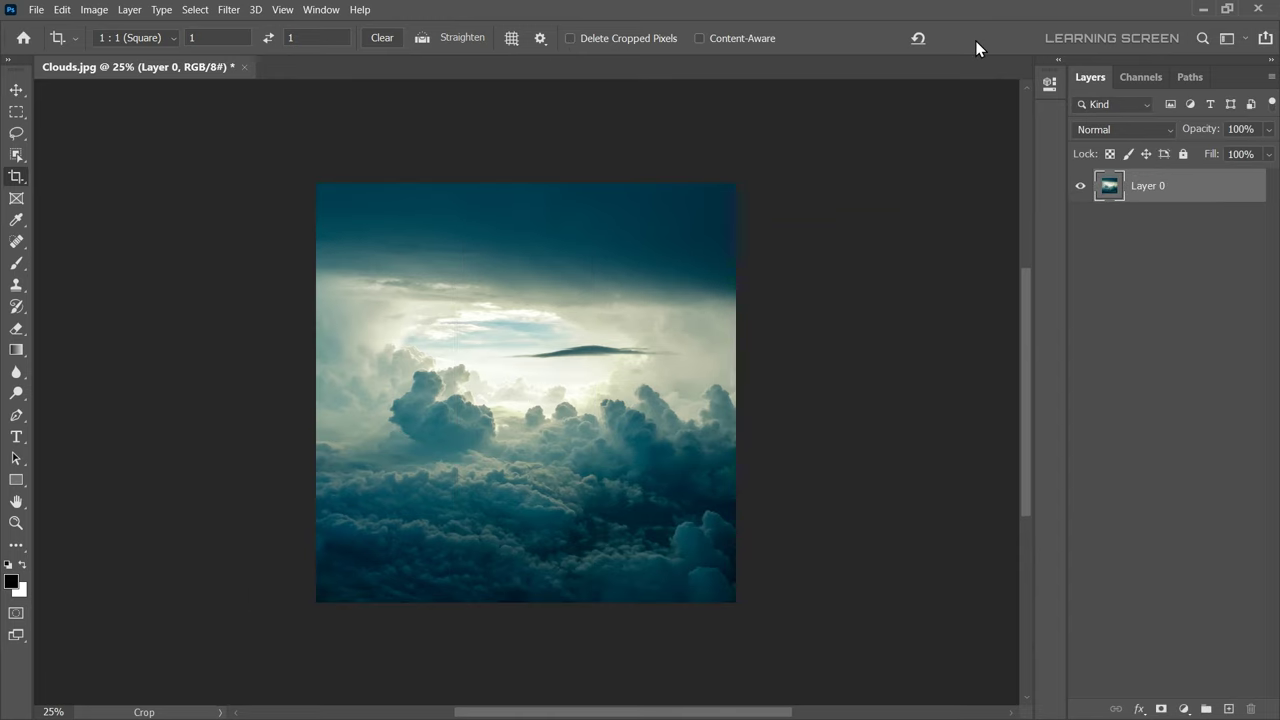
Squeeze the cloud layer in from both sides with Free Transform to fit the square
key("ctrl+t")
left_click_drag(898, 393, 735, 392)
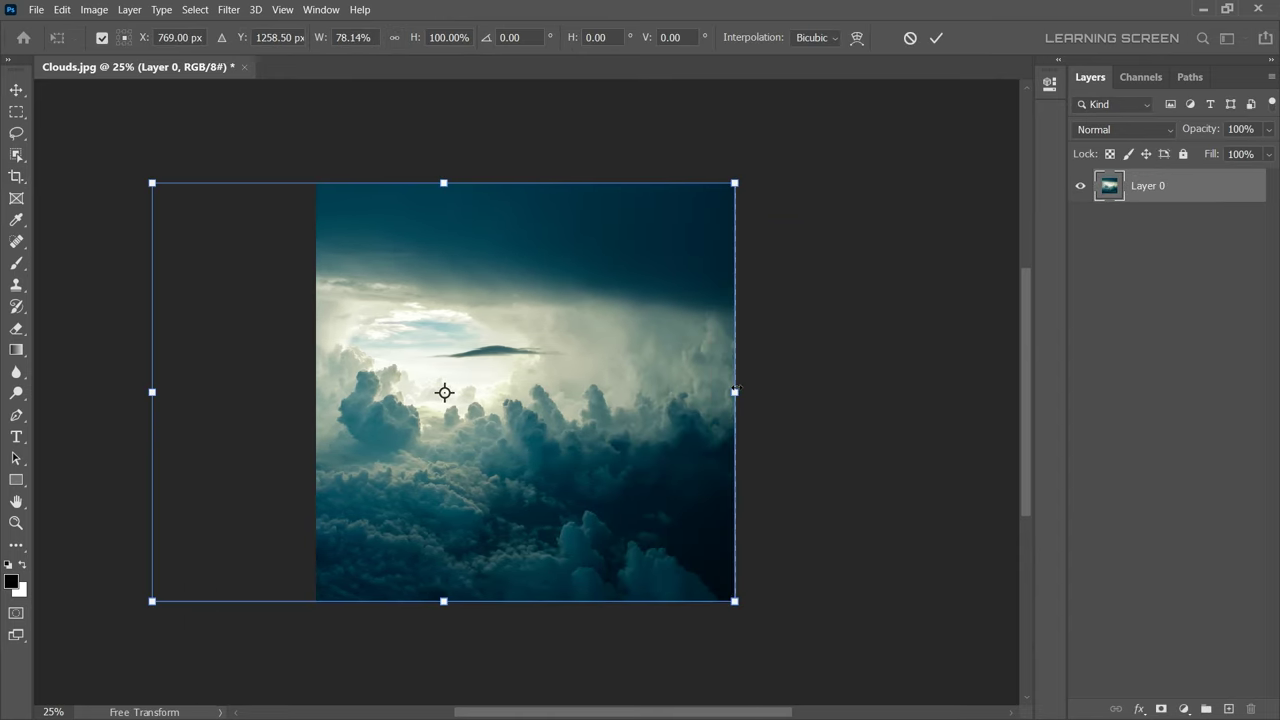
left_click_drag(163, 395, 316, 388)
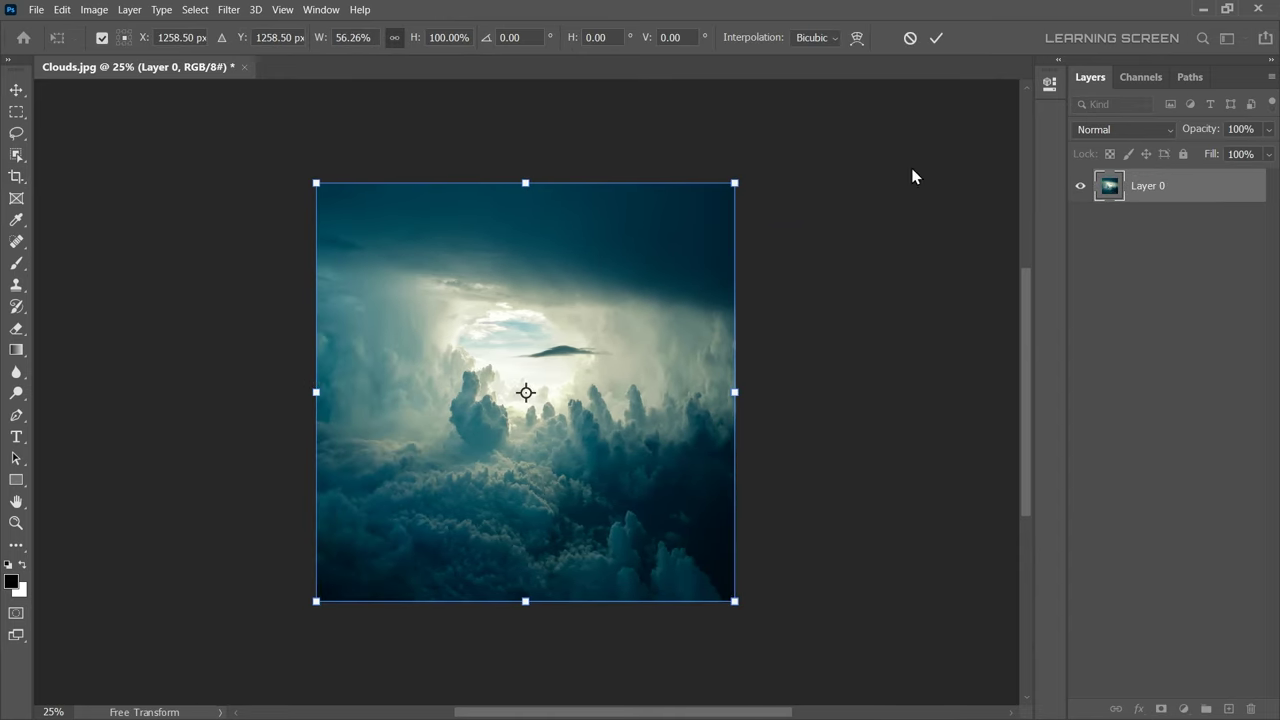
left_click(936, 38)
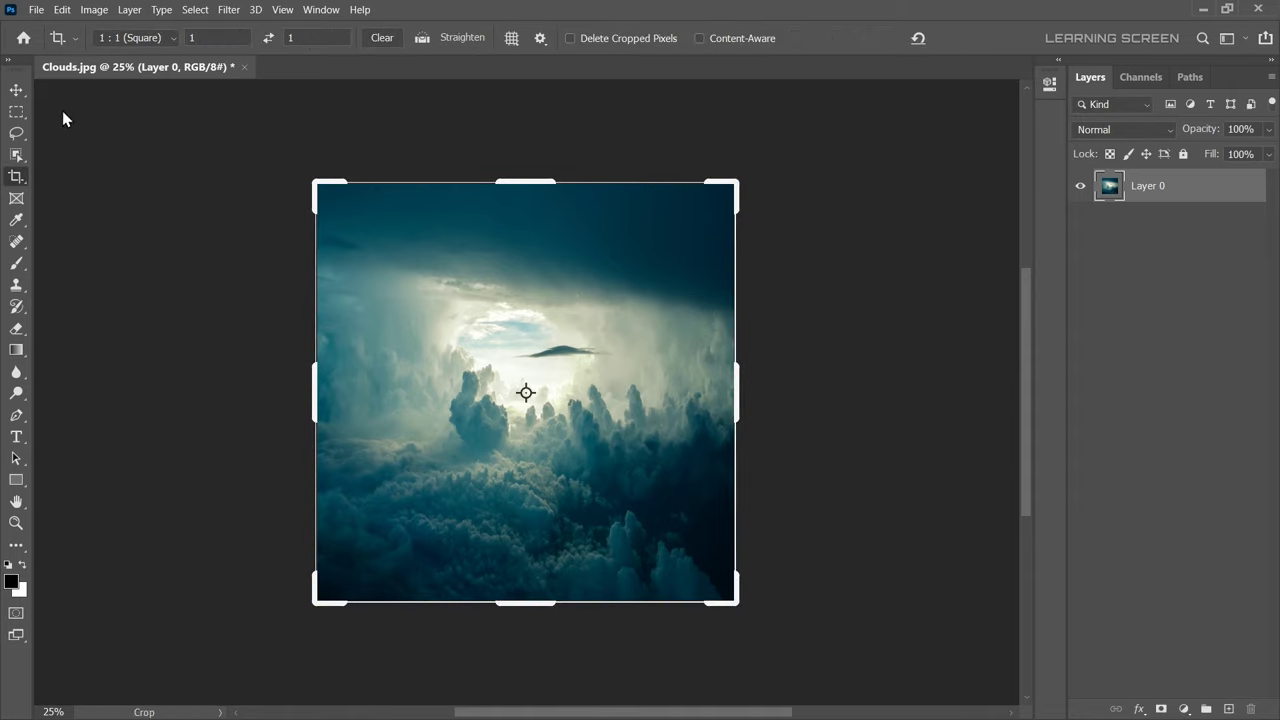
left_click(20, 92)
Apply the Offset filter with Wrap Around so the image edges meet mid-canvas
left_click(229, 9)
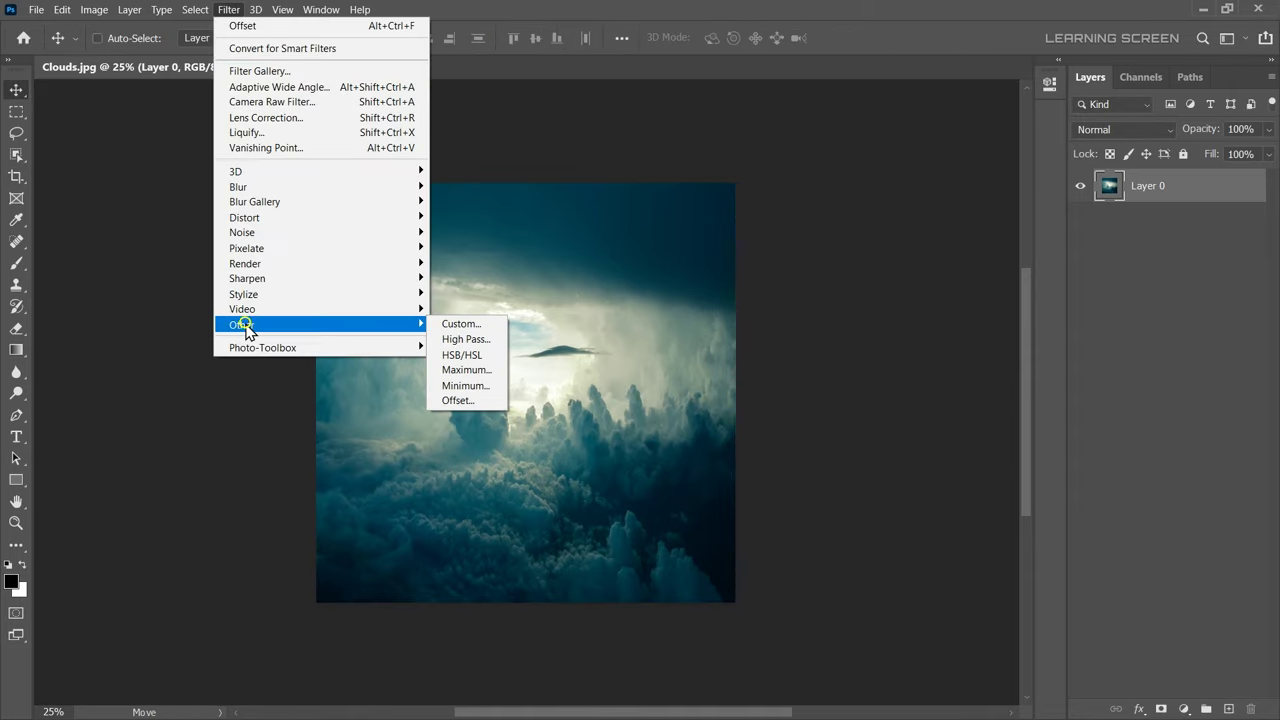
left_click(463, 384)
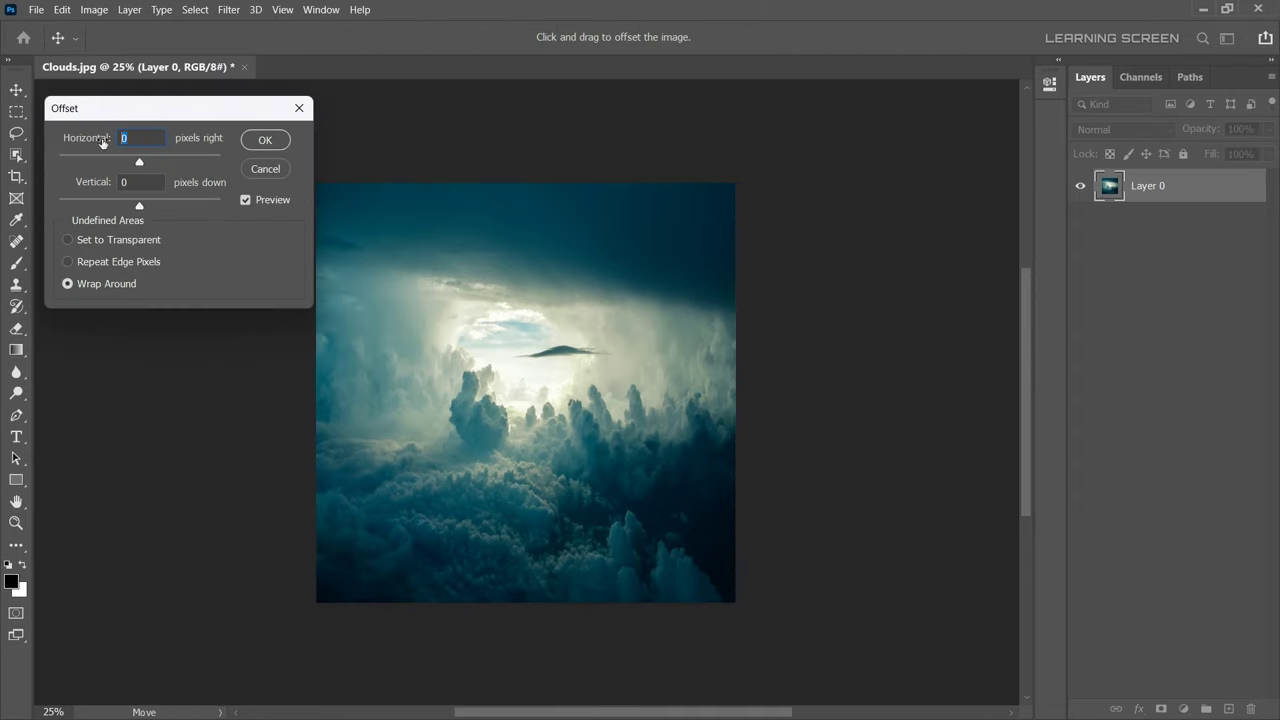
type("1200")
left_click(277, 142)
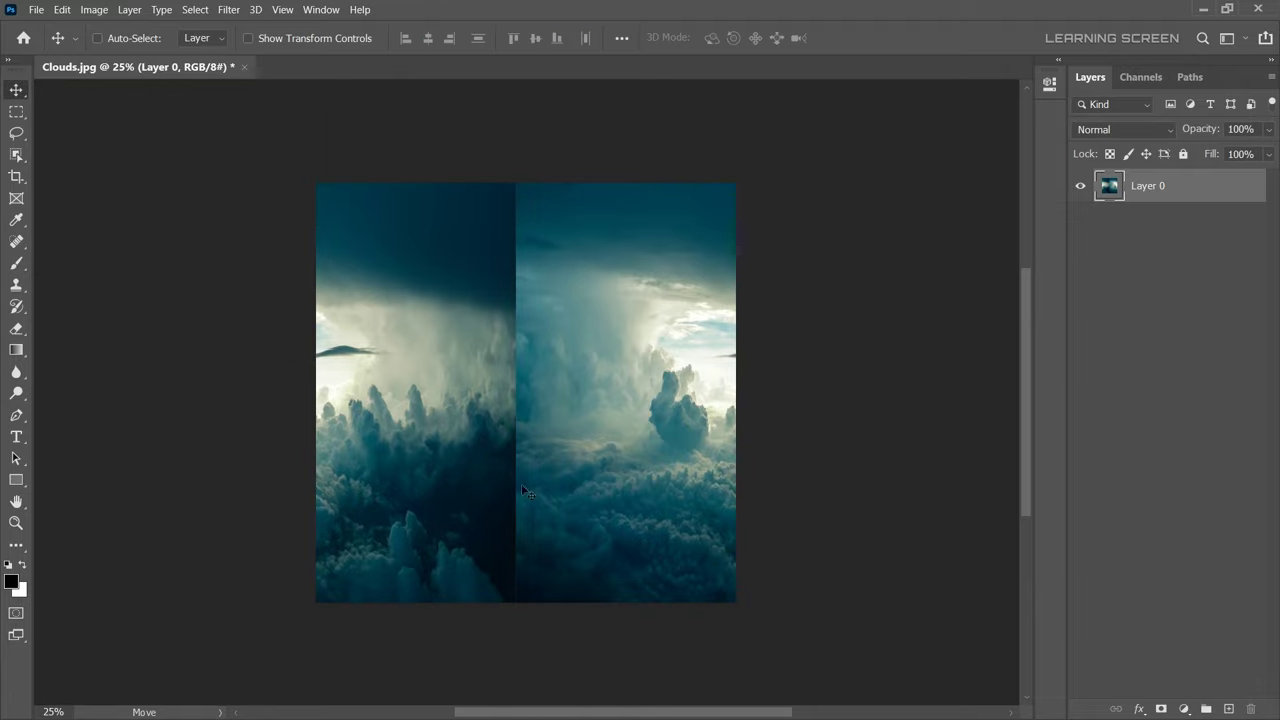
Fill the marqueed centre seam with Content-Aware Fill using Rectangular sampling and Mirror
left_click(18, 112)
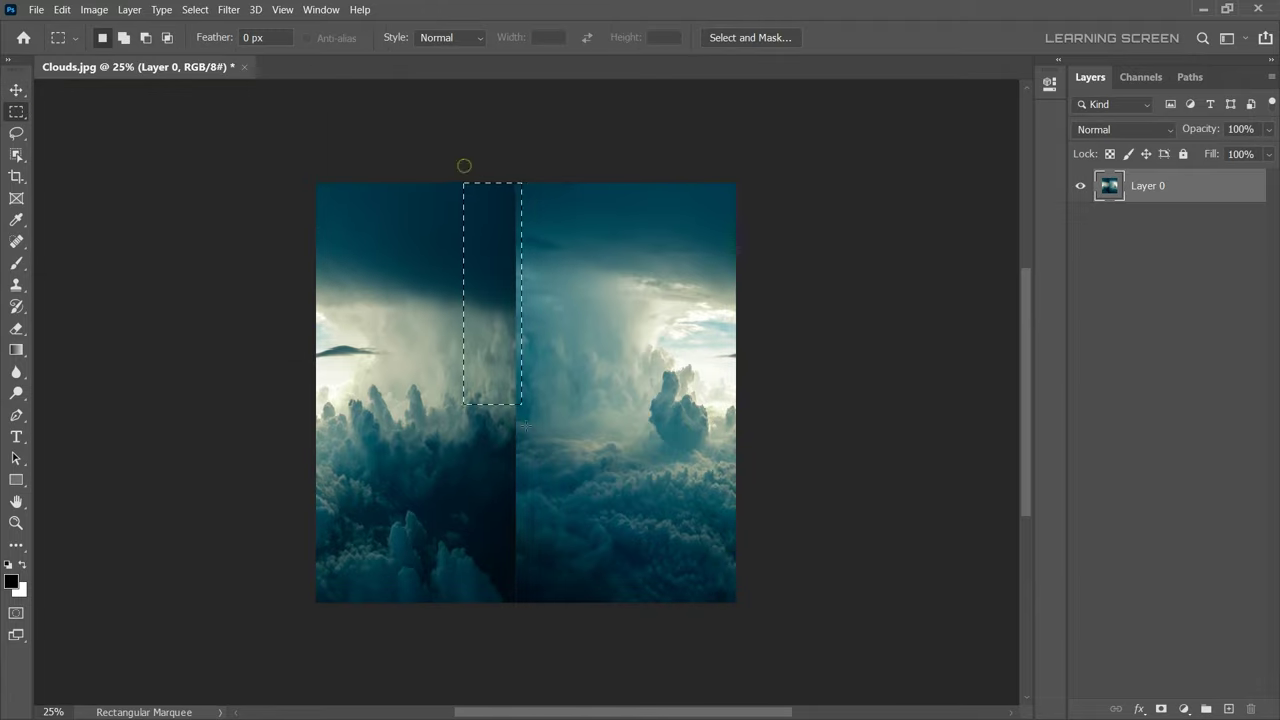
left_click_drag(524, 426, 567, 601)
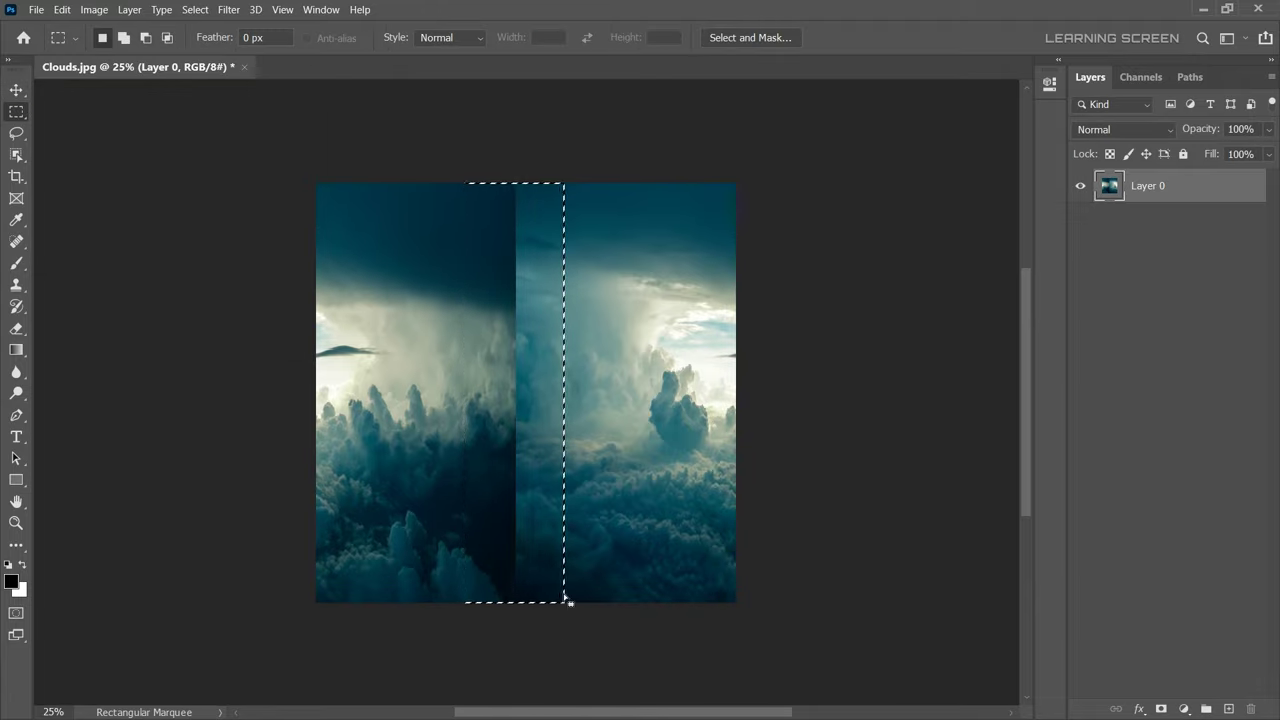
left_click(62, 9)
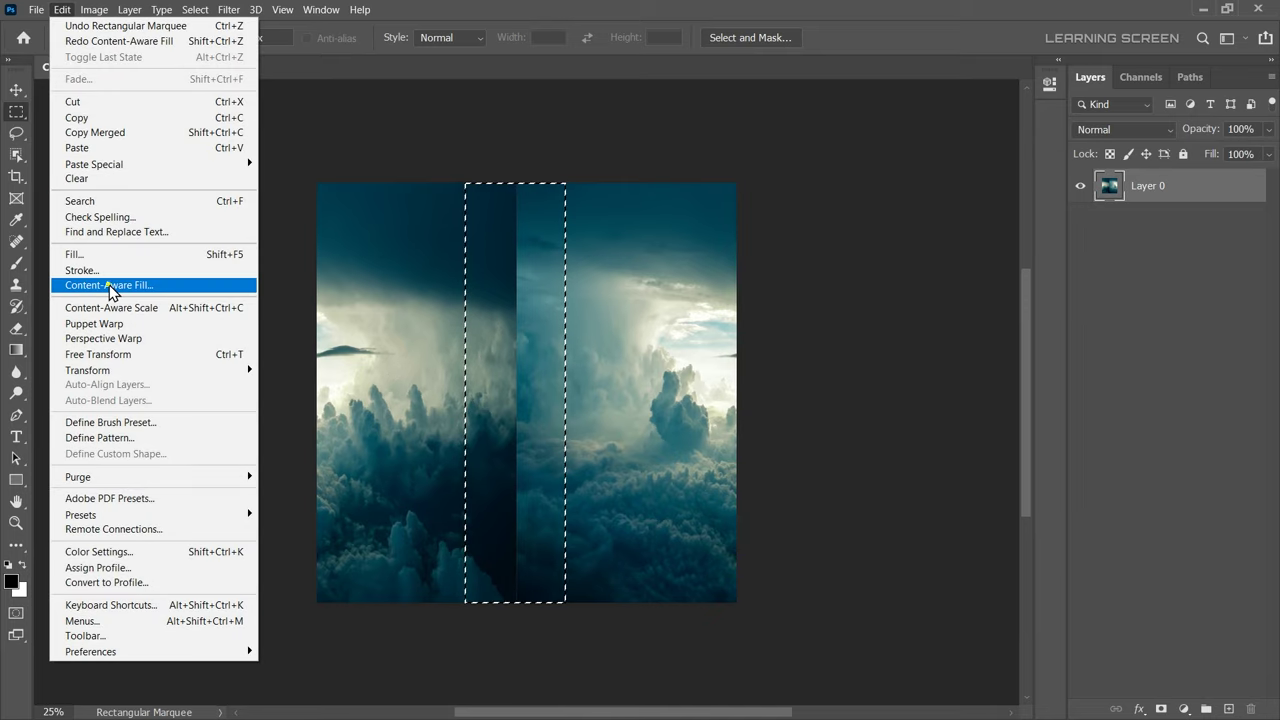
left_click(110, 287)
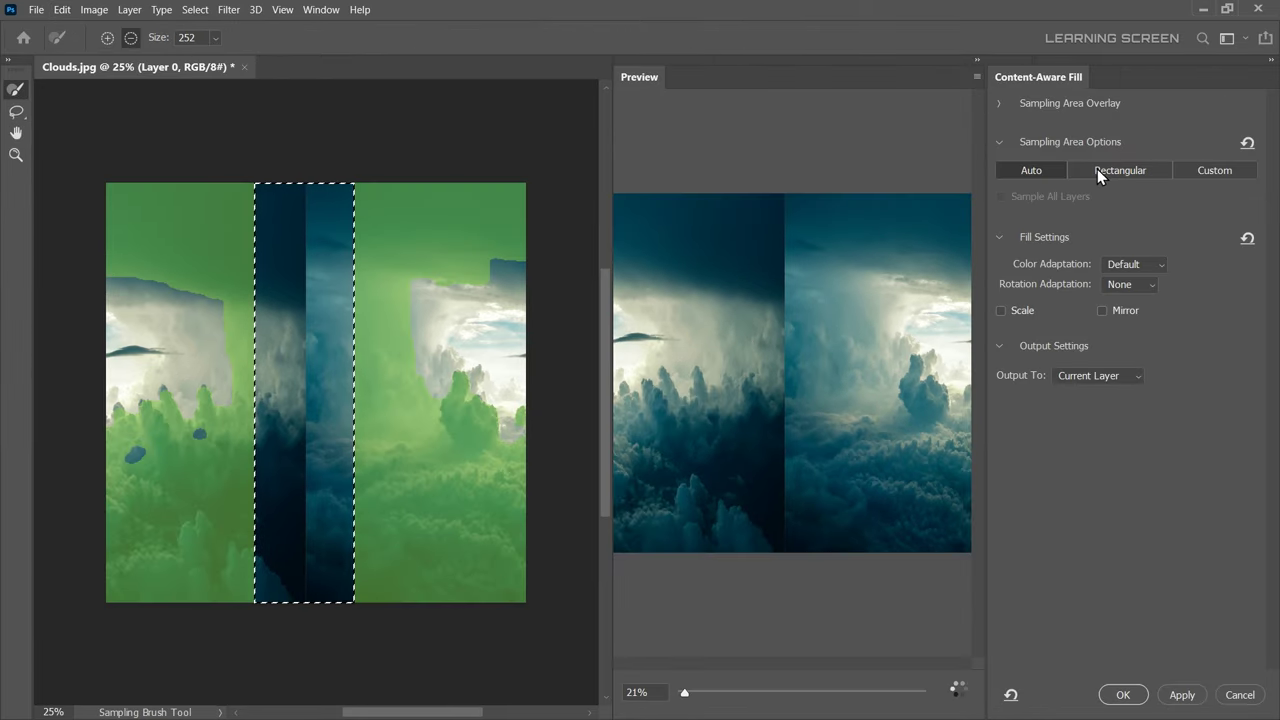
left_click(1121, 172)
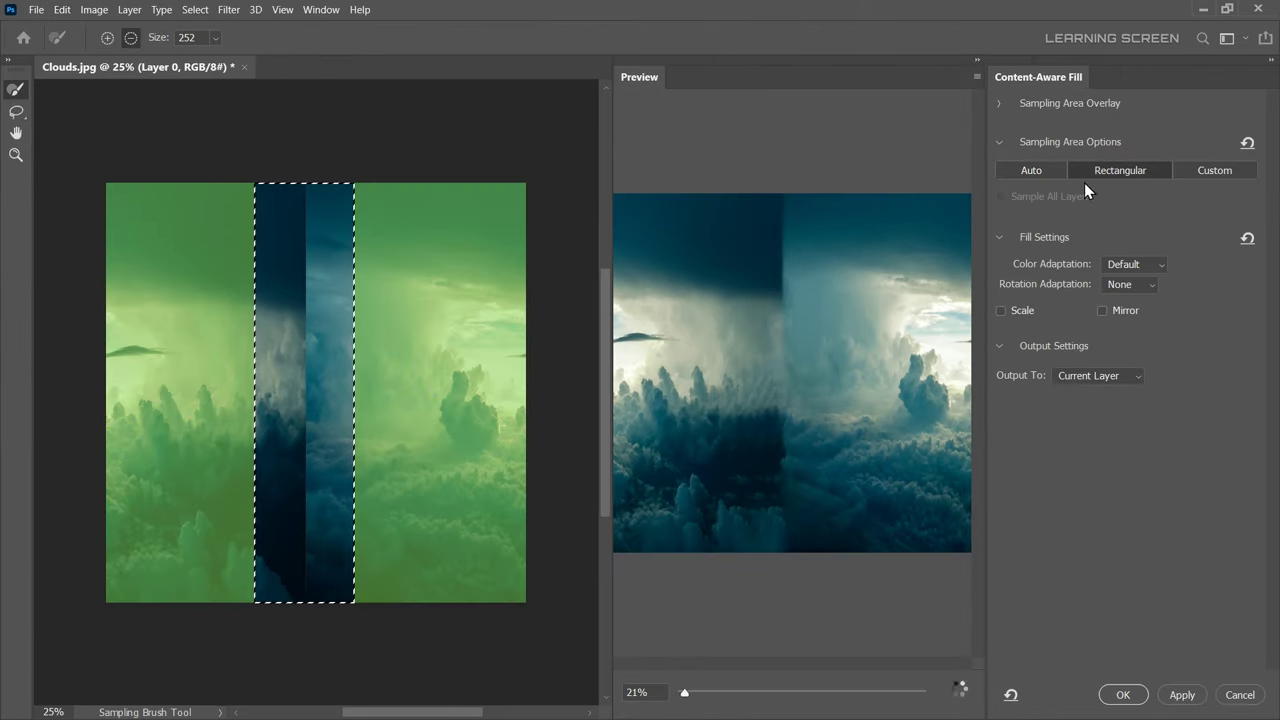
left_click(1102, 311)
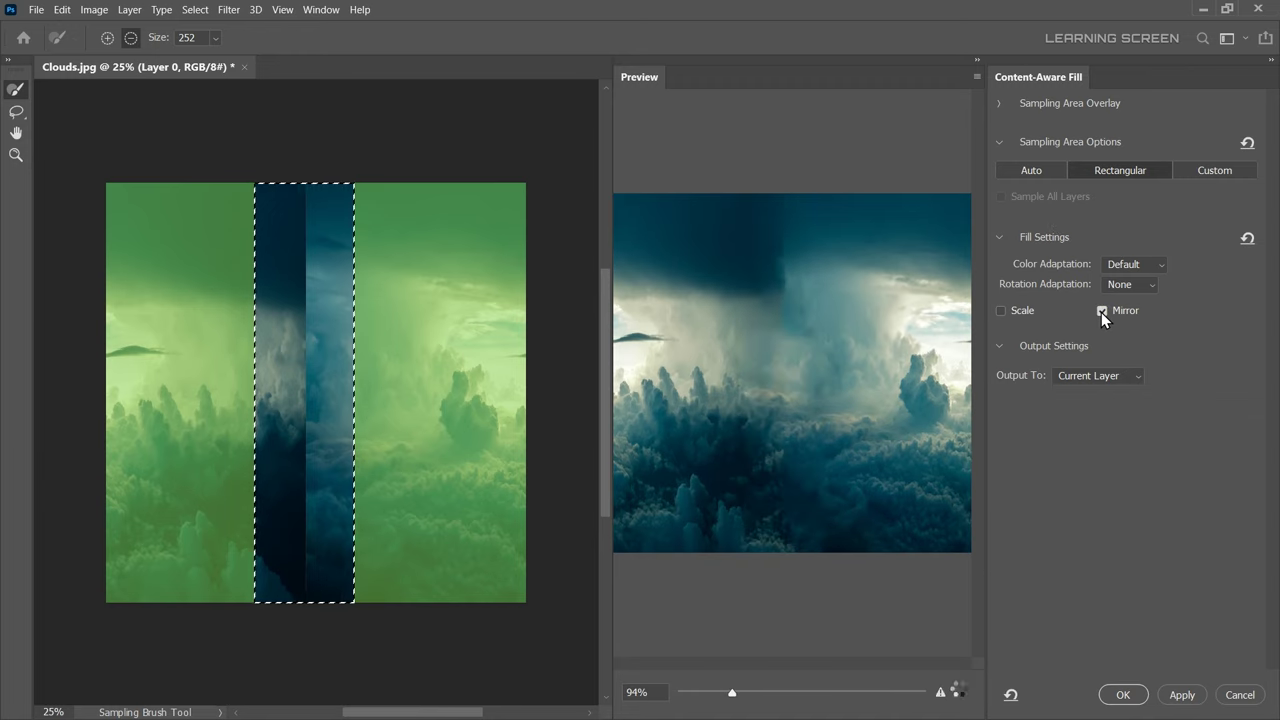
left_click(1085, 376)
left_click(1088, 385)
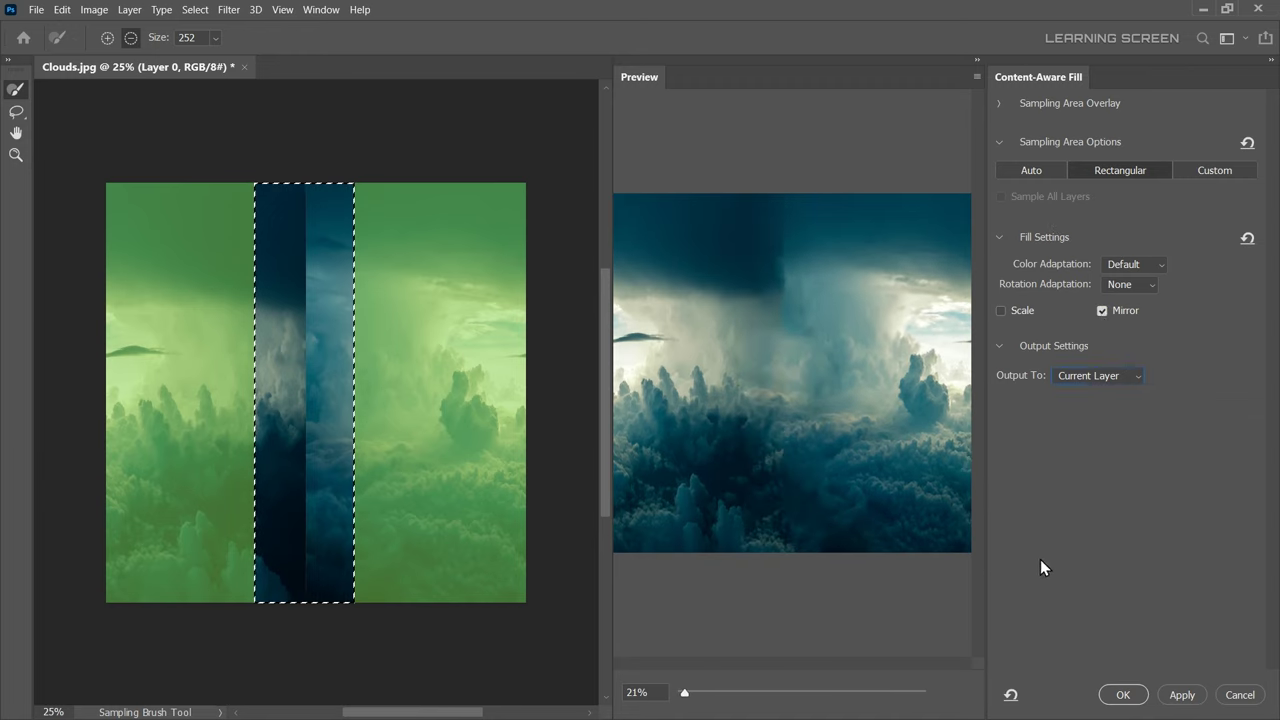
left_click(1123, 694)
left_click(448, 268)
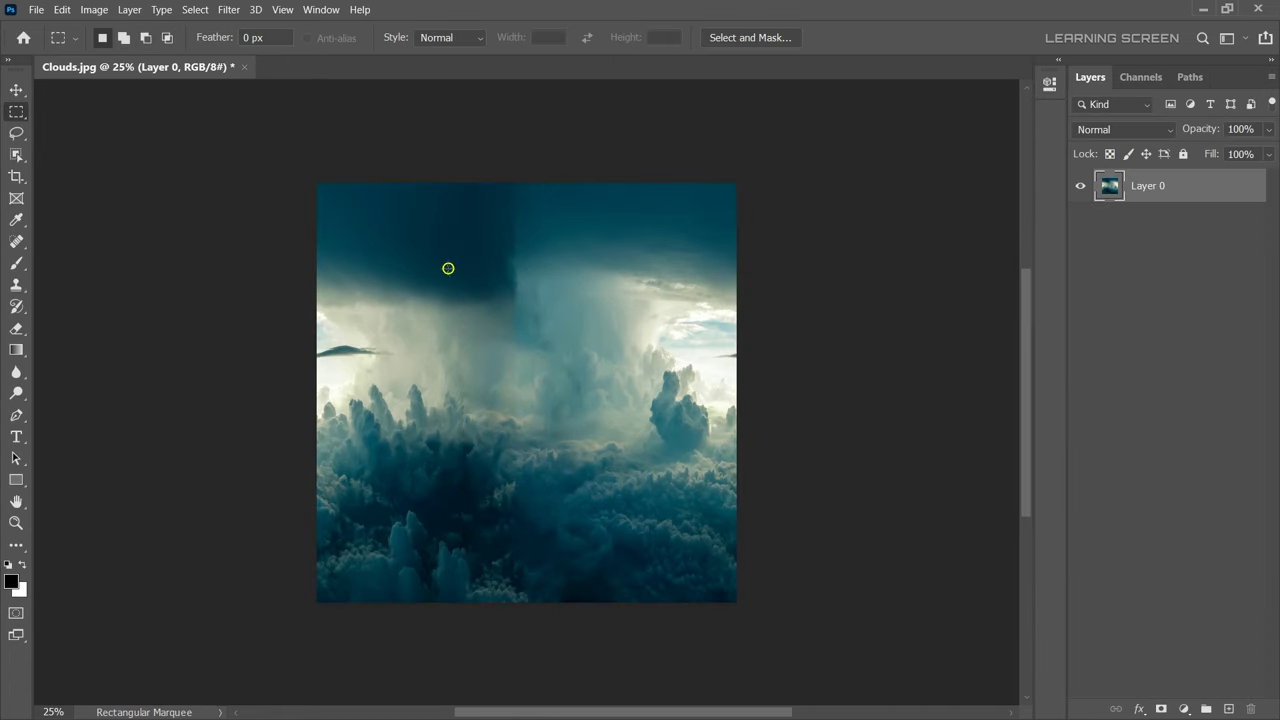
scroll(448, 268, "up", 5)
scroll(523, 509, "up", 3)
scroll(540, 393, "down", 3)
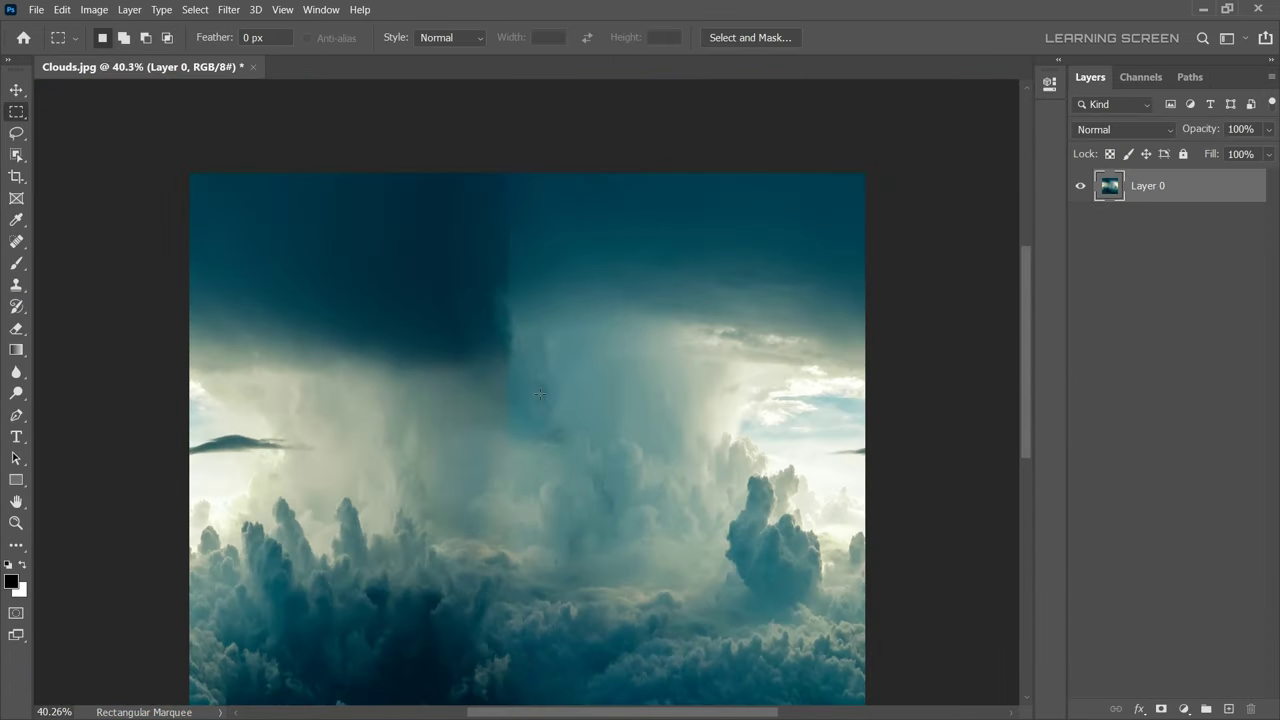
scroll(540, 393, "down", 2)
Apply Polar Coordinates, Rectangular to Polar, to wrap the clouds into a vortex
key("v")
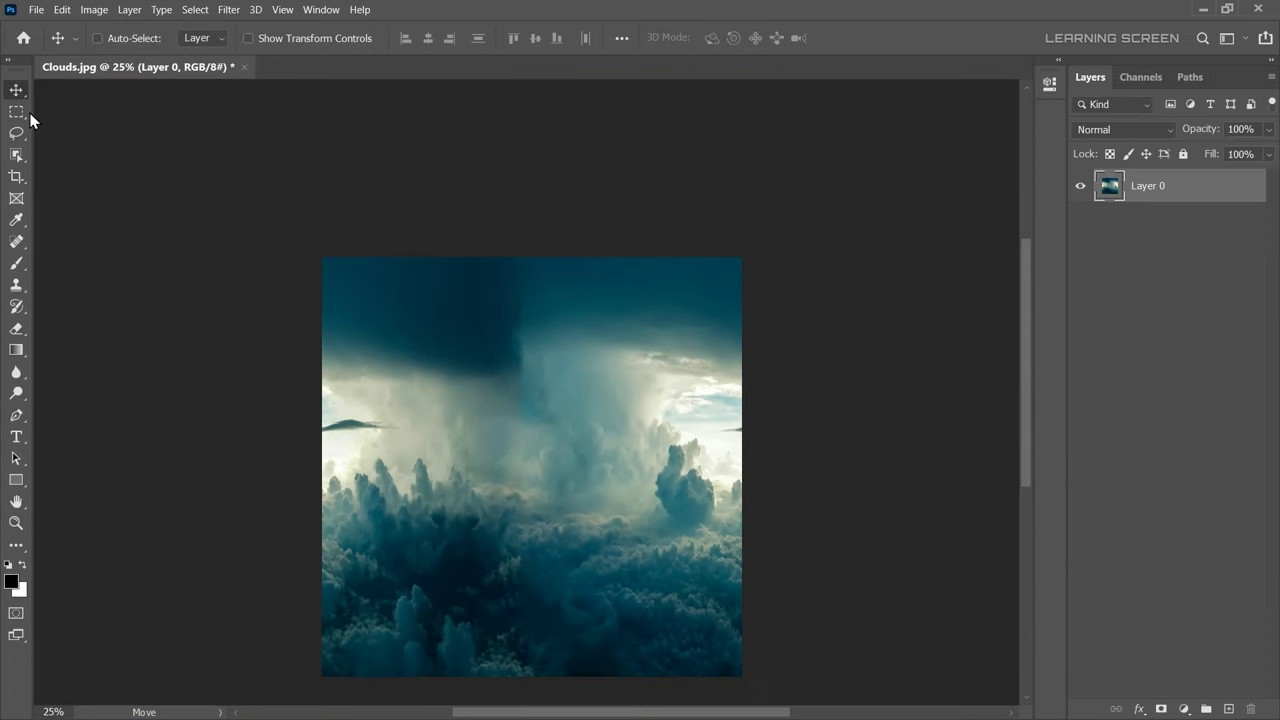
left_click(229, 9)
left_click(470, 248)
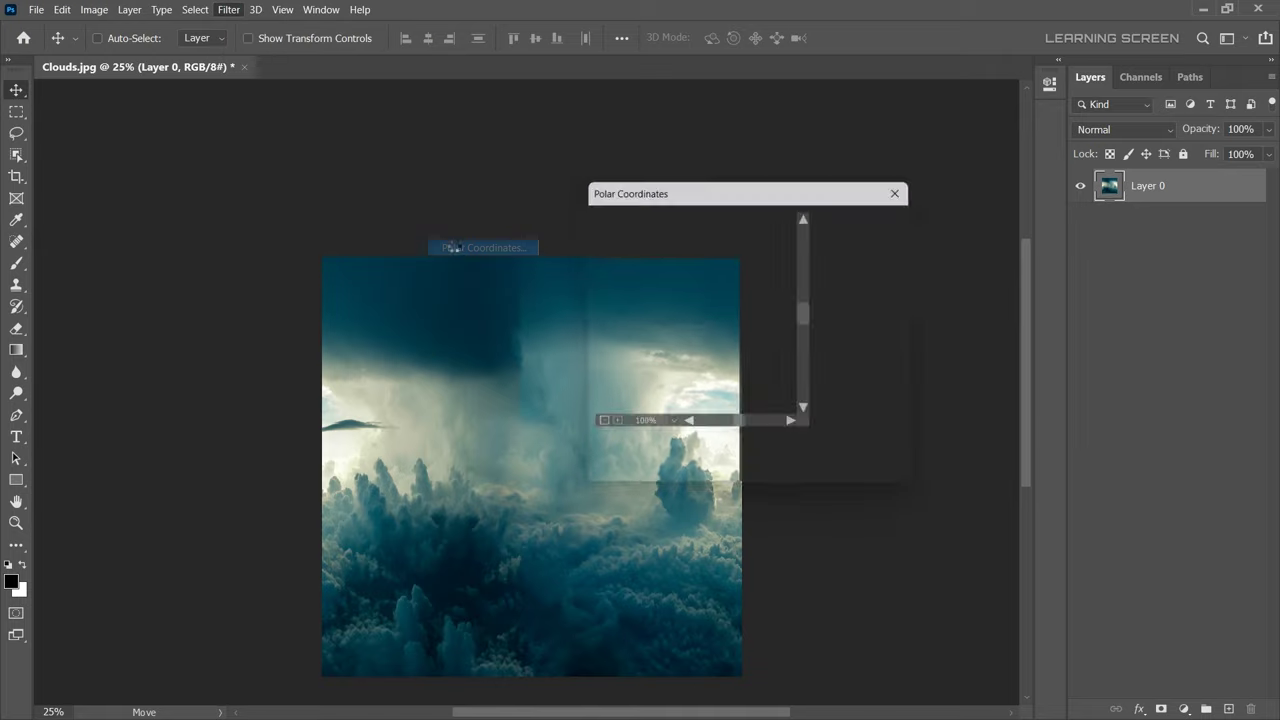
left_click(598, 426)
left_click(598, 426)
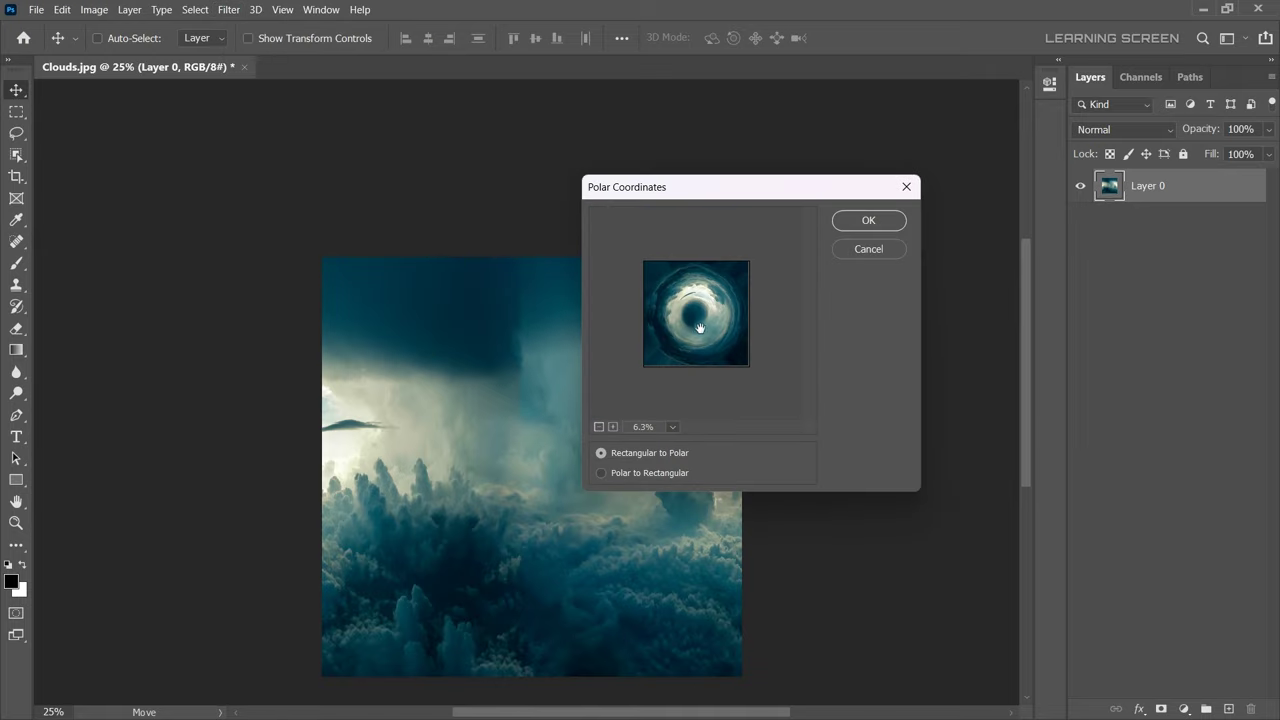
left_click(868, 226)
scroll(543, 480, "up", 2)
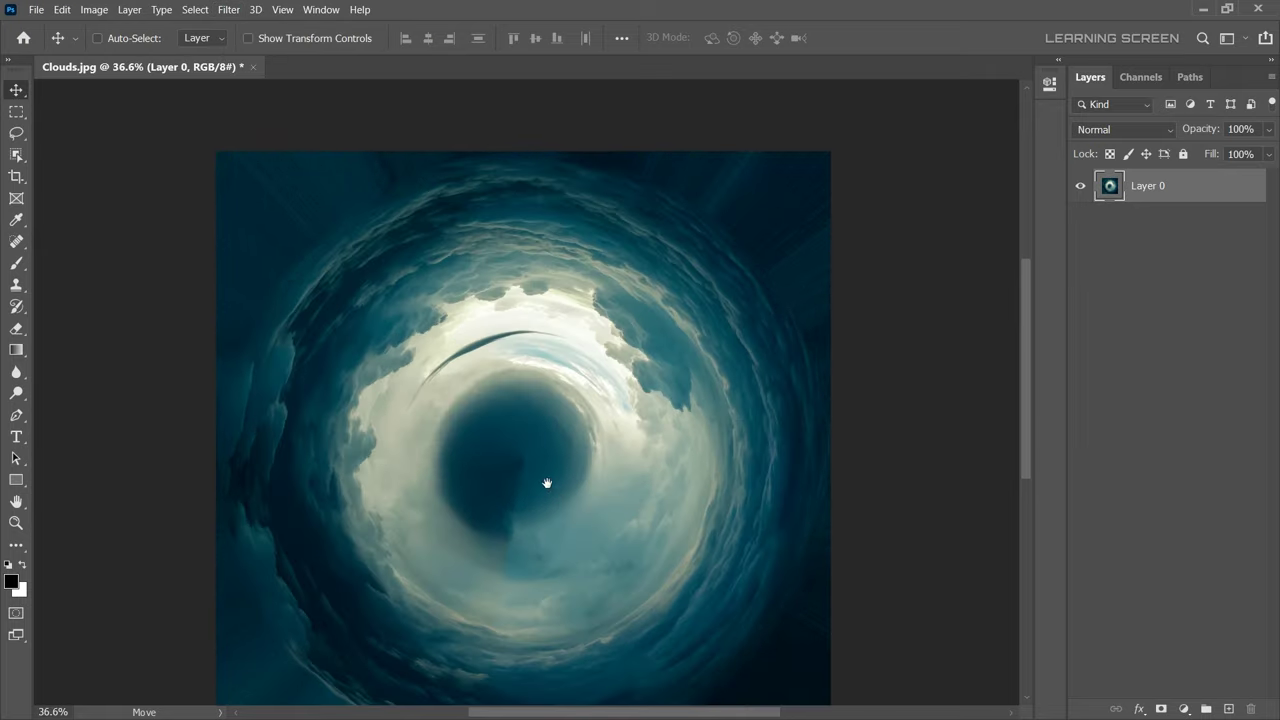
Apply a Pinch filter at about 100% to tighten the vortex
left_click(228, 9)
mouse_move(244, 217)
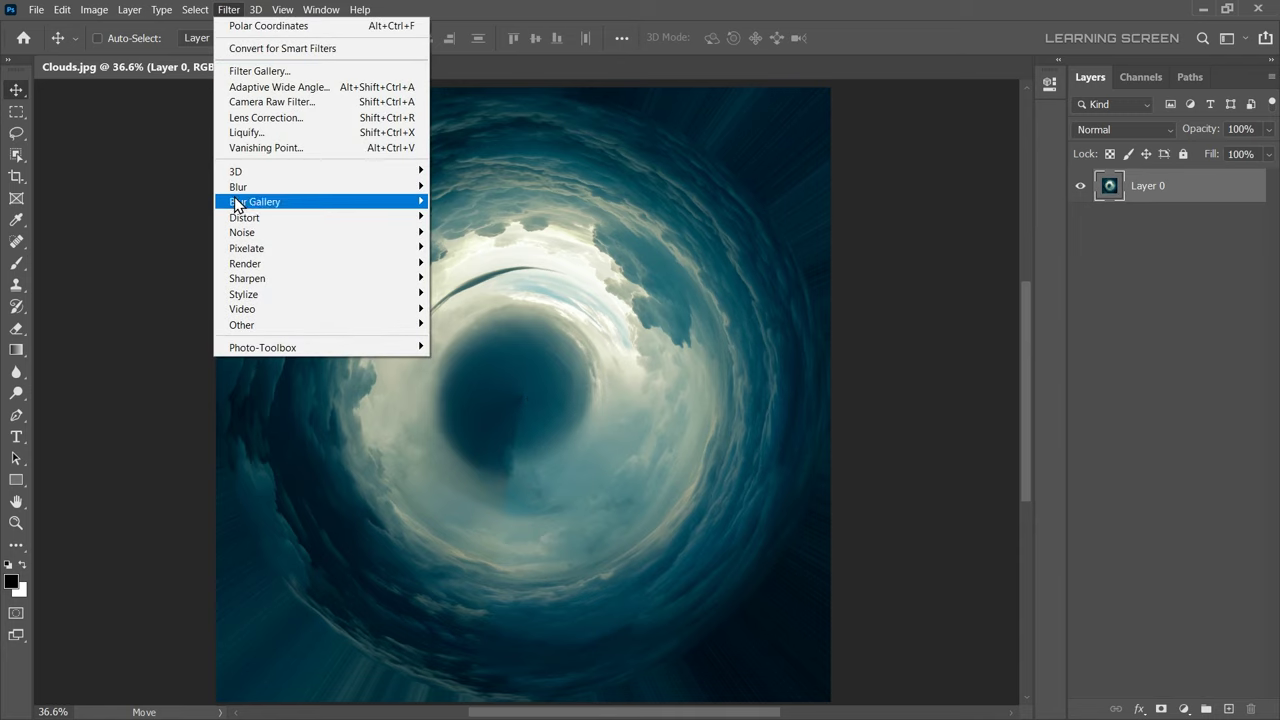
left_click(468, 232)
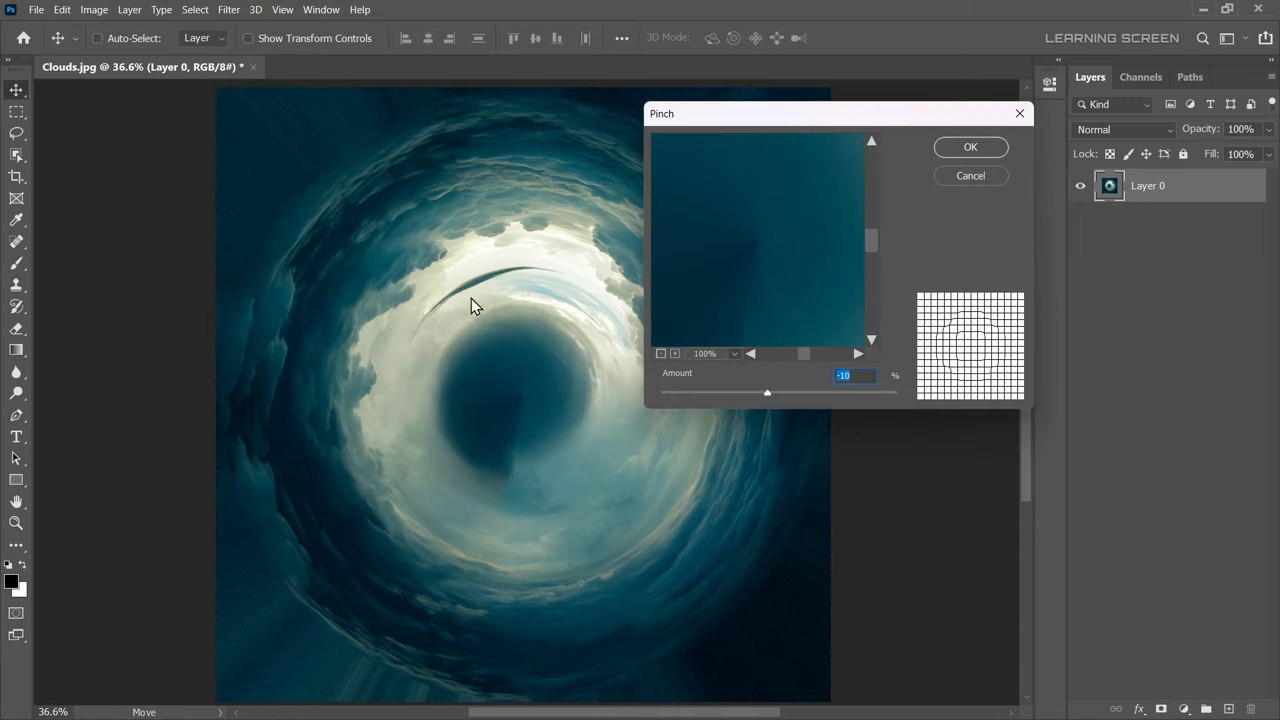
left_click(660, 353)
left_click(660, 353)
left_click_drag(767, 392, 895, 392)
left_click(965, 148)
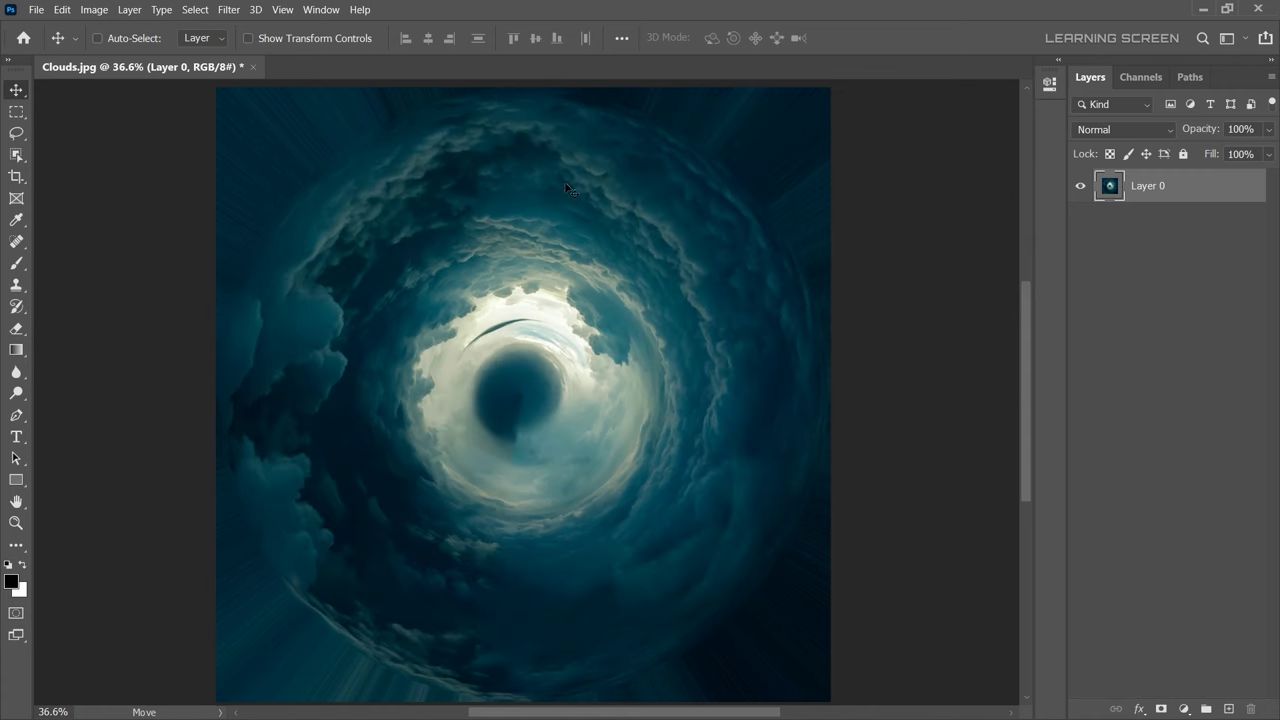
scroll(505, 420, "up", 3)
Lasso the dark streak above the vortex centre and patch it away with nearby cloud
scroll(505, 420, "up", 2)
key("l")
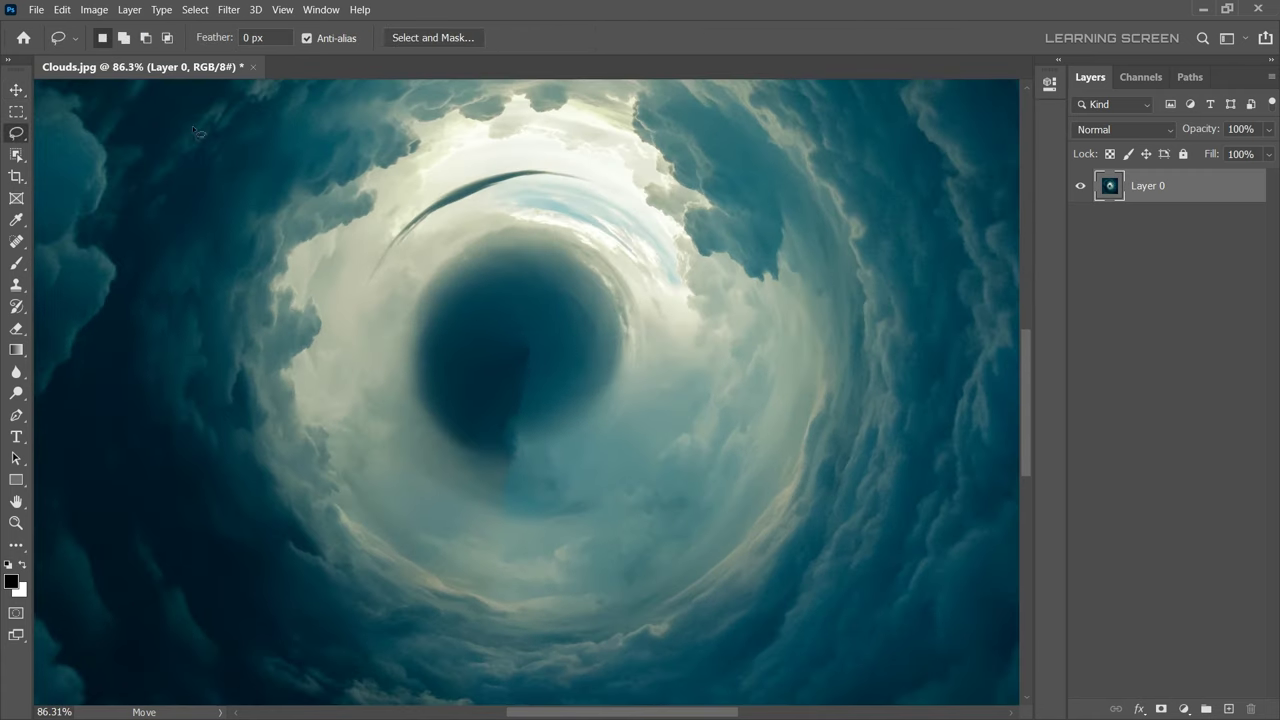
scroll(455, 155, "up", 2)
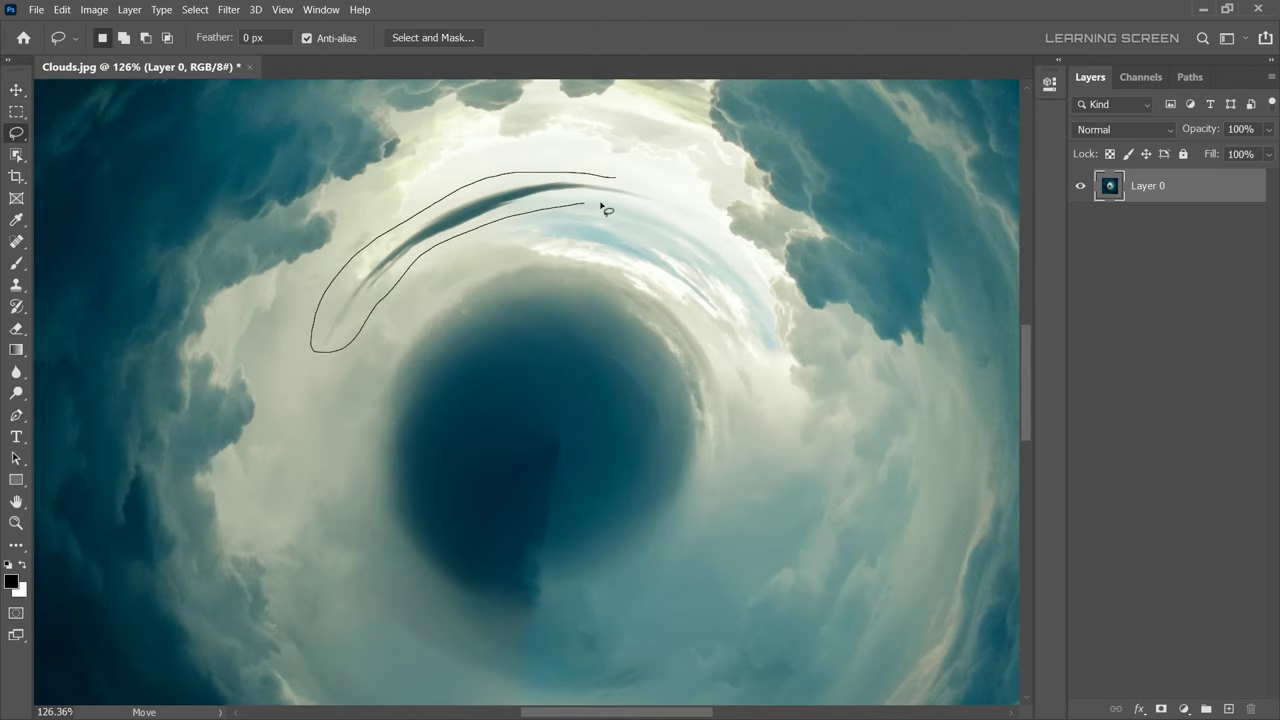
left_click_drag(630, 183, 622, 178)
right_click(16, 241)
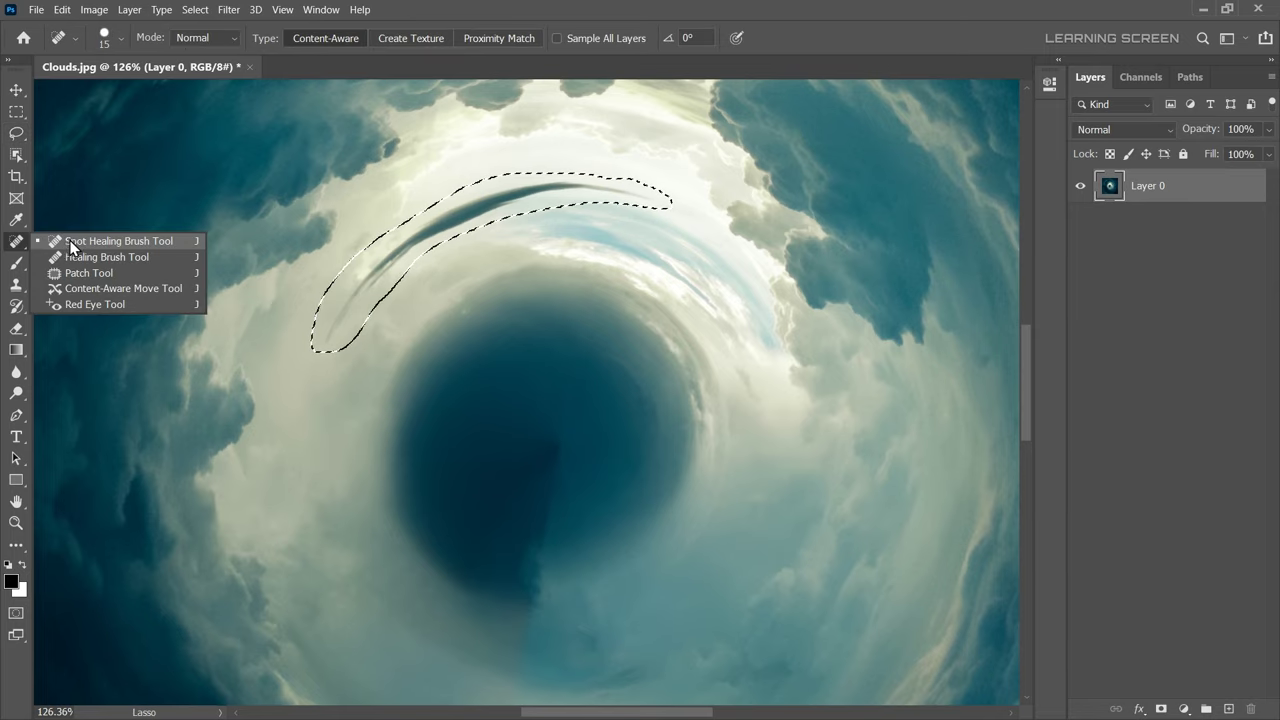
left_click(90, 273)
left_click_drag(483, 272, 551, 260)
key("ctrl+d")
Clone-stamp lighter cloud over the dark centre blob
scroll(543, 333, "down", 2)
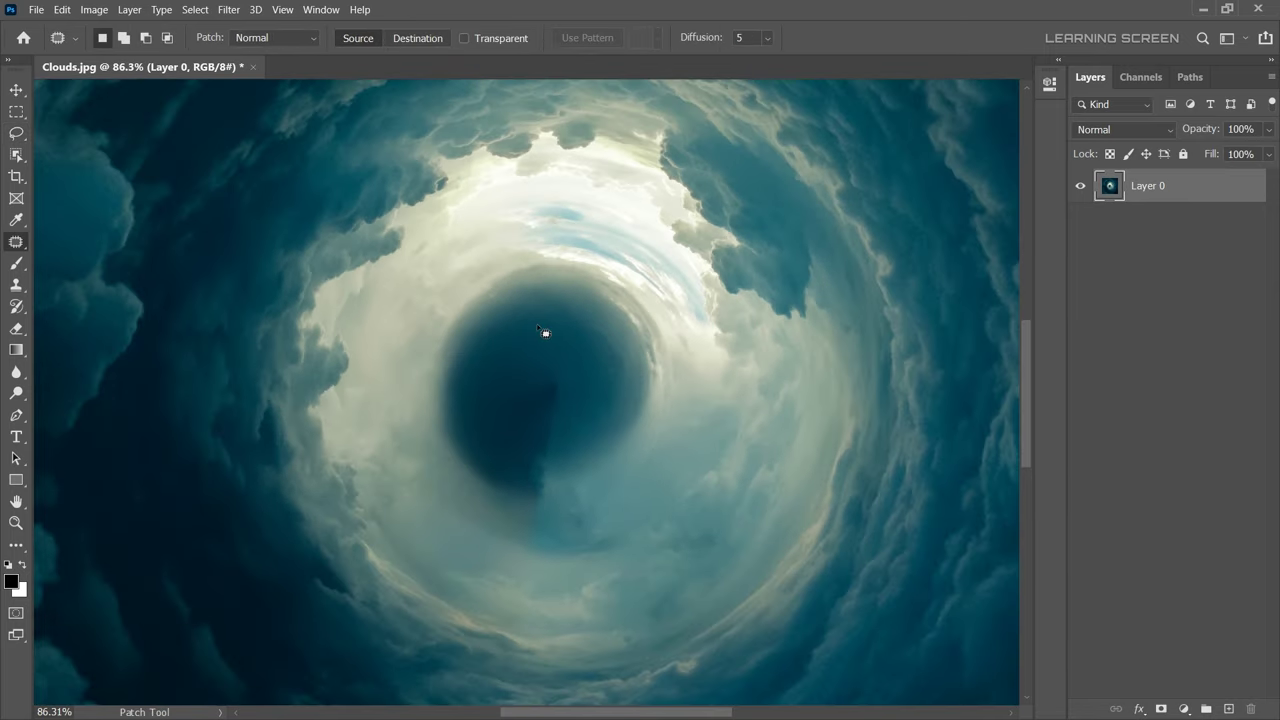
left_click(16, 285)
left_click(663, 486, "alt")
mouse_move(629, 414)
left_mouse_down()
mouse_move(451, 451)
mouse_move(543, 437)
mouse_move(449, 366)
left_mouse_up()
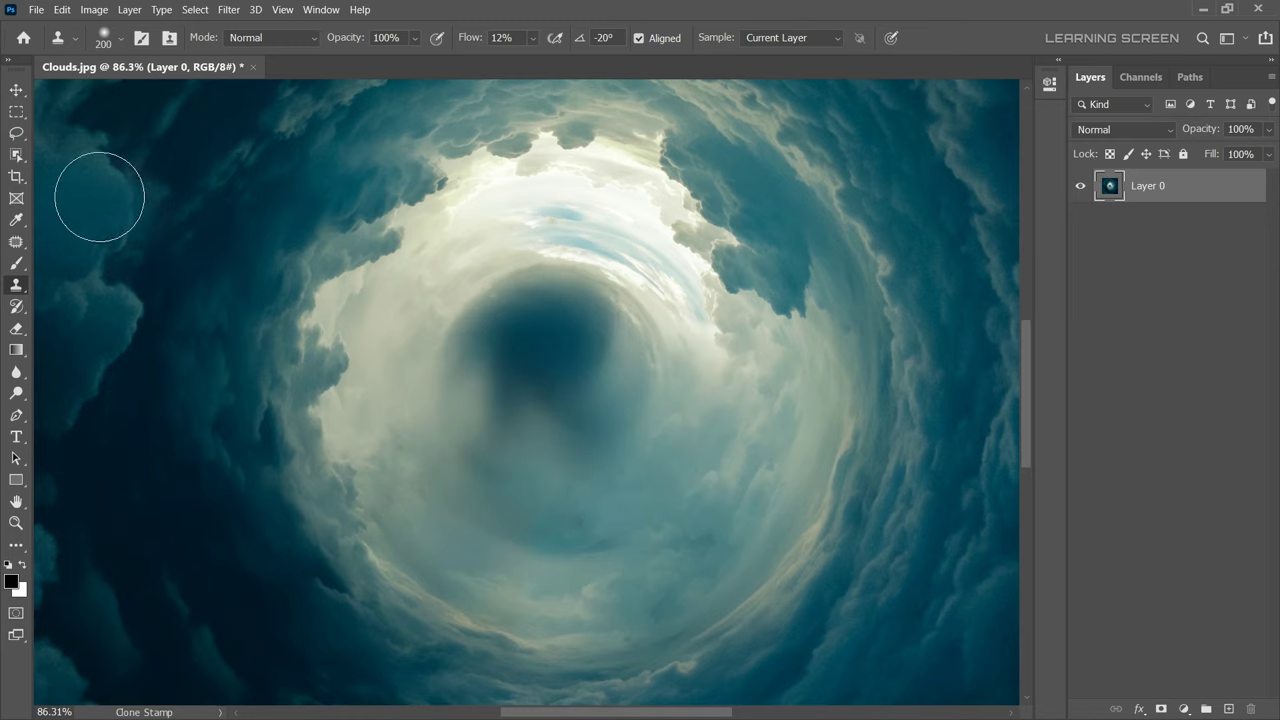
Lasso the remaining dark blob in the centre and patch it with lighter cloud
left_click(16, 133)
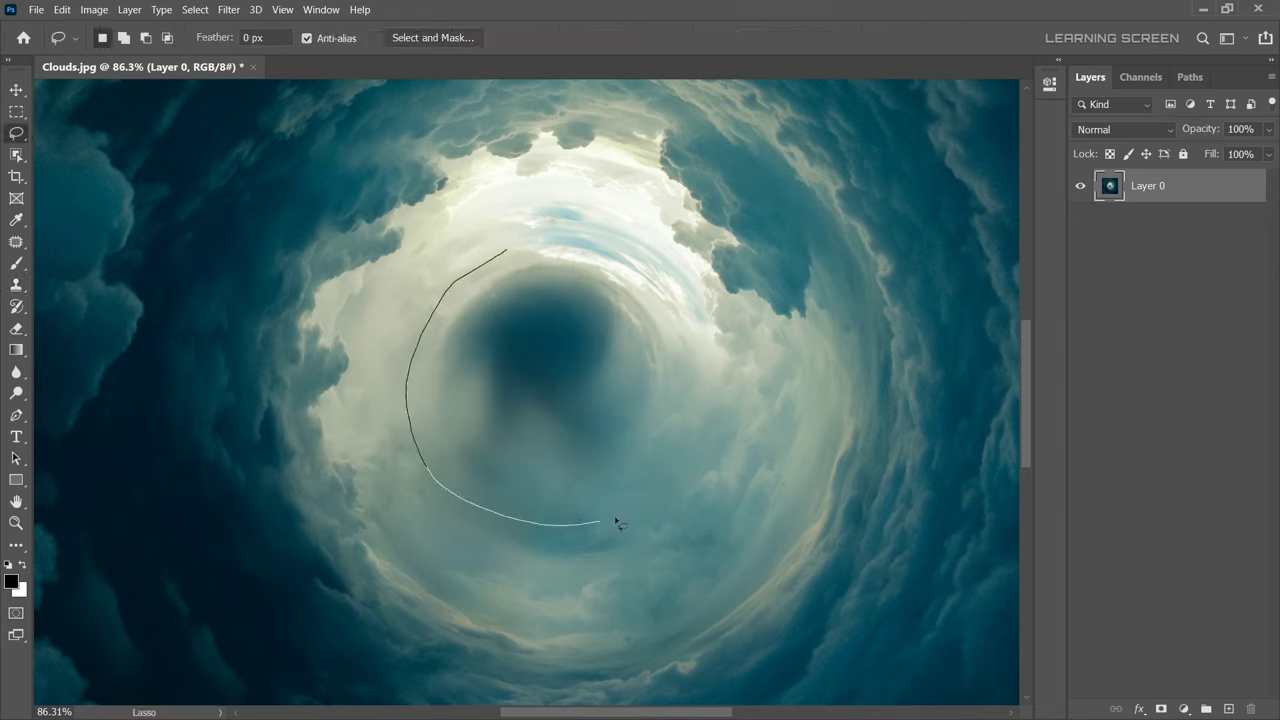
left_click_drag(608, 252, 507, 242)
left_click(16, 242)
left_click_drag(600, 362, 637, 493)
key("ctrl+d")
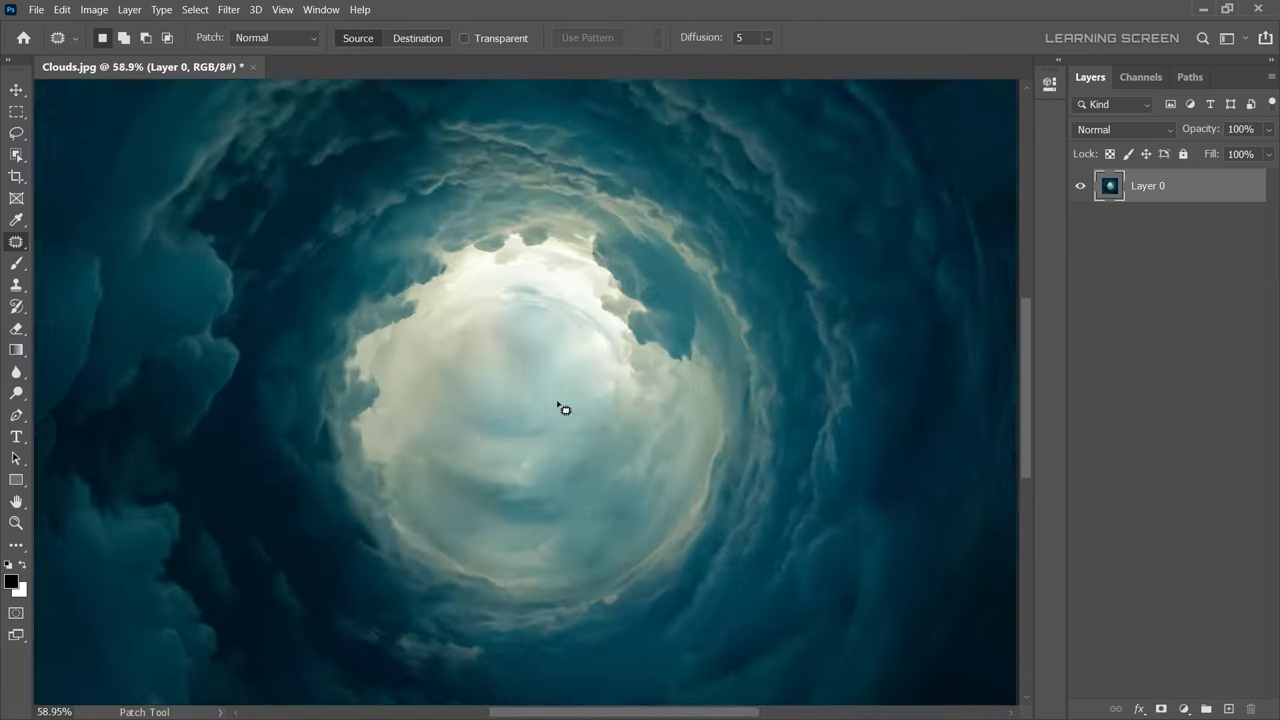
Patch the leftover dark spots with nearby cloud and deselect
mouse_move(418, 294)
left_mouse_down()
mouse_move(375, 311)
mouse_move(514, 371)
mouse_move(417, 460)
mouse_move(479, 386)
left_mouse_up()
key("ctrl+d")
key("ctrl+d")
mouse_move(514, 334)
left_mouse_down()
mouse_move(457, 414)
mouse_move(520, 346)
mouse_move(488, 341)
mouse_move(409, 391)
left_mouse_up()
key("ctrl+d")
scroll(526, 349, "down", 4)
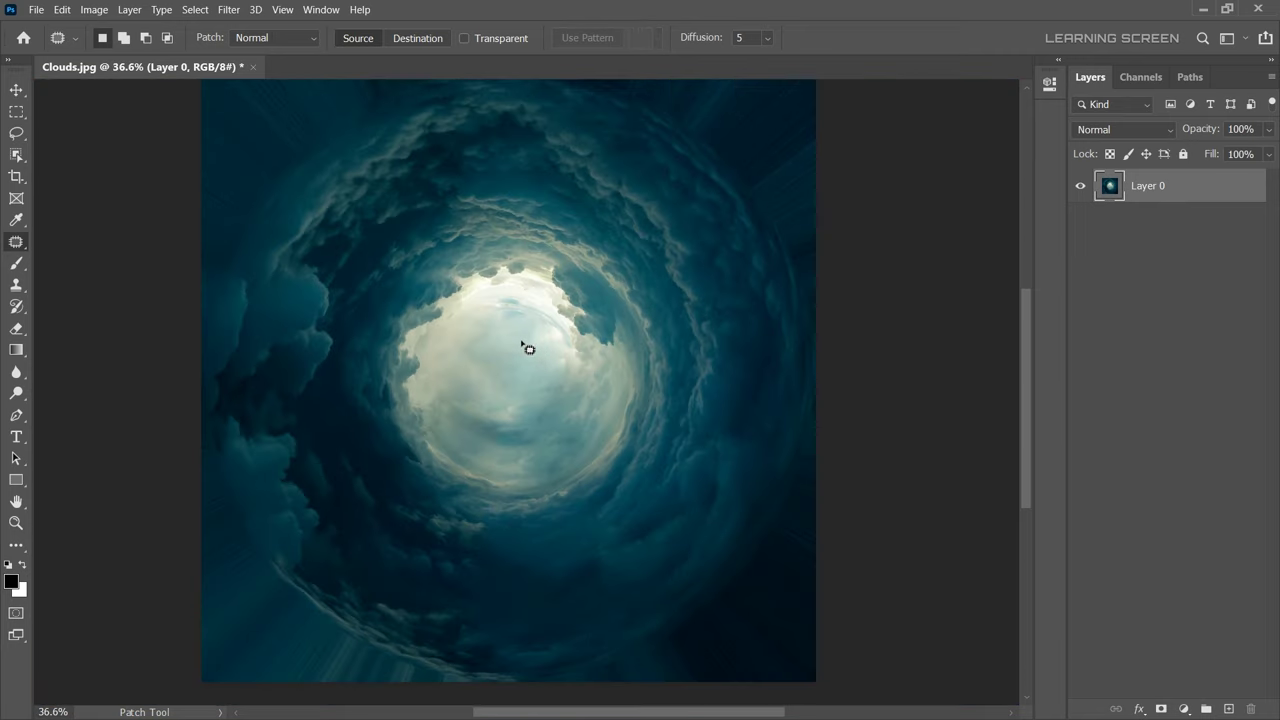
scroll(532, 335, "down", 4)
Create a new 2400×3000 px document with a transparent background
scroll(532, 335, "up", 2)
left_click(16, 90)
left_click(35, 10)
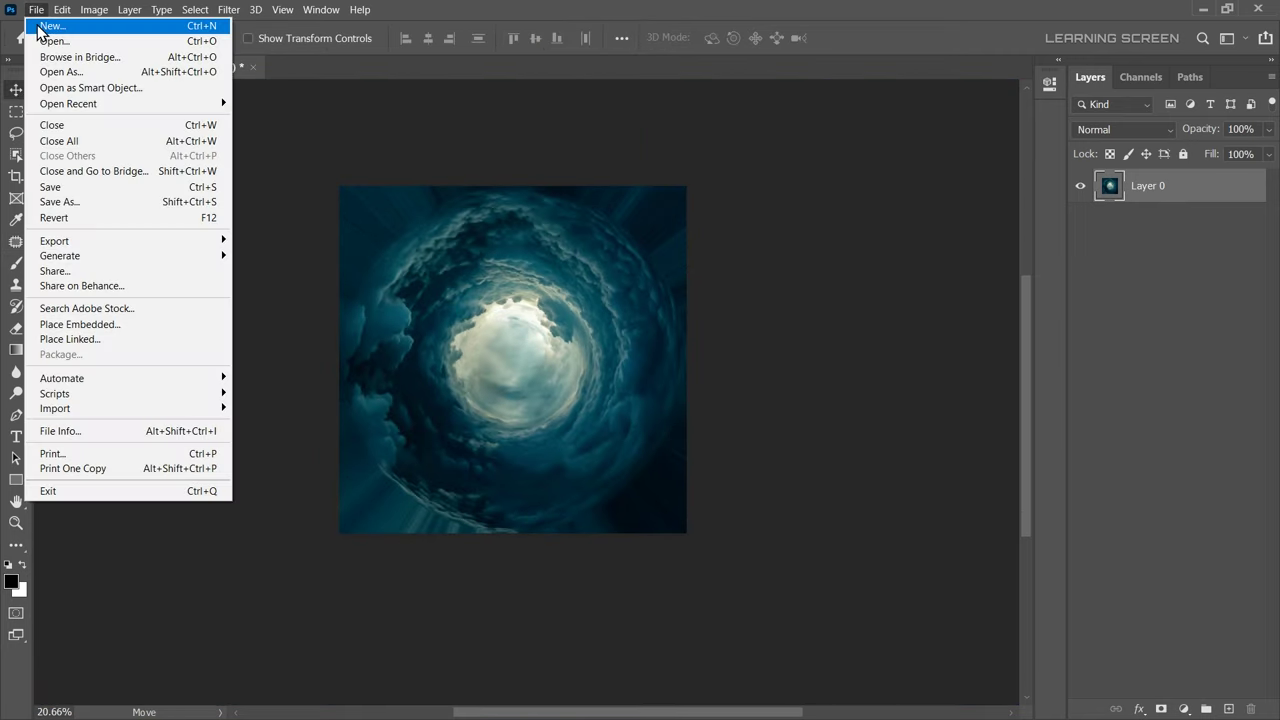
left_click(55, 26)
left_click_drag(1016, 264, 991, 265)
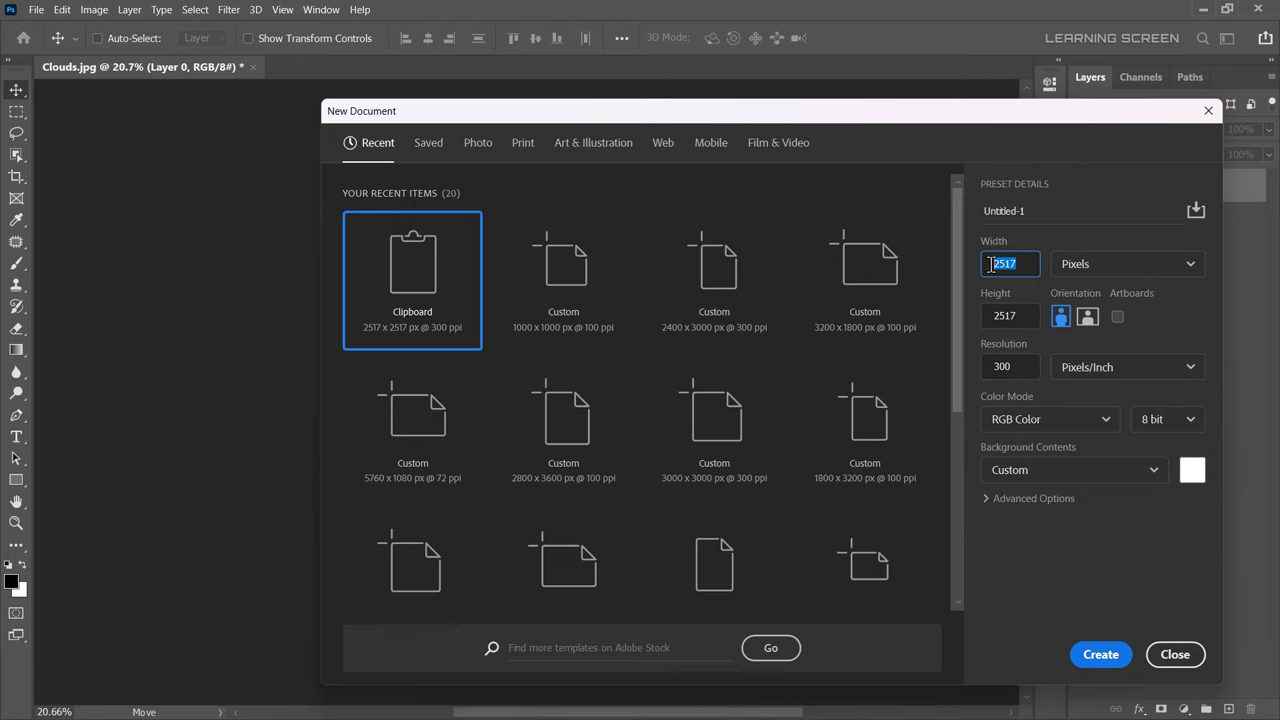
left_click_drag(1014, 314, 983, 316)
type("3000")
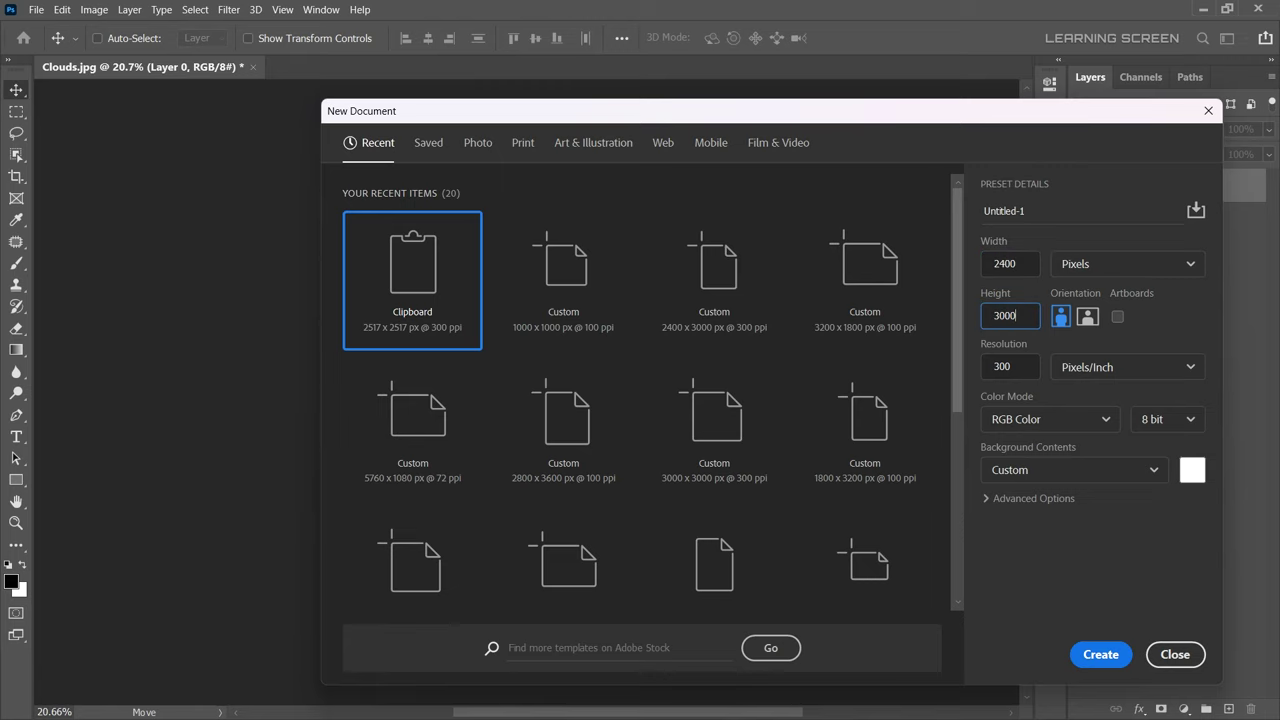
left_click(1075, 470)
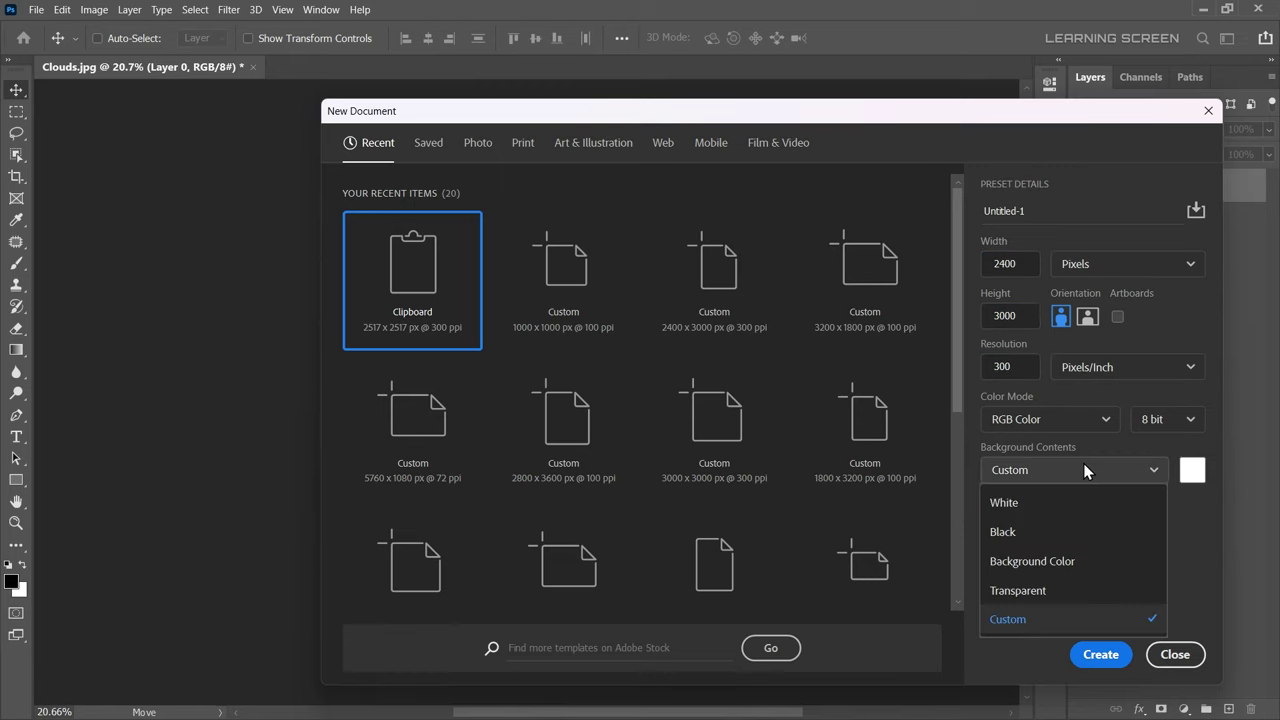
left_click(1034, 590)
left_click(1100, 654)
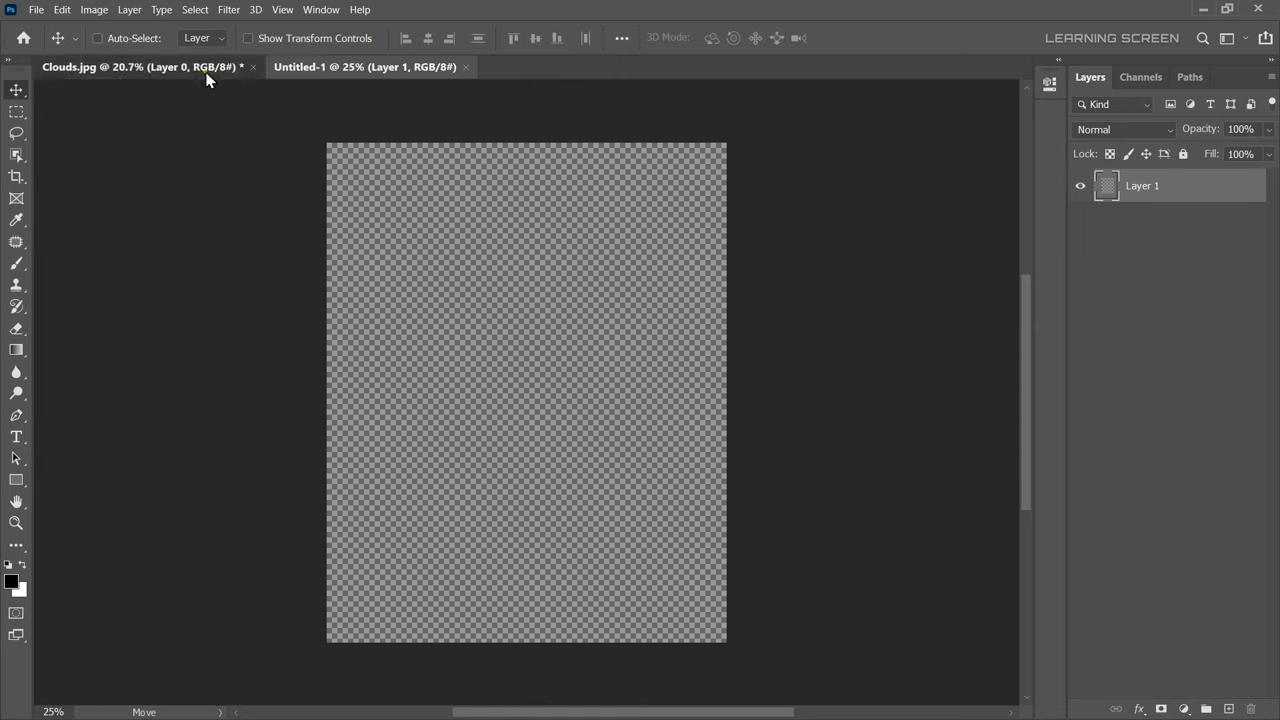
Copy the whole Clouds.jpg image and paste it into Untitled-1
left_click(205, 70)
key("ctrl+a")
key("ctrl+c")
left_click(314, 70)
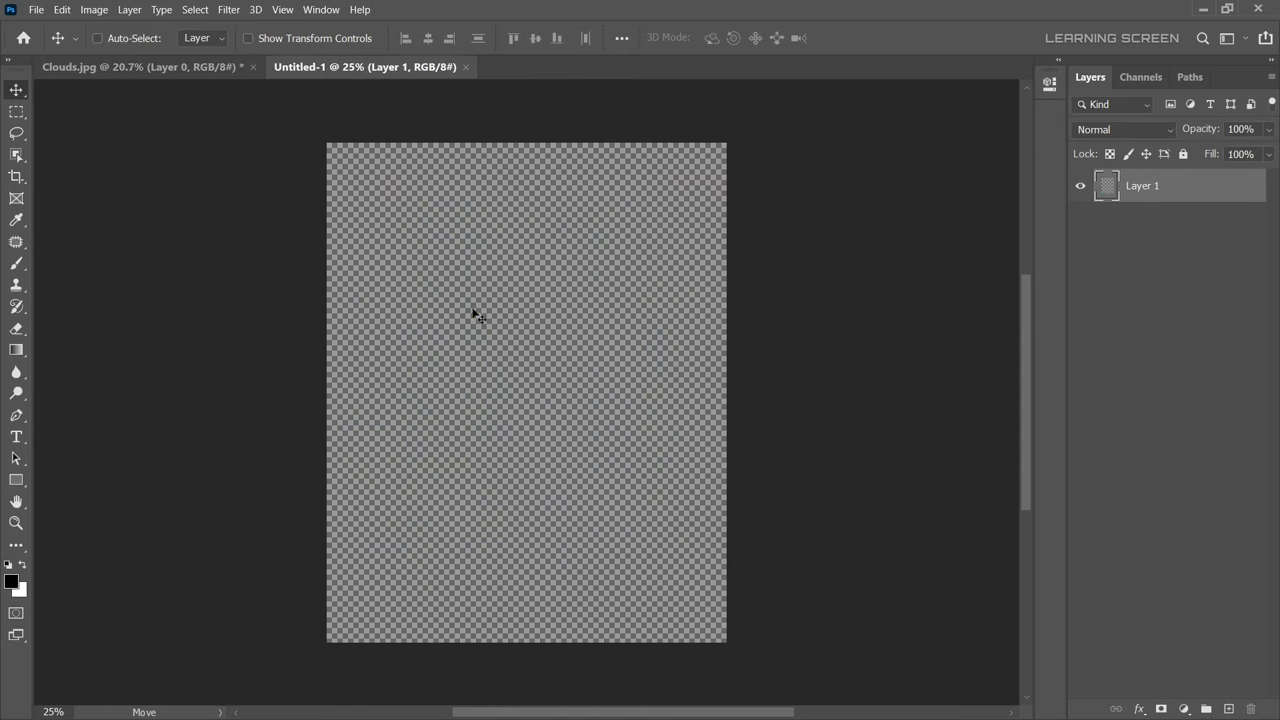
key("ctrl+v")
key("ctrl+minus")
Enlarge the pasted clouds about 210%, flip horizontally, rotate, and name the layer Sky
key("ctrl+t")
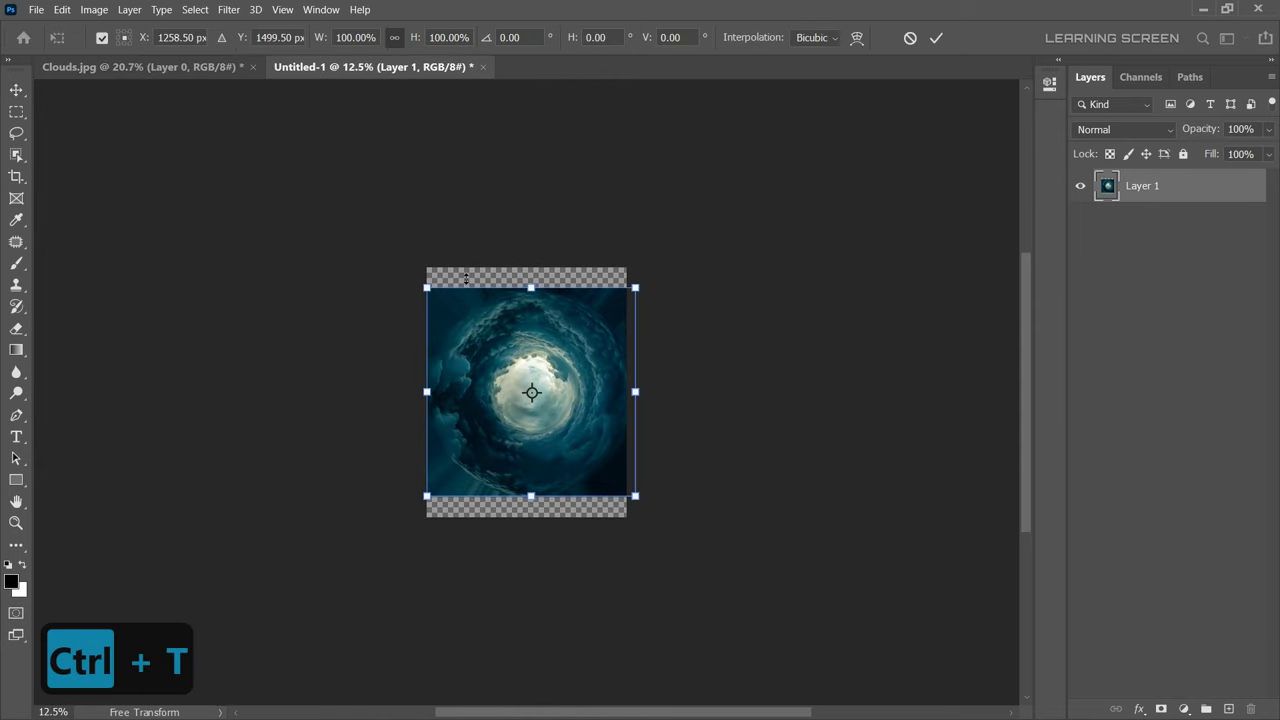
mouse_move(630, 286)
left_mouse_down()
mouse_move(752, 158)
mouse_move(717, 160)
left_mouse_up()
right_click(598, 320)
left_click(657, 598)
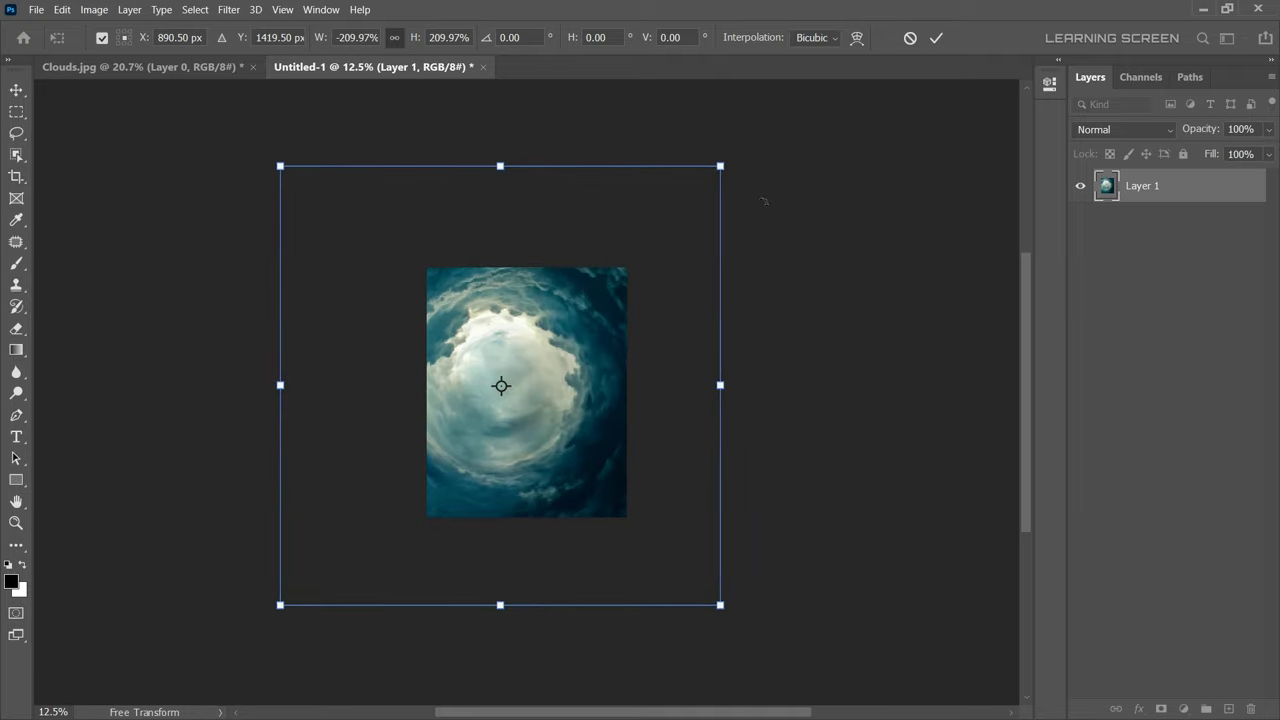
left_click_drag(776, 537, 736, 229)
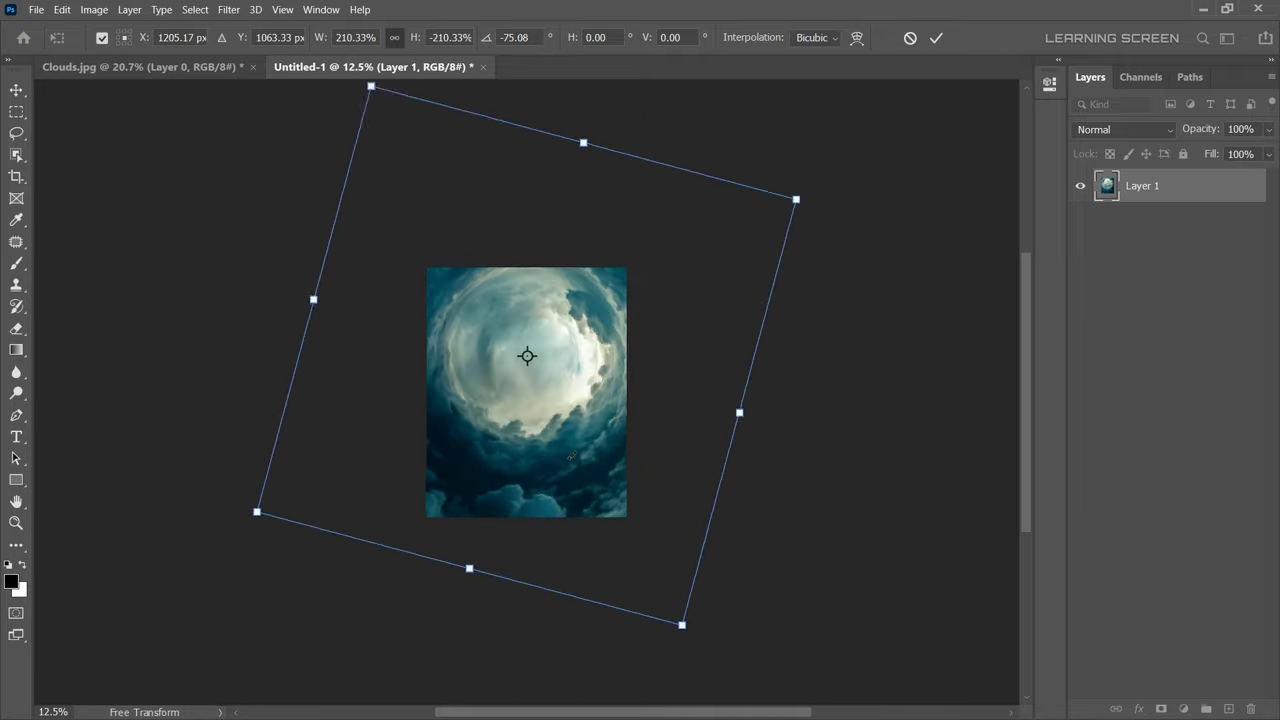
left_click(938, 38)
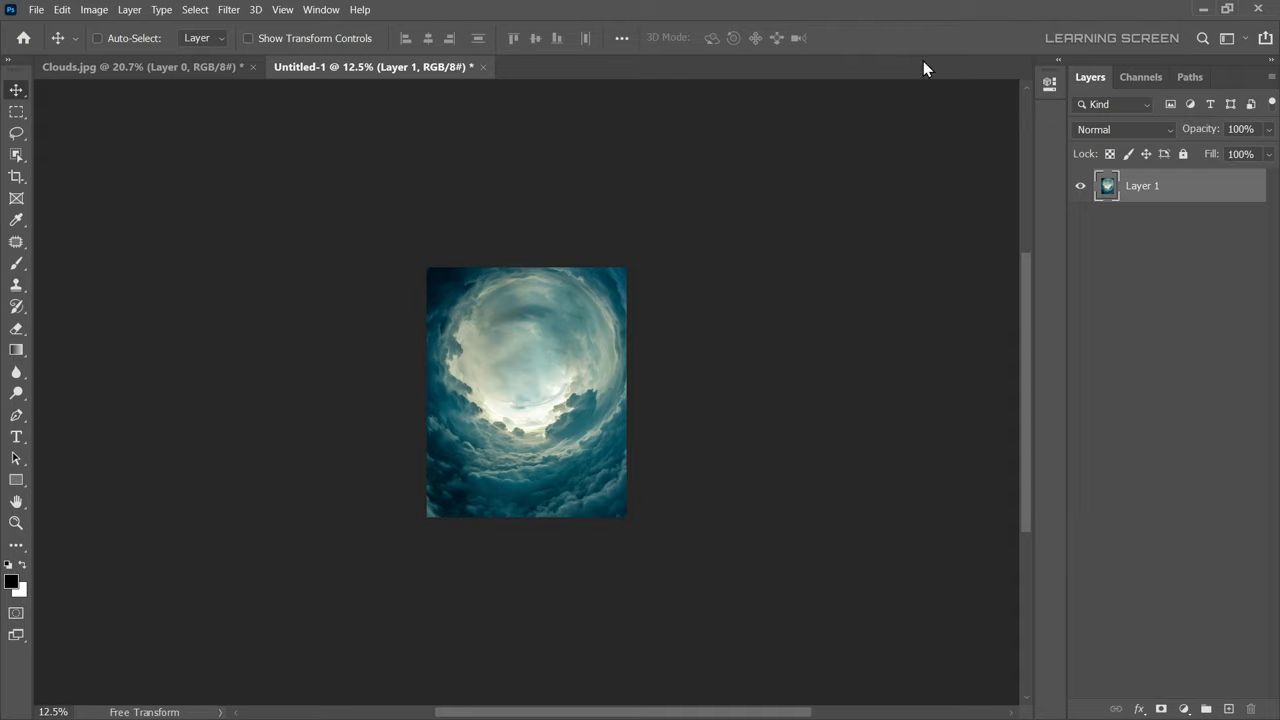
left_click(1135, 182)
type("Sky")
key("Return")
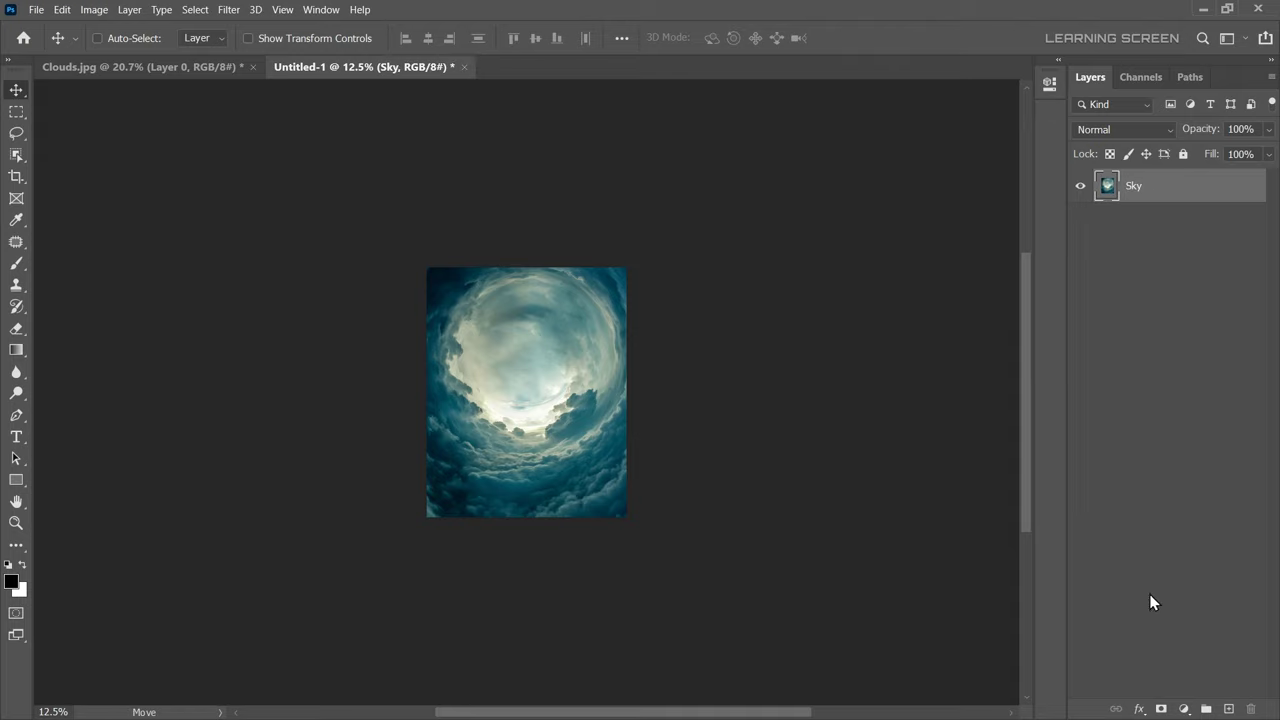
Add a Hue/Saturation layer clipped to Sky with Saturation -84 and Hue -149
left_click(1183, 708)
left_click(1185, 554)
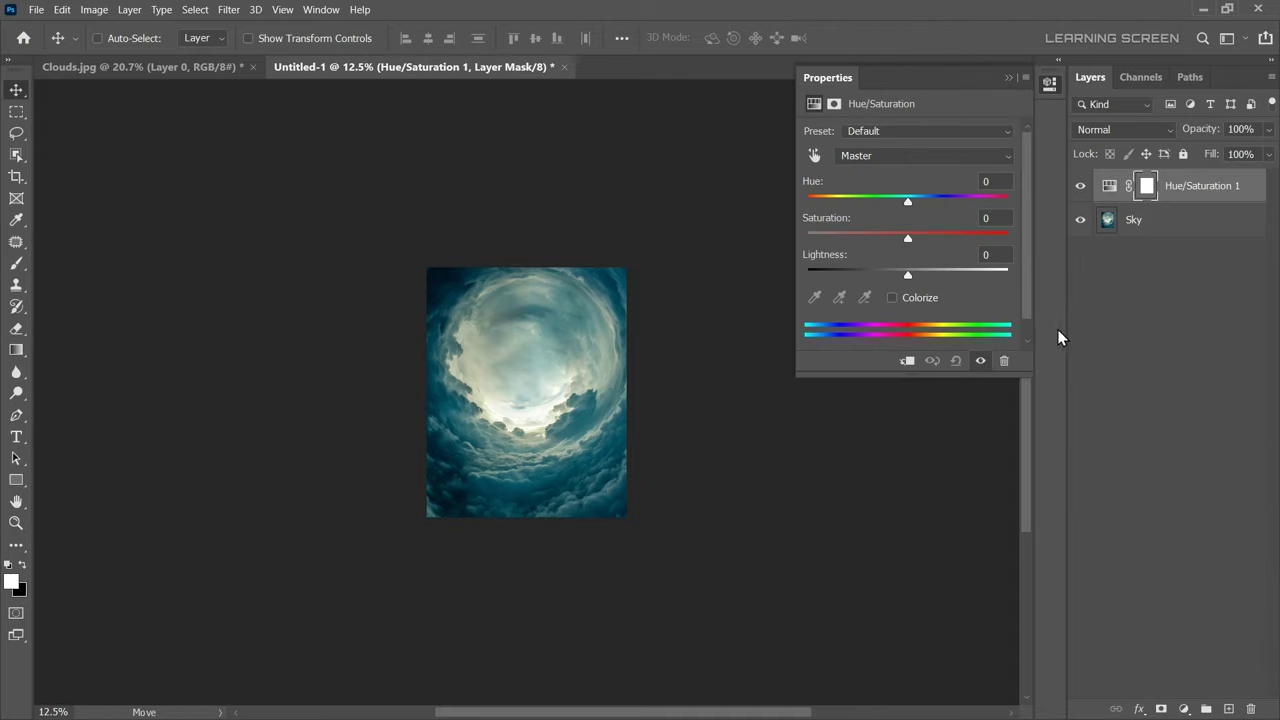
left_click(905, 361)
left_click_drag(900, 224, 823, 235)
mouse_move(937, 197)
left_mouse_down()
mouse_move(815, 206)
mouse_move(826, 205)
left_mouse_up()
left_click(1008, 78)
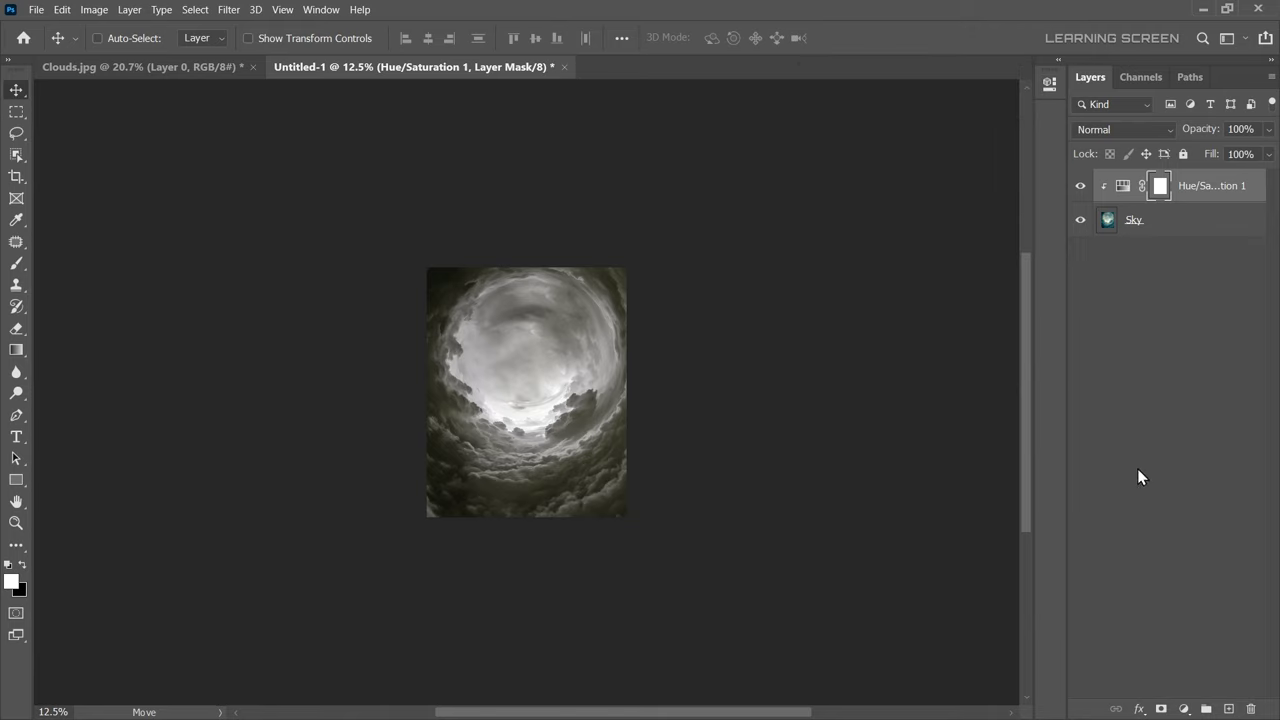
Add a clipped Color Balance layer with Midtones Cyan -70 and Blue +55
left_click(1183, 708)
left_click(1182, 560)
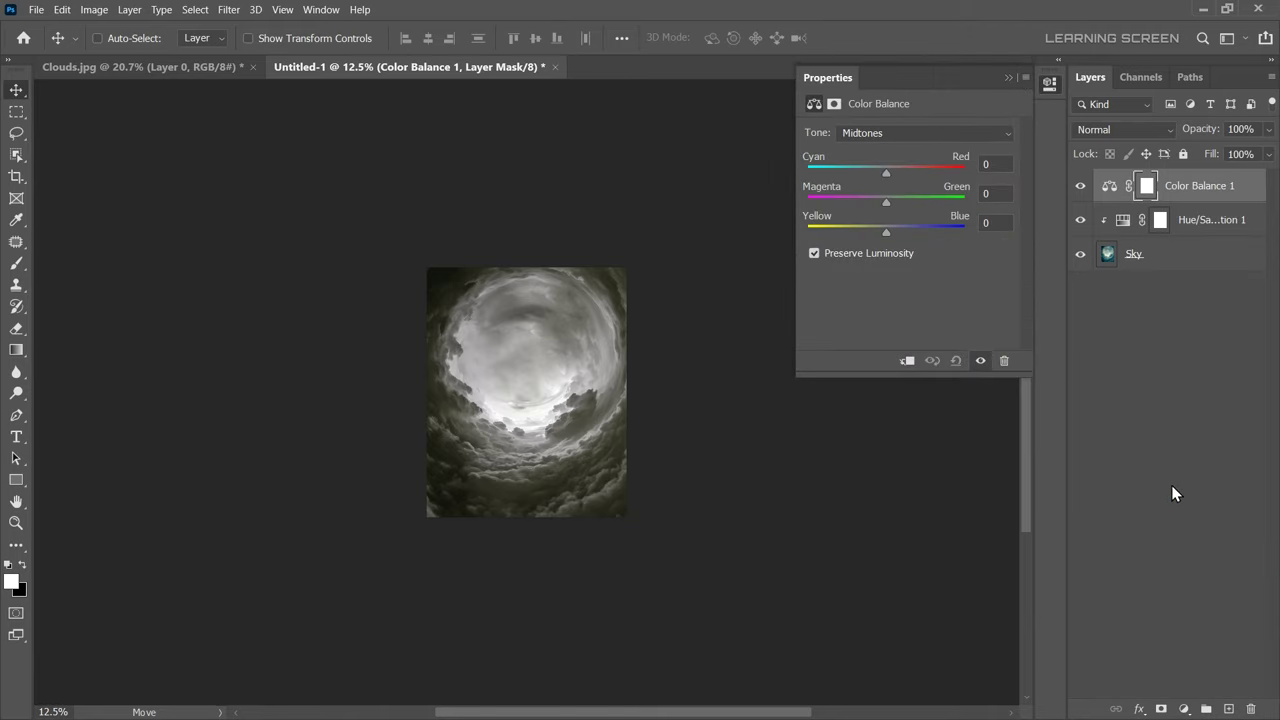
left_click(907, 361)
left_click(887, 133)
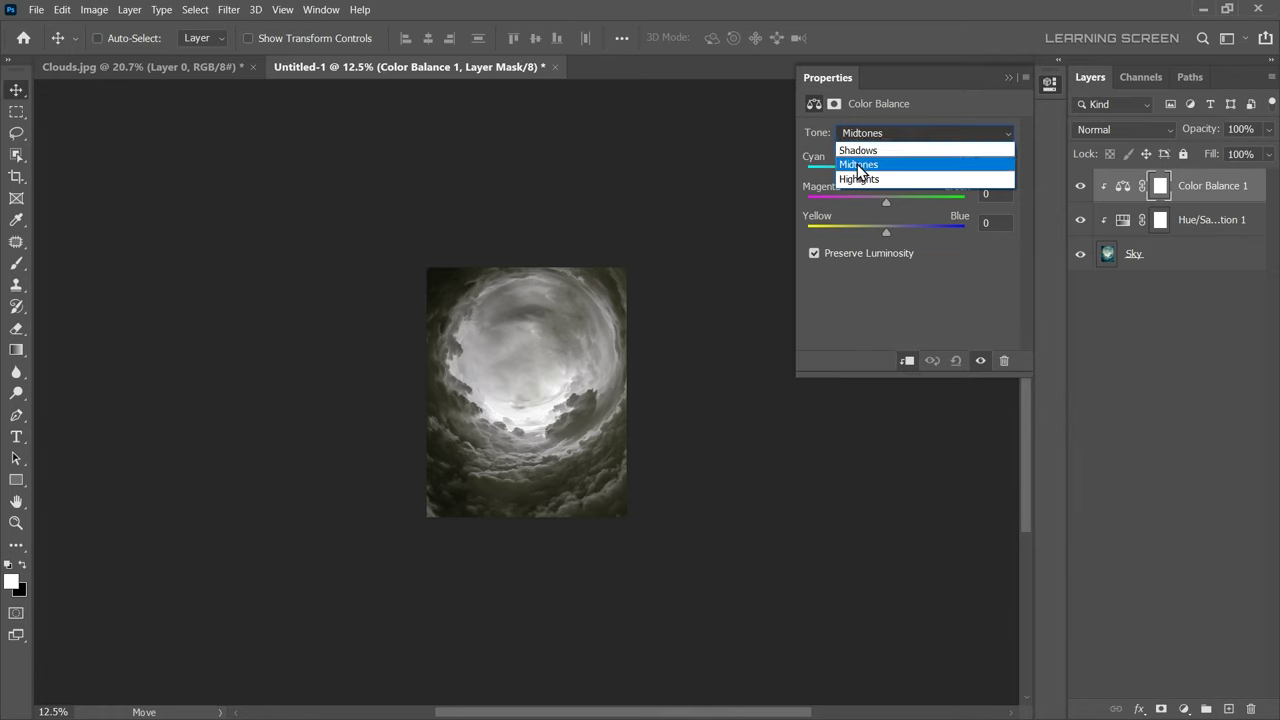
left_click(876, 163)
left_click_drag(885, 172, 832, 183)
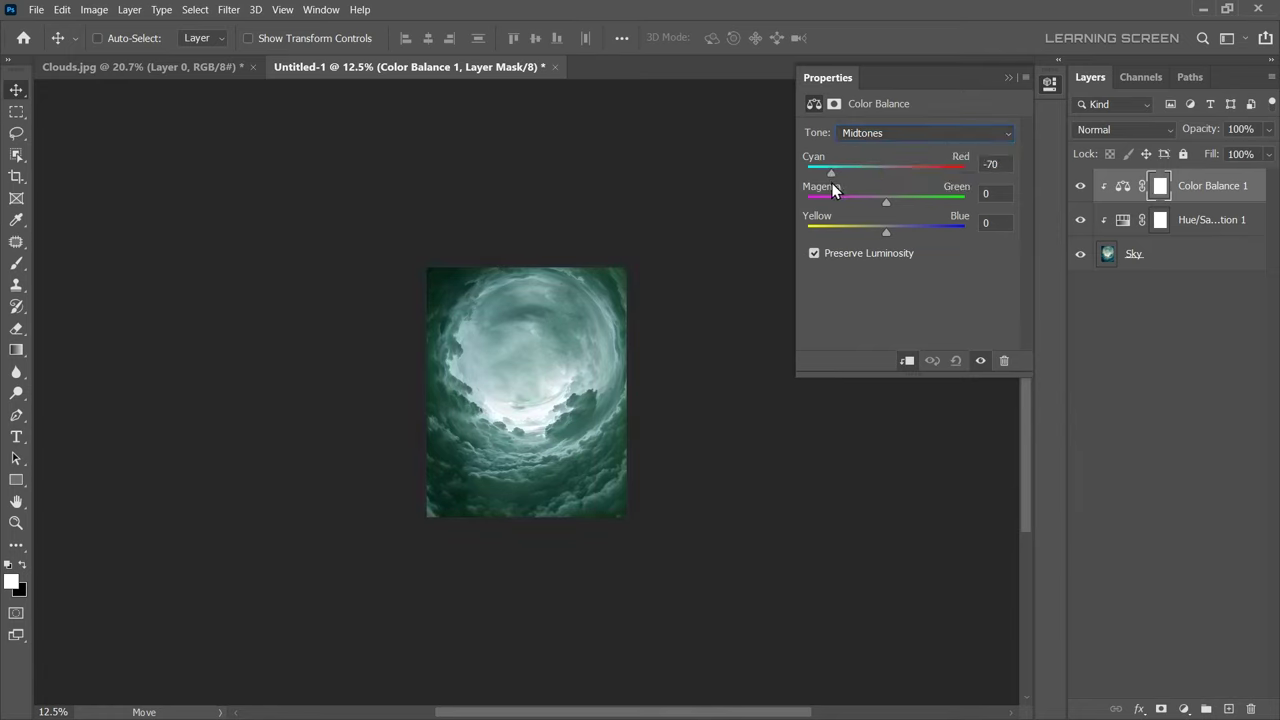
left_click_drag(885, 231, 937, 234)
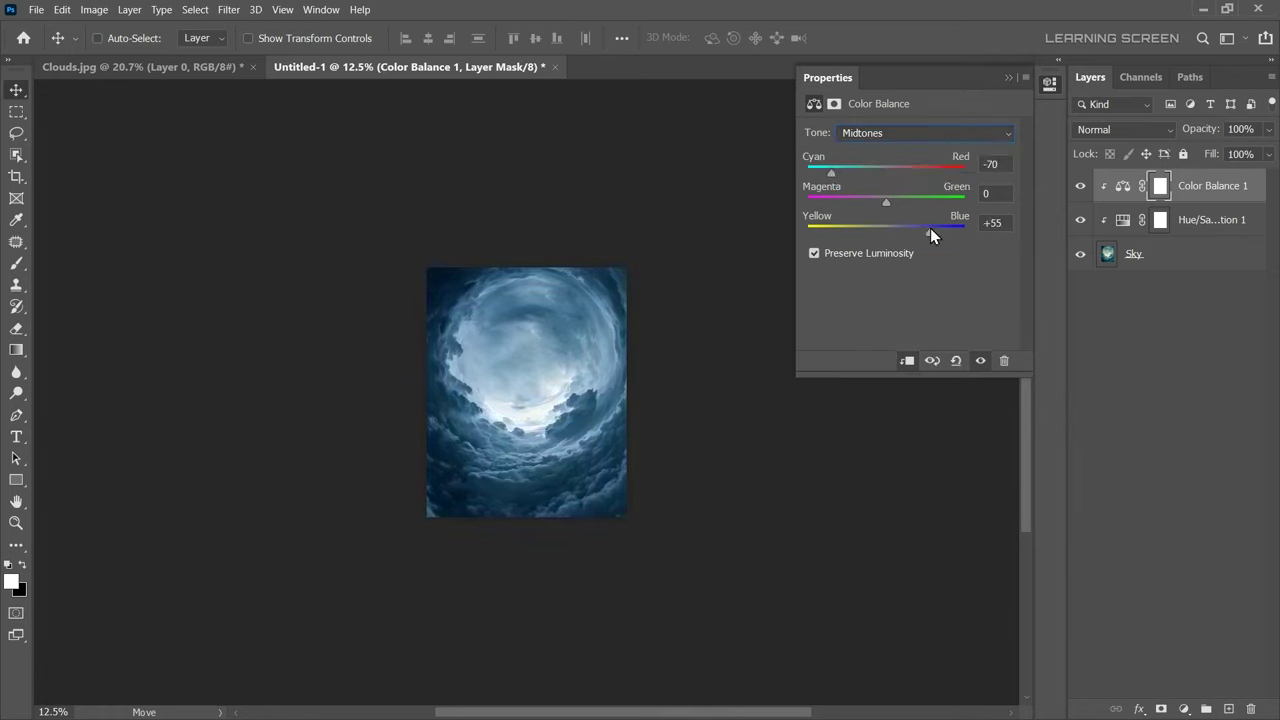
left_click(1008, 77)
Add a second Hue/Saturation adjustment above Hue/Saturation 1
left_click(1196, 222)
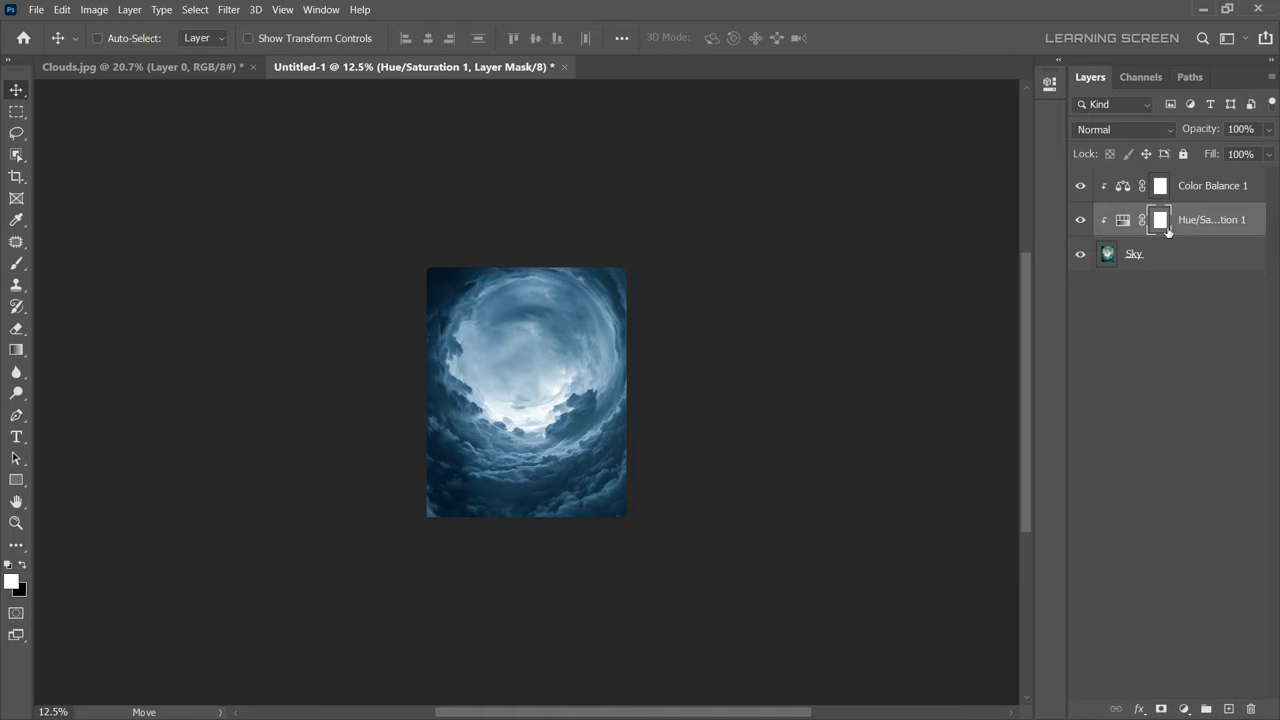
left_click(1184, 709)
left_click(1192, 550)
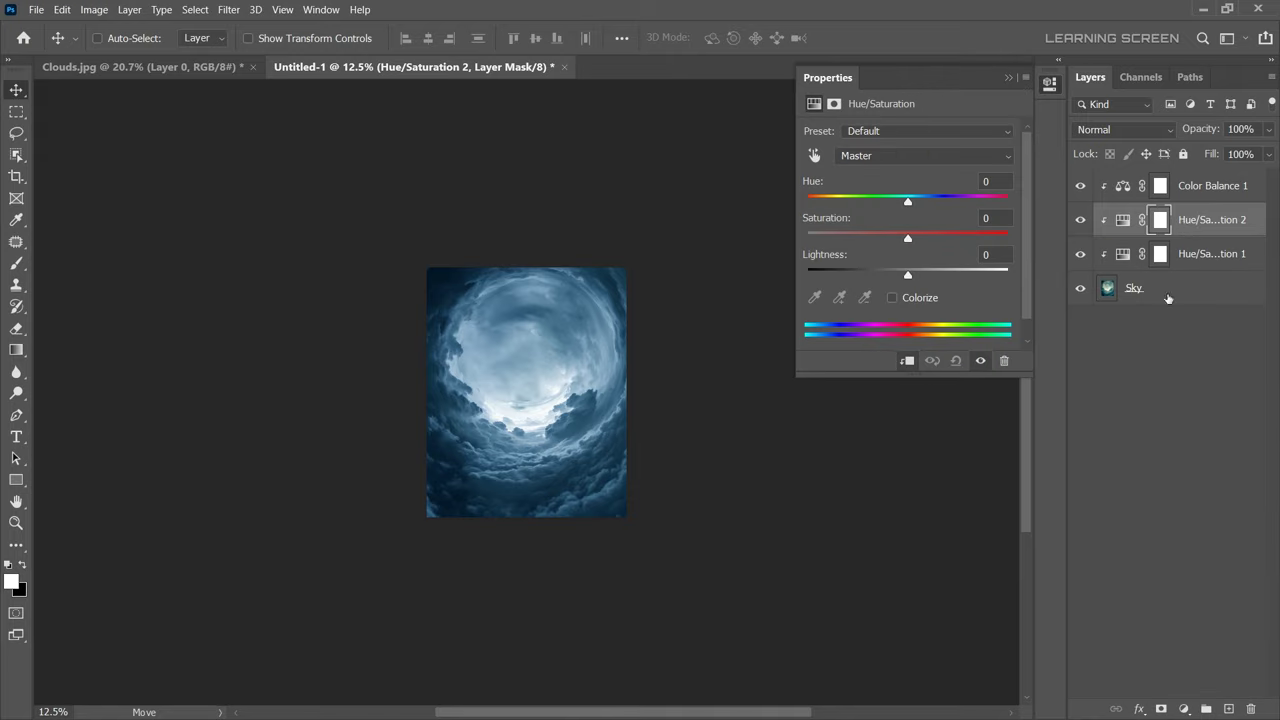
Set Hue/Saturation 2 to Color blend mode with Hue -32 and Saturation +100
left_click(1115, 130)
left_click(1086, 587)
mouse_move(907, 201)
left_mouse_down()
mouse_move(856, 203)
mouse_move(875, 208)
left_mouse_up()
left_click_drag(969, 238, 1008, 240)
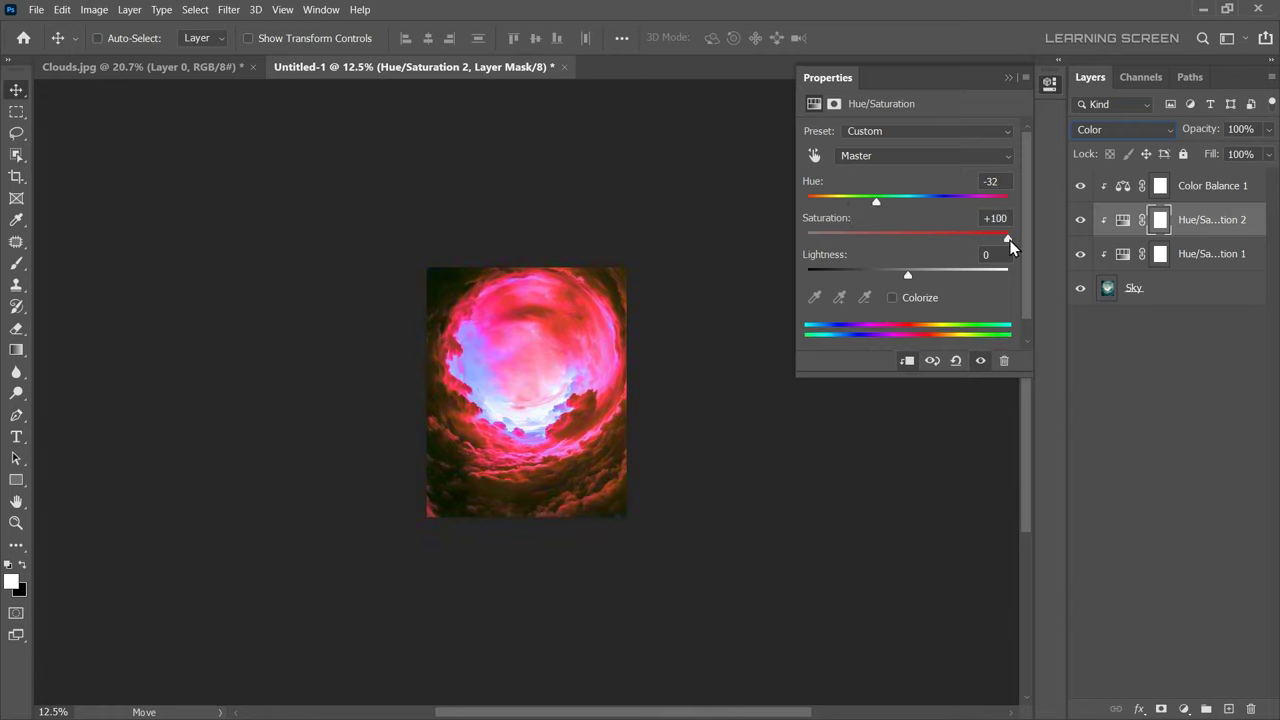
Limit the tint to darker clouds by moving the Underlying Layer white slider left in Blending Options
left_click(1139, 708)
left_click(1155, 556)
left_click_drag(1041, 511, 846, 512)
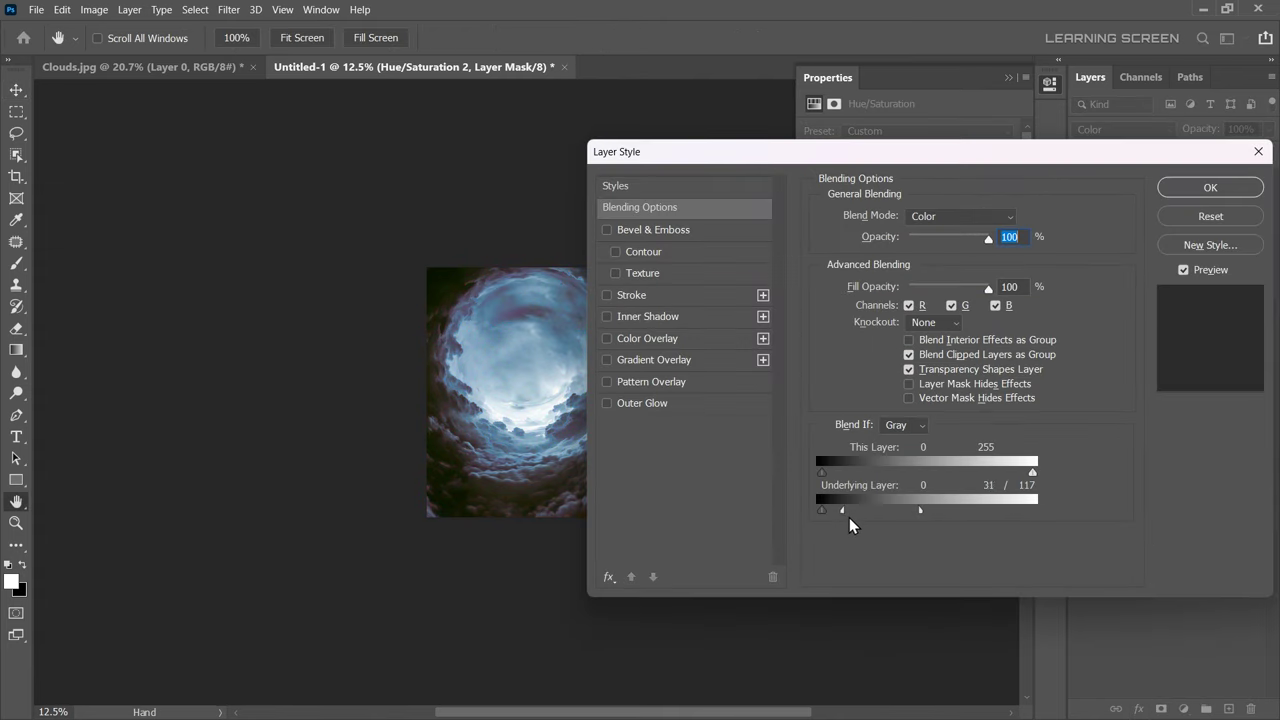
left_click(1208, 187)
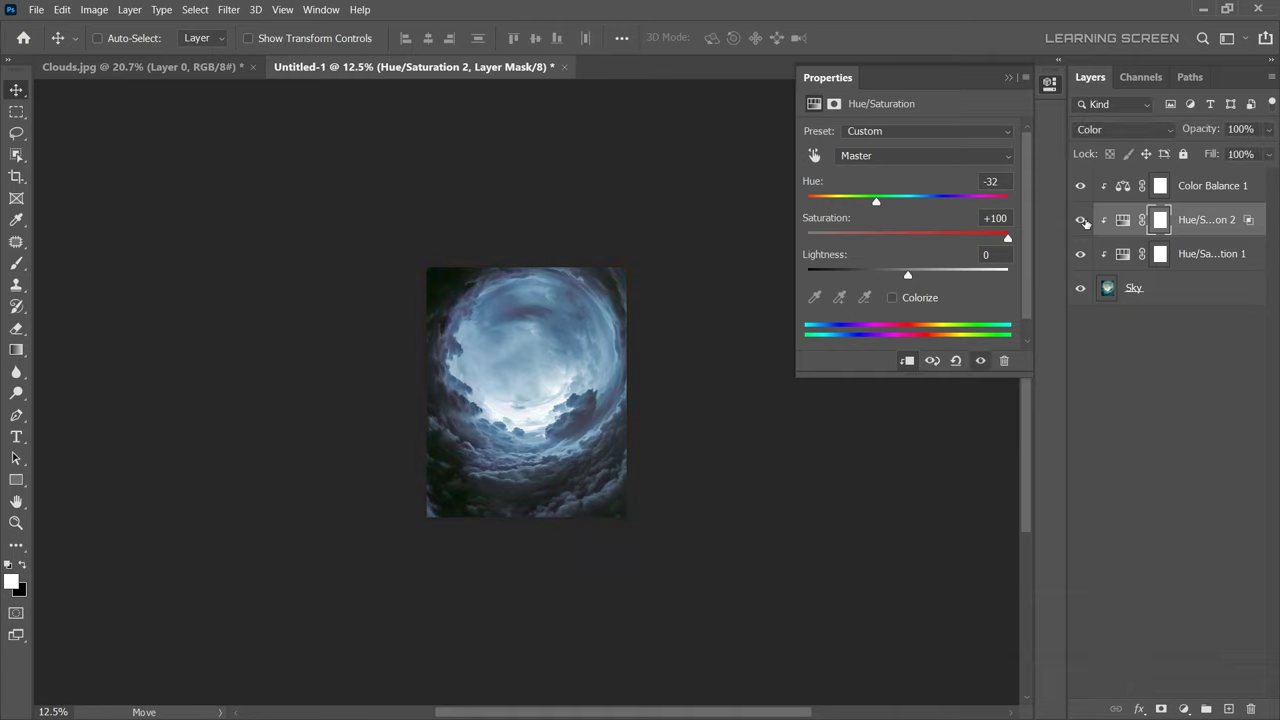
left_click(1008, 78)
left_click(1205, 186)
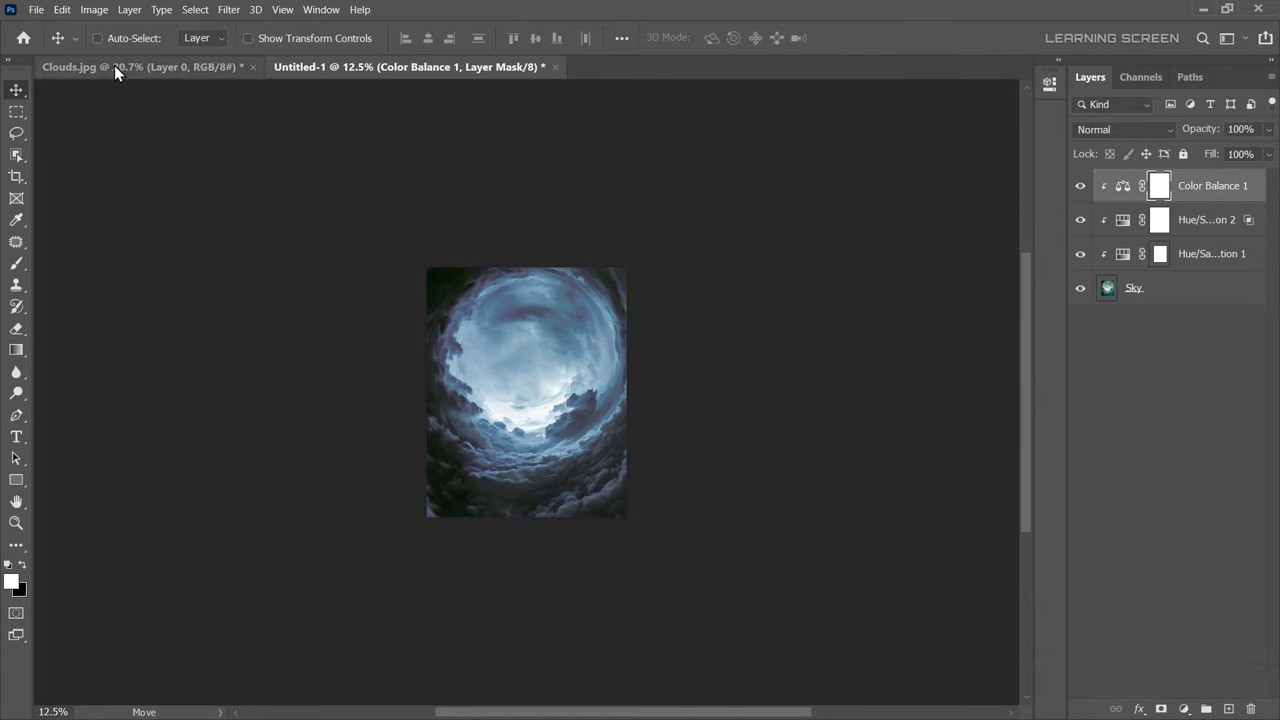
Open Planet.jpg, copy the whole image, and paste it into Untitled-1 as a new layer
left_click(35, 9)
left_click(52, 41)
double_click(575, 145)
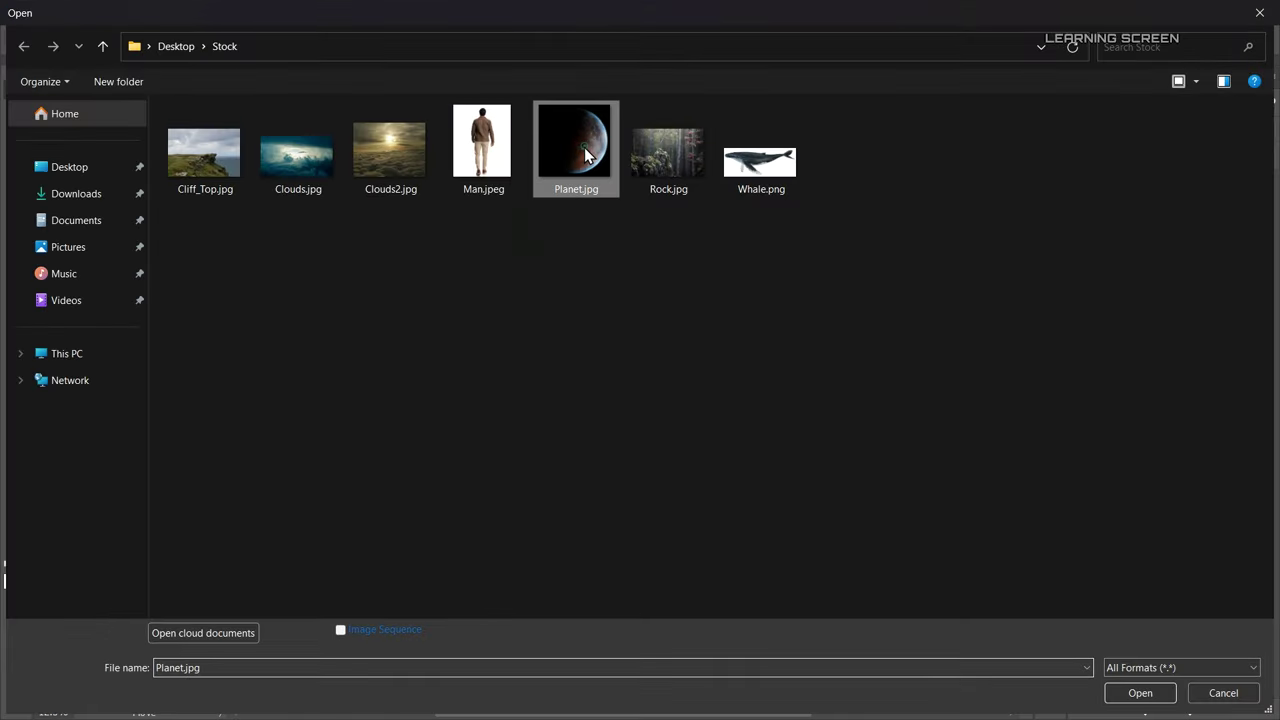
key("ctrl+a")
key("ctrl+c")
left_click(400, 66)
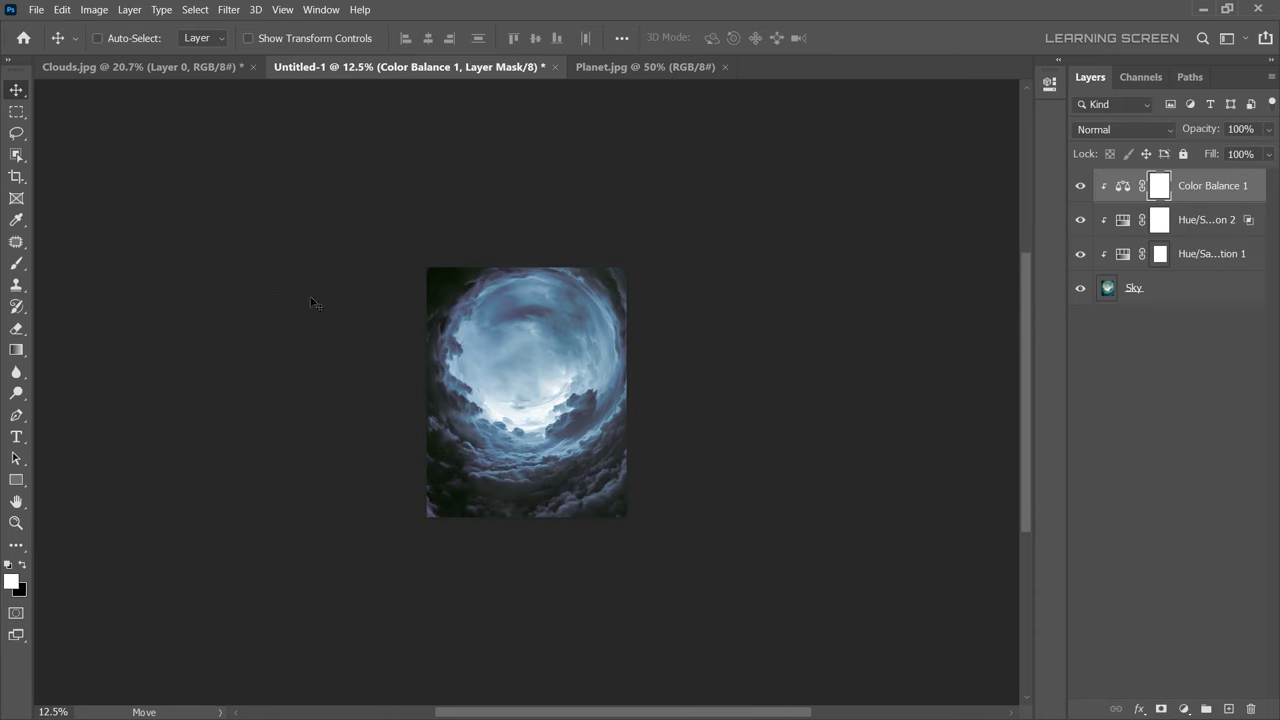
key("ctrl+v")
Move the planet to the top of the canvas, rotate it, and set it to Screen blend mode
left_click_drag(490, 374, 524, 312)
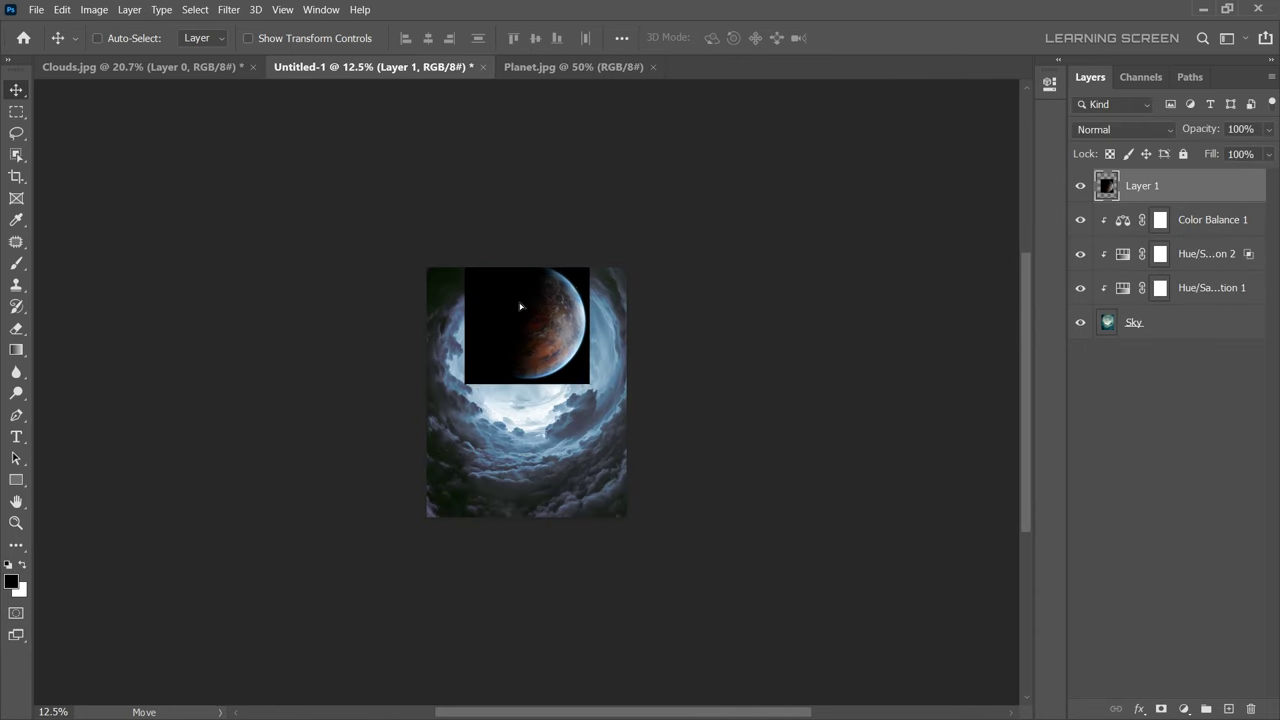
key("ctrl+t")
mouse_move(598, 248)
left_mouse_down()
mouse_move(622, 280)
mouse_move(626, 336)
mouse_move(624, 300)
left_mouse_up()
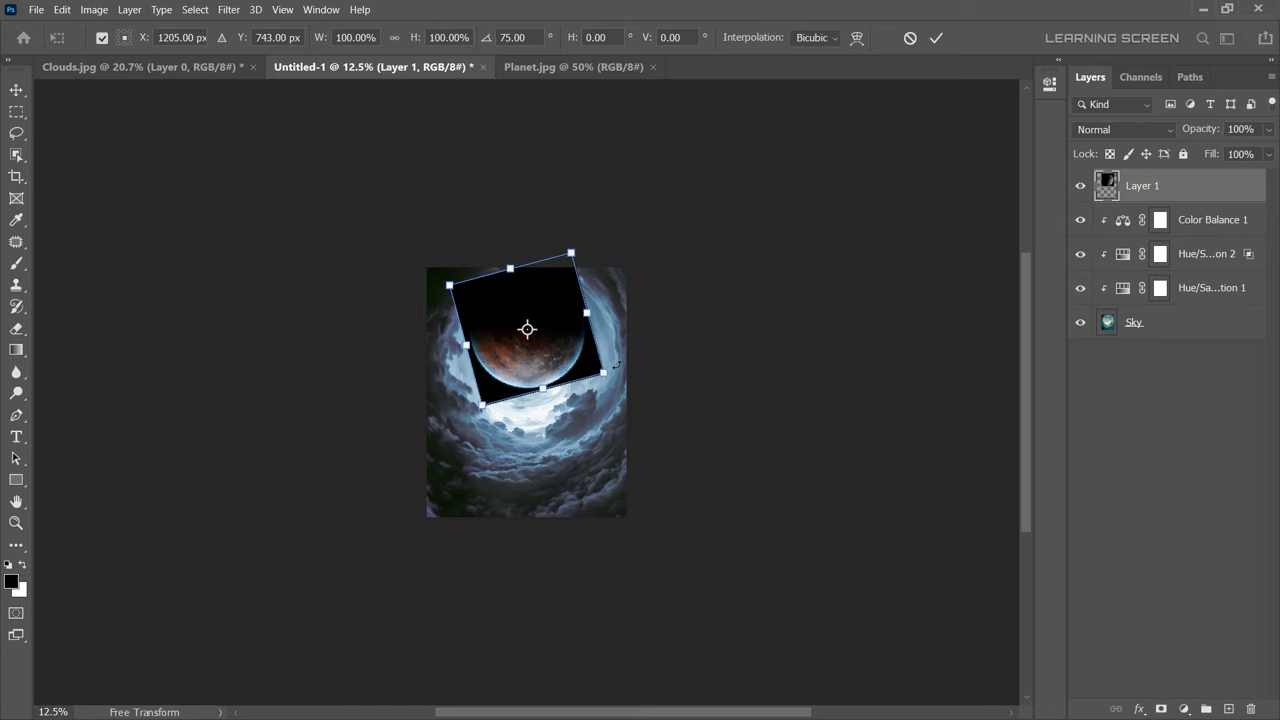
left_click(936, 38)
left_click(1119, 130)
left_click(1100, 296)
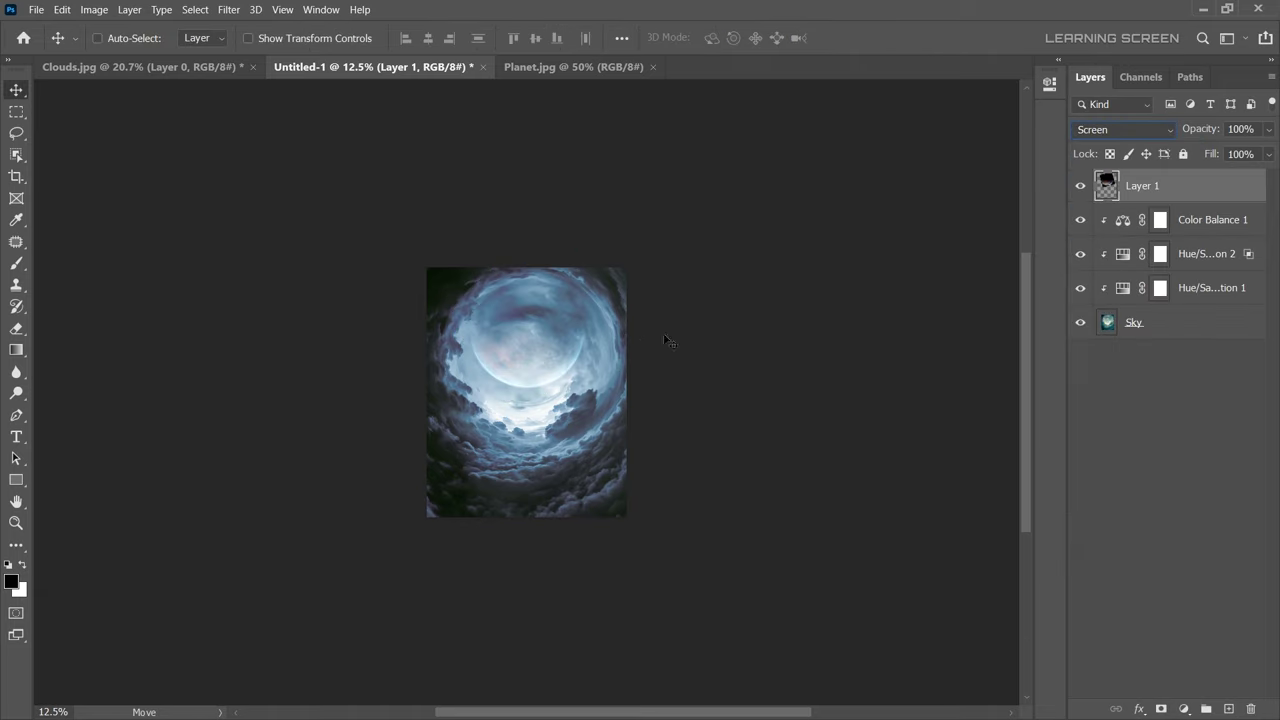
Duplicate the planet layer as Planet2 and rename the original Planet1
scroll(566, 346, "up", 3)
right_click(1183, 188)
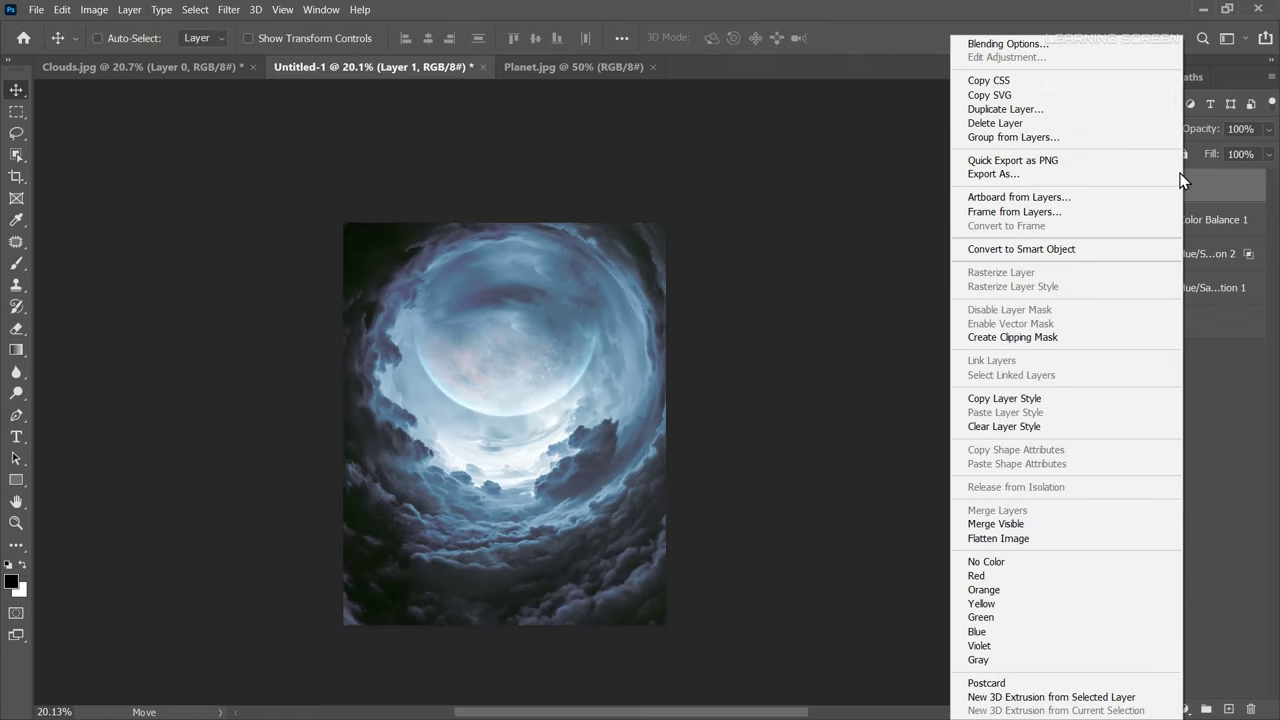
left_click(1060, 114)
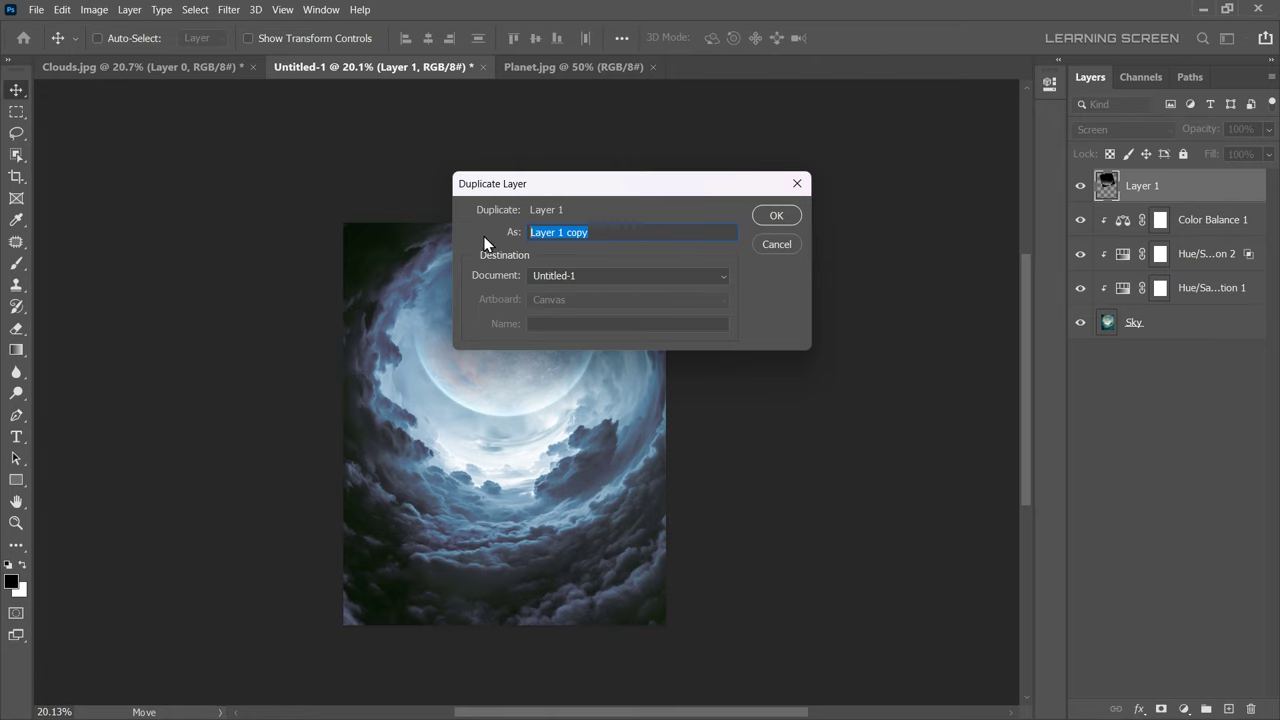
key("Return")
double_click(1143, 220)
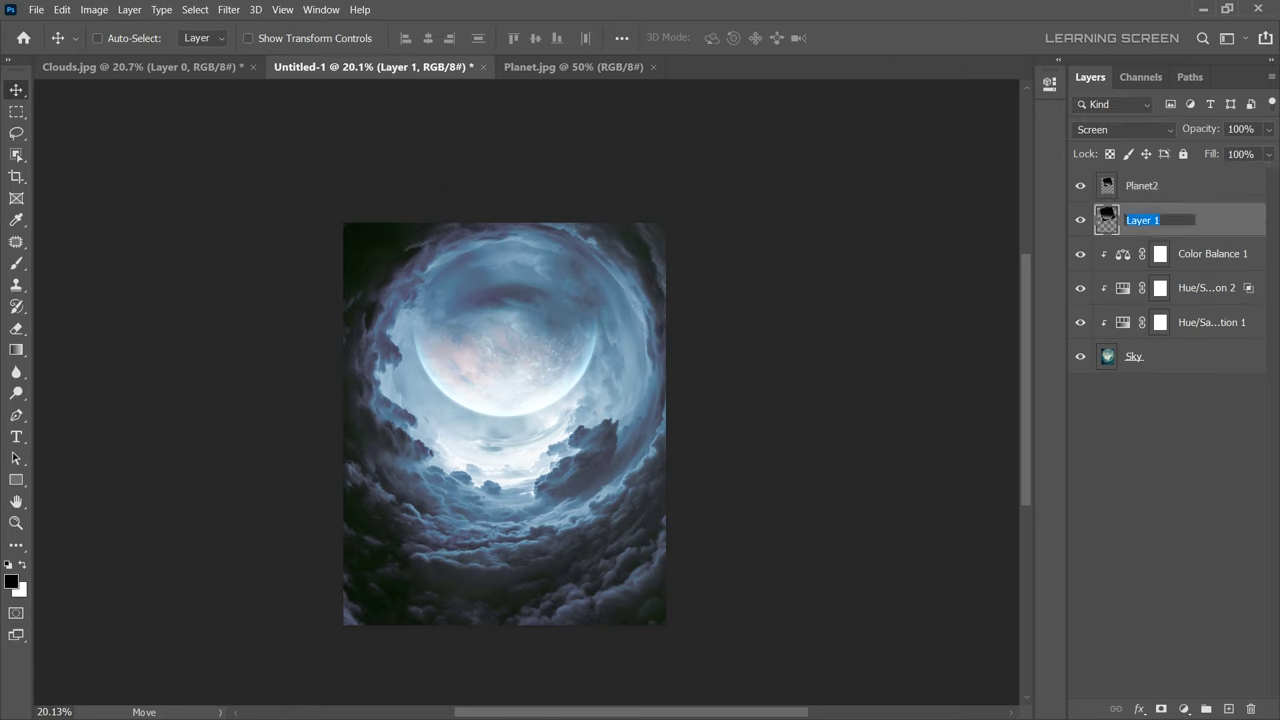
type("Planet1")
key("Return")
Rotate Planet2 by -60°, then select all layers down to Sky and group them
left_click(1168, 196)
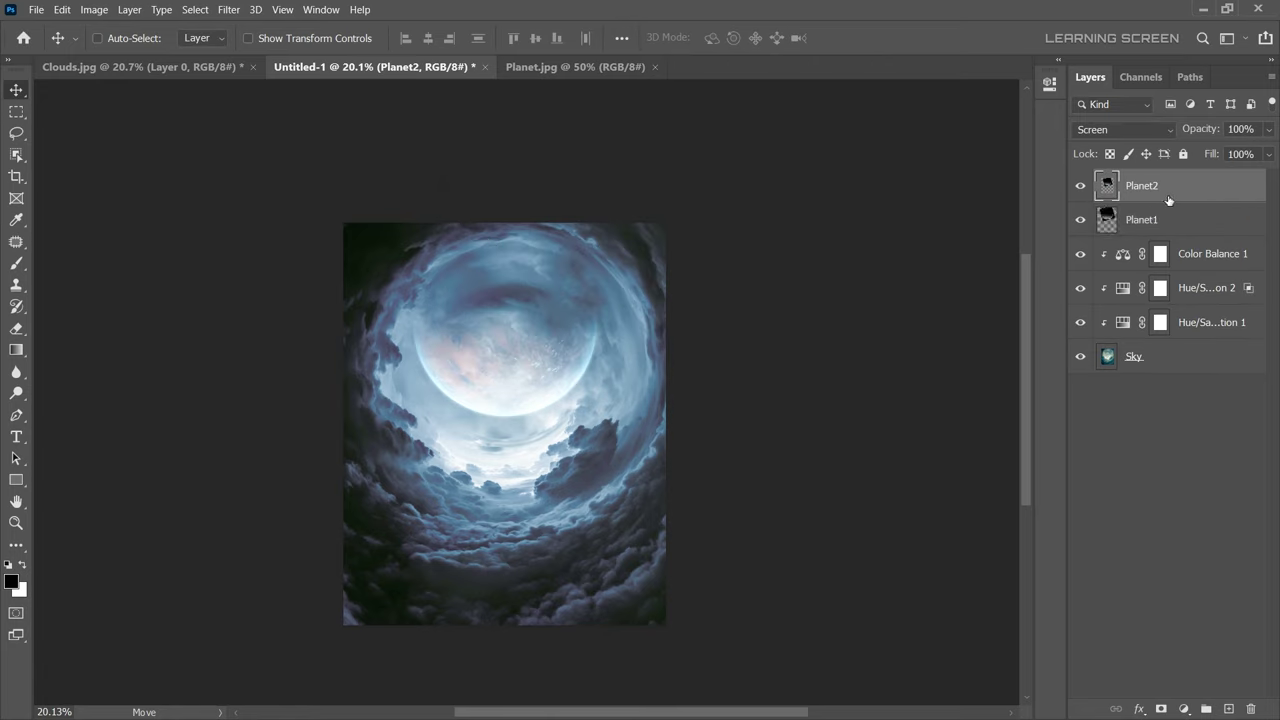
key("ctrl+t")
left_click_drag(635, 382, 622, 240)
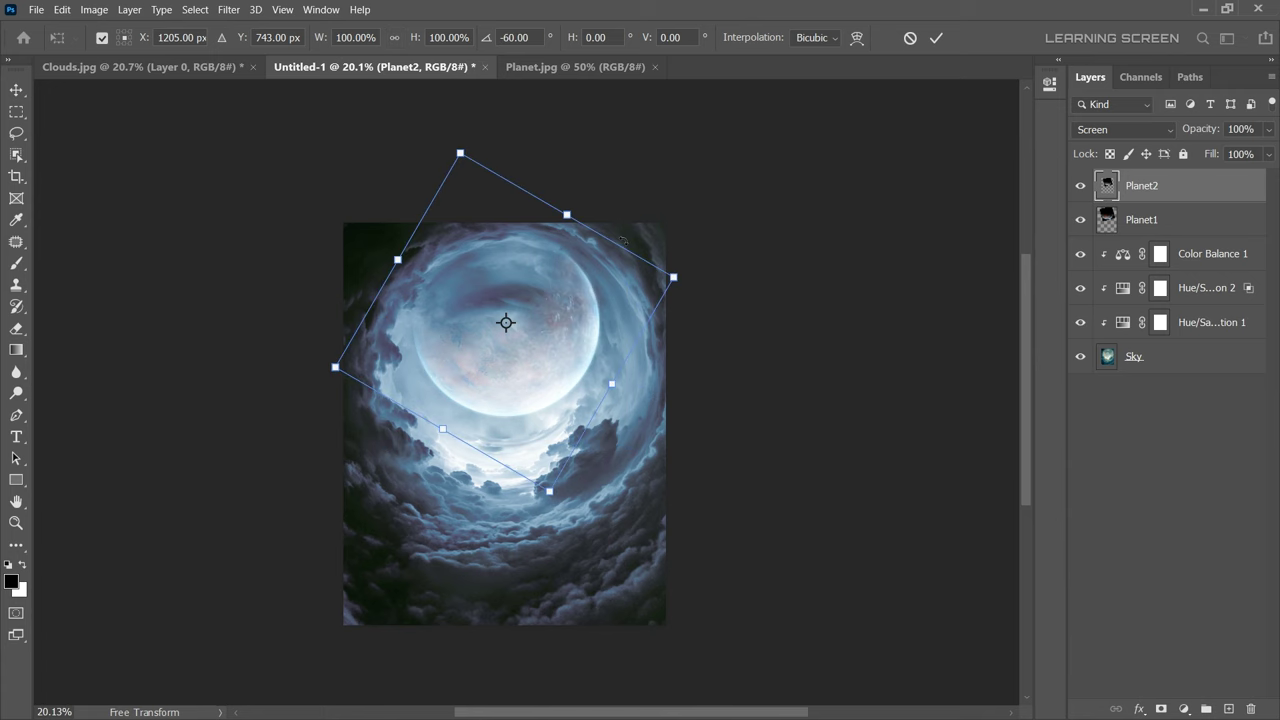
left_click(936, 38)
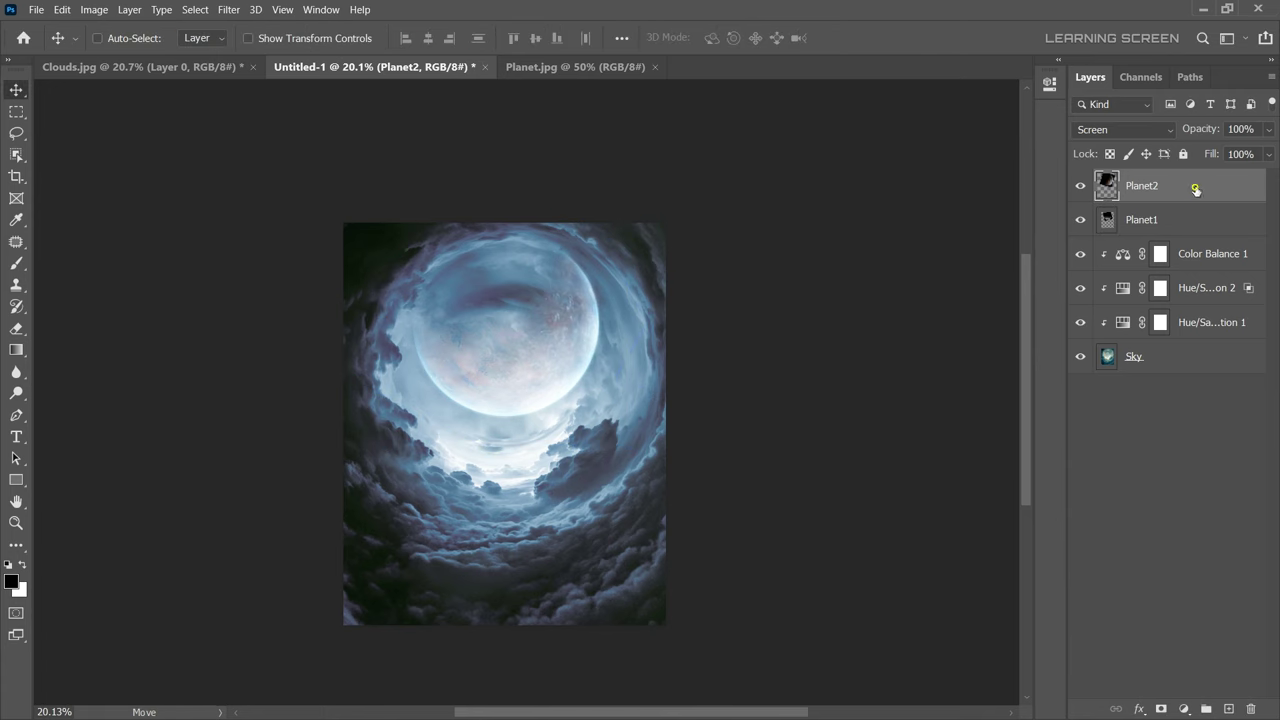
left_click(1195, 356, "shift")
right_click(1195, 356)
left_click(1014, 146)
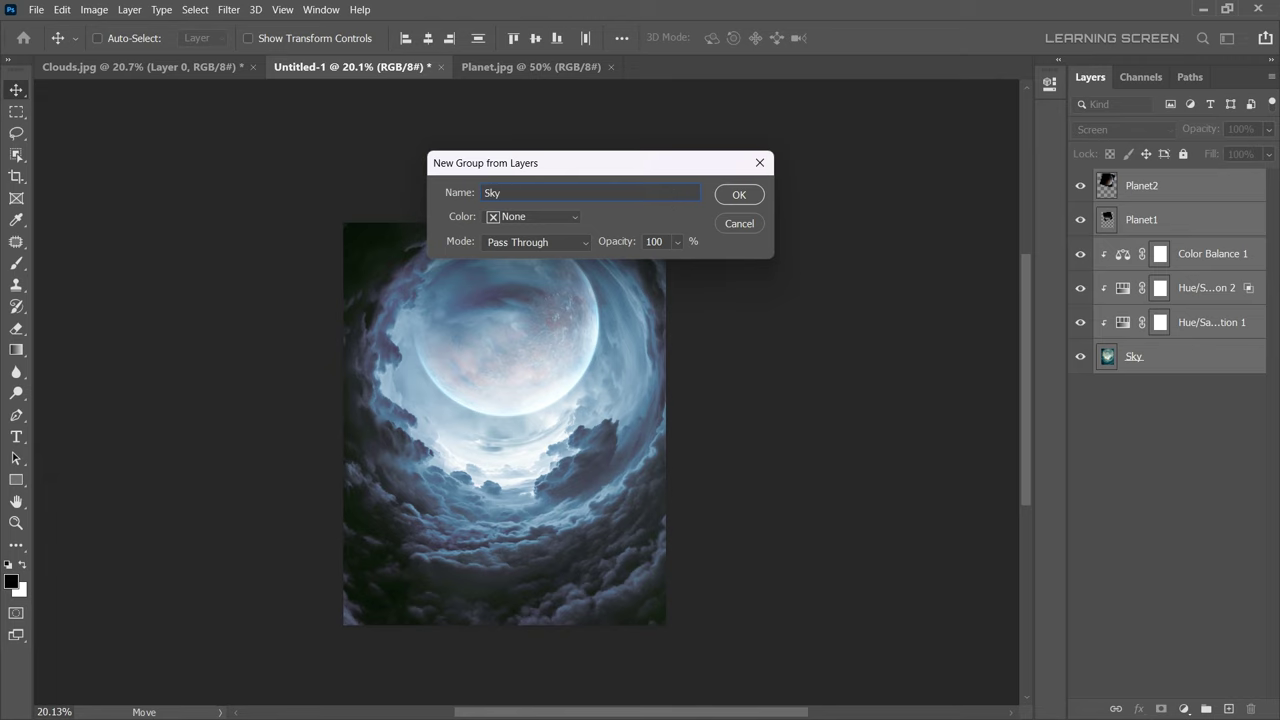
Create the Sky group, then close Planet.jpg and Clouds.jpg without saving
left_click(750, 197)
left_click(633, 67)
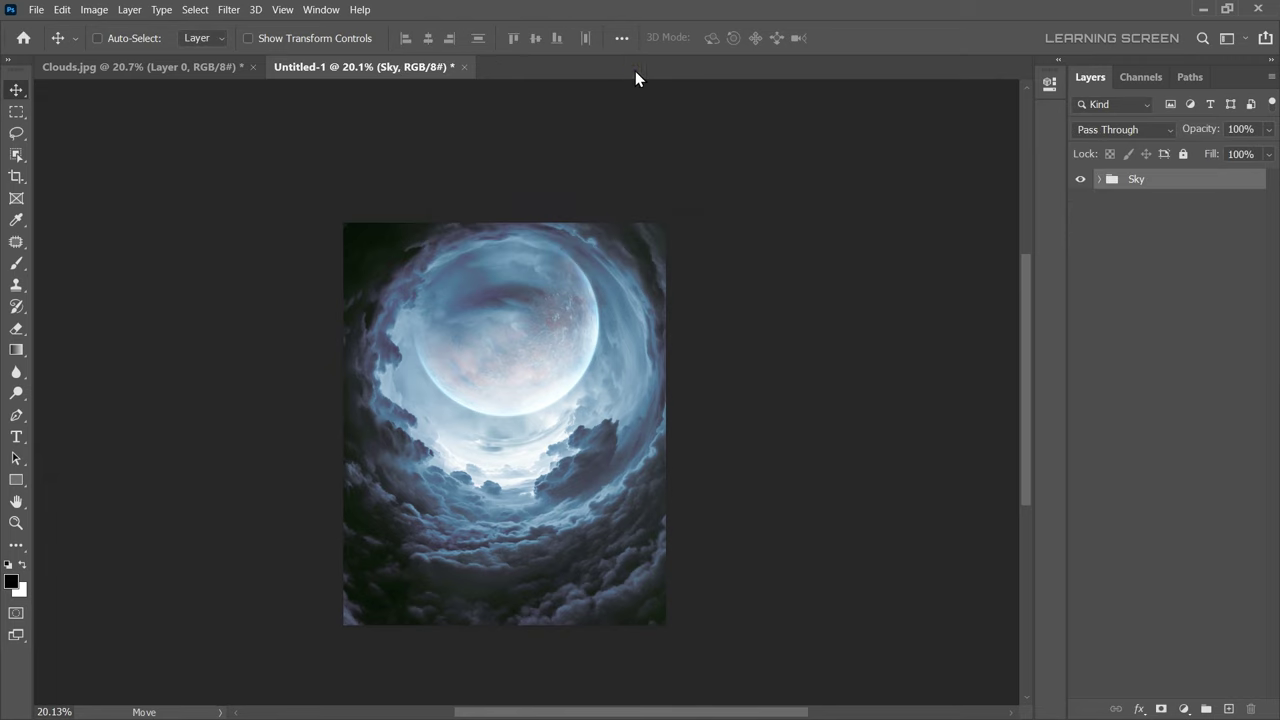
left_click(253, 67)
left_click(664, 288)
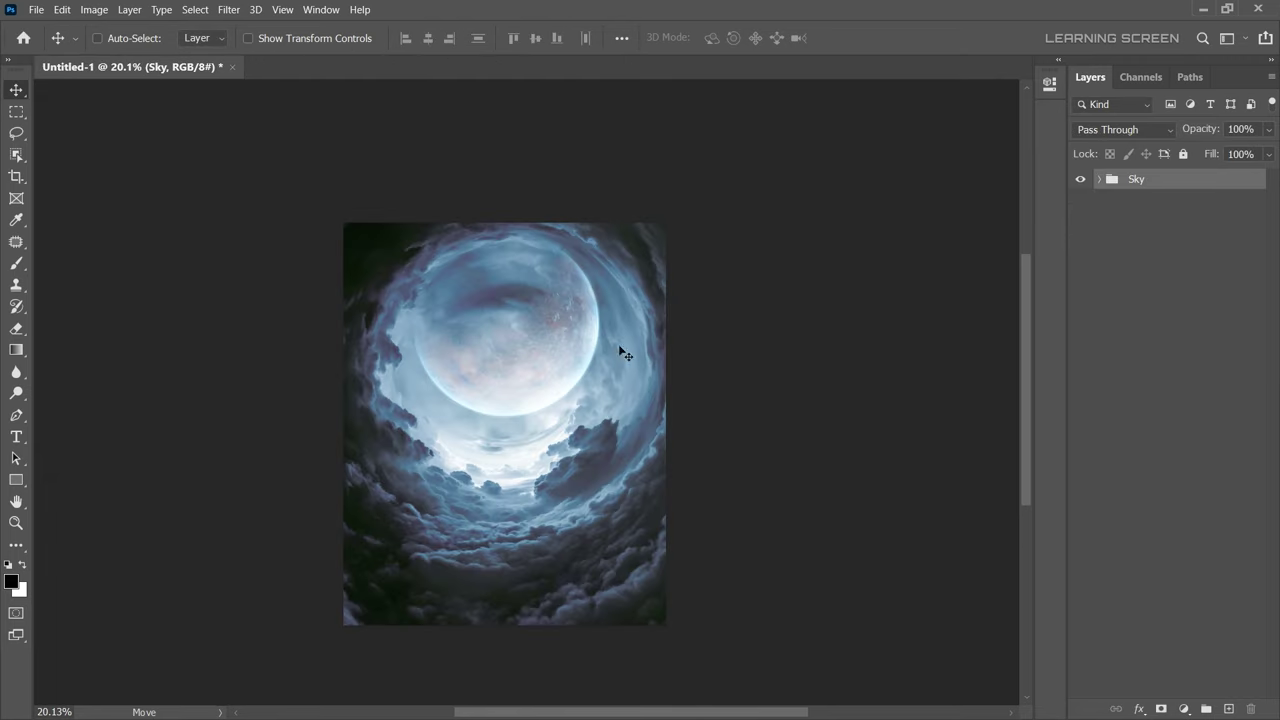
Open the Cliff_Top.jpg photo
left_click(36, 10)
left_click(50, 37)
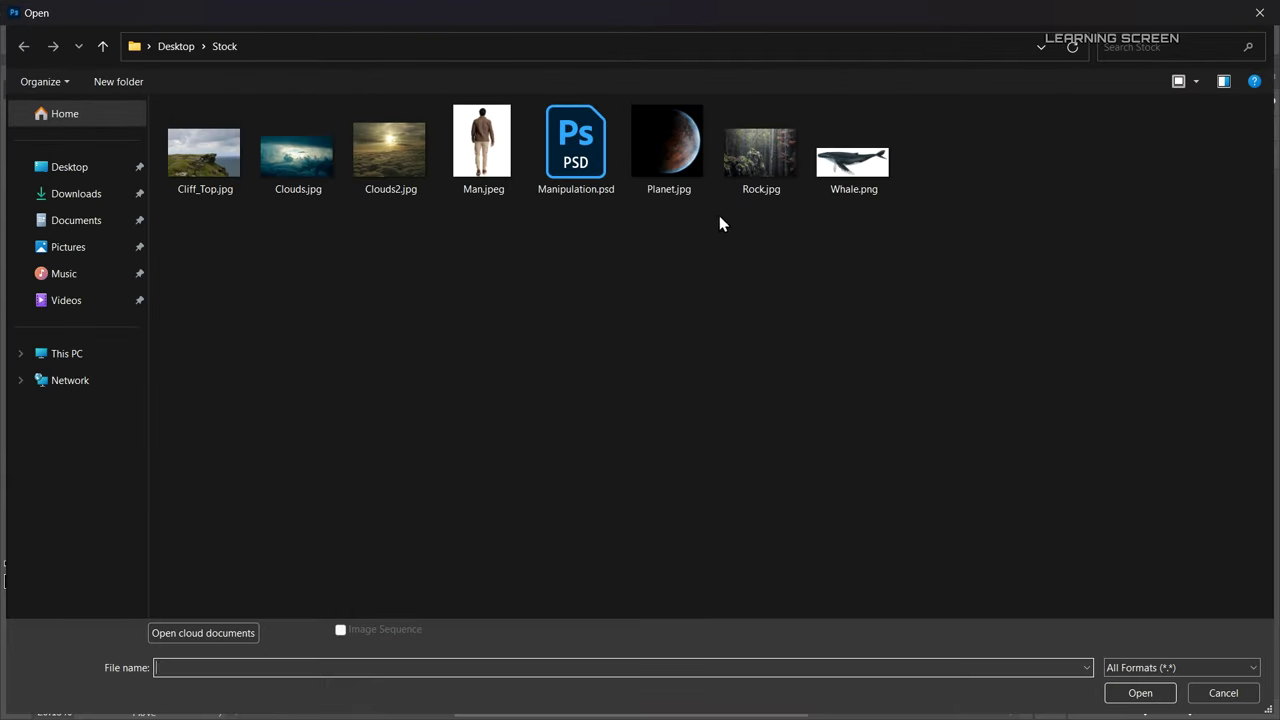
double_click(205, 158)
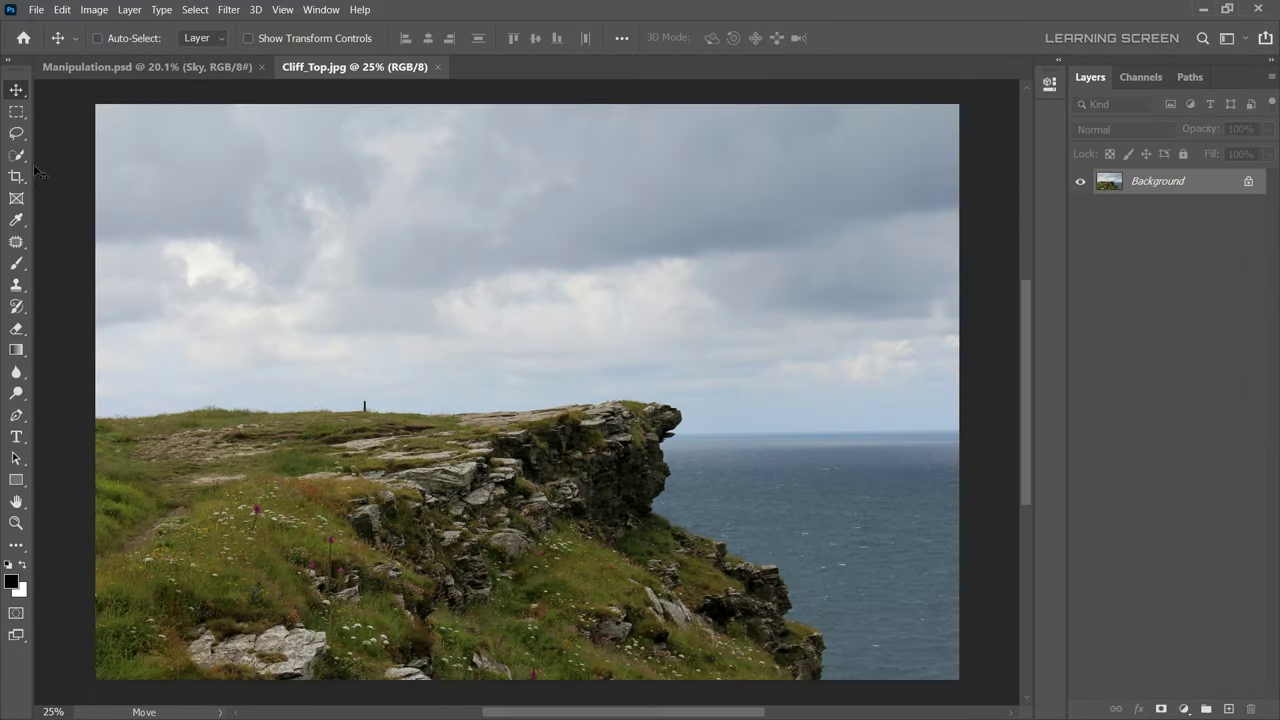
Quick-select the sky and sea, then invert the selection to select the cliff
left_click(24, 160)
left_click_drag(234, 290, 778, 484)
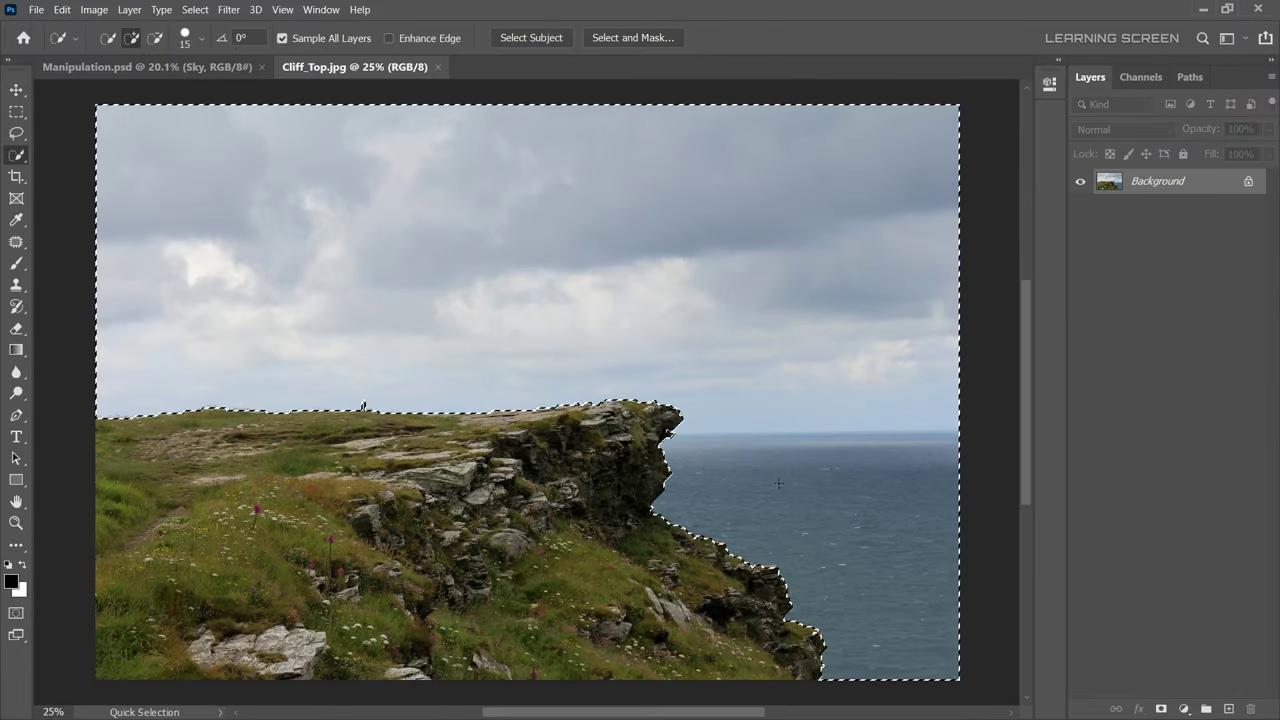
left_click(195, 9)
left_click(212, 71)
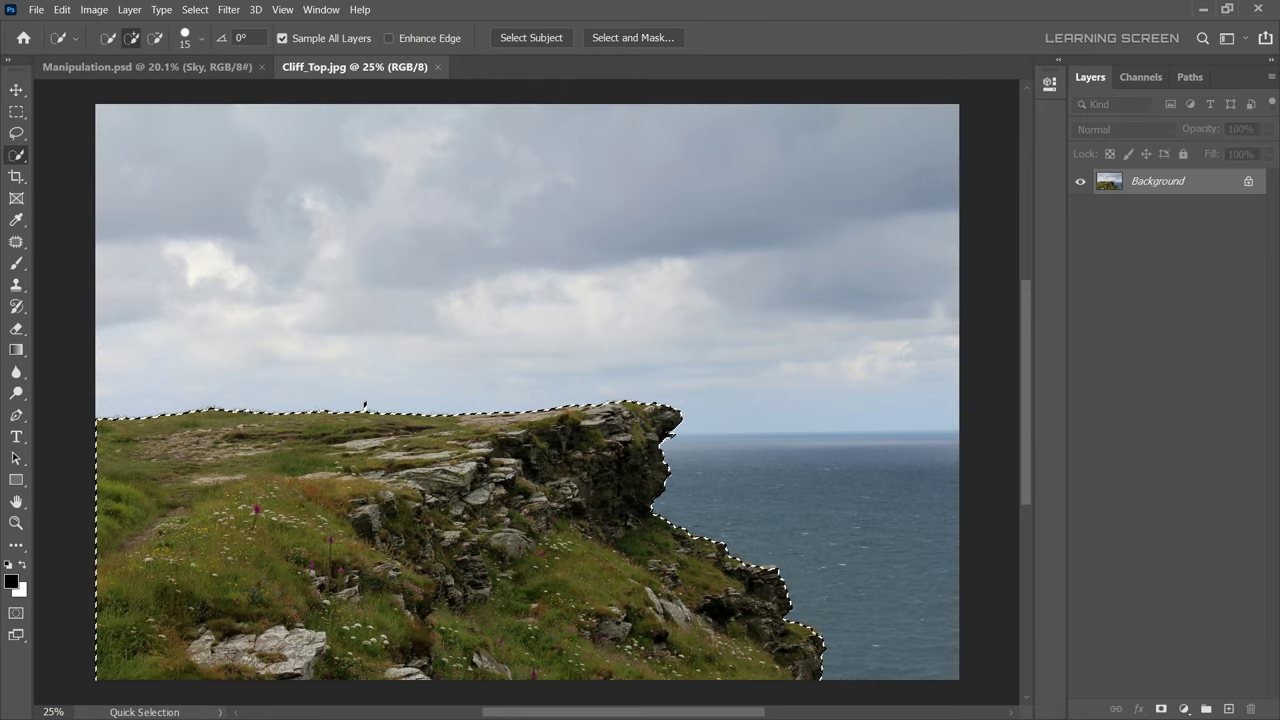
scroll(364, 404, "up", 3)
scroll(364, 404, "up", 7)
Use the Lasso to remove the small post and tighten the selection along the cliff edge
key("l")
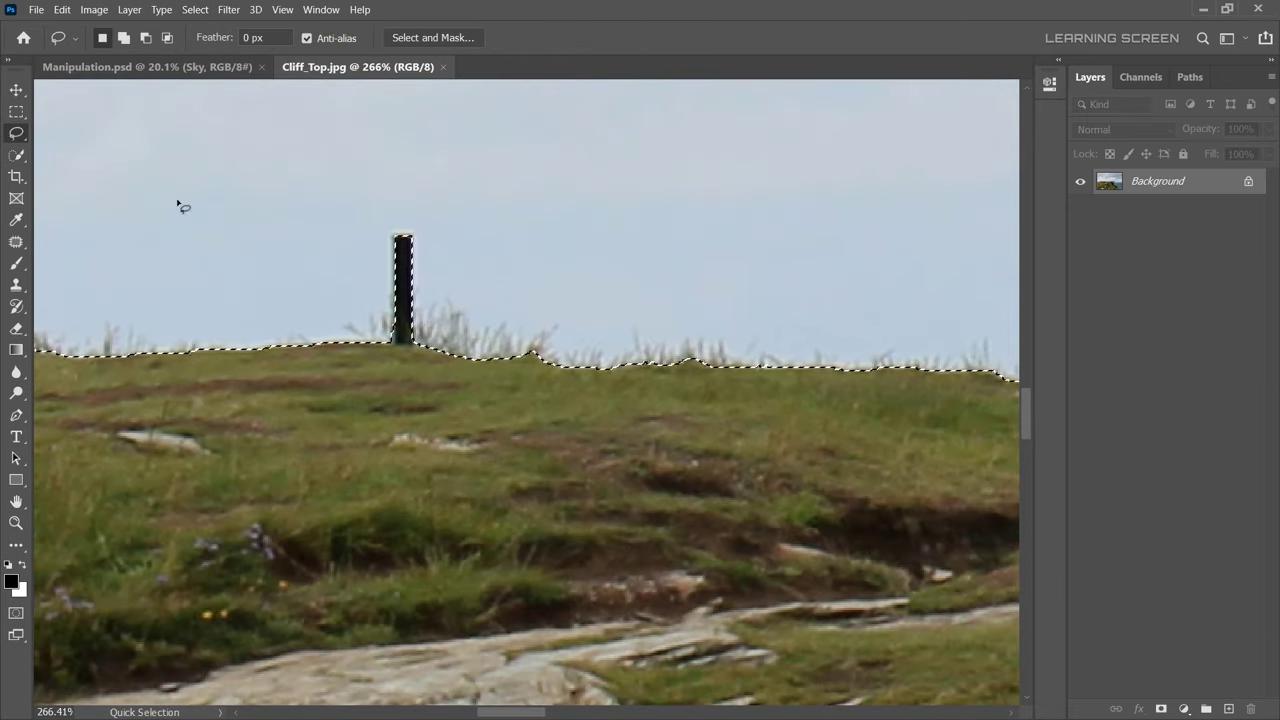
scroll(407, 335, "up", 3)
left_click_drag(420, 352, 425, 360)
scroll(567, 192, "down", 5)
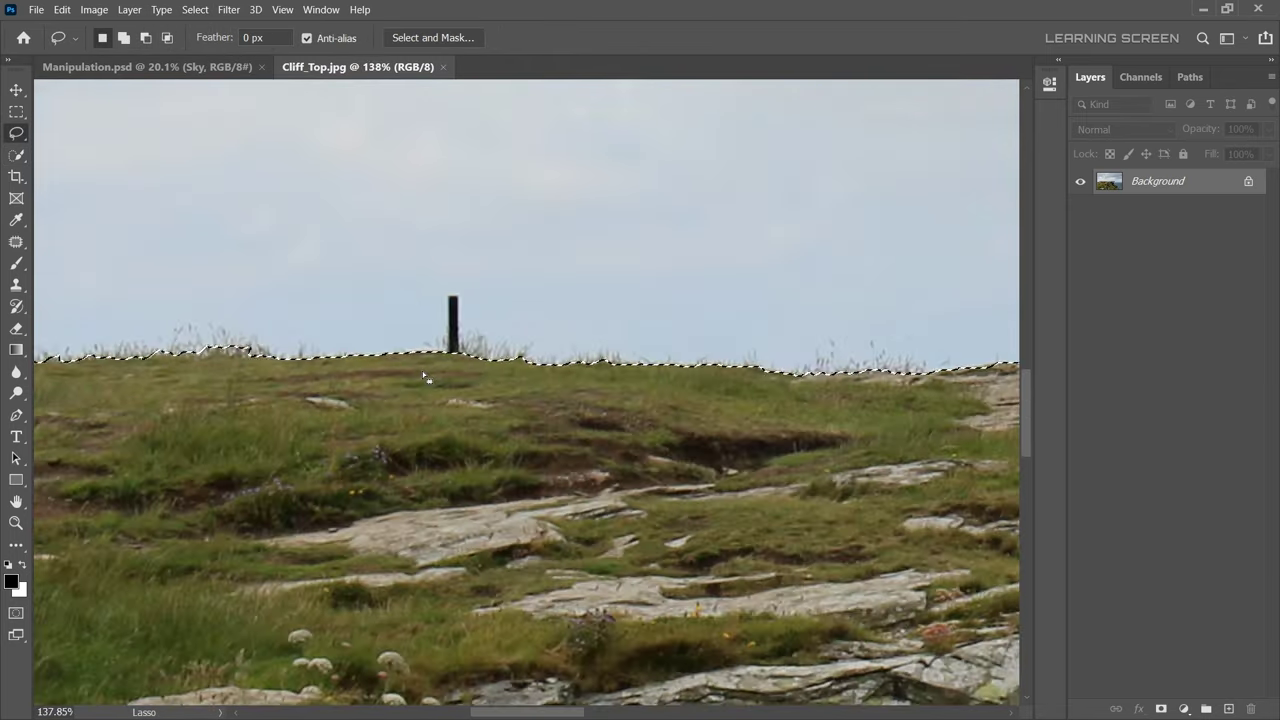
scroll(714, 370, "up", 2)
scroll(918, 513, "up", 4)
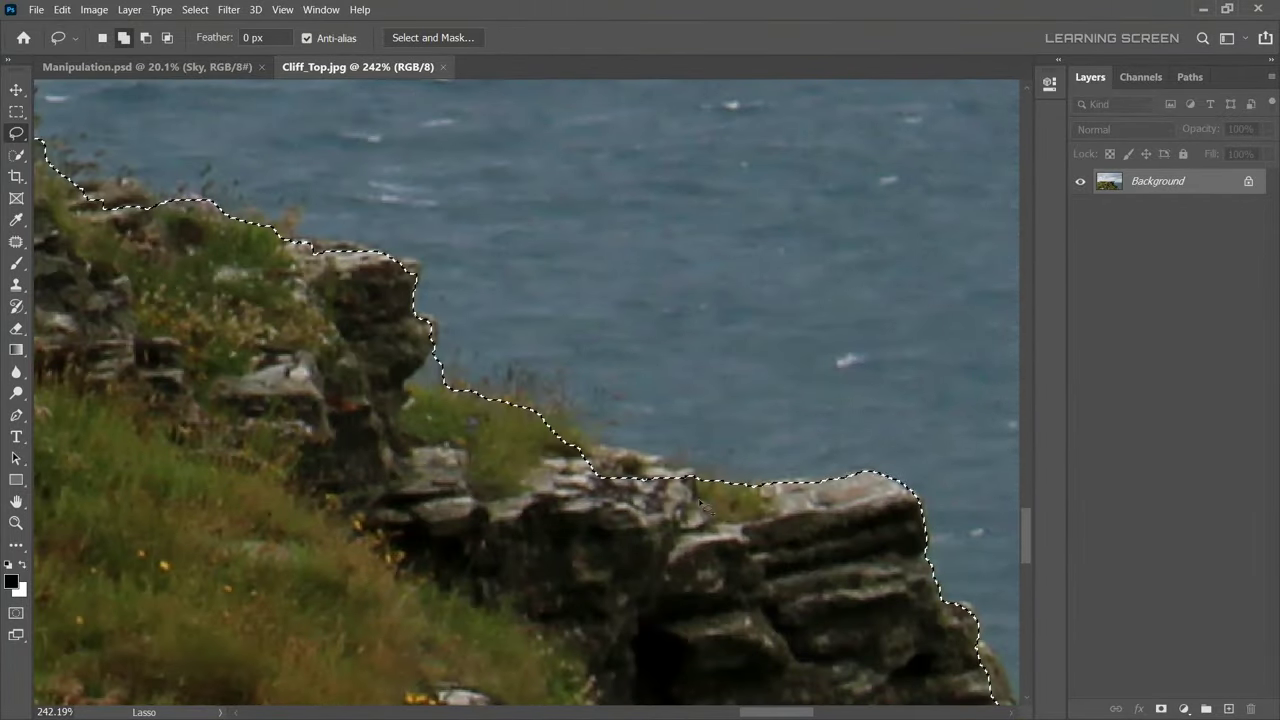
mouse_move(701, 504)
left_mouse_down()
mouse_move(248, 285)
mouse_move(350, 430)
left_mouse_up()
scroll(420, 380, "up", 1)
scroll(248, 285, "down", 1)
left_click_drag(560, 520, 560, 520)
Unlock the Background as Layer 0 and copy the selected cliff
scroll(560, 520, "down", 4)
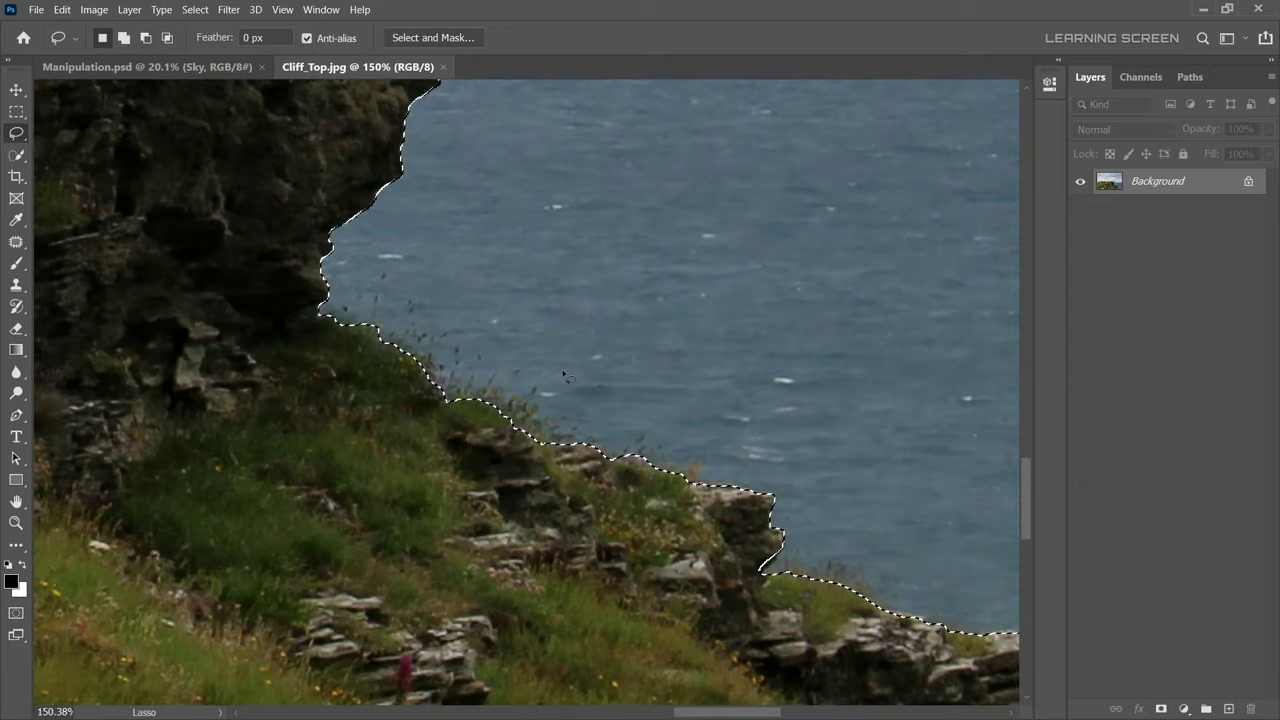
scroll(530, 400, "down", 4)
scroll(510, 320, "up", 3)
scroll(498, 294, "down", 3)
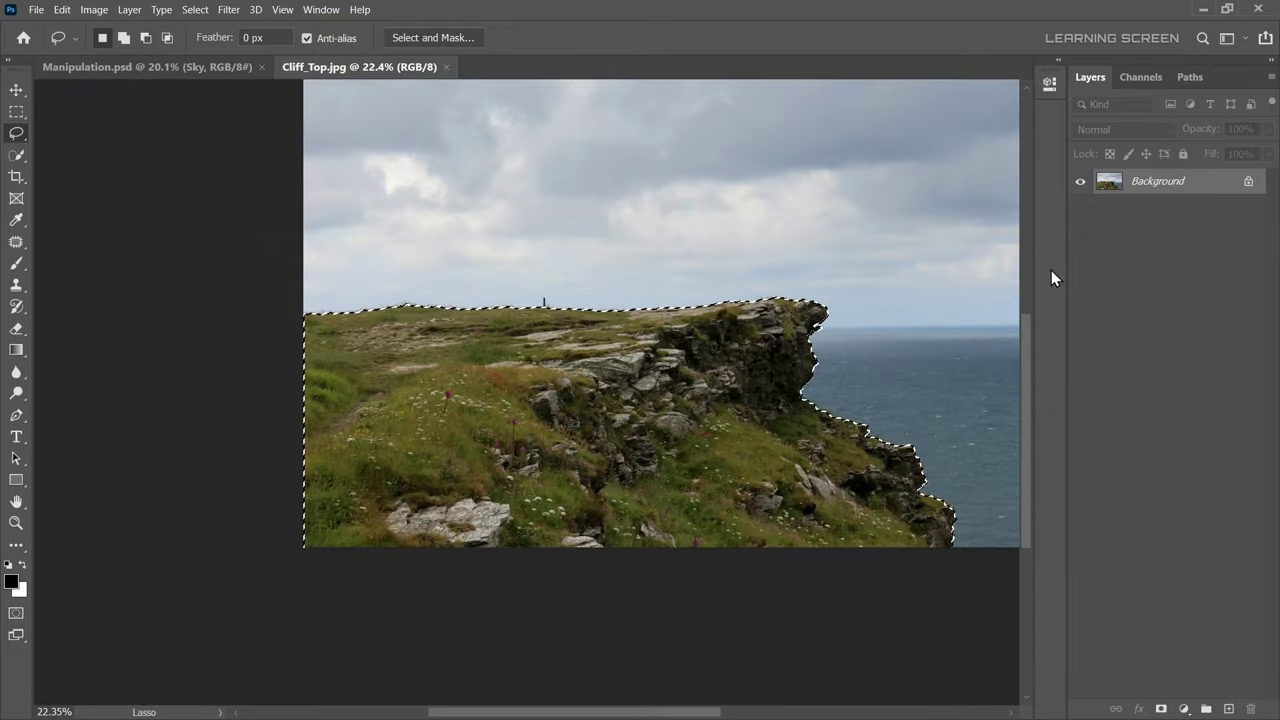
left_click(1248, 181)
scroll(582, 361, "down", 2)
key("ctrl+c")
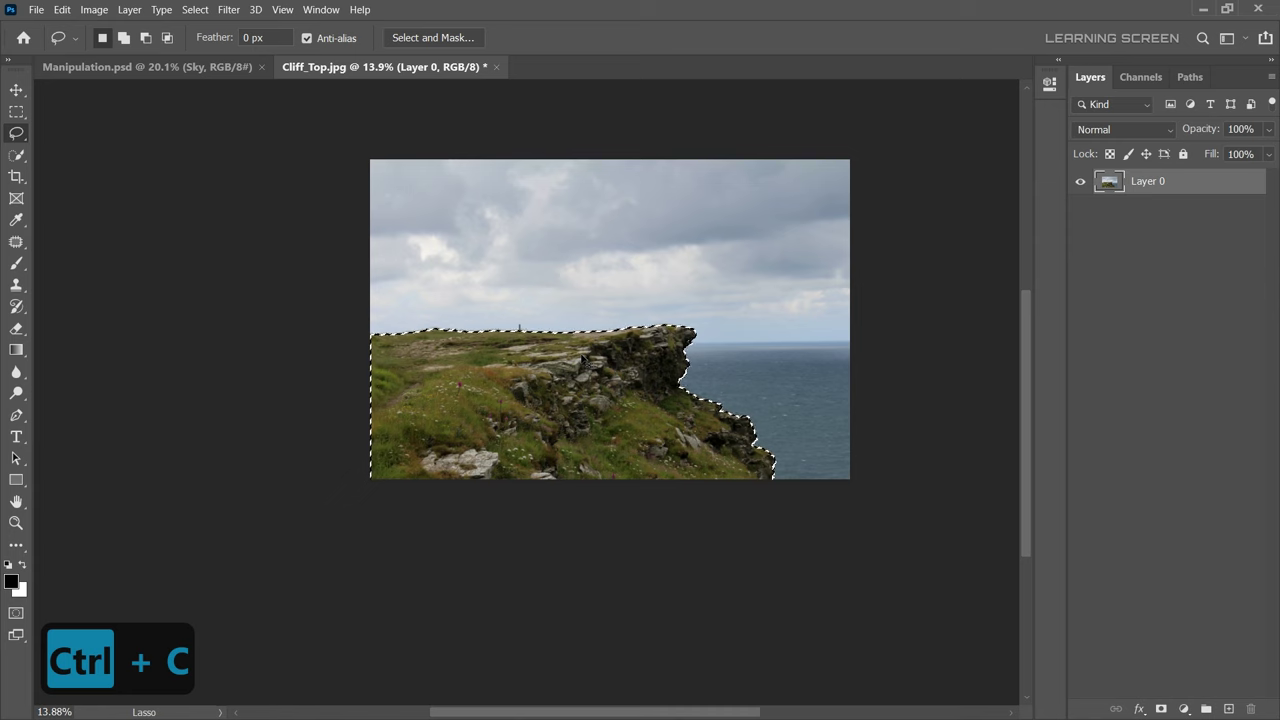
Paste the copied cliff into Manipulation.psd
key("v")
left_click(121, 68)
key("ctrl")
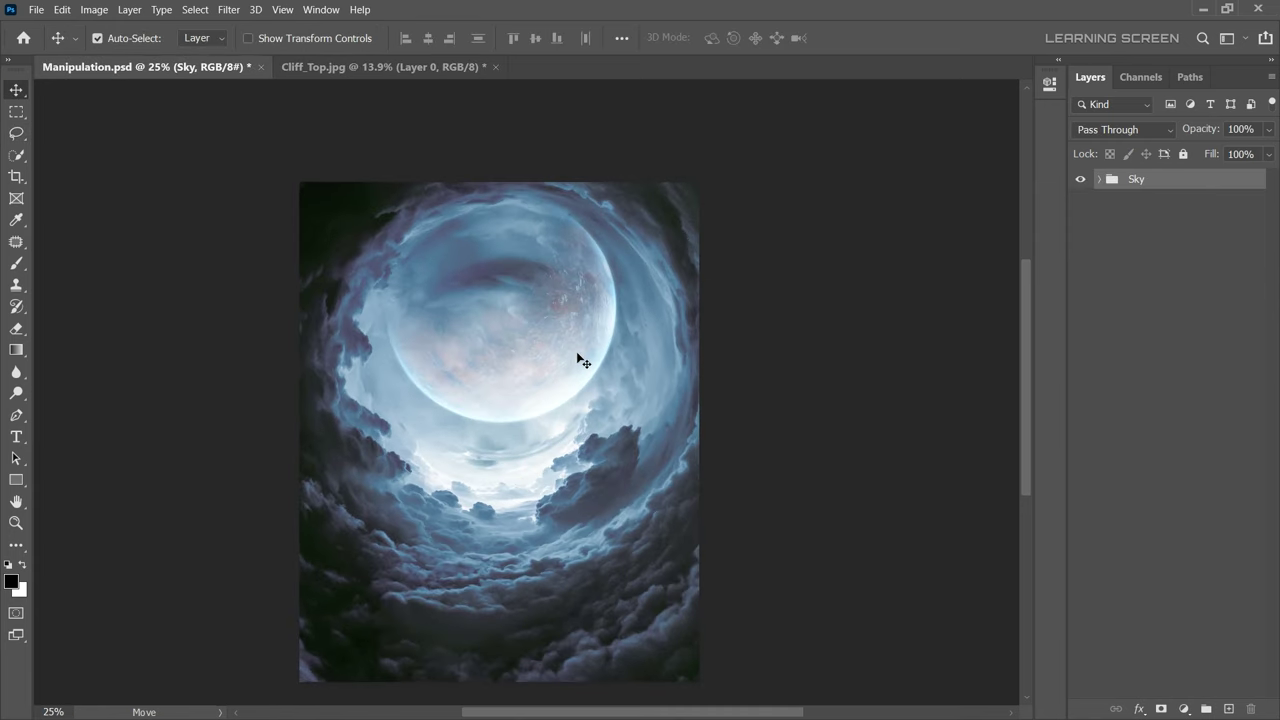
key("ctrl+v")
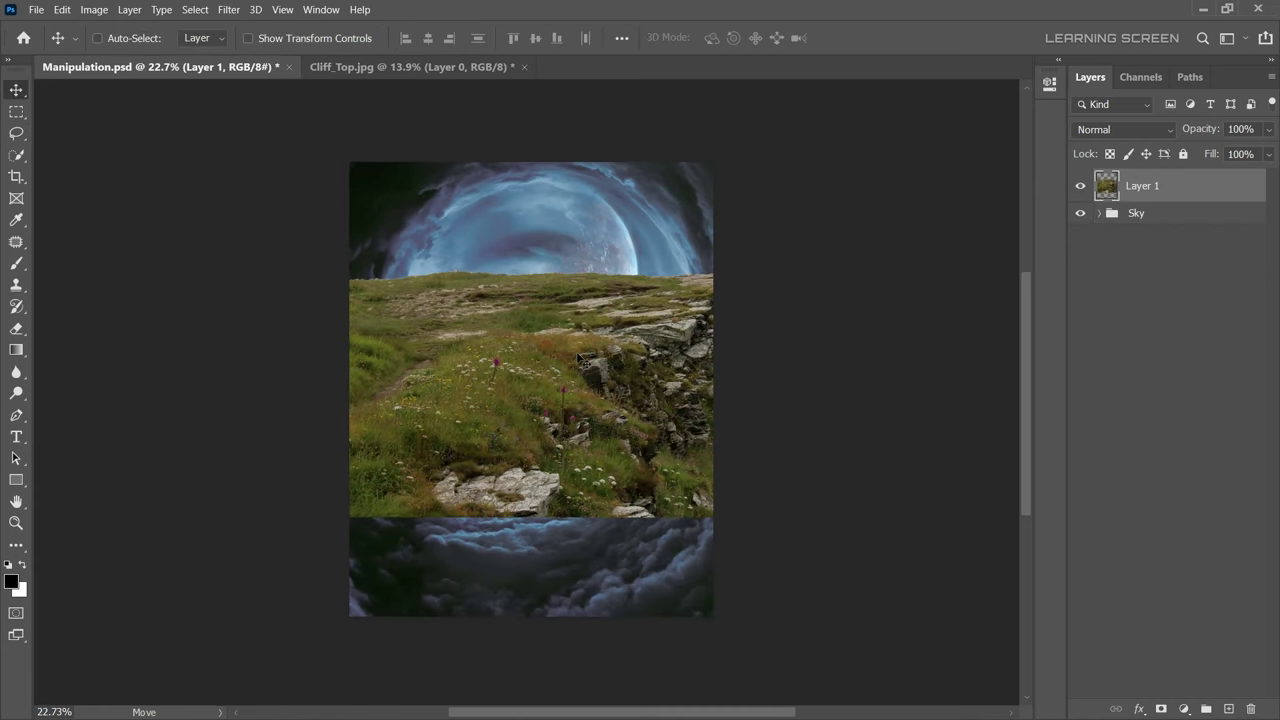
Scale the cliff, move it to the bottom of the canvas, and tilt it
key("ctrl+t")
left_click_drag(326, 251, 514, 323)
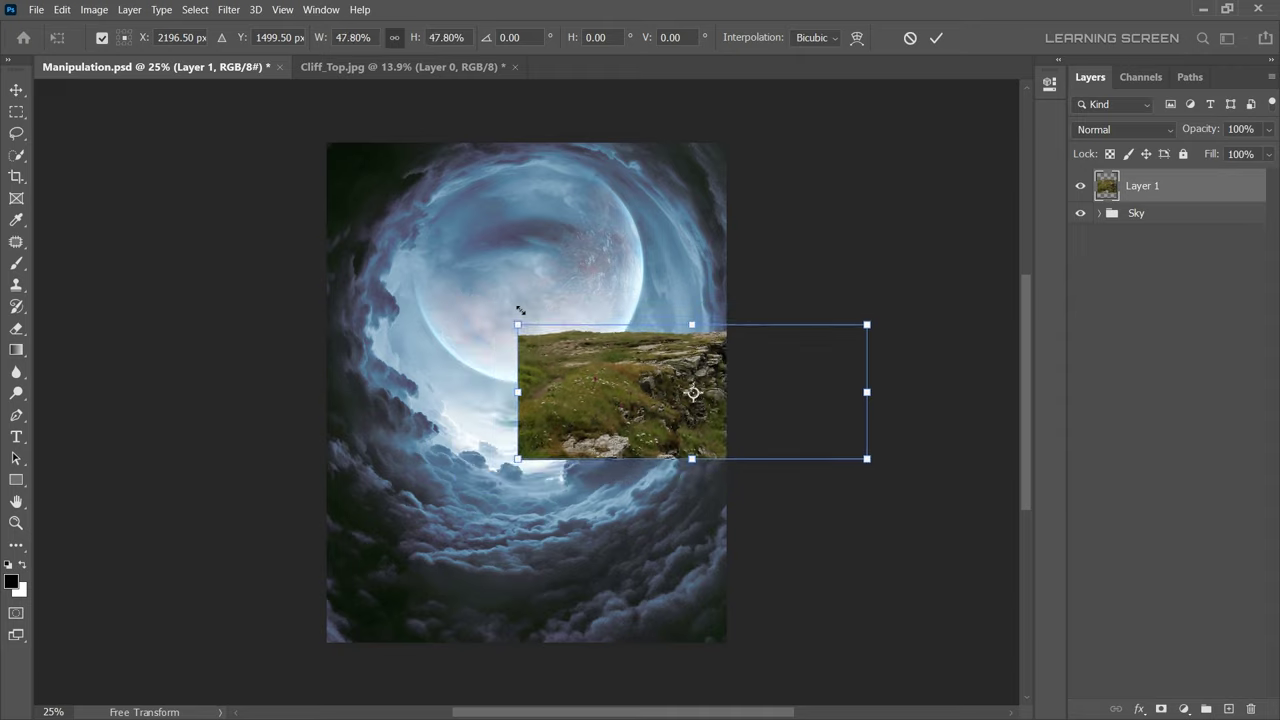
left_click_drag(609, 418, 378, 646)
mouse_move(663, 543)
left_mouse_down()
mouse_move(720, 523)
mouse_move(663, 443)
mouse_move(655, 450)
left_mouse_up()
left_click(936, 38)
Rename the pasted layer Cliff
scroll(978, 420, "up", 5)
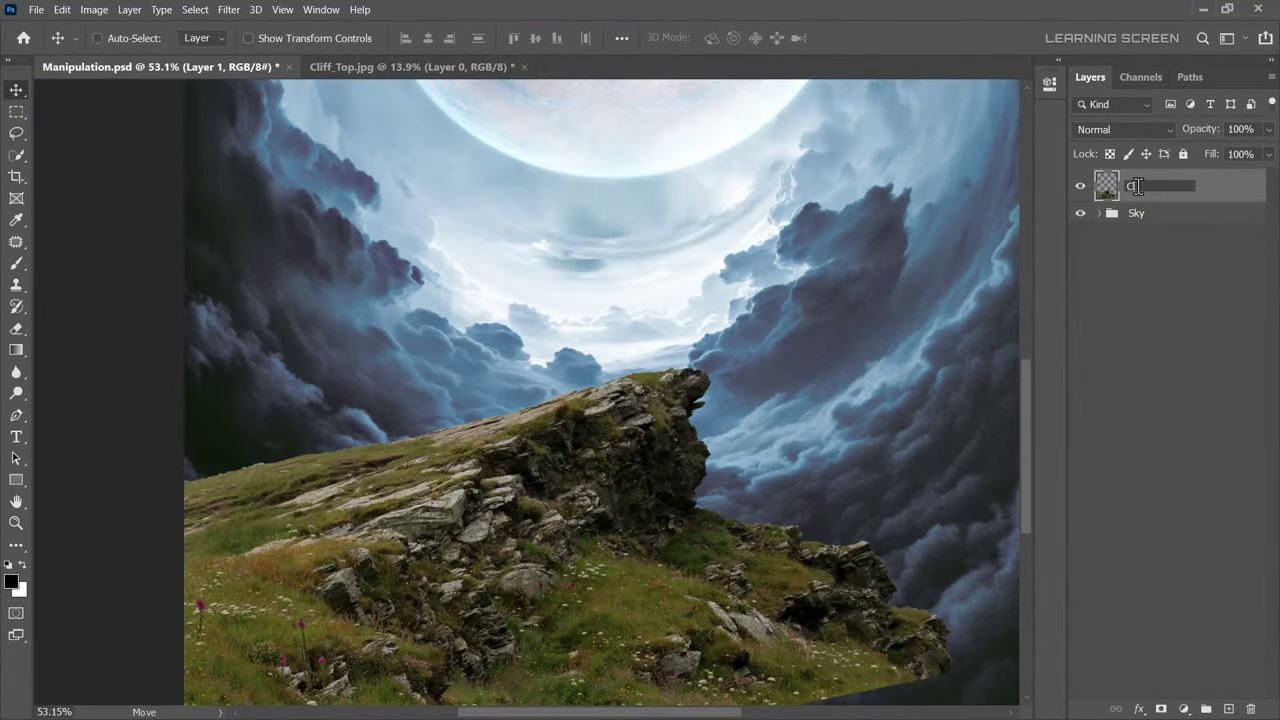
left_click(1160, 186)
type("Cliff")
key("Return")
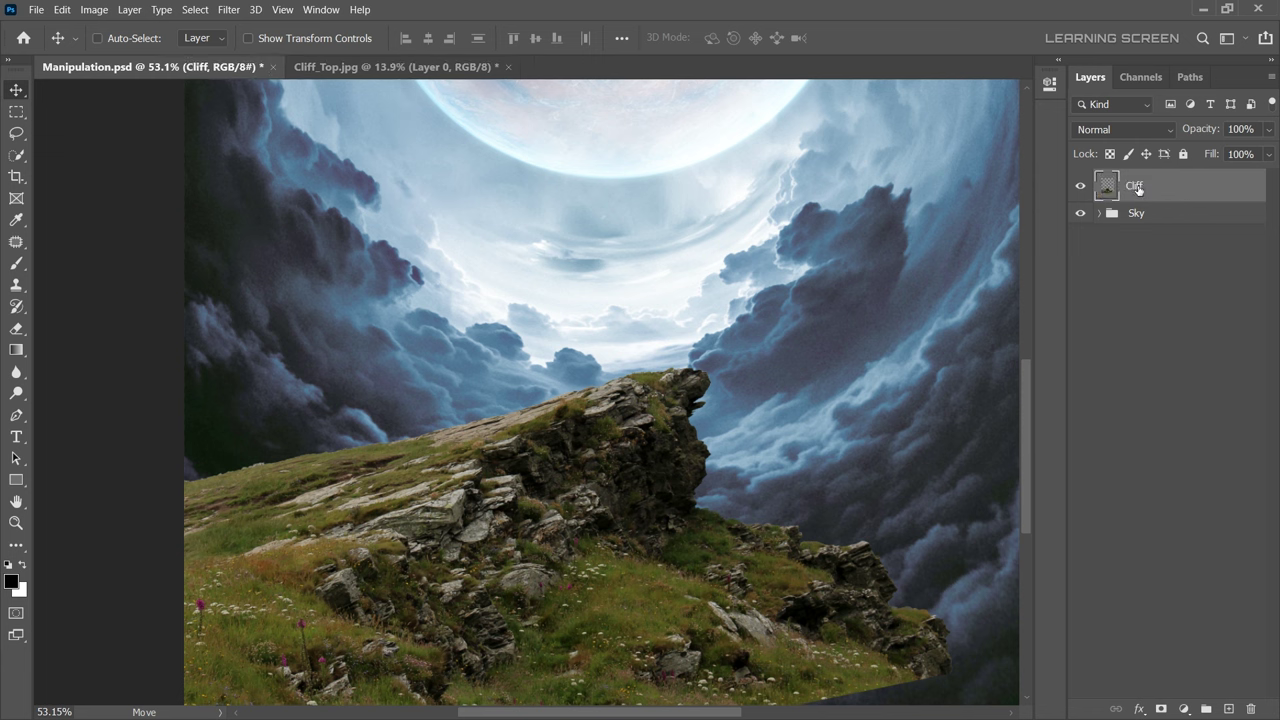
left_click(1183, 708)
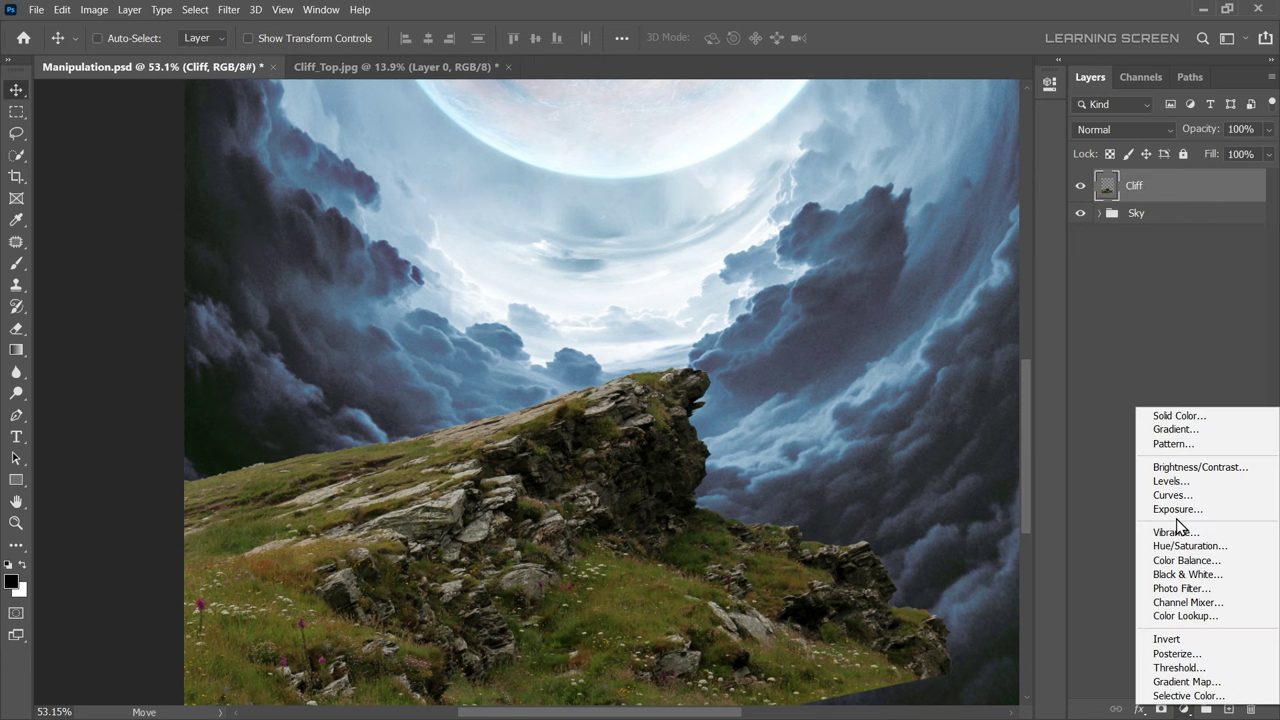
Add a clipped Levels adjustment that darkens the cliff by lowering the output whites
left_click(1175, 488)
left_click_drag(1010, 309, 935, 310)
left_click(1005, 79)
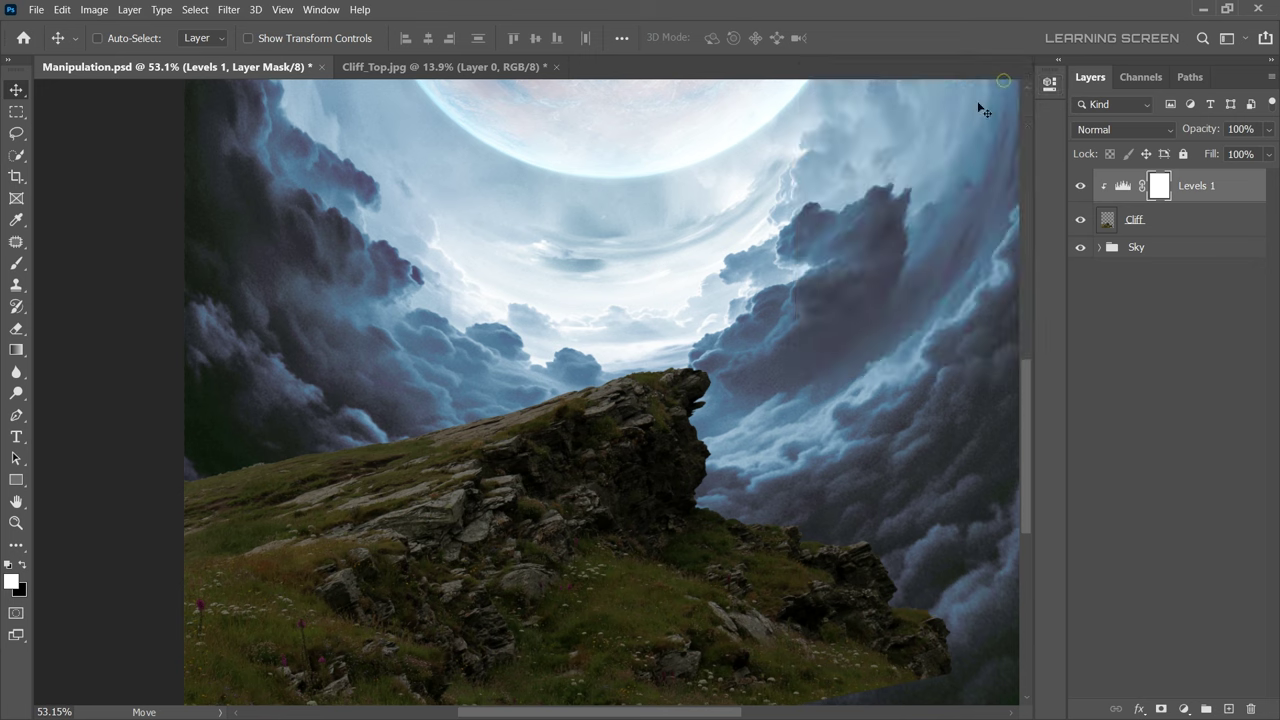
Add a clipped Color Balance with midtones Cyan -27 and Blue +21, plus a Hue/Saturation adjustment
left_click(1183, 708)
left_click(1183, 564)
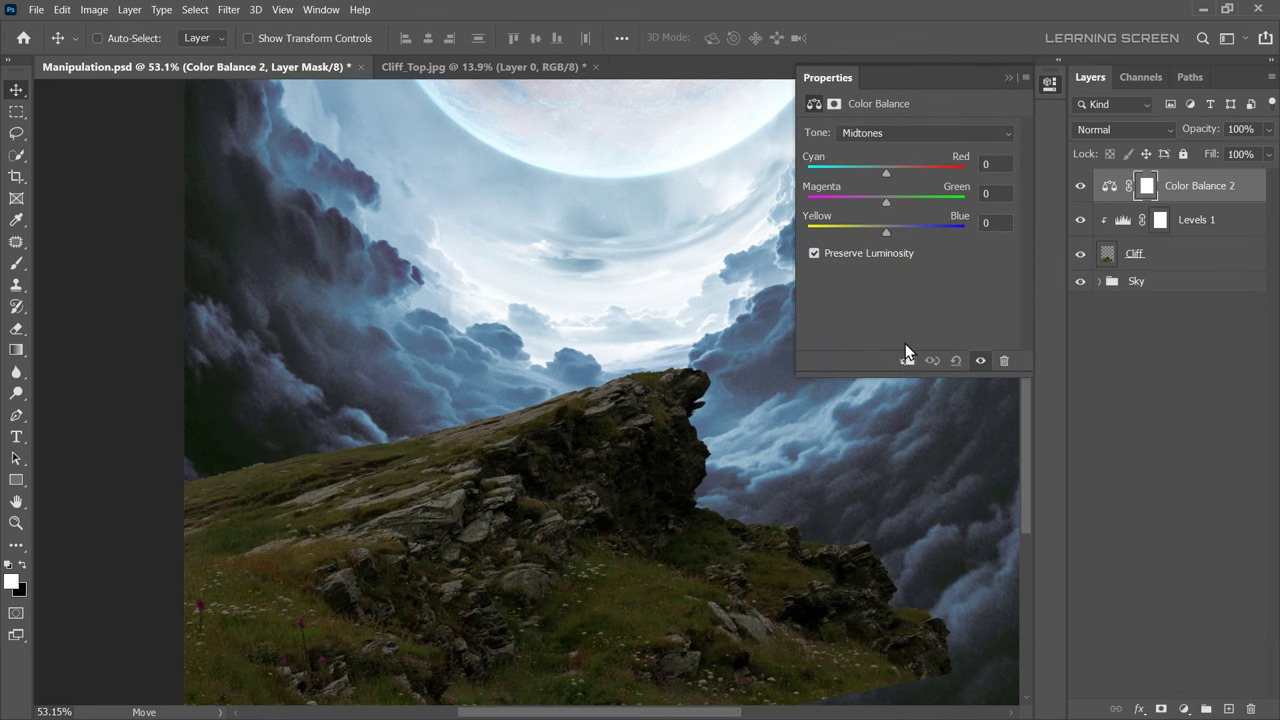
left_click_drag(884, 175, 865, 175)
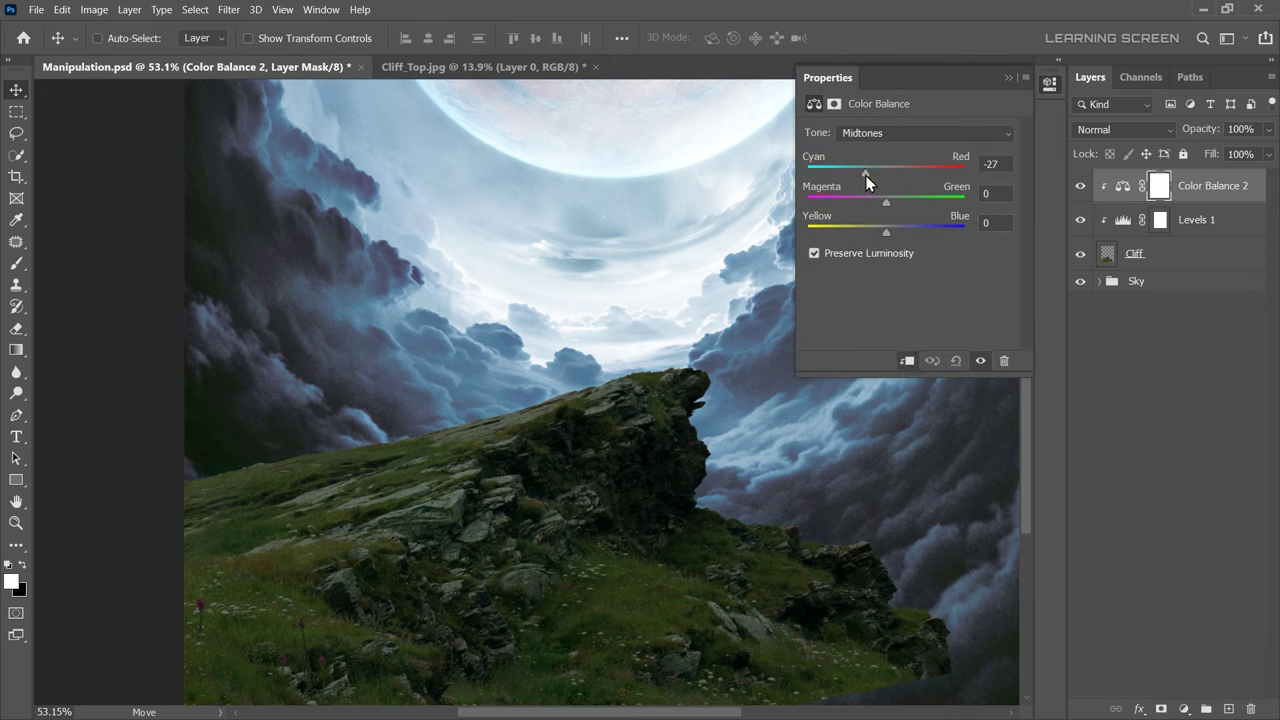
left_click_drag(887, 231, 904, 229)
left_click(1006, 79)
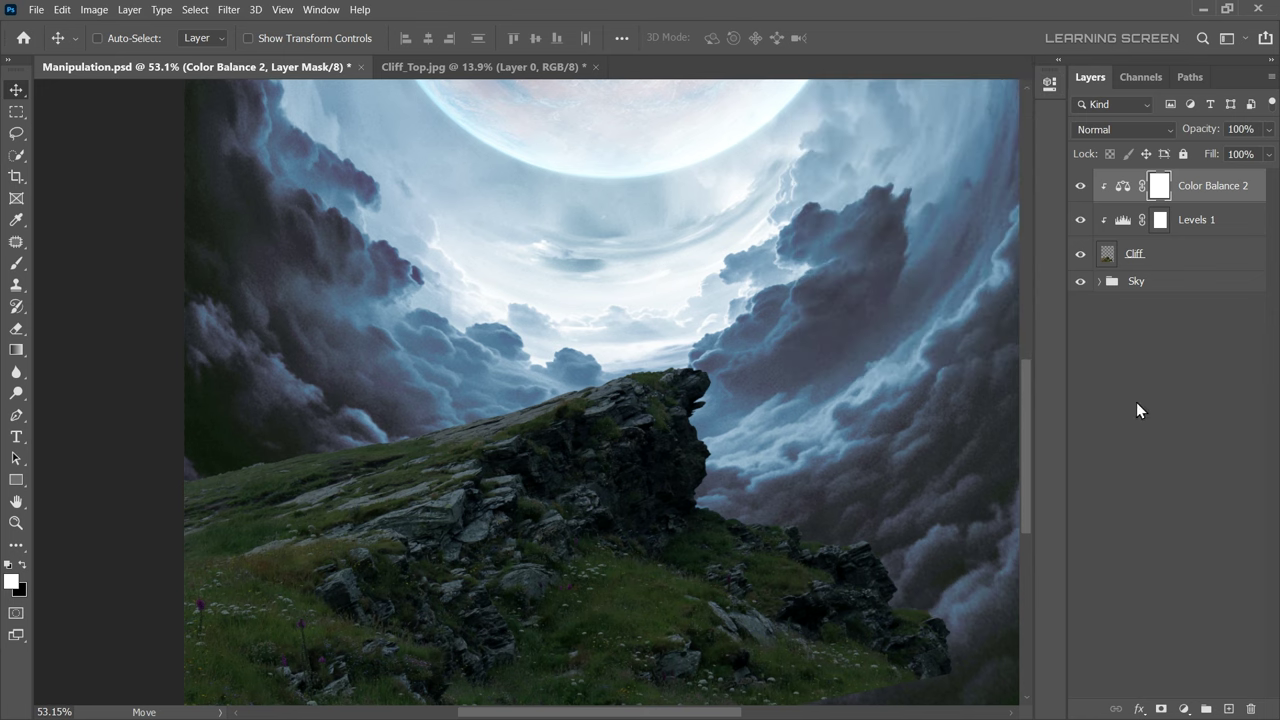
left_click(1184, 709)
left_click(1192, 551)
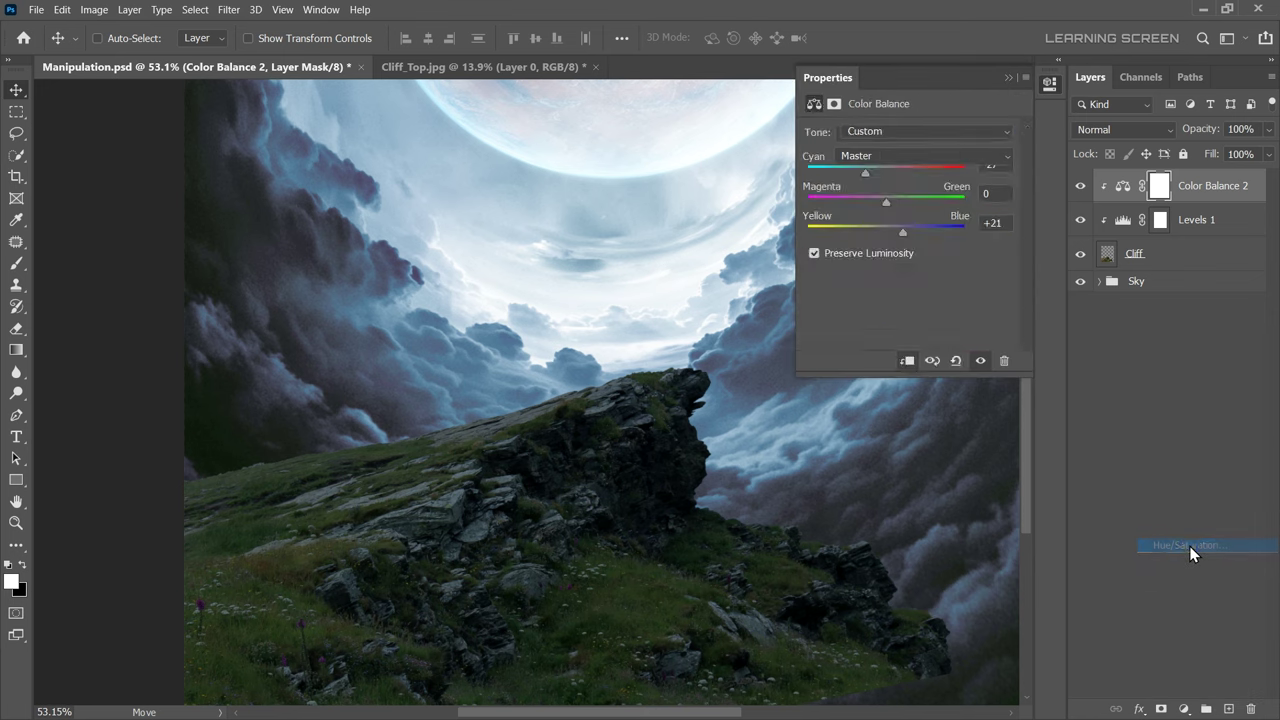
Clip Hue/Saturation 3 to the cliff and colorize it teal-blue (hue 207, saturation 35)
left_click(908, 361)
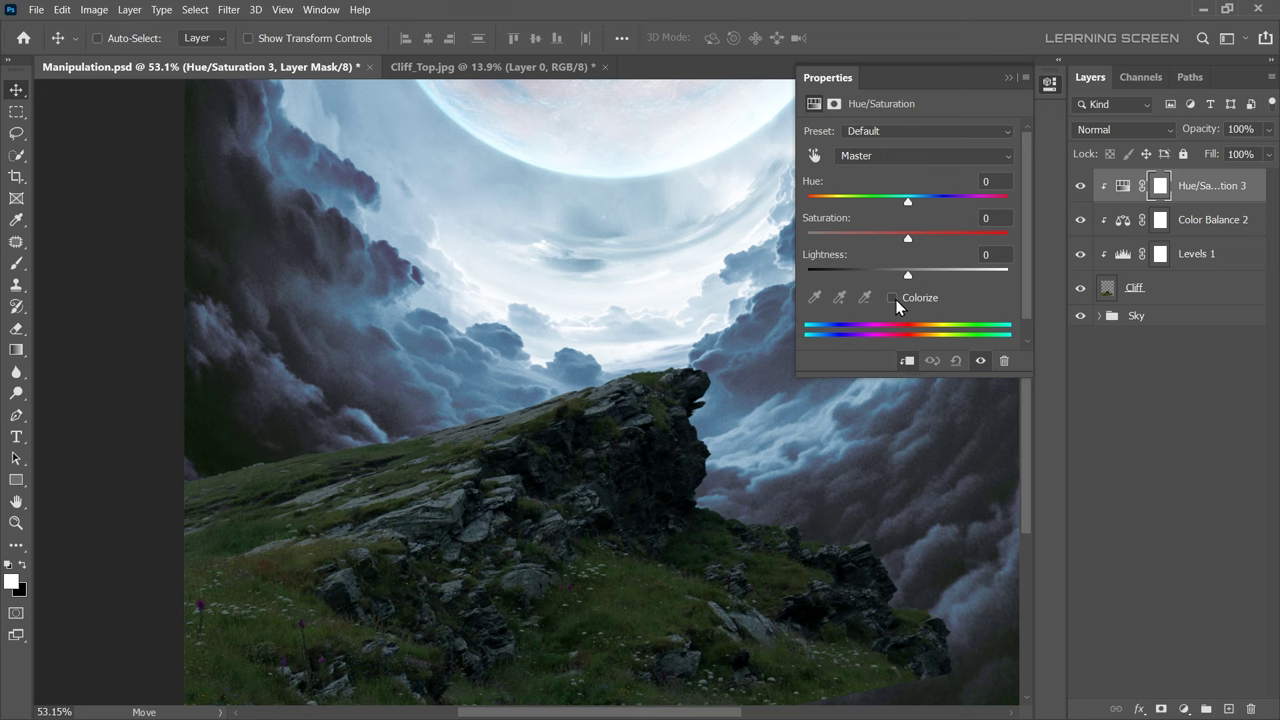
left_click(893, 298)
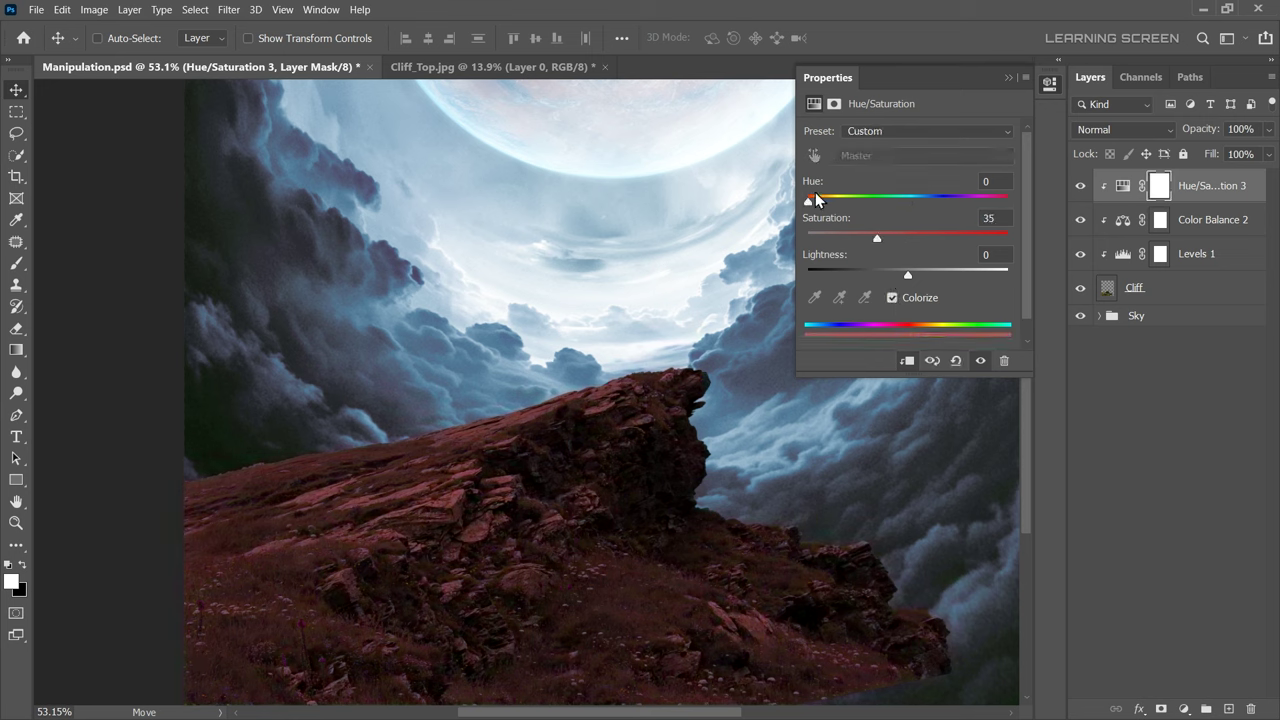
left_click_drag(815, 199, 920, 204)
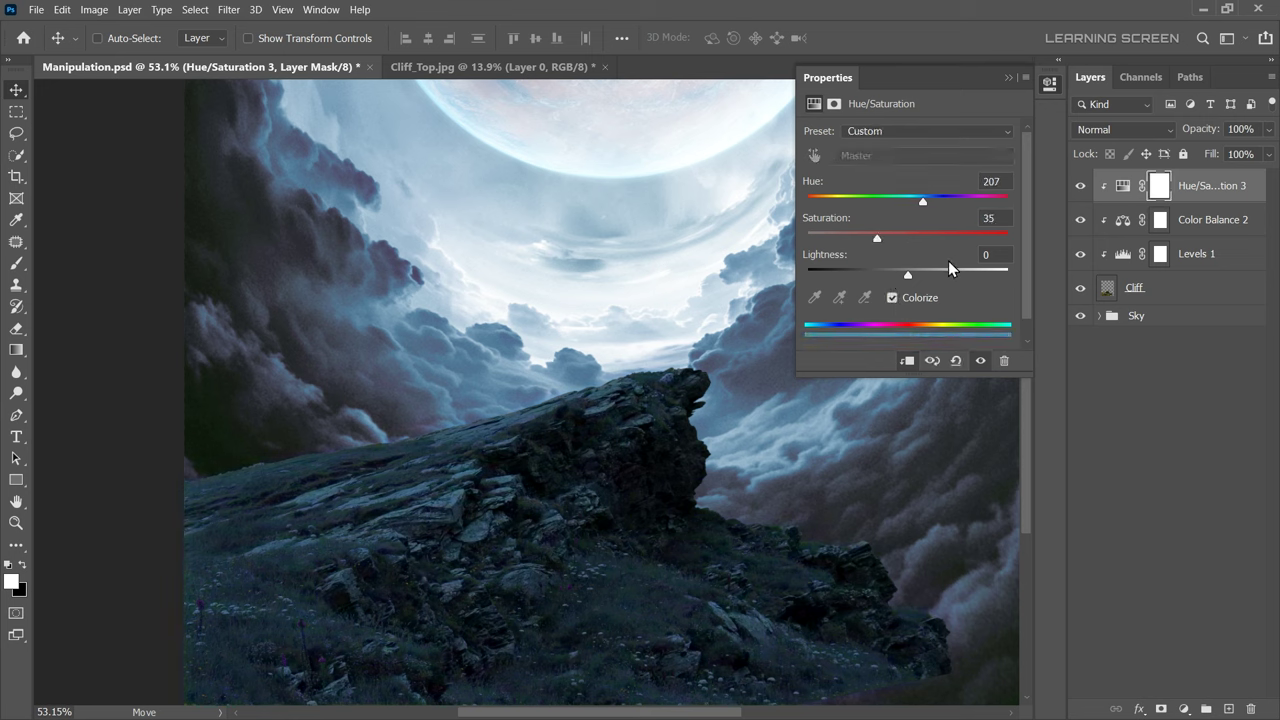
left_click_drag(950, 270, 944, 272)
Set Hue/Saturation 3 to Color Dodge with Lightness +60 and Fill 59%, and target its mask
left_click(1124, 129)
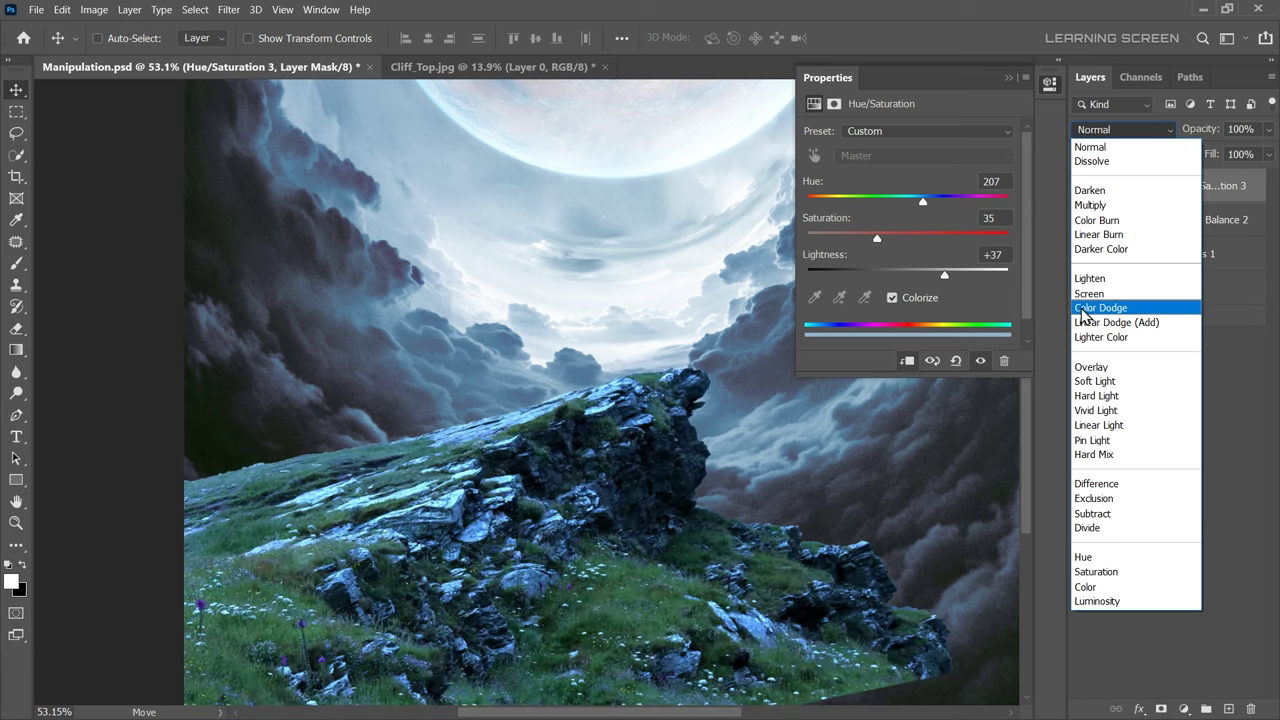
left_click(1081, 310)
left_click_drag(944, 274, 967, 274)
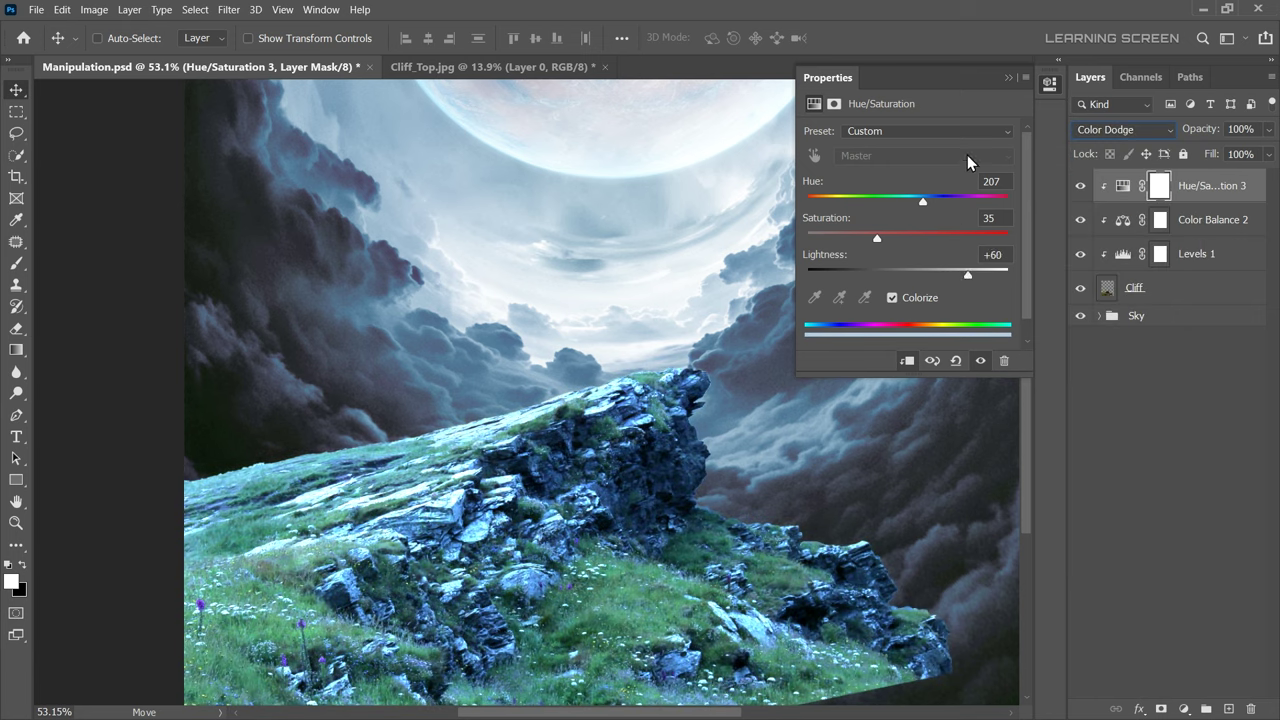
left_click(1008, 77)
left_click(1269, 154)
left_click_drag(1268, 175, 1237, 180)
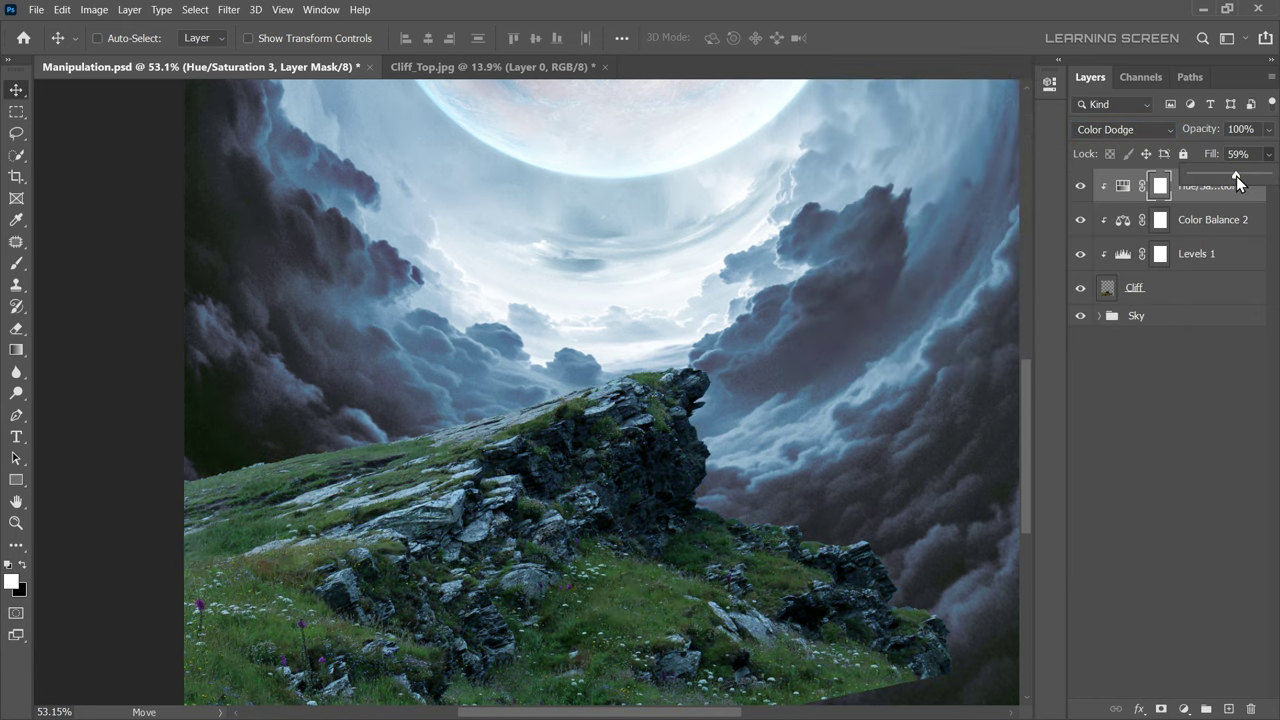
left_click(1159, 187)
Invert the Hue/Saturation 3 mask to black and set the brush to 100% flow
key("ctrl+i")
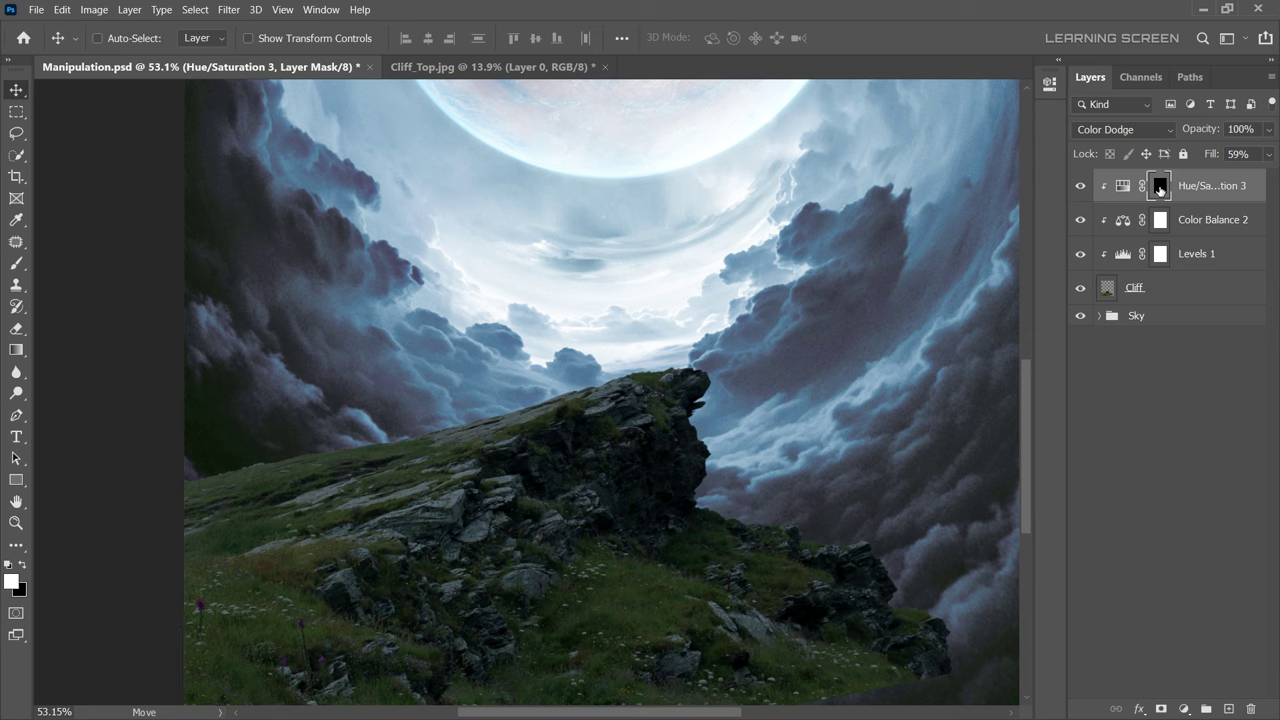
key("b")
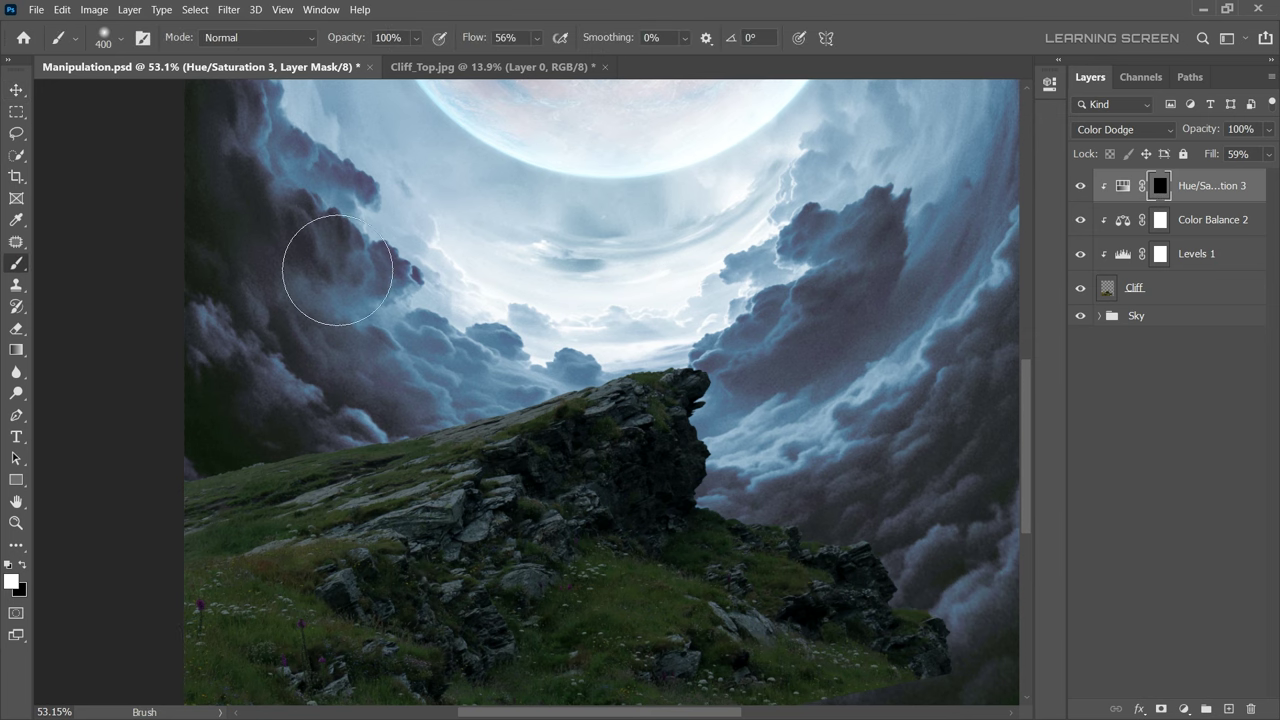
left_click_drag(537, 38, 590, 55)
left_click_drag(655, 331, 340, 430)
key("ctrl+z")
Paint white on the mask across the cliff top and along the slope
scroll(471, 337, "down", 1)
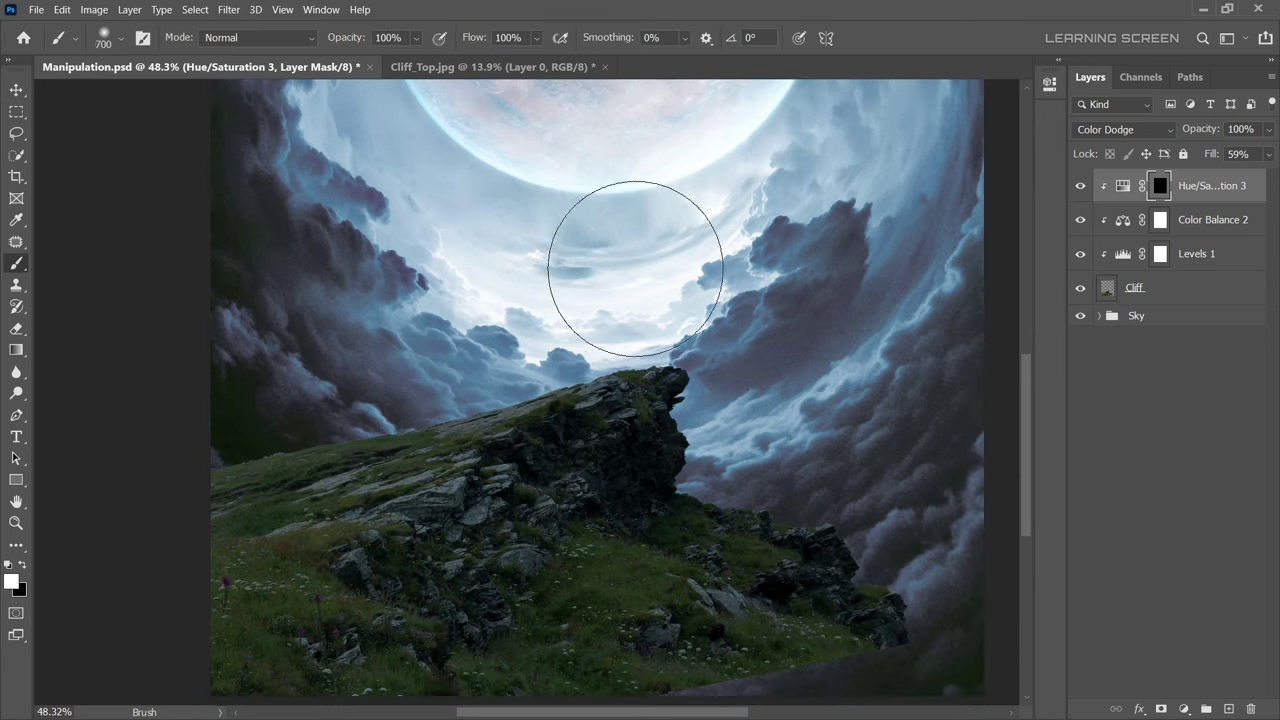
left_click_drag(560, 420, 171, 414)
key("bracketleft")
key("bracketleft")
key("bracketleft")
left_click_drag(709, 420, 850, 540)
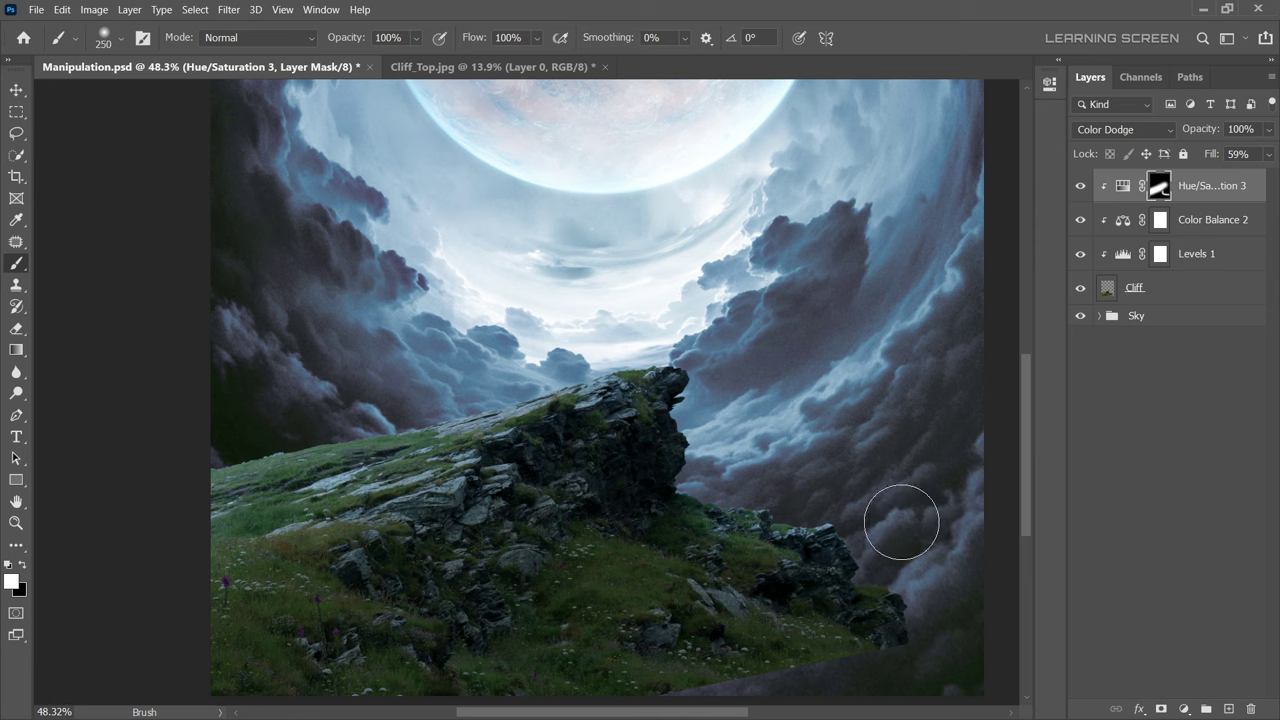
key("bracketleft")
key("bracketleft")
key("bracketleft")
scroll(271, 440, "up", 2)
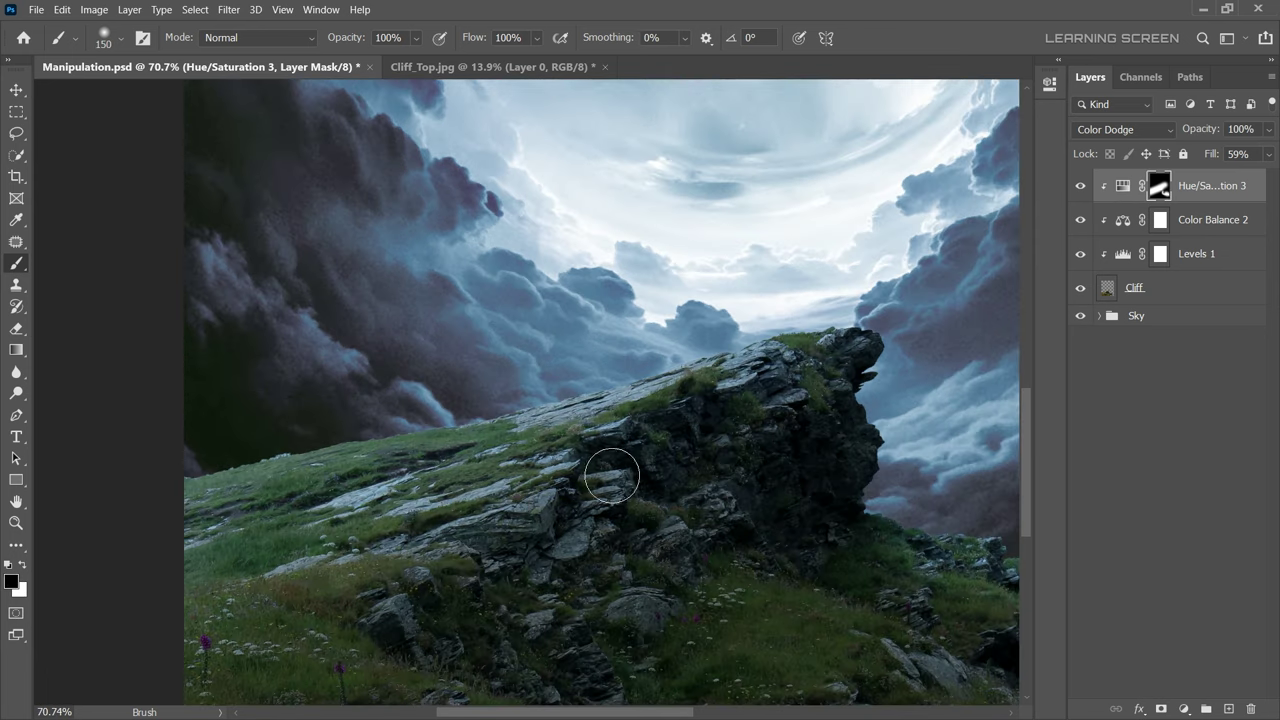
Paint the highlight onto the grass at the cliff's lower-left edge
key("bracketright")
scroll(712, 425, "down", 3)
scroll(697, 473, "down", 3)
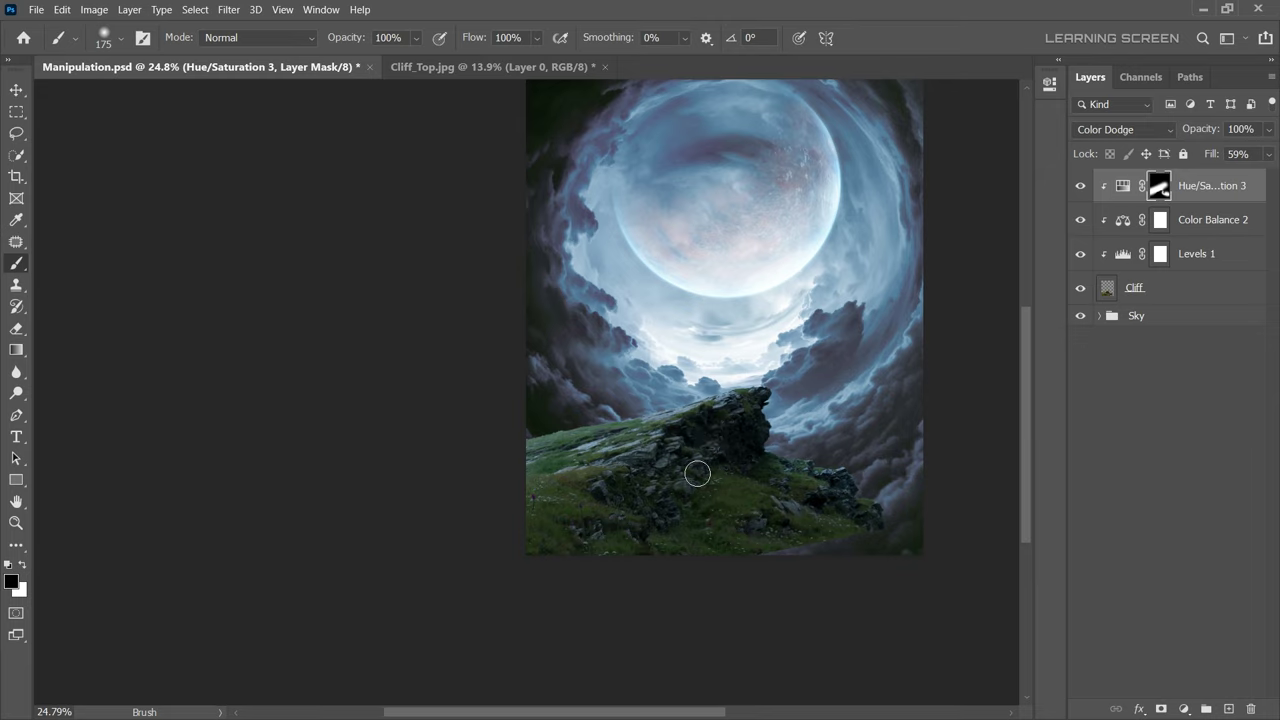
left_click_drag(503, 479, 445, 521)
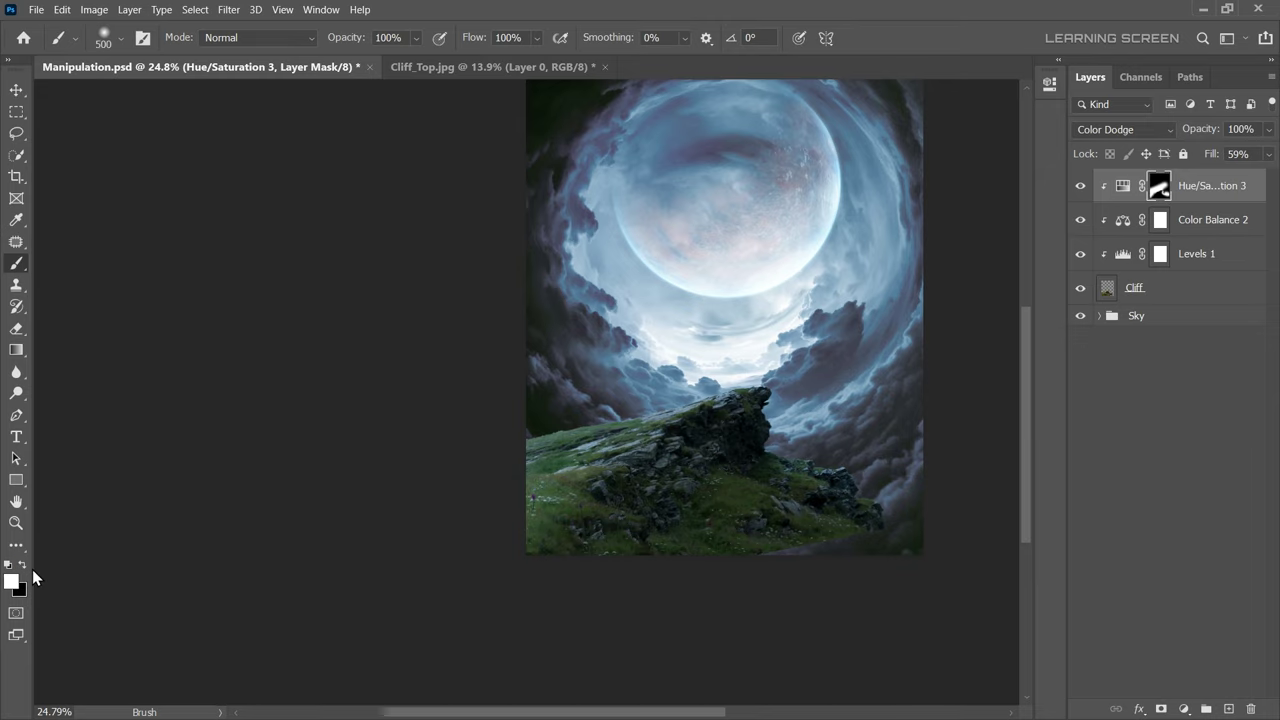
key("bracketright")
key("bracketright")
key("bracketright")
key("bracketright")
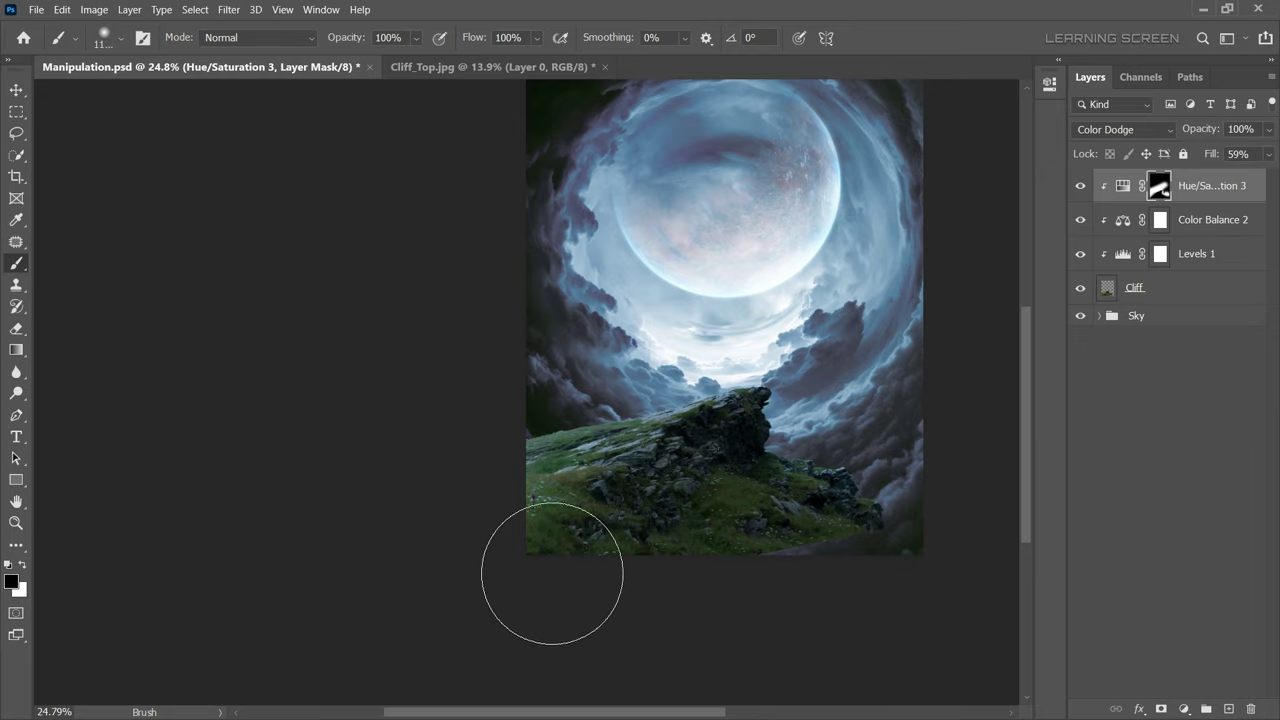
scroll(771, 522, "down", 2)
scroll(786, 414, "up", 1)
scroll(800, 350, "up", 3)
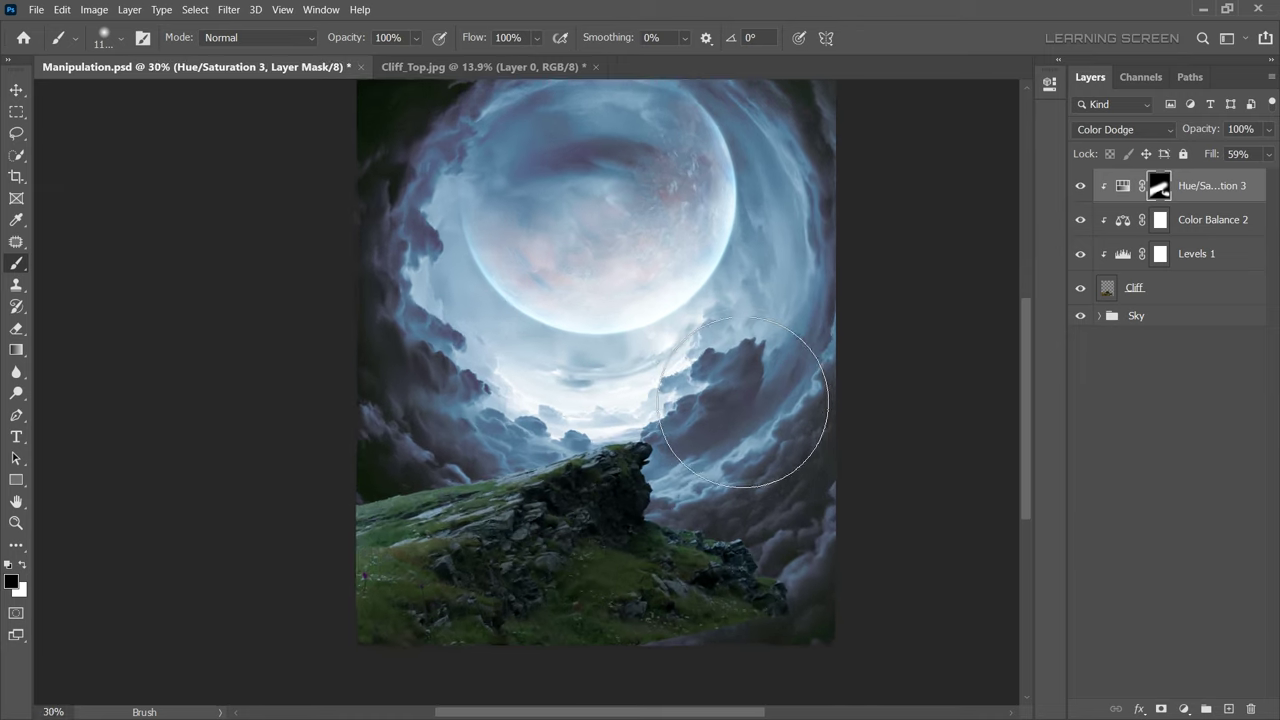
Duplicate Hue/Saturation 3 and replace the copy's mask with a new inverted black mask
right_click(1238, 196)
left_click(1140, 113)
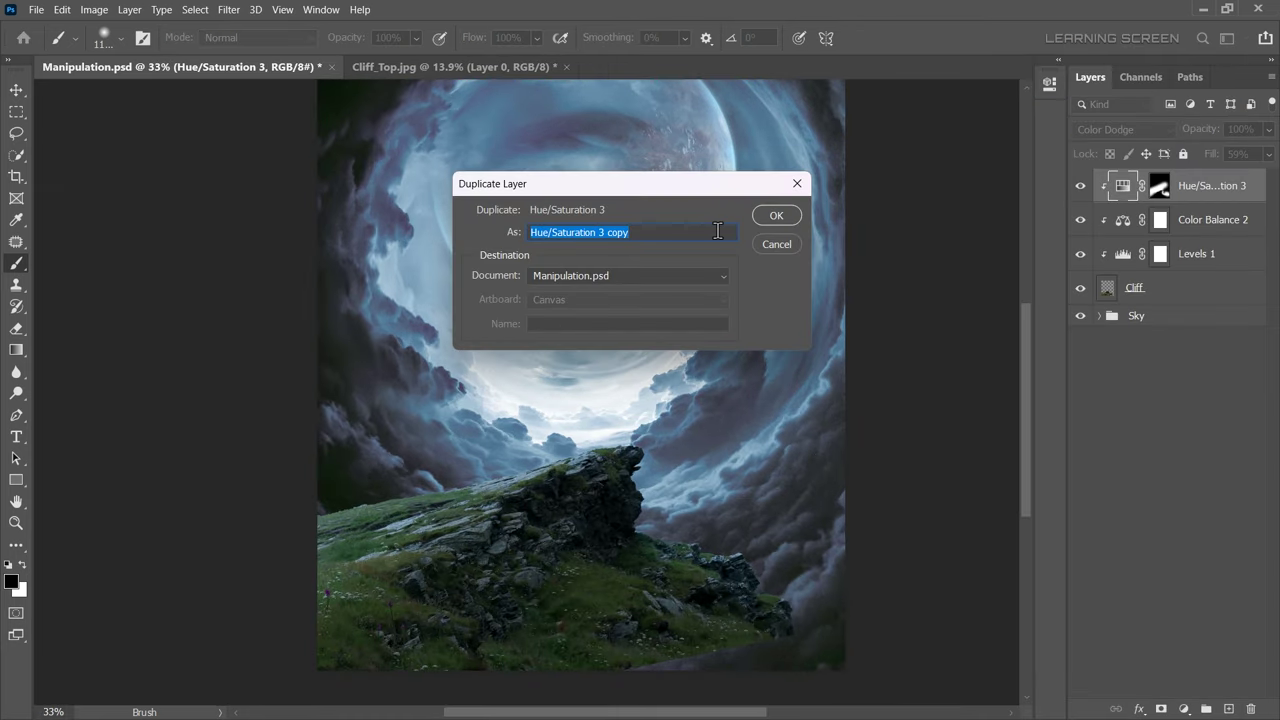
left_click(773, 214)
right_click(1159, 186)
left_click(1157, 205)
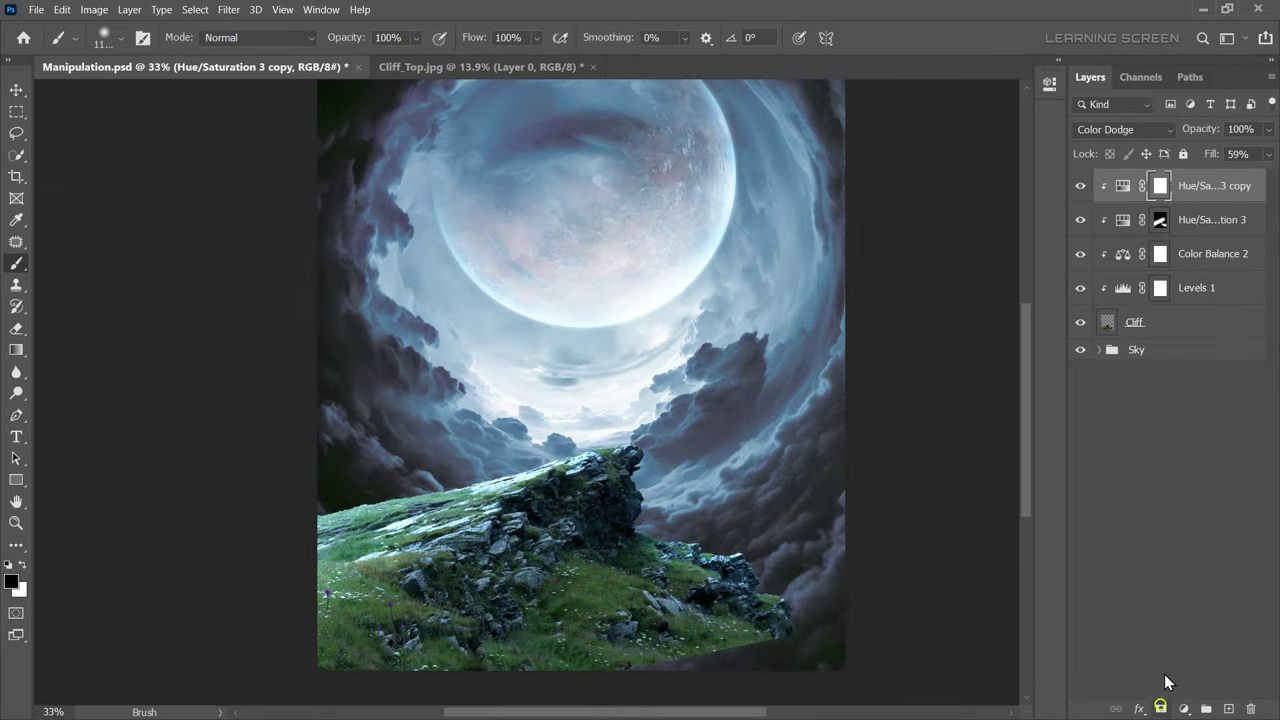
left_click(1160, 708)
key("ctrl+i")
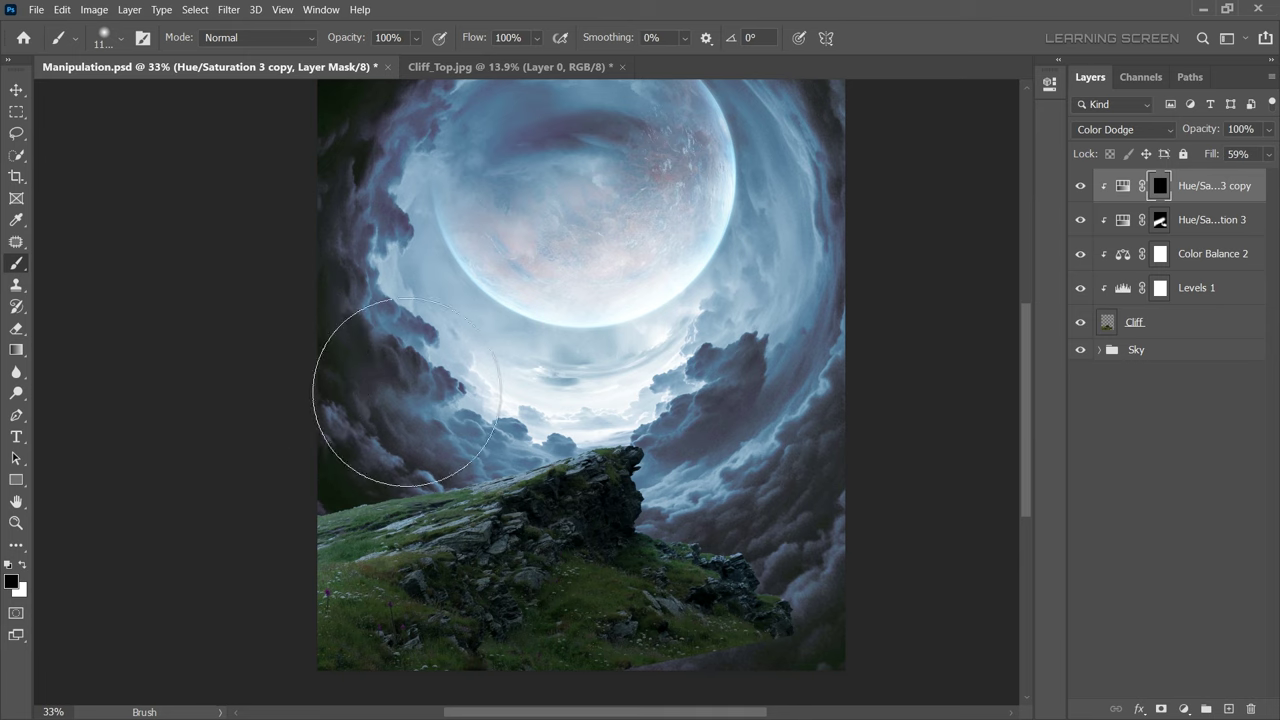
Paint the highlight along the cliff ridge on the copy's mask
scroll(514, 463, "up", 2)
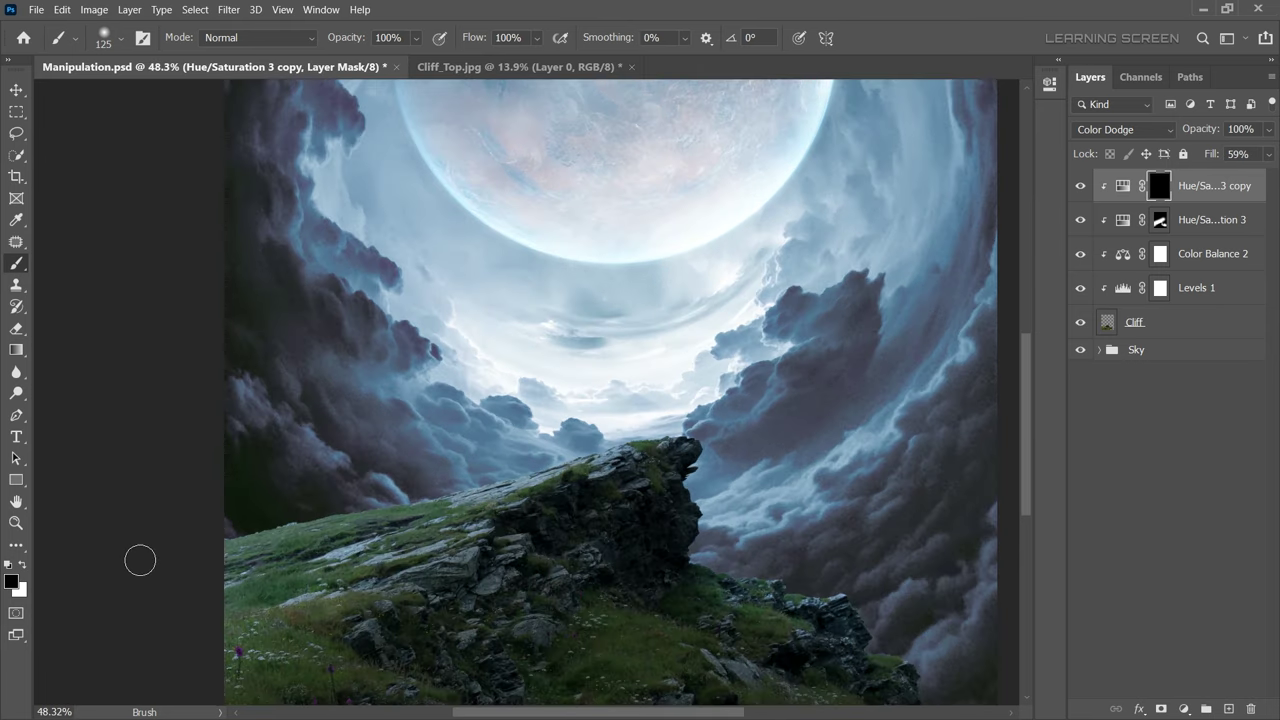
mouse_move(228, 539)
left_mouse_down()
mouse_move(436, 470)
mouse_move(684, 442)
left_mouse_up()
scroll(684, 442, "up", 1)
left_click_drag(286, 520, 709, 423)
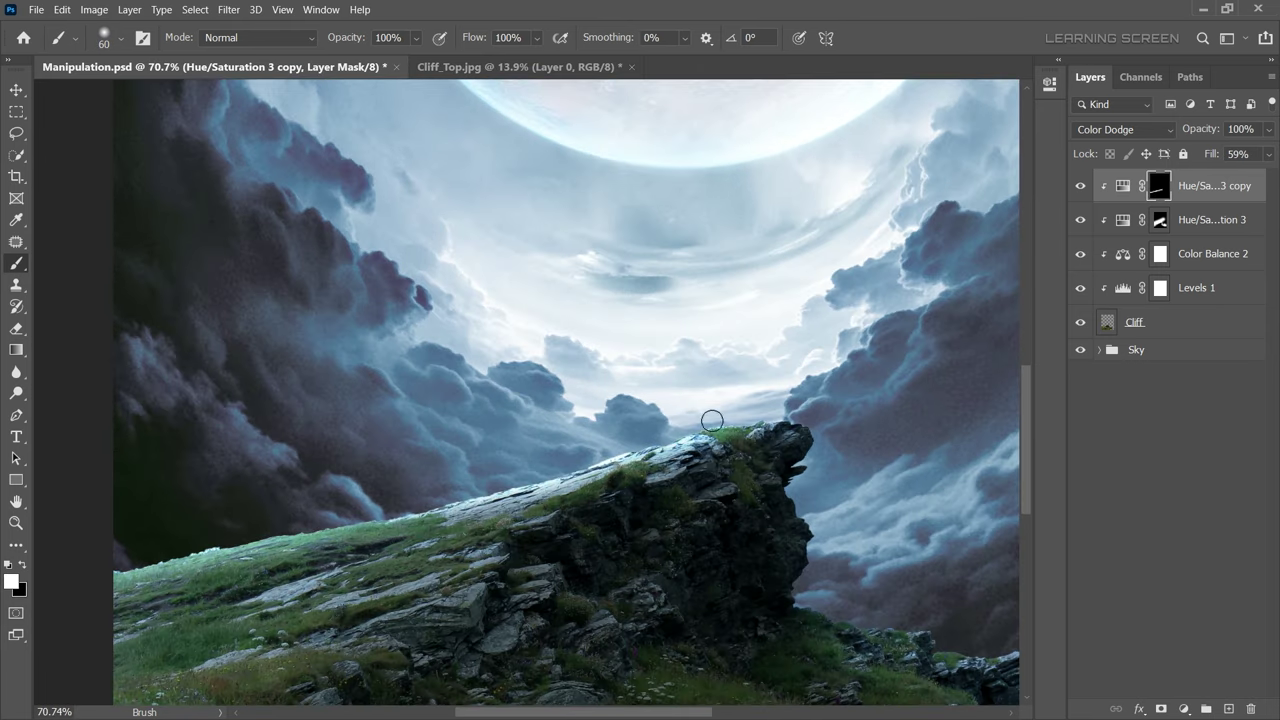
scroll(783, 420, "up", 2)
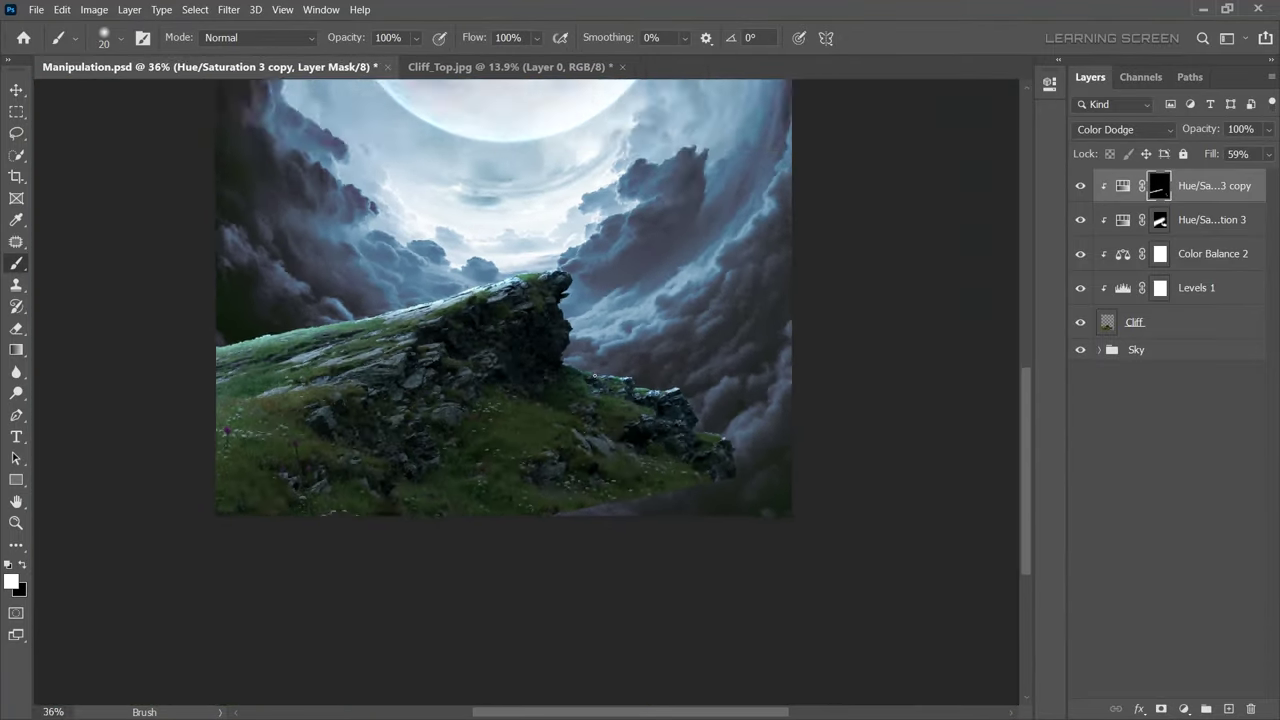
scroll(615, 366, "up", 2)
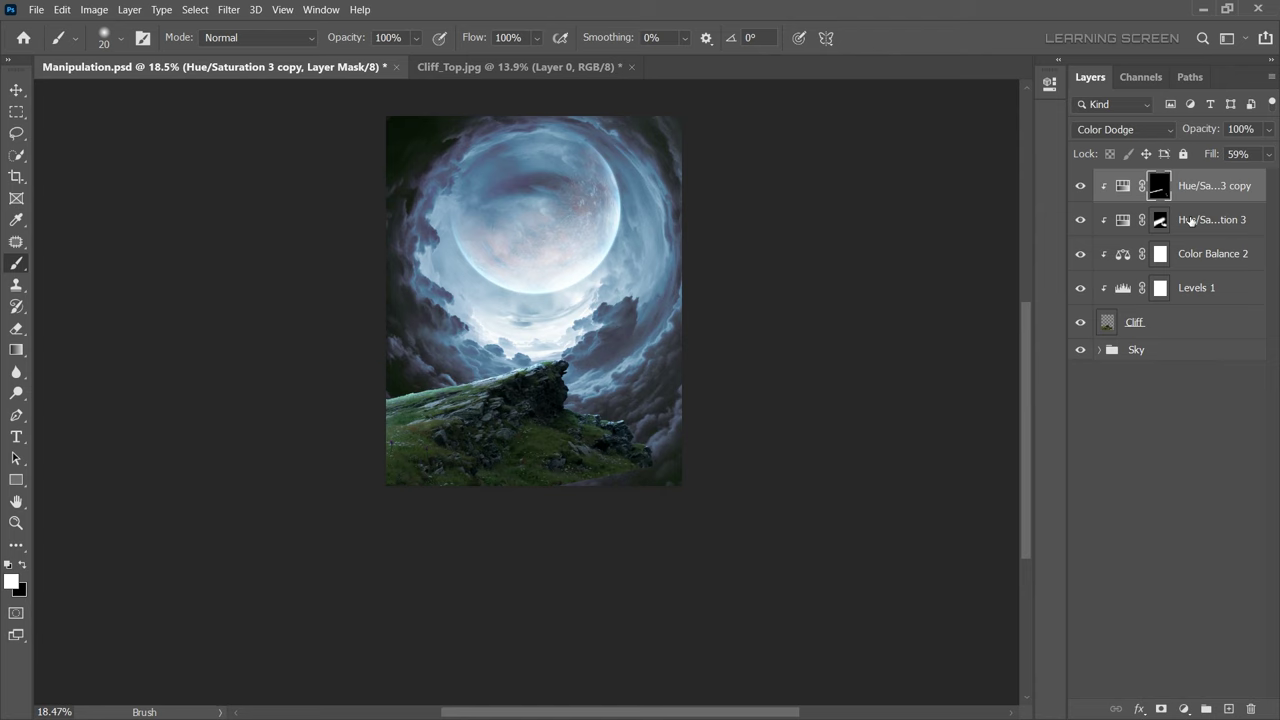
Group the cliff layer and its adjustments into a group named Cliff
left_click(1174, 322, "shift")
right_click(1174, 322)
left_click(1005, 135)
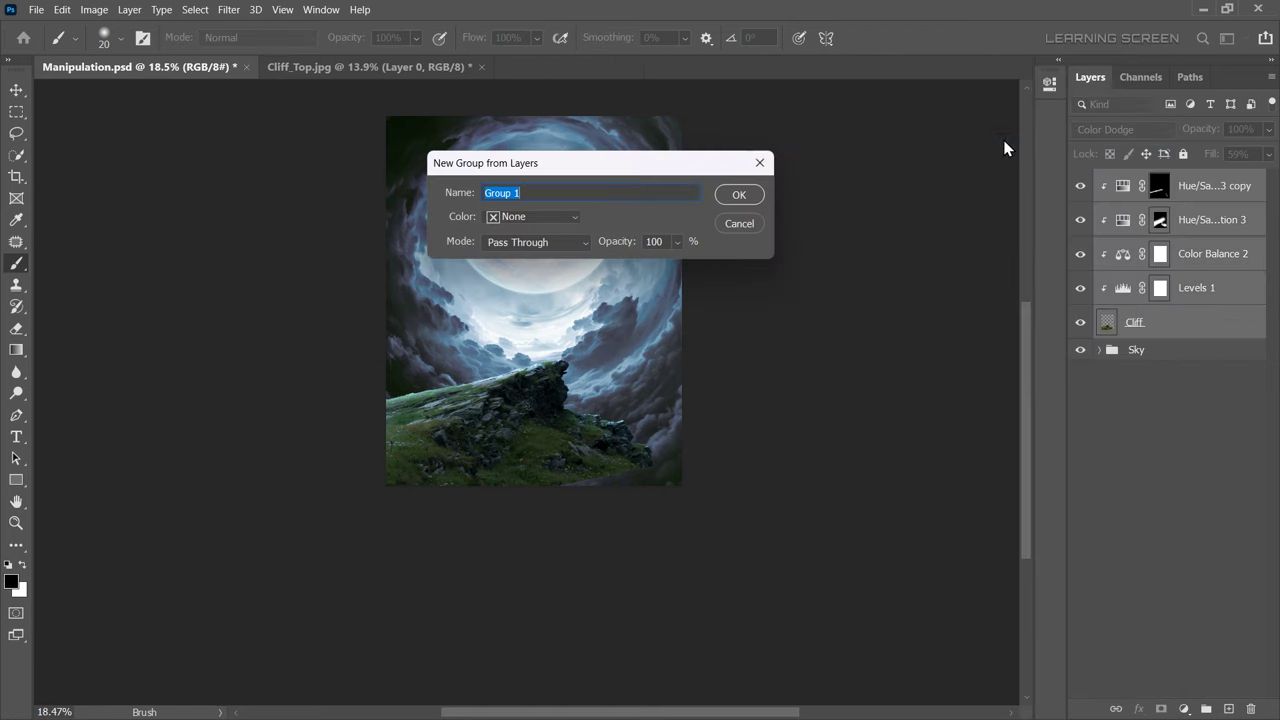
type("iff")
key("Return")
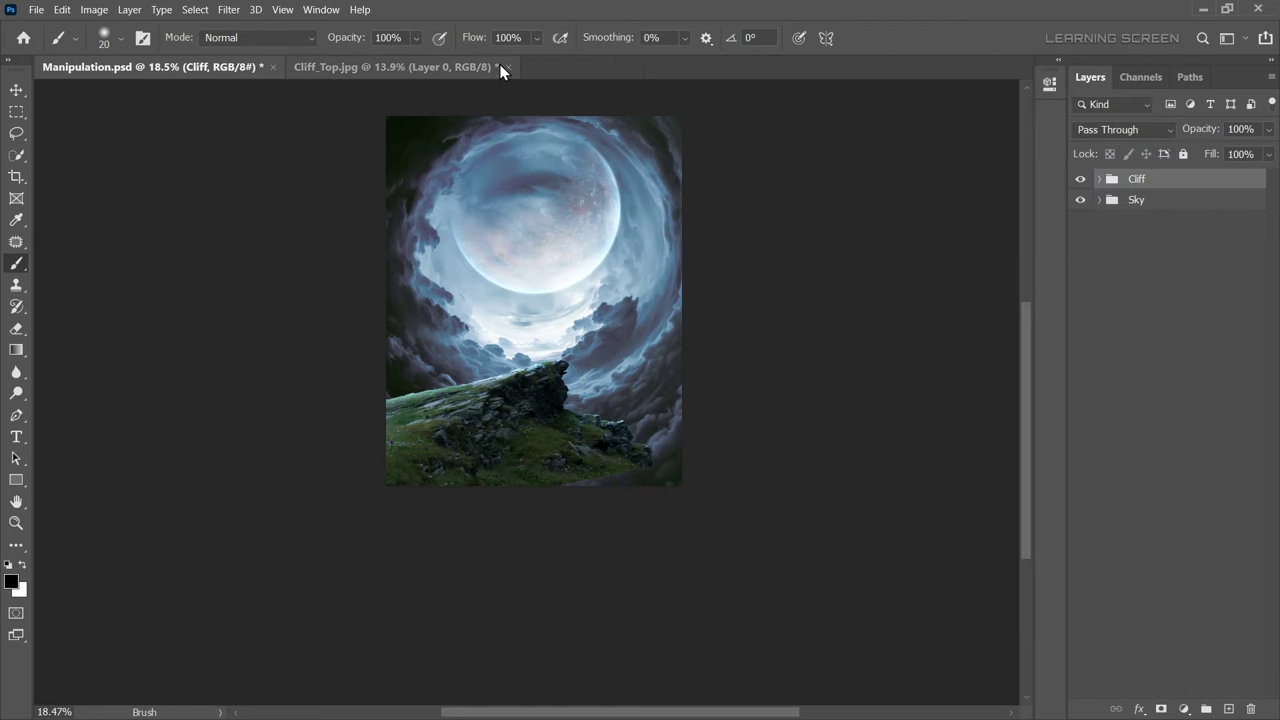
Close Cliff_Top.jpg without saving and start opening another image
left_click(481, 67)
left_click(655, 286)
left_click(36, 10)
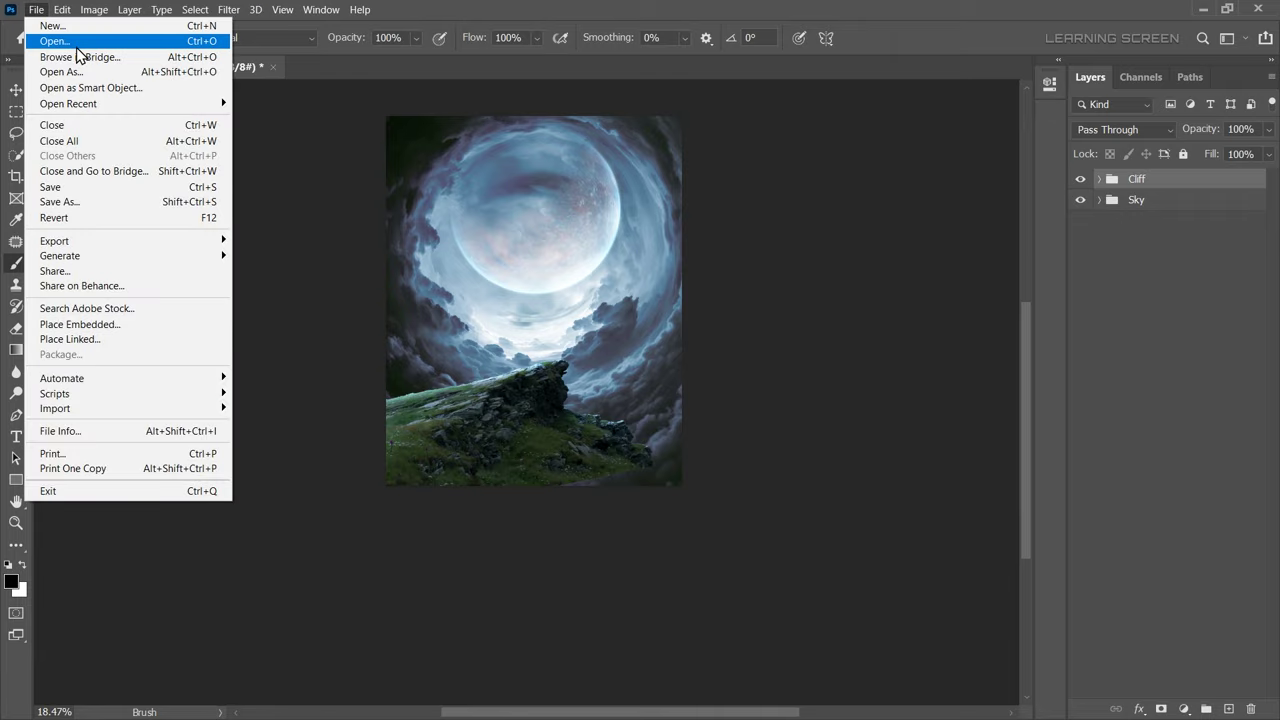
left_click(76, 47)
Open Rock.jpg and select the main mossy rock with Quick Selection and Select Subject
left_click(760, 166)
double_click(760, 166)
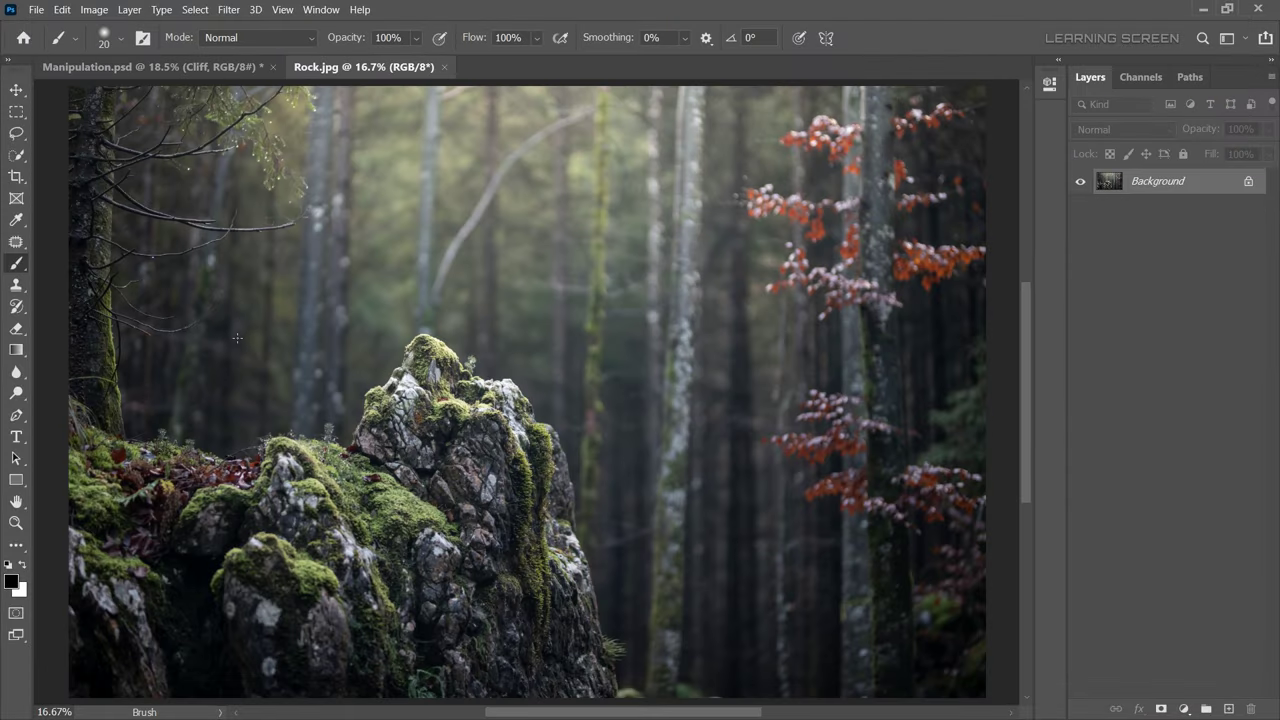
key("w")
left_click_drag(130, 445, 385, 375)
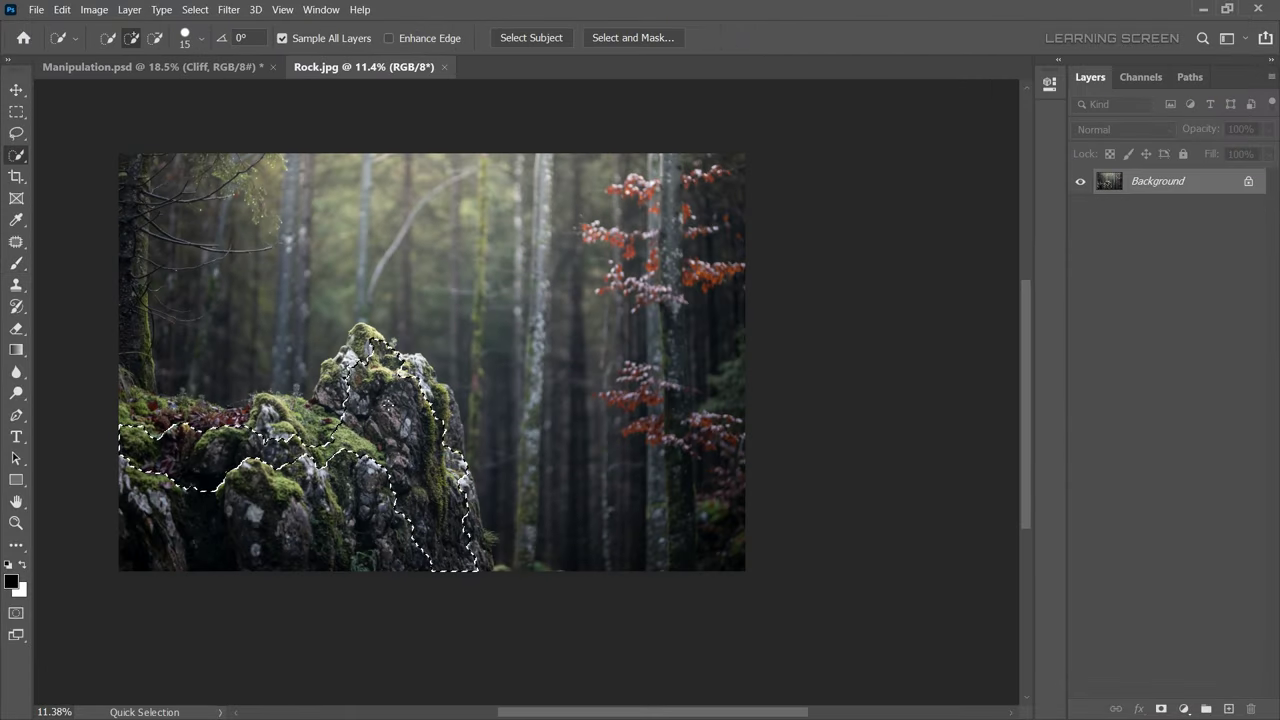
left_click(533, 40)
left_click(620, 290)
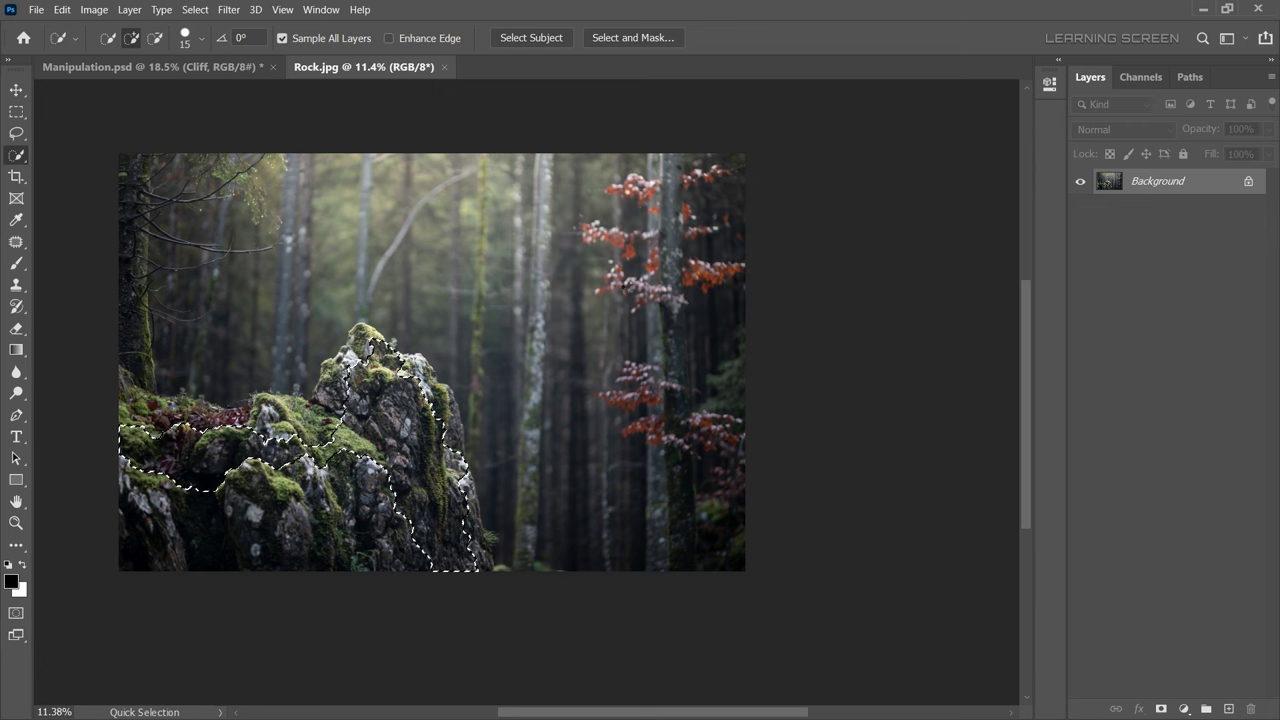
Extend the selection over the left mossy rocks
scroll(392, 445, "up", 2)
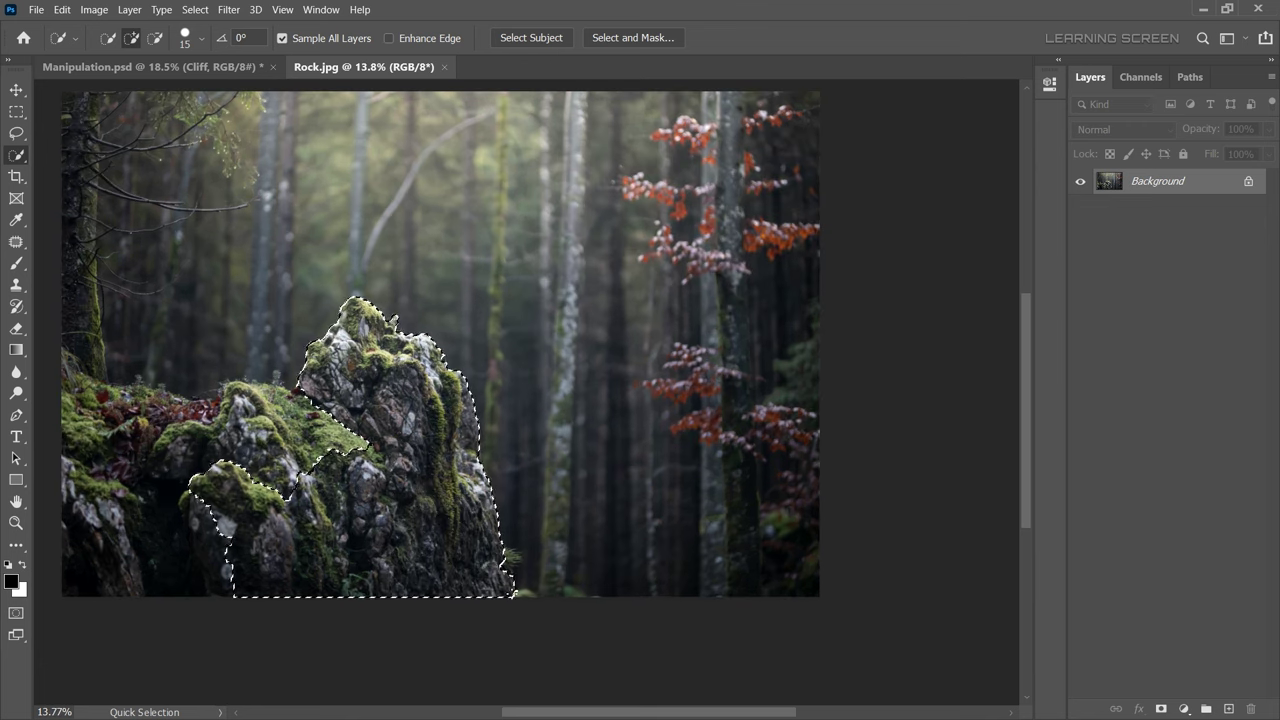
left_click_drag(200, 470, 62, 370)
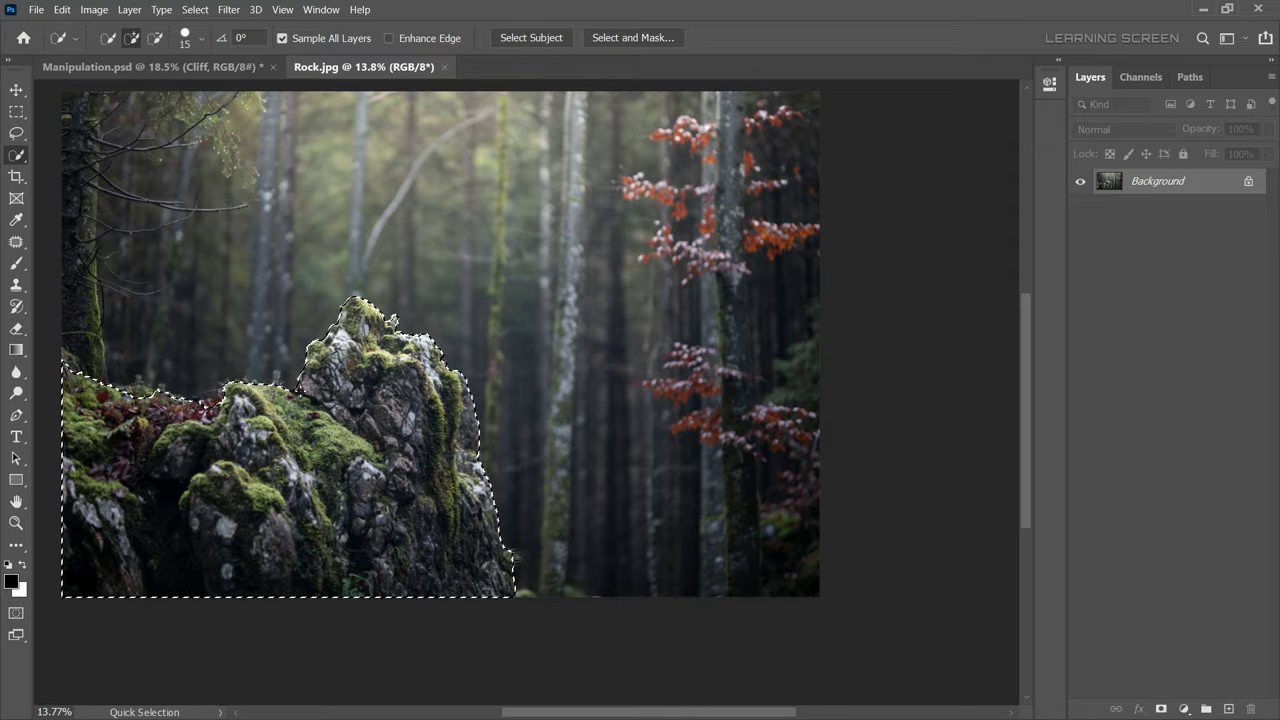
scroll(337, 429, "down", 4)
scroll(210, 410, "up", 4)
scroll(210, 410, "up", 8)
scroll(210, 410, "up", 2)
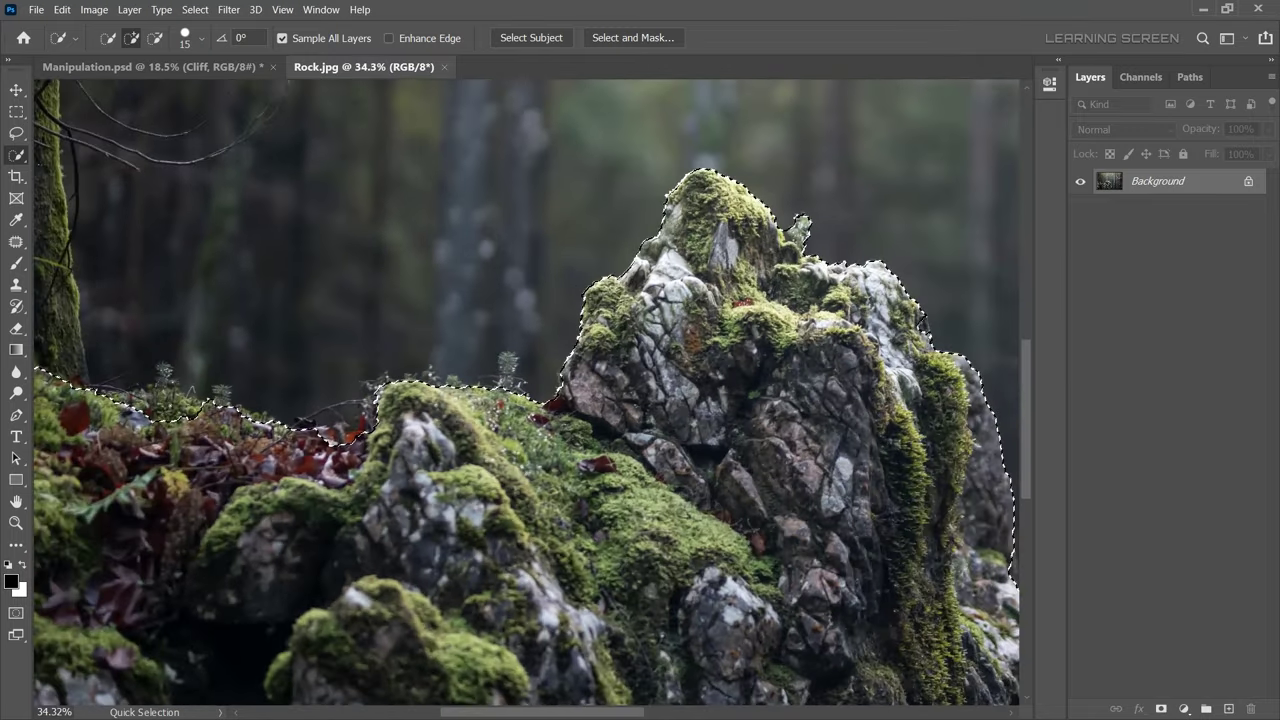
scroll(210, 410, "up", 3)
scroll(510, 450, "down", 3)
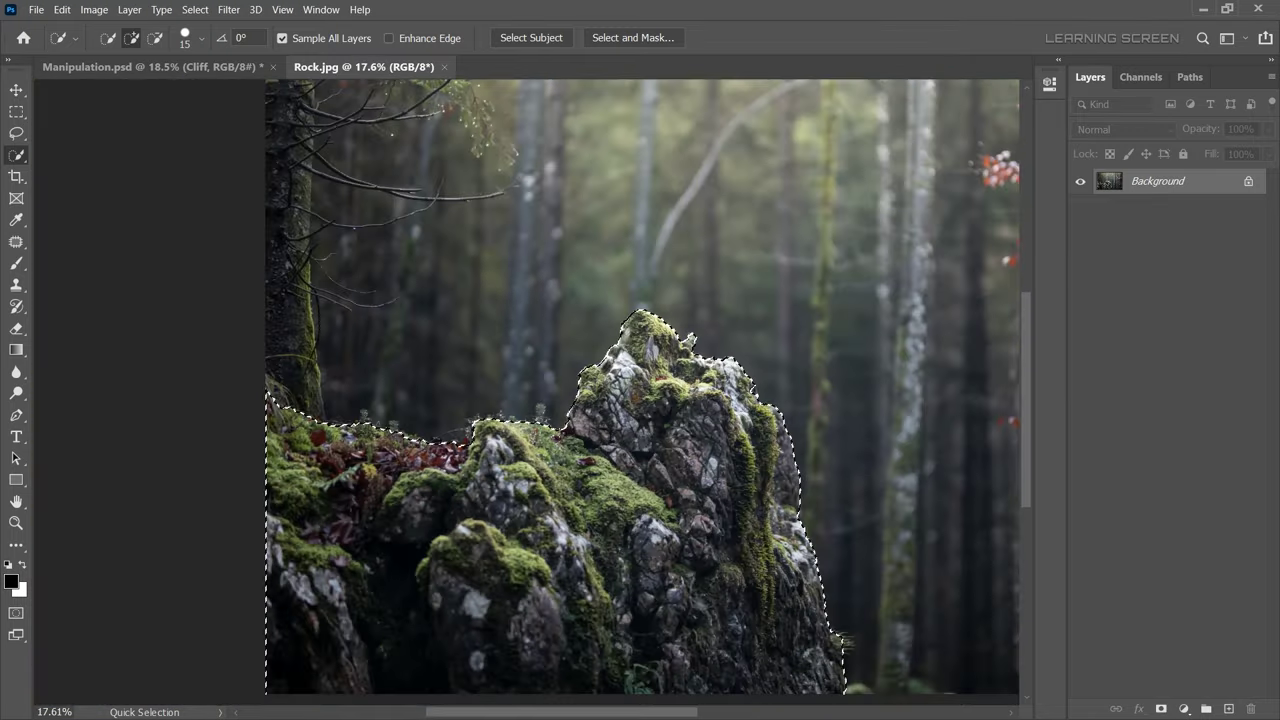
scroll(716, 308, "up", 5)
scroll(716, 308, "up", 3)
Add the pine sprig and the rock's right edge to the selection with the Lasso
key("l")
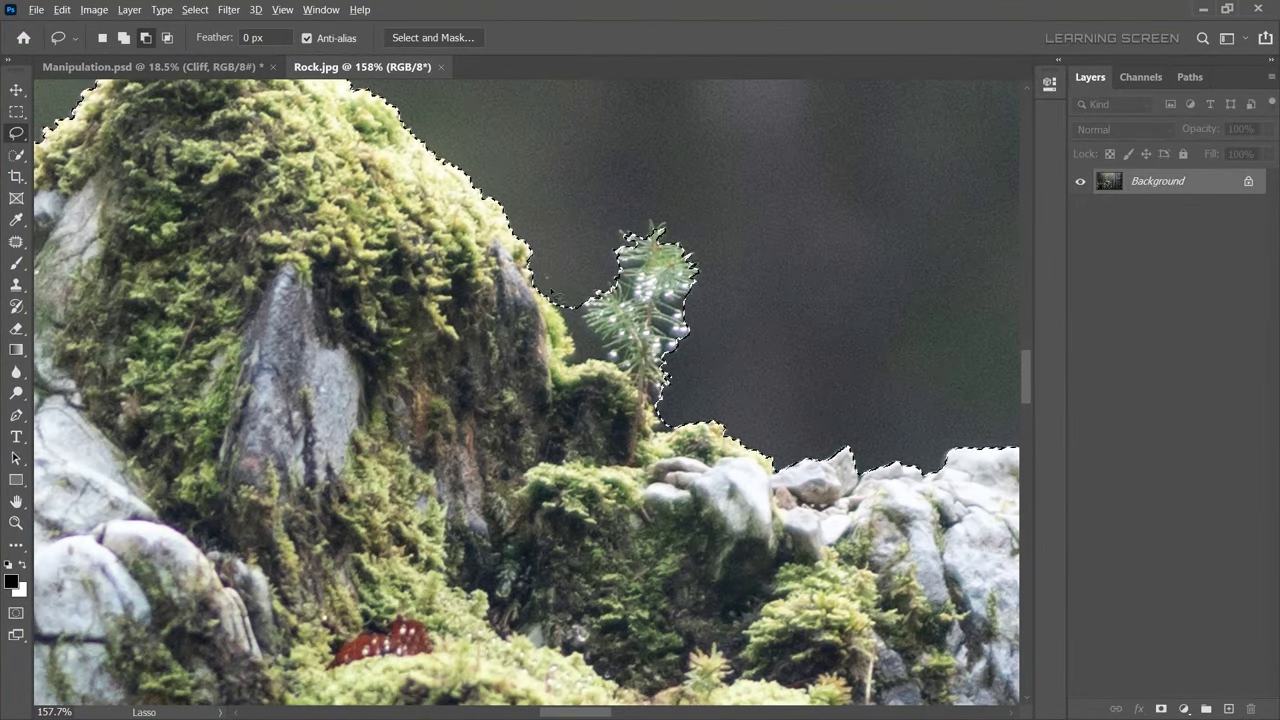
left_click_drag(546, 276, 572, 376)
left_click_drag(646, 434, 660, 430)
scroll(640, 400, "down", 5)
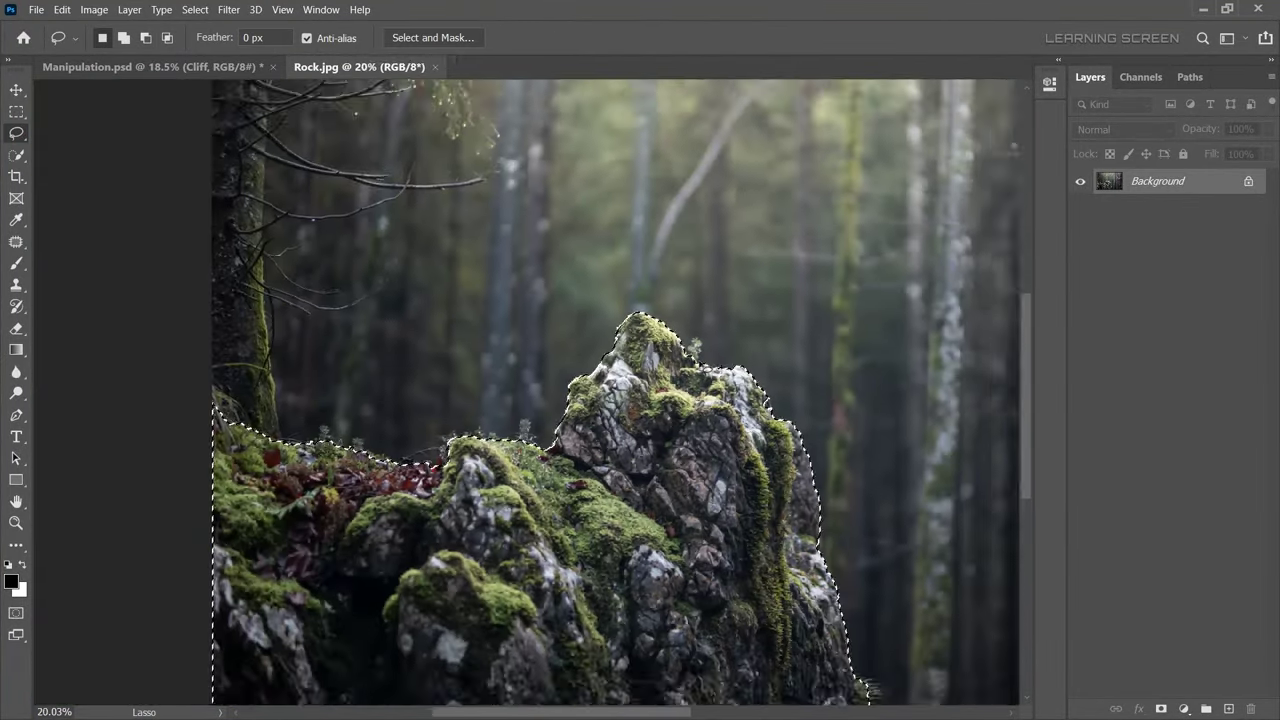
scroll(628, 296, "up", 3)
scroll(628, 296, "up", 2)
left_click_drag(628, 296, 648, 414)
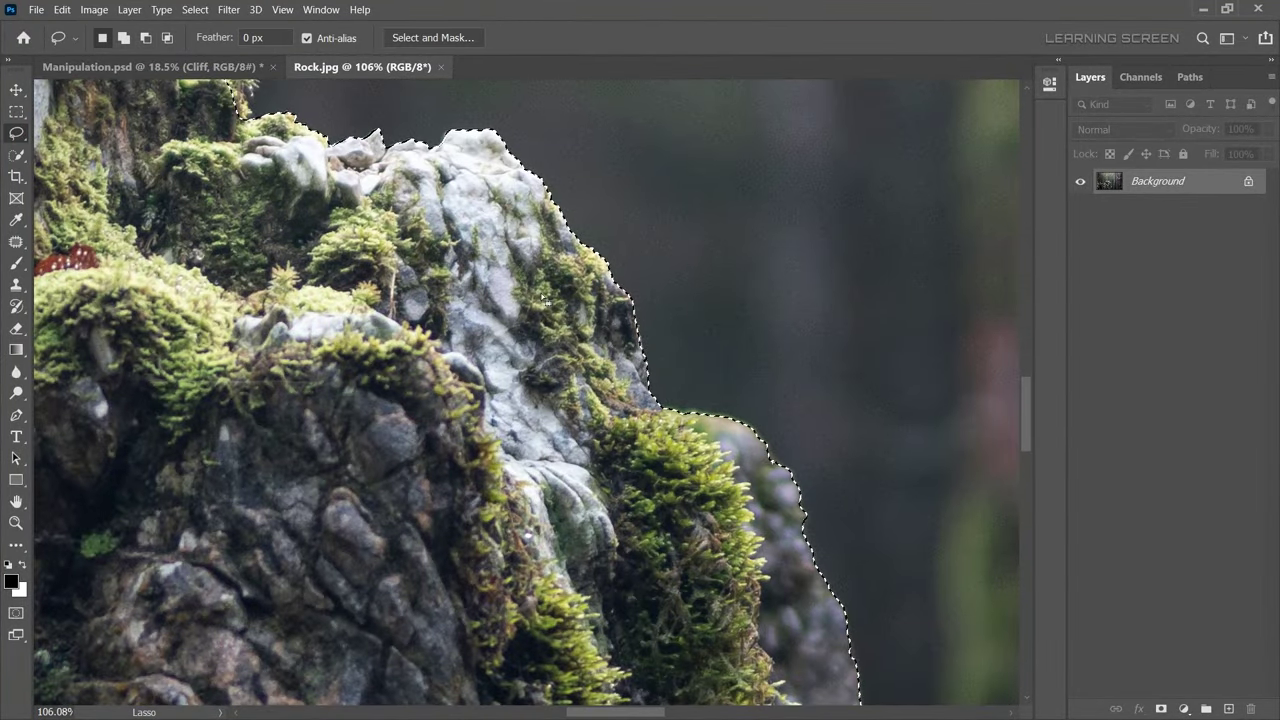
scroll(648, 414, "down", 5)
scroll(648, 414, "down", 1)
Copy the outlined rock and return to Manipulation.psd with the Move tool
key("ctrl+c")
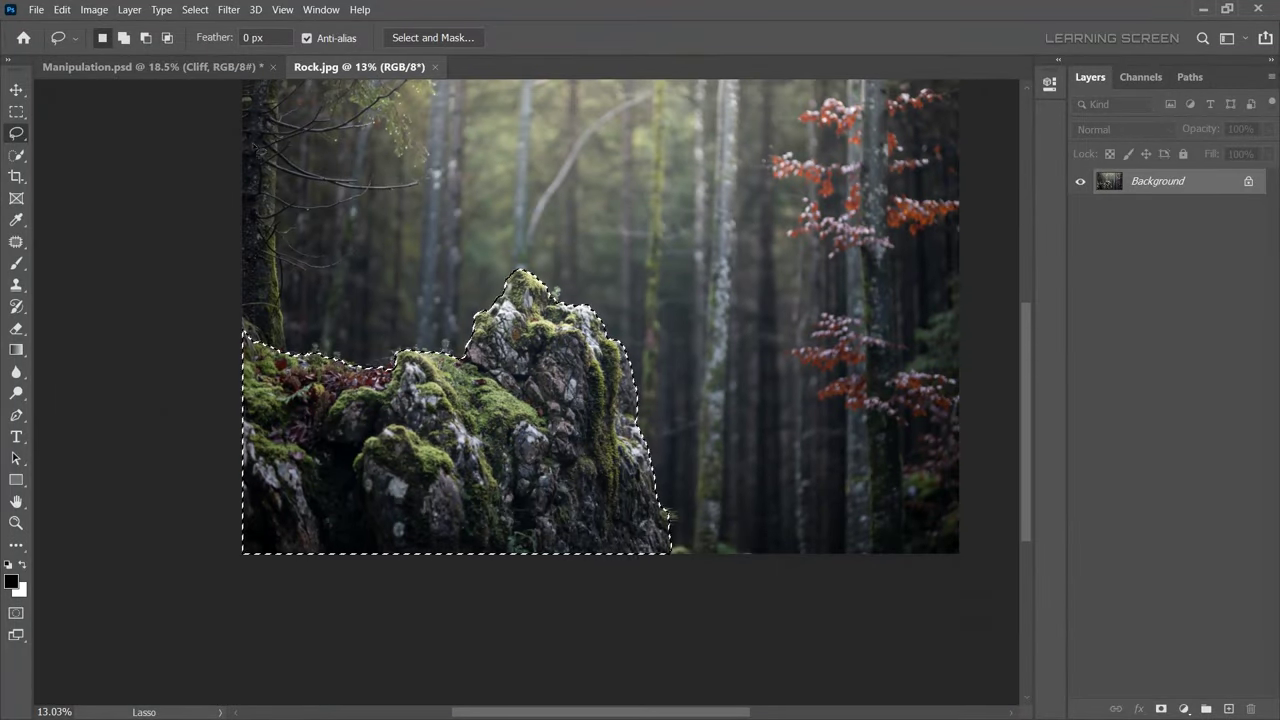
key("v")
left_click(145, 66)
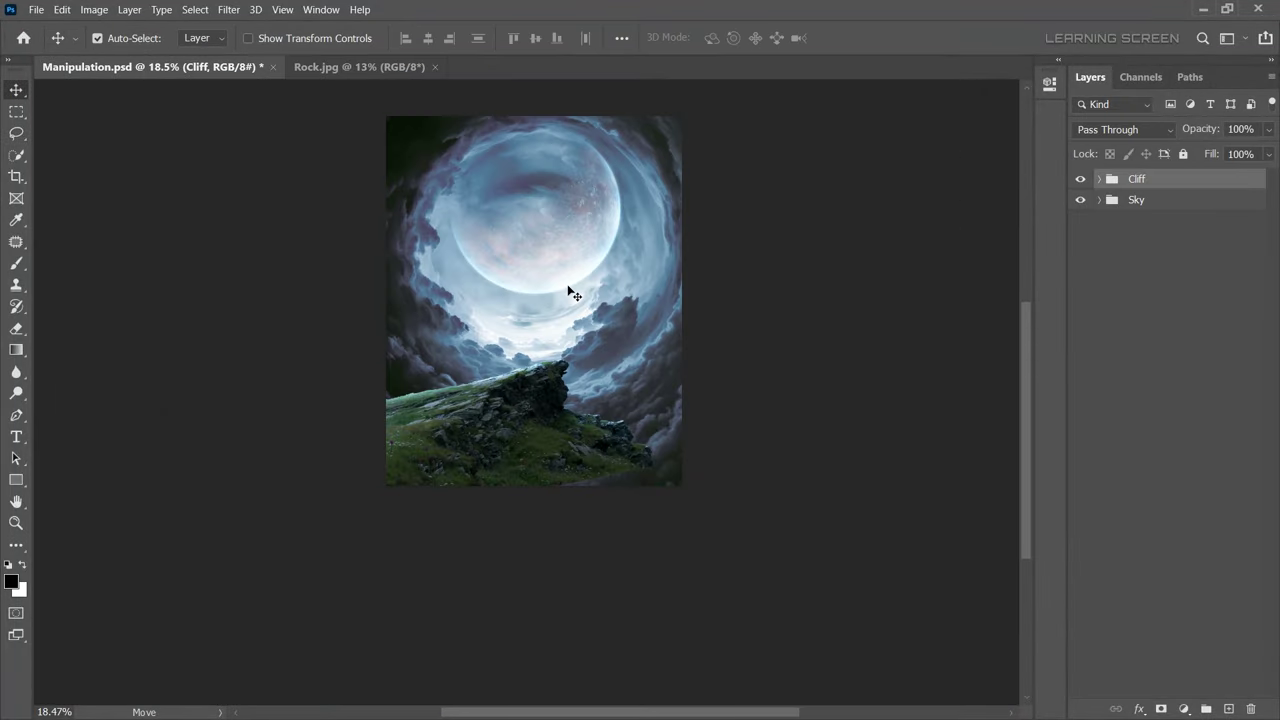
Paste the rock as a new layer, close Rock.jpg, and scale it down toward the bottom-right
key("ctrl+v")
left_click(435, 67)
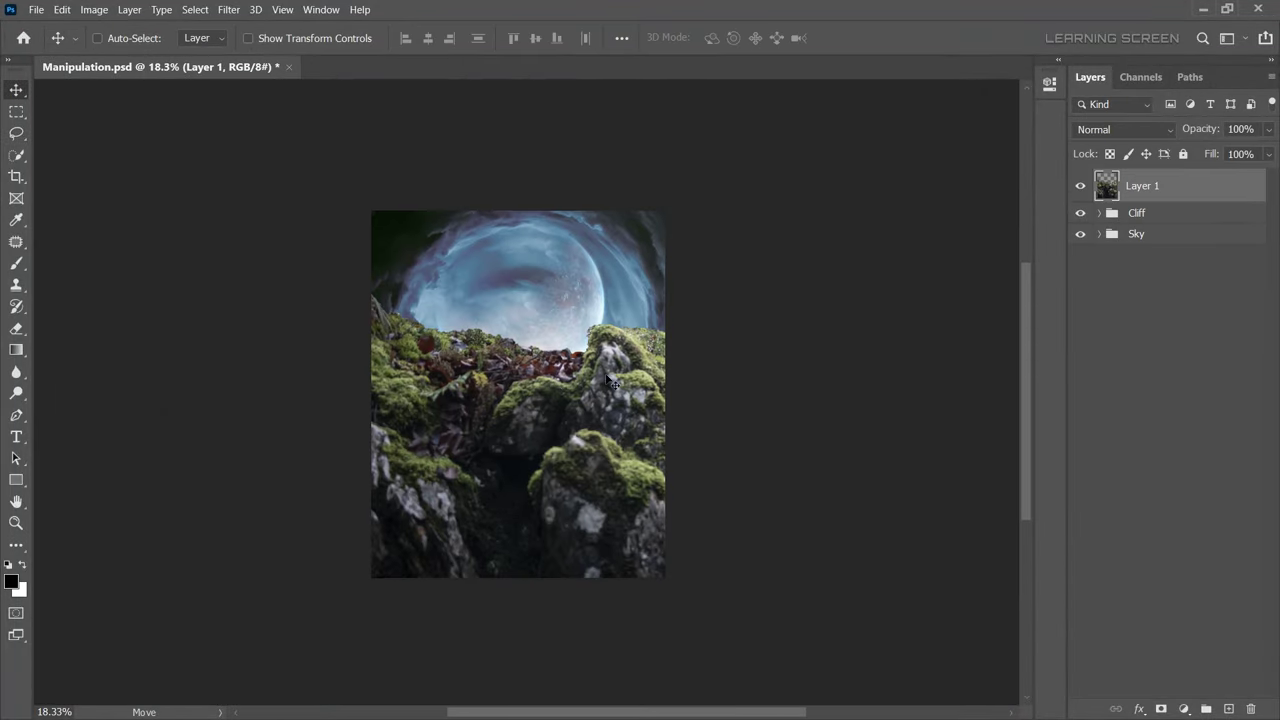
key("ctrl+minus")
key("ctrl+t")
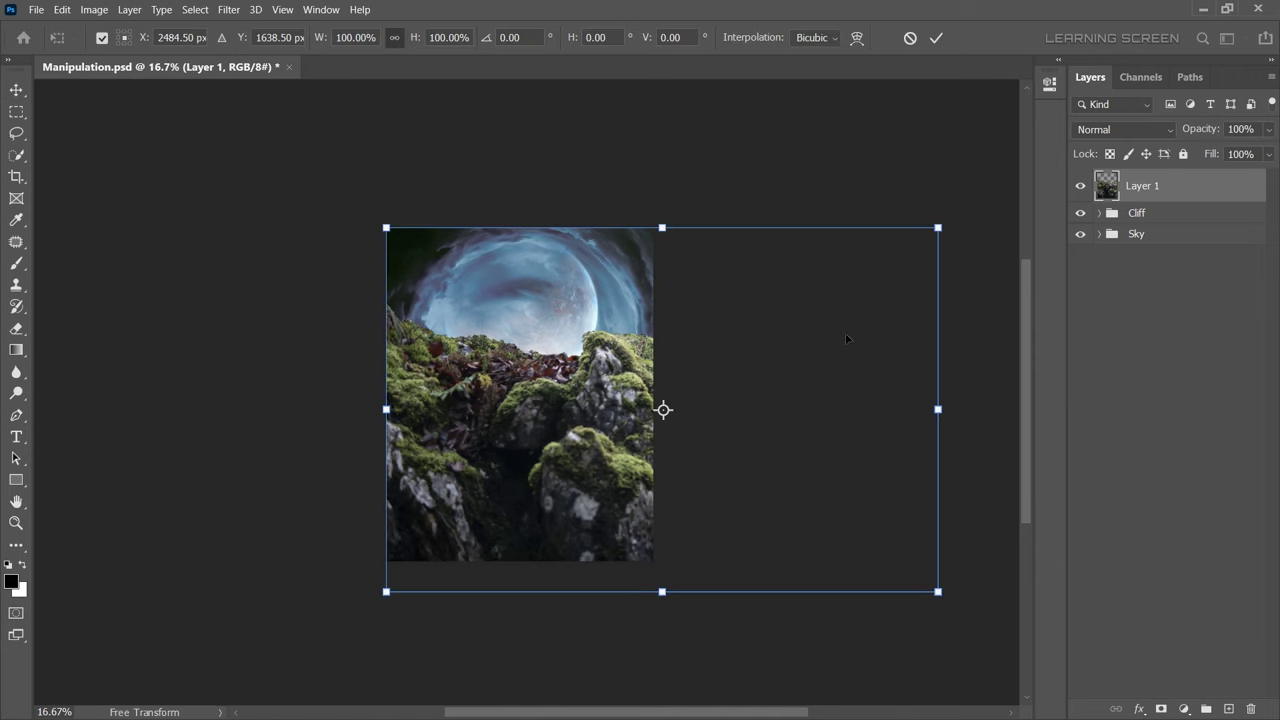
left_click_drag(940, 228, 629, 318)
left_click_drag(533, 494, 568, 546)
mouse_move(454, 457)
left_mouse_down()
mouse_move(406, 486)
mouse_move(425, 490)
mouse_move(436, 561)
left_mouse_up()
Warp the rock layer, bending its top and left edges
right_click(608, 522)
left_click(632, 324)
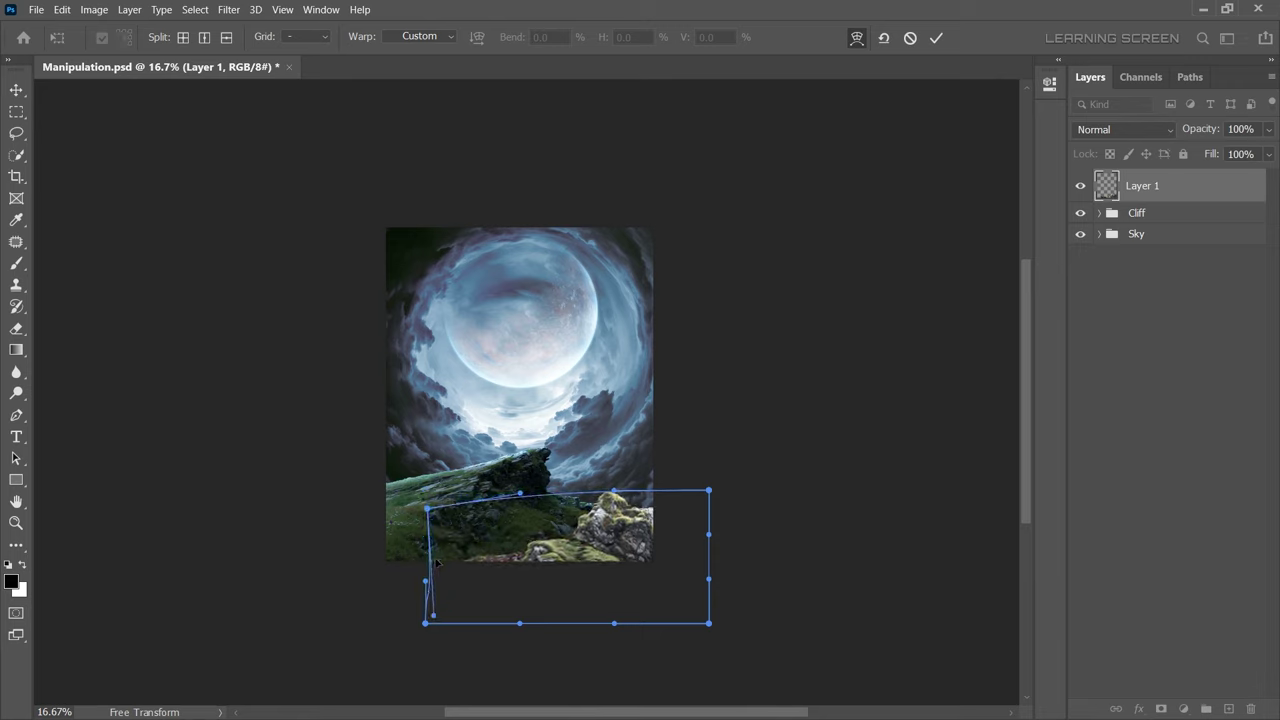
left_click_drag(576, 509, 597, 511)
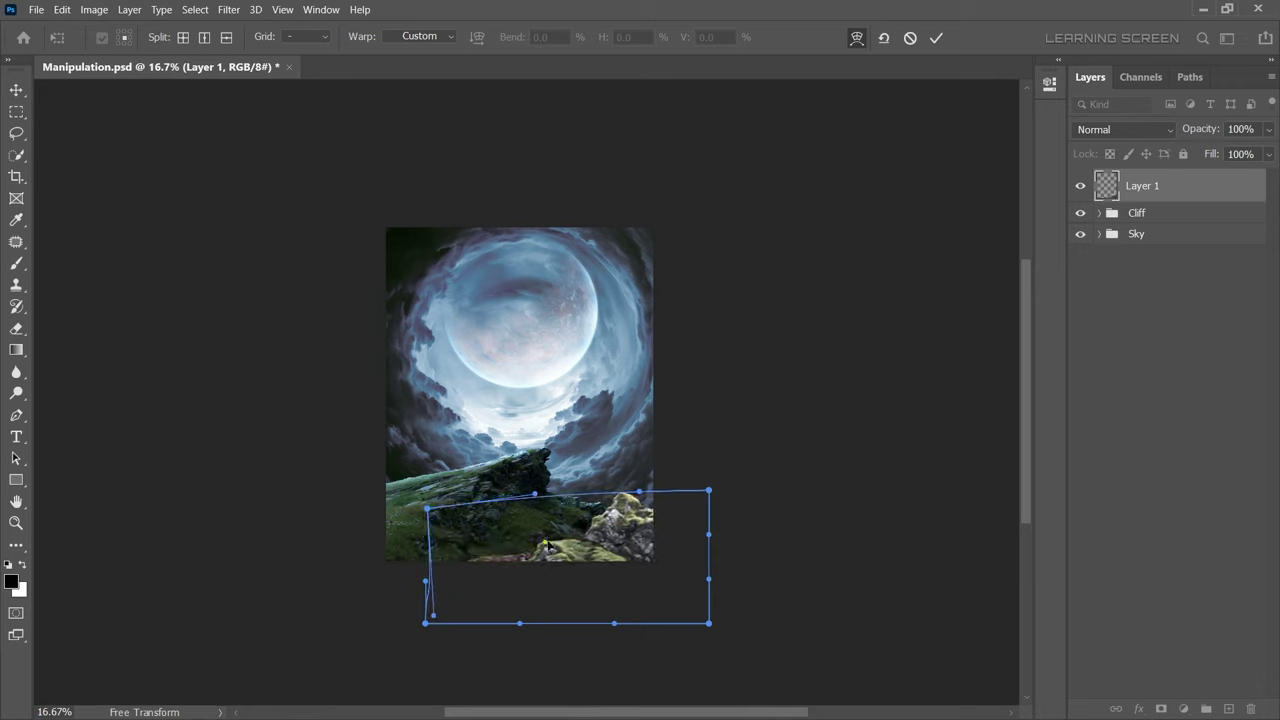
key("ctrl+z")
left_click(430, 593)
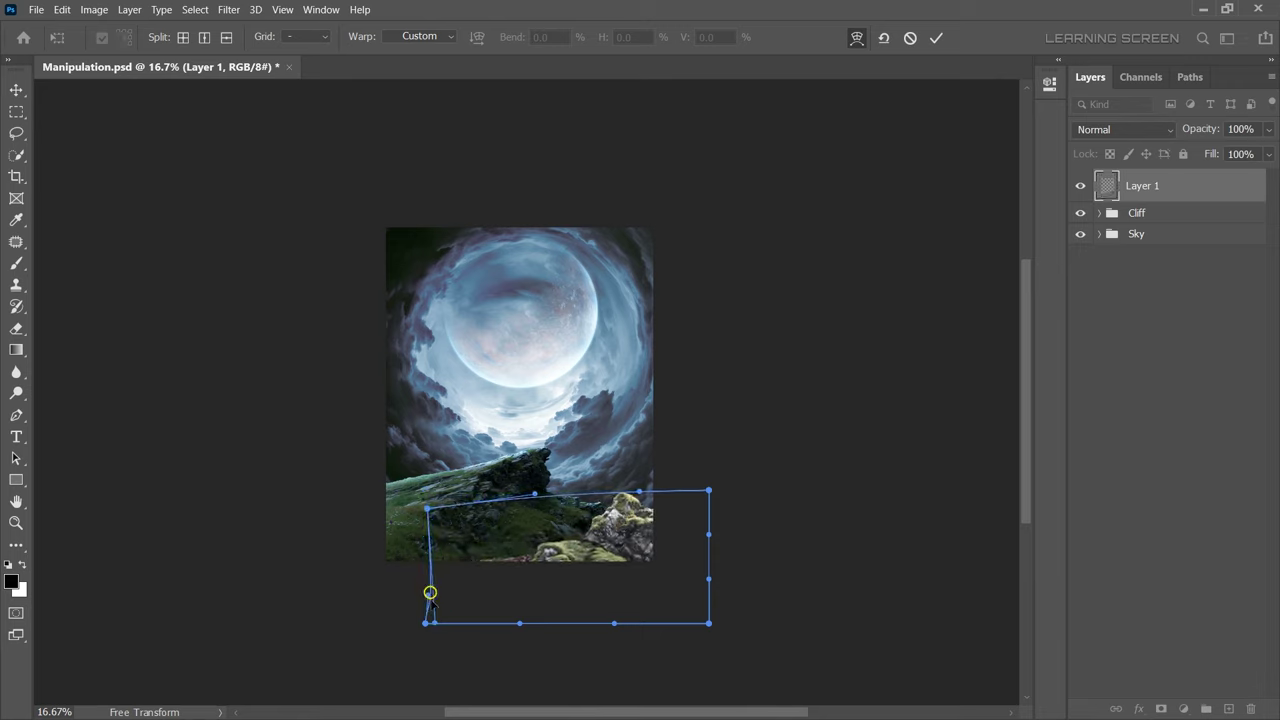
Apply the warp, rename the layer Front_Cliff, and add a Levels layer with output 99
left_click(939, 38)
left_click(1132, 182)
type("Front_Cliff")
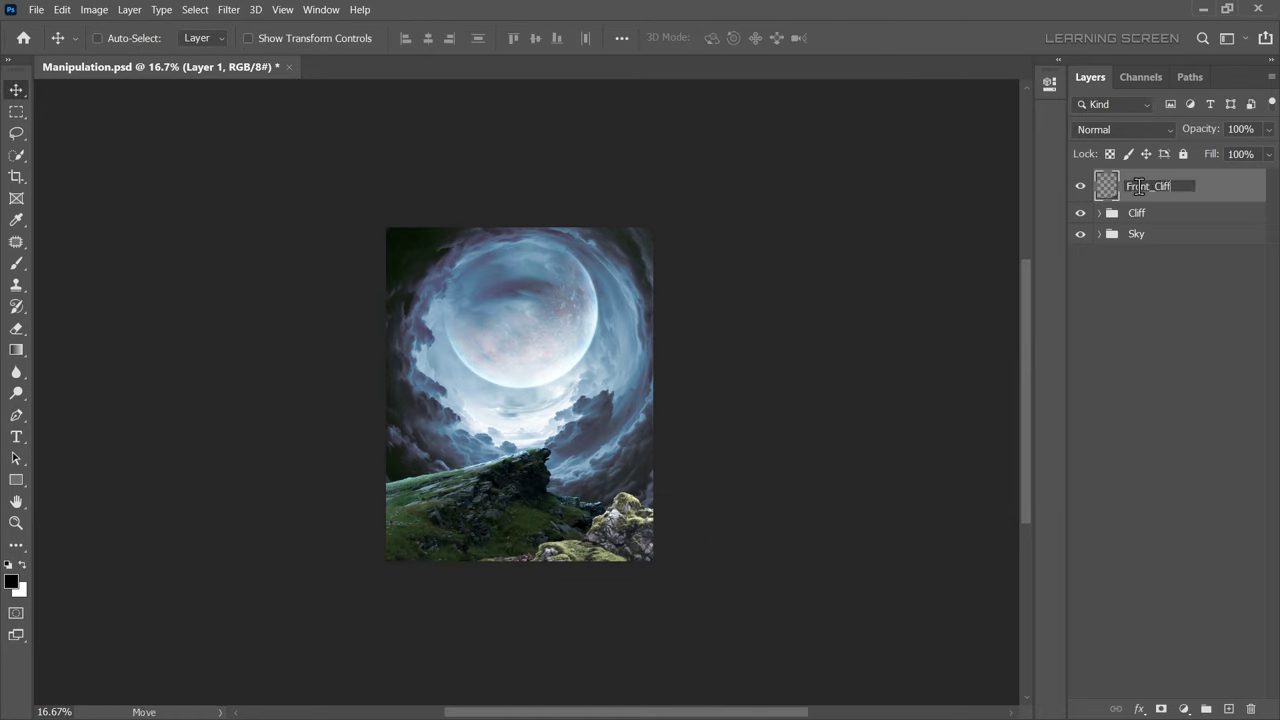
key("Return")
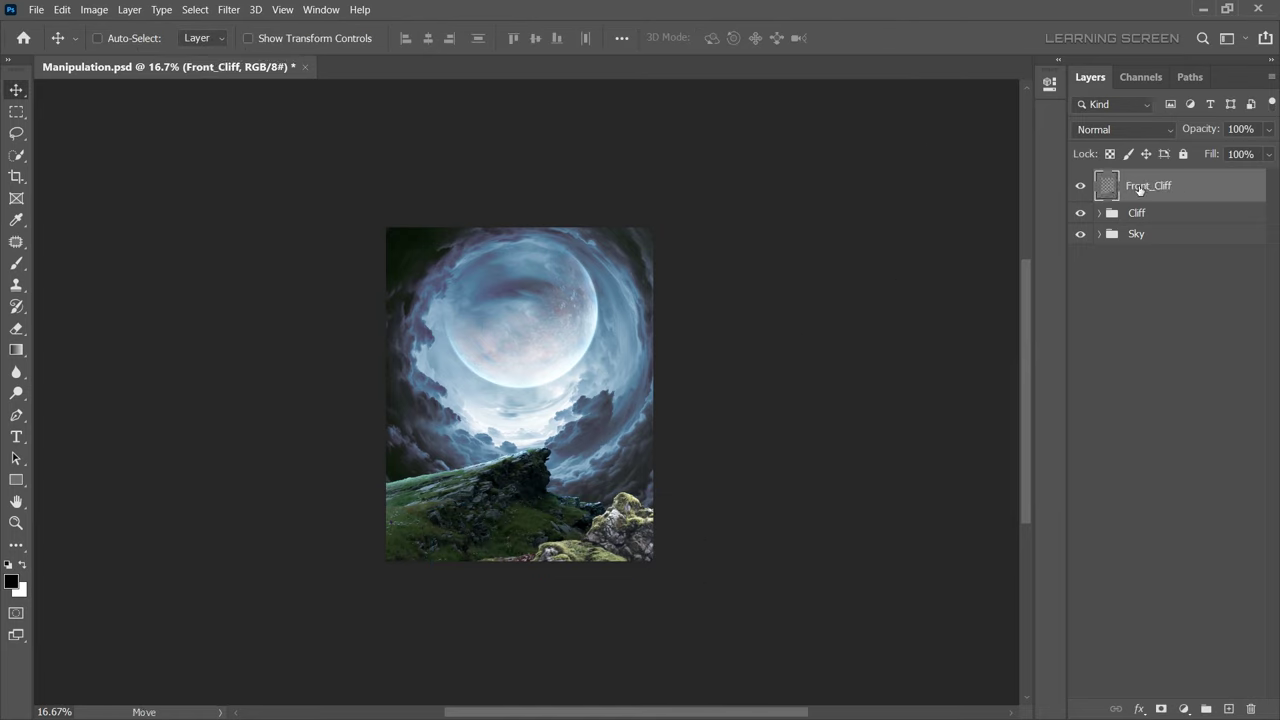
left_click(1183, 709)
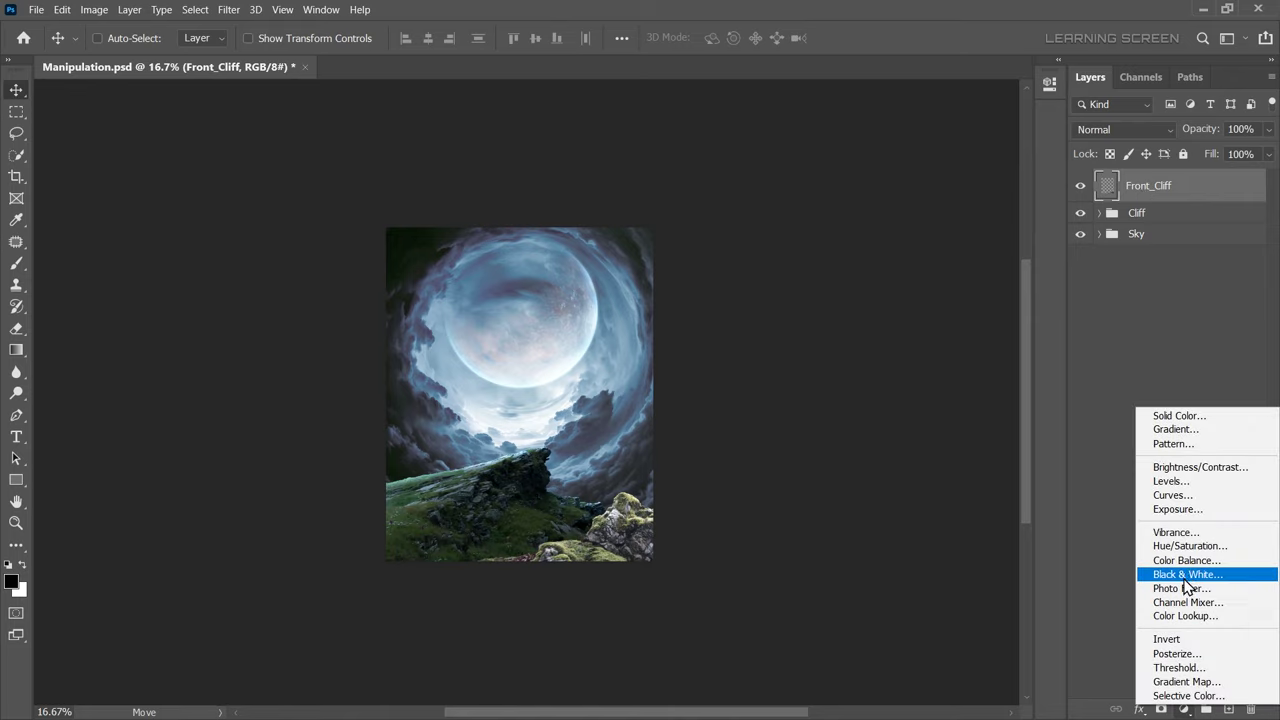
left_click(1165, 482)
left_click_drag(1010, 309, 902, 318)
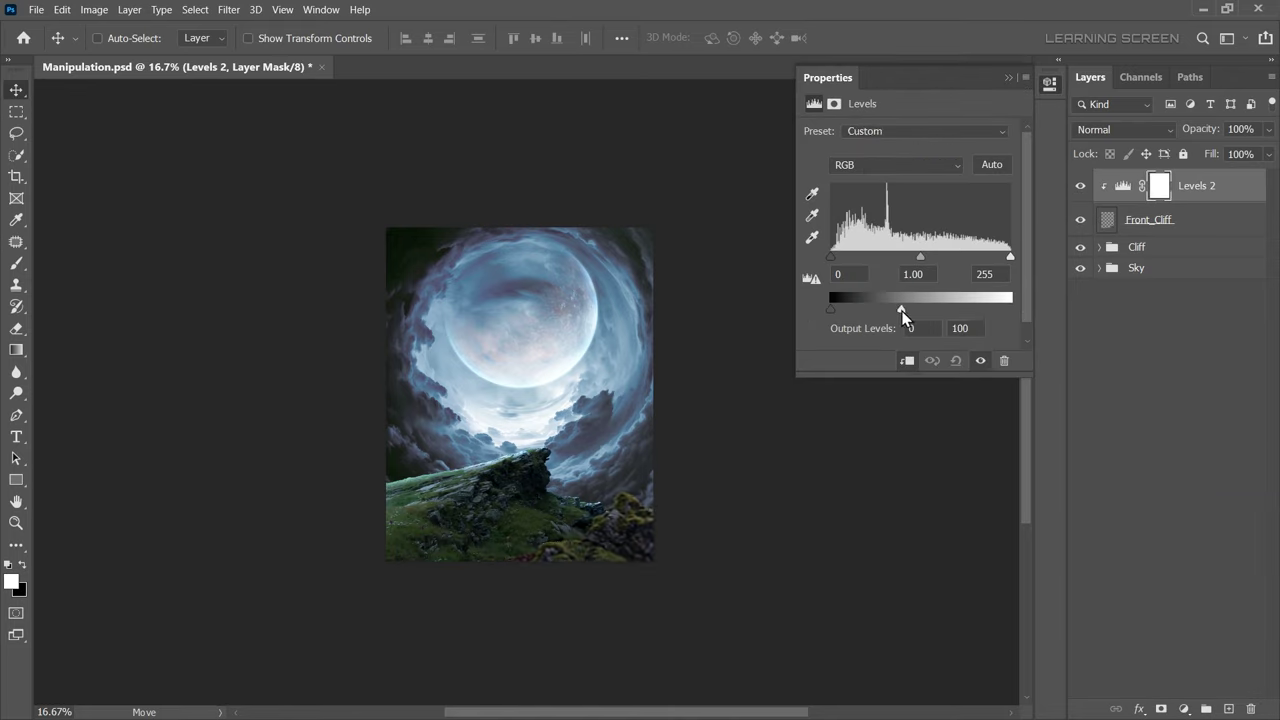
left_click(1008, 77)
Add a clipped Color Balance layer with Cyan -15 and Blue +9
left_click(1183, 709)
left_click(1186, 562)
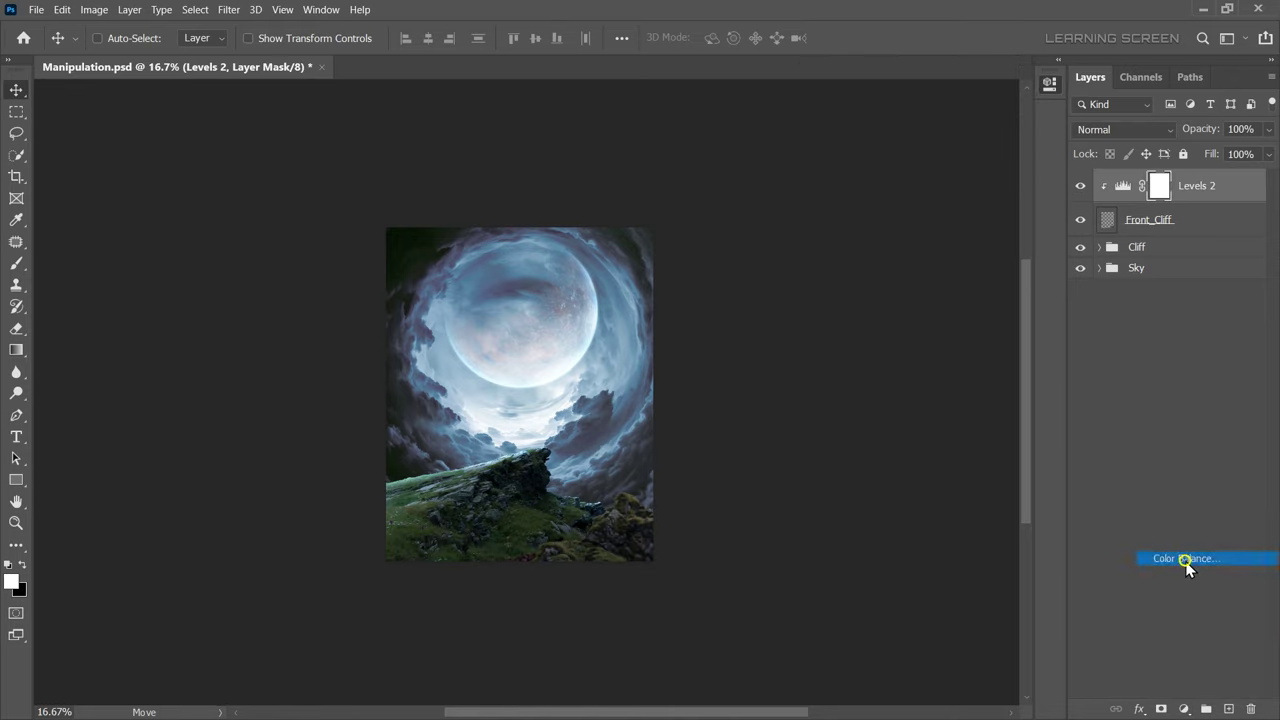
scroll(672, 521, "up", 3)
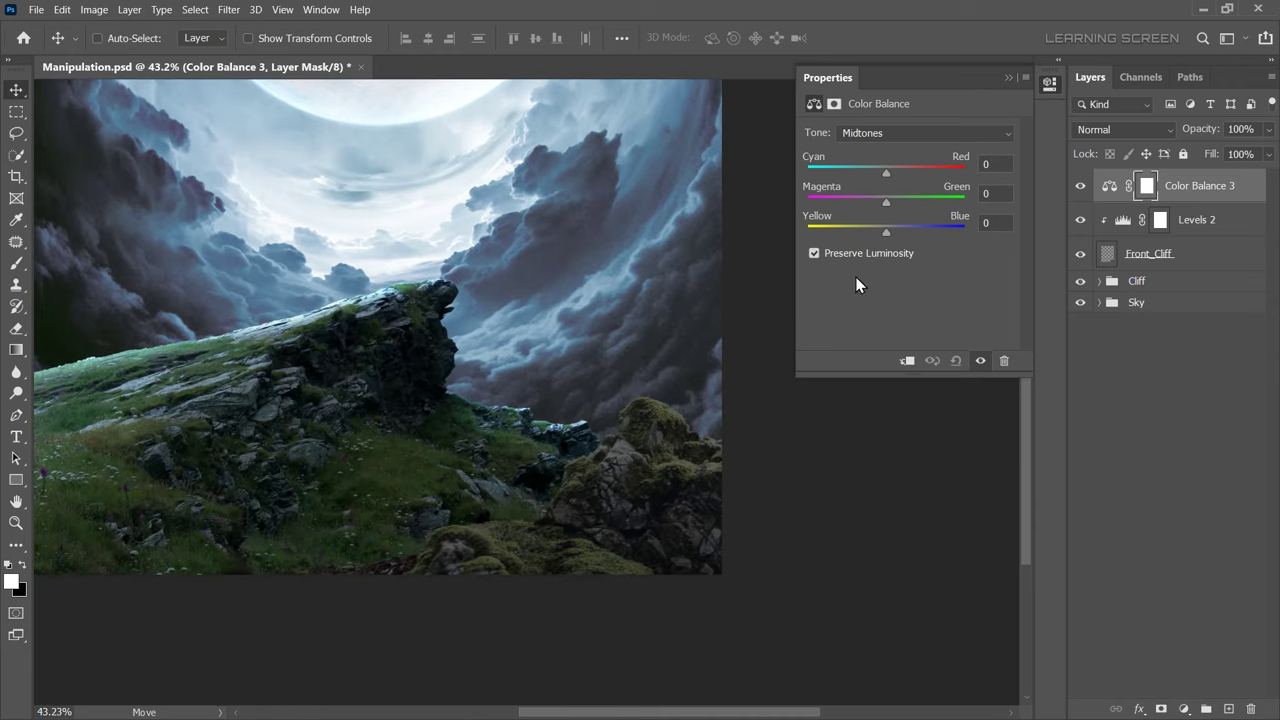
left_click_drag(877, 172, 868, 172)
key("ctrl+alt+g")
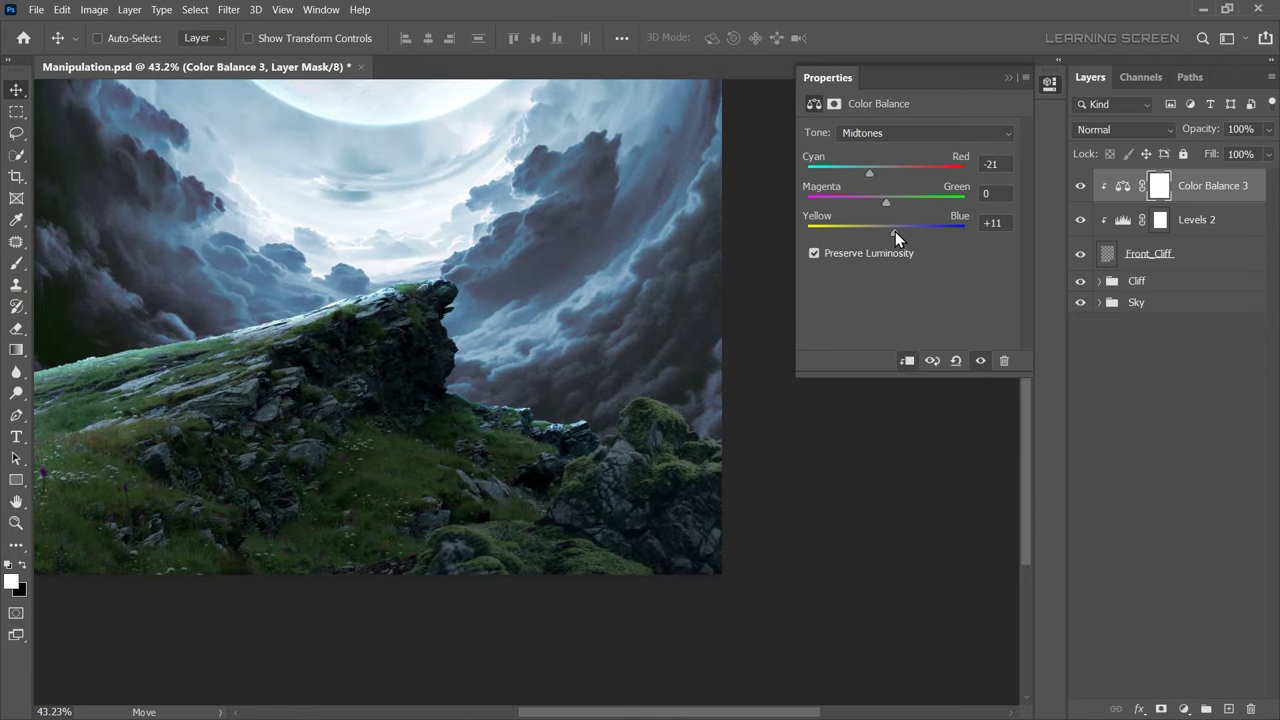
left_click_drag(895, 231, 893, 231)
left_click_drag(871, 169, 873, 169)
Review the Levels 2 settings and reselect Color Balance 3
left_click(1010, 77)
double_click(1123, 219)
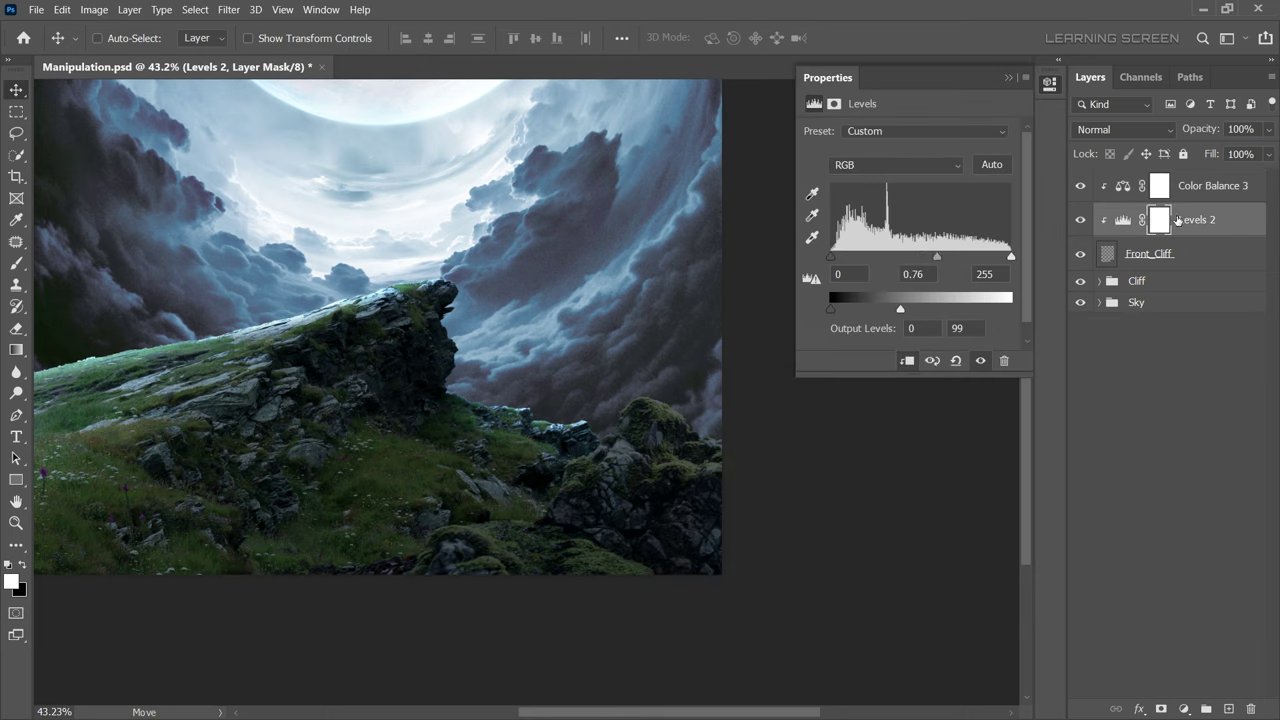
left_click(1118, 187)
left_click(1183, 704)
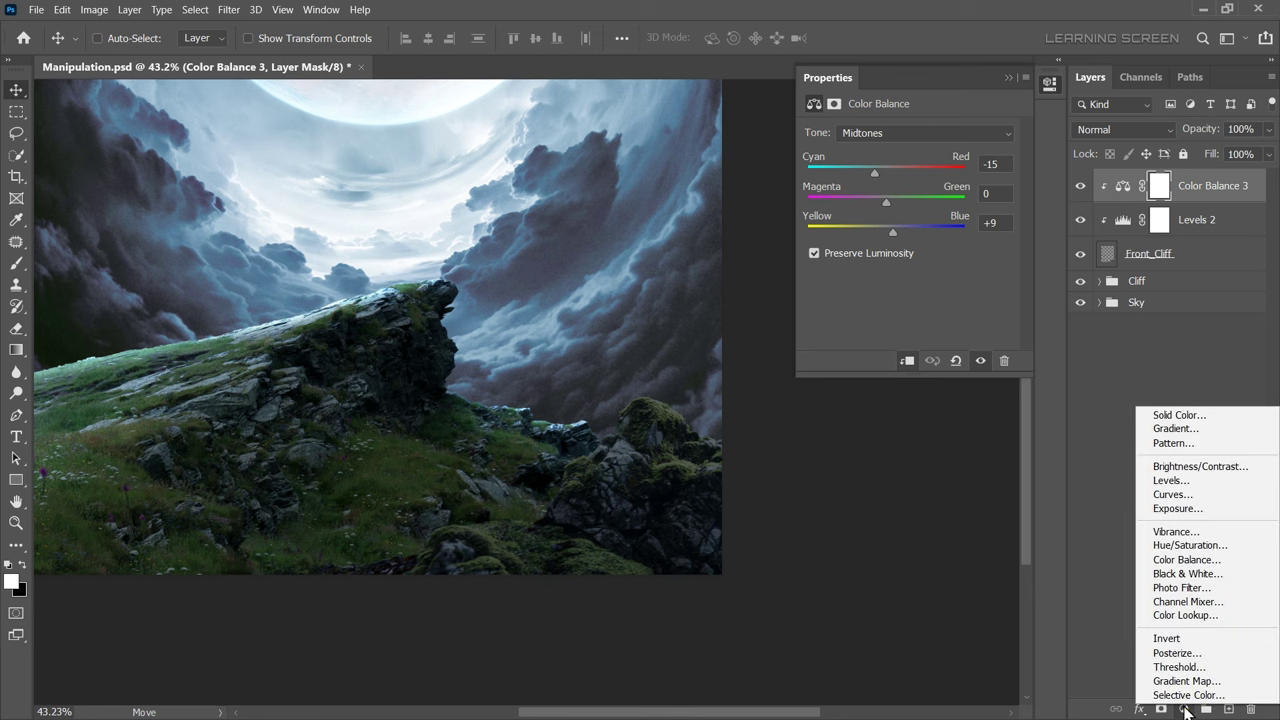
Add a brightening Levels 3 layer, invert its mask, and paint light on the rock's top edges
left_click(1178, 488)
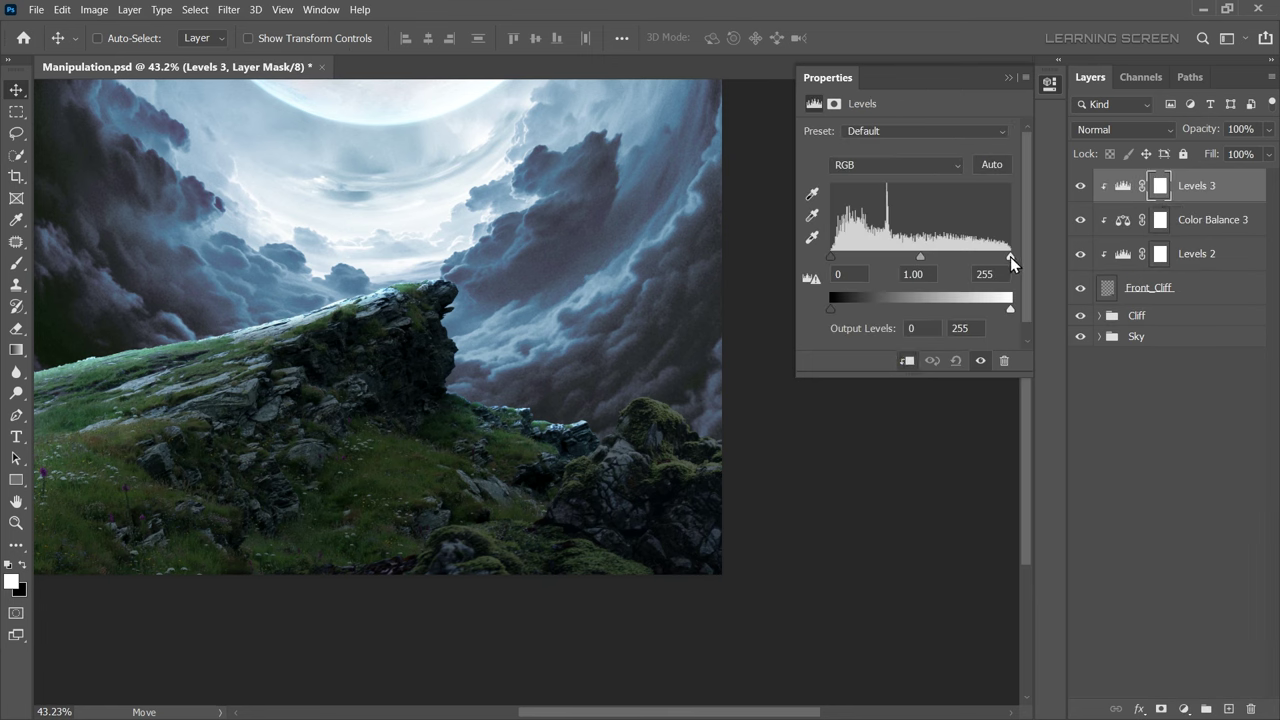
left_click_drag(1010, 257, 930, 262)
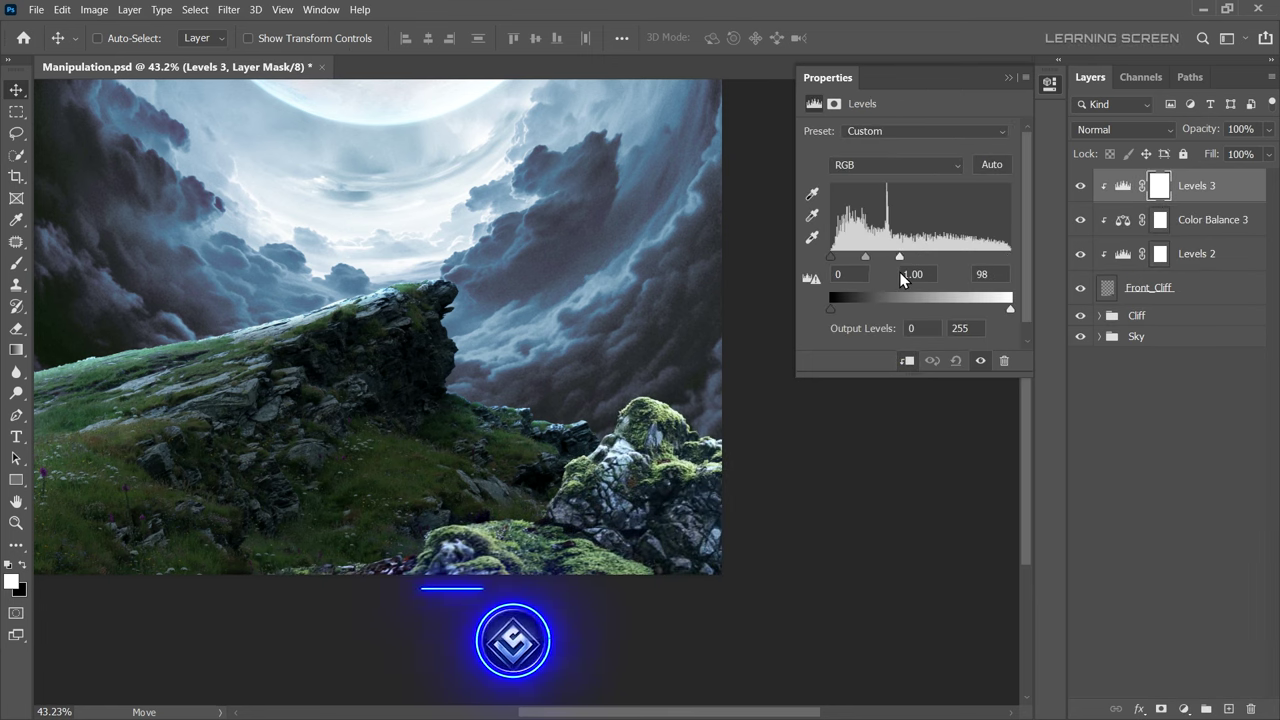
left_click(1008, 77)
key("ctrl+i")
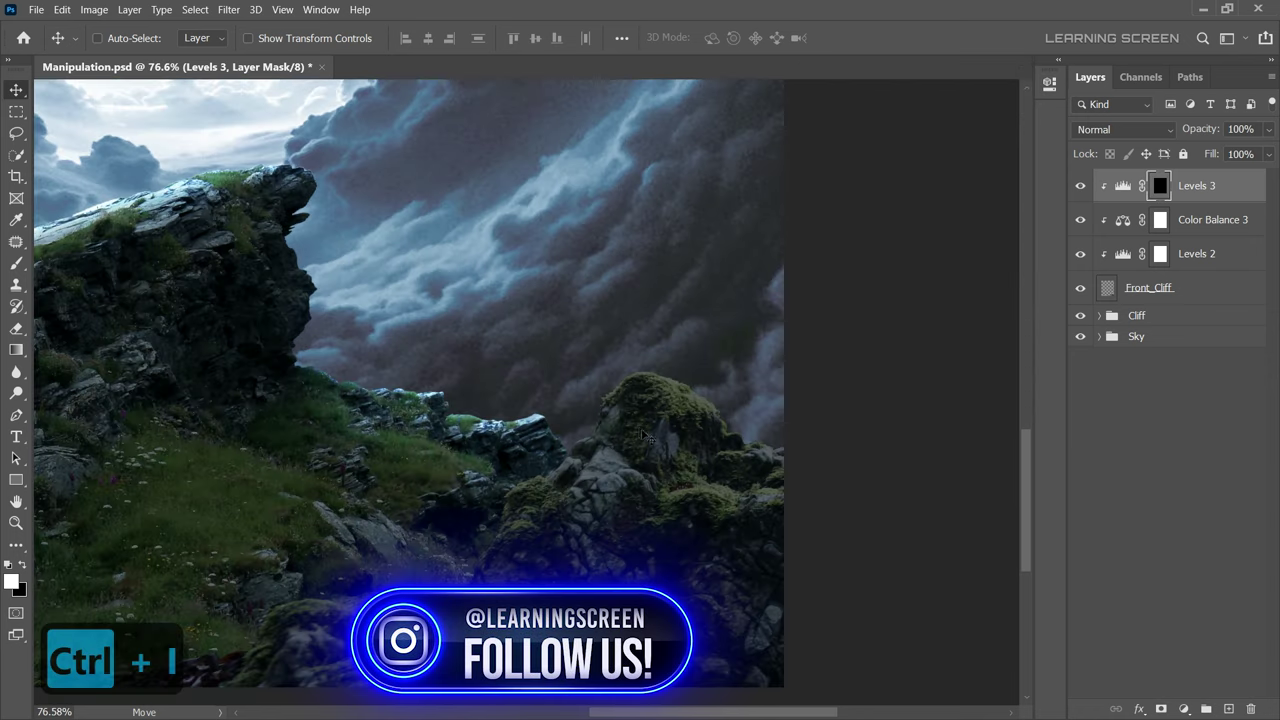
scroll(641, 429, "up", 5)
key("b")
left_click_drag(648, 340, 597, 374)
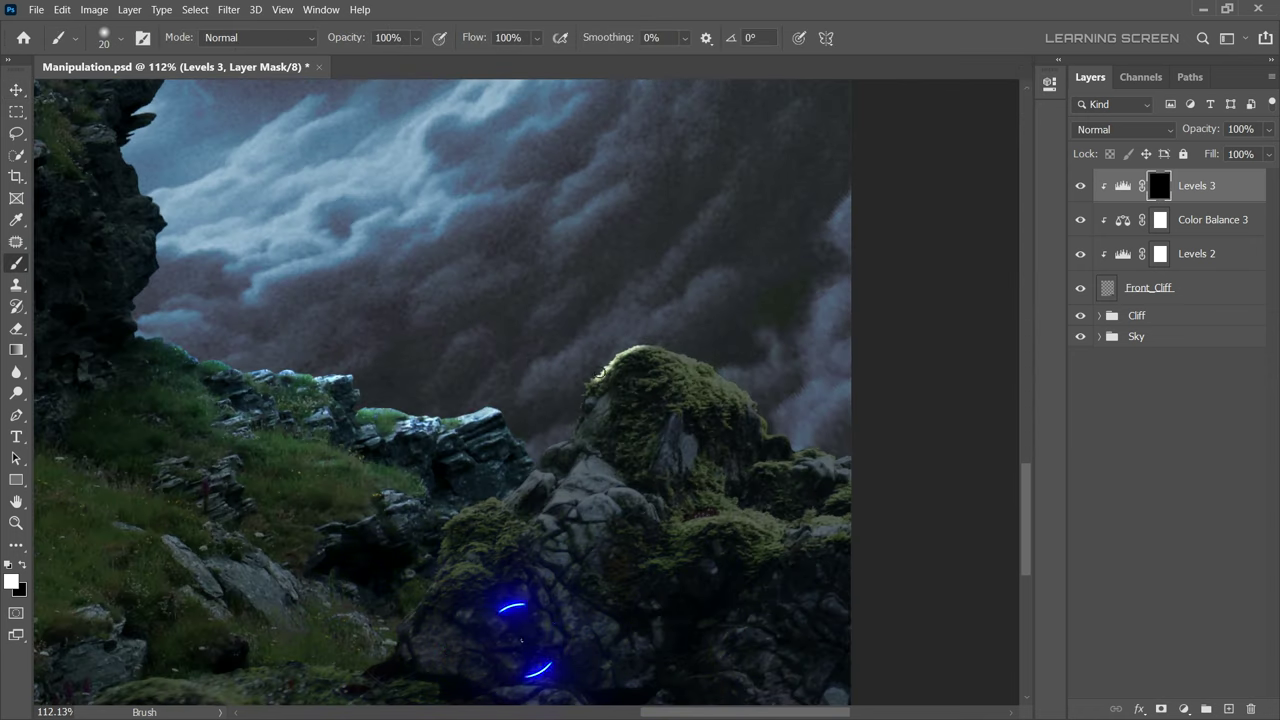
mouse_move(622, 330)
left_mouse_down()
mouse_move(571, 386)
mouse_move(434, 463)
left_mouse_up()
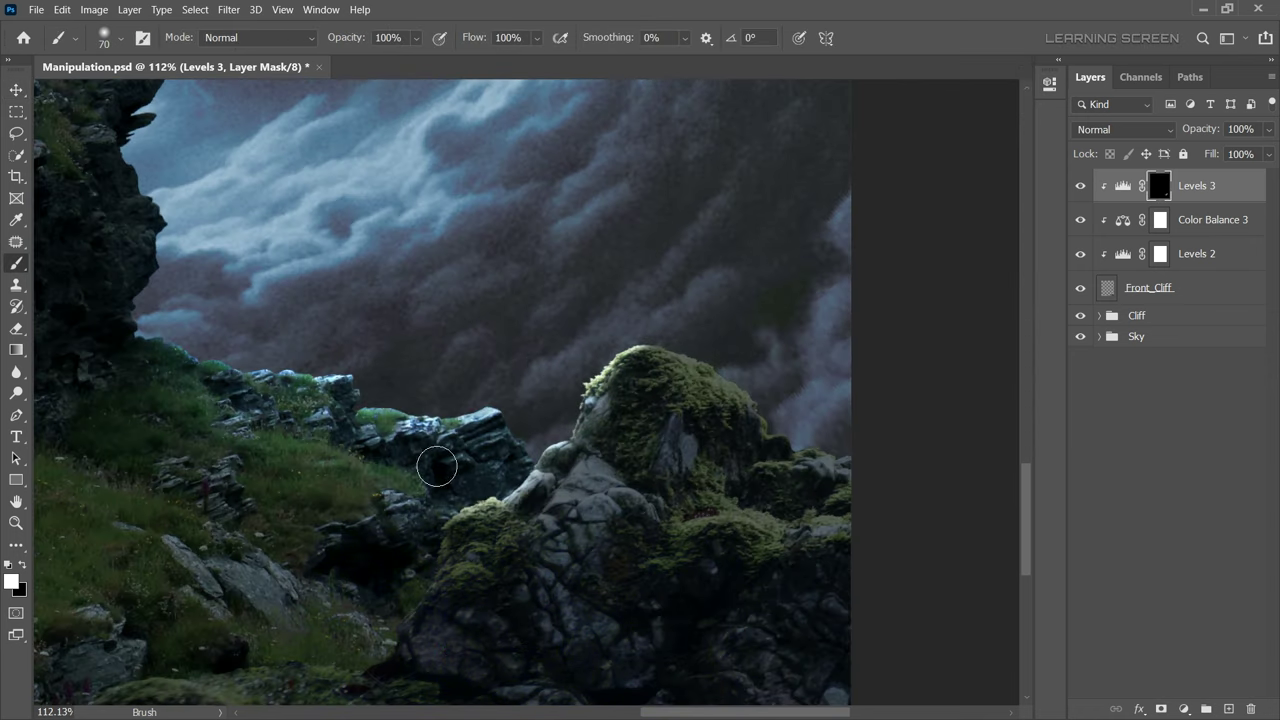
Set Levels 3 RGB input highlights to 90 and nudge the Blue channel output
key("x")
scroll(580, 378, "up", 2)
double_click(1122, 185)
left_click(887, 165)
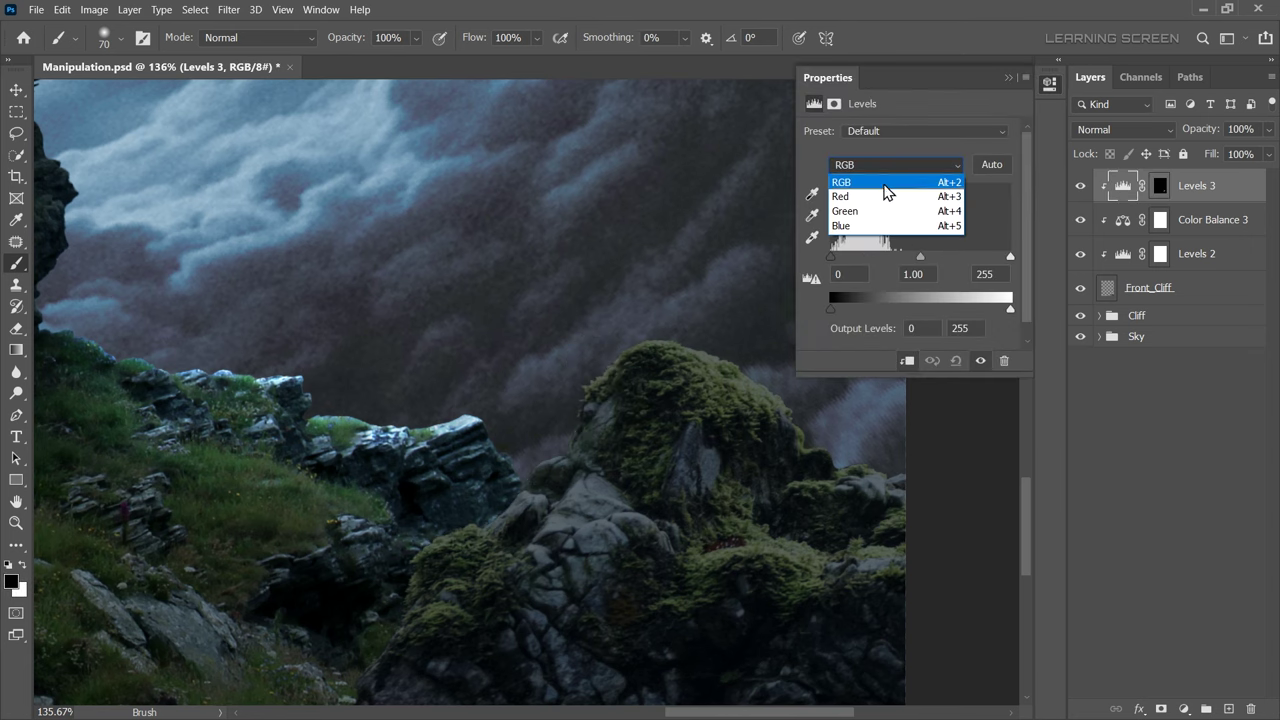
left_click(887, 182)
left_click_drag(1008, 257, 894, 256)
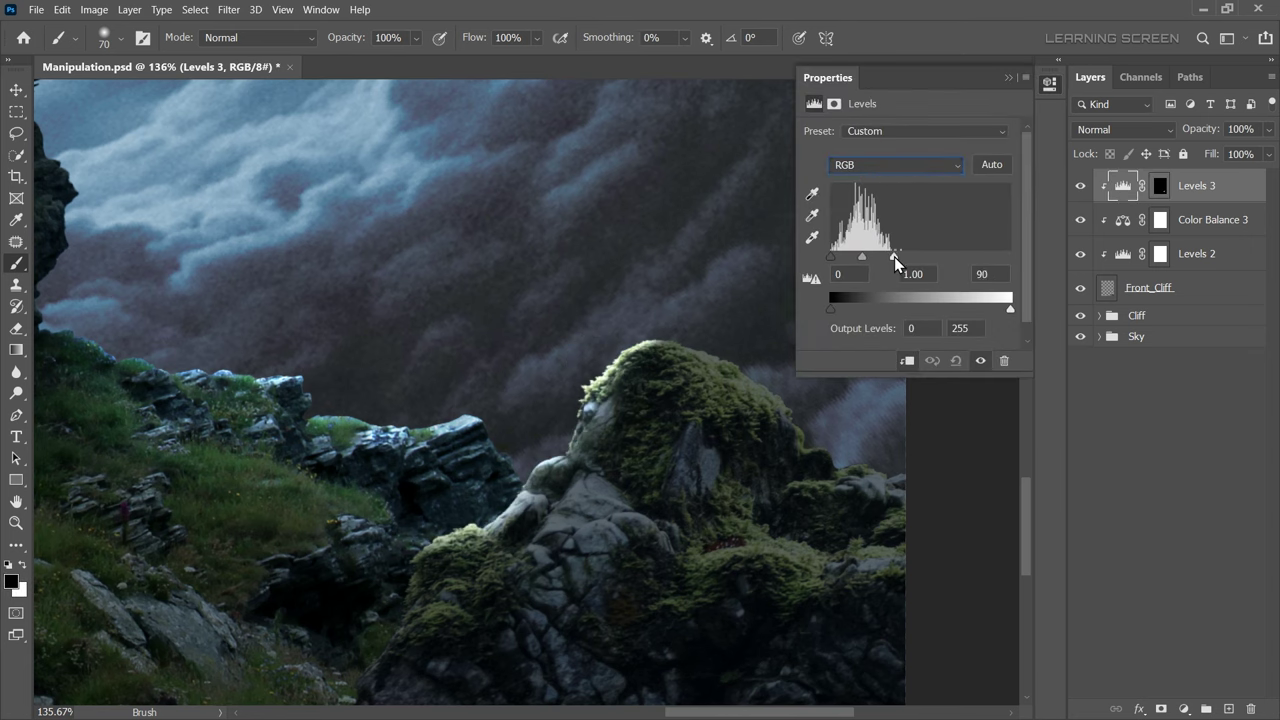
left_click(890, 165)
left_click(870, 236)
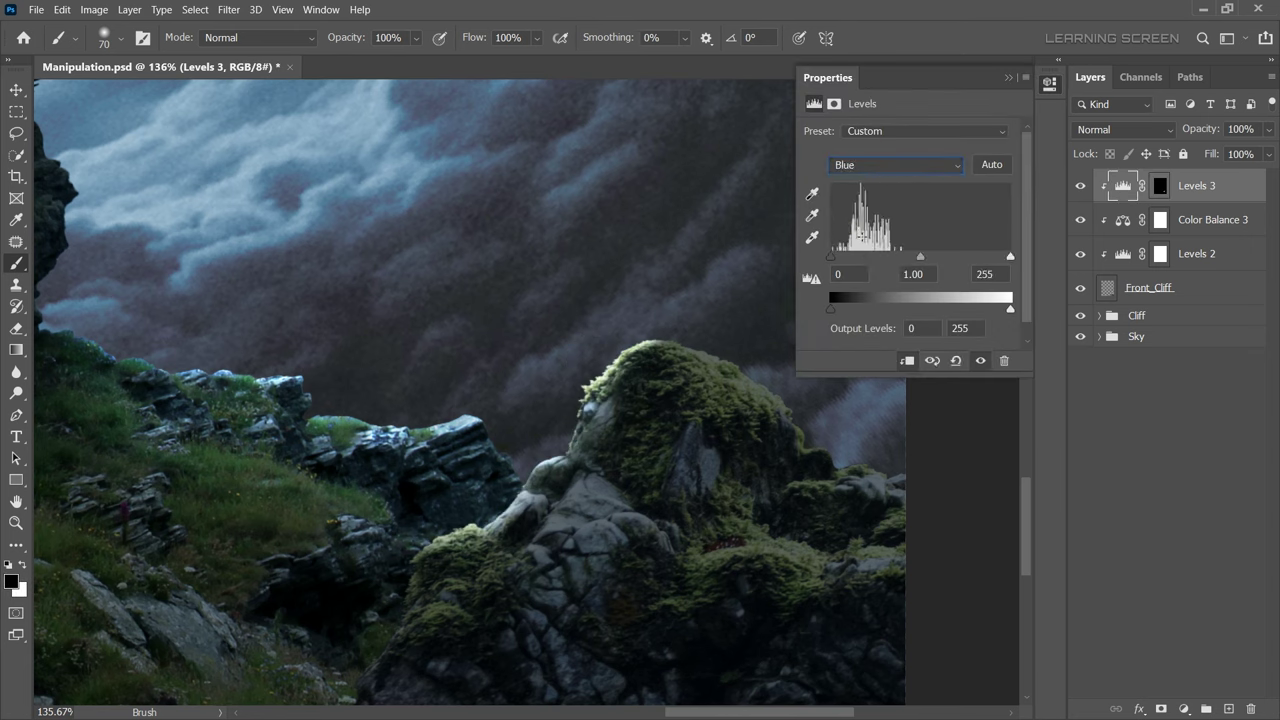
left_click_drag(839, 311, 835, 311)
Target the Levels 3 mask and set up a small brush at 11% flow
left_click(1160, 186)
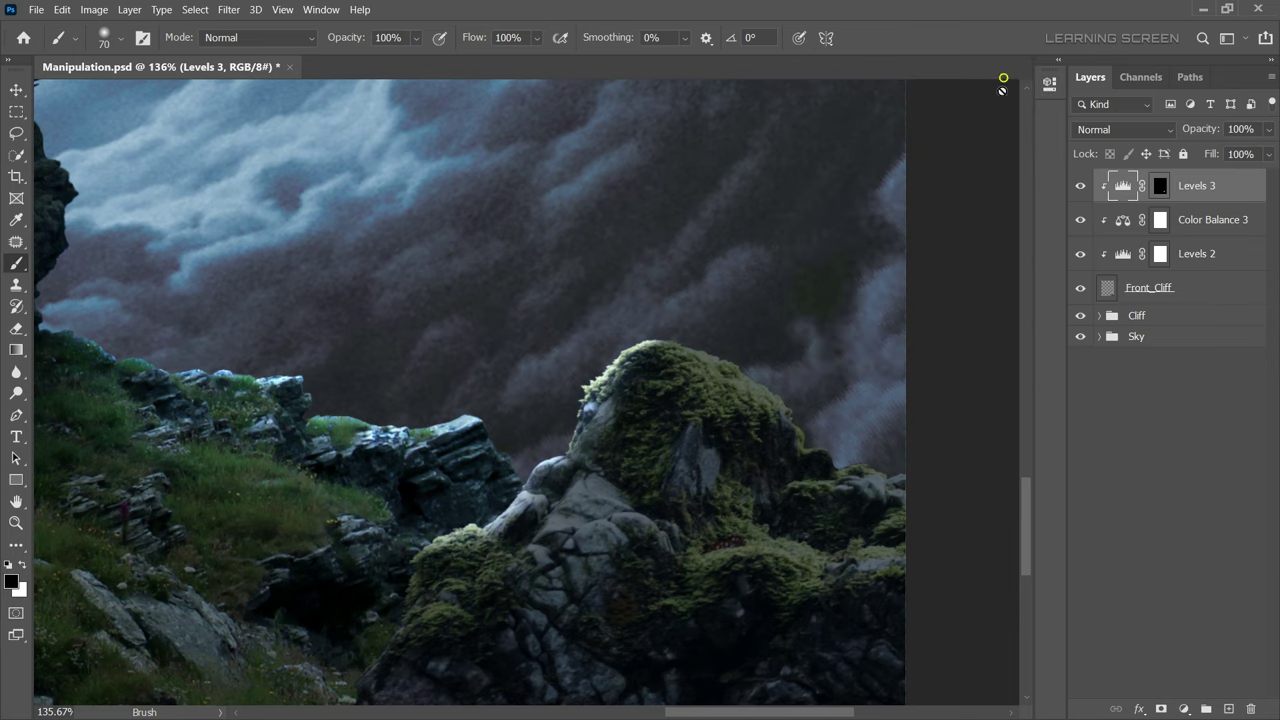
key("x")
scroll(481, 500, "up", 5)
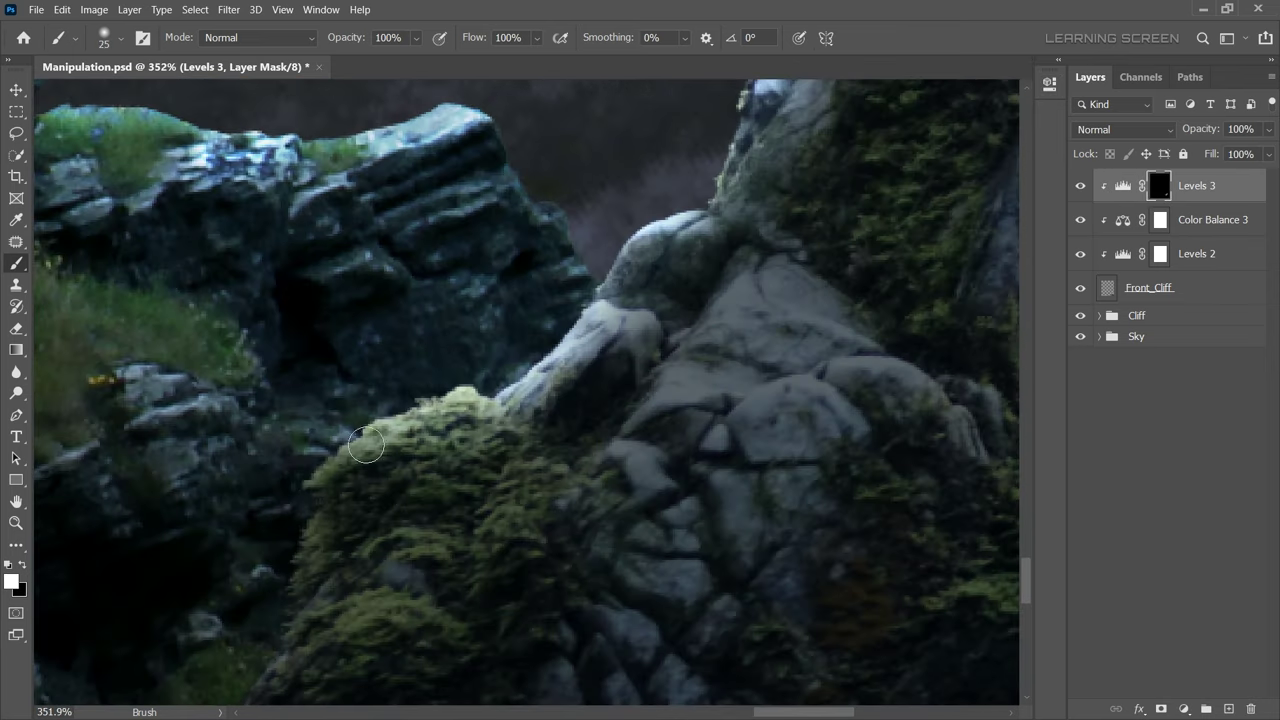
key("bracketleft")
key("bracketleft")
key("bracketleft")
scroll(184, 612, "down", 5)
scroll(306, 400, "up", 3)
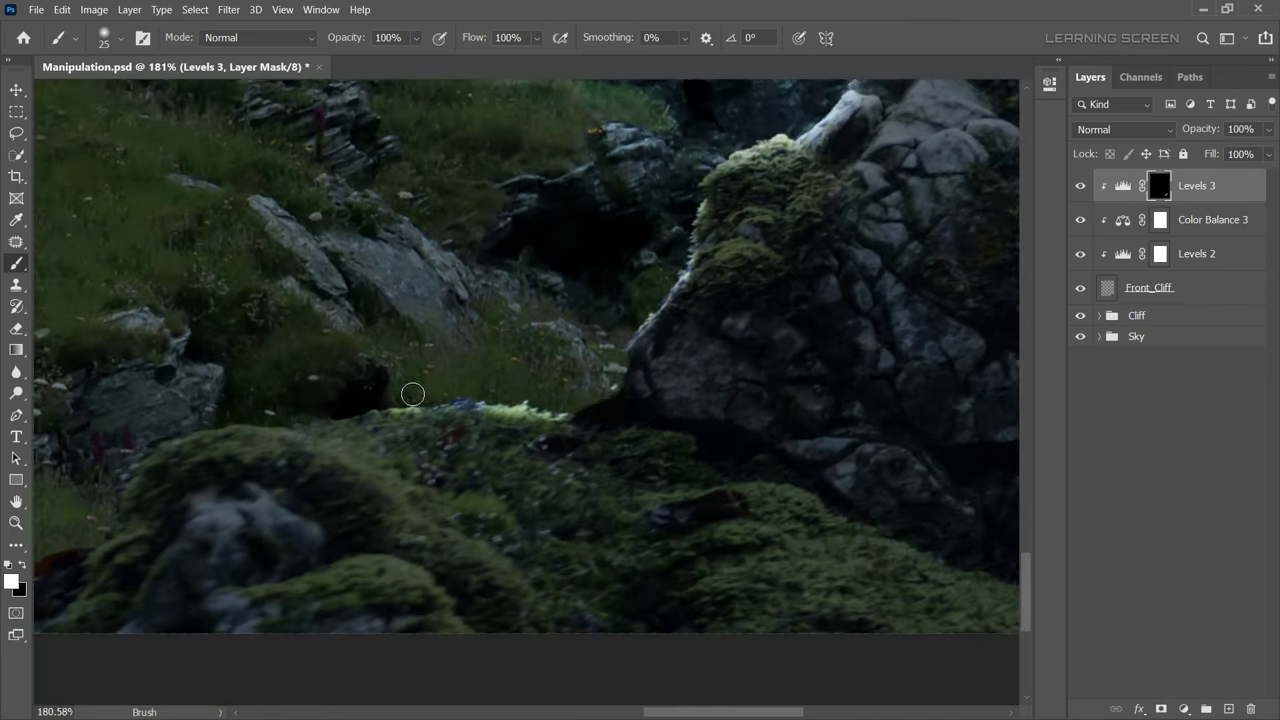
scroll(414, 394, "up", 1)
key("bracketright")
key("bracketright")
key("bracketright")
key("shift+1")
key("shift+1")
scroll(437, 239, "down", 3)
scroll(600, 250, "up", 3)
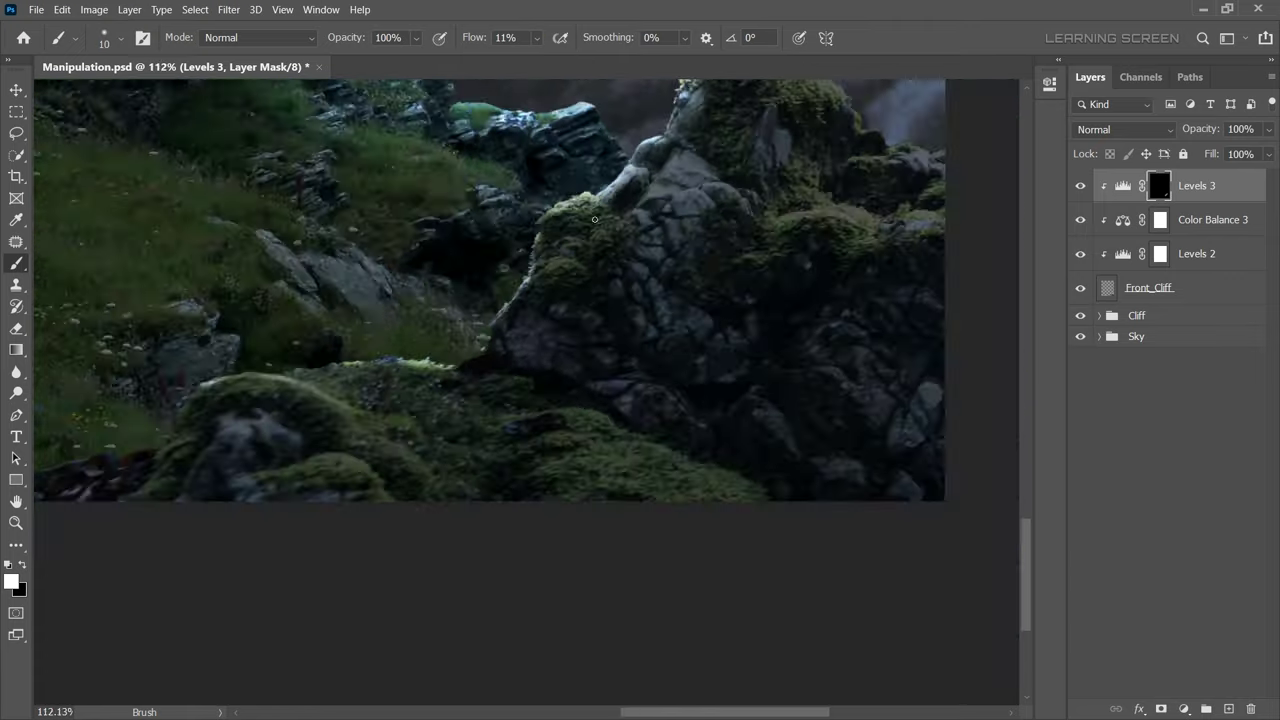
key("bracketleft")
key("bracketleft")
key("bracketleft")
scroll(706, 157, "up", 2)
scroll(839, 295, "down", 8)
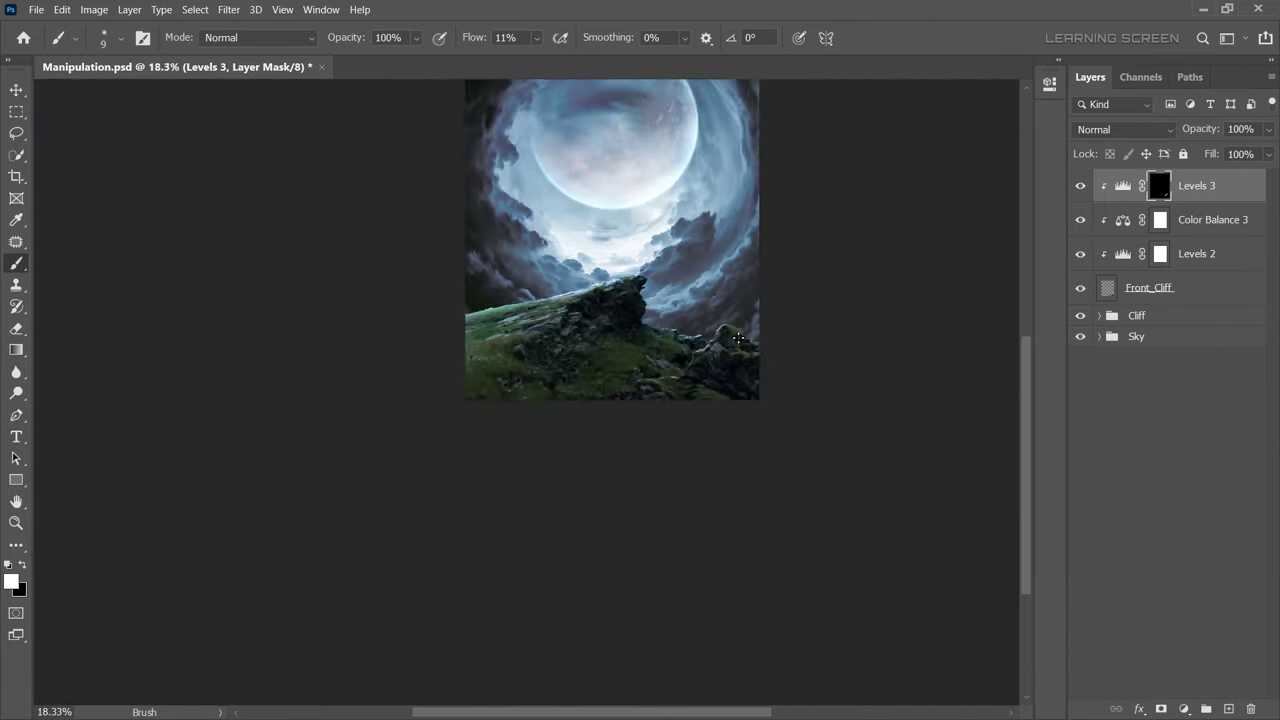
scroll(735, 330, "up", 1)
scroll(715, 377, "up", 1)
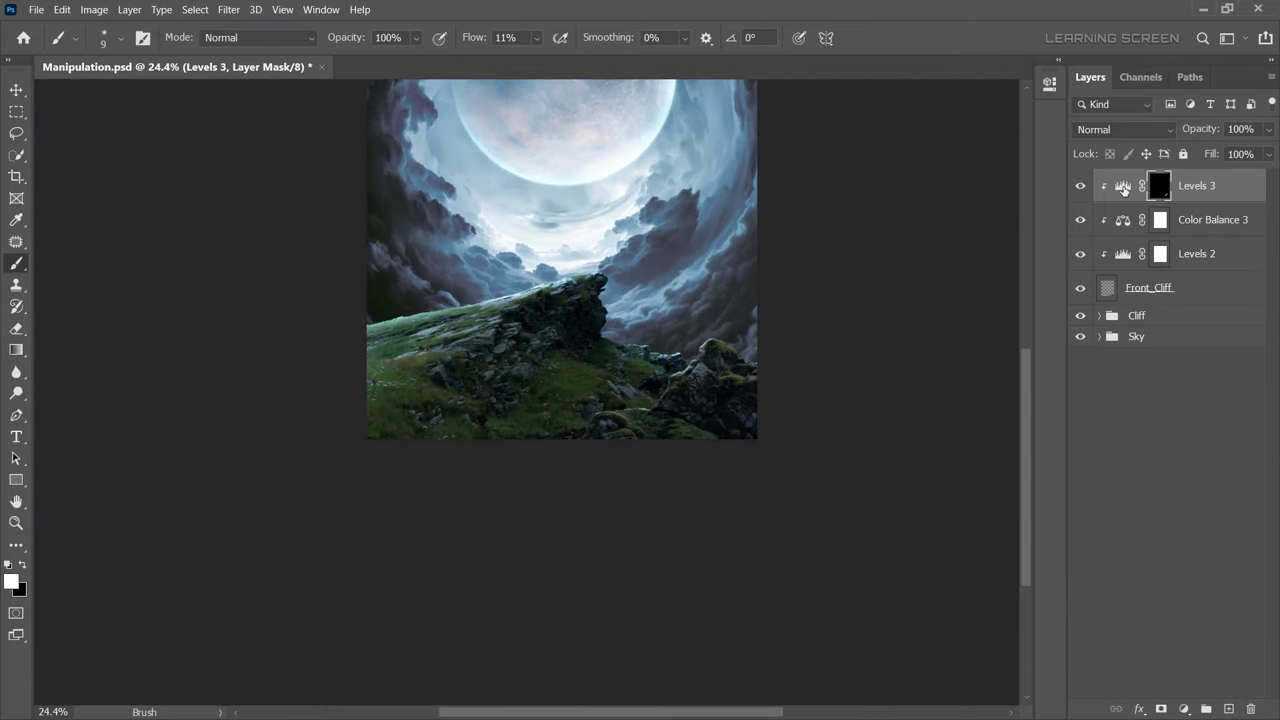
Add a clipped colorized Hue/Saturation layer (hue 207, saturation 60) in Color Dodge with an inverted mask
left_click(1183, 709)
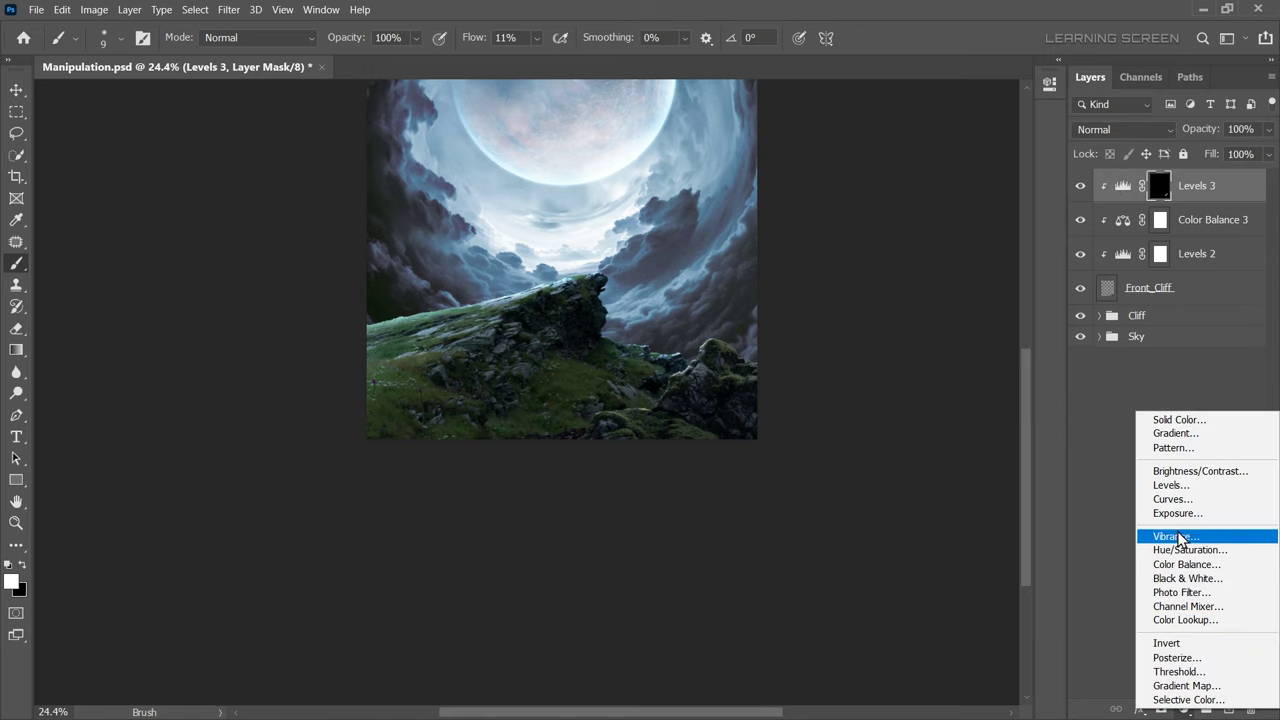
left_click(1180, 551)
left_click(892, 297)
left_click(907, 360)
left_click_drag(857, 238, 928, 238)
left_click_drag(808, 200, 923, 201)
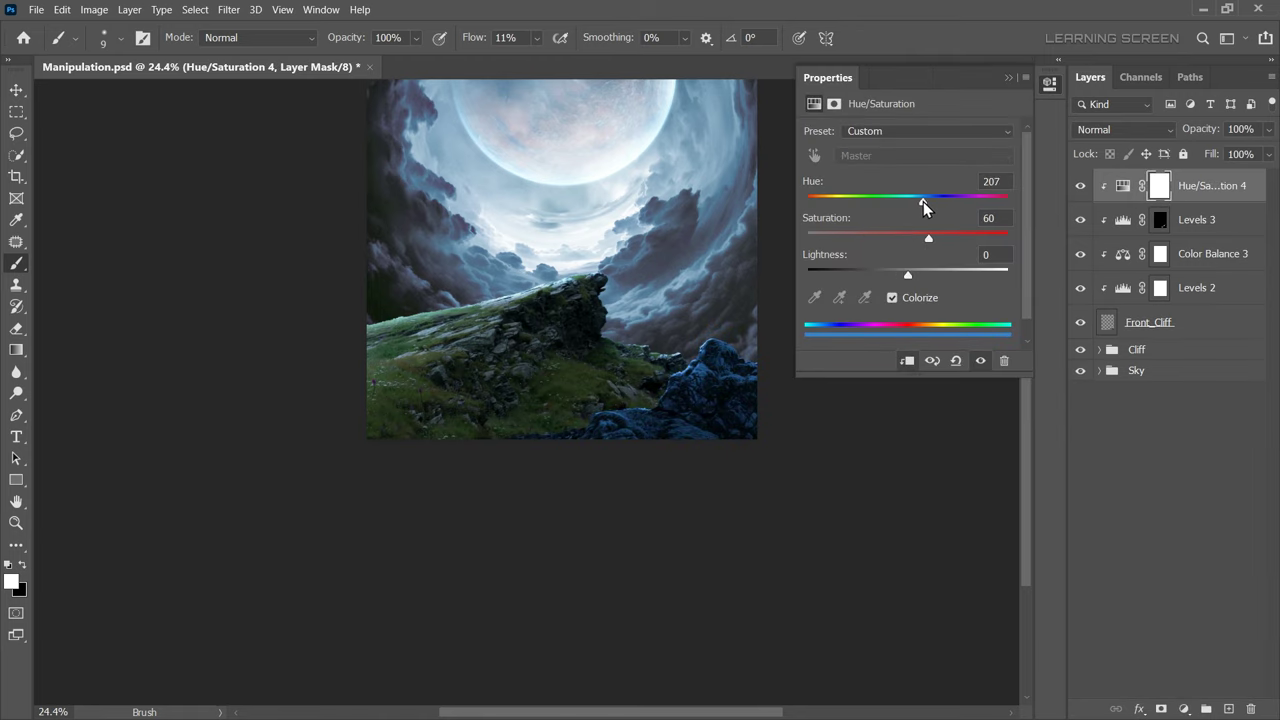
left_click(1093, 130)
left_click(1095, 303)
left_click(1158, 188)
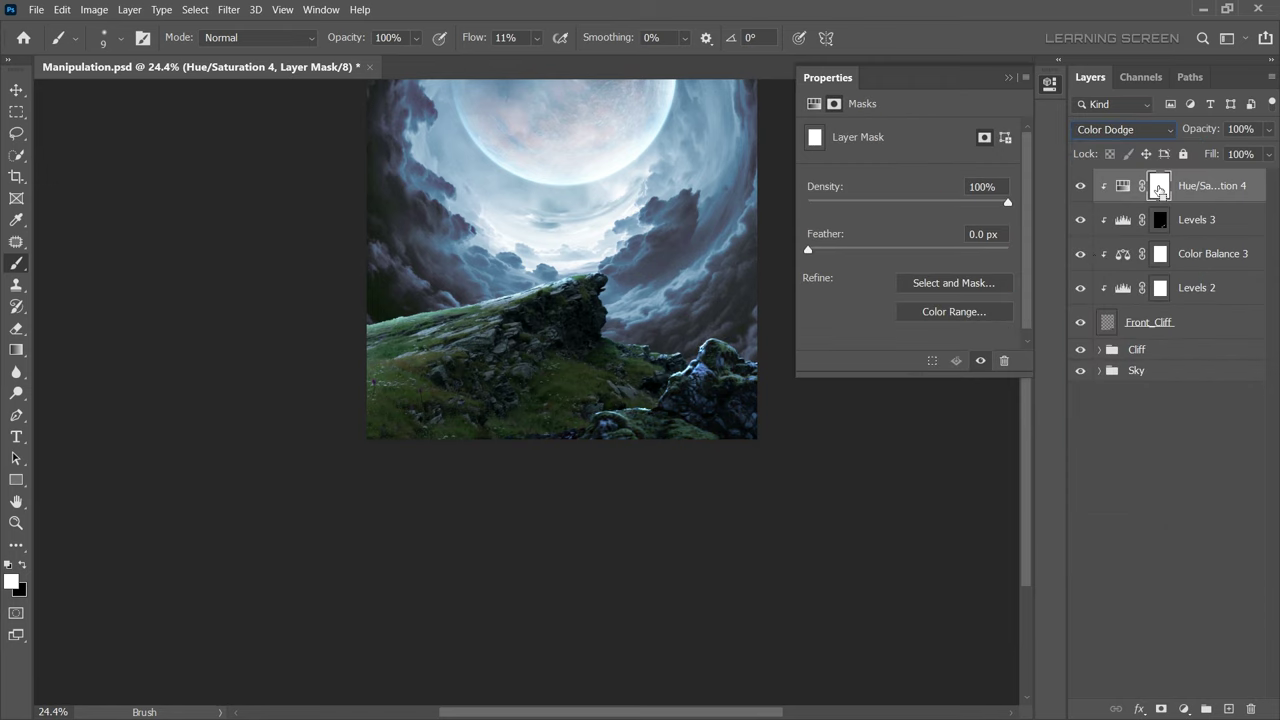
key("ctrl+i")
Shrink the brush and target the Levels 3 mask for painting
scroll(702, 352, "up", 3)
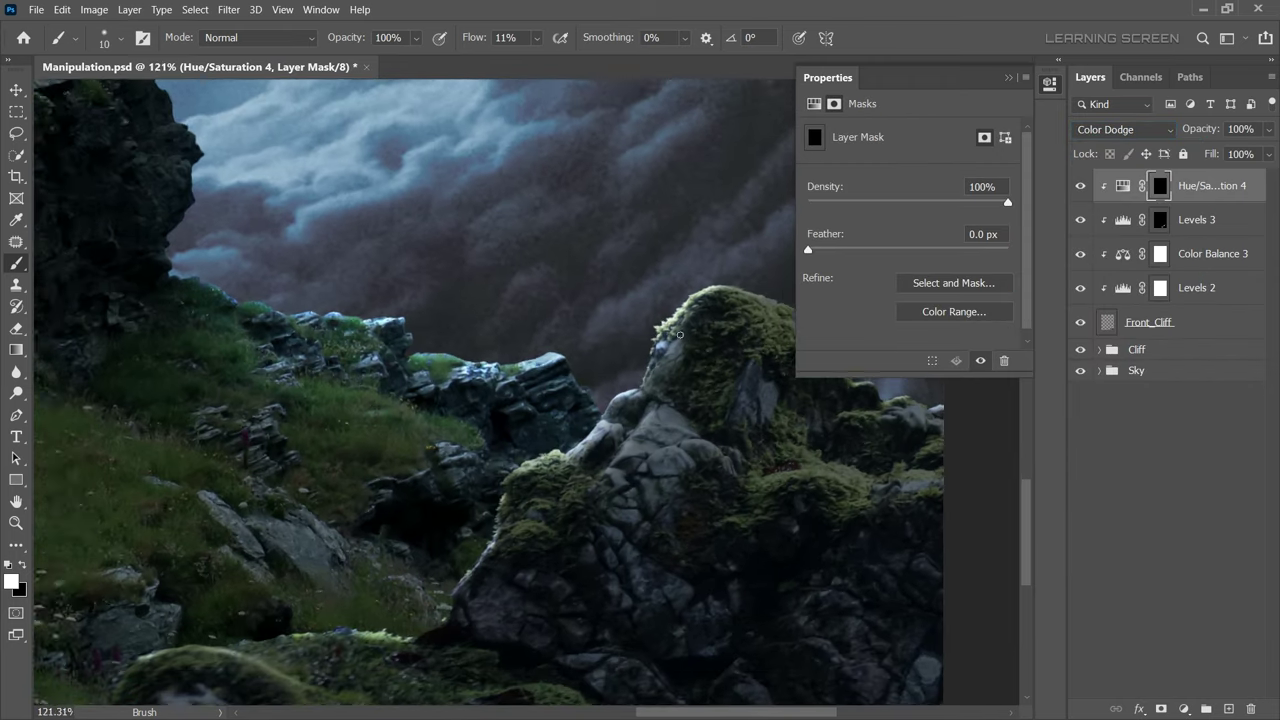
scroll(730, 270, "up", 1)
scroll(620, 395, "down", 3)
scroll(561, 379, "up", 4)
key("bracketleft")
key("bracketleft")
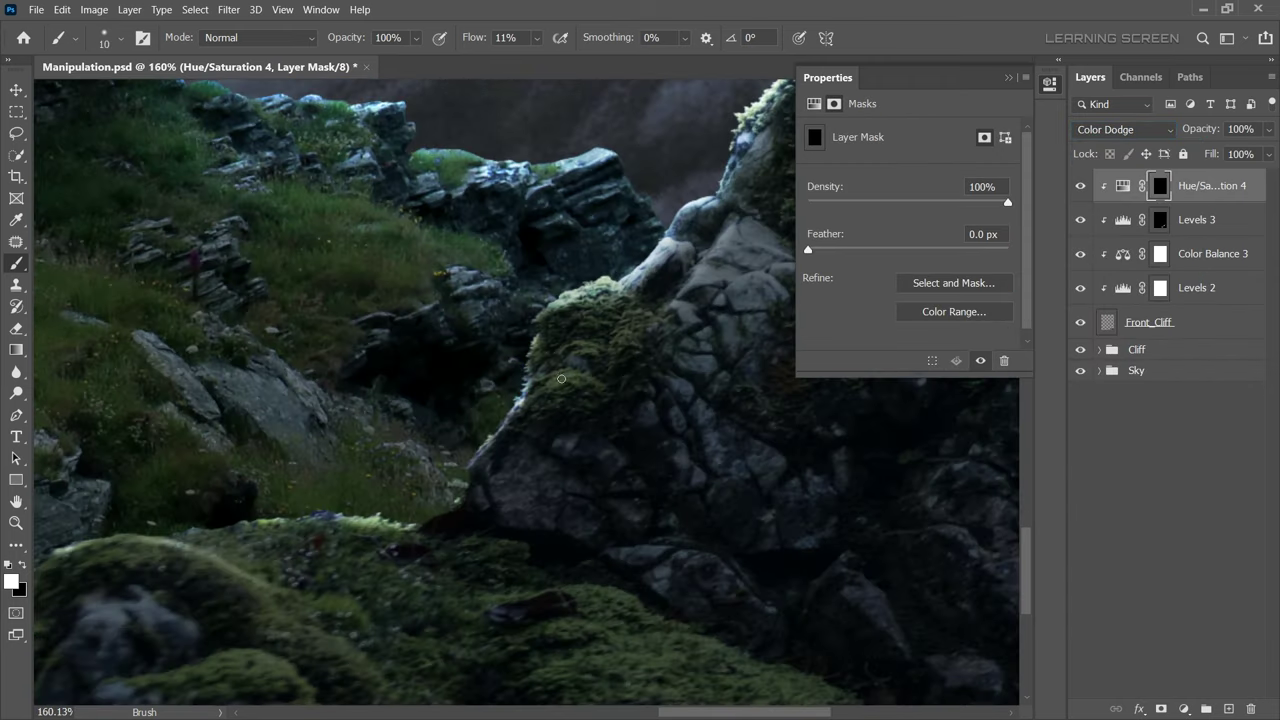
scroll(404, 535, "down", 3)
scroll(600, 409, "up", 3)
scroll(128, 543, "down", 2)
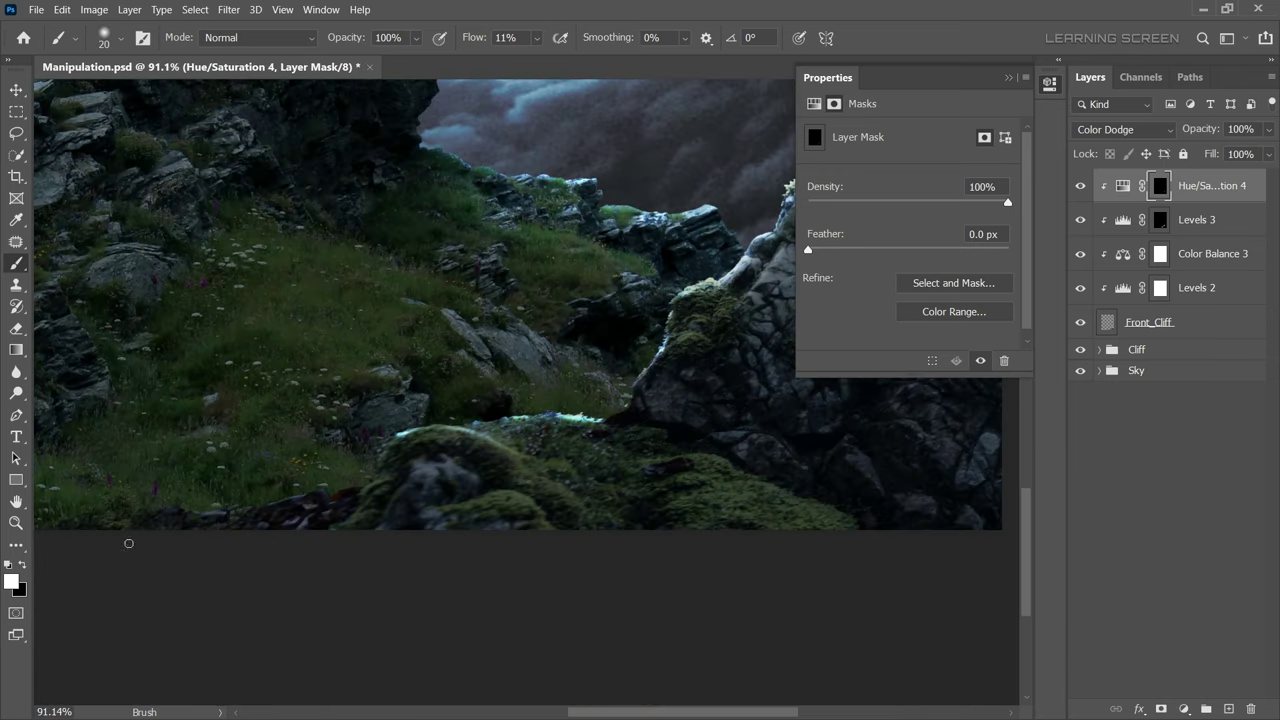
scroll(174, 507, "down", 3)
scroll(397, 489, "down", 2)
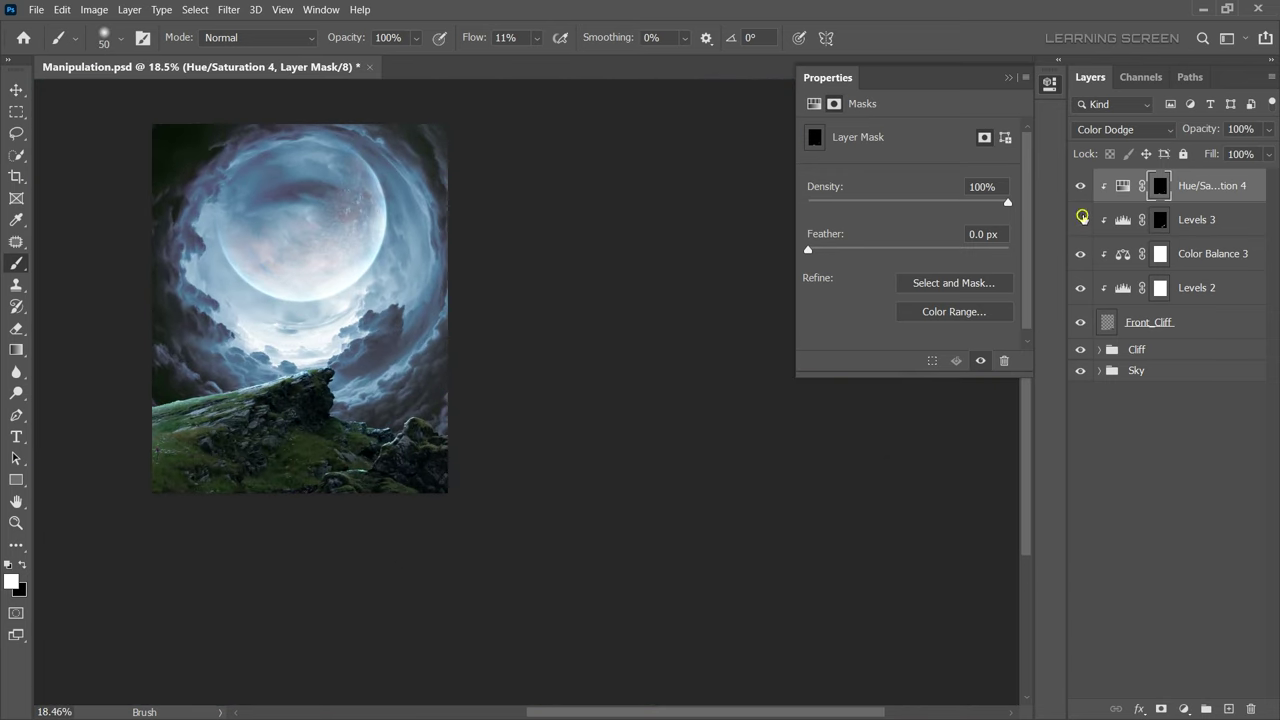
left_click(1156, 221)
scroll(389, 474, "up", 4)
scroll(186, 542, "up", 3)
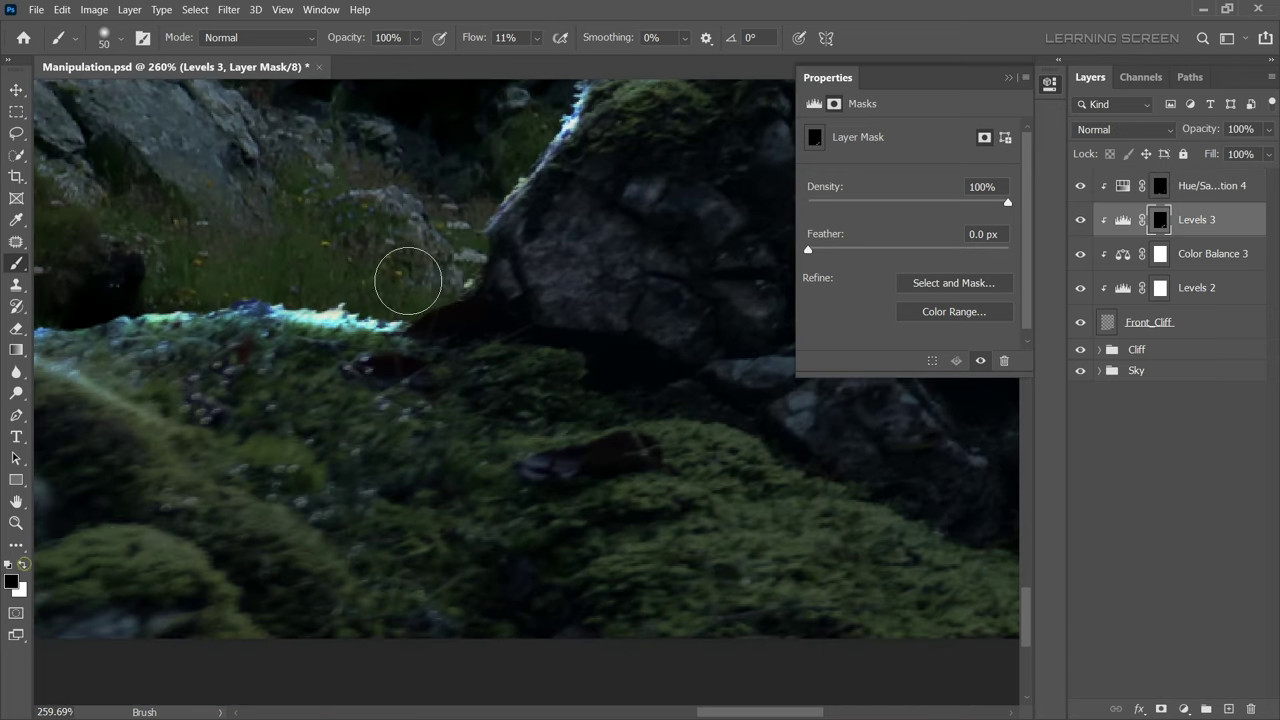
Paint black on the Levels 3 mask to tone down the rock-edge glow
left_click_drag(396, 334, 400, 329)
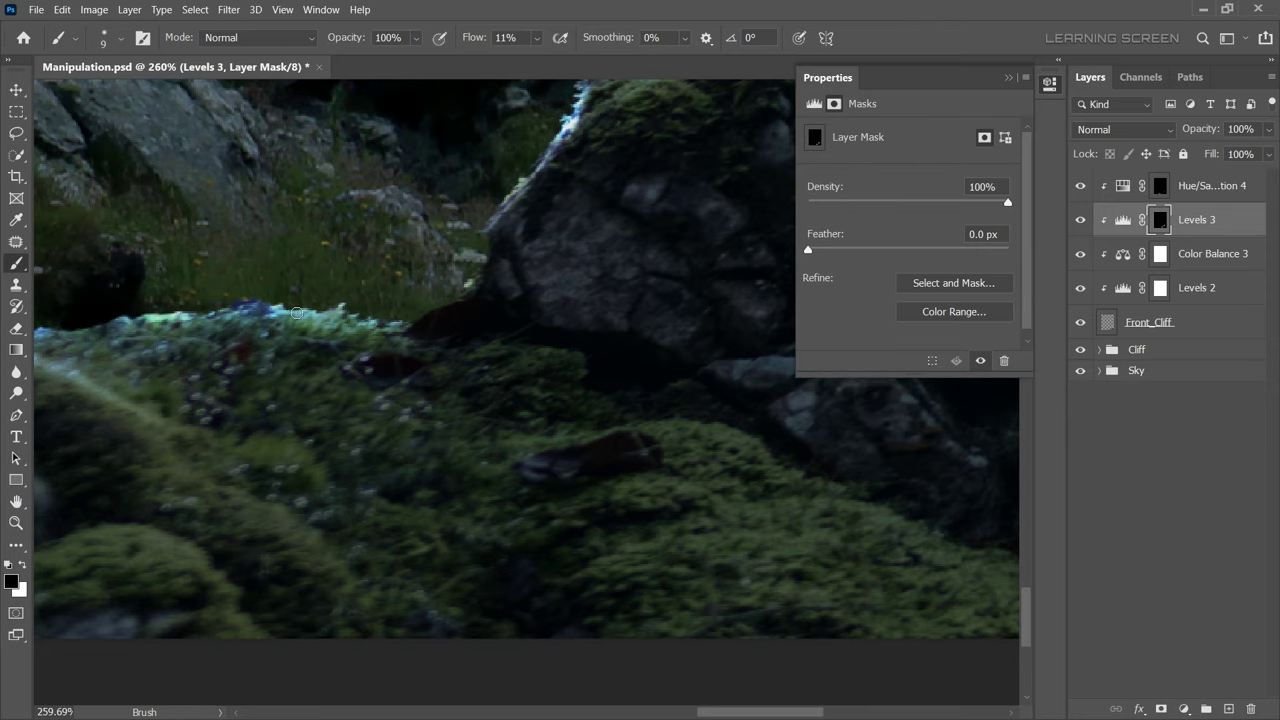
scroll(205, 317, "down", 2)
scroll(300, 320, "up", 4)
mouse_move(325, 245)
left_mouse_down()
mouse_move(285, 335)
mouse_move(299, 321)
left_mouse_up()
scroll(299, 321, "down", 3)
scroll(420, 200, "up", 3)
mouse_move(440, 178)
left_mouse_down()
mouse_move(330, 330)
mouse_move(220, 440)
left_mouse_up()
scroll(250, 452, "up", 2)
scroll(394, 344, "down", 2)
scroll(394, 344, "up", 3)
Paint white to restore the glow along the mossy top edges
key("x")
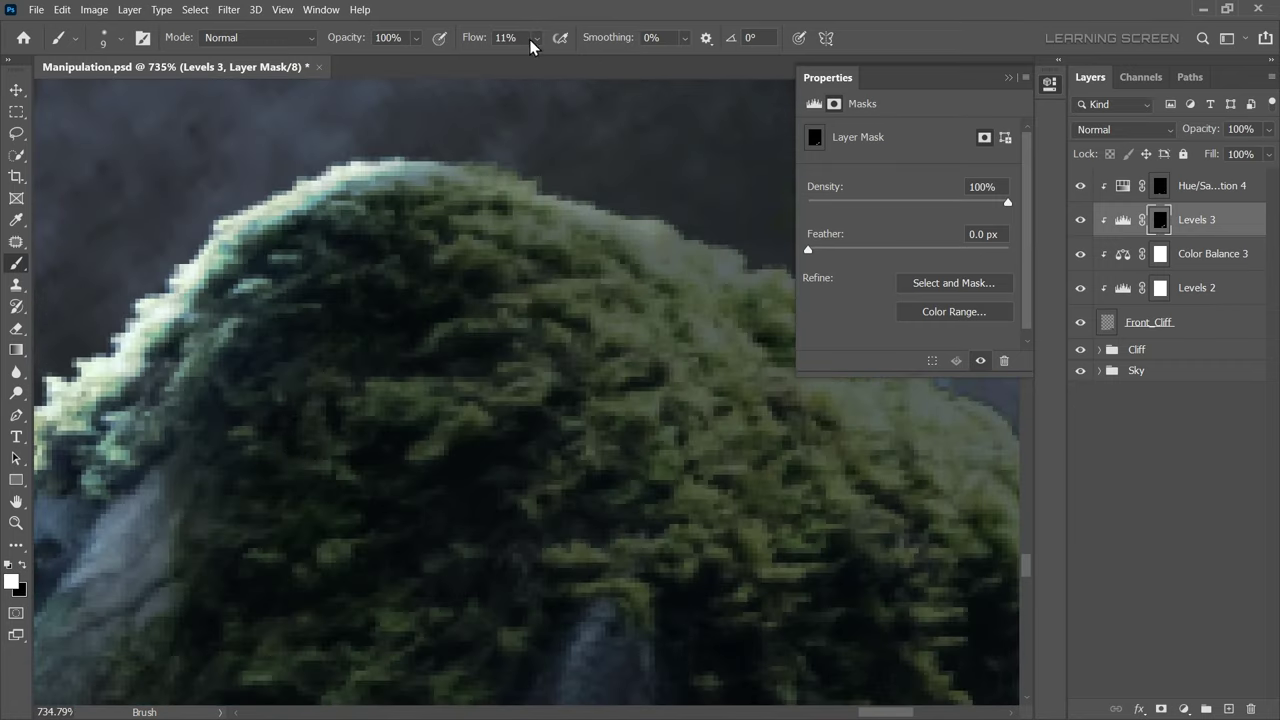
left_click_drag(536, 37, 556, 60)
left_click_drag(600, 200, 734, 234)
scroll(734, 234, "down", 1)
scroll(700, 280, "down", 3)
scroll(660, 300, "down", 4)
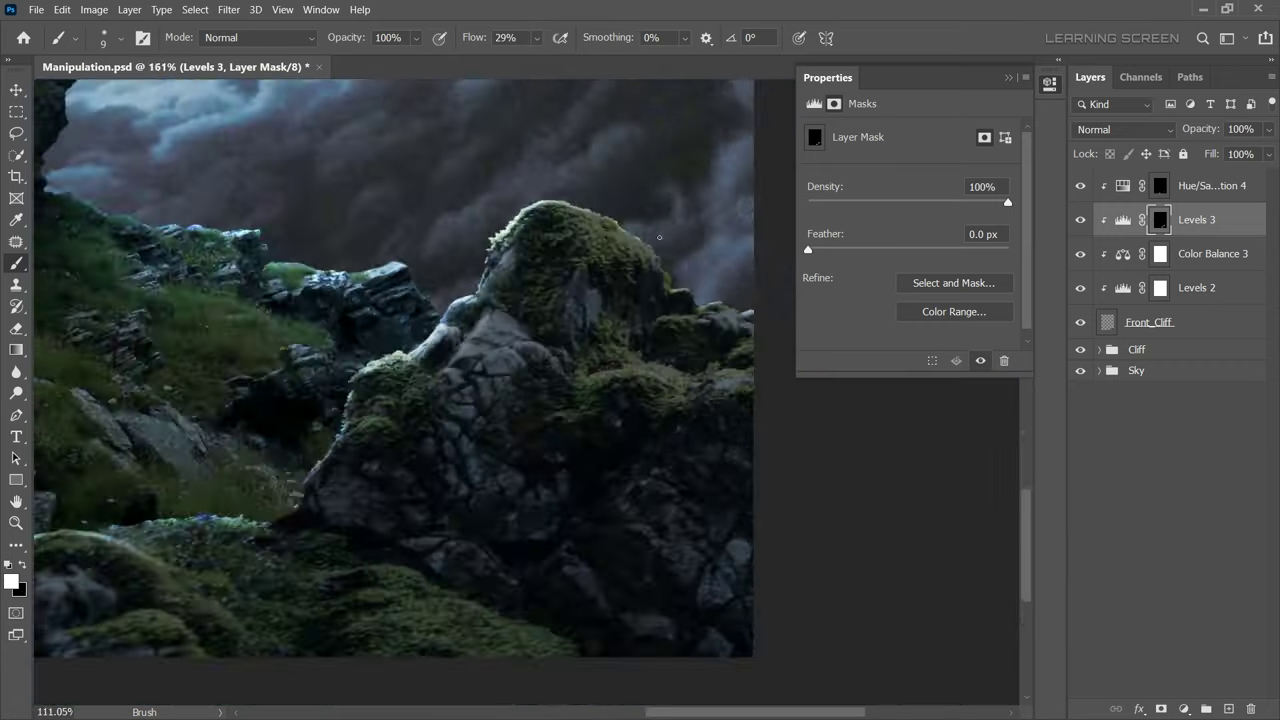
scroll(620, 310, "down", 4)
scroll(605, 317, "up", 2)
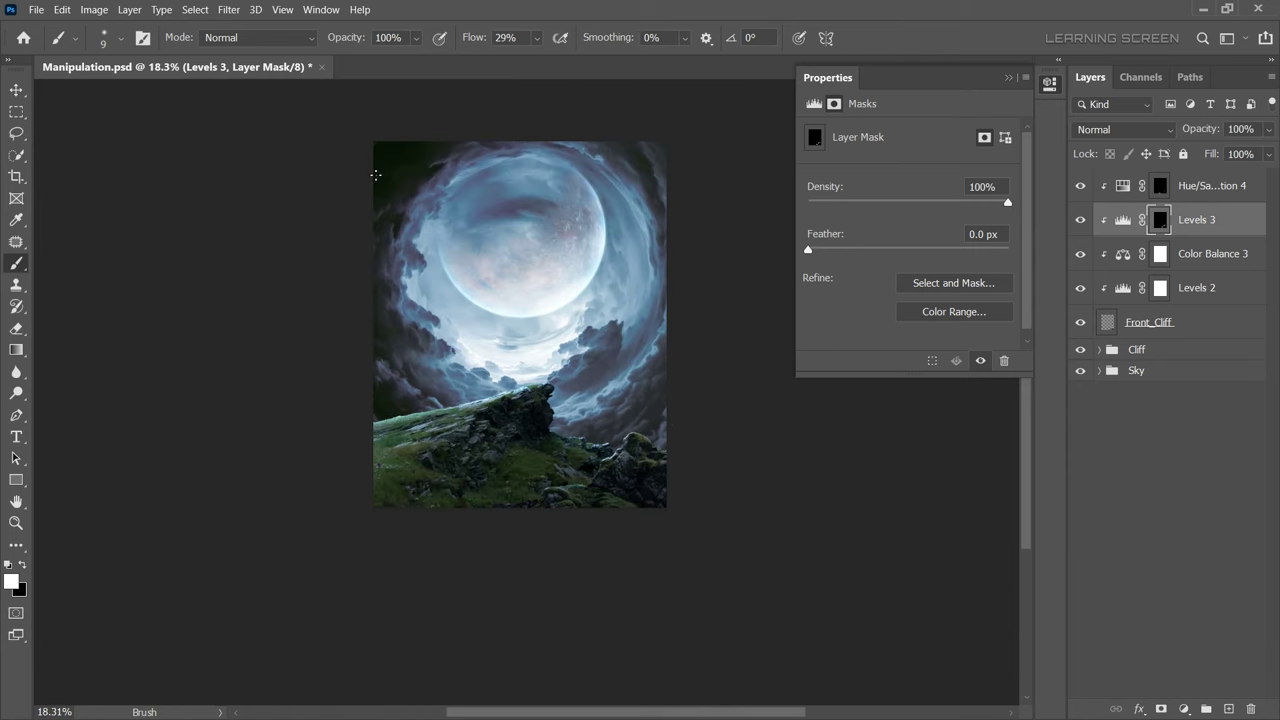
left_click(17, 90)
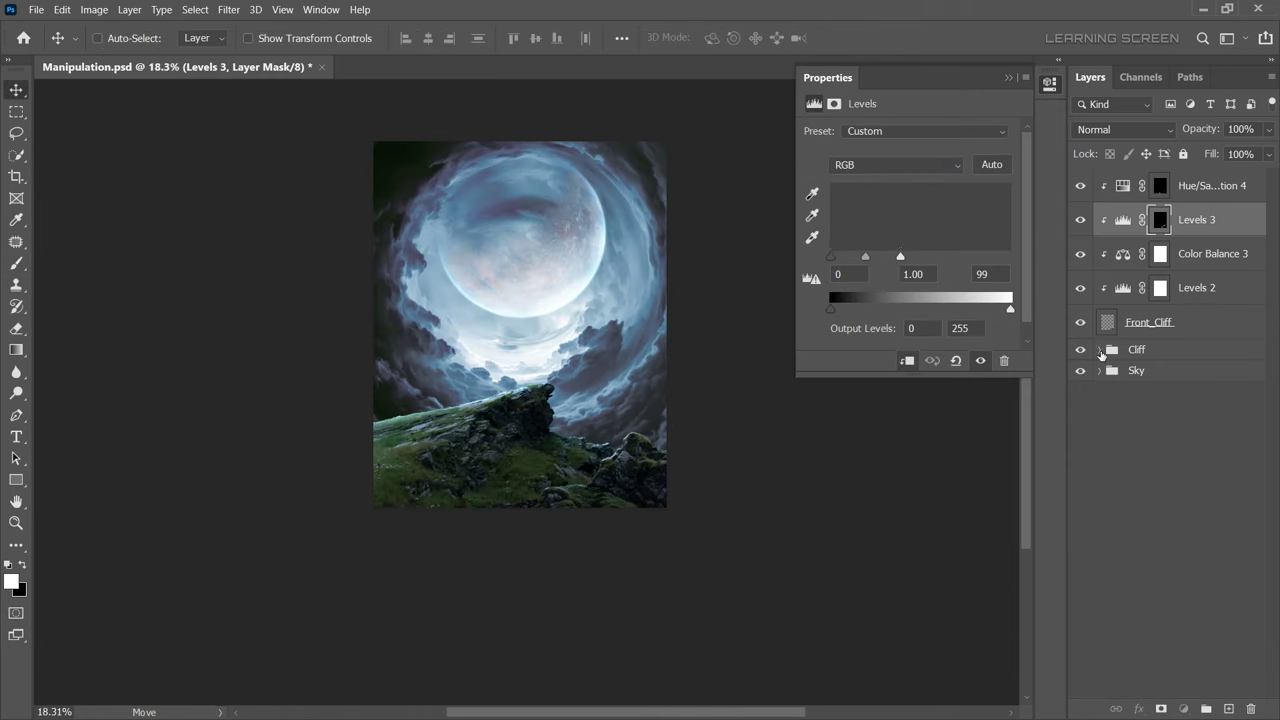
Move Front_Cliff and its adjustment layers up to Hue/Saturation 4 into the Cliff group
left_click(1099, 349)
left_click(1195, 330)
left_click(1221, 190, "shift")
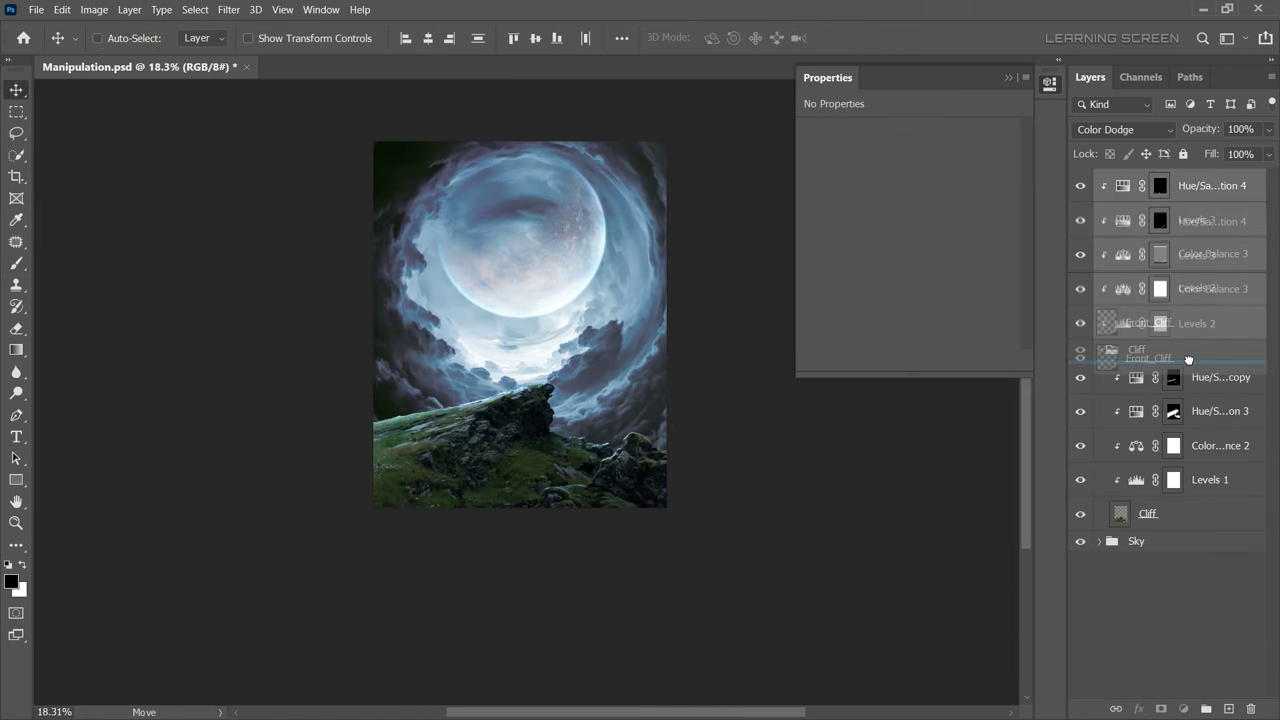
left_click_drag(1199, 297, 1190, 365)
Add an empty new layer above the Hue/Saturation copy layer
left_click(1107, 179)
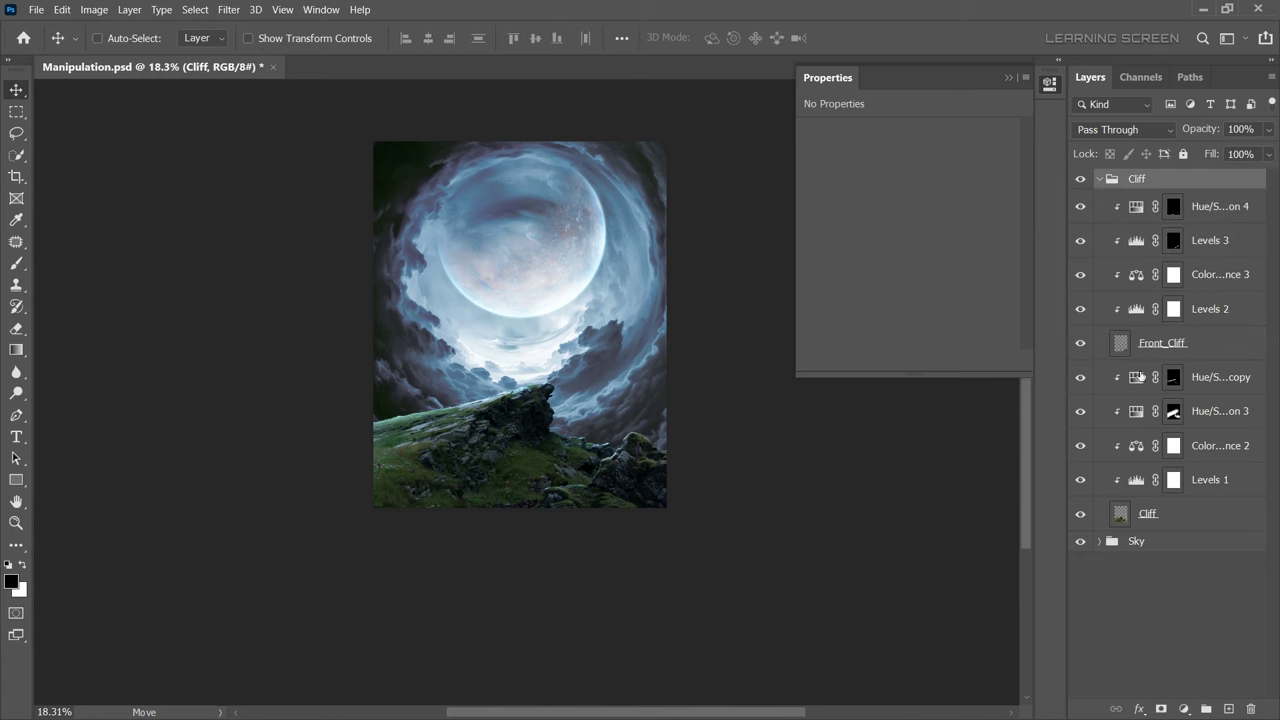
left_click(1168, 376)
left_click(1229, 709)
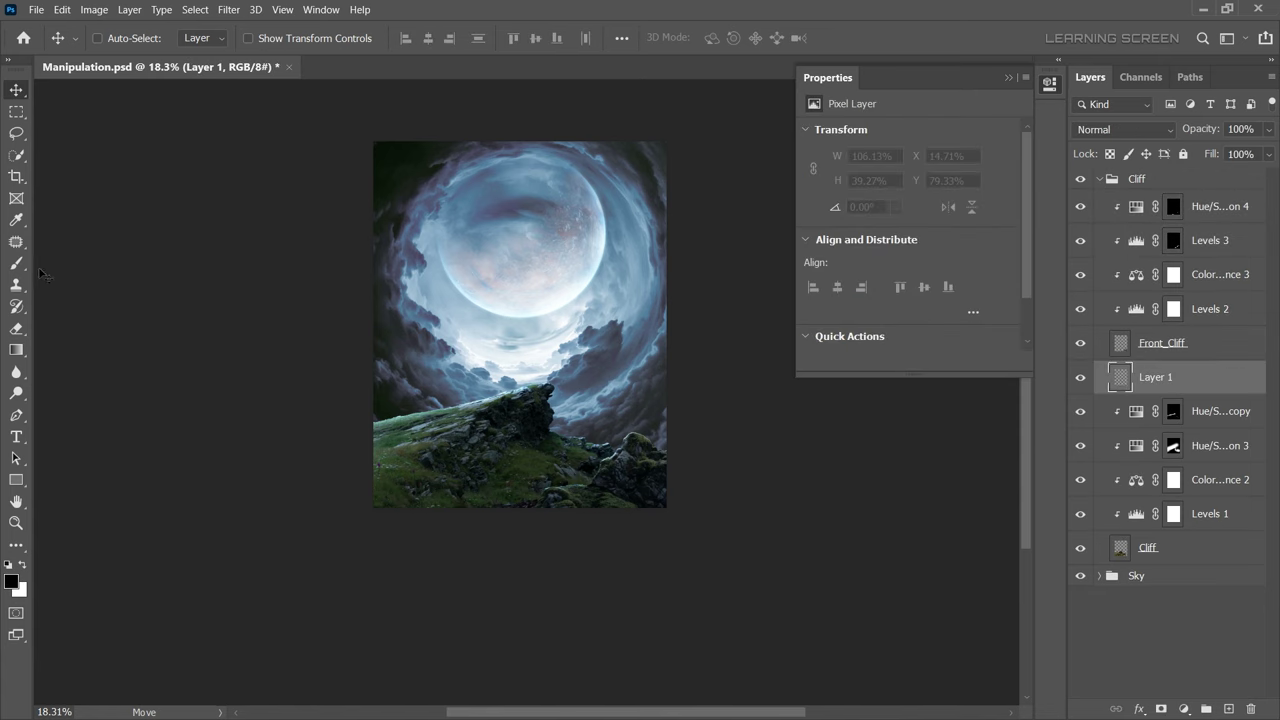
Switch to the Brush and set the foreground colour to light sky blue (#7ca6c0)
key("b")
left_click(1007, 80)
right_click(610, 325)
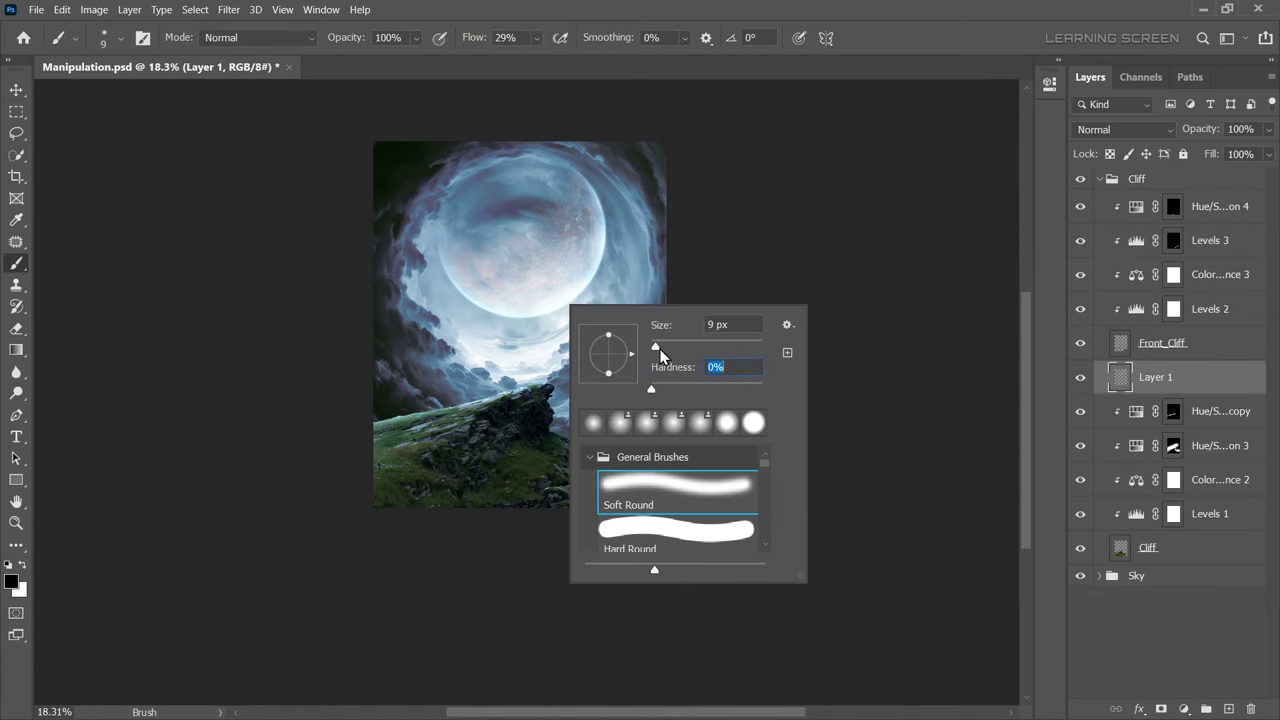
left_click(546, 63)
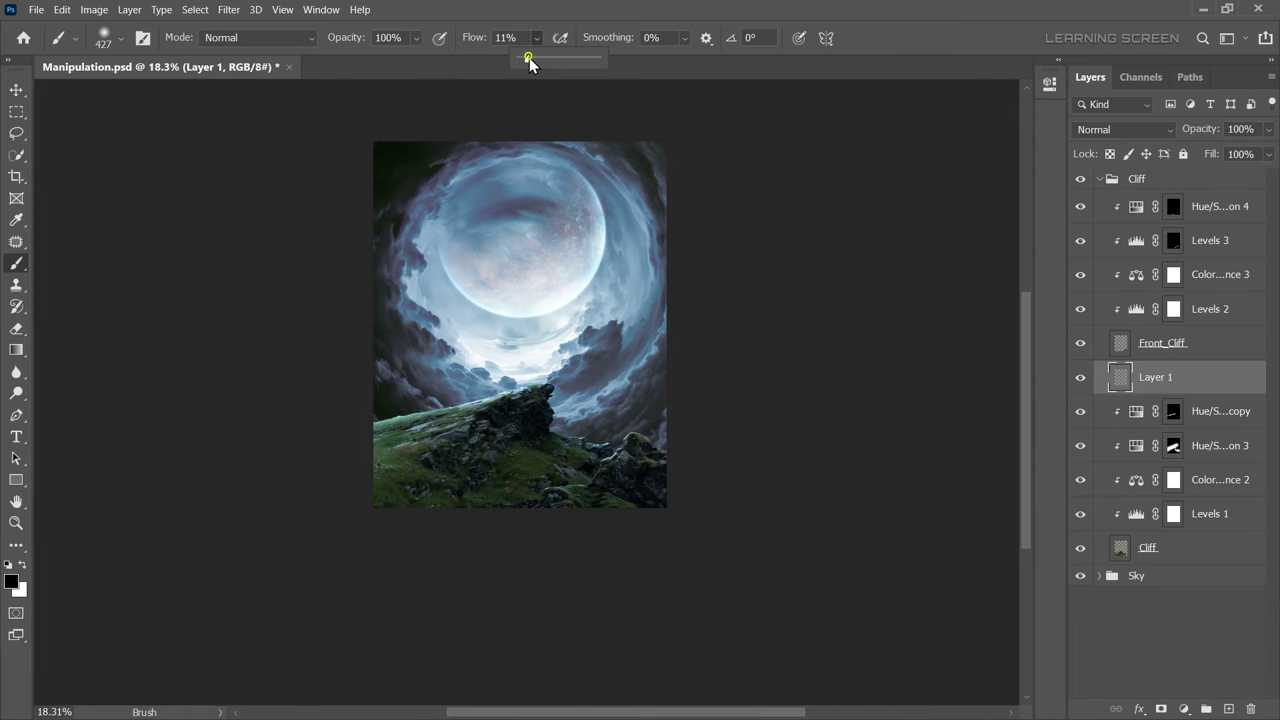
left_click(12, 580)
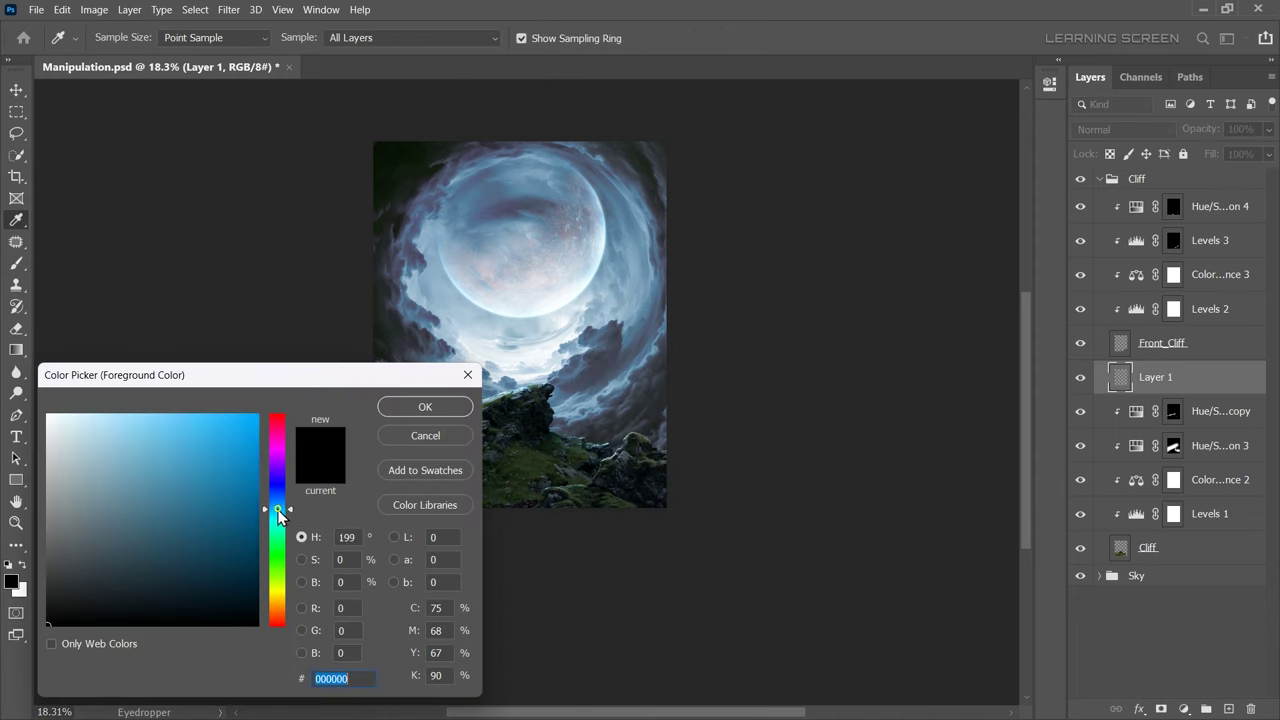
left_click_drag(278, 508, 279, 506)
left_click(127, 469)
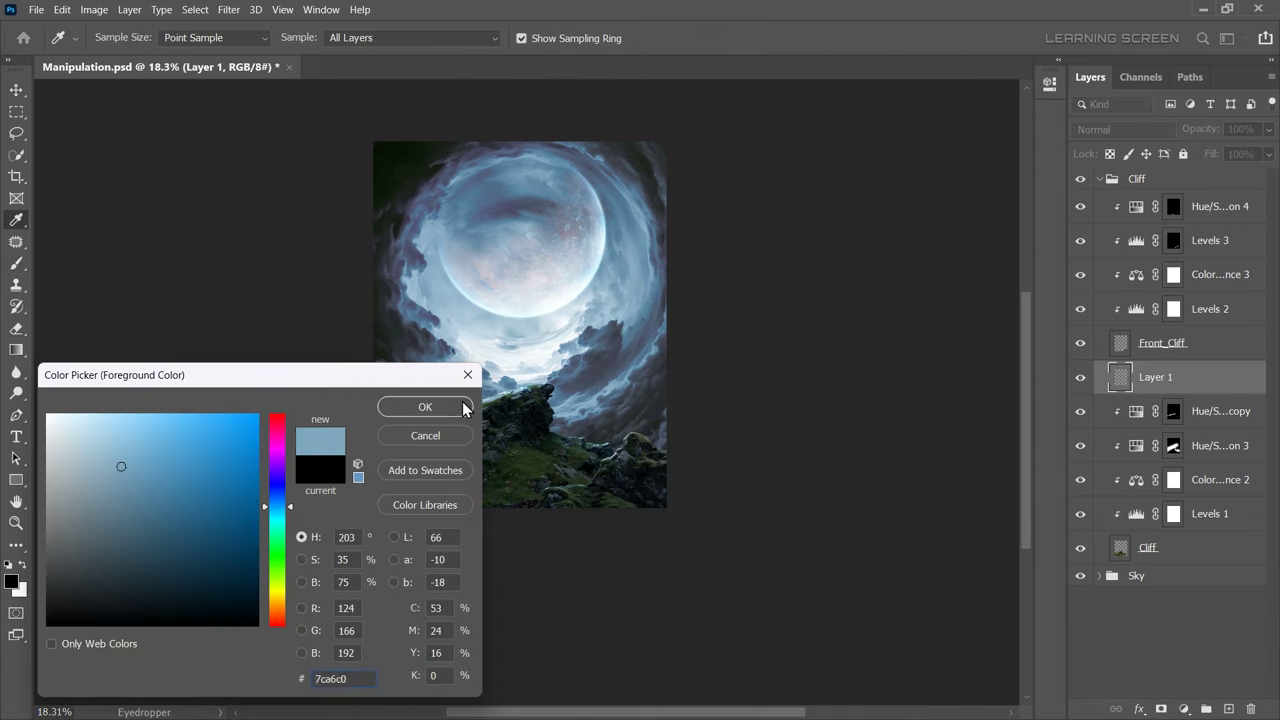
left_click(425, 407)
Try a test stroke on the cliff, undo it, and enlarge the brush
left_click_drag(470, 430, 620, 450)
key("ctrl+z")
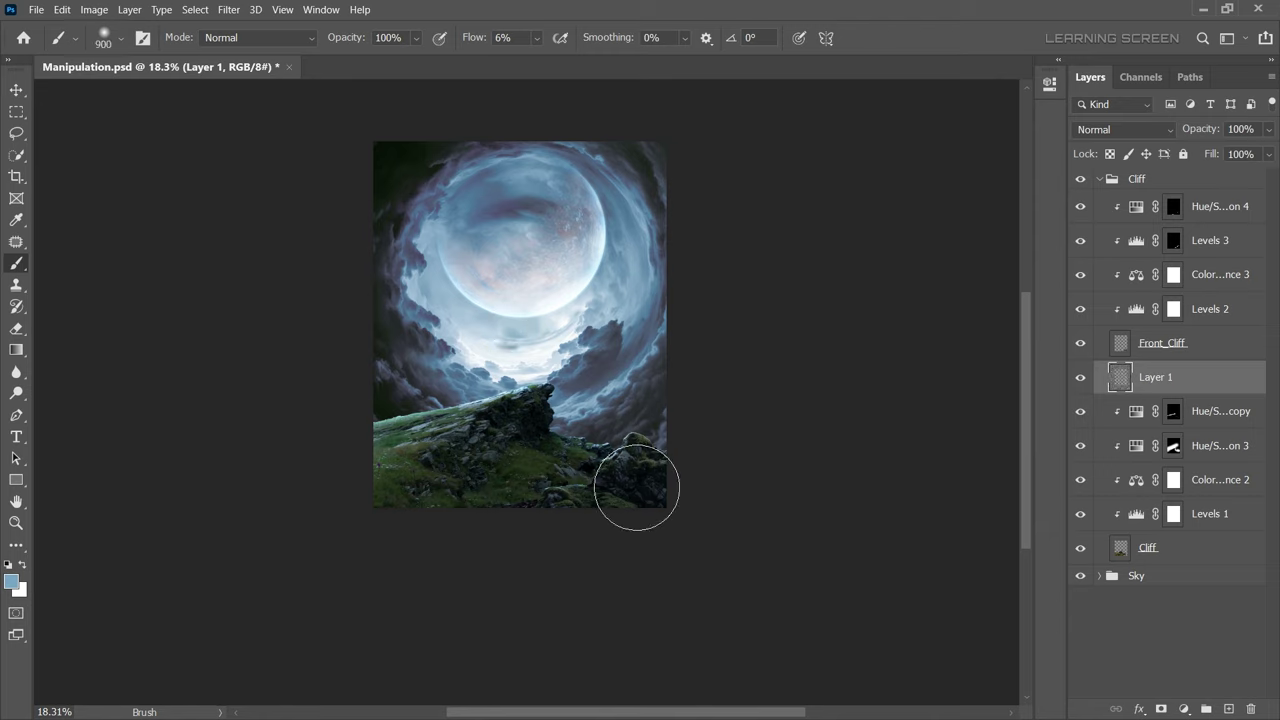
key("bracketright")
key("bracketright")
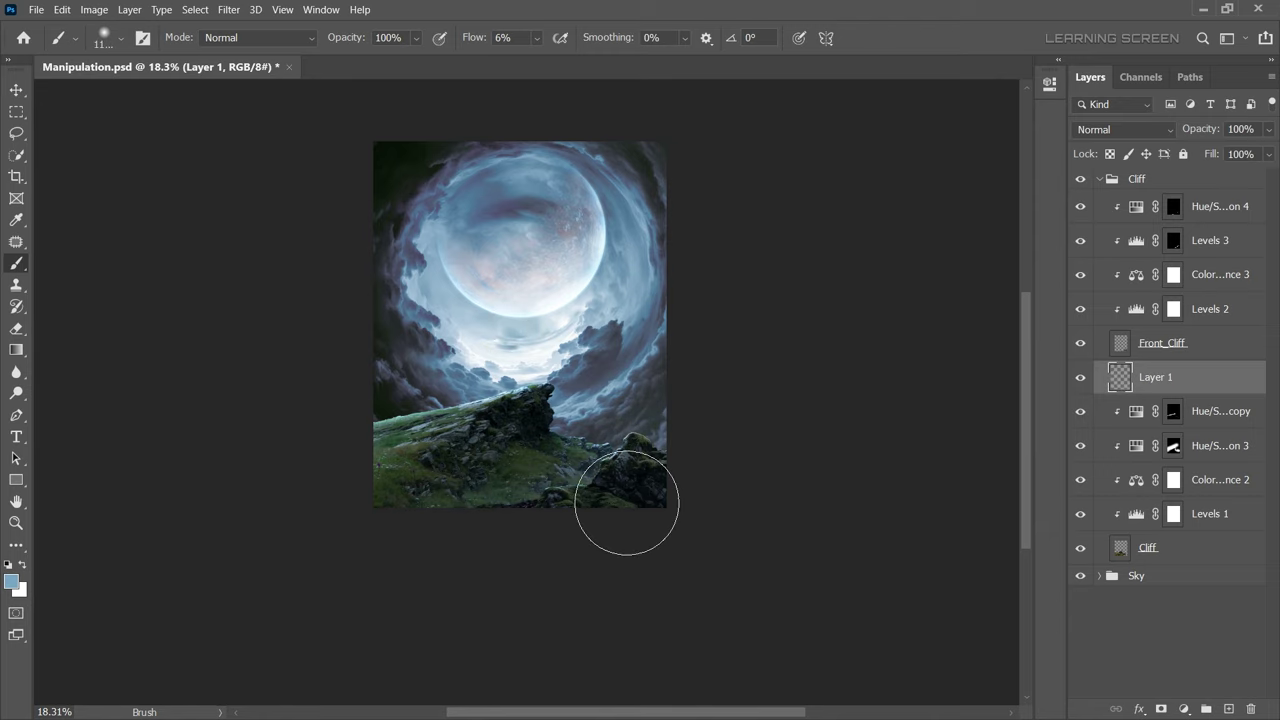
scroll(680, 470, "down", 3)
scroll(700, 450, "up", 2)
scroll(670, 457, "up", 2)
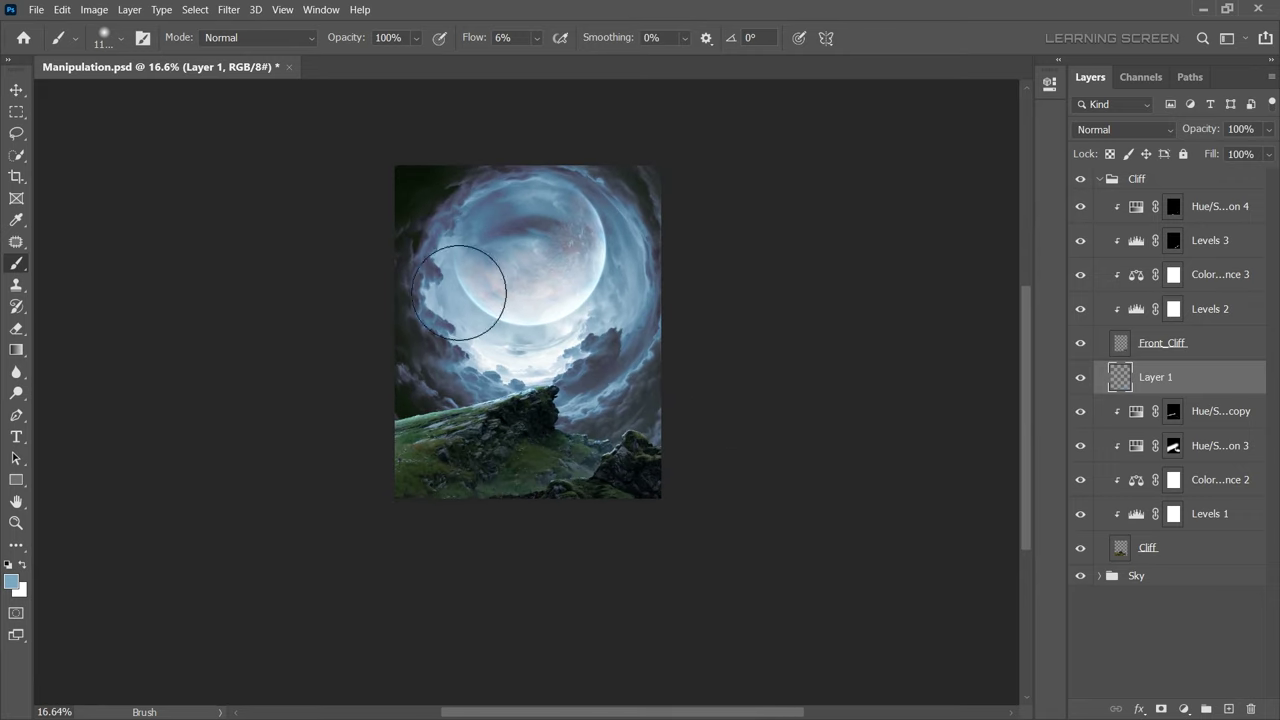
Apply a 3.0-pixel Gaussian Blur to the Front_Cliff rock layer
left_click(19, 100)
scroll(560, 440, "up", 5)
scroll(520, 405, "down", 2)
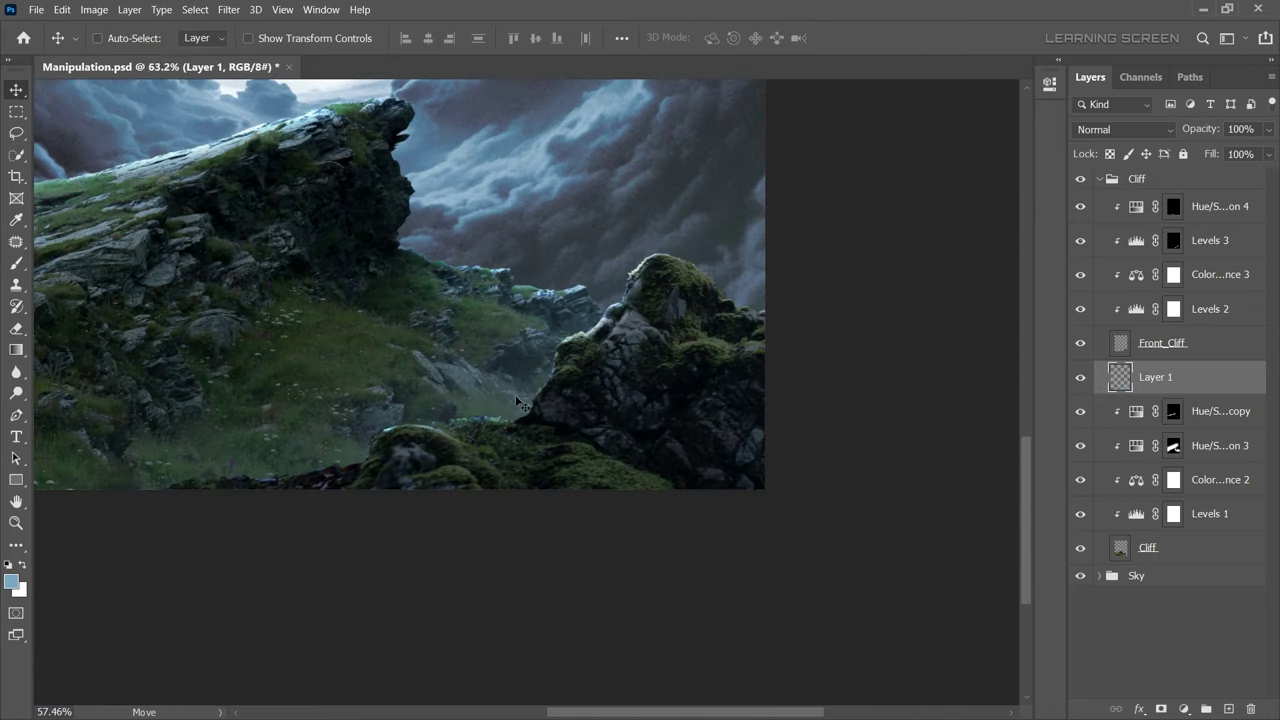
left_click(1135, 345)
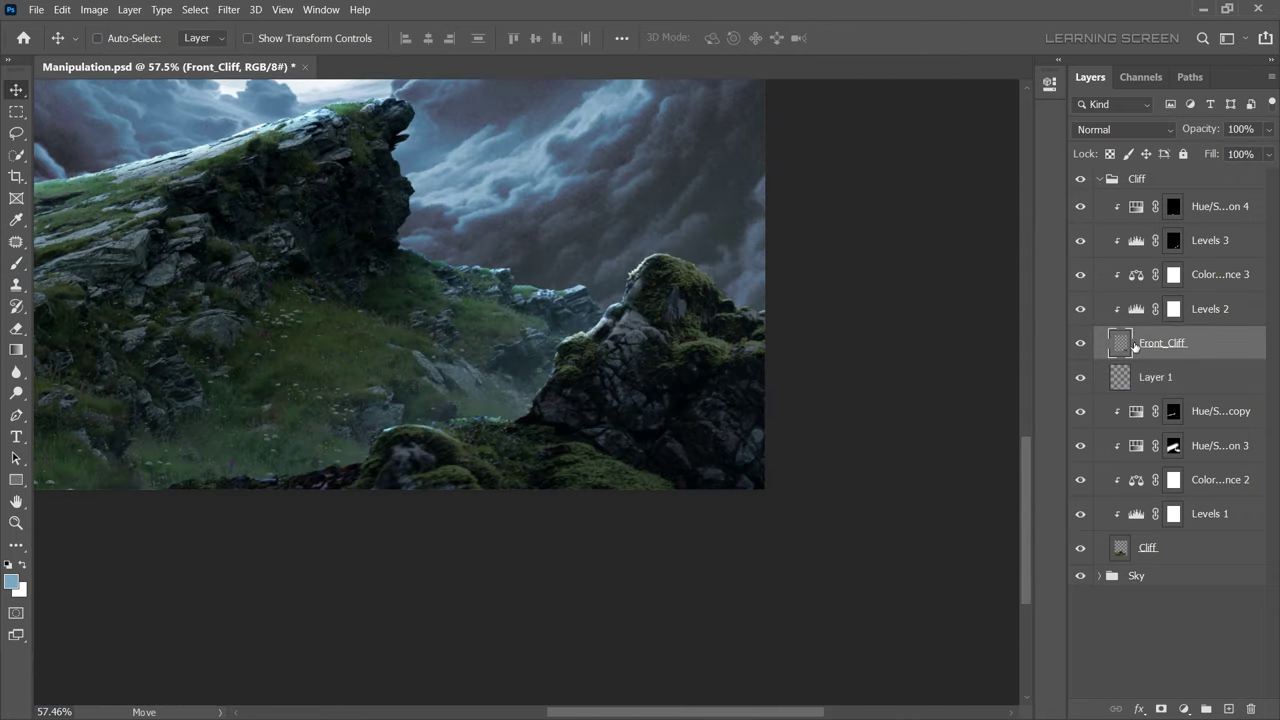
left_click(229, 10)
left_click(470, 250)
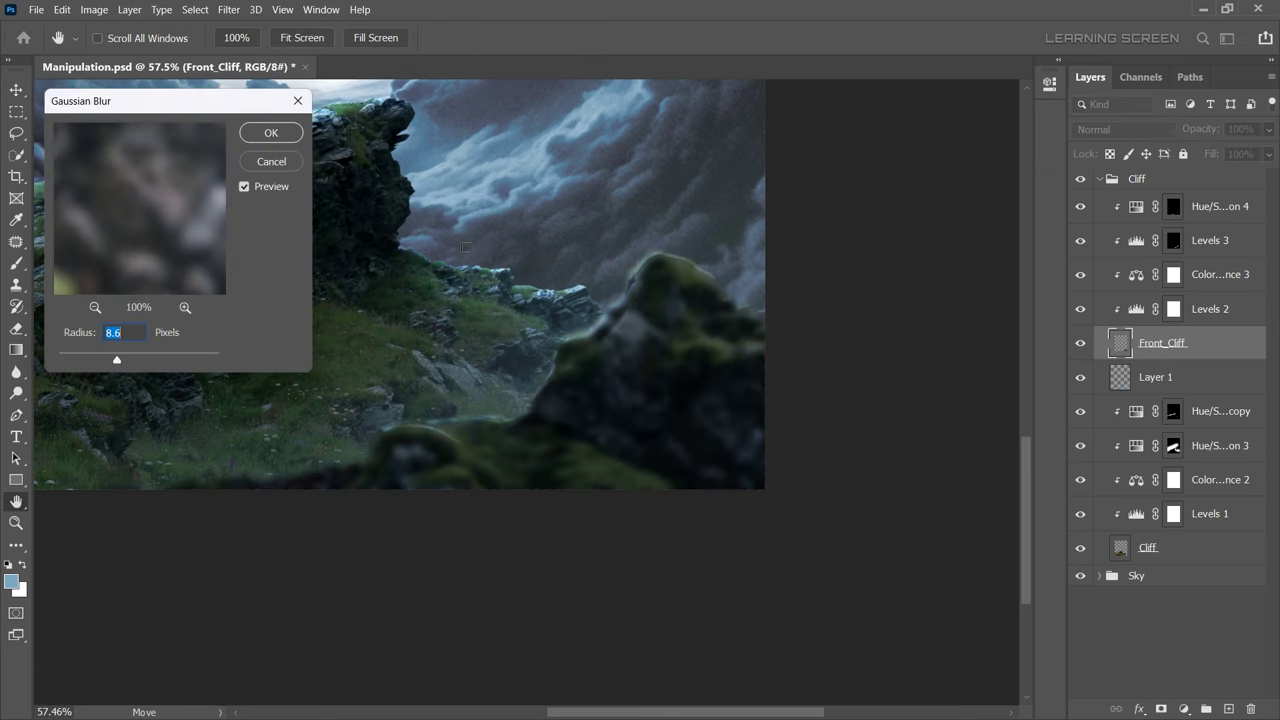
mouse_move(101, 365)
left_mouse_down()
mouse_move(64, 360)
mouse_move(85, 358)
left_mouse_up()
left_click(245, 187)
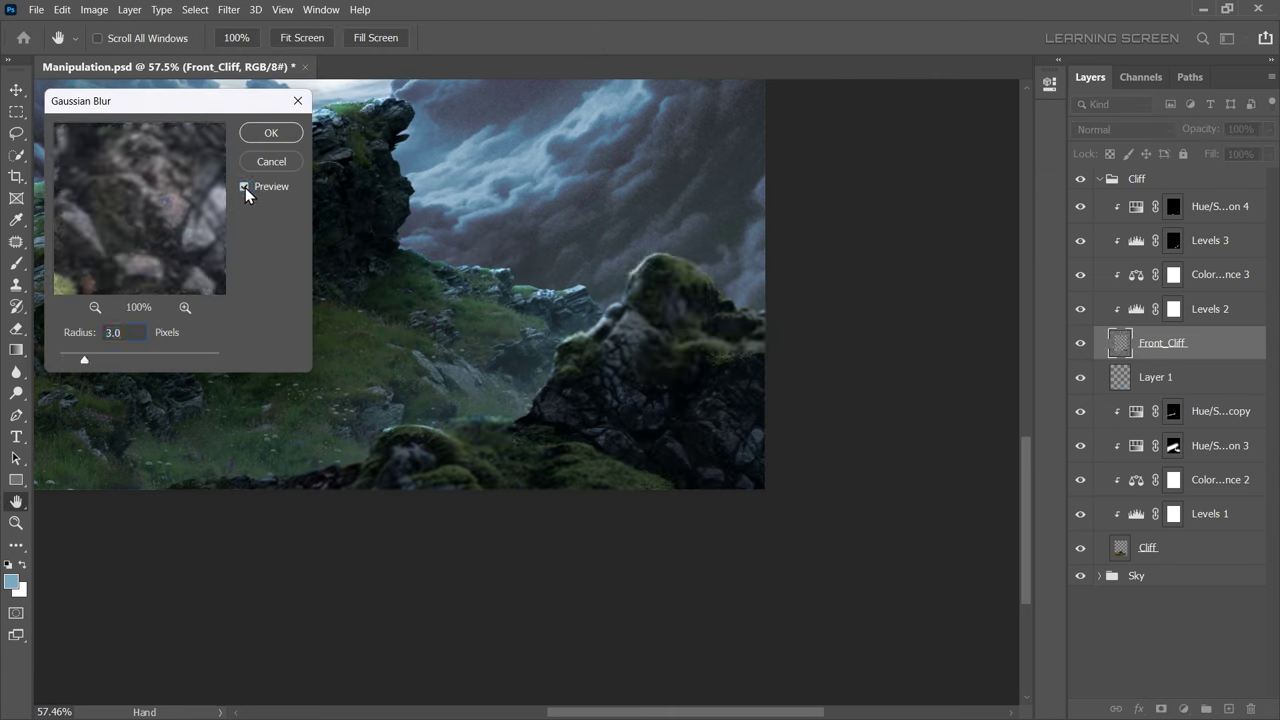
key("Return")
scroll(535, 365, "down", 4)
scroll(524, 346, "up", 5)
Set up a 19-pixel brush at 100% flow on the Hue/Saturation 4 mask
scroll(524, 346, "up", 1)
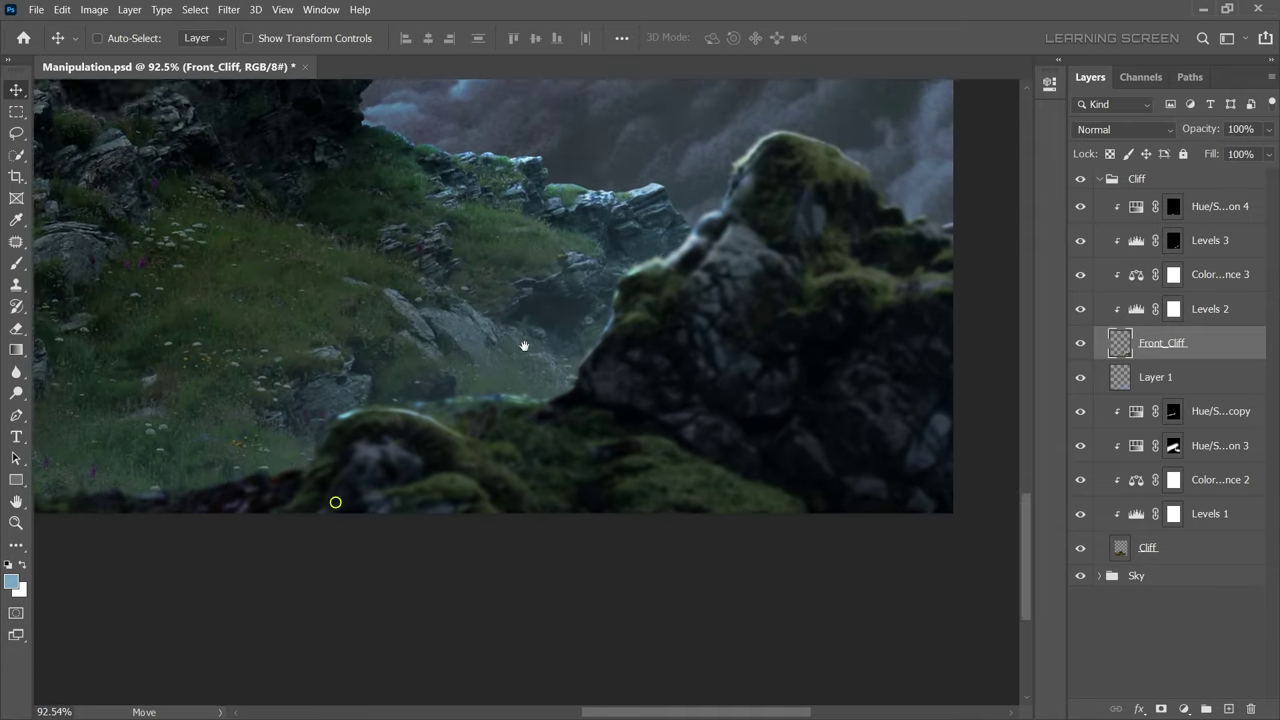
scroll(524, 346, "up", 3)
left_click(1173, 206)
scroll(375, 380, "up", 2)
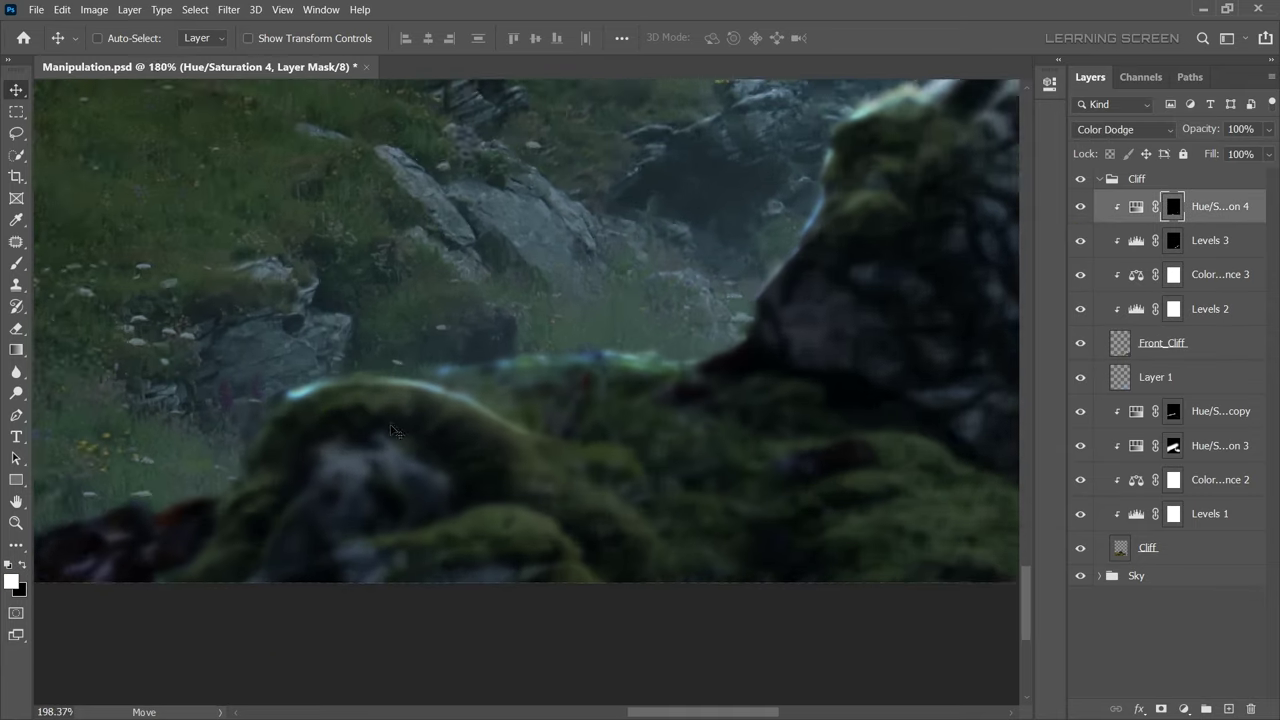
scroll(375, 380, "up", 2)
key("b")
right_click(375, 377)
left_click_drag(410, 401, 412, 401)
key("Return")
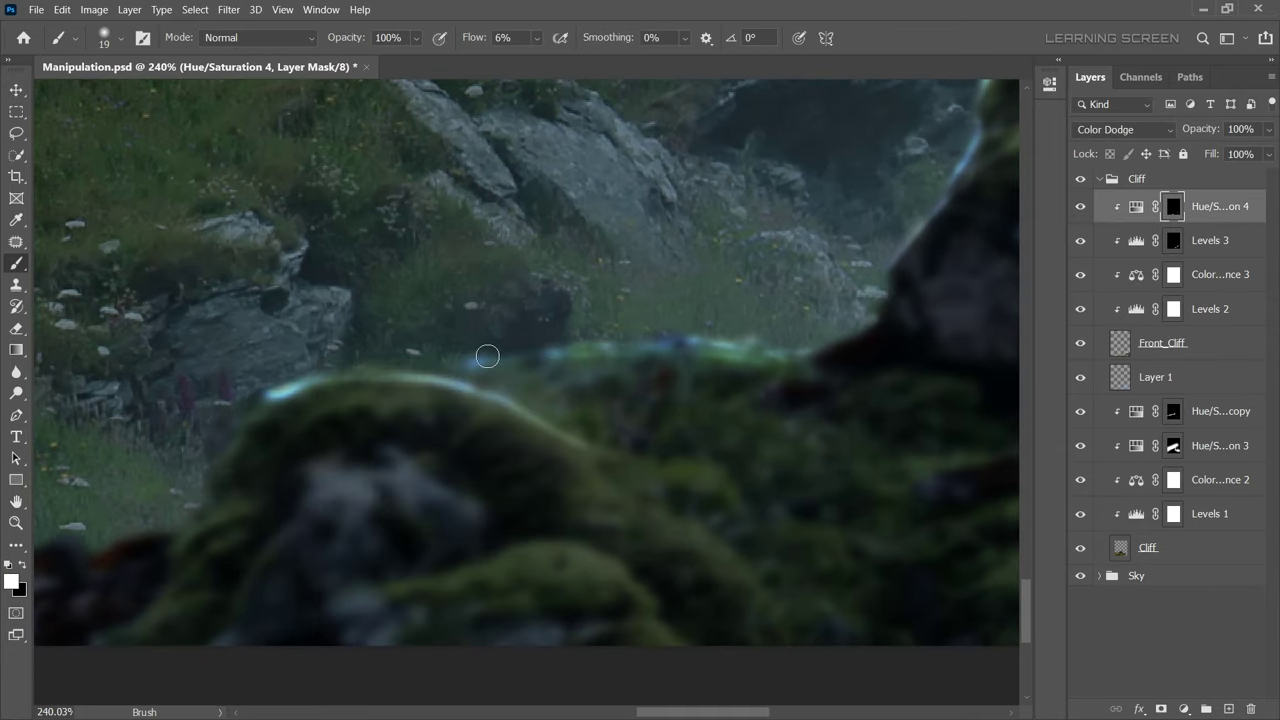
left_click_drag(537, 37, 776, 103)
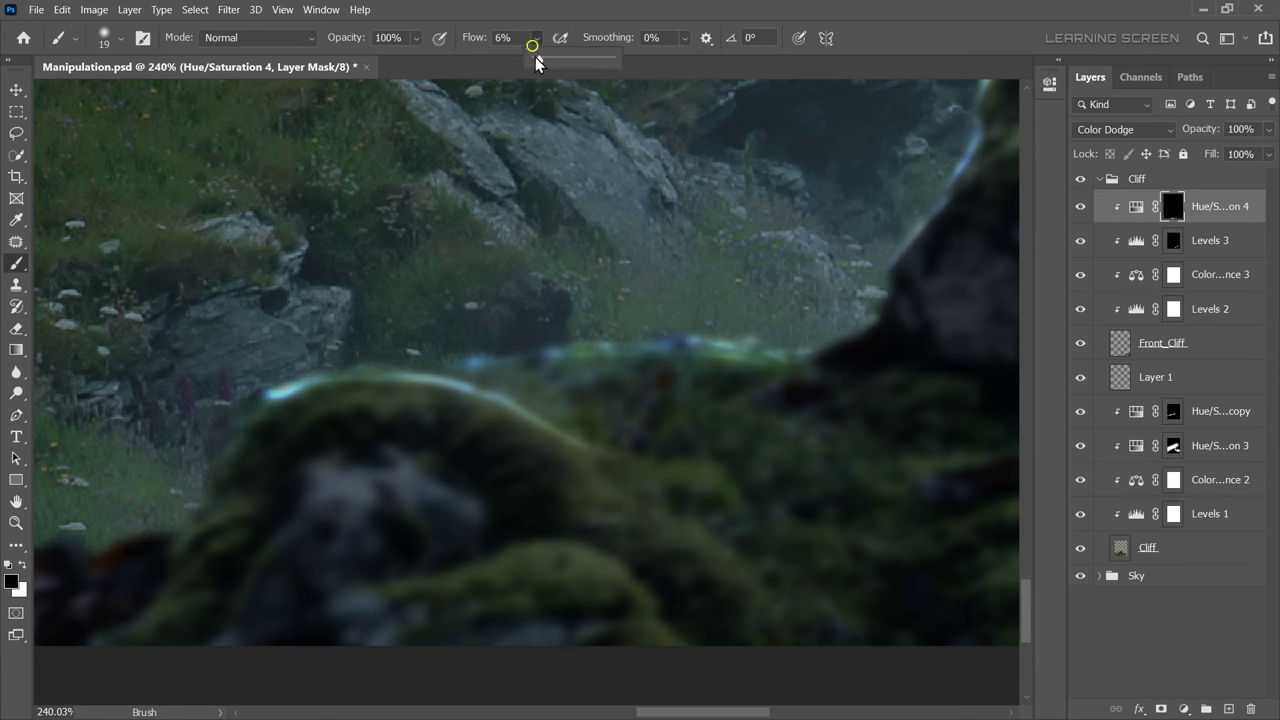
Paint white on the Levels 3 mask along the foreground rock's glowing rim
scroll(345, 388, "down", 2)
scroll(718, 199, "up", 1)
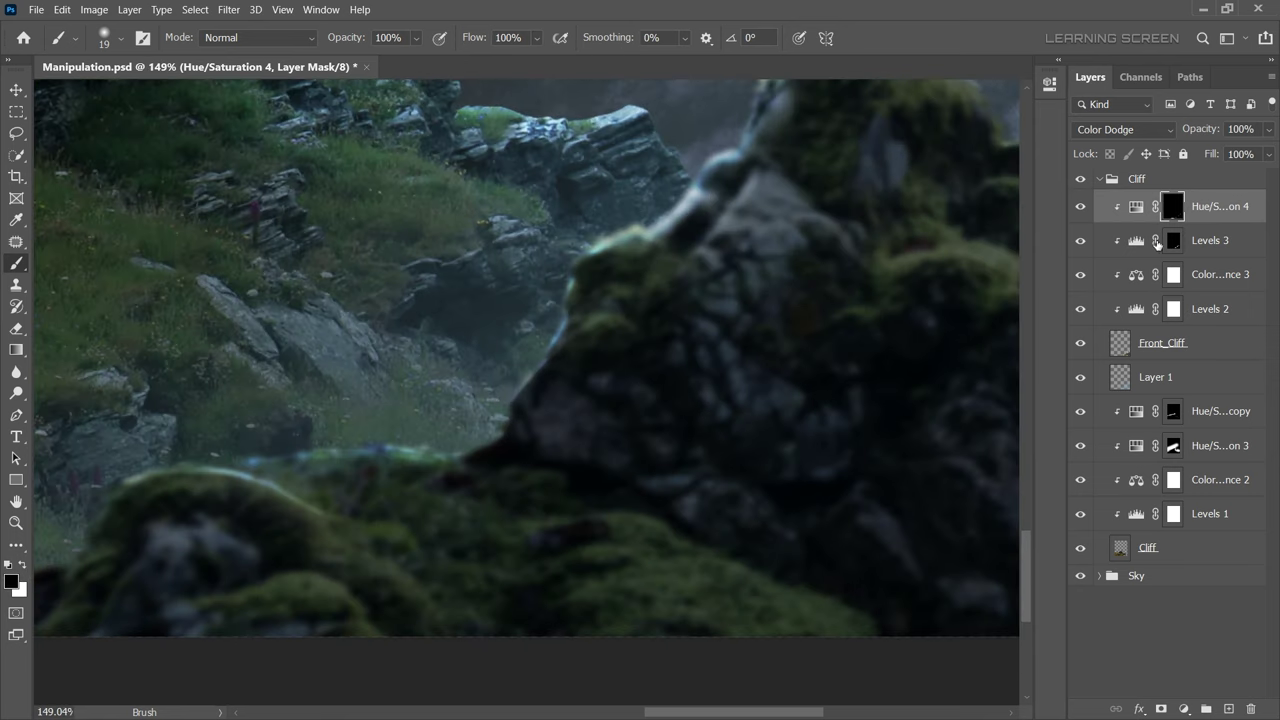
left_click(1173, 240)
key("x")
scroll(329, 416, "up", 1)
scroll(329, 416, "up", 1)
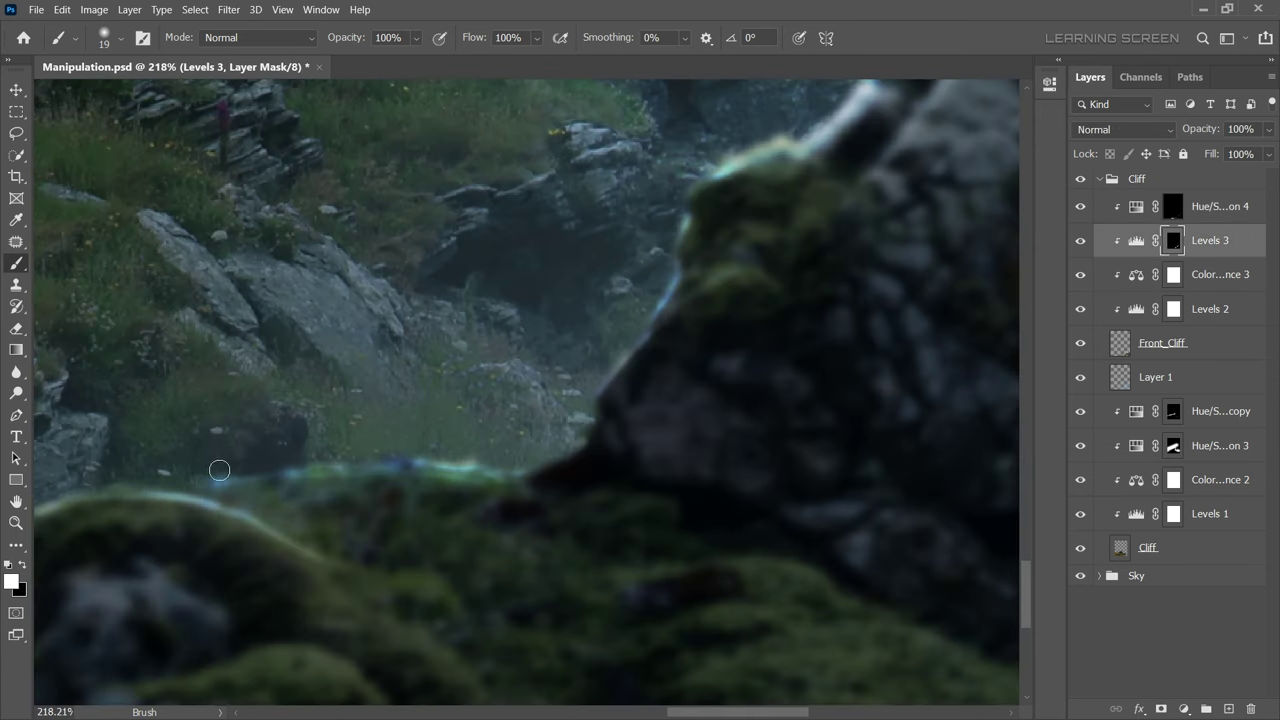
scroll(360, 430, "down", 1)
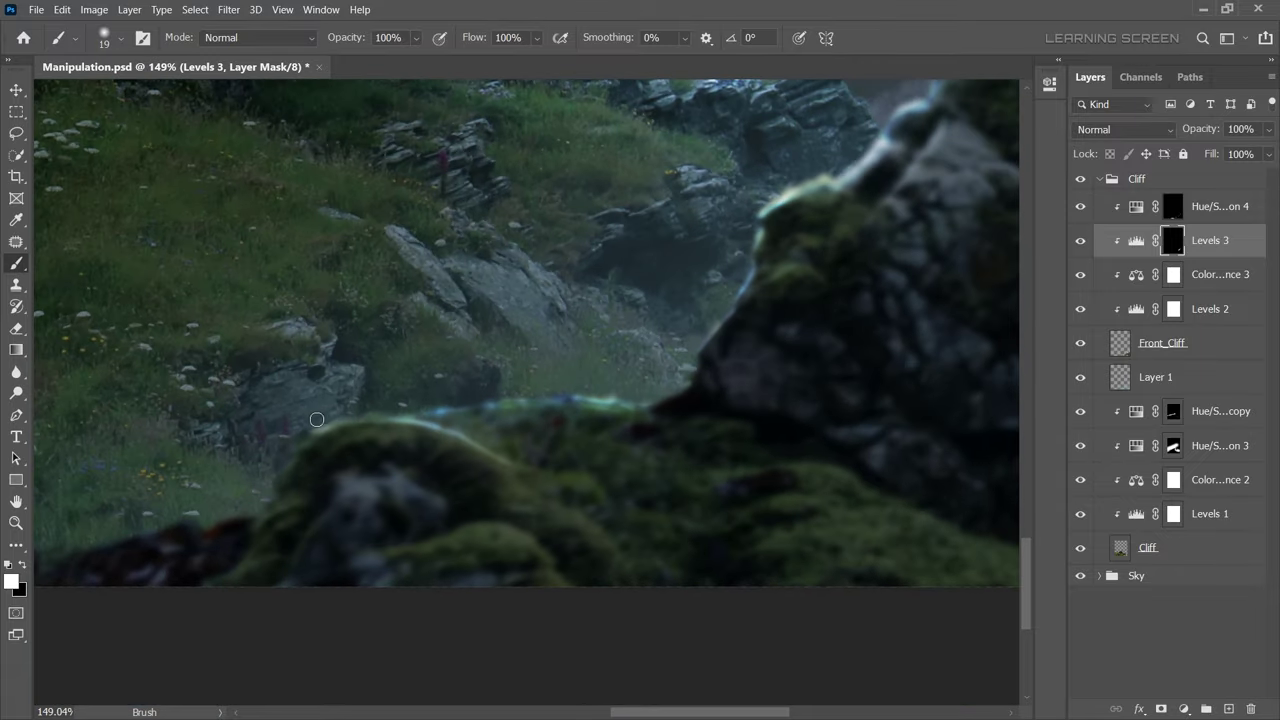
key("ctrl+z")
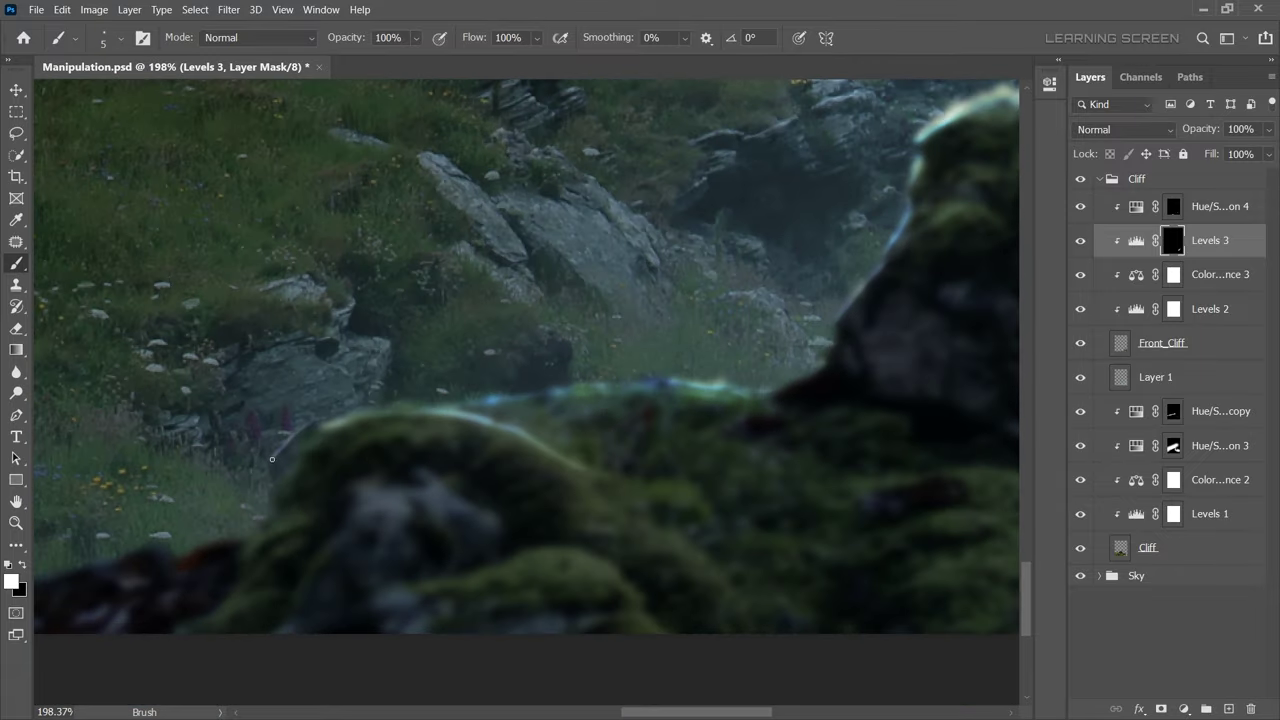
left_click_drag(215, 544, 275, 480)
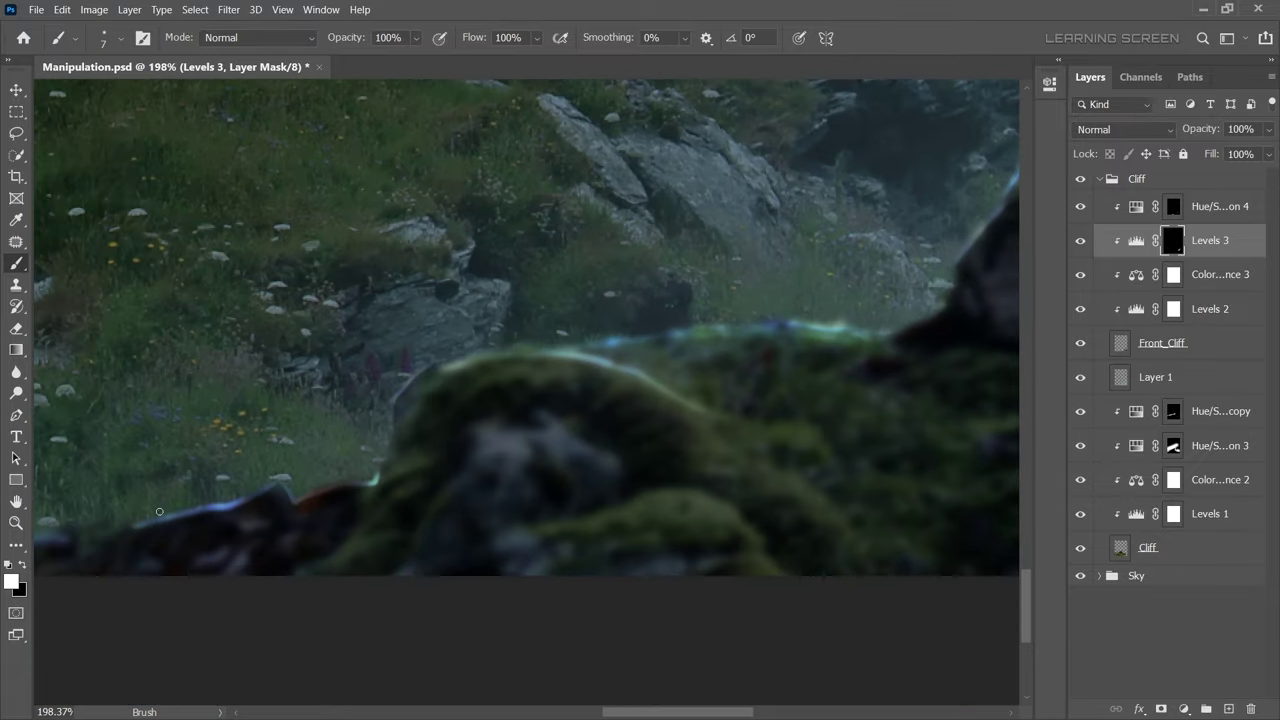
left_click_drag(159, 512, 384, 389)
scroll(79, 402, "down", 5)
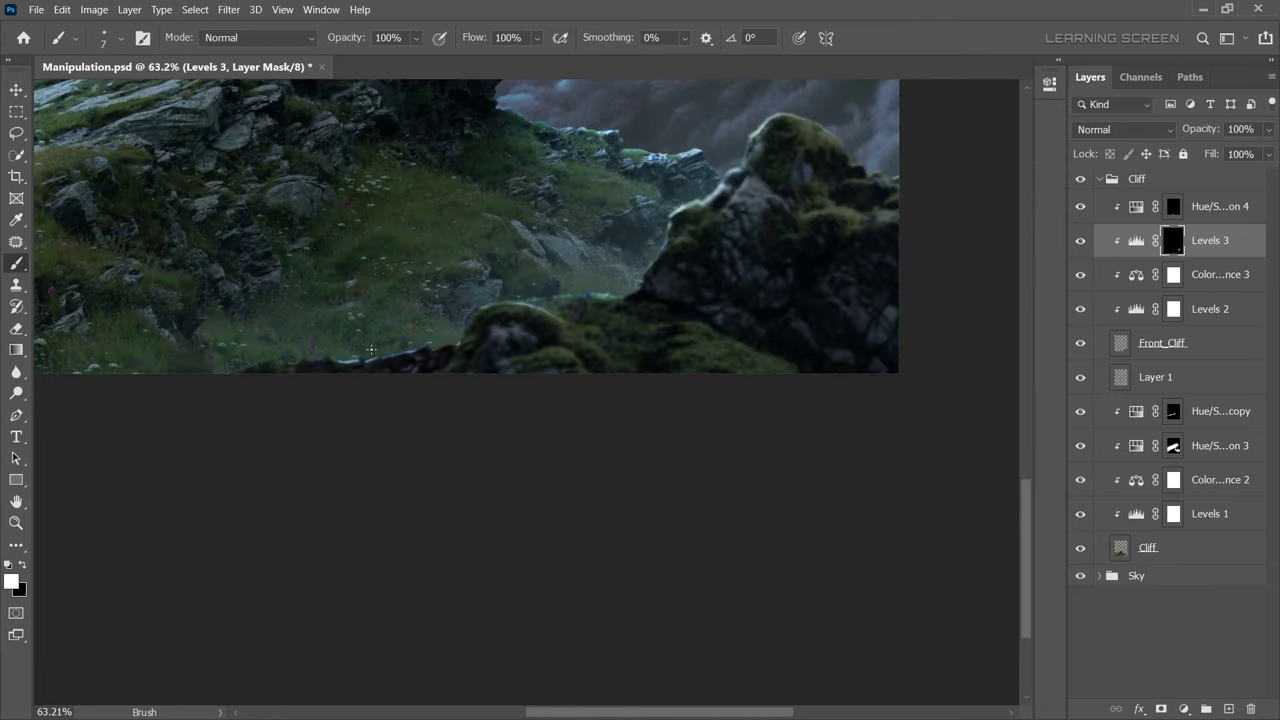
scroll(420, 354, "up", 5)
scroll(302, 376, "down", 3)
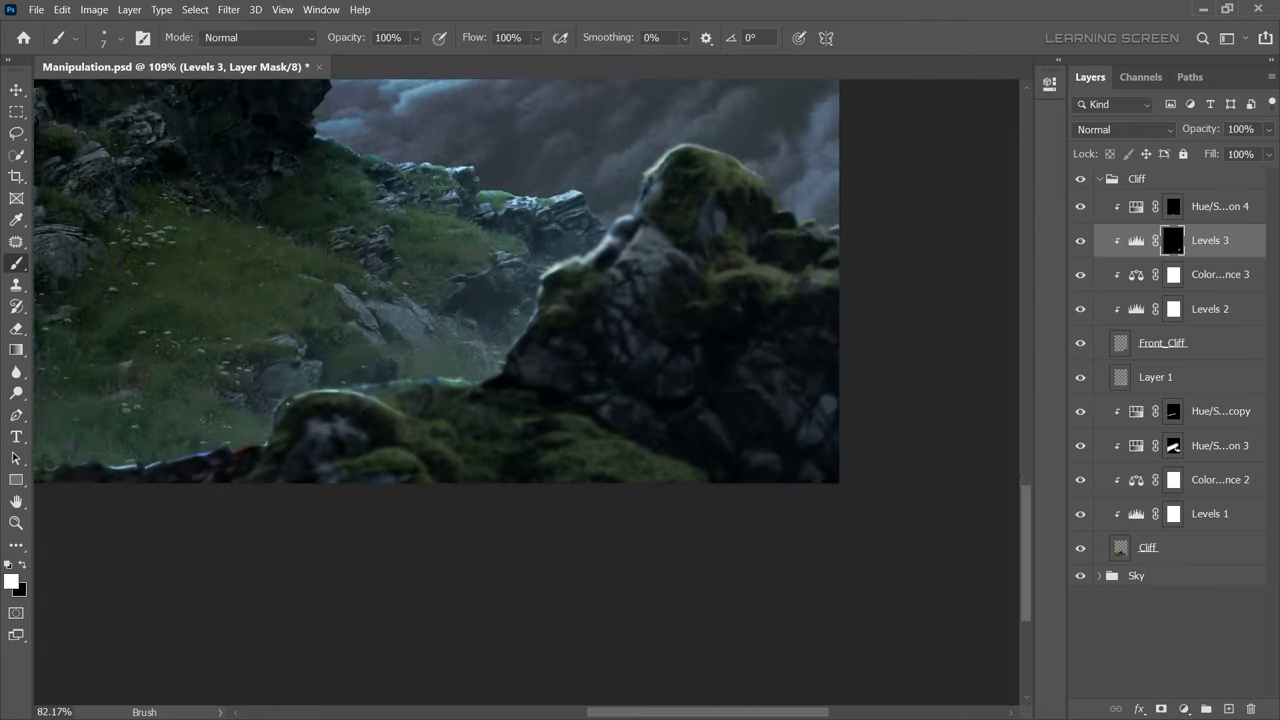
scroll(488, 347, "up", 3)
scroll(442, 427, "down", 2)
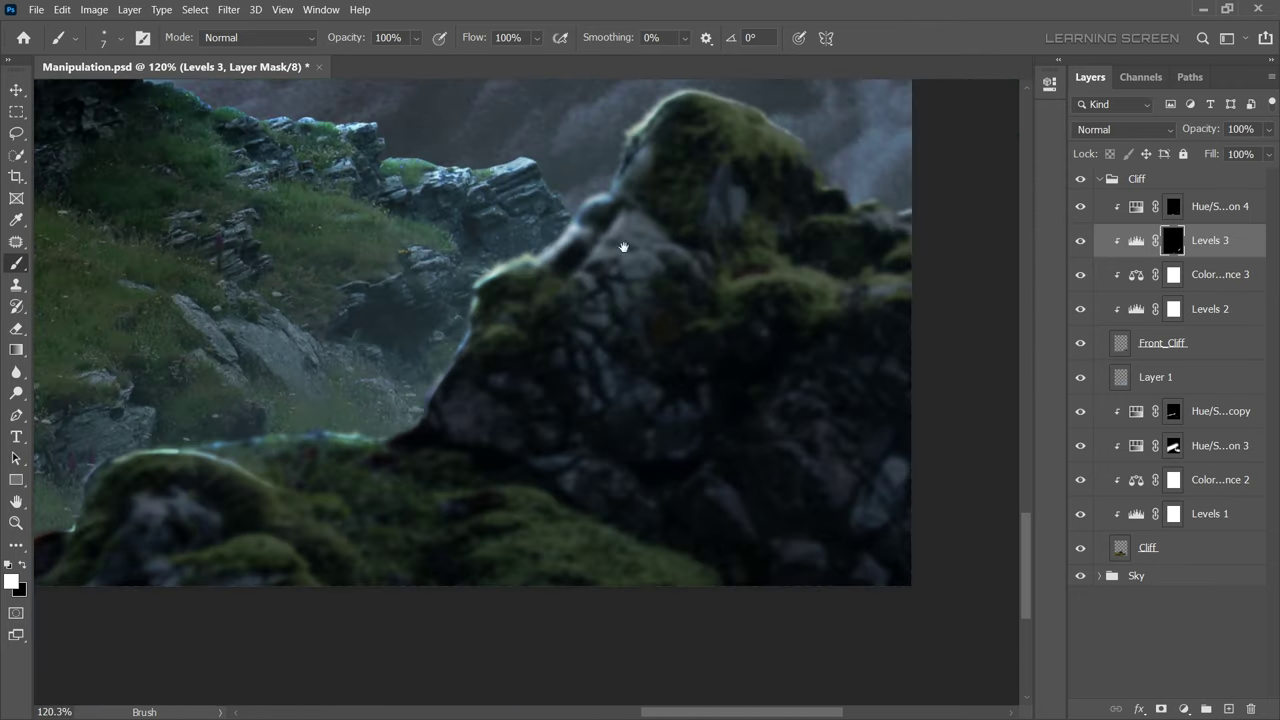
scroll(442, 427, "down", 1)
scroll(435, 410, "up", 1)
scroll(429, 394, "up", 3)
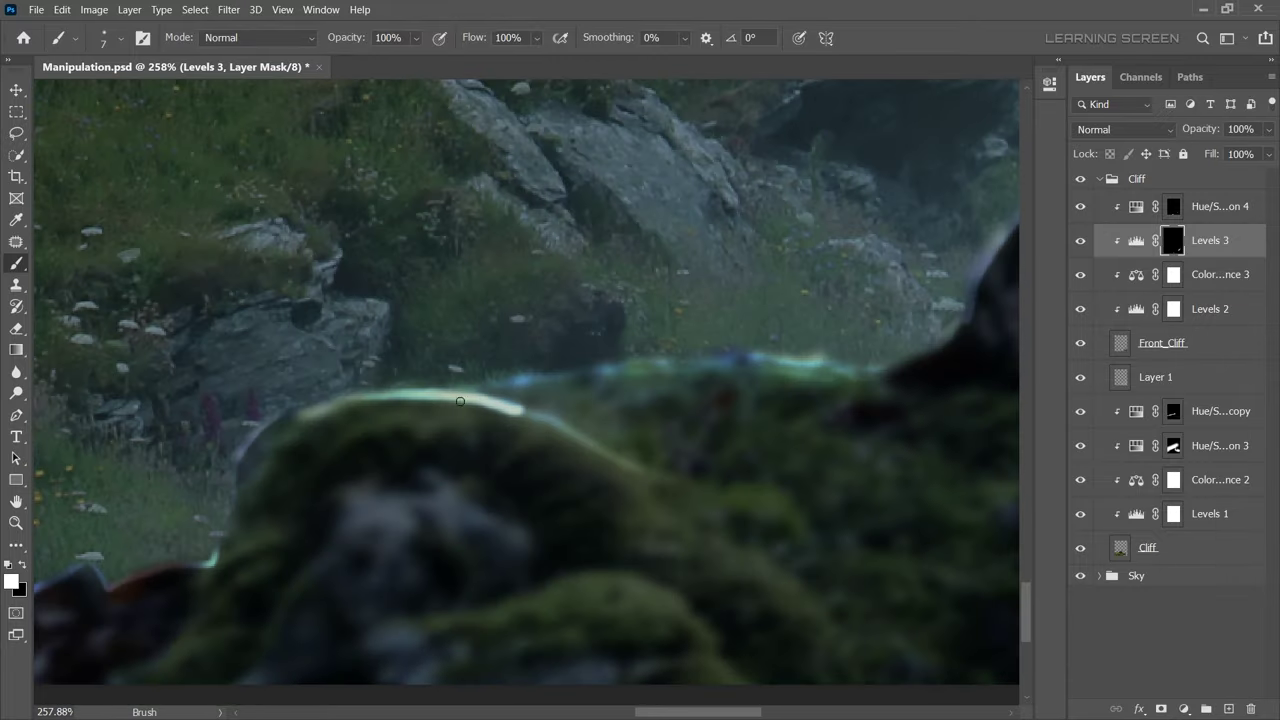
Smooth the rock's rim edge with the Blur tool, adjusting its brush size
left_click(18, 374)
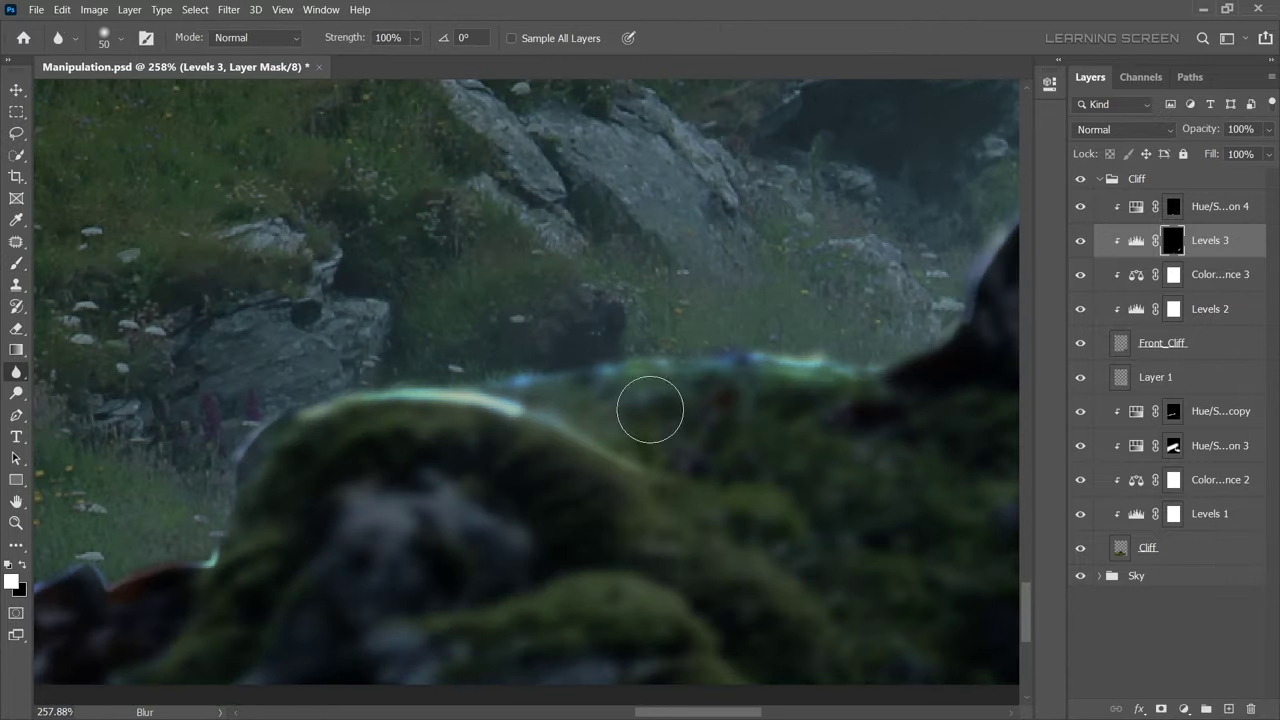
scroll(389, 519, "down", 2)
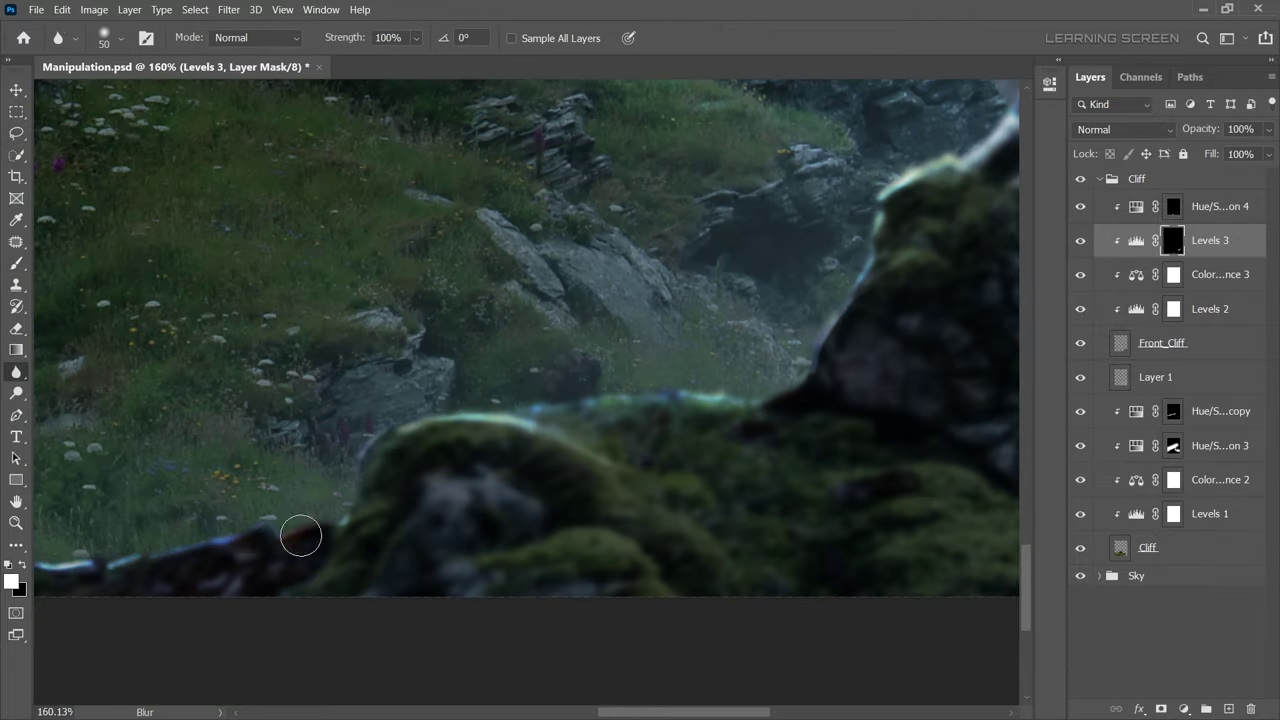
scroll(300, 537, "down", 1)
scroll(471, 406, "down", 1)
key("]")
key("]")
key("]")
scroll(657, 386, "down", 1)
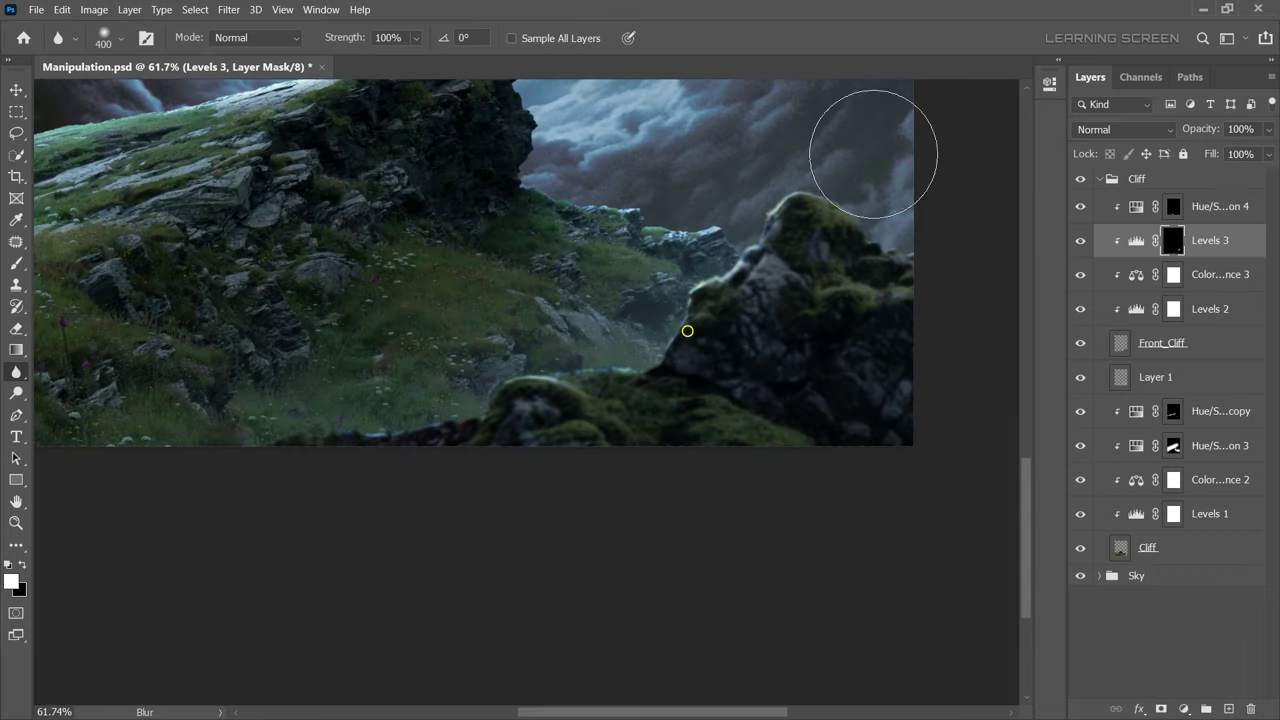
scroll(640, 370, "up", 2)
key("[")
key("[")
key("[")
key("[")
key("[")
key("[")
key("[")
key("[")
scroll(300, 480, "up", 3)
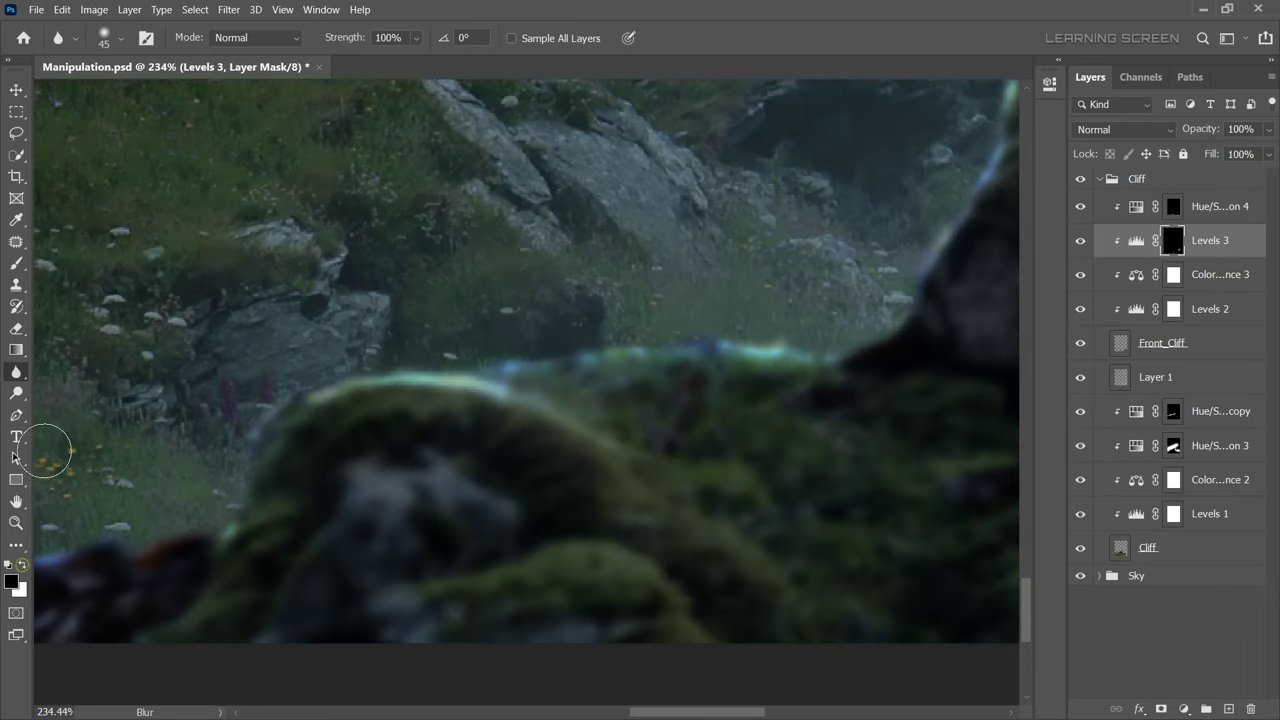
Return to a slightly larger mask brush and review the softened rock edge
key("b")
key("bracketright")
scroll(560, 440, "down", 1)
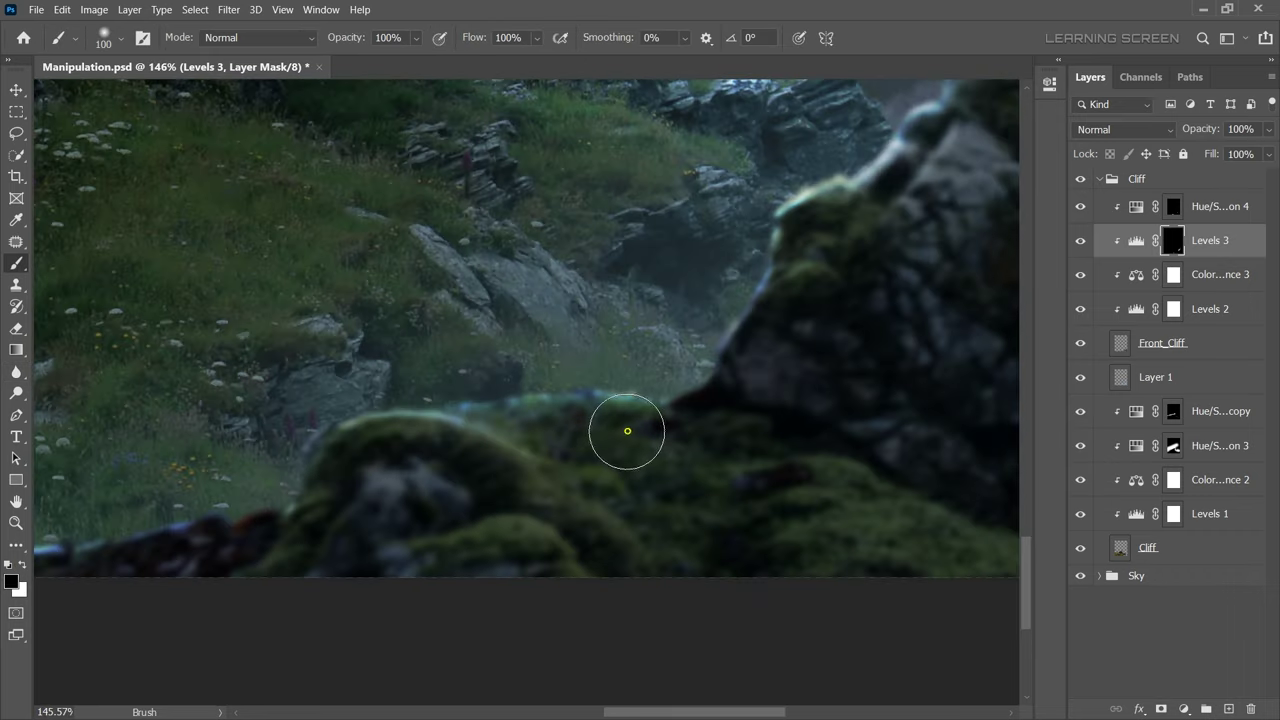
scroll(697, 330, "down", 1)
scroll(700, 390, "down", 2)
scroll(650, 455, "down", 3)
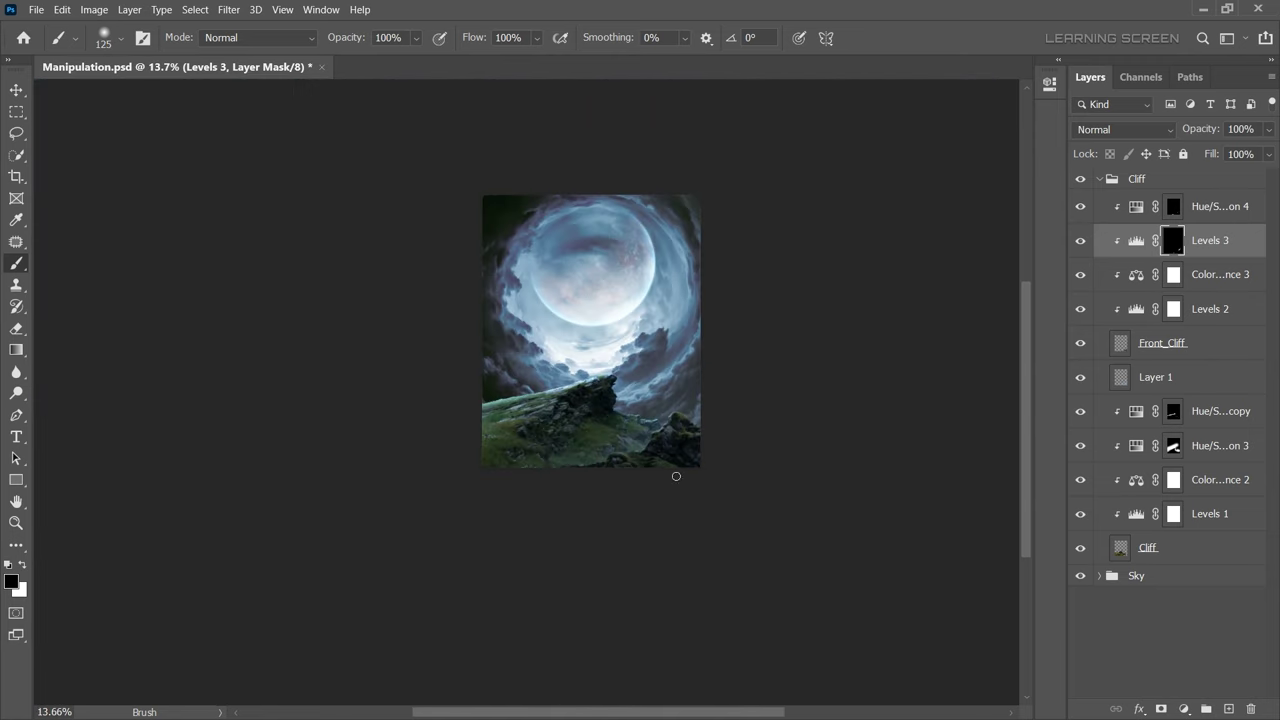
left_click(26, 93)
Collapse the Cliff group and open Whale.png
left_click(1100, 180)
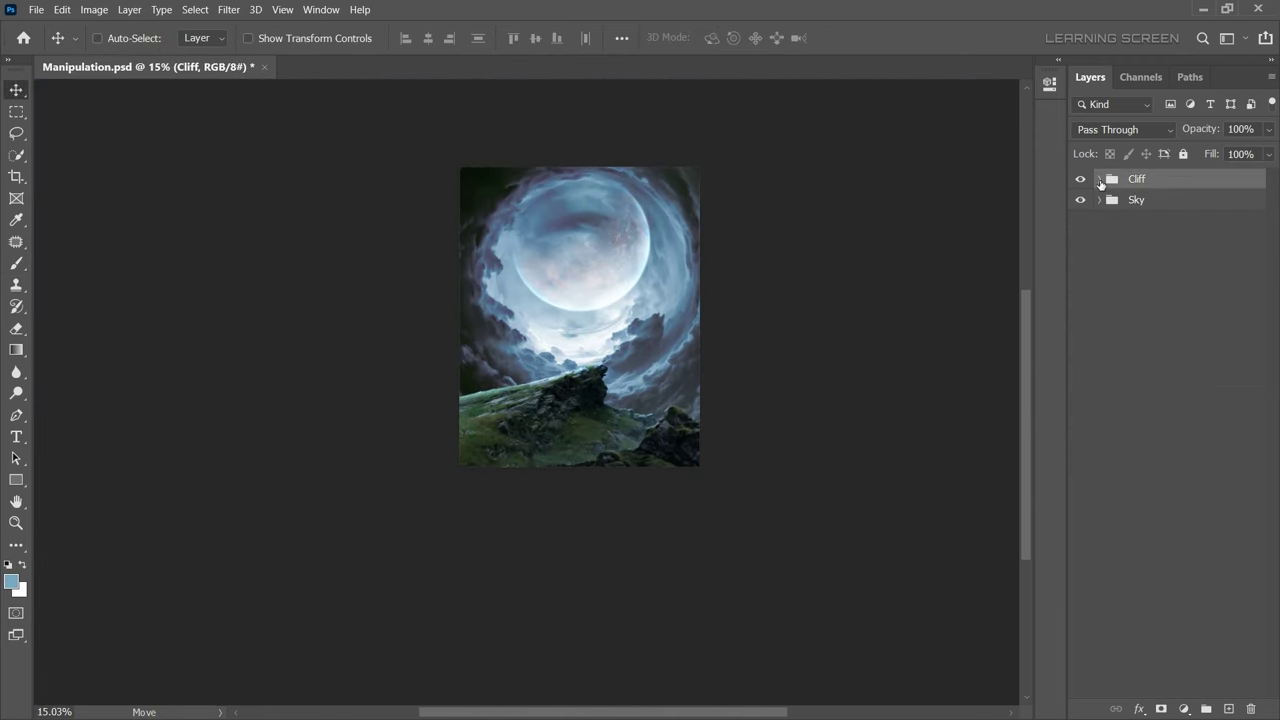
left_click(35, 9)
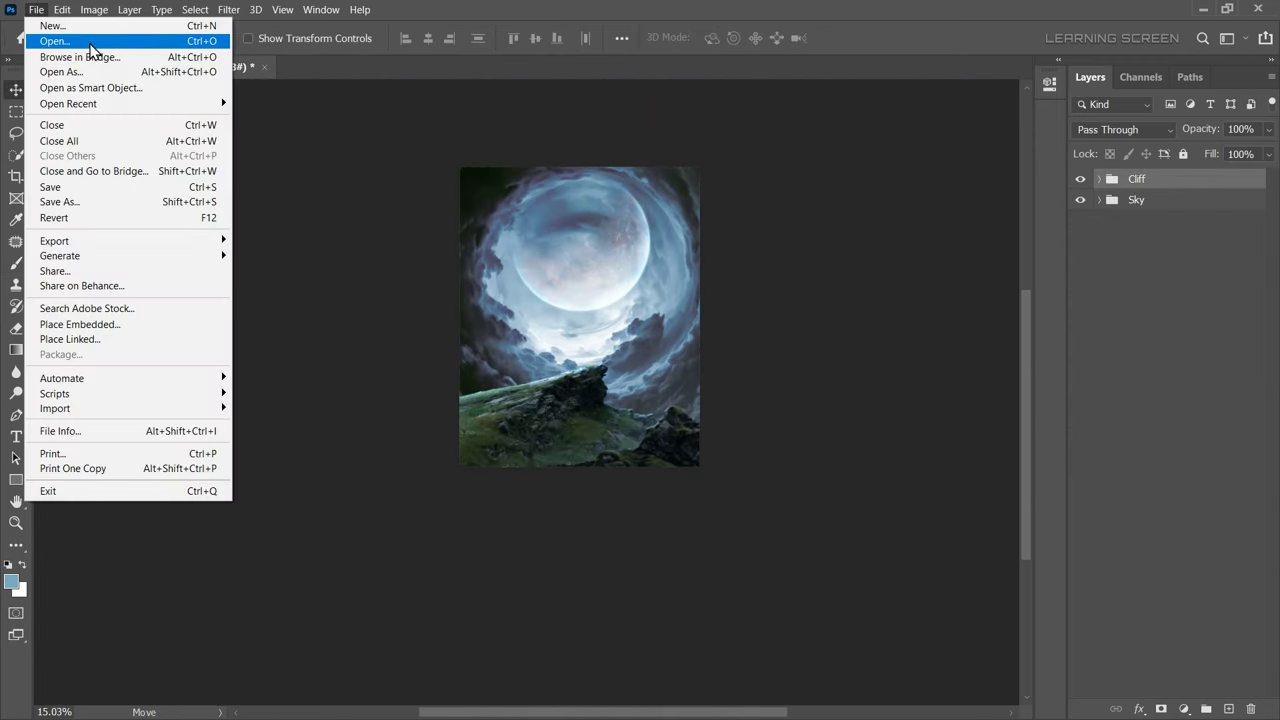
left_click(95, 50)
double_click(855, 163)
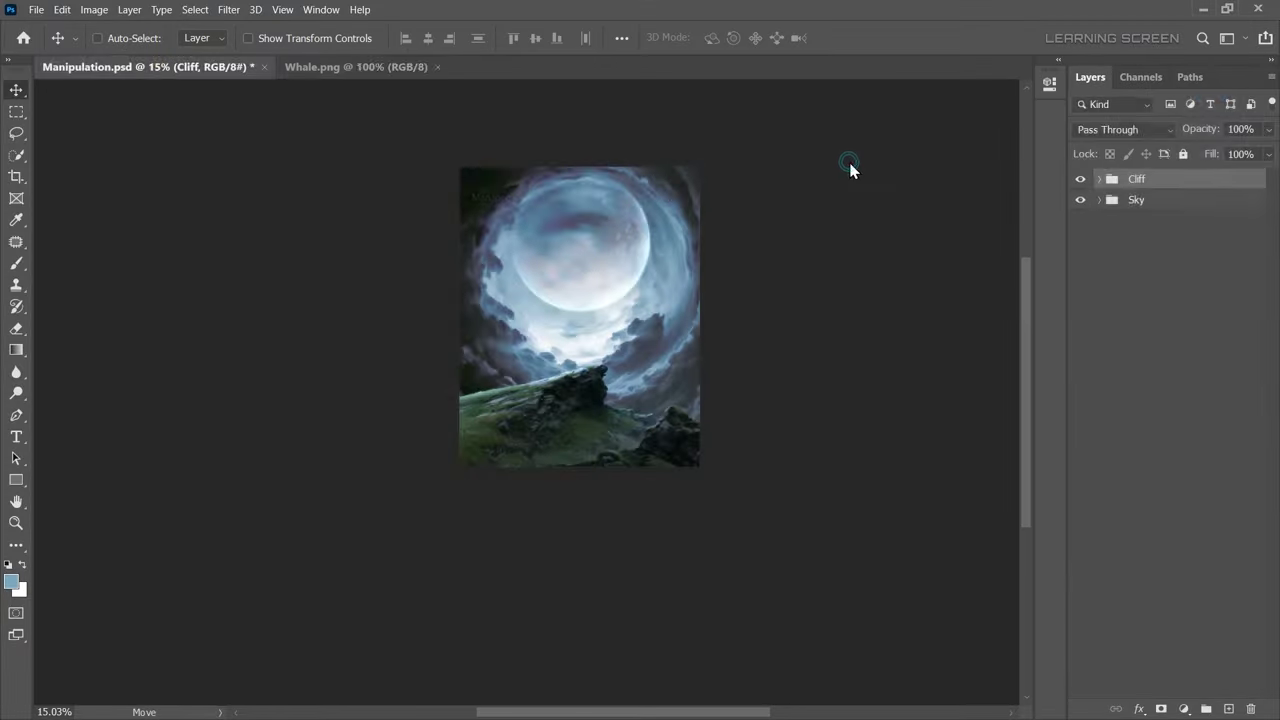
Select the humpback whale with Quick Selection
left_click(16, 155)
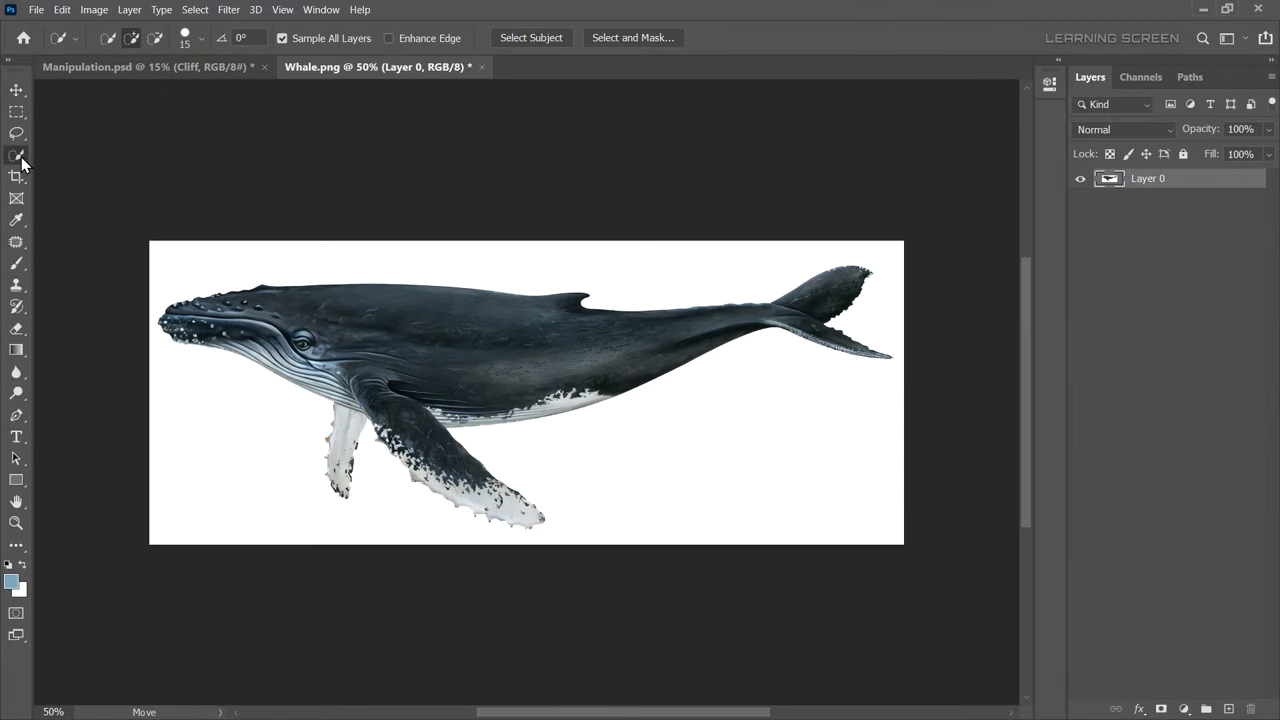
left_click(562, 38)
scroll(408, 466, "up", 3)
scroll(408, 466, "up", 3)
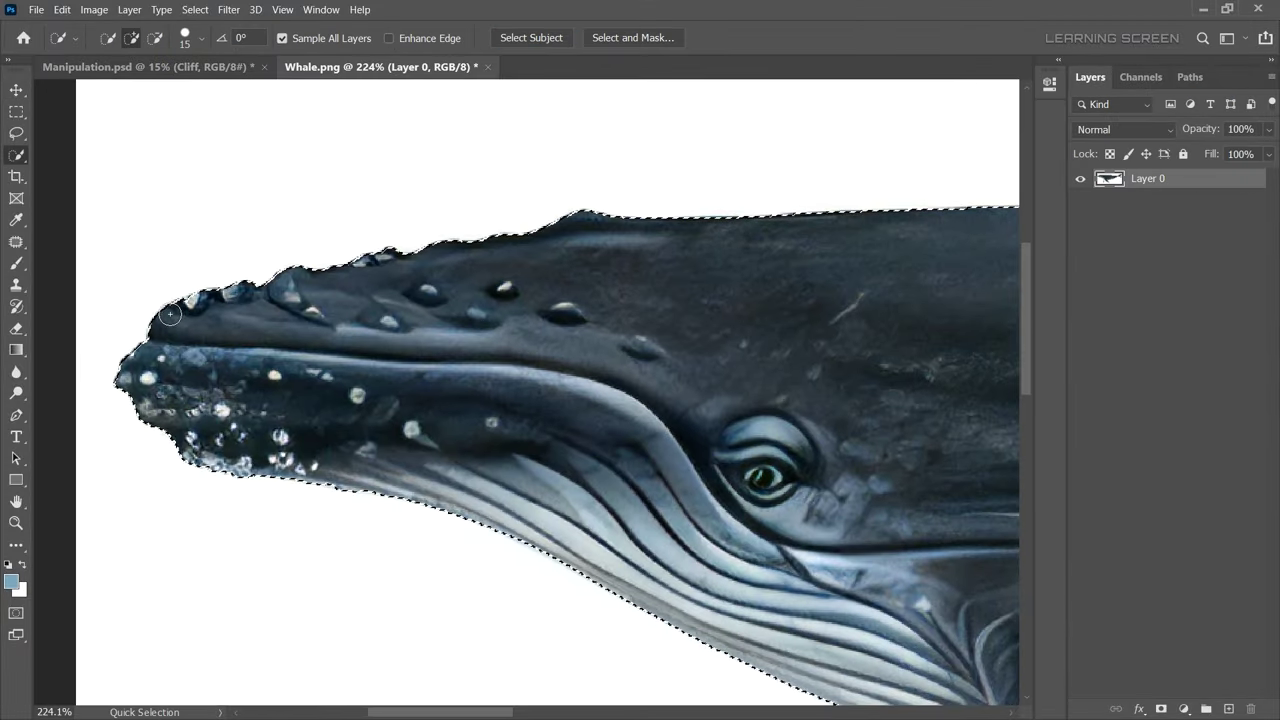
scroll(408, 466, "down", 4)
scroll(408, 466, "up", 6)
Refine the whale selection with the Lasso, removing the background between the fins
left_click(16, 133)
scroll(374, 479, "up", 2)
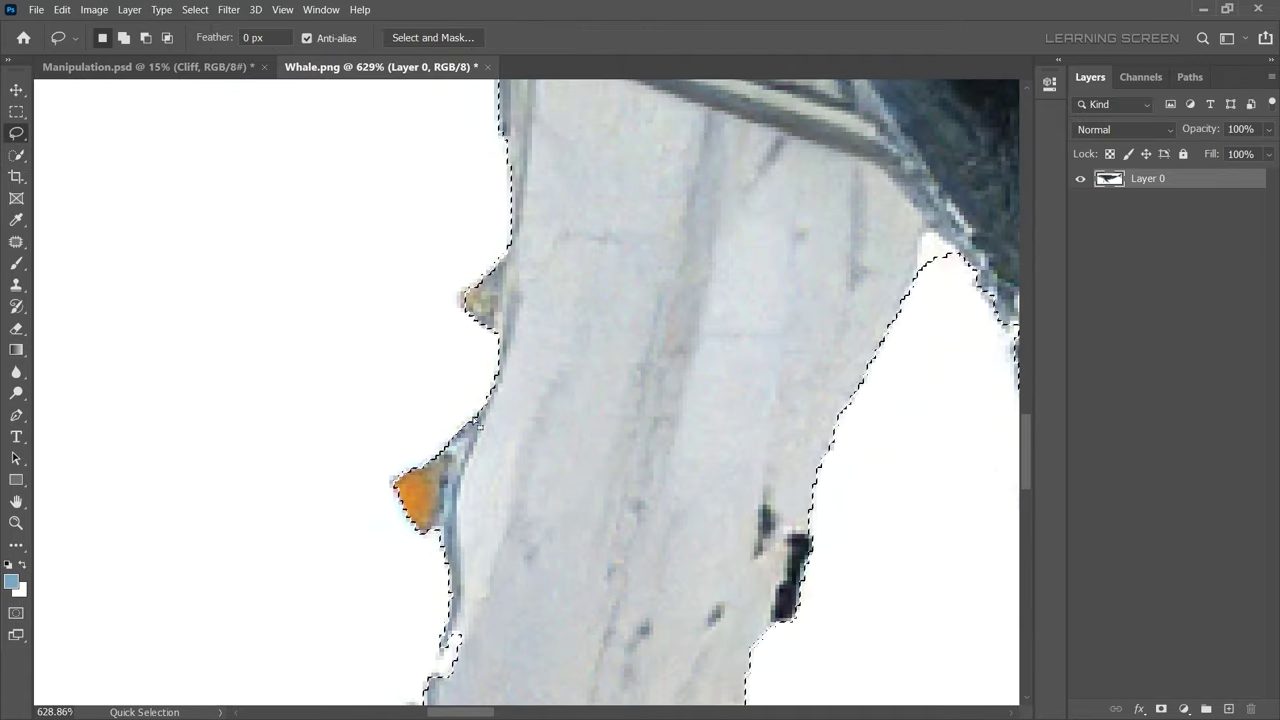
left_click_drag(499, 238, 480, 370)
scroll(480, 370, "down", 3)
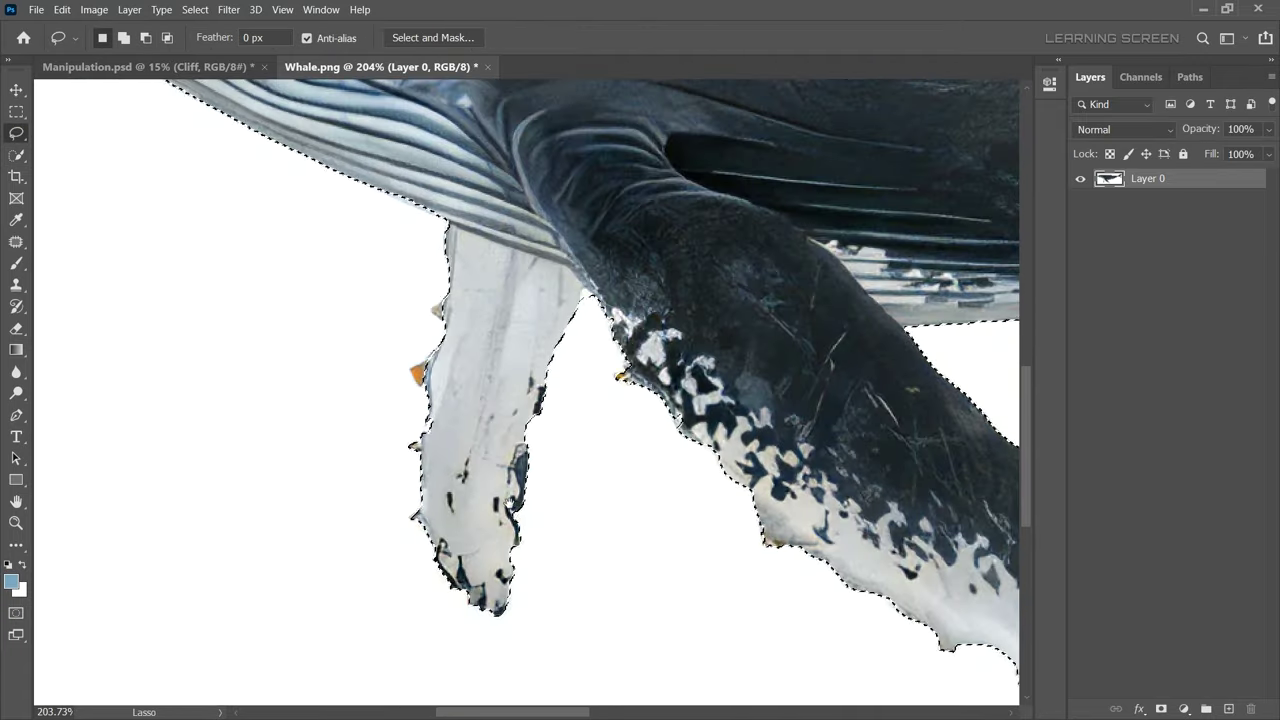
scroll(455, 200, "down", 2)
scroll(455, 133, "up", 2)
scroll(455, 133, "up", 3)
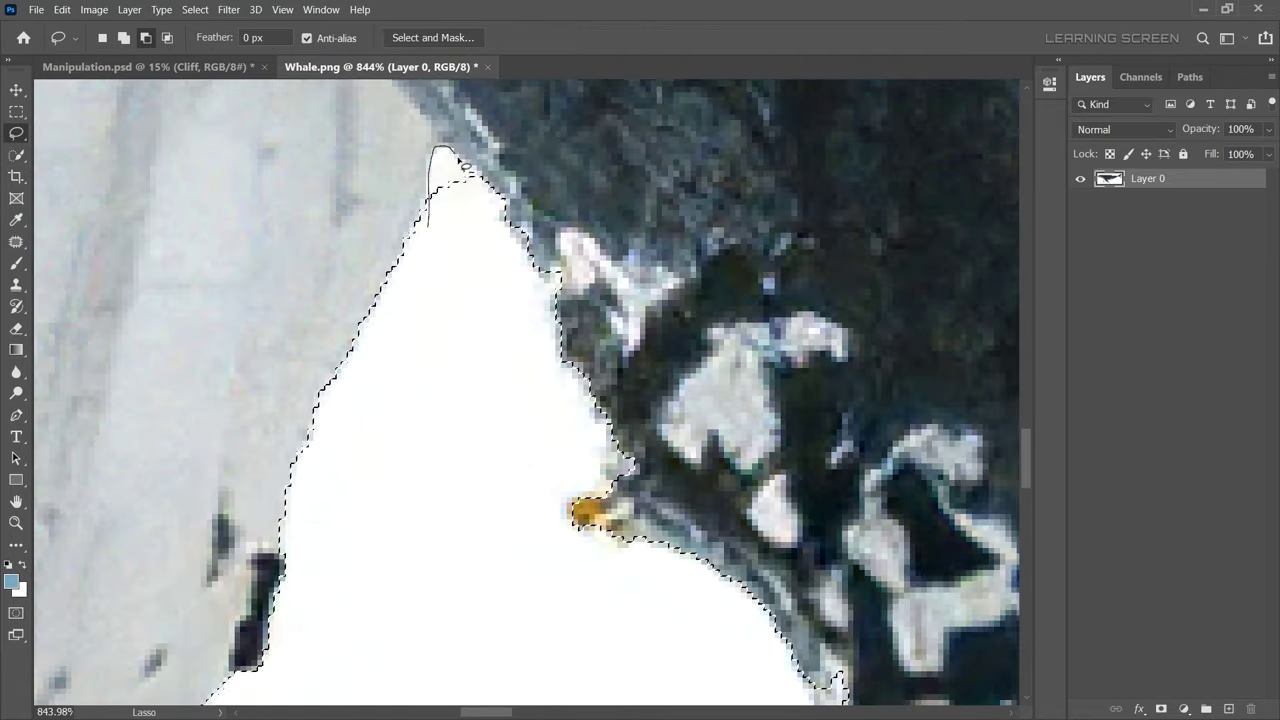
left_click_drag(465, 165, 470, 170)
scroll(470, 170, "down", 5)
scroll(352, 350, "down", 3)
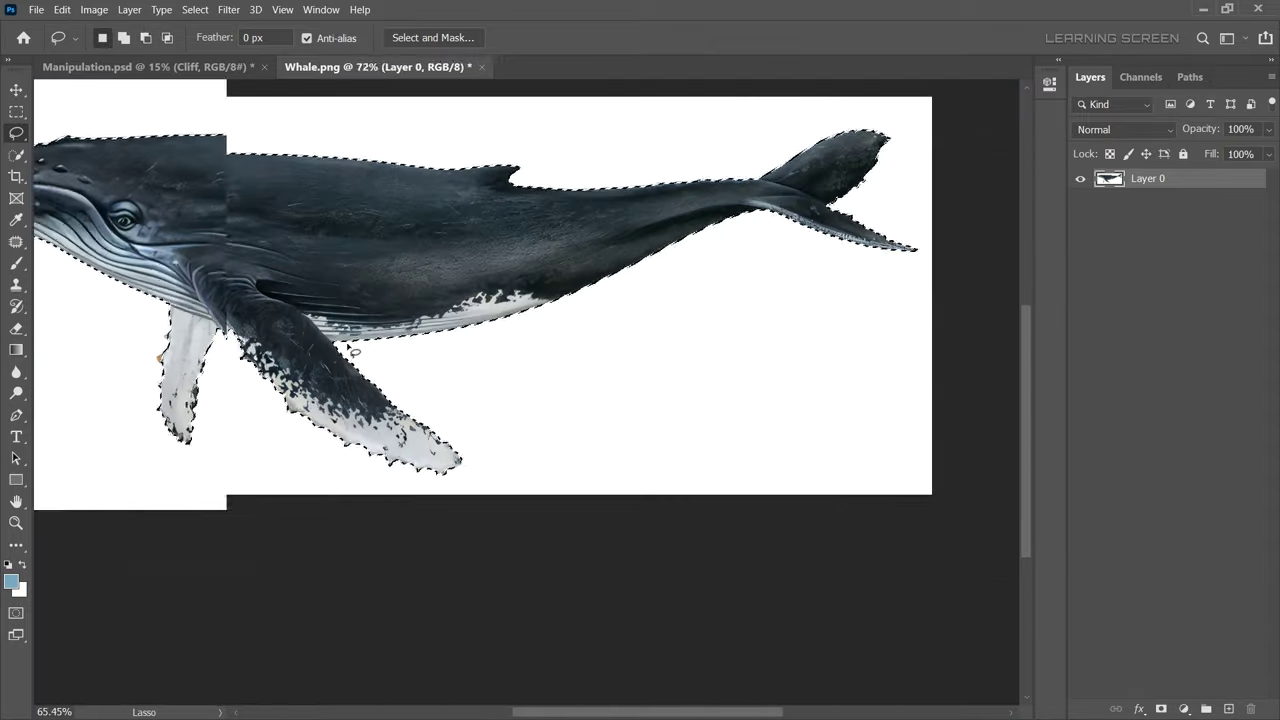
scroll(760, 220, "up", 4)
scroll(760, 220, "down", 3)
scroll(760, 220, "down", 3)
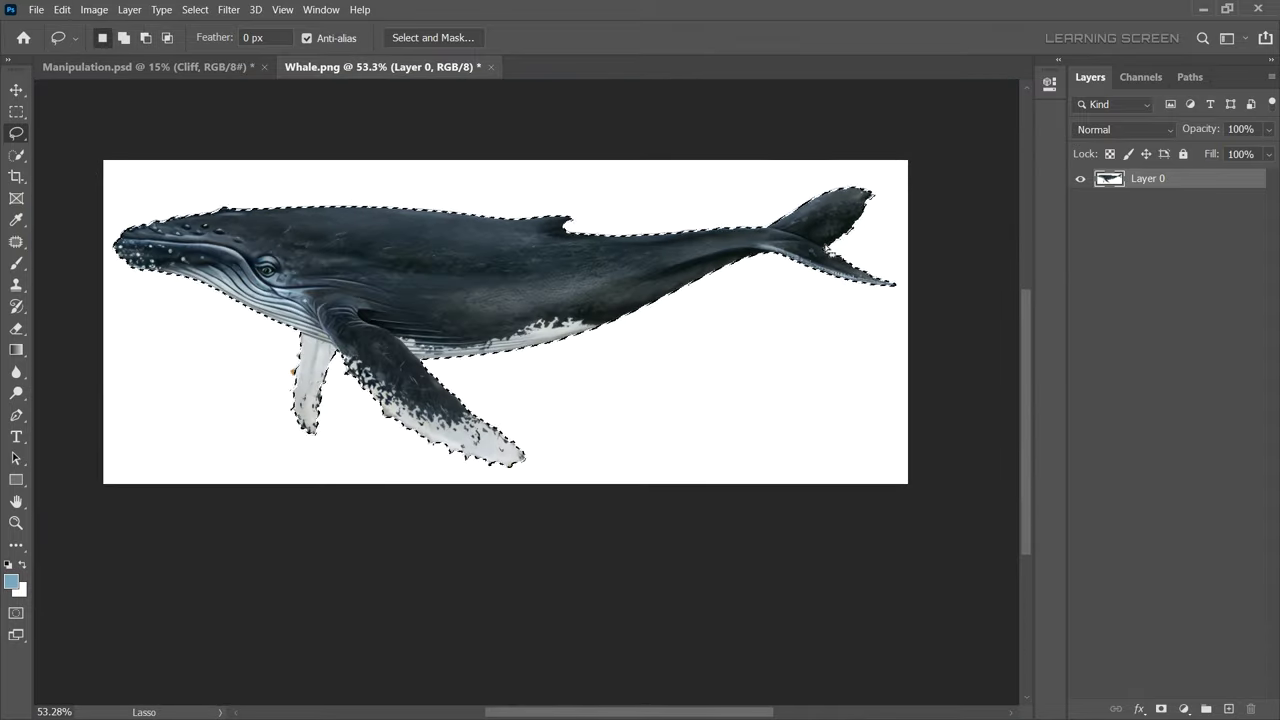
scroll(823, 245, "down", 2)
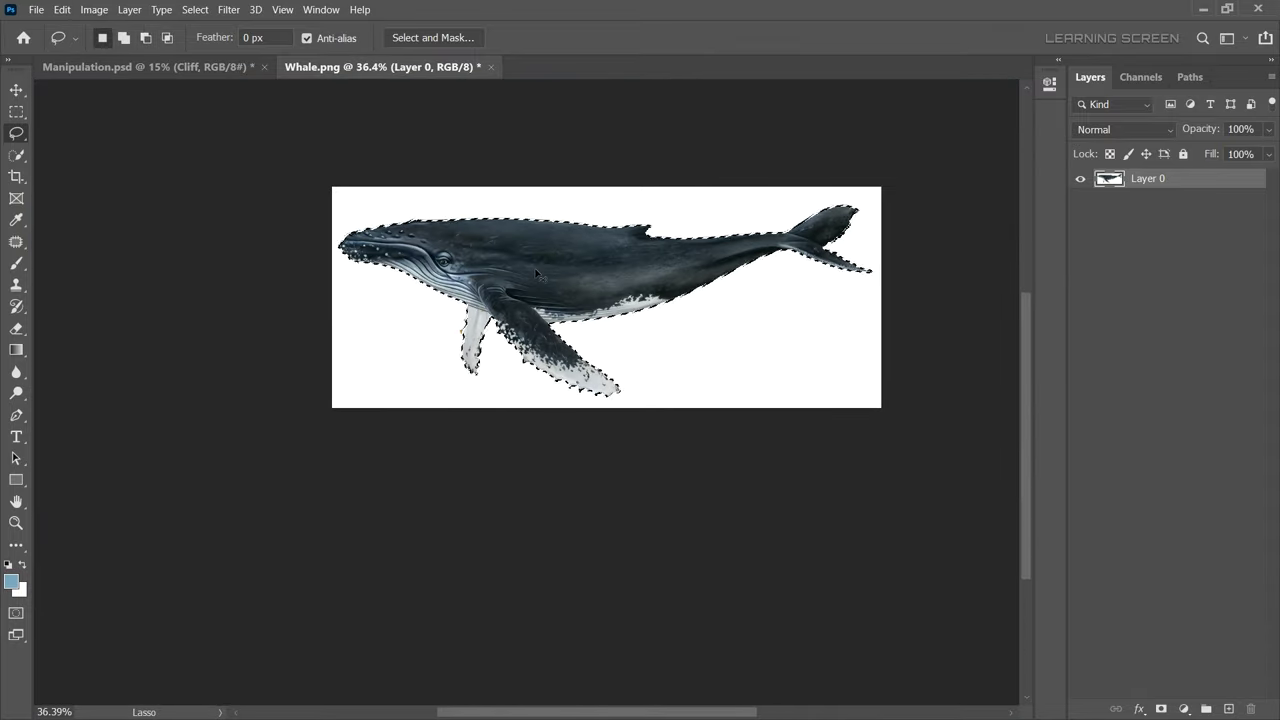
Copy the selected whale and return to Manipulation.psd
key("ctrl+c")
key("v")
left_click(130, 67)
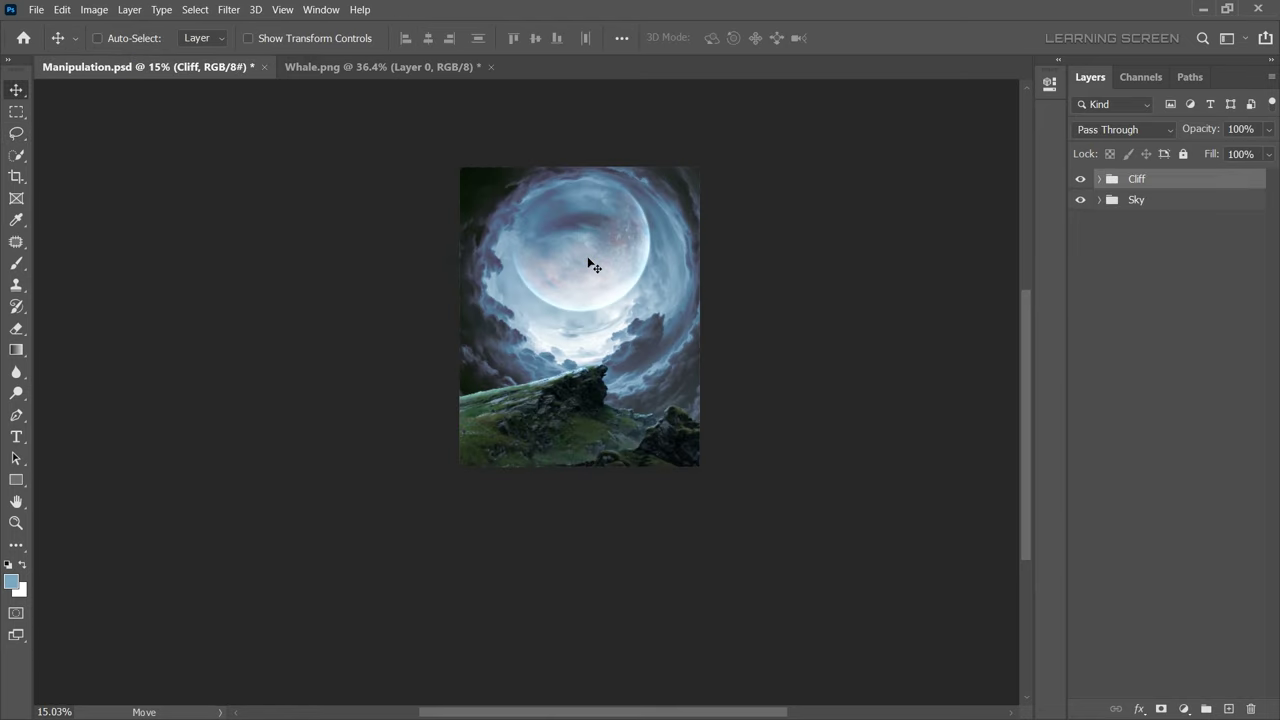
Paste the whale, close Whale.png without saving, and name the layer Whale
key("ctrl+v")
left_click(507, 67)
left_click(678, 286)
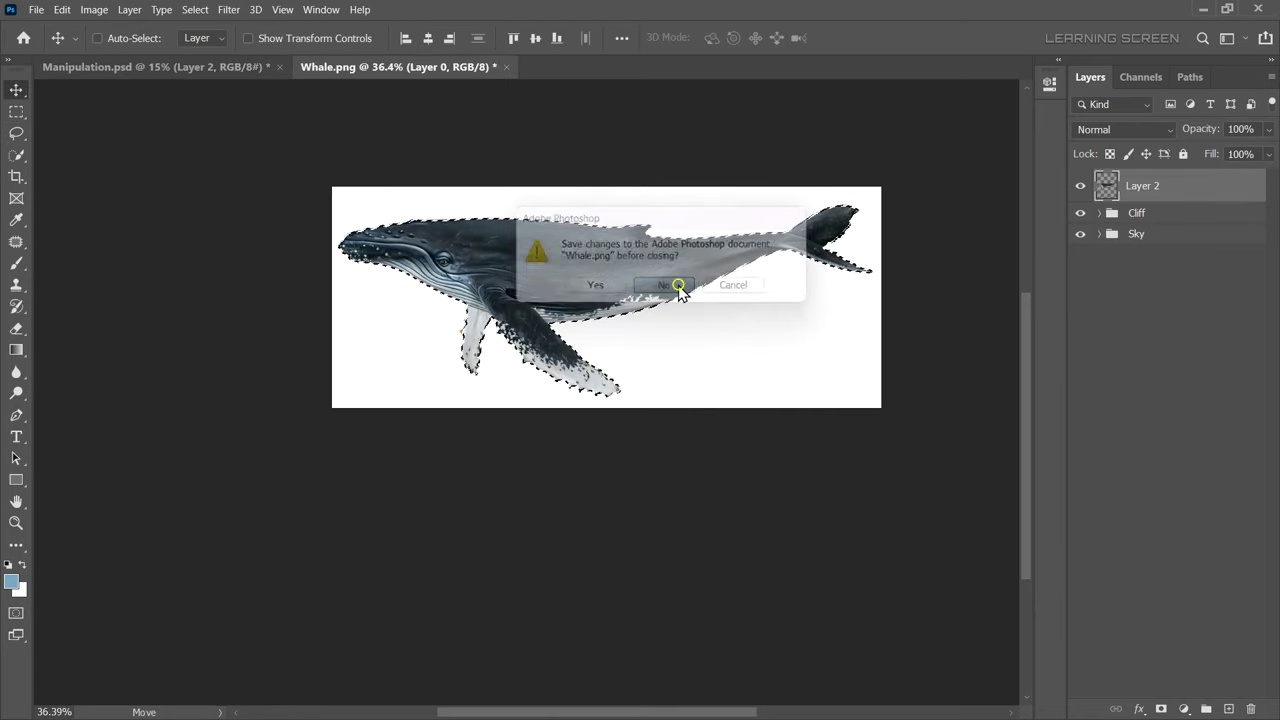
type("Whale")
key("Return")
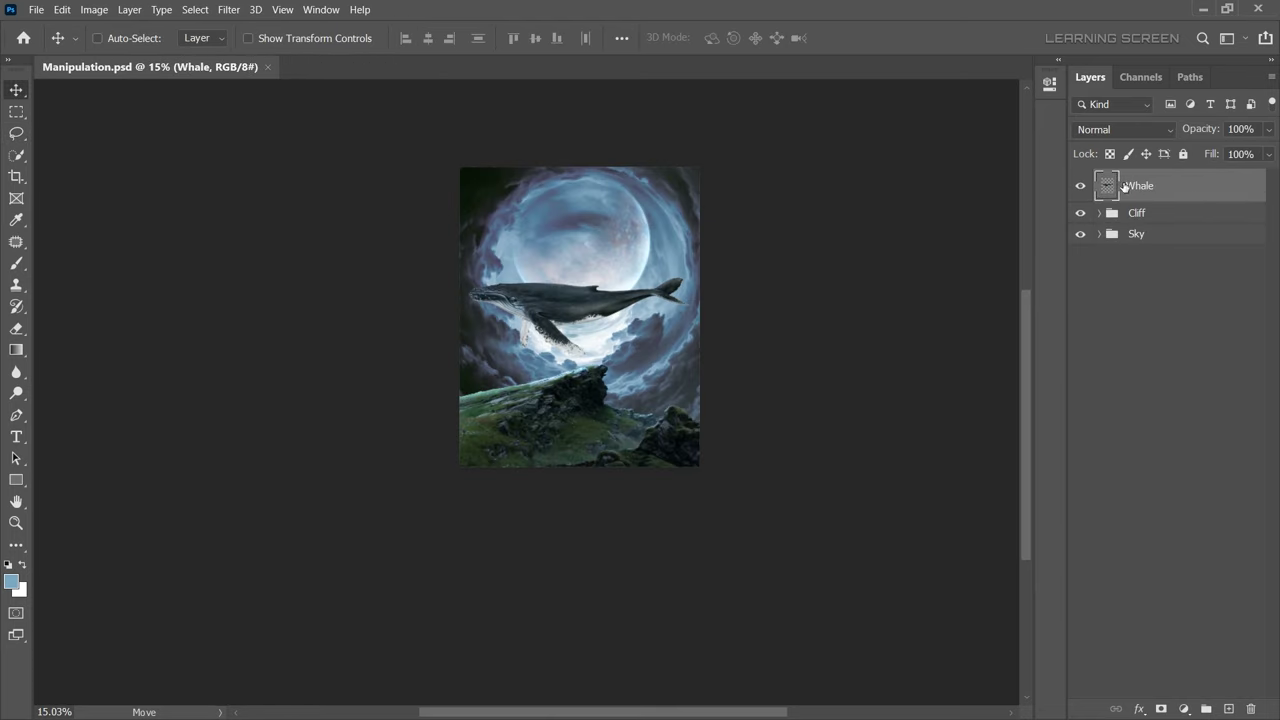
key("ctrl+minus")
key("ctrl+plus")
key("ctrl+plus")
Flip the whale horizontally, move it over the planet, and bend it with an Arc warp
key("ctrl+t")
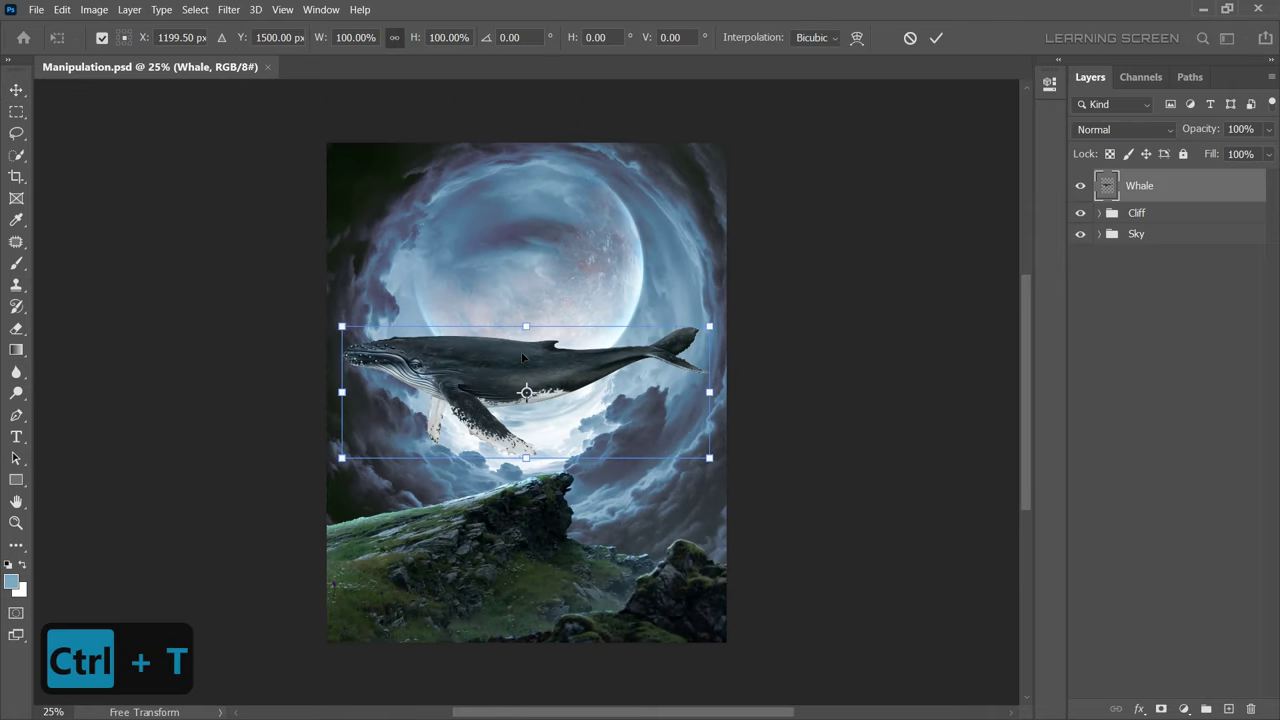
right_click(523, 355)
left_click(596, 633)
left_click_drag(673, 378, 667, 288)
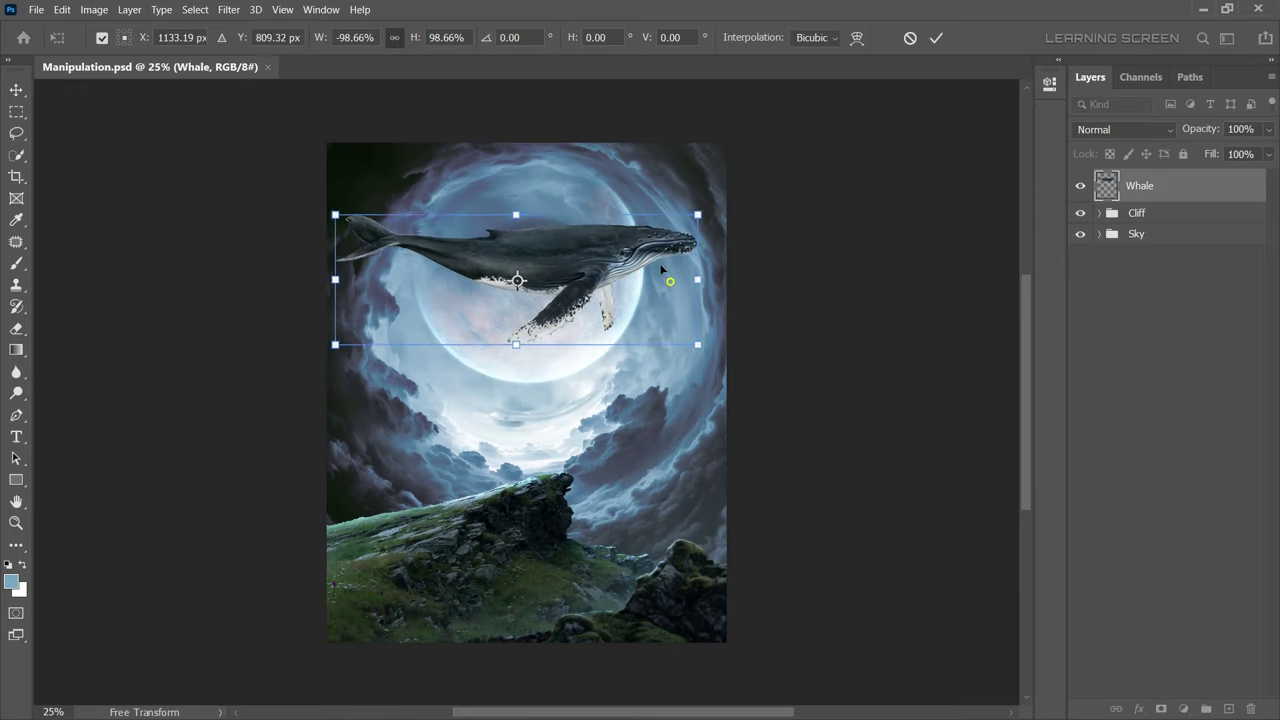
left_click(857, 39)
left_click(420, 37)
left_click(420, 77)
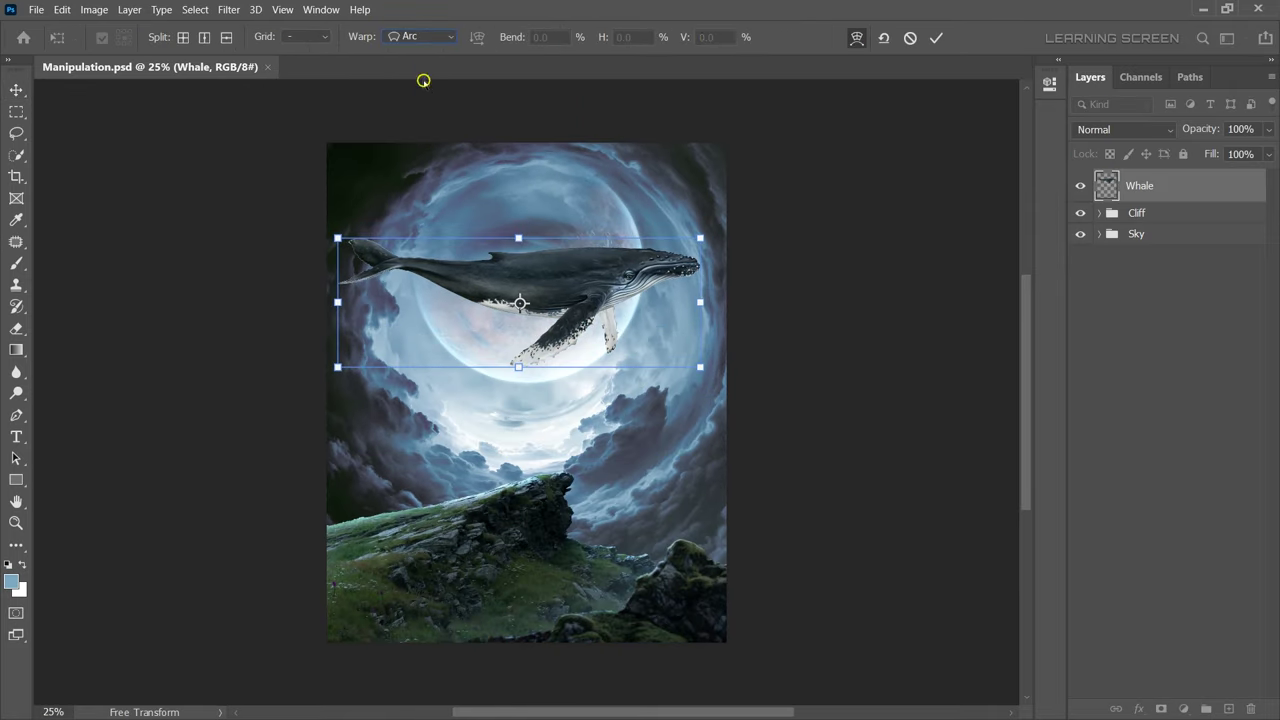
mouse_move(512, 37)
left_mouse_down()
mouse_move(235, 96)
mouse_move(461, 37)
mouse_move(443, 37)
left_mouse_up()
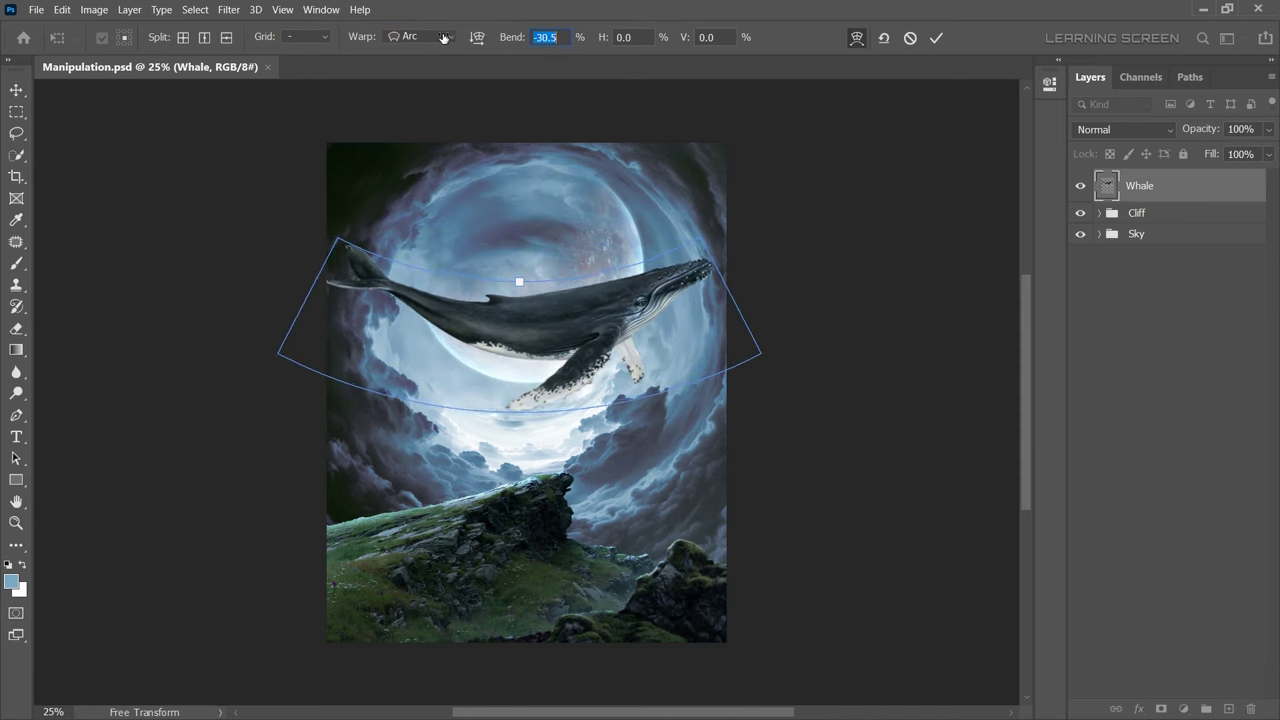
Scale the whale down to a smaller size
right_click(660, 300)
left_click(682, 317)
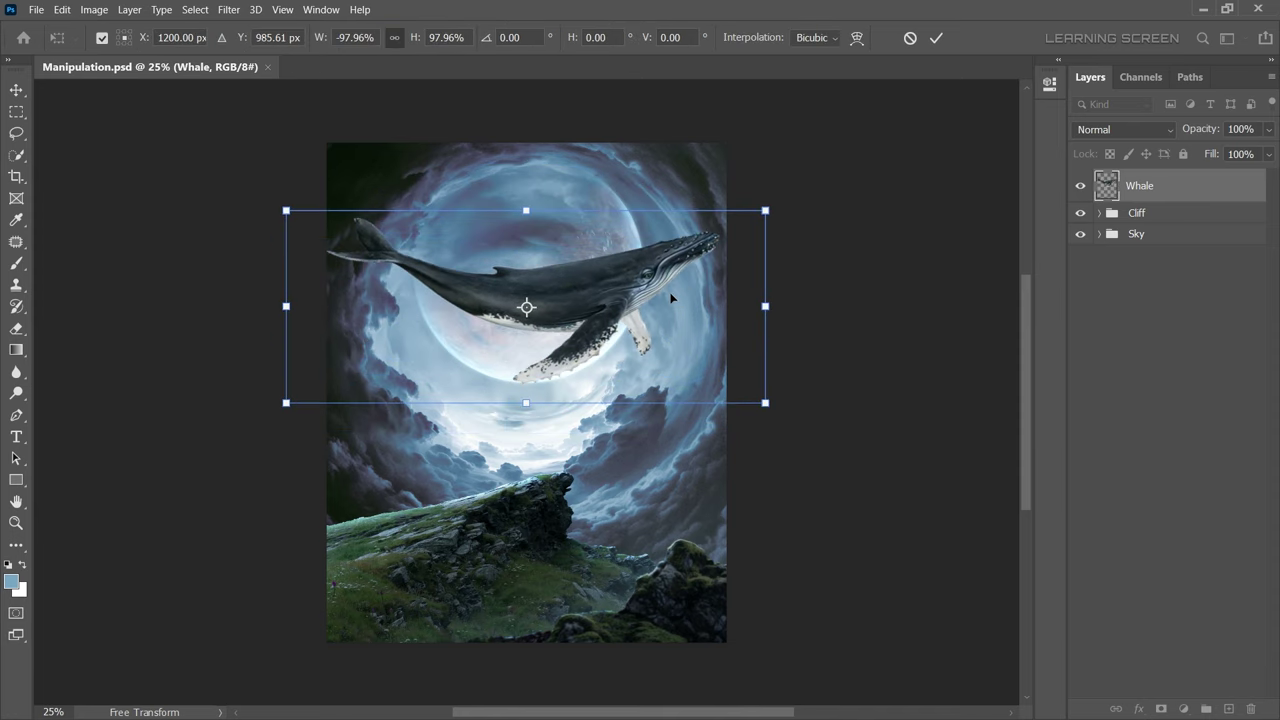
left_click_drag(765, 210, 721, 268)
left_click_drag(757, 399, 750, 394)
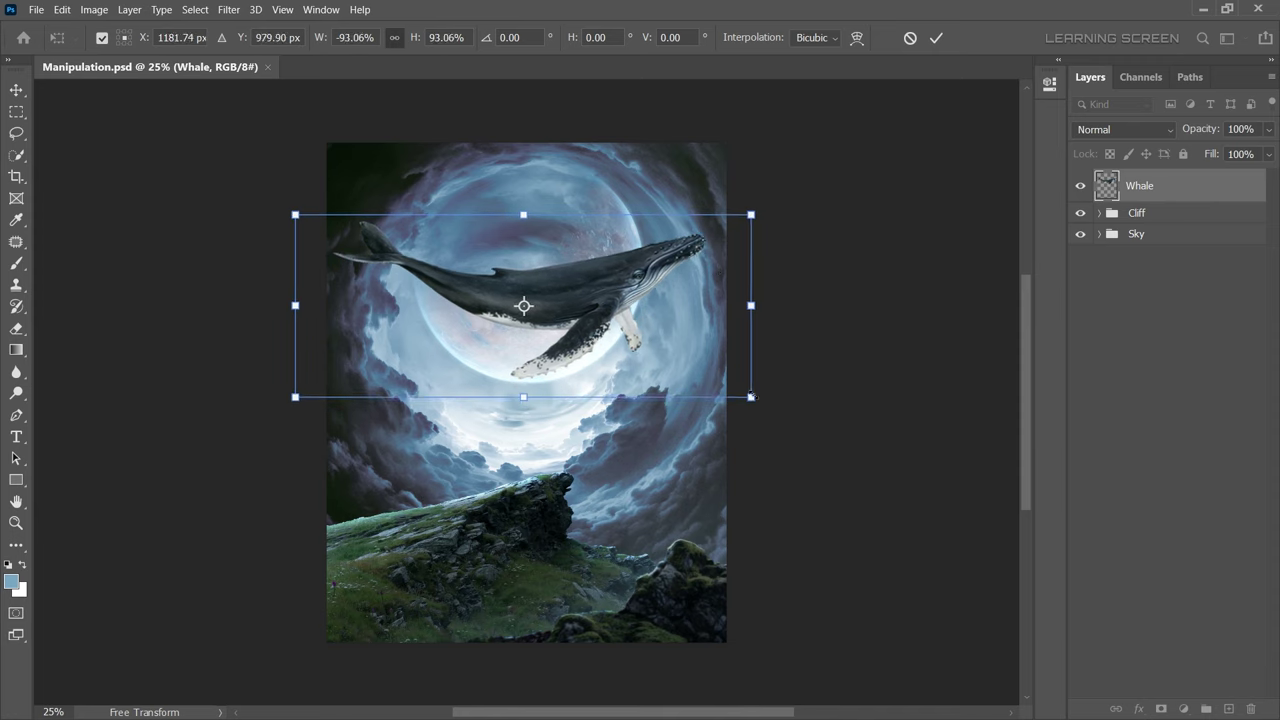
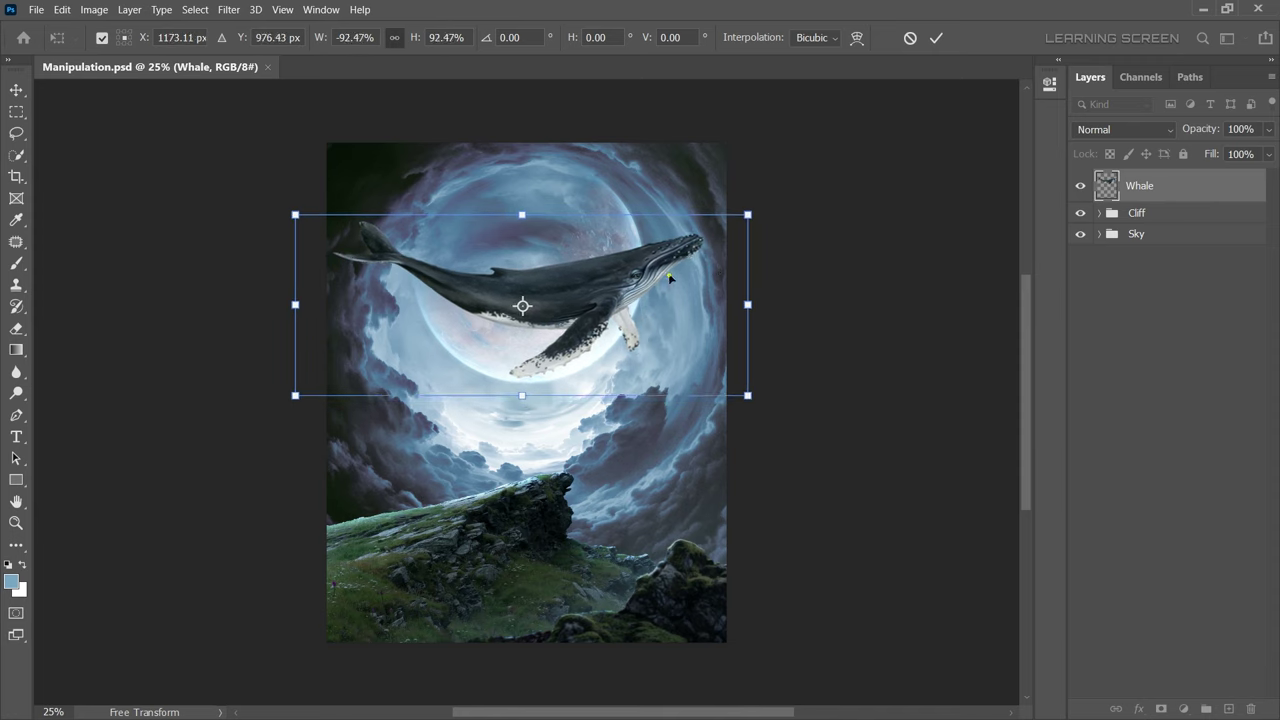
Nudge the whale right, commit the transform, and add a Levels layer with output white 221
left_click_drag(670, 279, 675, 276)
left_click(937, 38)
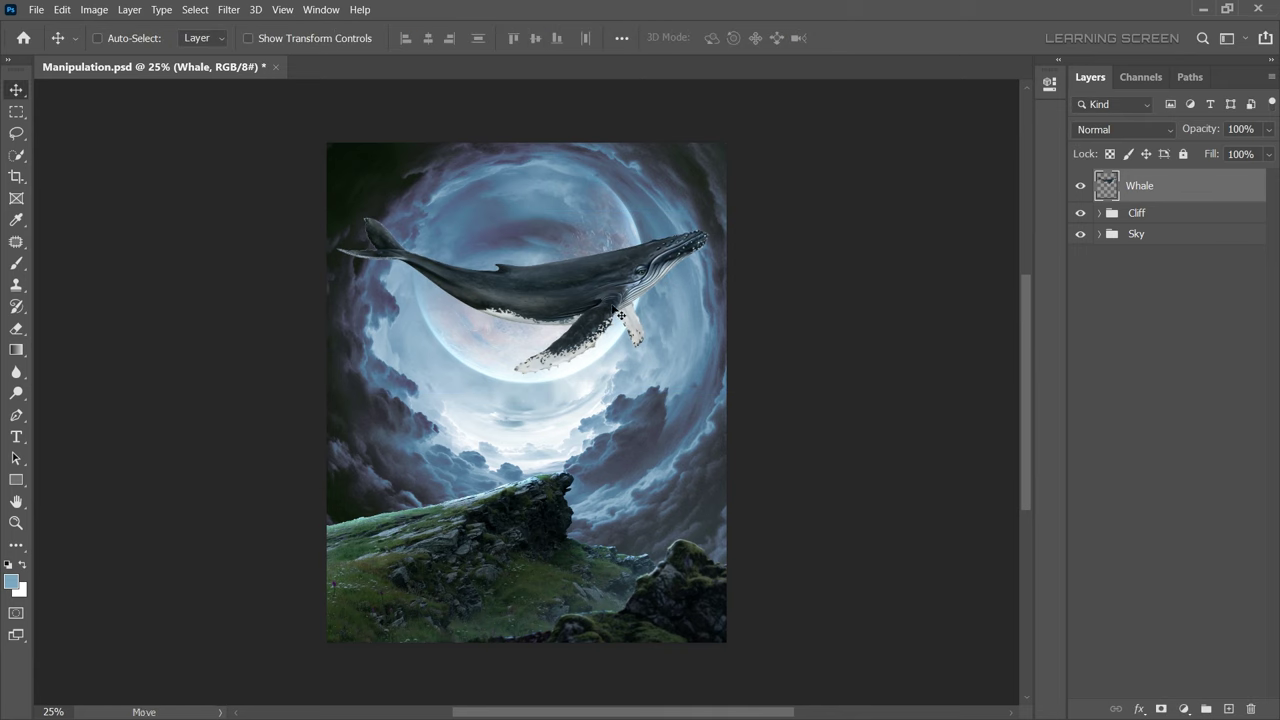
left_click(1184, 708)
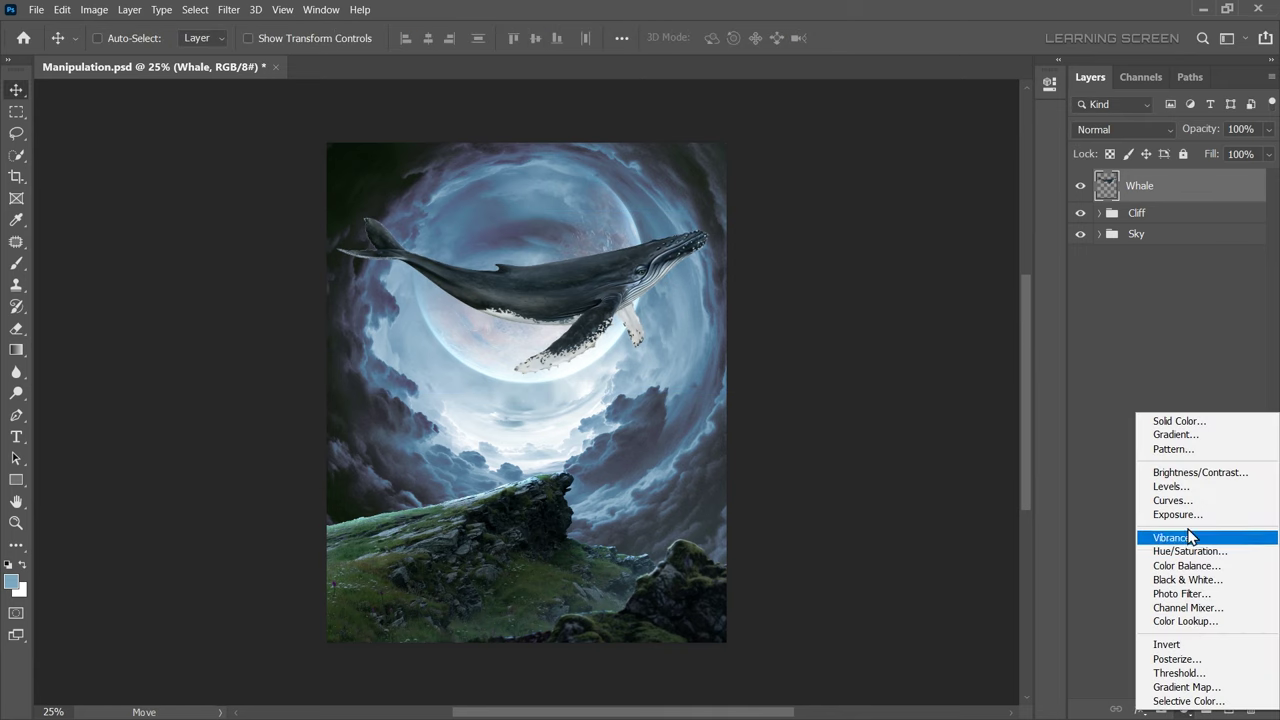
left_click(1180, 487)
mouse_move(1010, 309)
left_mouse_down()
mouse_move(920, 312)
mouse_move(937, 316)
left_mouse_up()
left_click(1007, 78)
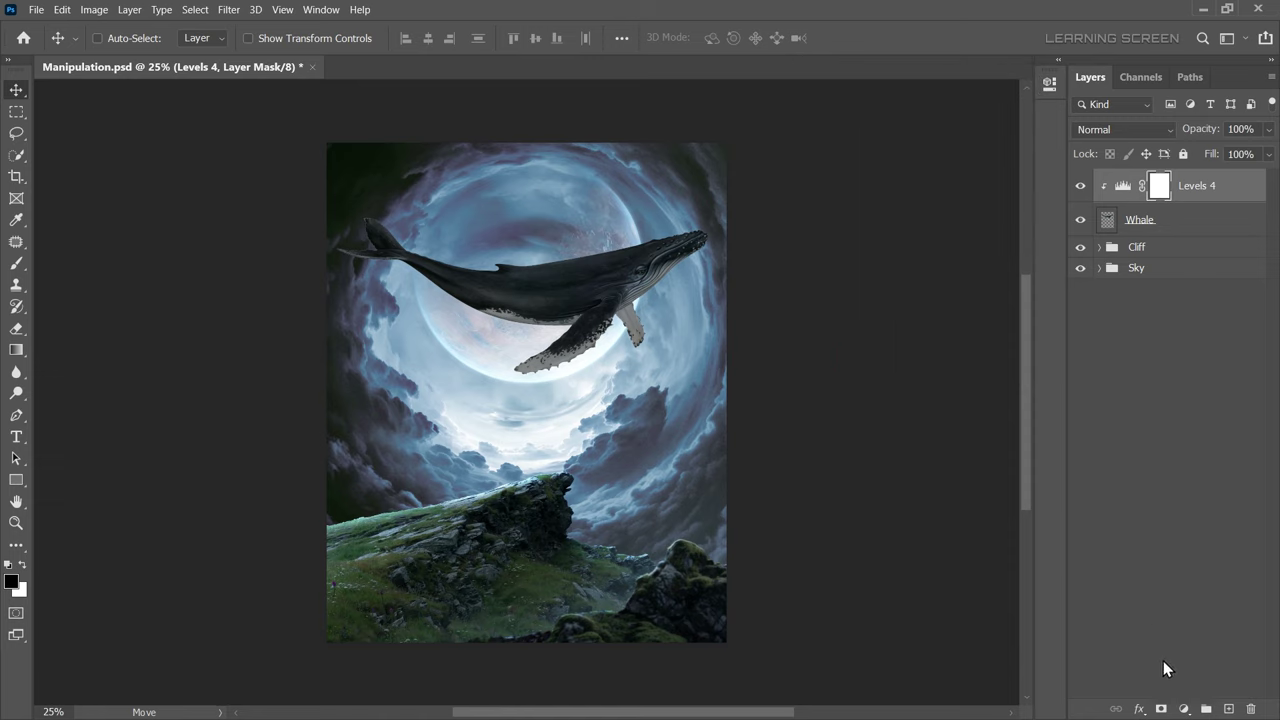
Add a clipped Color Balance easing cyan and setting Yellow-Blue to +11 on the whale
left_click(1184, 708)
left_click(1183, 558)
left_click(907, 361)
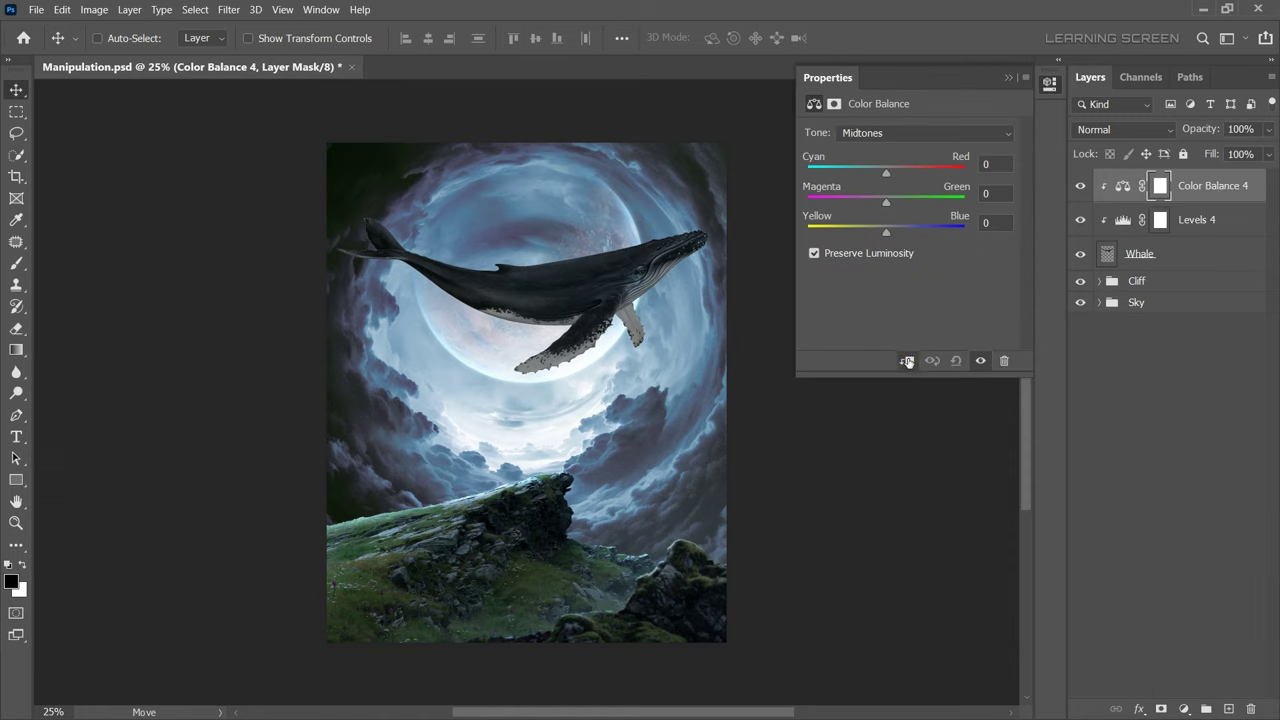
left_click_drag(874, 171, 876, 173)
left_click_drag(886, 229, 895, 231)
left_click(1008, 77)
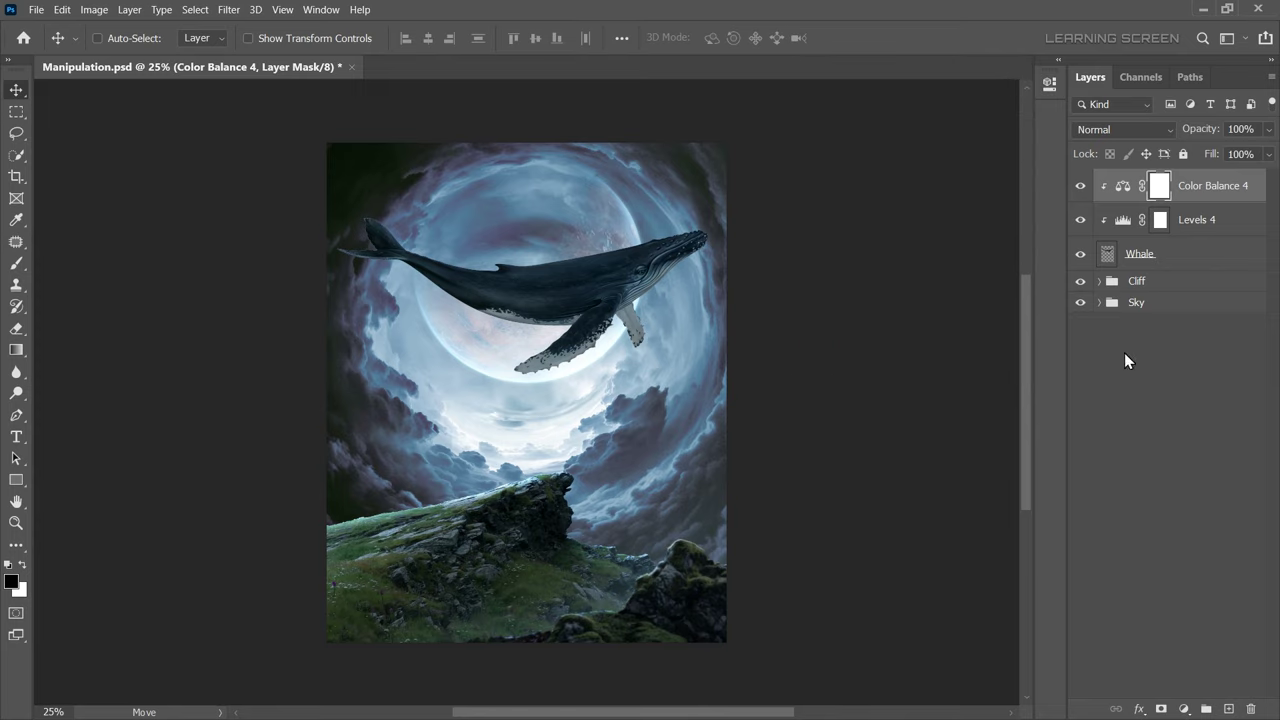
Add a clipped Levels layer with output white 136 and midtone 0.86
left_click(1185, 710)
left_click(1180, 490)
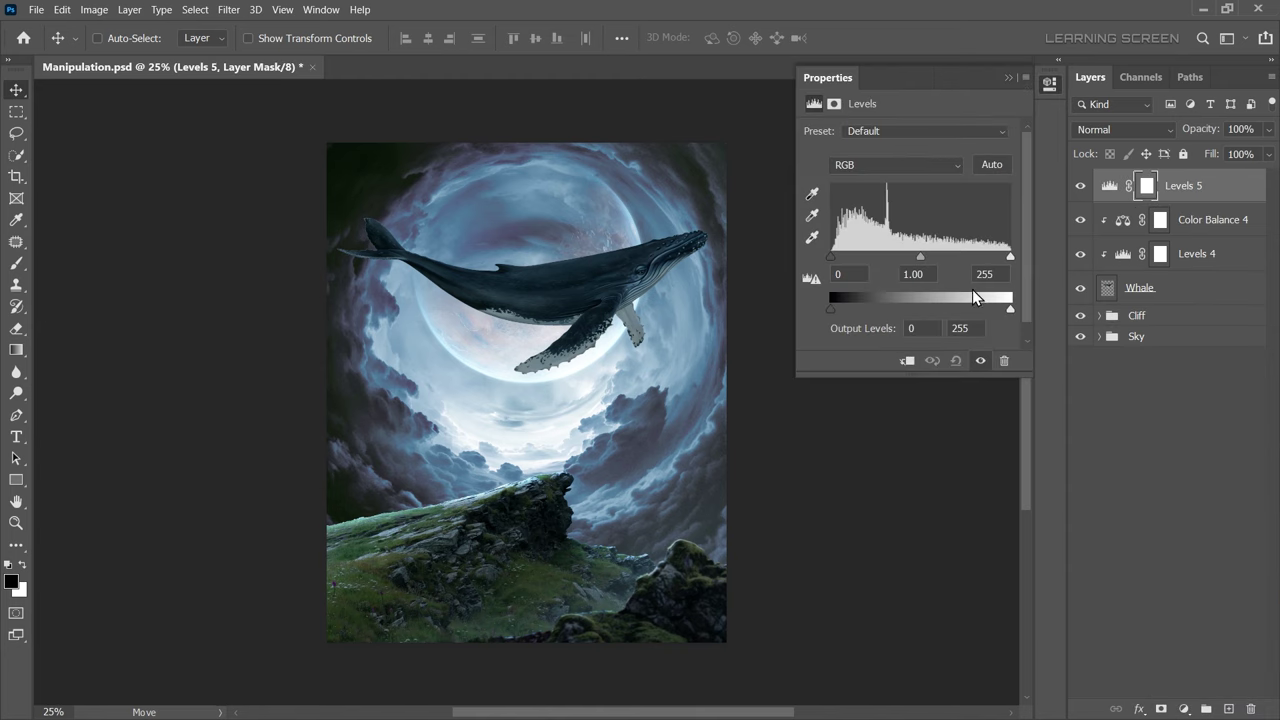
left_click(908, 362)
mouse_move(1013, 312)
left_mouse_down()
mouse_move(906, 315)
mouse_move(926, 314)
left_mouse_up()
left_click_drag(925, 256, 930, 257)
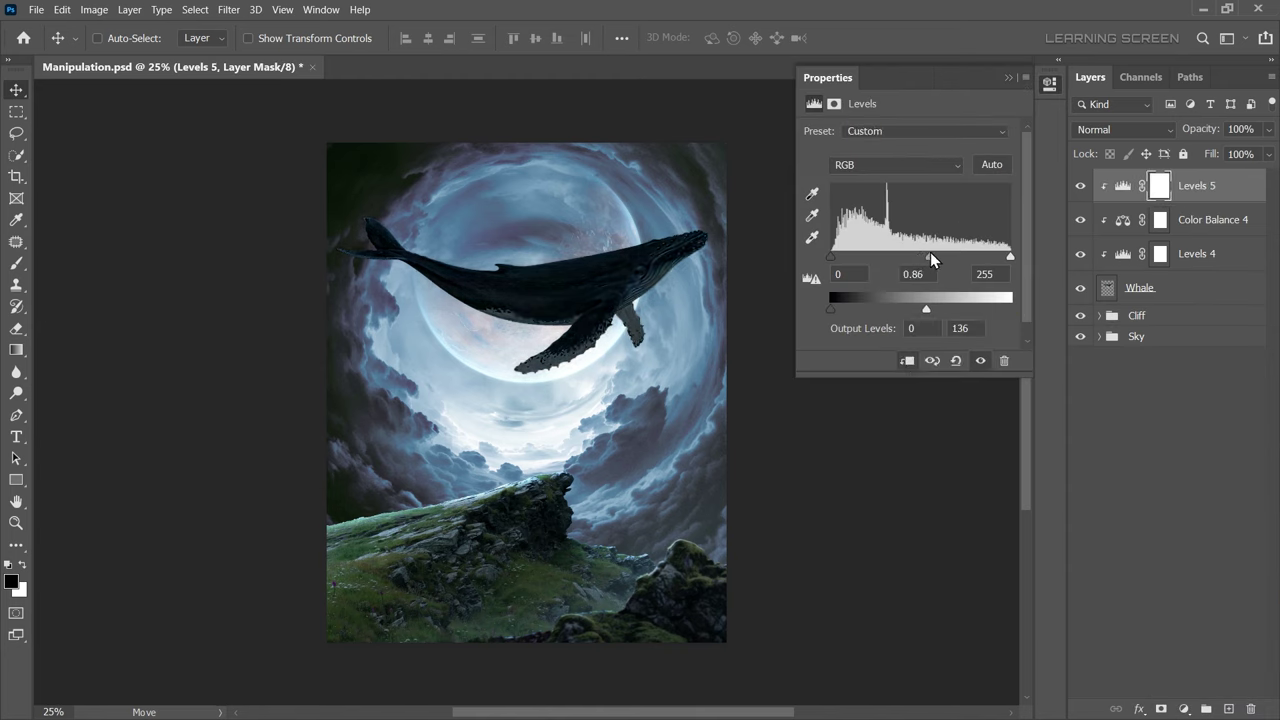
Invert the new Levels mask to black and set up a soft white brush
left_click(1160, 185)
key("ctrl+i")
scroll(604, 314, "up", 5)
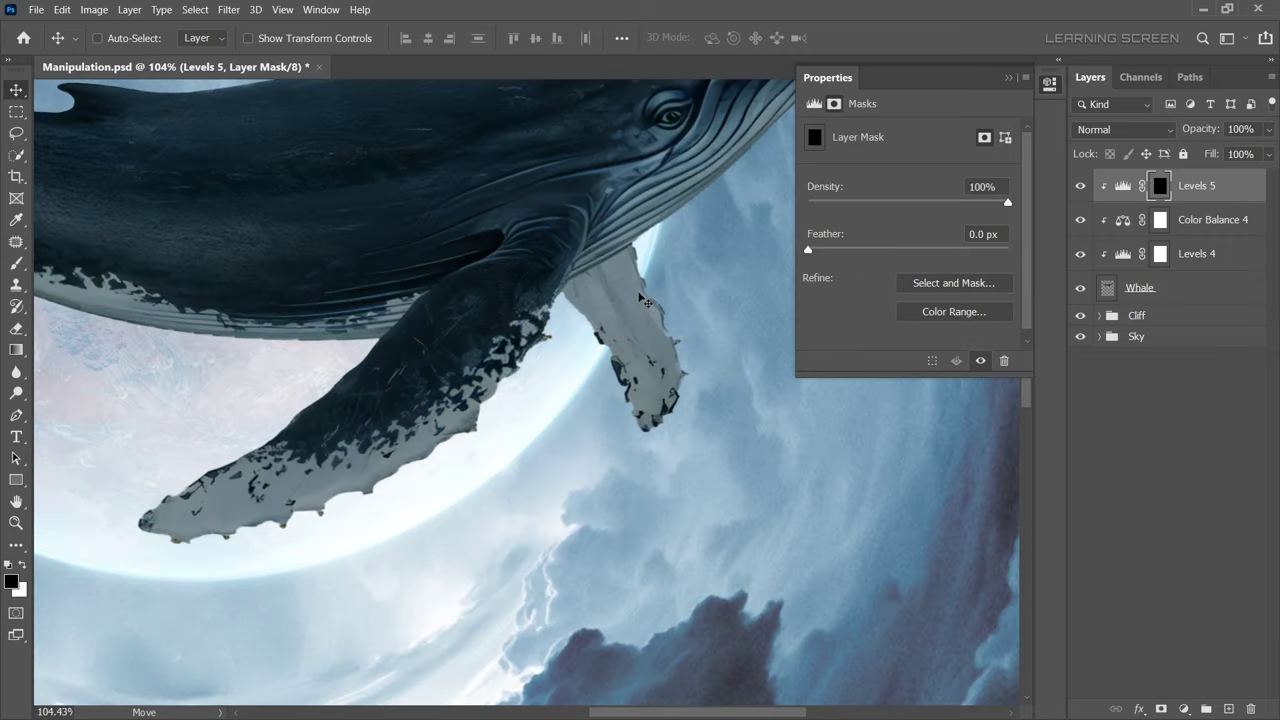
key("b")
key("x")
right_click(675, 420)
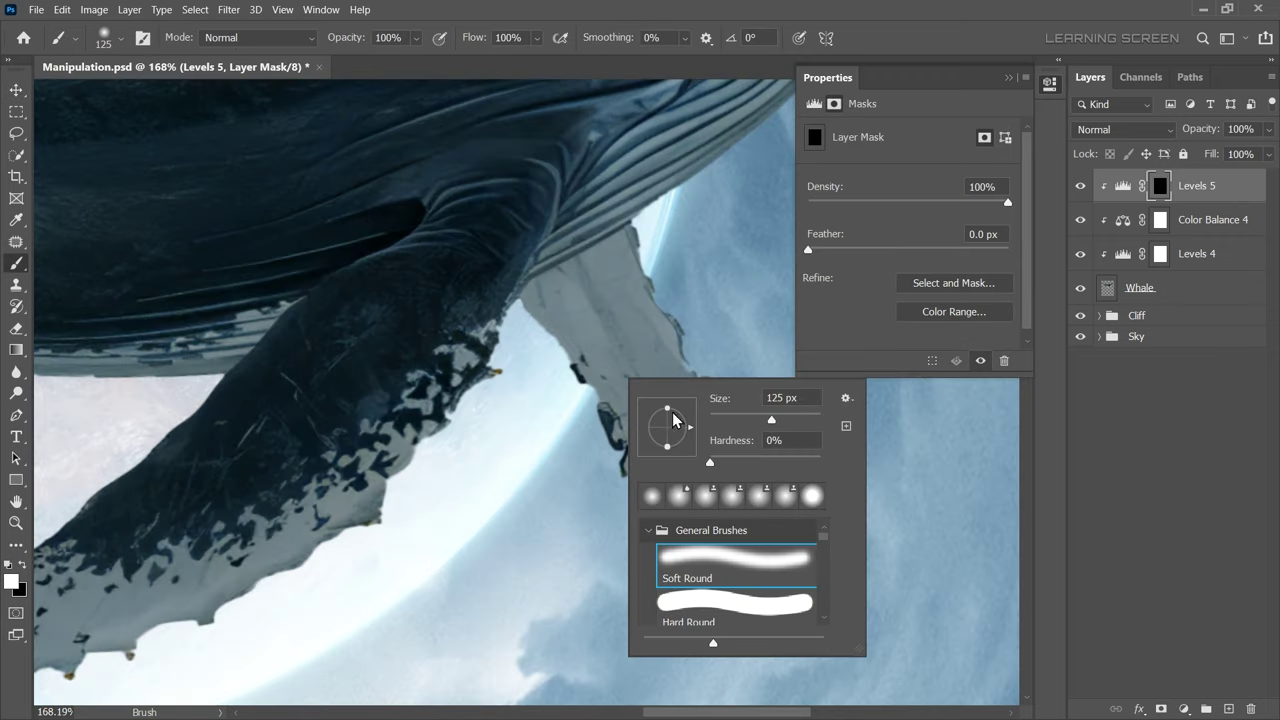
key("Return")
Paint white over the whale's far flipper to reveal the darkening
left_click_drag(686, 400, 640, 380)
scroll(634, 371, "up", 2)
key("bracketleft")
key("bracketleft")
key("bracketleft")
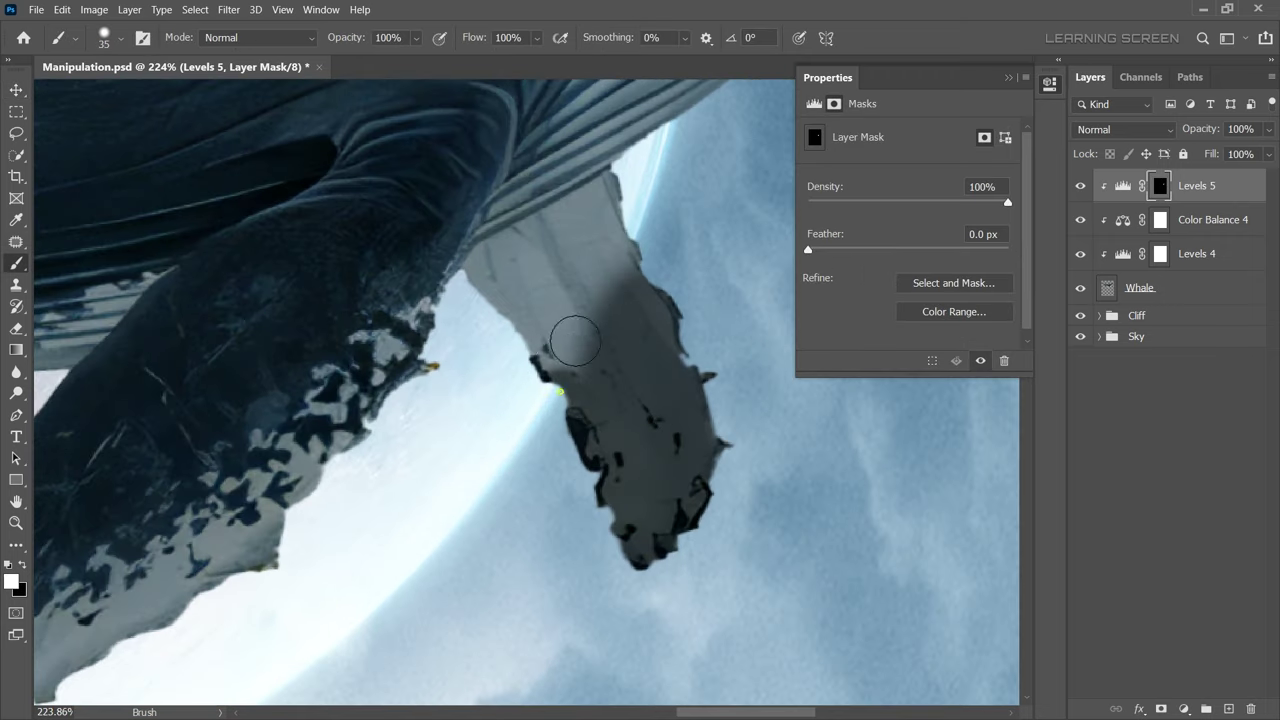
mouse_move(569, 337)
left_mouse_down()
mouse_move(558, 288)
mouse_move(466, 286)
mouse_move(409, 263)
left_mouse_up()
key("bracketleft")
key("bracketleft")
key("bracketleft")
scroll(406, 328, "up", 2)
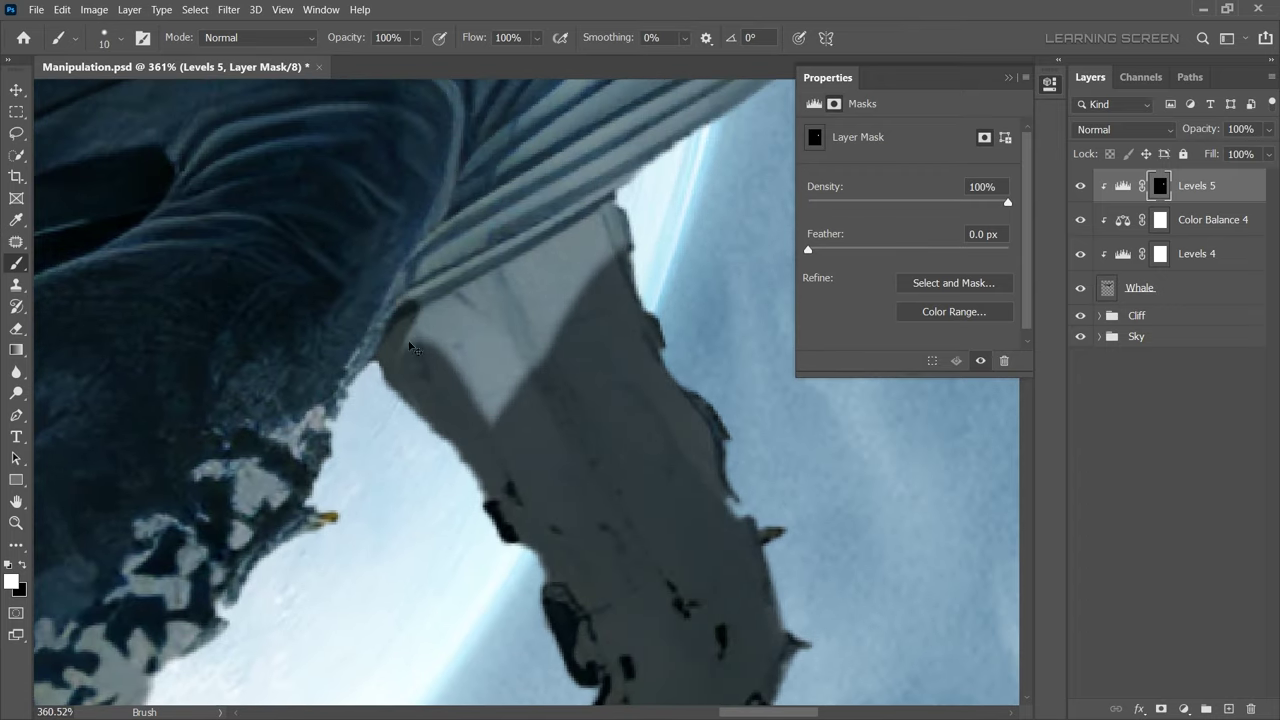
mouse_move(405, 328)
left_mouse_down()
mouse_move(629, 194)
mouse_move(549, 317)
mouse_move(423, 369)
mouse_move(581, 345)
left_mouse_up()
key("bracketright")
key("bracketright")
Switch to a small black soft brush and inspect the flipper edges
key("x")
right_click(530, 235)
key("Return")
key("bracketleft")
key("bracketleft")
scroll(546, 237, "up", 2)
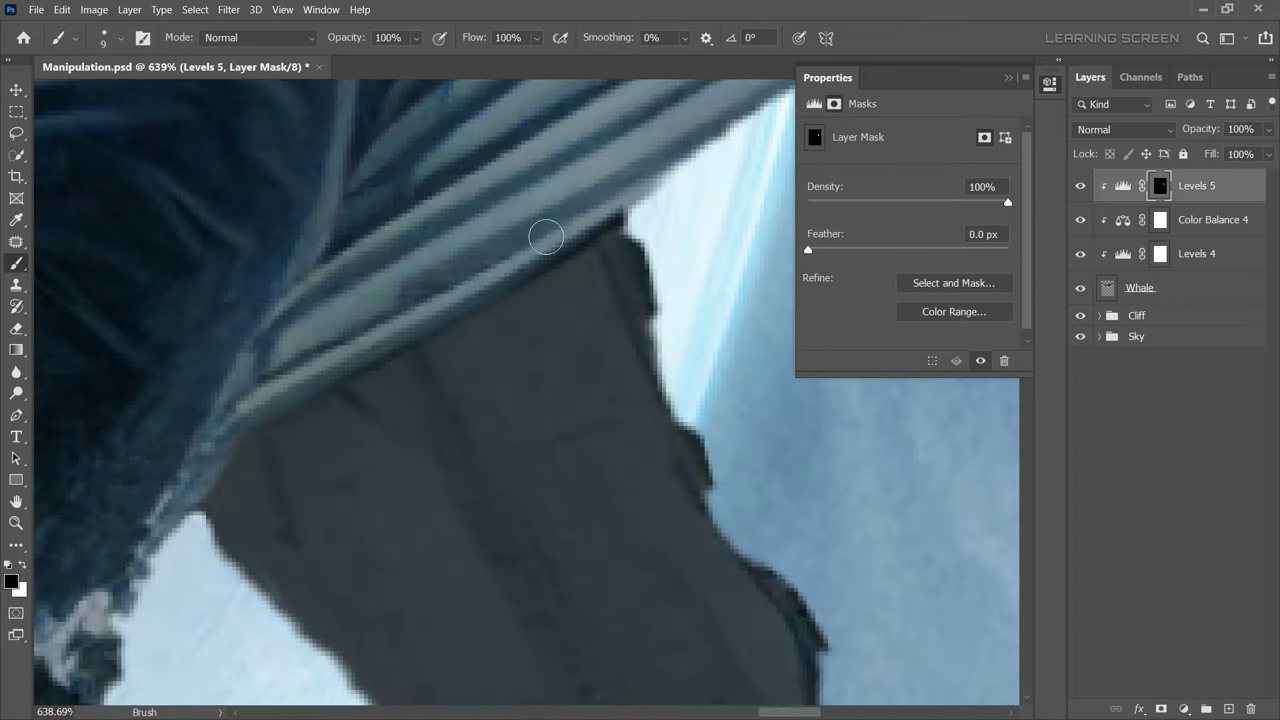
scroll(369, 340, "down", 5)
scroll(369, 340, "down", 5)
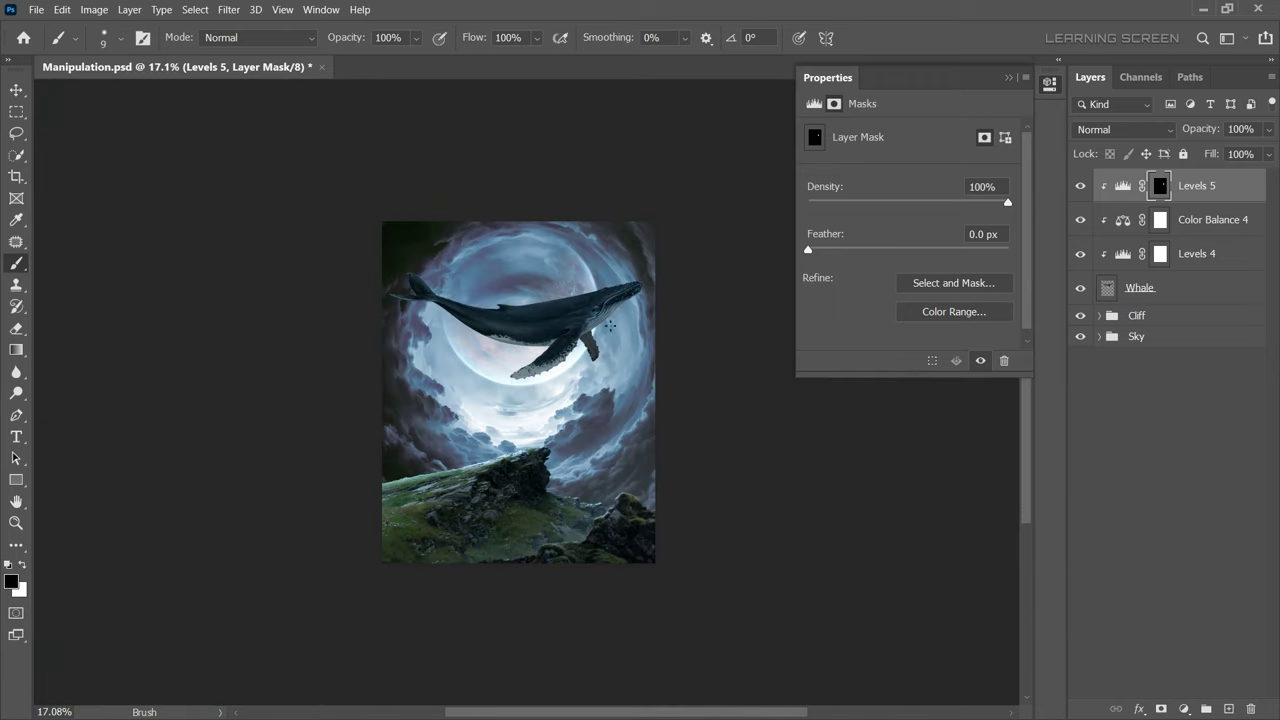
scroll(500, 300, "up", 3)
scroll(500, 300, "up", 1)
Add a clipped Levels layer with input white 110 and invert its mask
left_click(1184, 709)
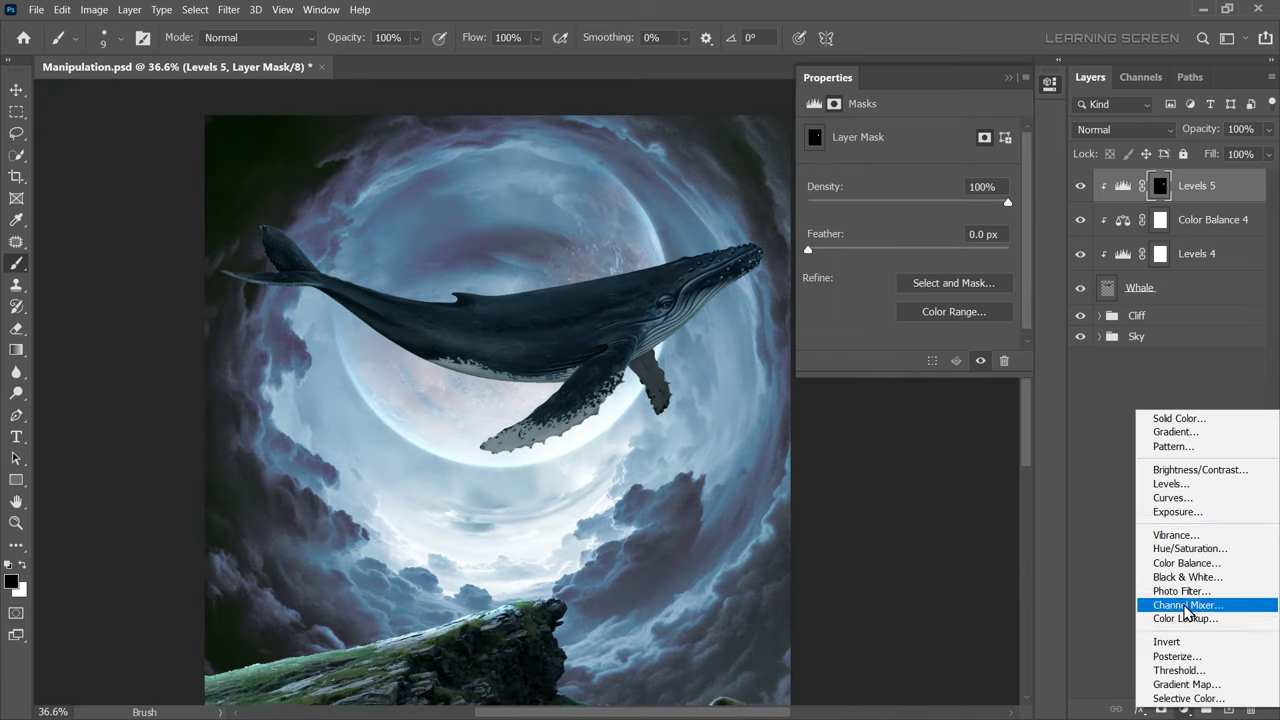
left_click(1178, 490)
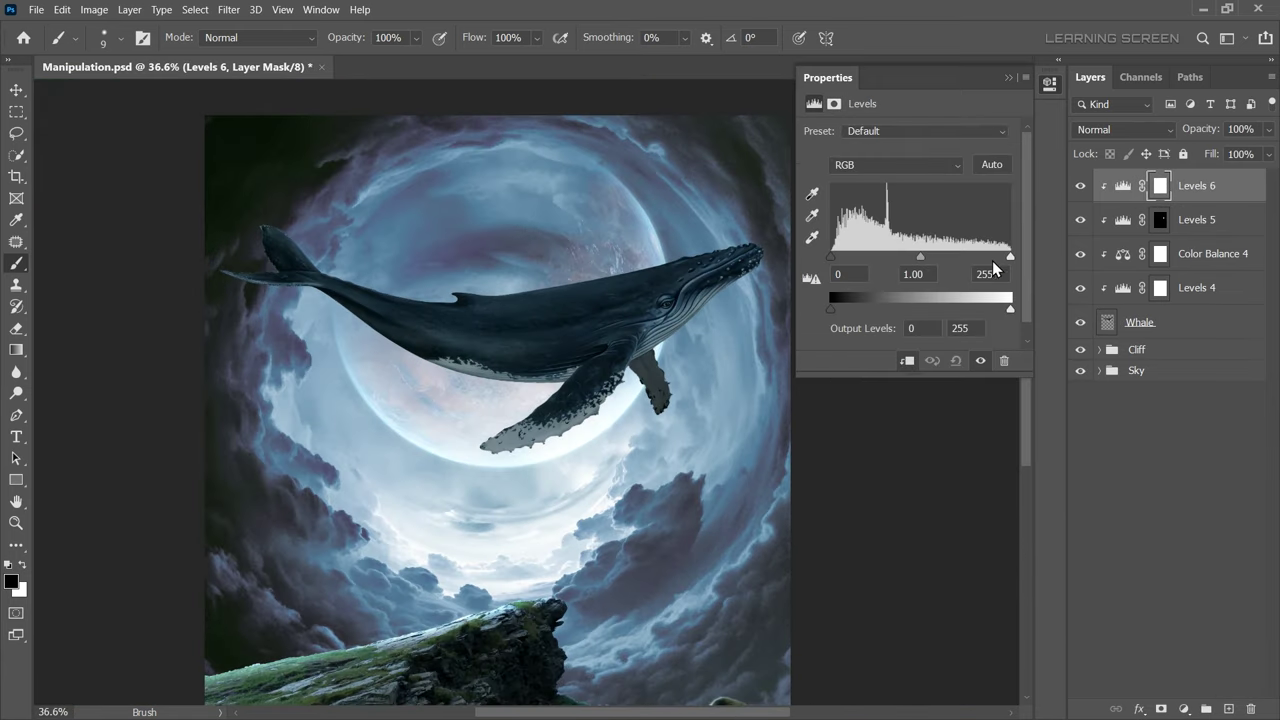
left_click_drag(1010, 256, 912, 258)
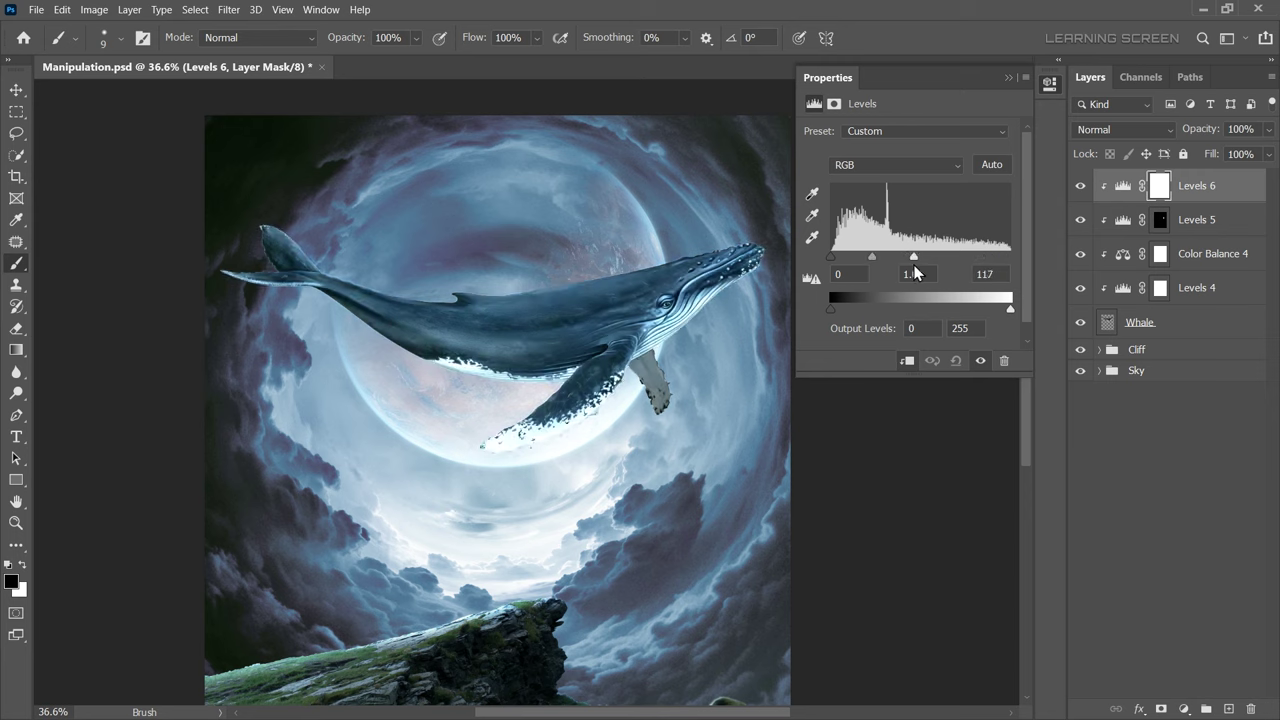
left_click(1008, 78)
key("ctrl+i")
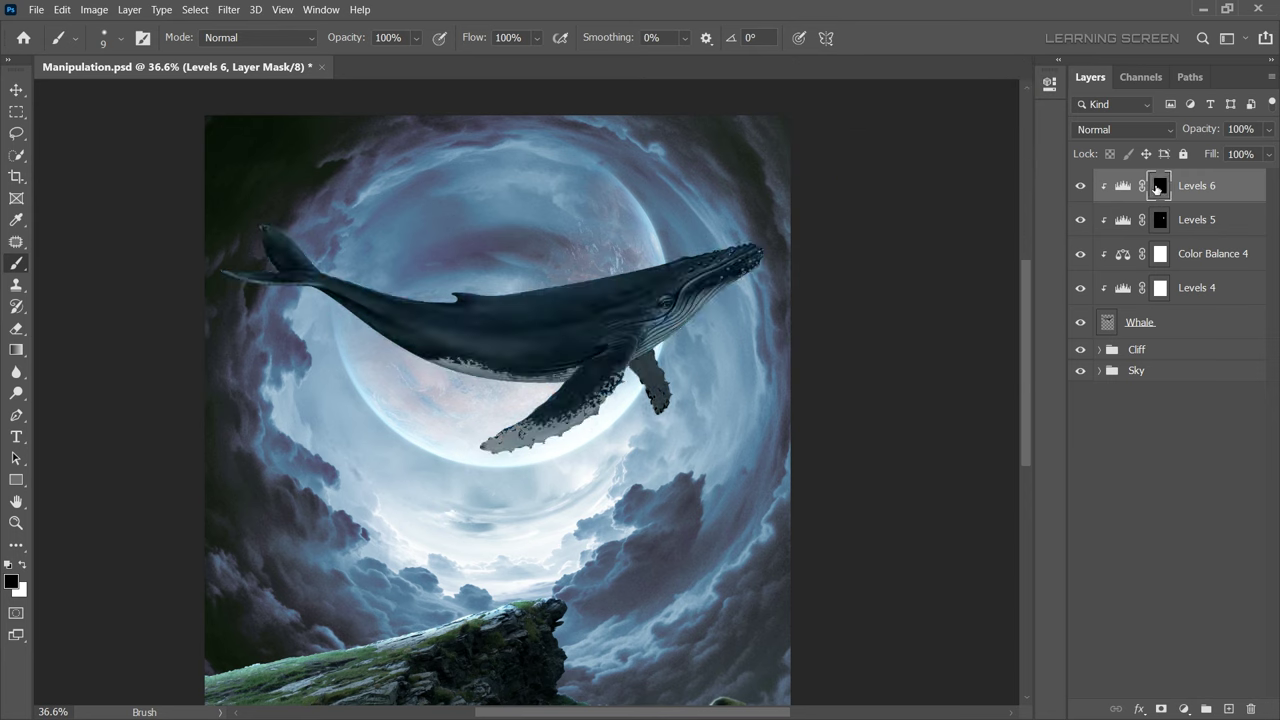
Paint white with a soft brush along the whale's lower jaw for rim light
right_click(784, 410)
key("Return")
scroll(714, 305, "up", 2)
scroll(714, 300, "up", 1)
scroll(829, 251, "up", 1)
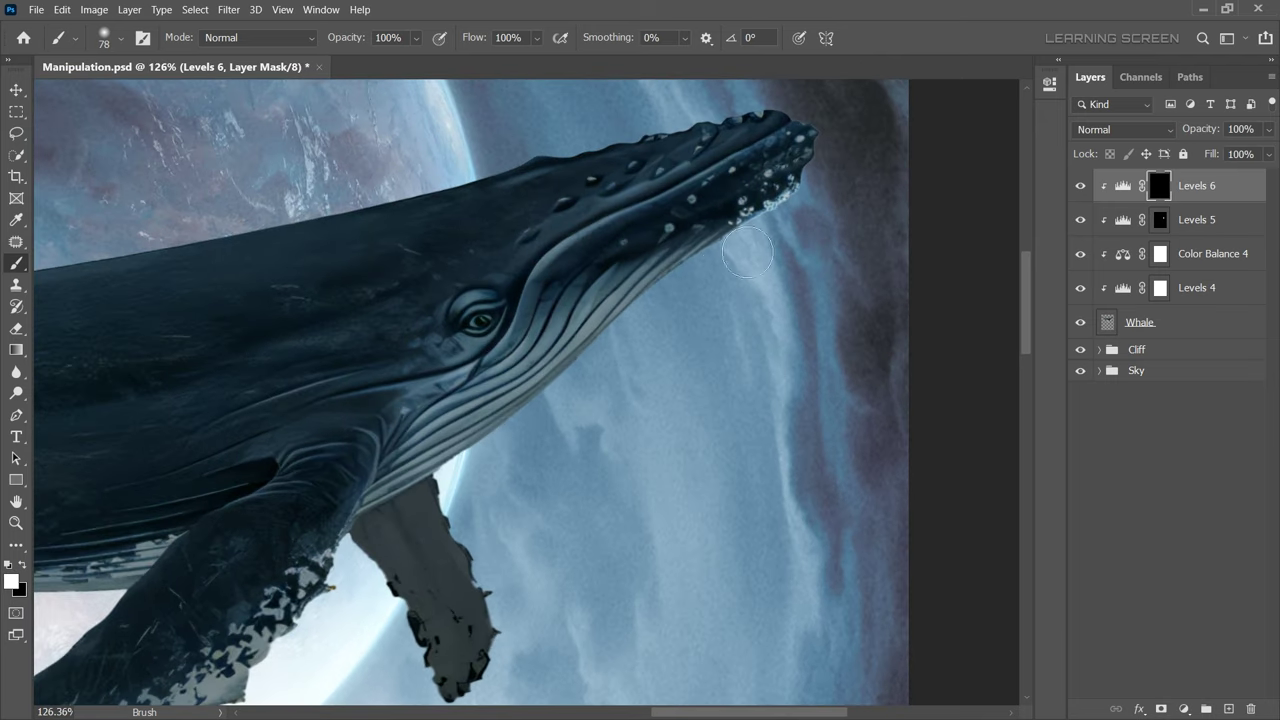
right_click(705, 291)
key("Return")
left_click_drag(775, 241, 549, 427)
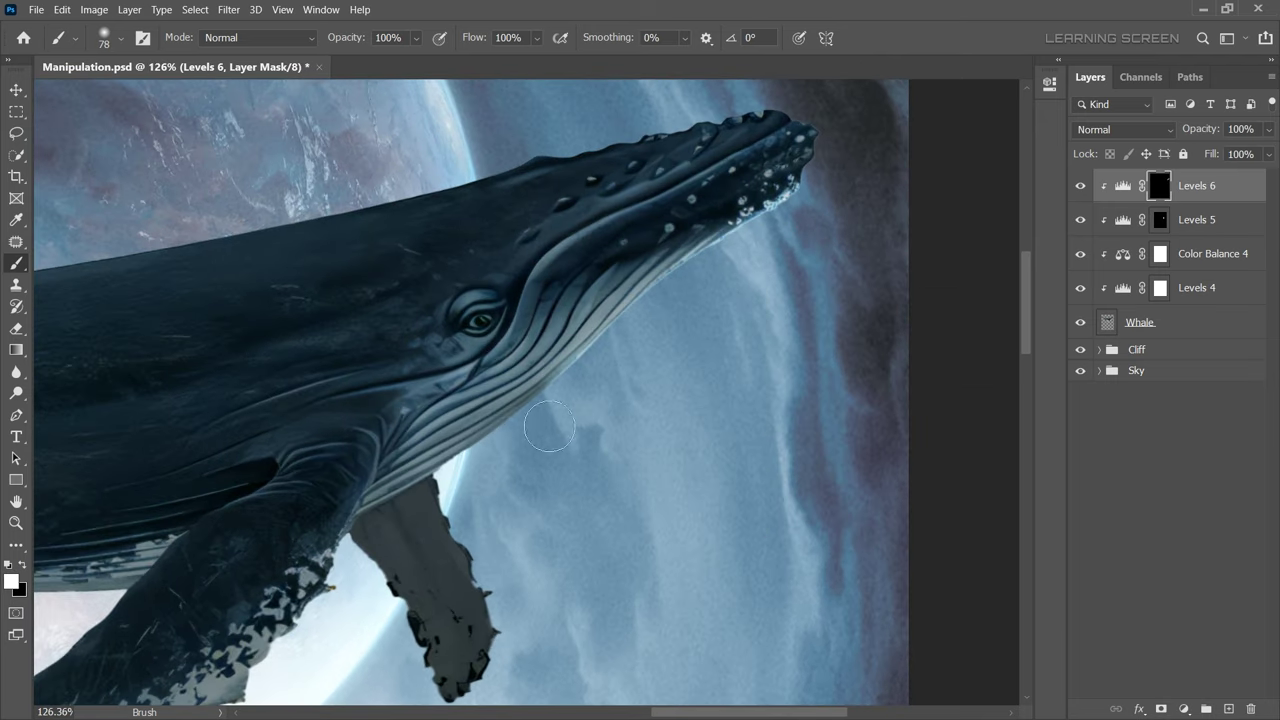
Paint black along the flipper's top edge to remove the brightening there
scroll(697, 309, "down", 3)
scroll(629, 371, "up", 2)
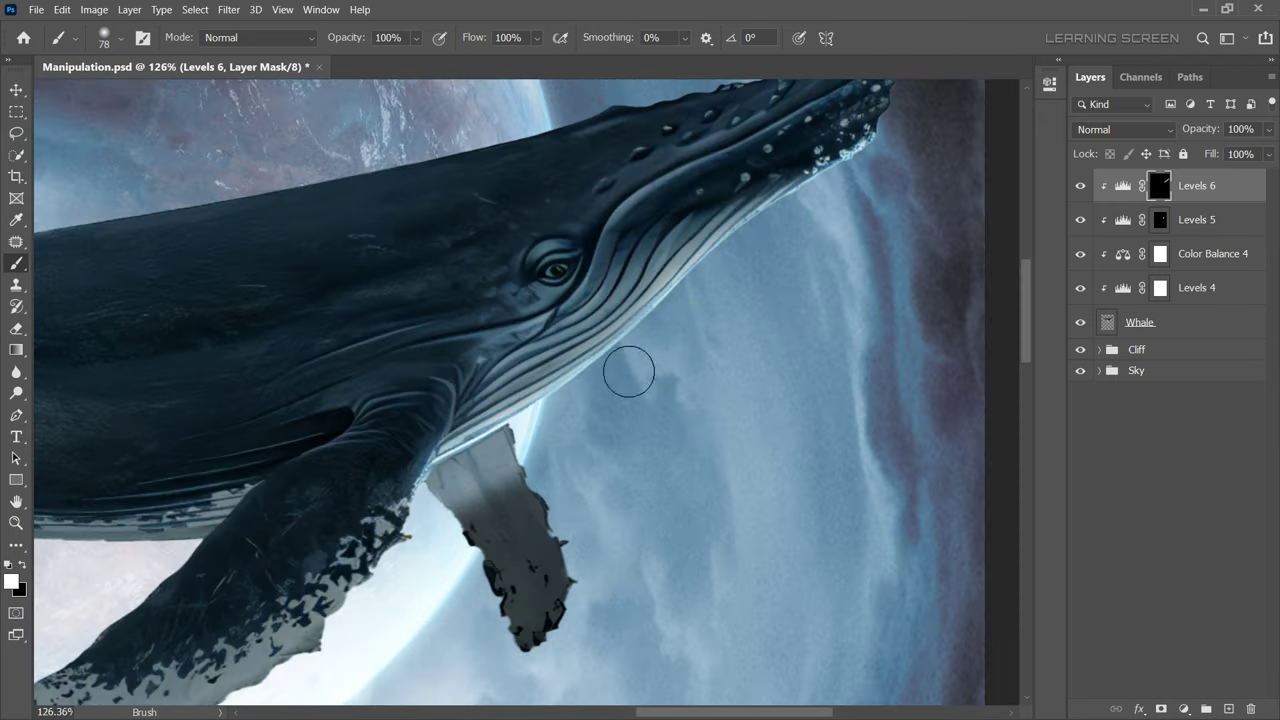
scroll(826, 193, "left", 2)
scroll(463, 494, "up", 3, "alt")
scroll(348, 497, "down", 1, "alt")
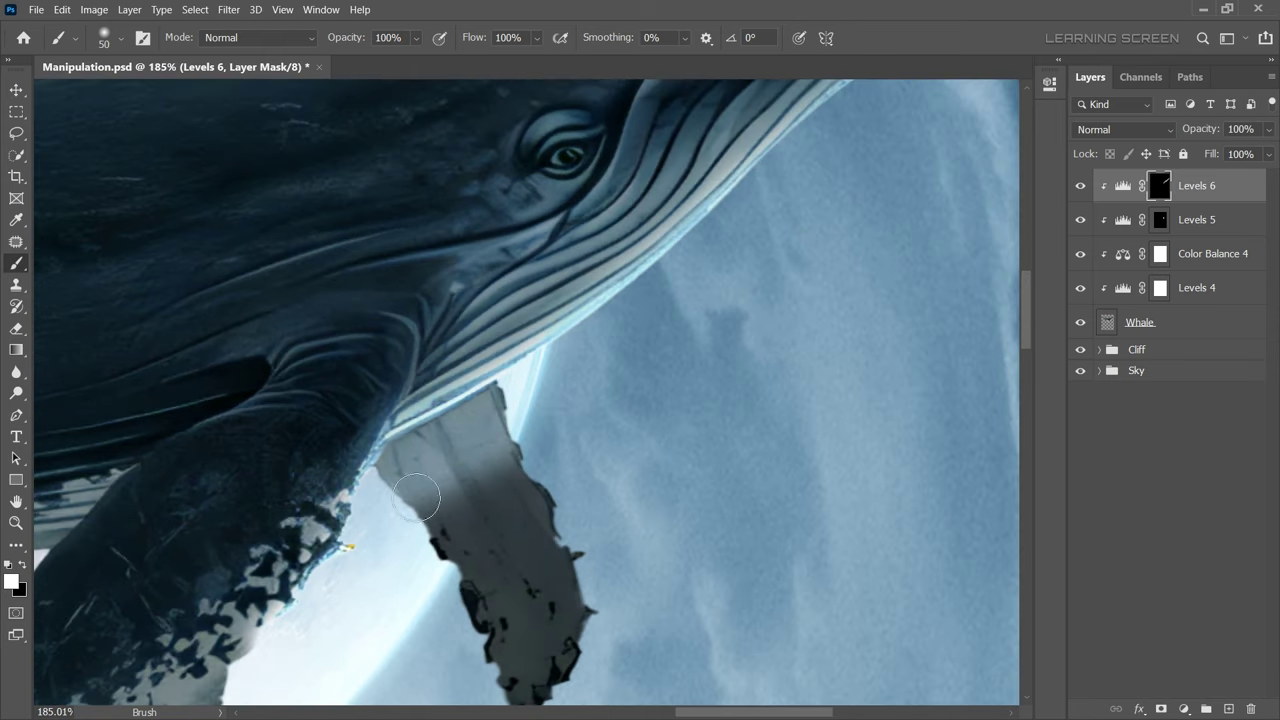
key("[")
key("[")
key("[")
scroll(457, 466, "up", 1, "alt")
key("x")
scroll(457, 466, "up", 3, "alt")
key("[")
mouse_move(620, 303)
left_mouse_down()
mouse_move(500, 334)
mouse_move(334, 451)
mouse_move(378, 467)
left_mouse_up()
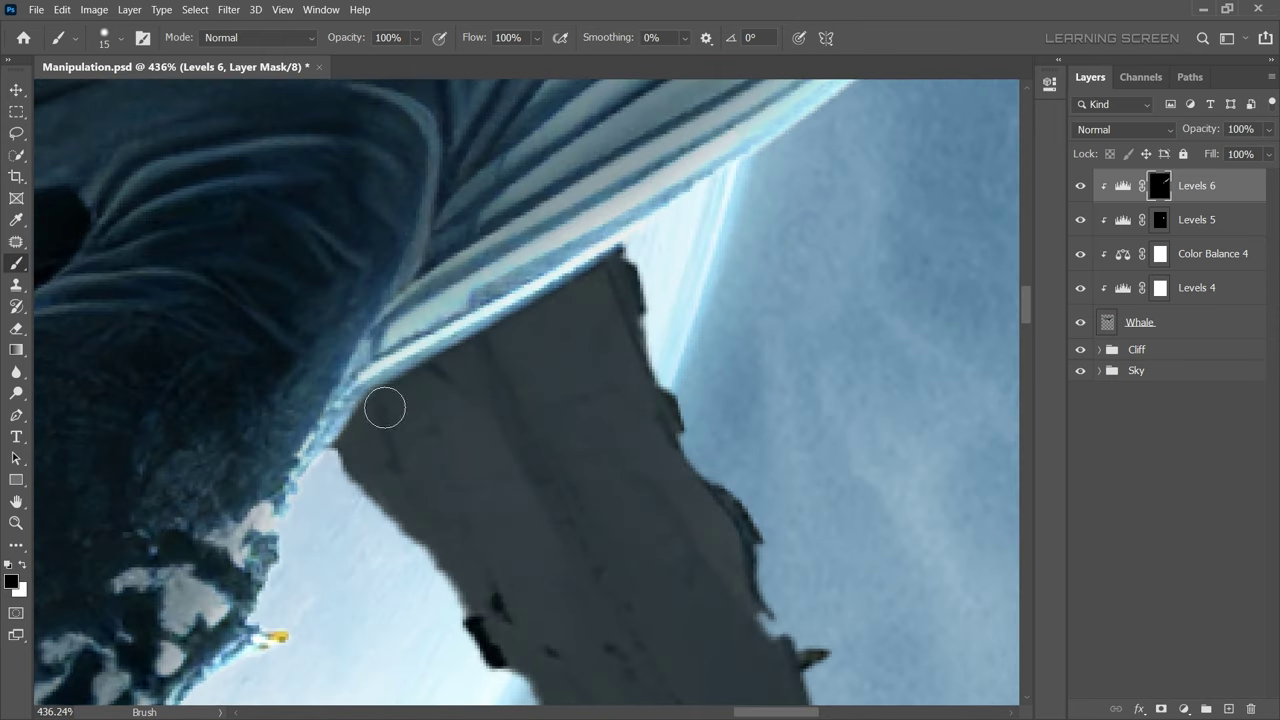
scroll(537, 446, "down", 5)
scroll(537, 446, "down", 5)
Adjust brush sizes while zooming around the whale's edges for fine mask work
key("bracketright")
key("bracketright")
key("bracketright")
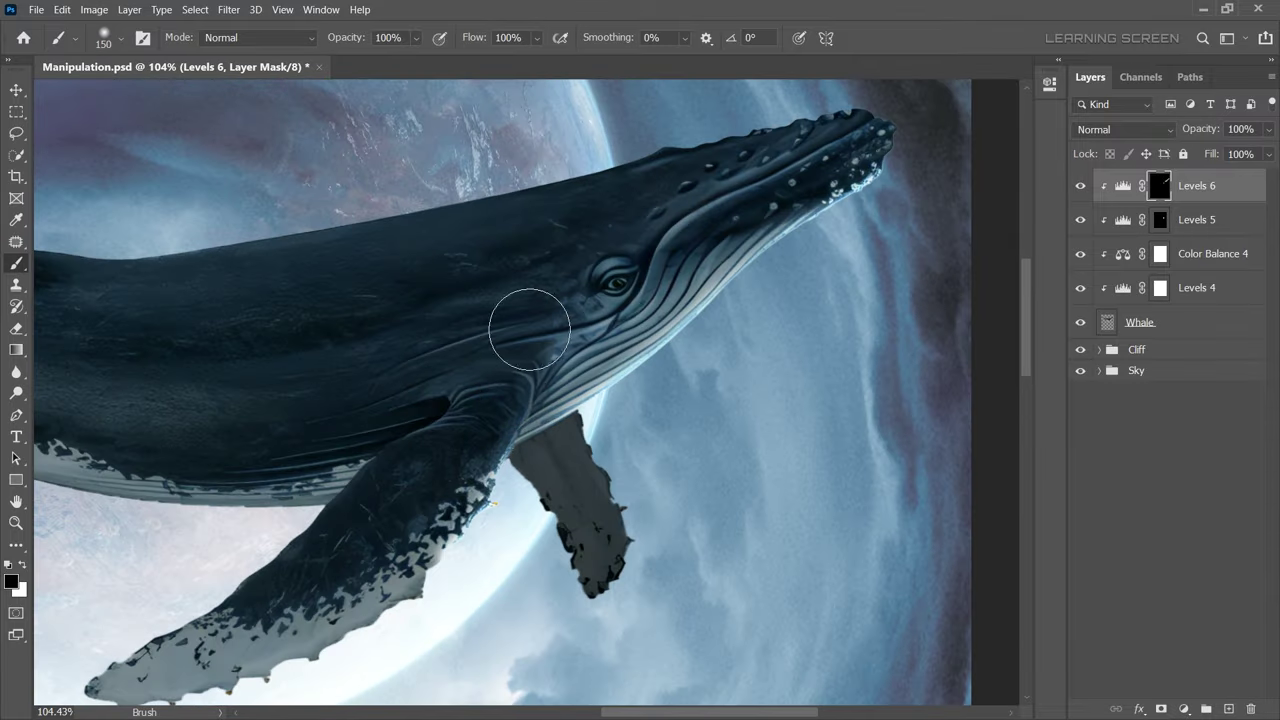
scroll(529, 329, "up", 3)
key("bracketleft")
key("bracketleft")
key("bracketleft")
scroll(563, 434, "down", 3)
scroll(437, 517, "up", 3)
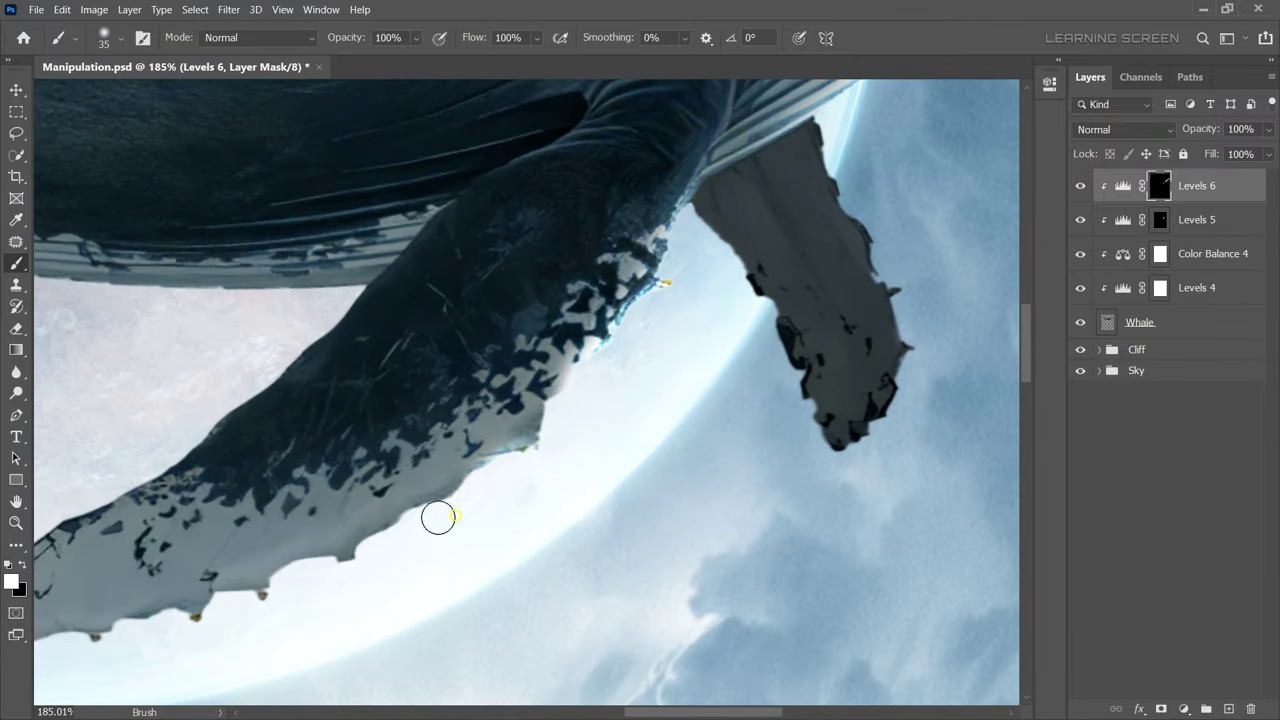
scroll(350, 570, "down", 3)
scroll(614, 265, "up", 3)
key("bracketleft")
key("bracketleft")
key("bracketleft")
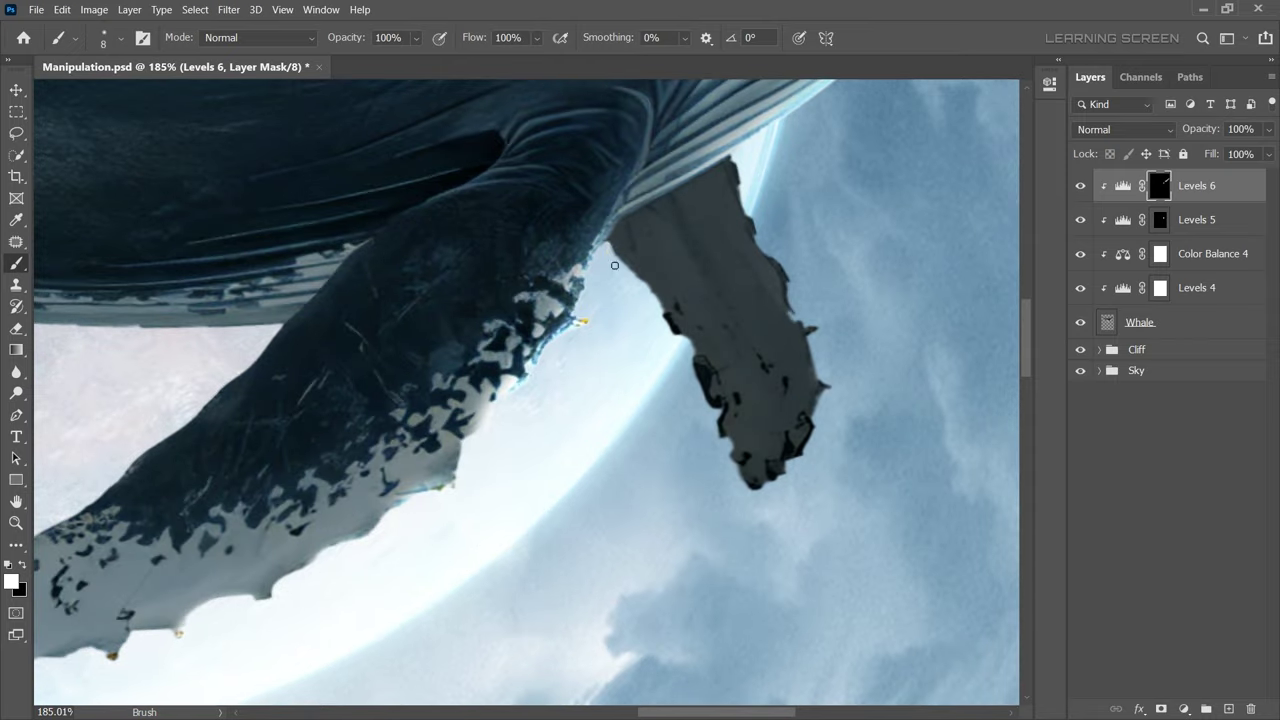
scroll(716, 414, "down", 5)
scroll(700, 410, "up", 1)
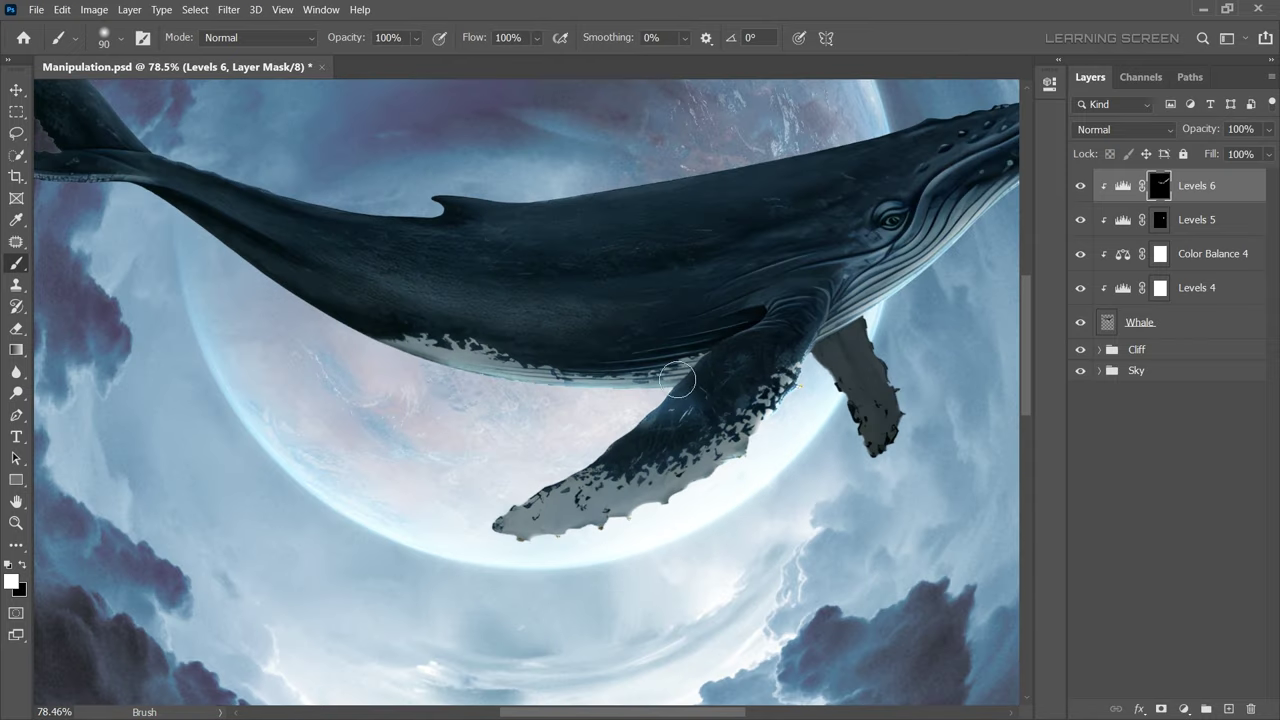
key("bracketright")
key("bracketright")
key("bracketright")
key("bracketleft")
key("bracketleft")
key("bracketleft")
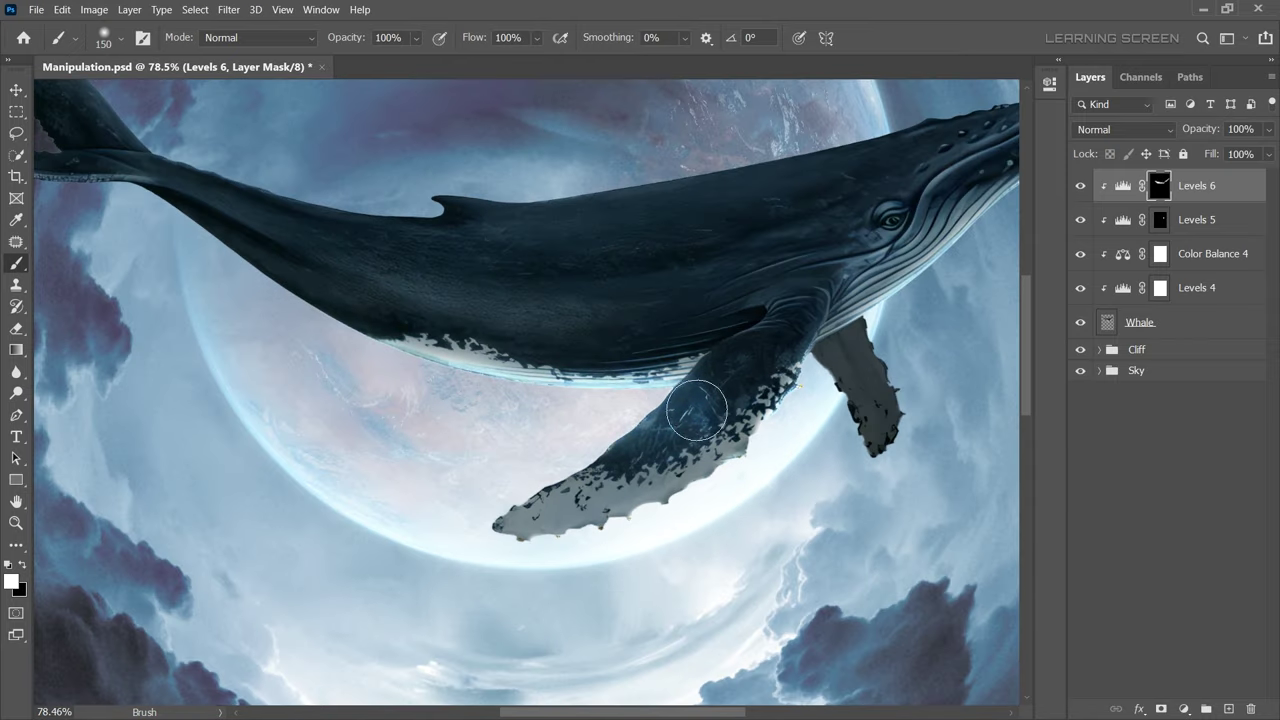
scroll(686, 400, "up", 2)
scroll(732, 356, "down", 2)
scroll(652, 352, "up", 3)
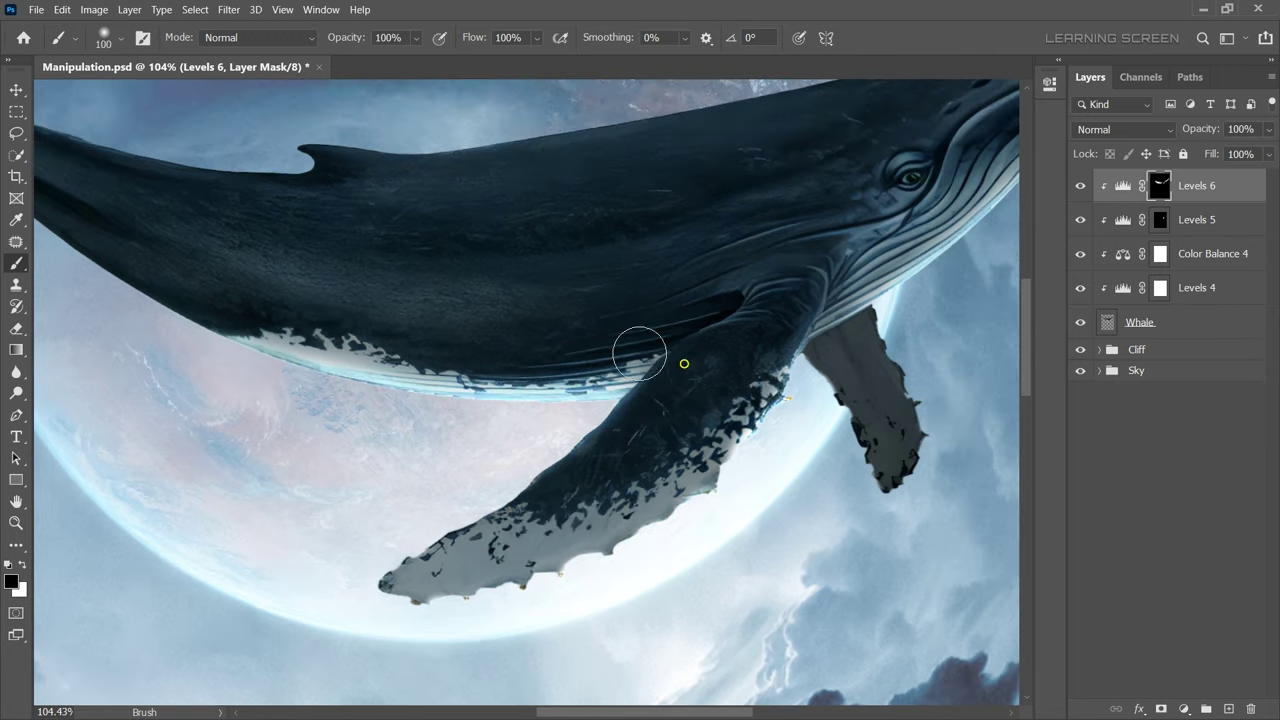
key("bracketright")
key("bracketright")
key("bracketright")
scroll(668, 340, "up", 1)
scroll(670, 334, "down", 5)
scroll(705, 334, "up", 3)
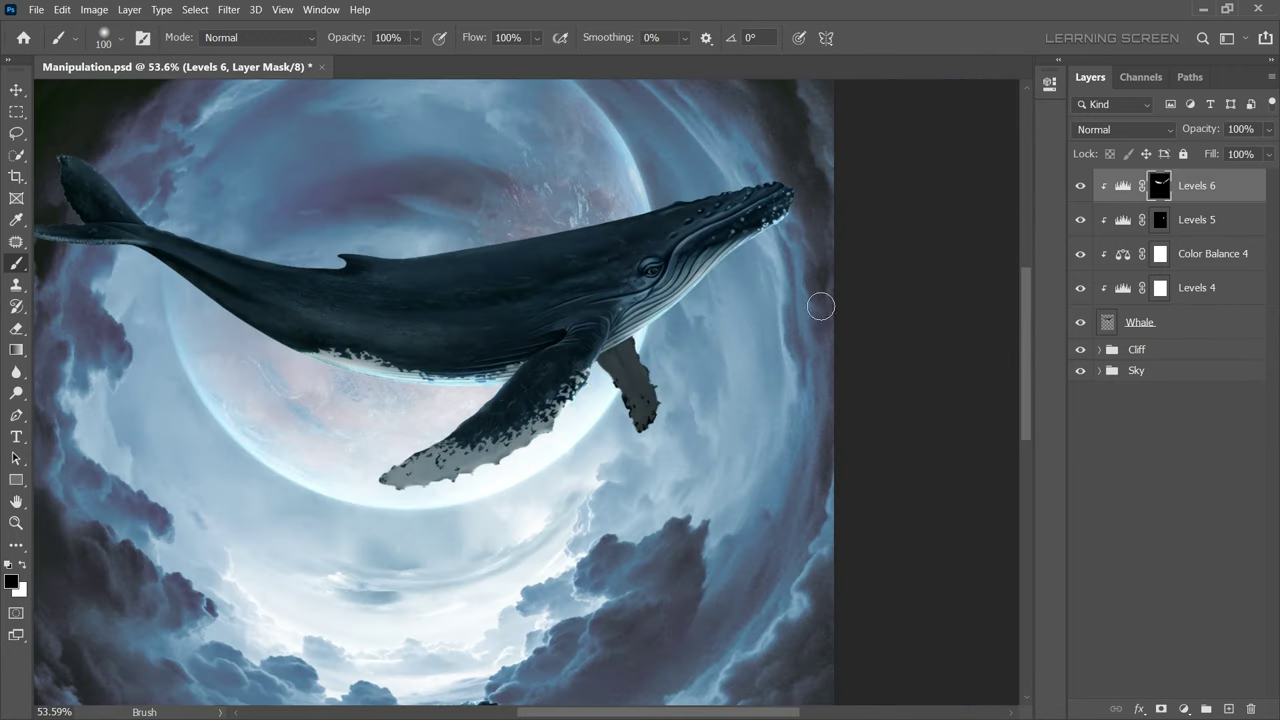
Switch back to a smaller white brush to continue revealing belly highlights
key("bracketleft")
key("bracketleft")
key("bracketleft")
key("x")
scroll(700, 320, "up", 2)
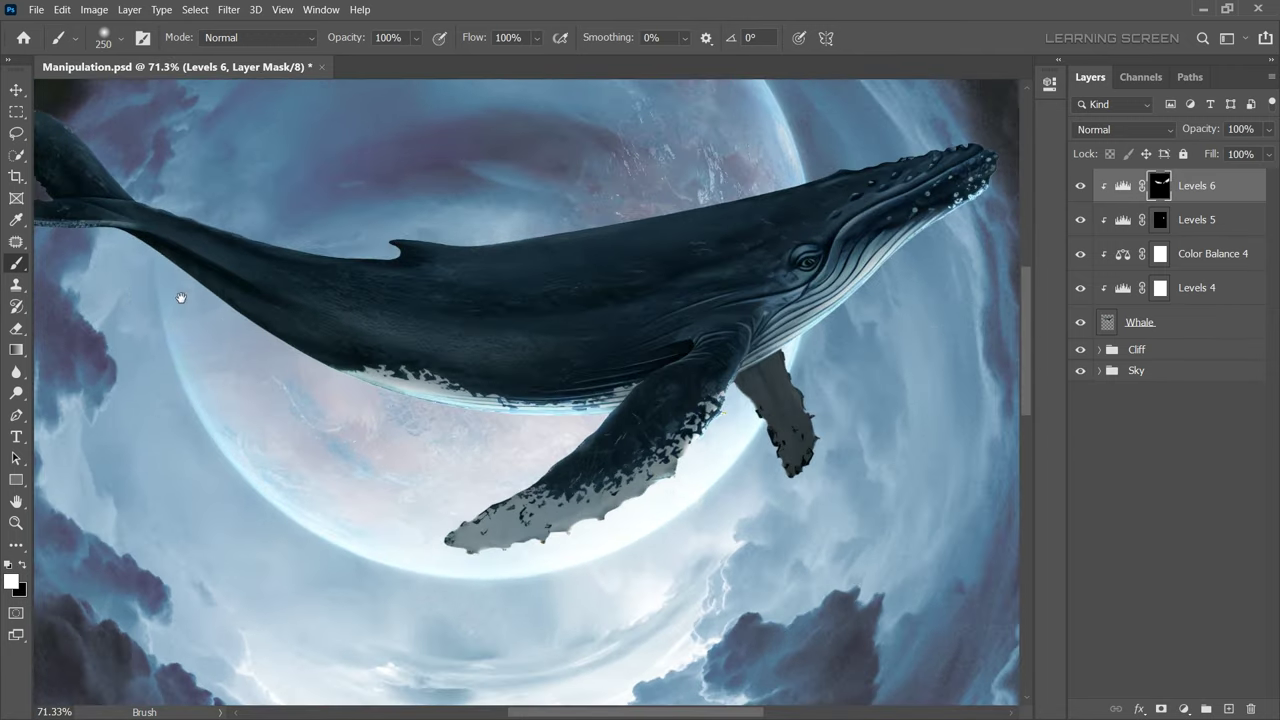
scroll(629, 318, "up", 3)
key("bracketleft")
key("bracketleft")
scroll(457, 251, "down", 1)
scroll(500, 260, "down", 4)
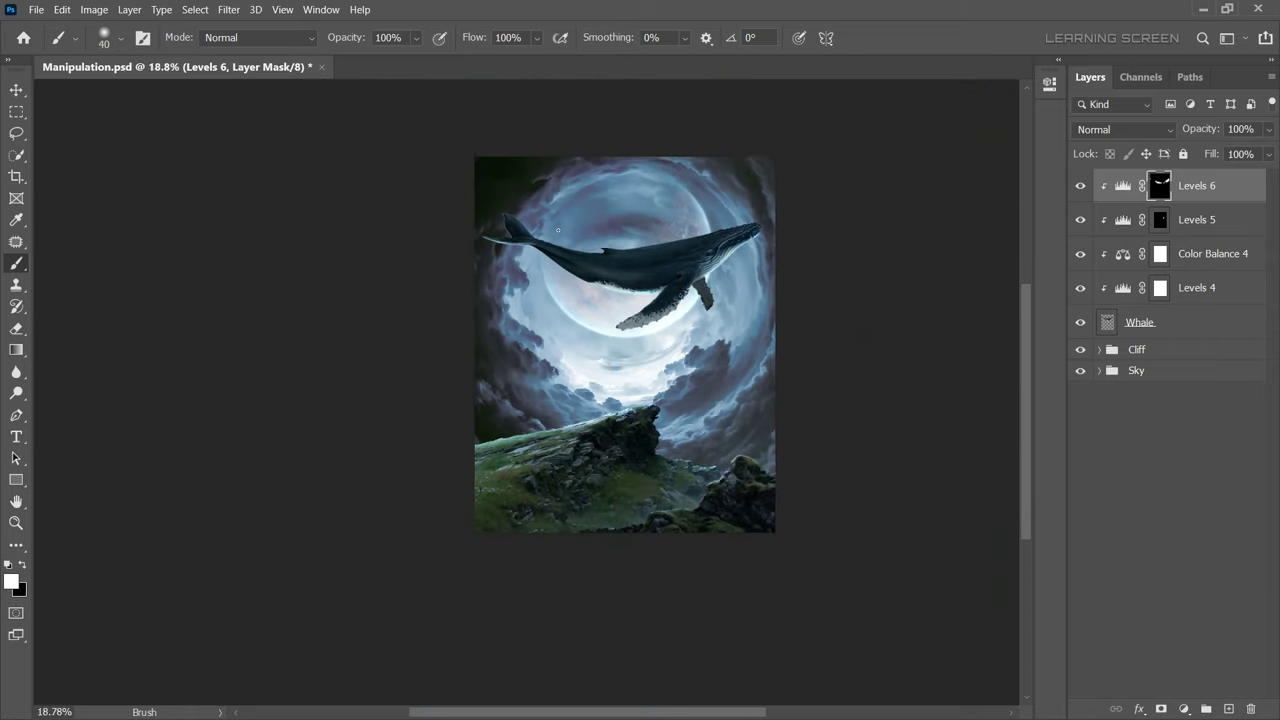
scroll(604, 286, "up", 3)
scroll(604, 286, "up", 1)
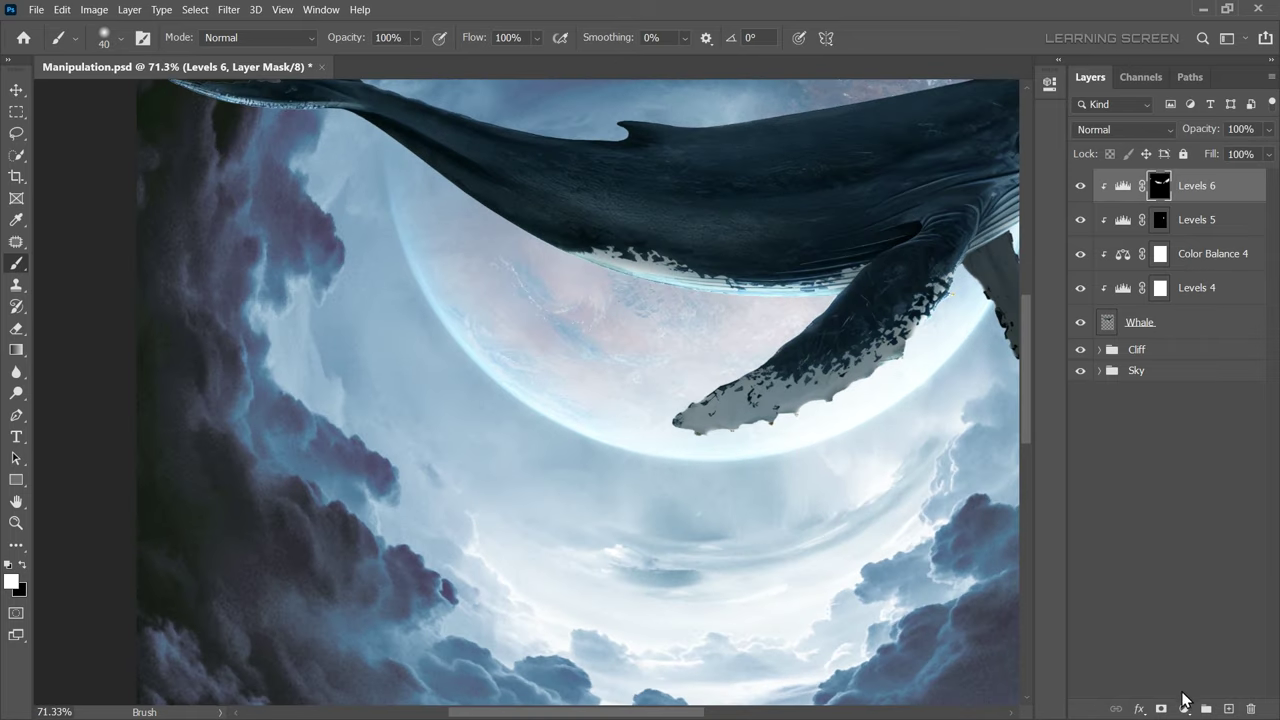
Add a clipped Hue/Saturation layer, colorized at Hue 201, Saturation 35, Lightness +39, with an inverted mask
left_click(1183, 706)
left_click(1183, 558)
left_click(909, 361)
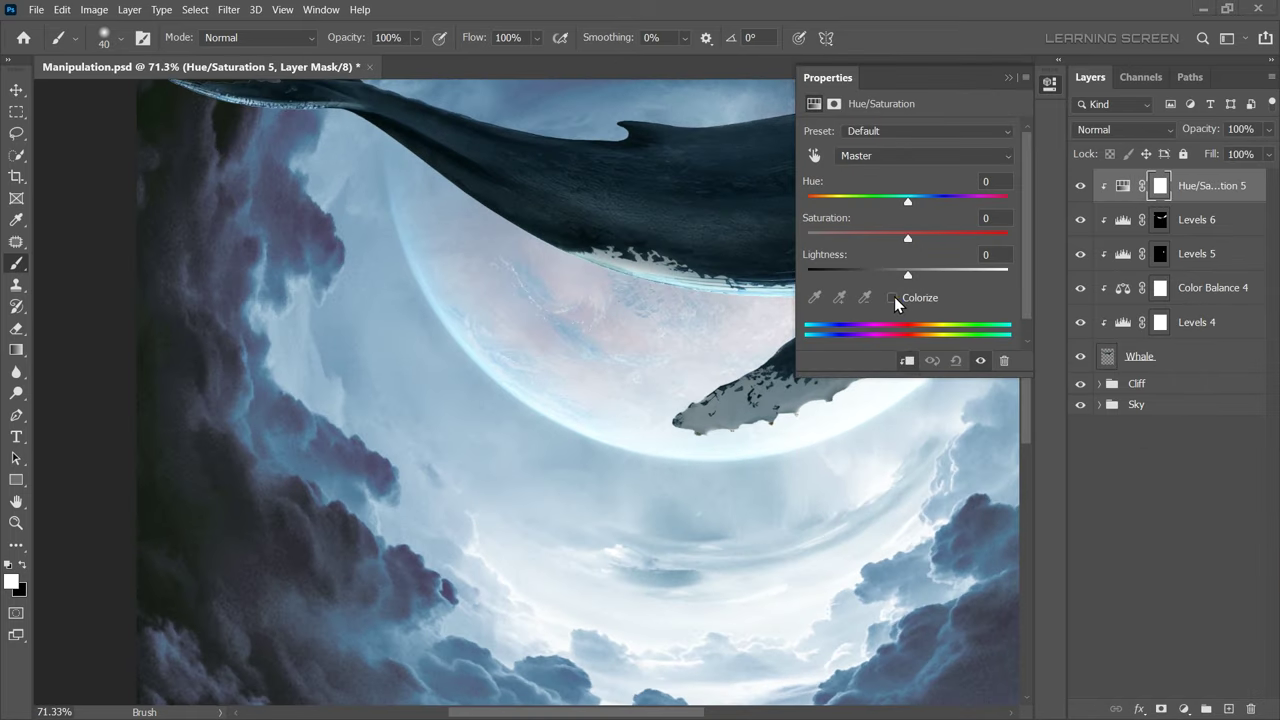
left_click(892, 298)
left_click_drag(859, 237, 947, 270)
left_click_drag(823, 201, 920, 199)
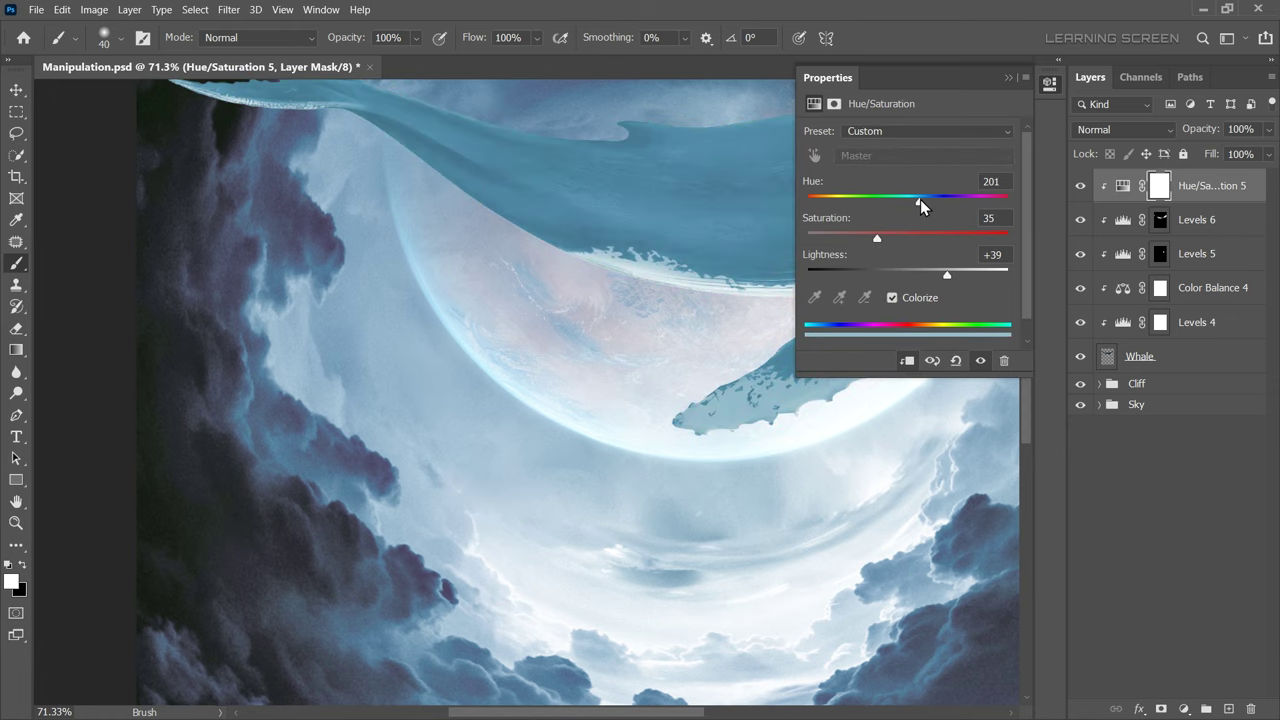
left_click(1159, 186)
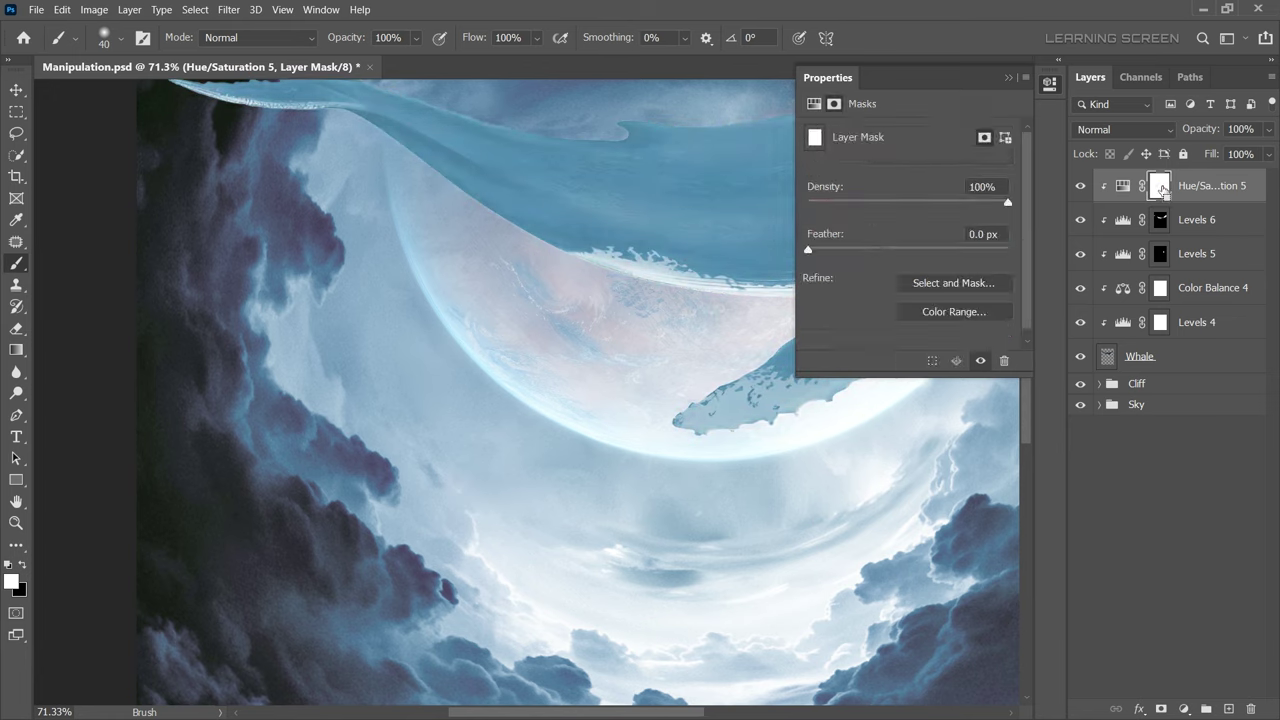
key("ctrl+i")
left_click(1049, 84)
With an 8 px brush, paint the blue tint back along the tail fin's edge
scroll(528, 474, "up", 5)
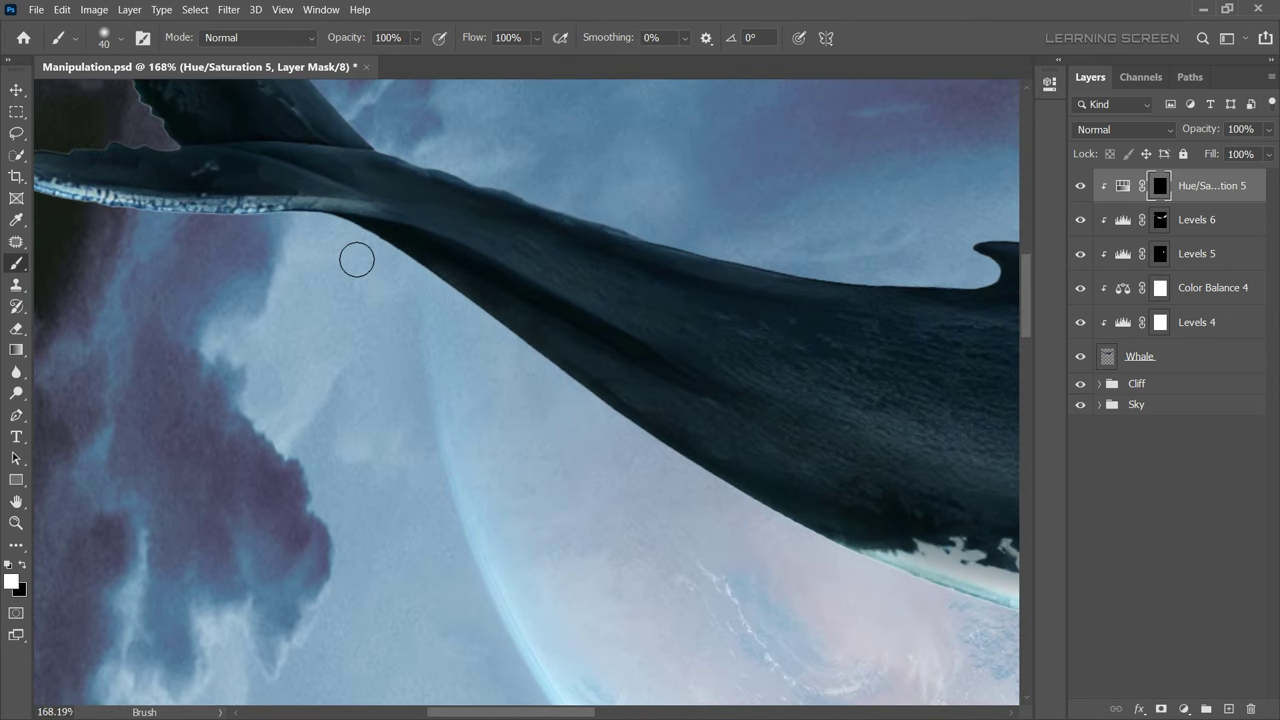
key("bracketleft")
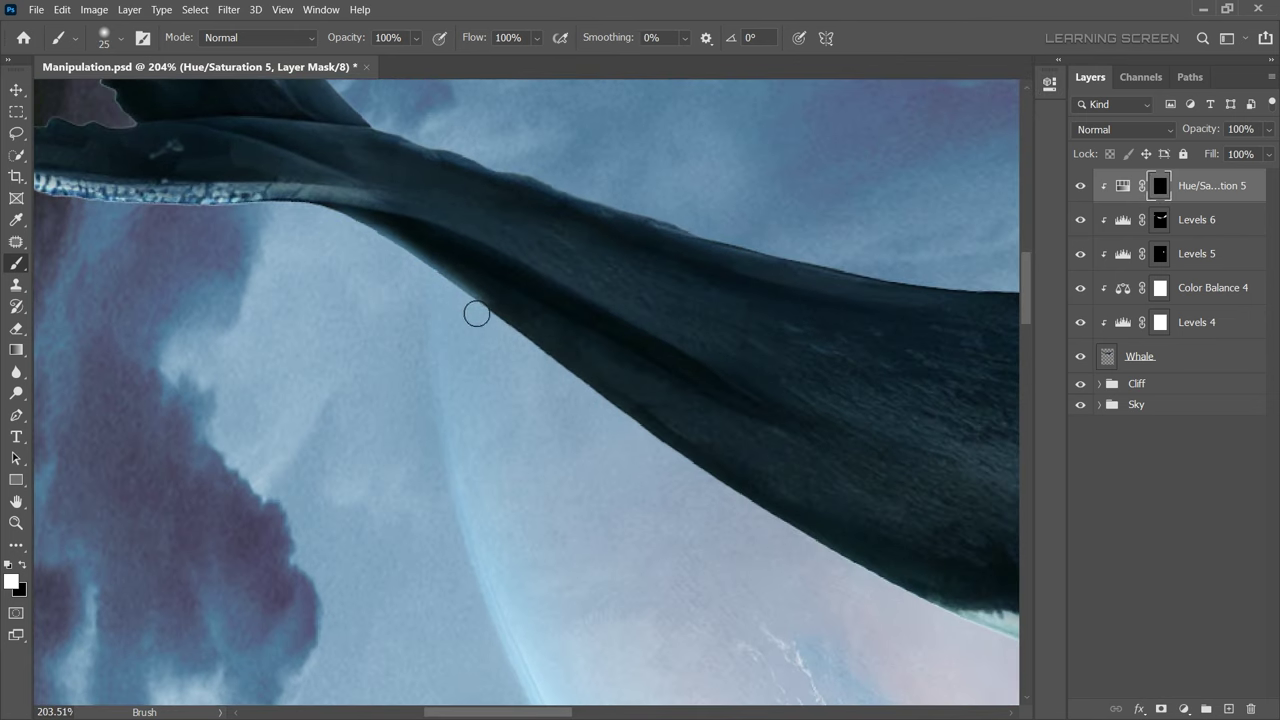
scroll(450, 466, "down", 2)
scroll(737, 534, "down", 3)
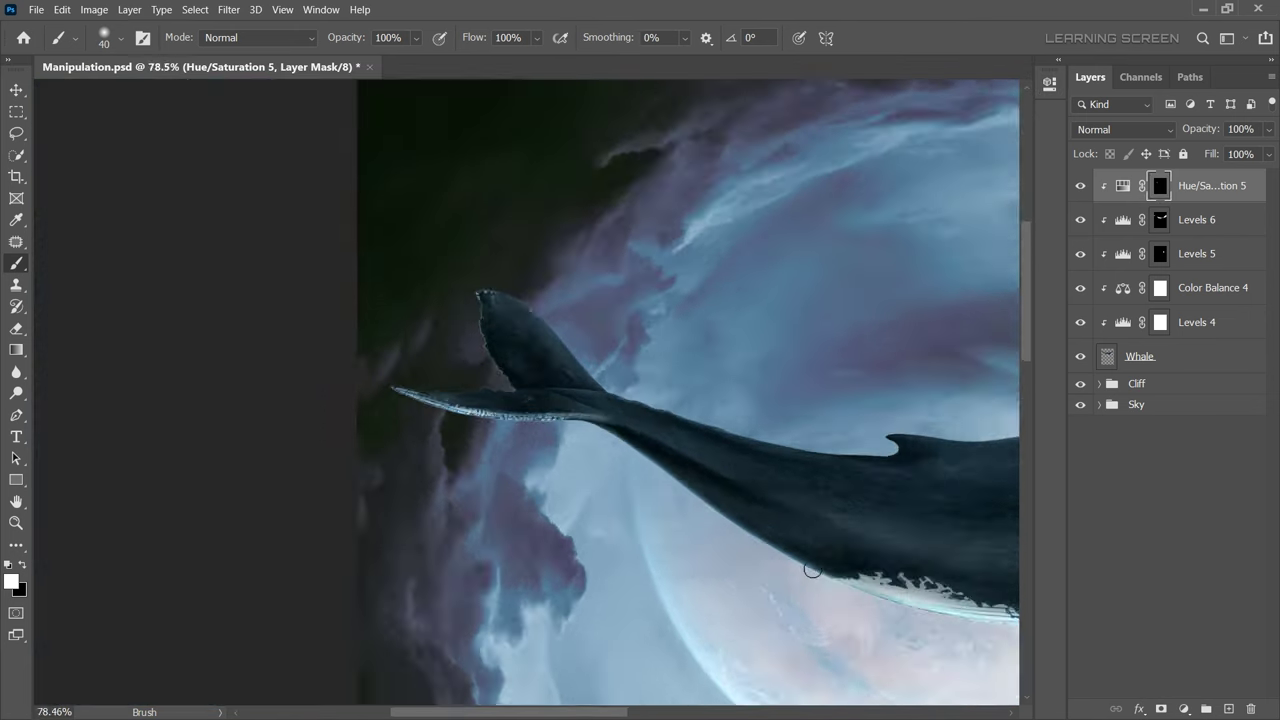
scroll(451, 317, "up", 4)
scroll(678, 403, "down", 5)
key("bracketright")
key("bracketright")
key("bracketright")
scroll(678, 403, "up", 1)
key("bracketright")
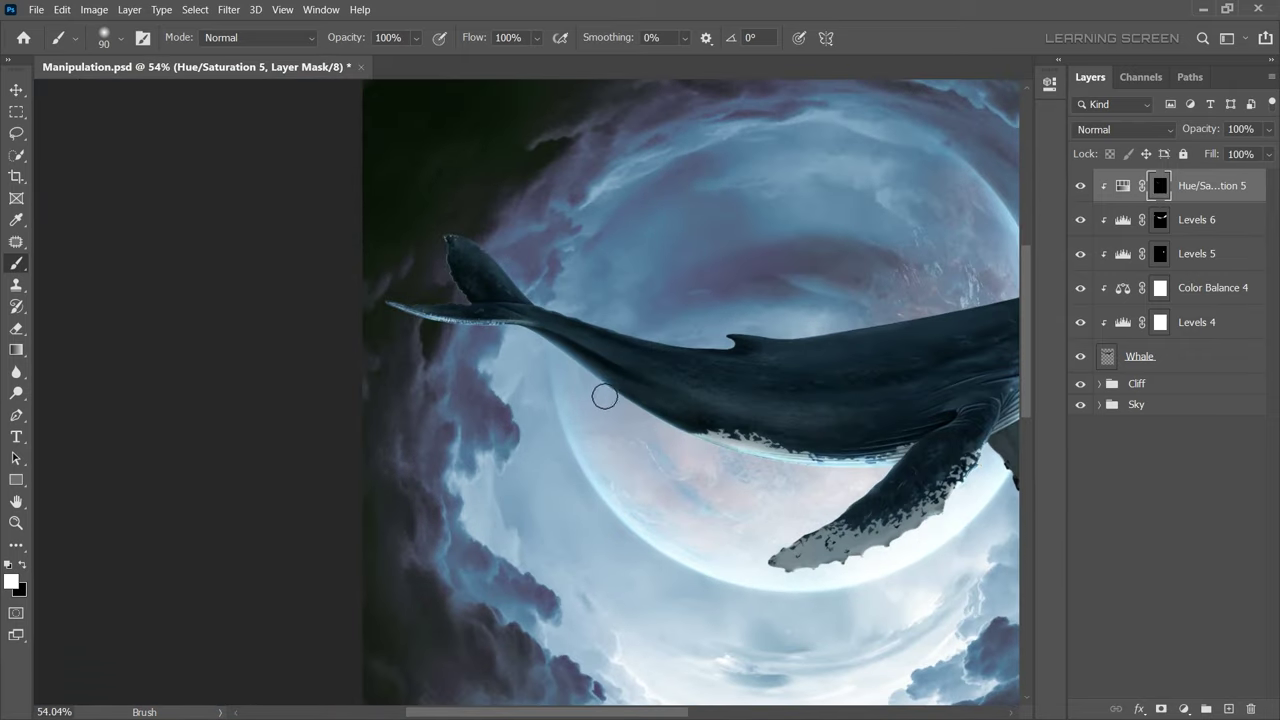
scroll(429, 229, "up", 2)
key("bracketleft")
key("bracketleft")
key("bracketleft")
scroll(434, 200, "up", 1)
scroll(829, 314, "up", 2)
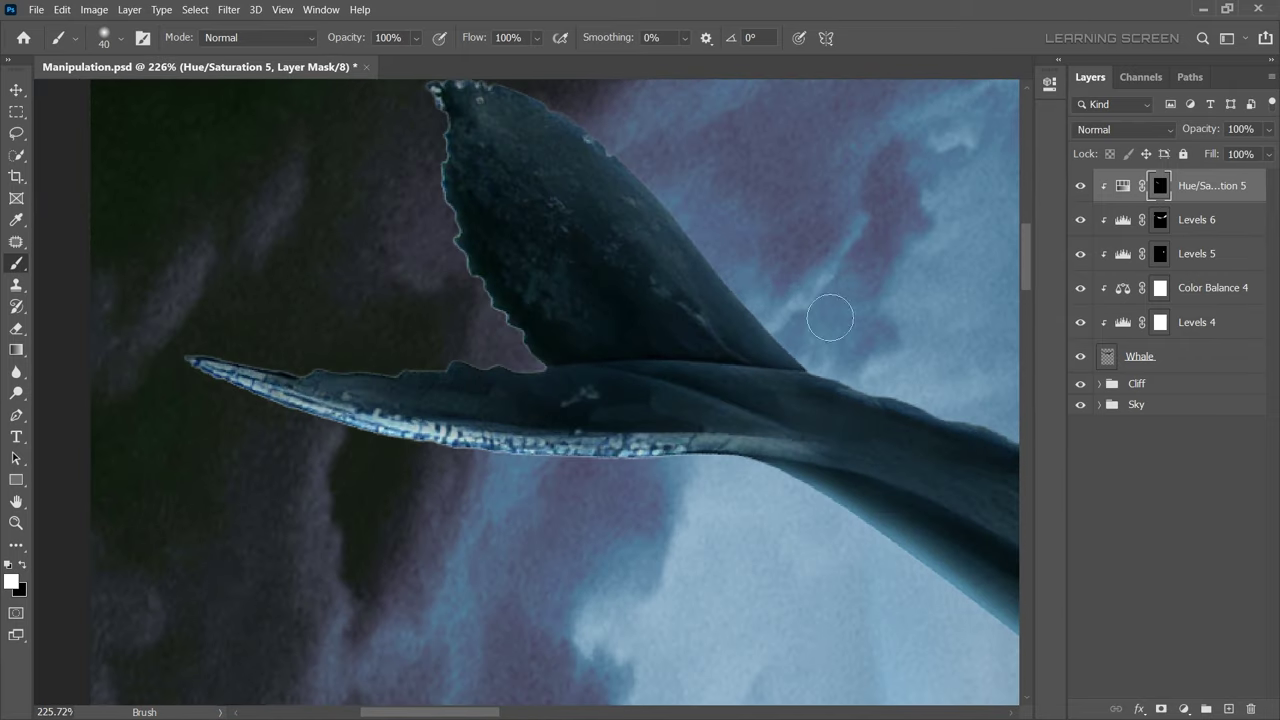
scroll(786, 289, "down", 1)
scroll(786, 289, "down", 3)
scroll(517, 251, "up", 2)
scroll(517, 251, "up", 3)
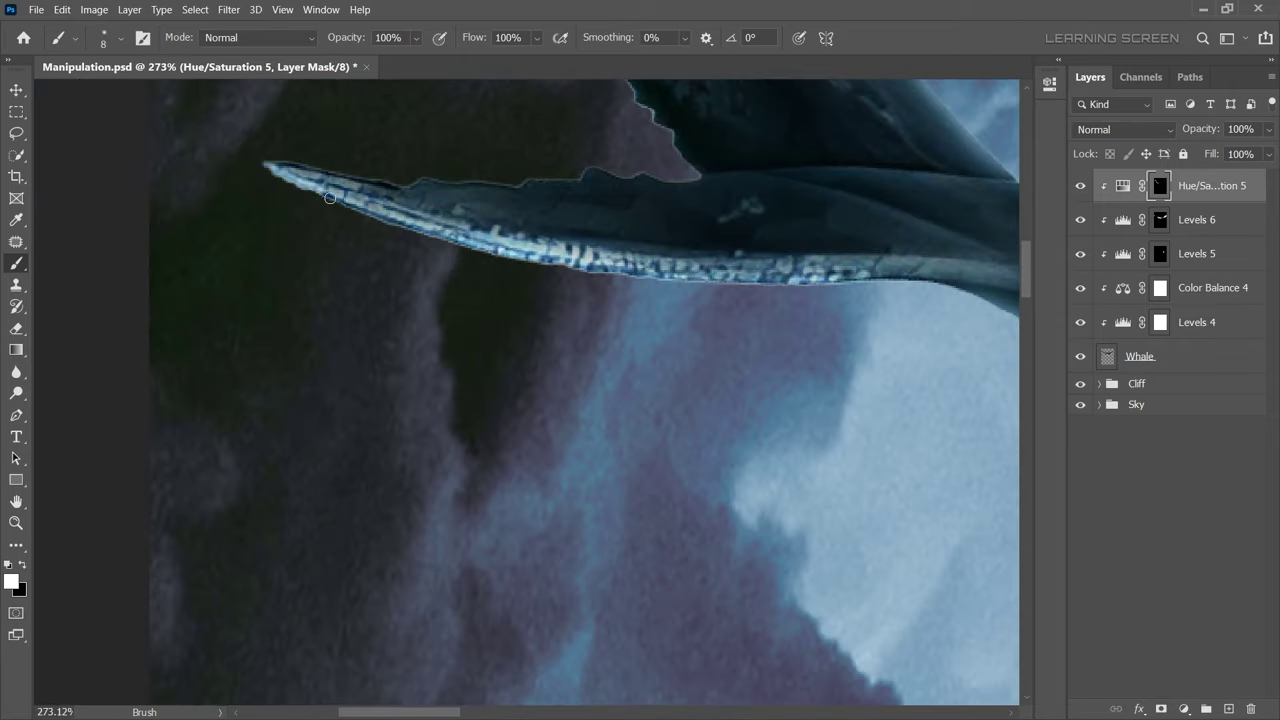
key("bracketleft")
key("bracketleft")
key("bracketleft")
left_click_drag(849, 280, 723, 284)
Scroll around the whale to inspect the painted blue rim edges
scroll(510, 257, "down", 5)
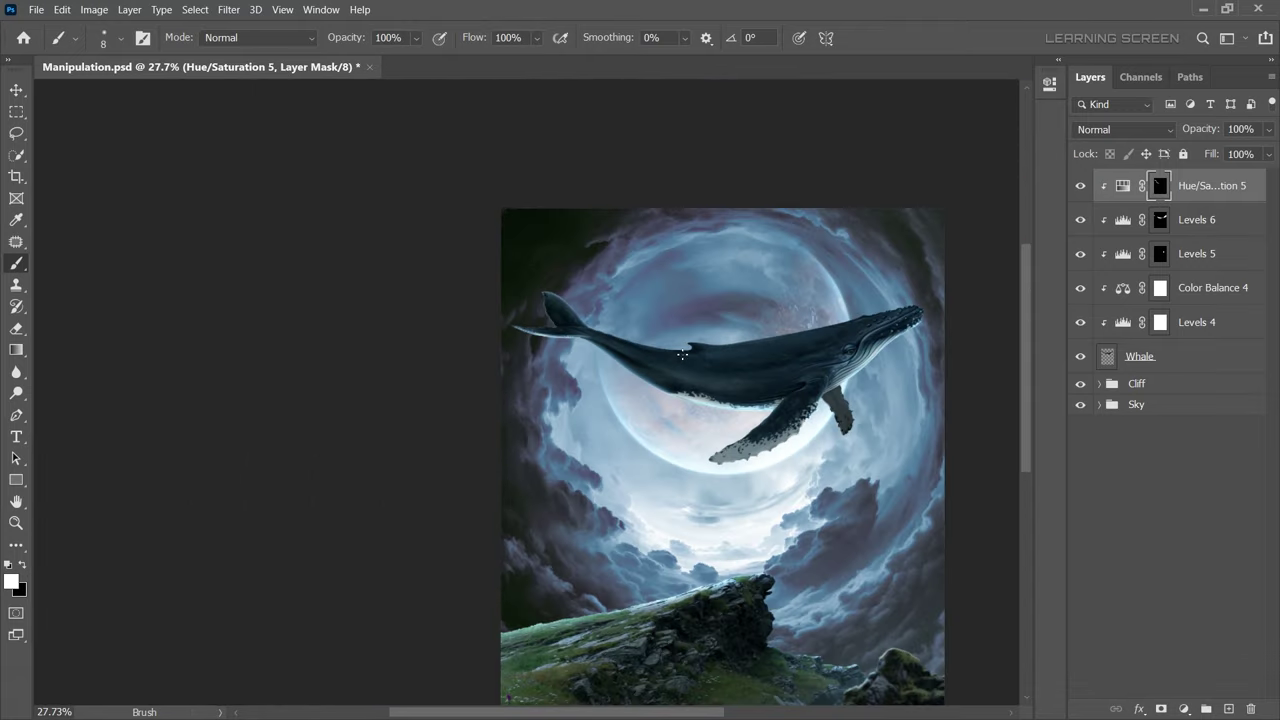
scroll(770, 350, "up", 5)
scroll(770, 350, "up", 1)
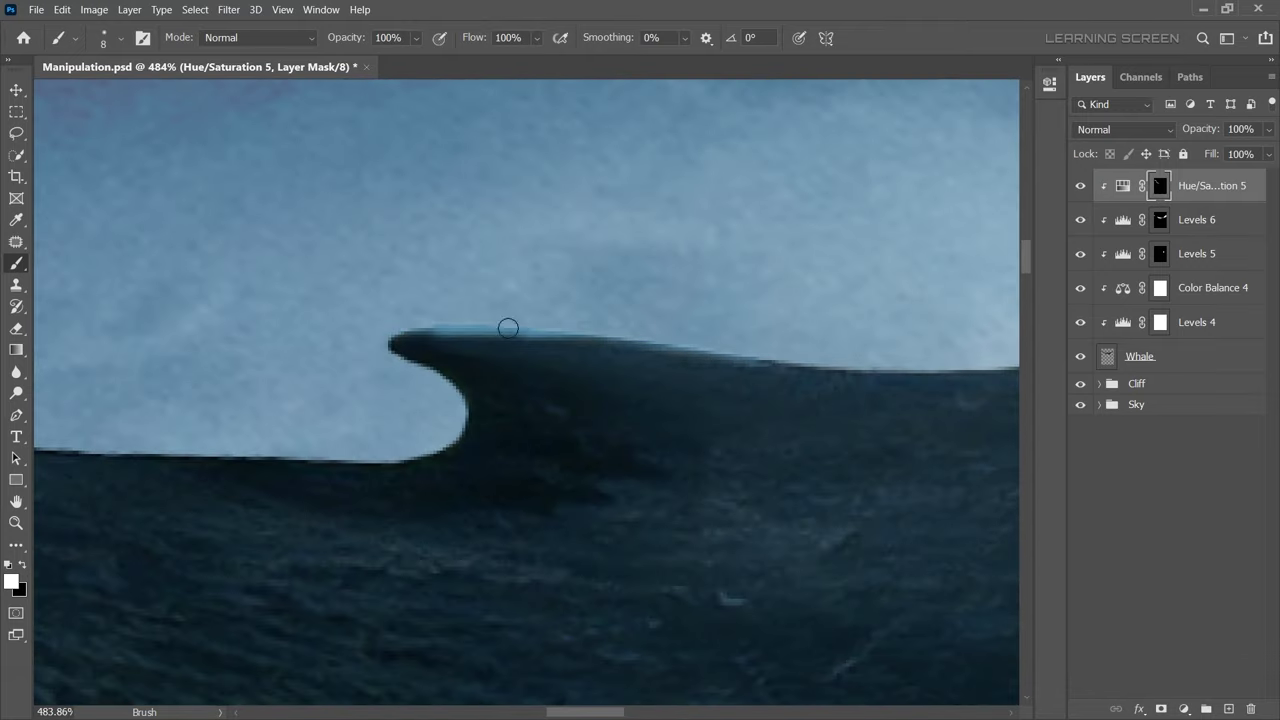
scroll(508, 328, "down", 5)
scroll(518, 313, "up", 5)
scroll(559, 326, "down", 1)
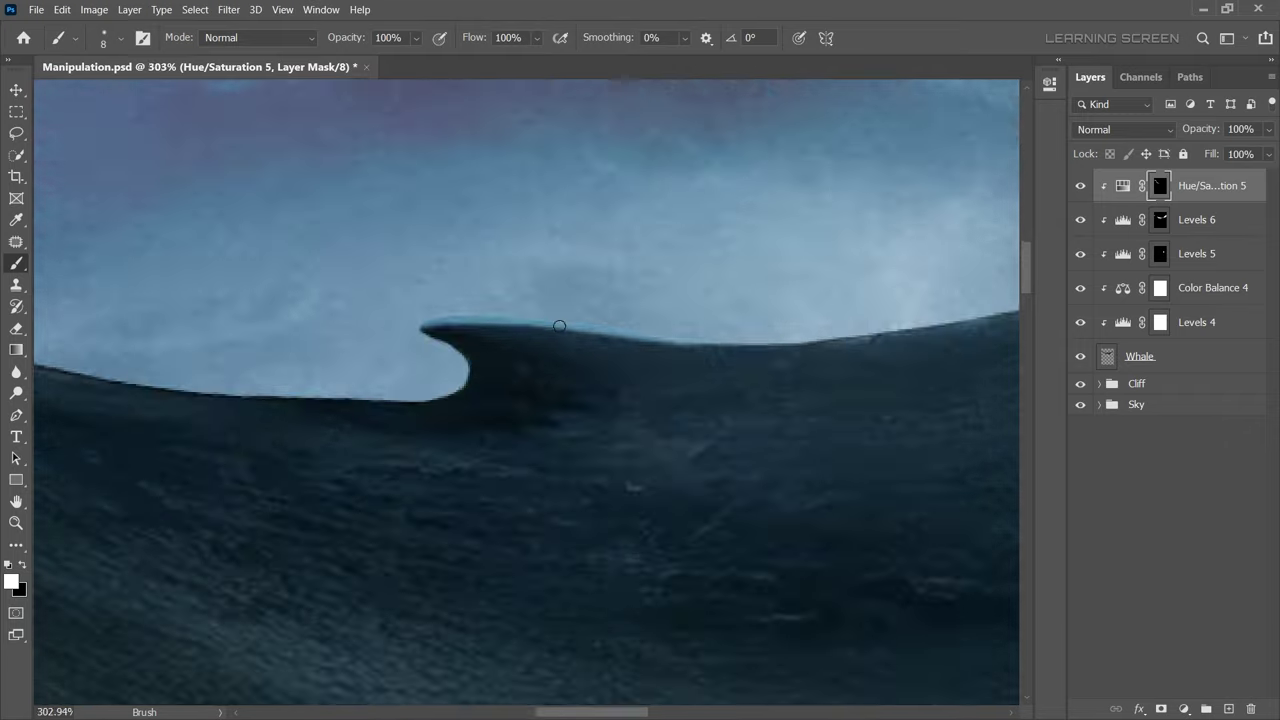
scroll(559, 326, "down", 5)
scroll(525, 295, "up", 5)
scroll(126, 270, "down", 5)
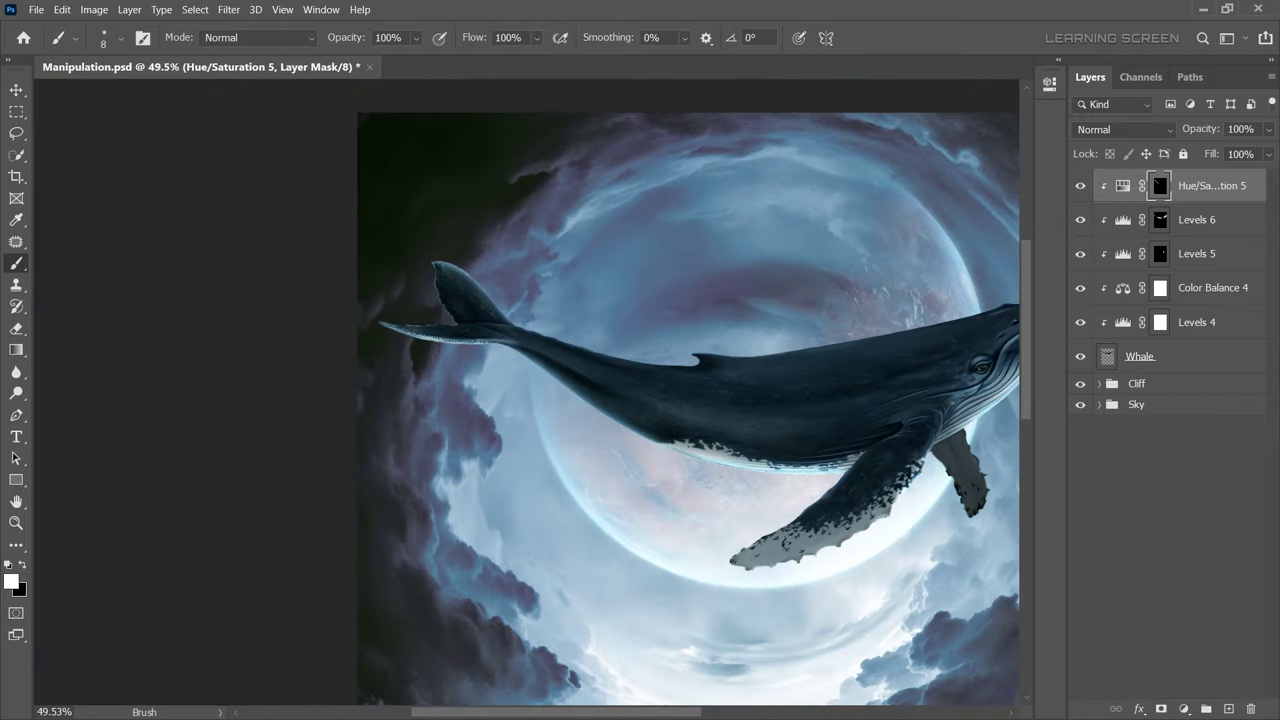
scroll(391, 383, "up", 2)
scroll(391, 383, "up", 3)
scroll(605, 421, "up", 1)
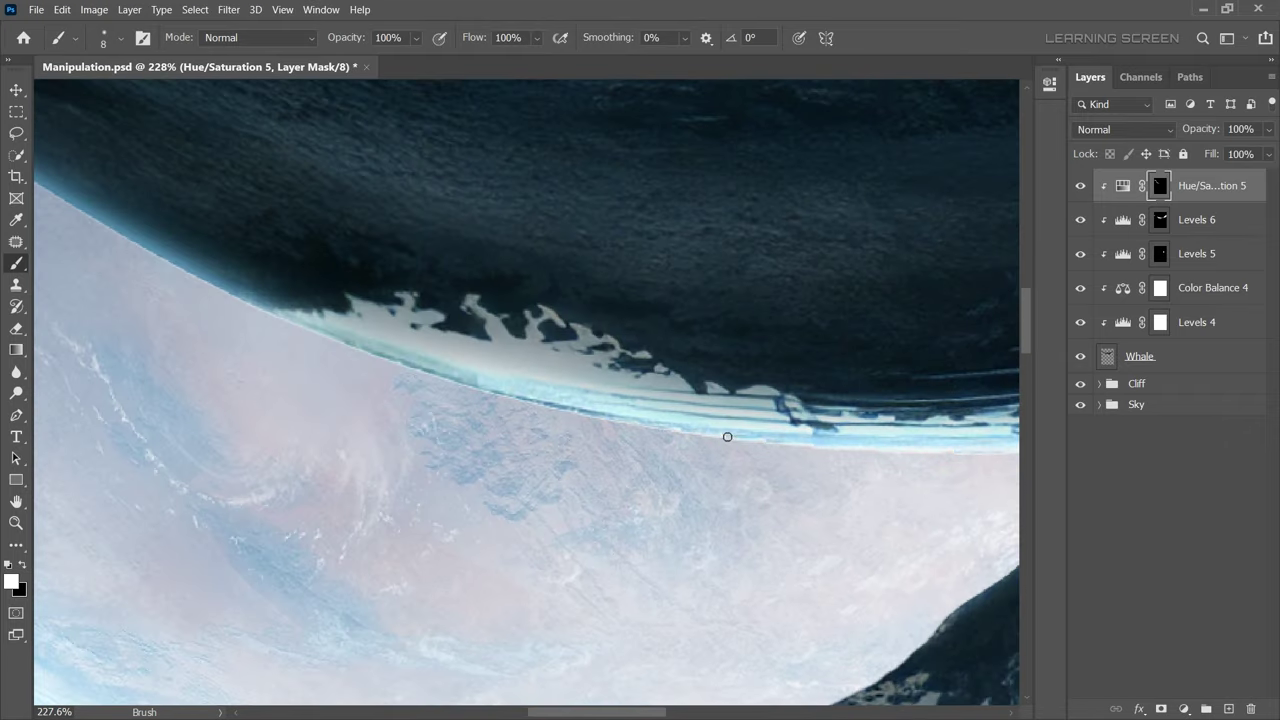
scroll(417, 381, "up", 2)
scroll(547, 421, "down", 1)
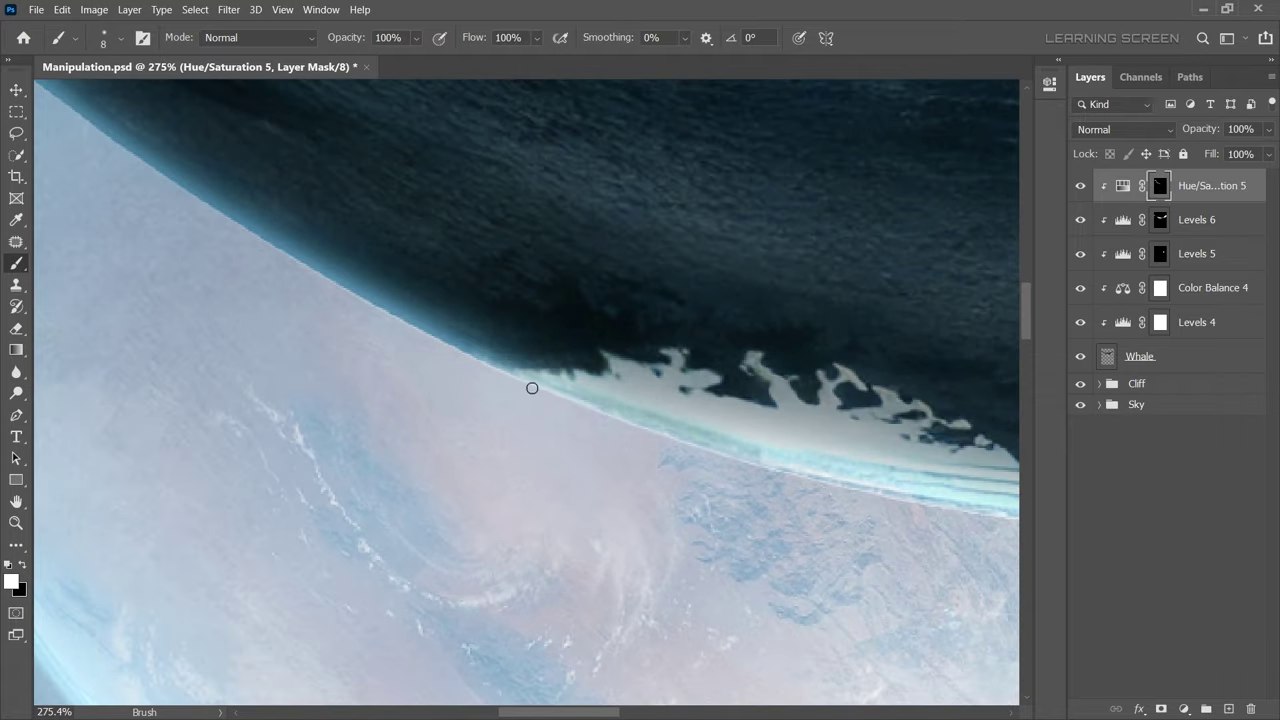
scroll(529, 383, "down", 1)
scroll(531, 411, "down", 1)
scroll(620, 376, "down", 3)
scroll(620, 376, "up", 5)
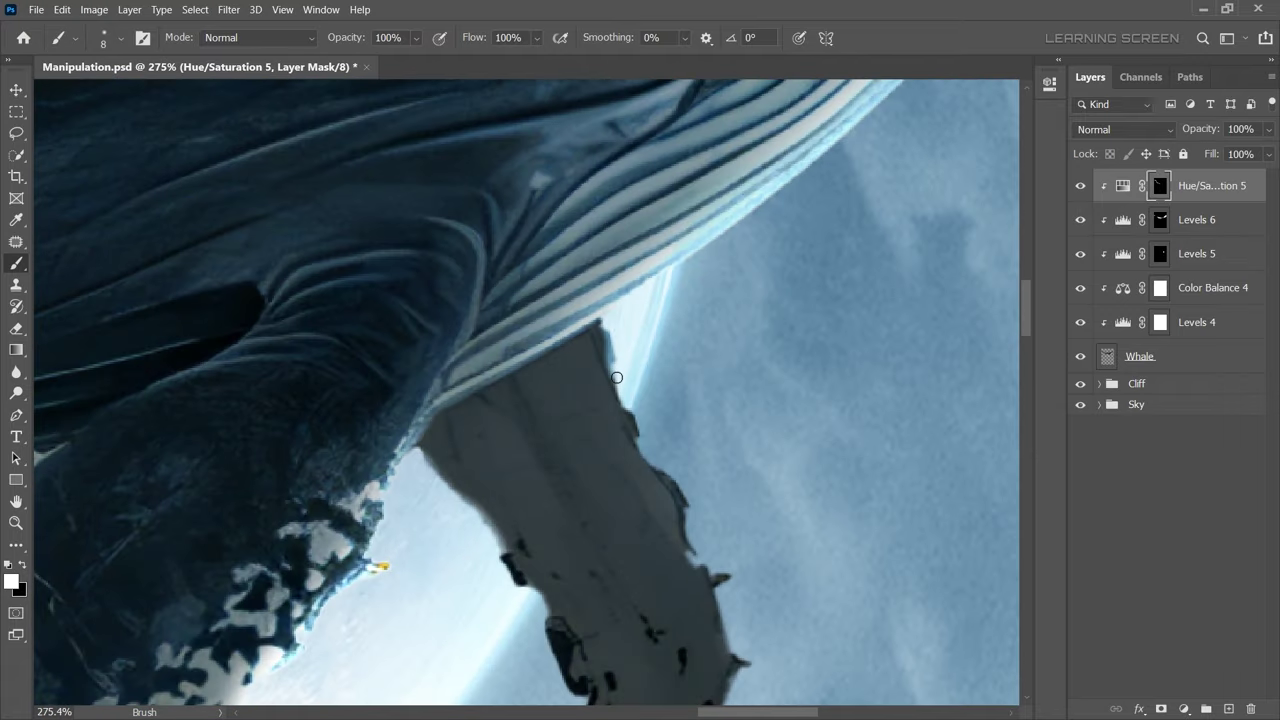
scroll(706, 481, "down", 1)
scroll(734, 423, "down", 4)
scroll(700, 400, "up", 5)
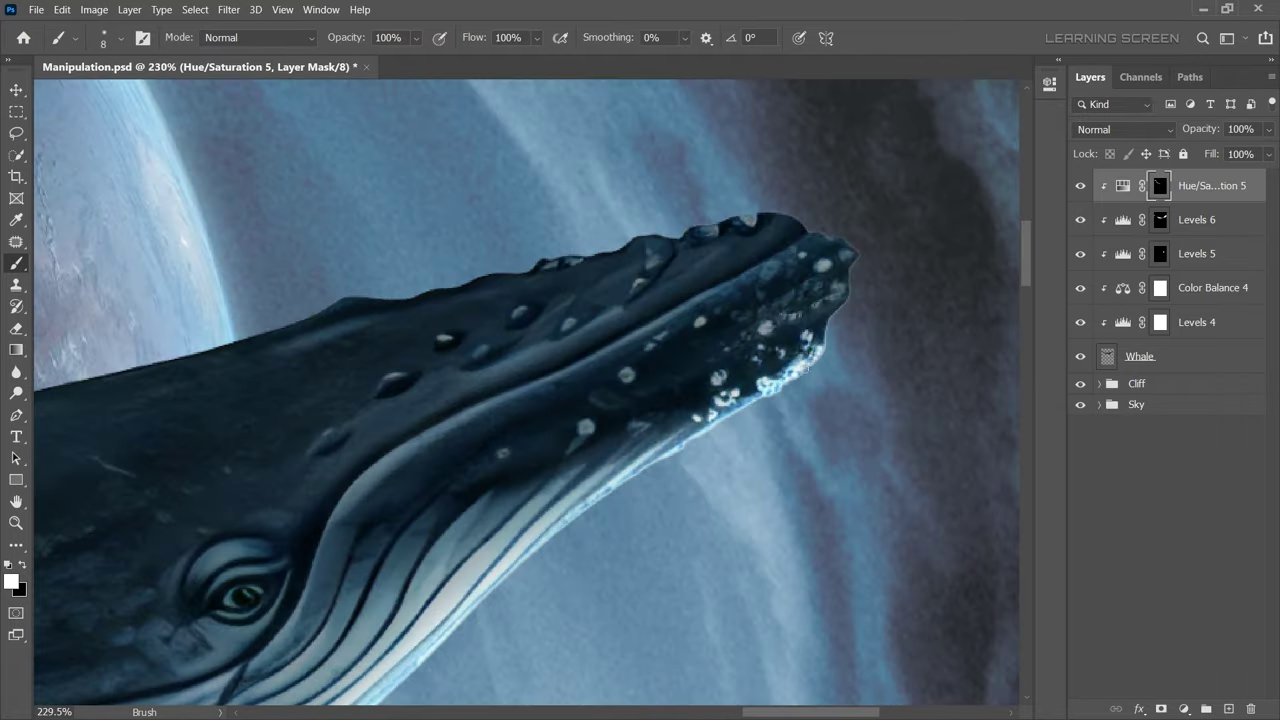
scroll(606, 494, "down", 8)
scroll(614, 486, "up", 2)
scroll(719, 482, "down", 2)
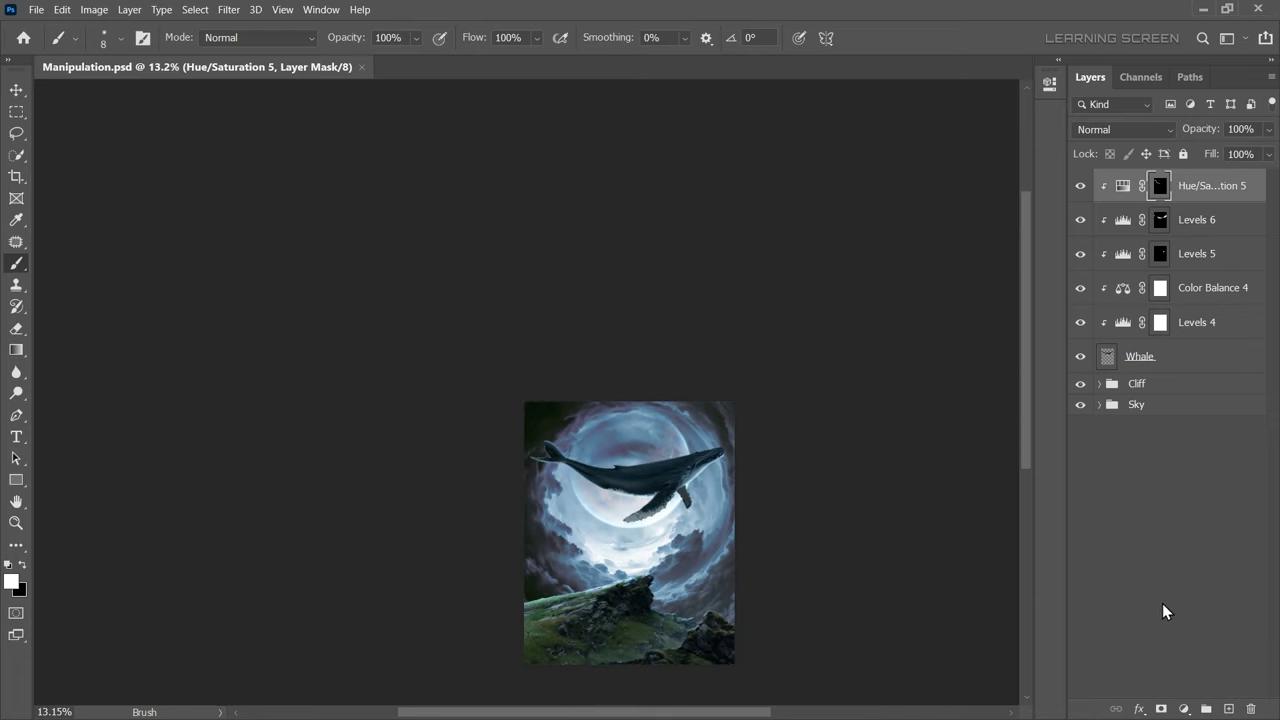
Add a Solid Color fill layer with colour #00ffff
left_click(1184, 708)
left_click(1155, 416)
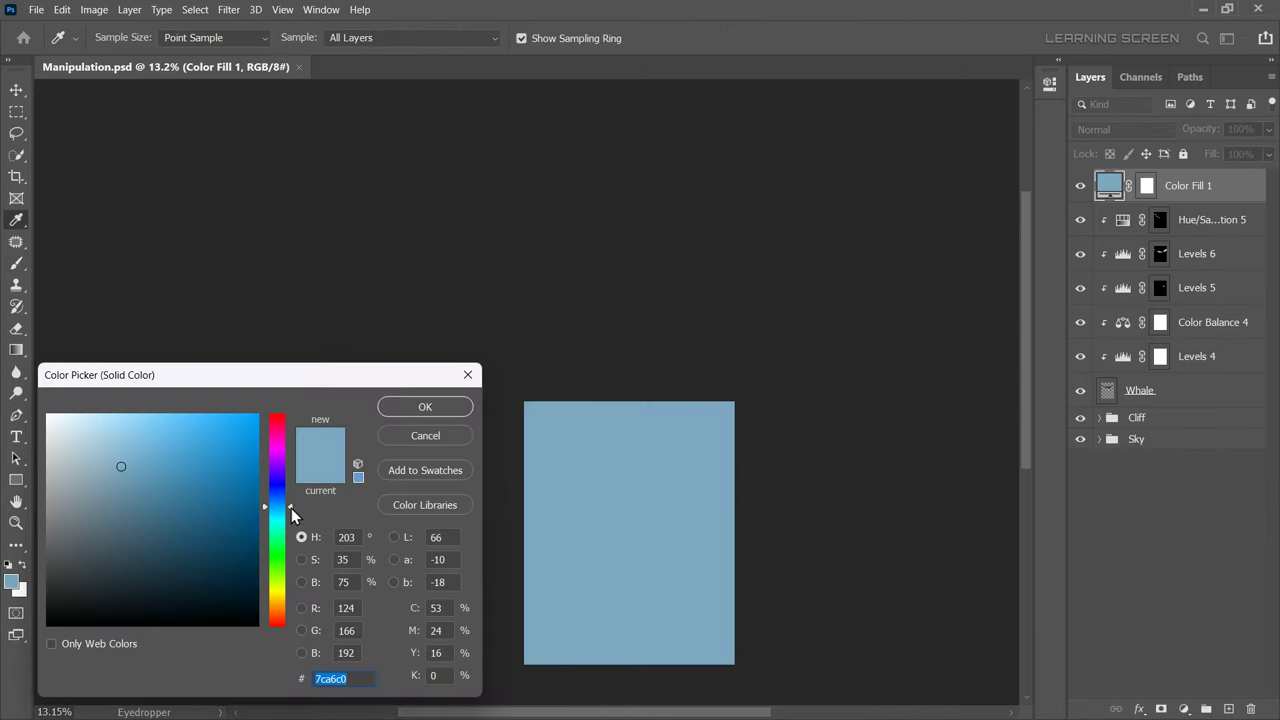
left_click_drag(292, 514, 292, 520)
type("00ffff")
left_click(425, 406)
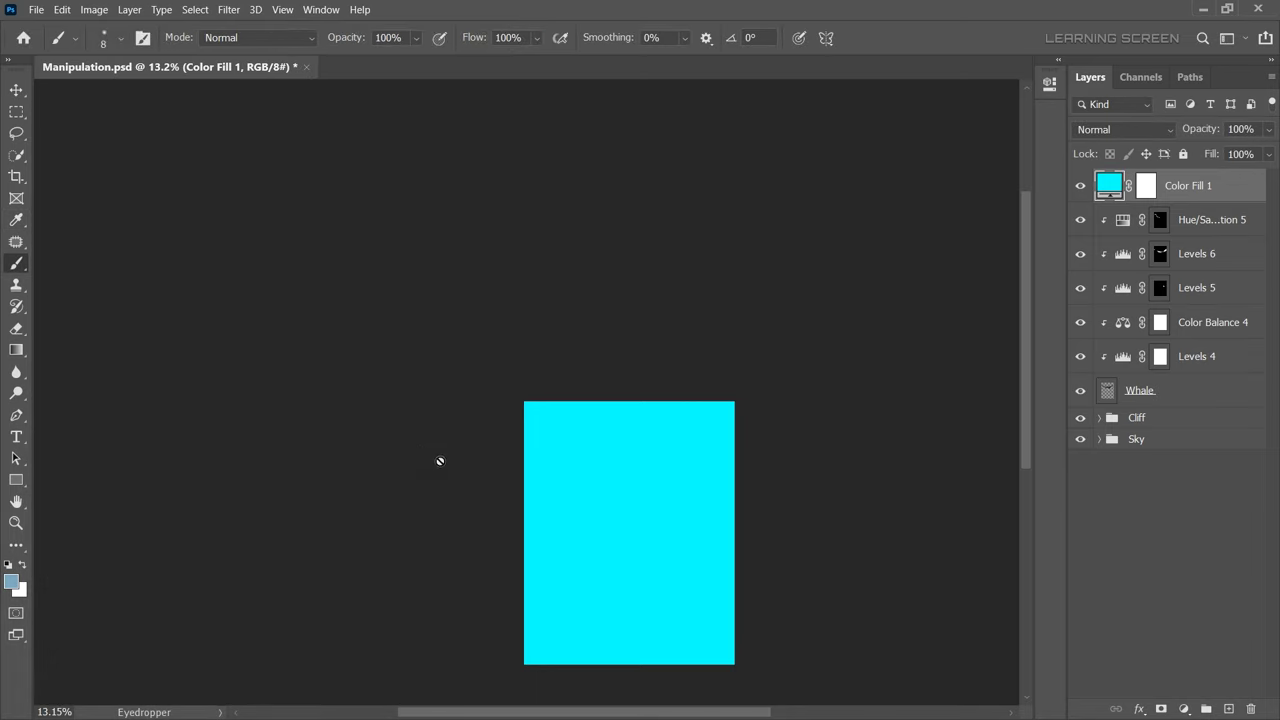
Clip Color Fill 1 to the whale and invert its mask to hide the cyan
right_click(1173, 195)
left_click(953, 340)
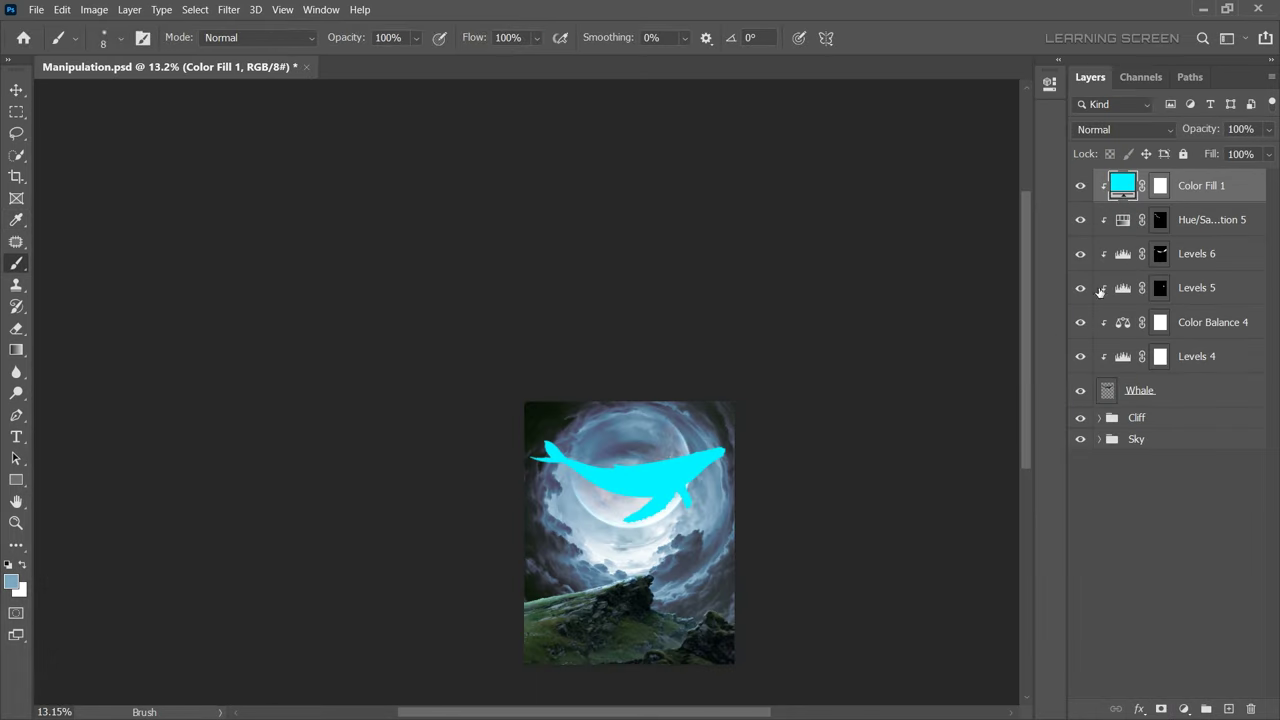
left_click(1157, 190)
key("ctrl+i")
scroll(660, 470, "up", 5, "alt")
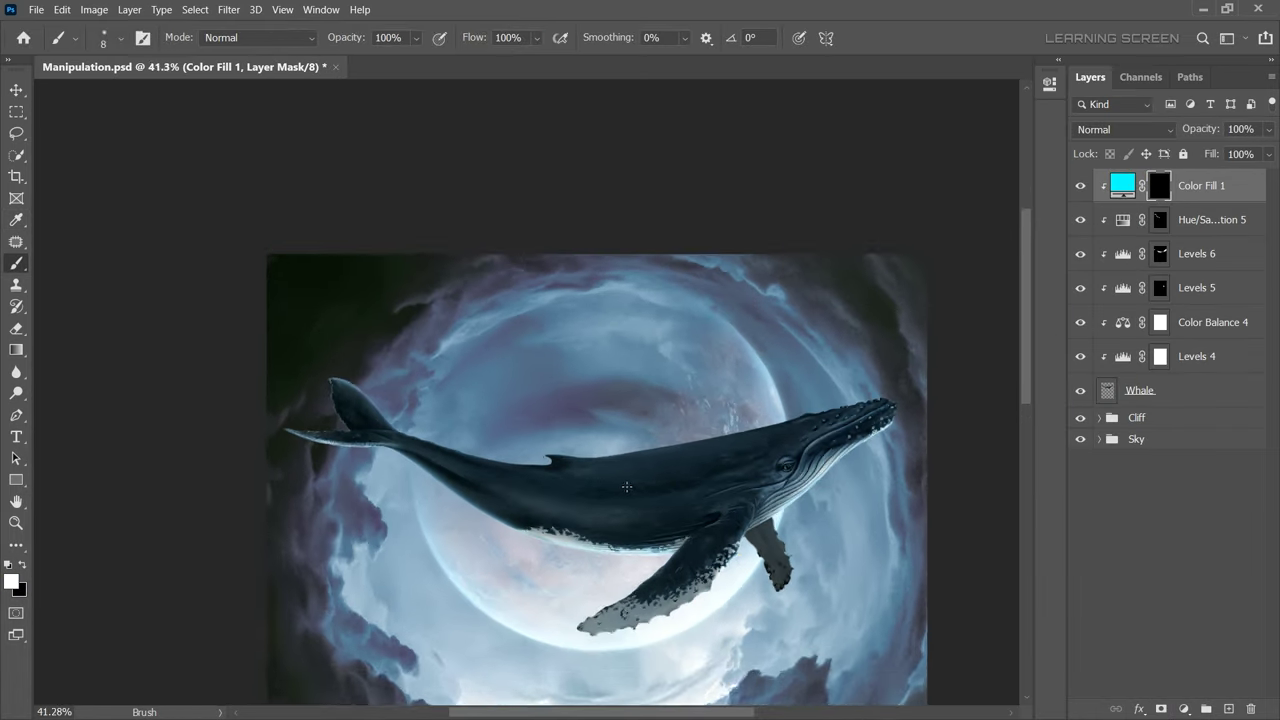
Choose the spatter brush from the Special Effects Brushes group
right_click(695, 533)
left_click(627, 596)
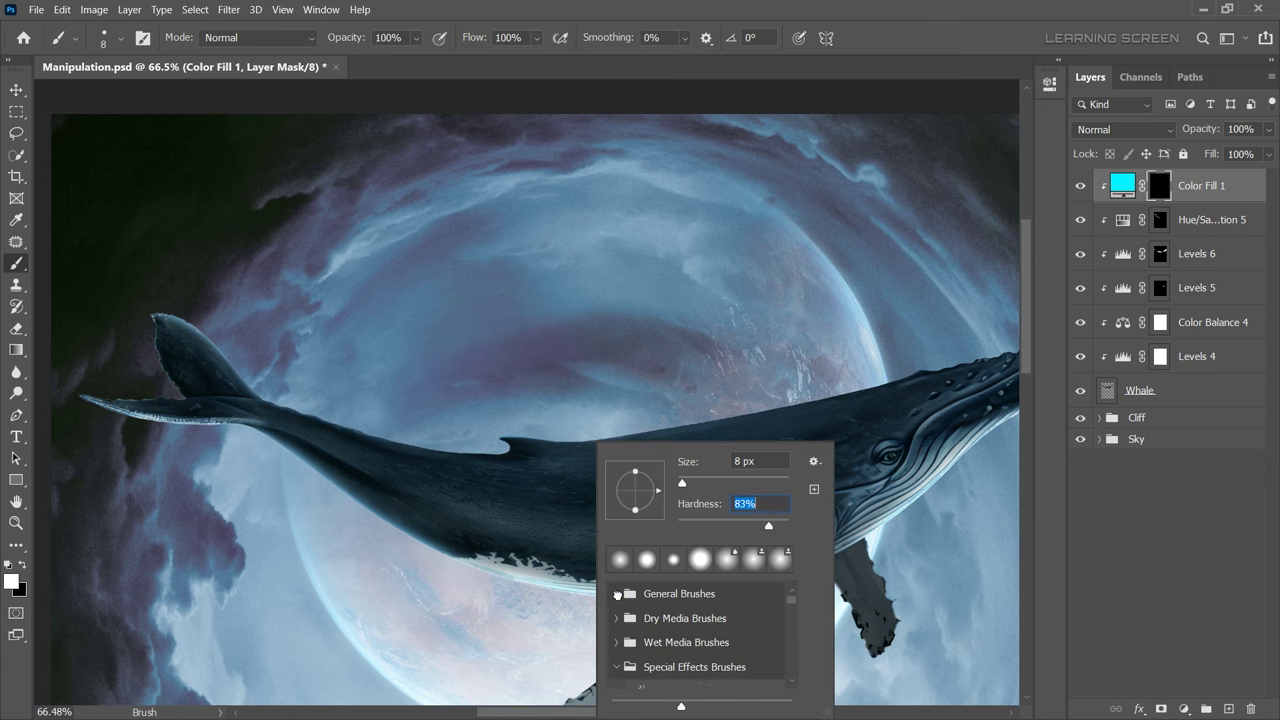
scroll(657, 650, "down", 1)
left_click(673, 650)
left_click(670, 678)
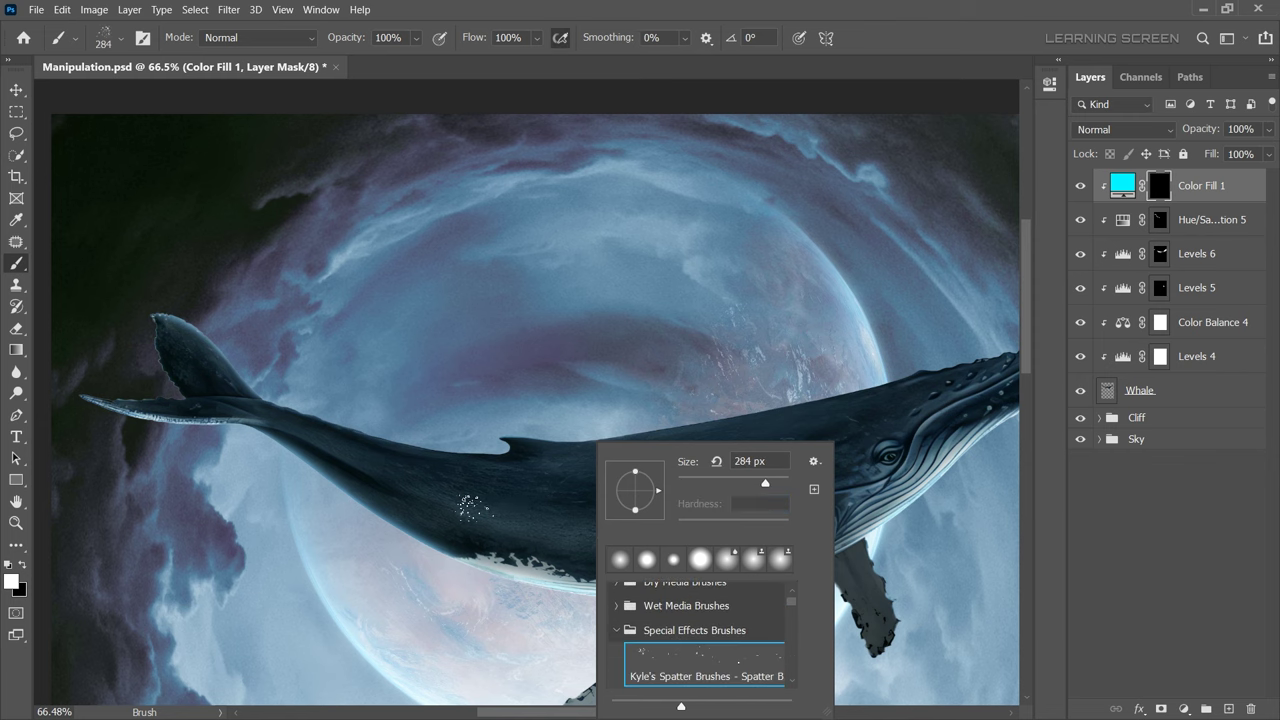
Paint cyan spatter across the whale's body, undoing stray dabs and resizing the brush
left_click(472, 508)
key("ctrl+z")
scroll(657, 543, "up", 3, "alt")
left_click(700, 420)
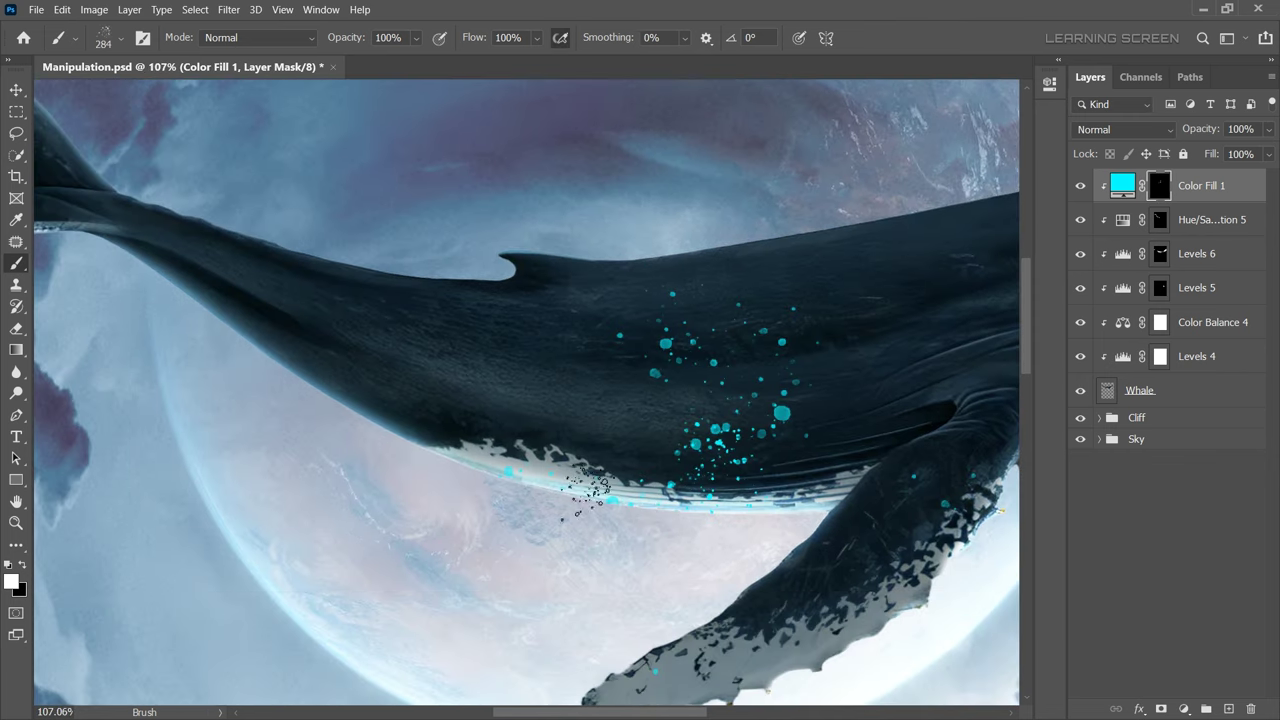
scroll(590, 490, "down", 5)
scroll(897, 270, "up", 3)
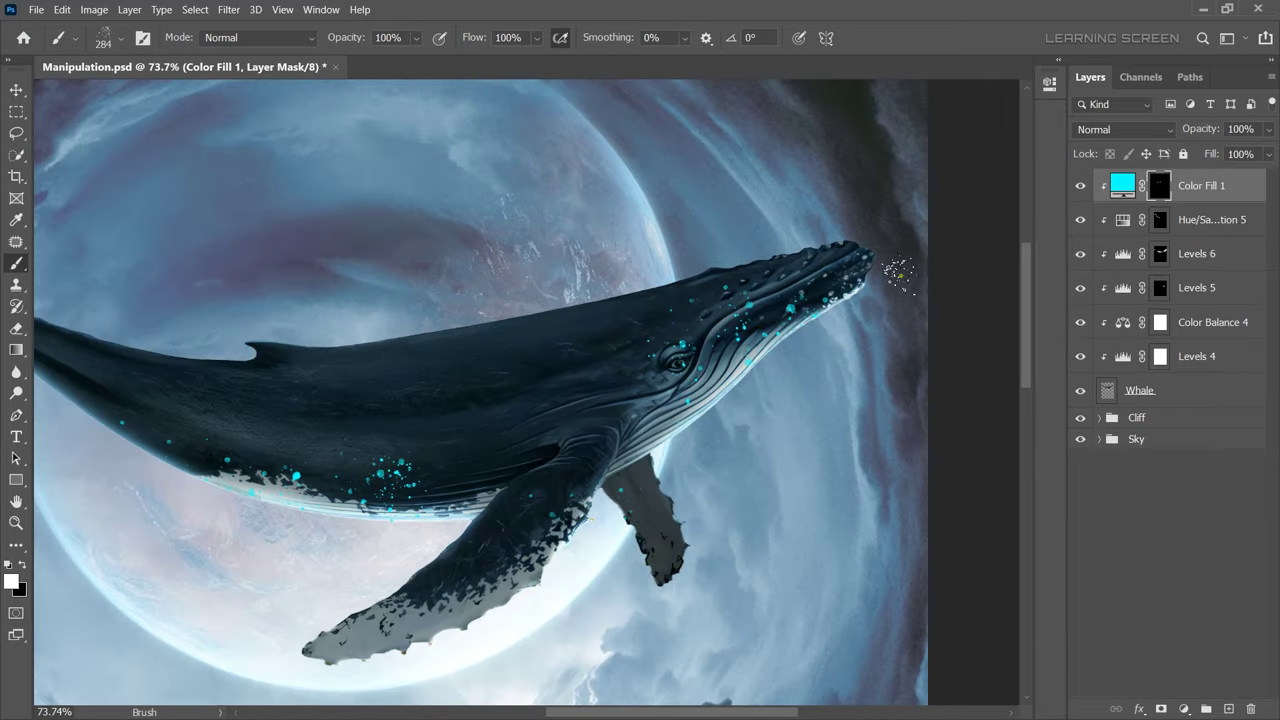
left_click_drag(640, 370, 428, 525)
scroll(630, 460, "left", 5)
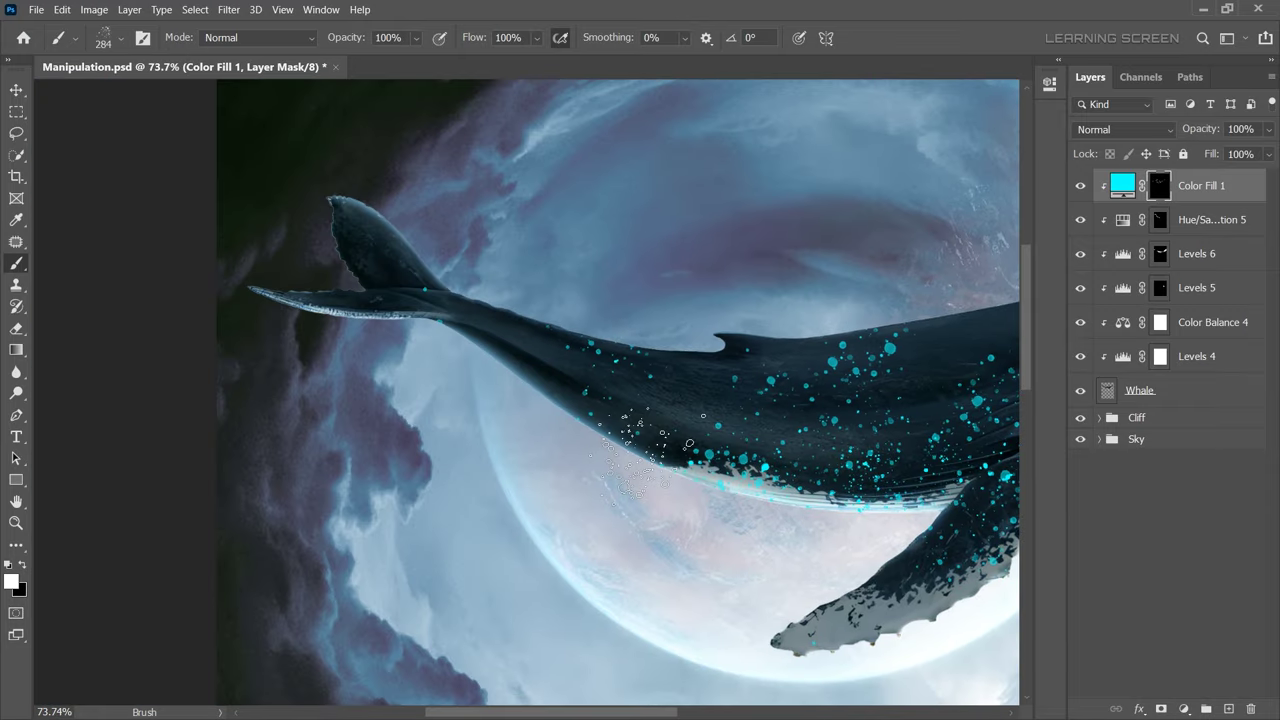
scroll(618, 440, "down", 5)
scroll(603, 458, "up", 6)
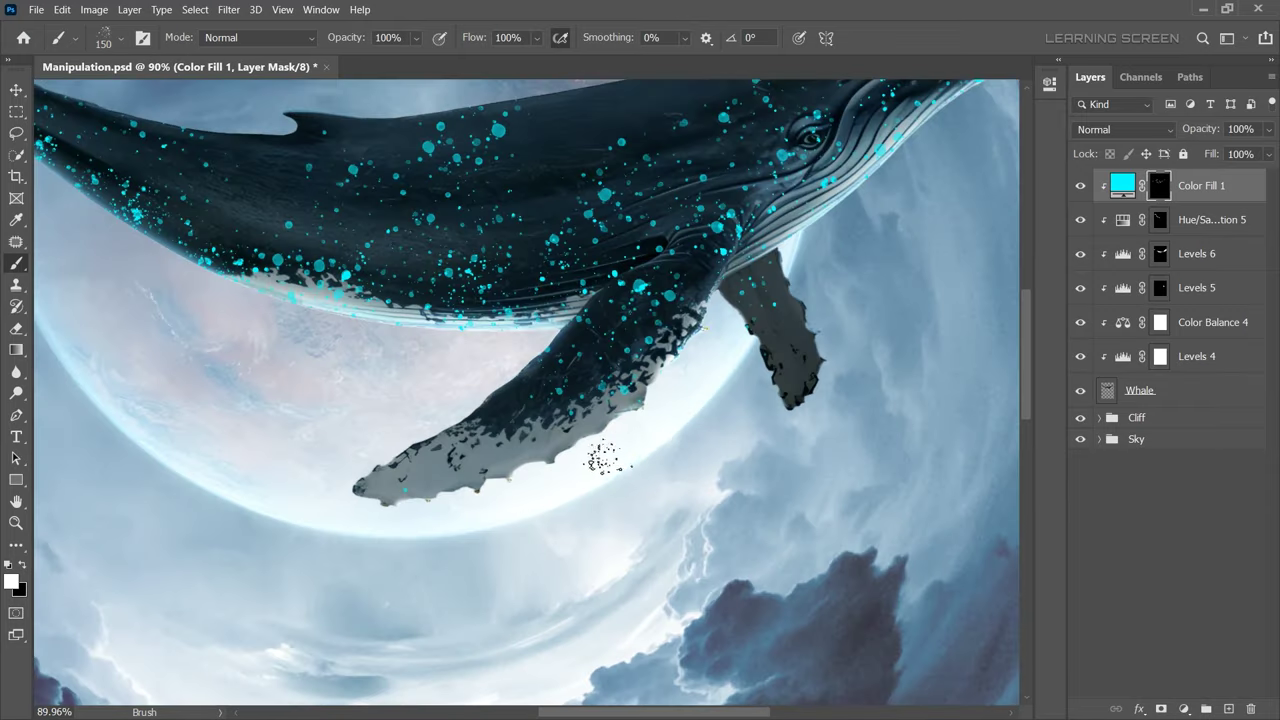
scroll(540, 480, "down", 3)
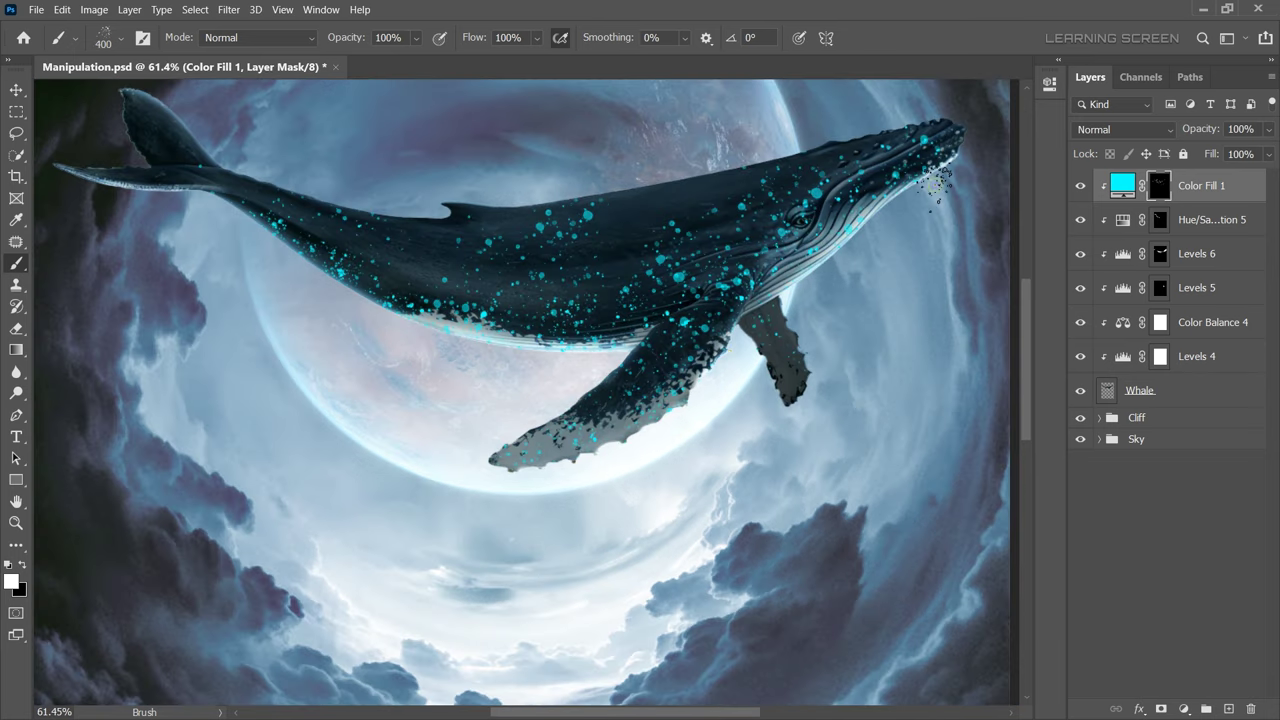
key("bracketright")
key("bracketright")
key("bracketright")
key("ctrl+z")
key("bracketleft")
key("bracketleft")
Set Color Fill 1's blend mode to Screen
left_click(1120, 130)
left_click(1100, 292)
right_click(555, 232)
scroll(660, 440, "up", 5)
Switch to a Soft Round brush painting black, and adjust its size
left_click(580, 391)
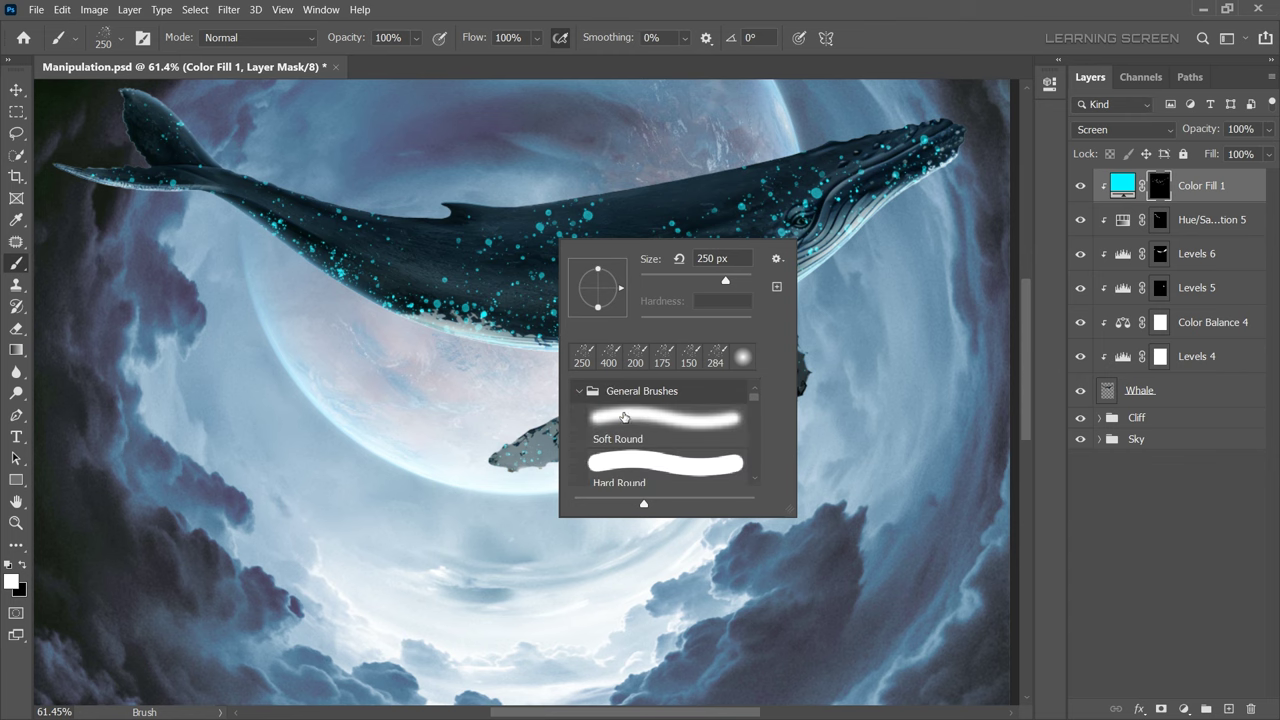
key("Escape")
key("x")
scroll(469, 160, "up", 3)
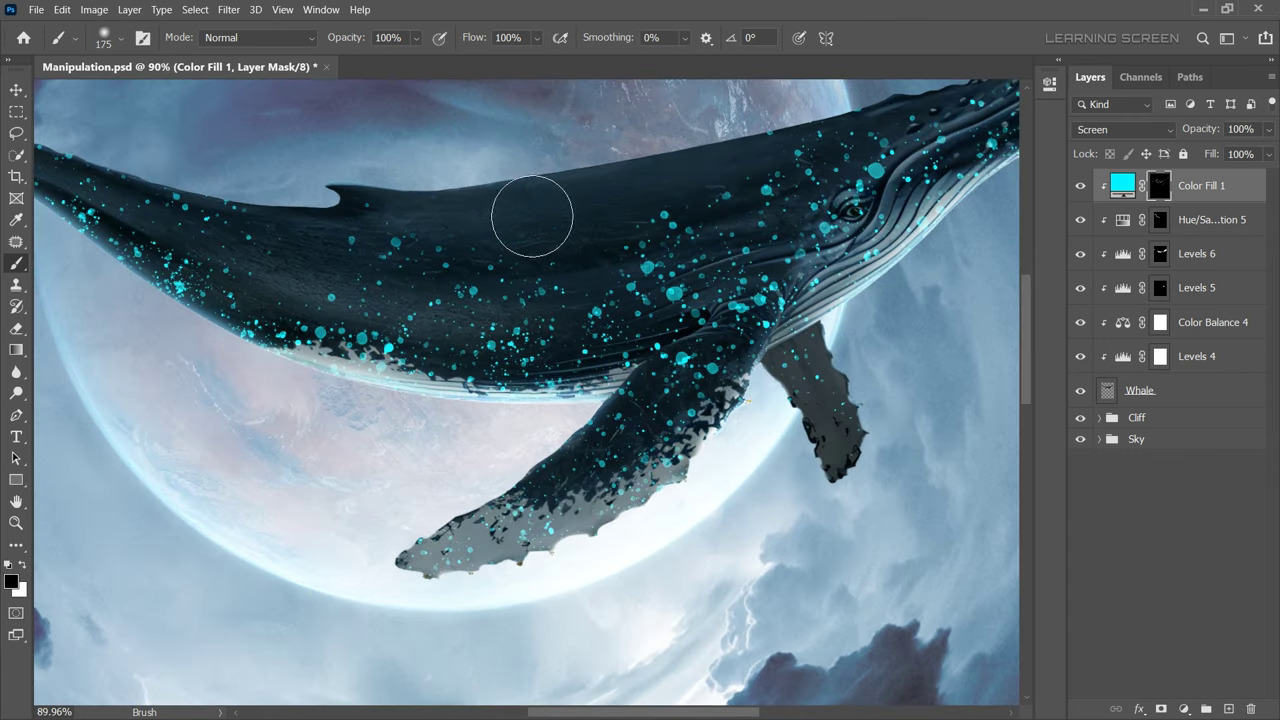
scroll(377, 202, "down", 4)
key("bracketleft")
key("bracketleft")
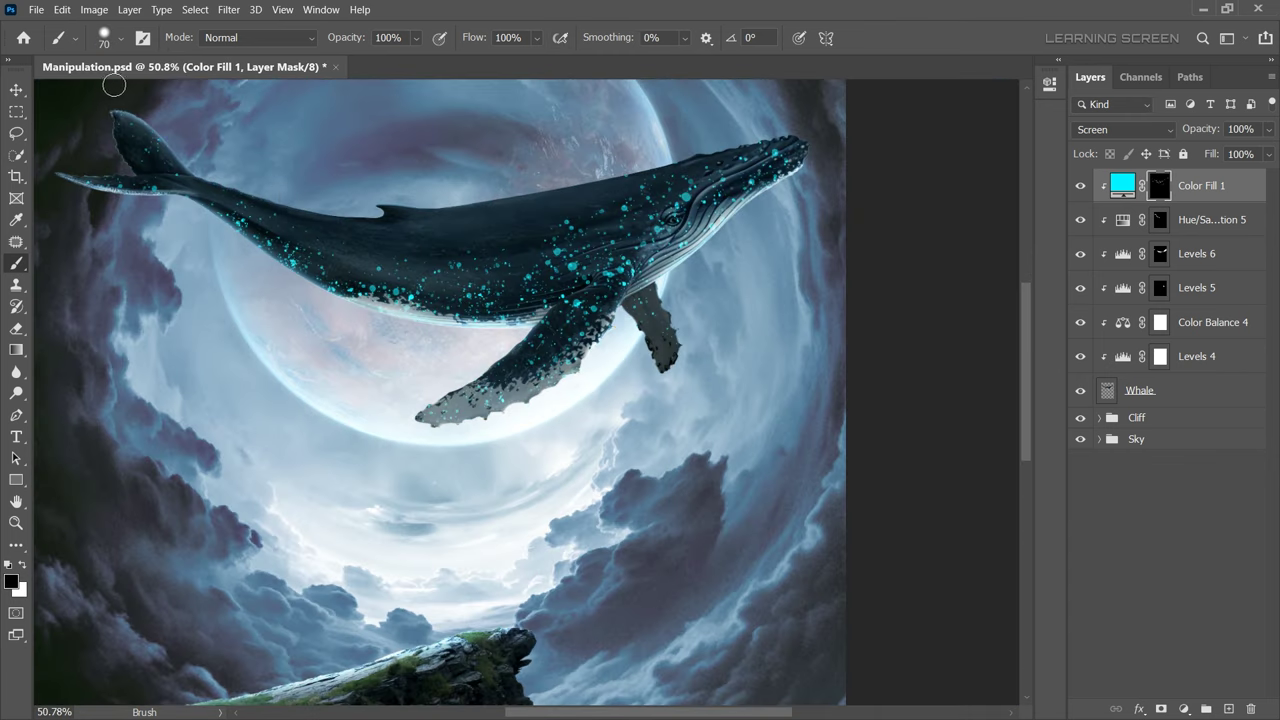
scroll(457, 134, "up", 1)
key("bracketright")
key("bracketright")
key("bracketright")
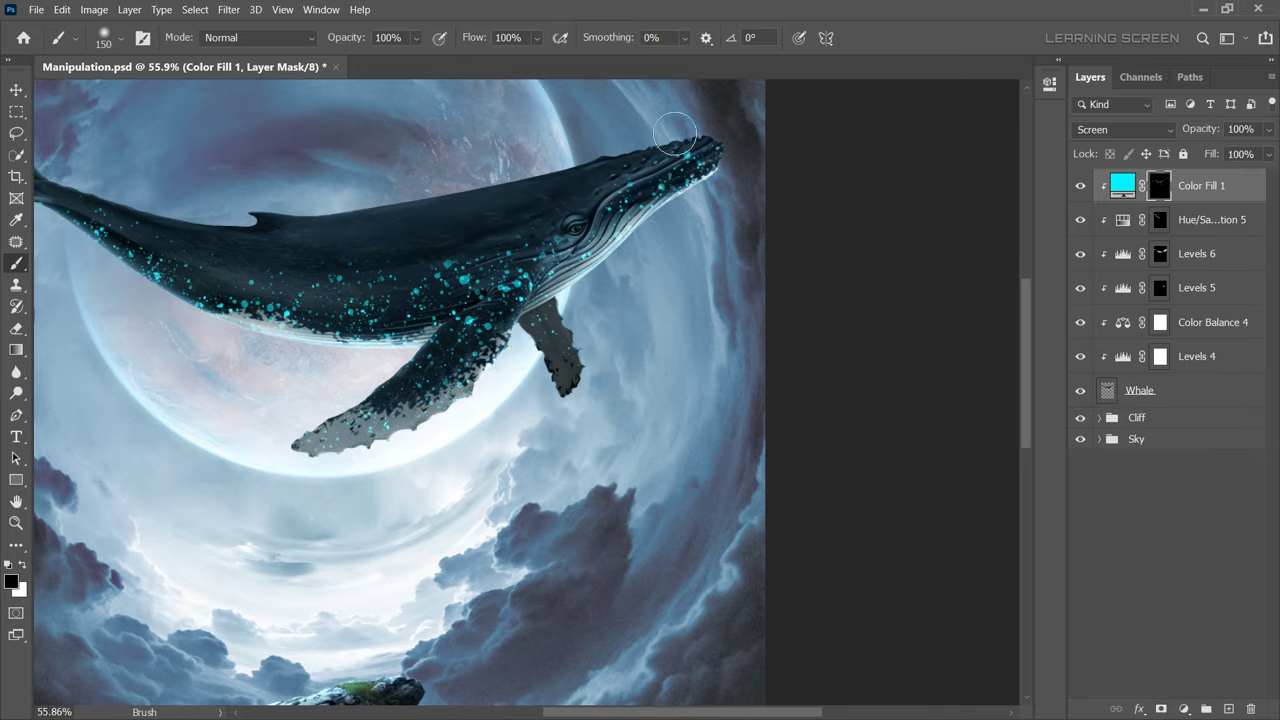
scroll(672, 148, "down", 10)
scroll(532, 241, "up", 15)
scroll(457, 357, "up", 6)
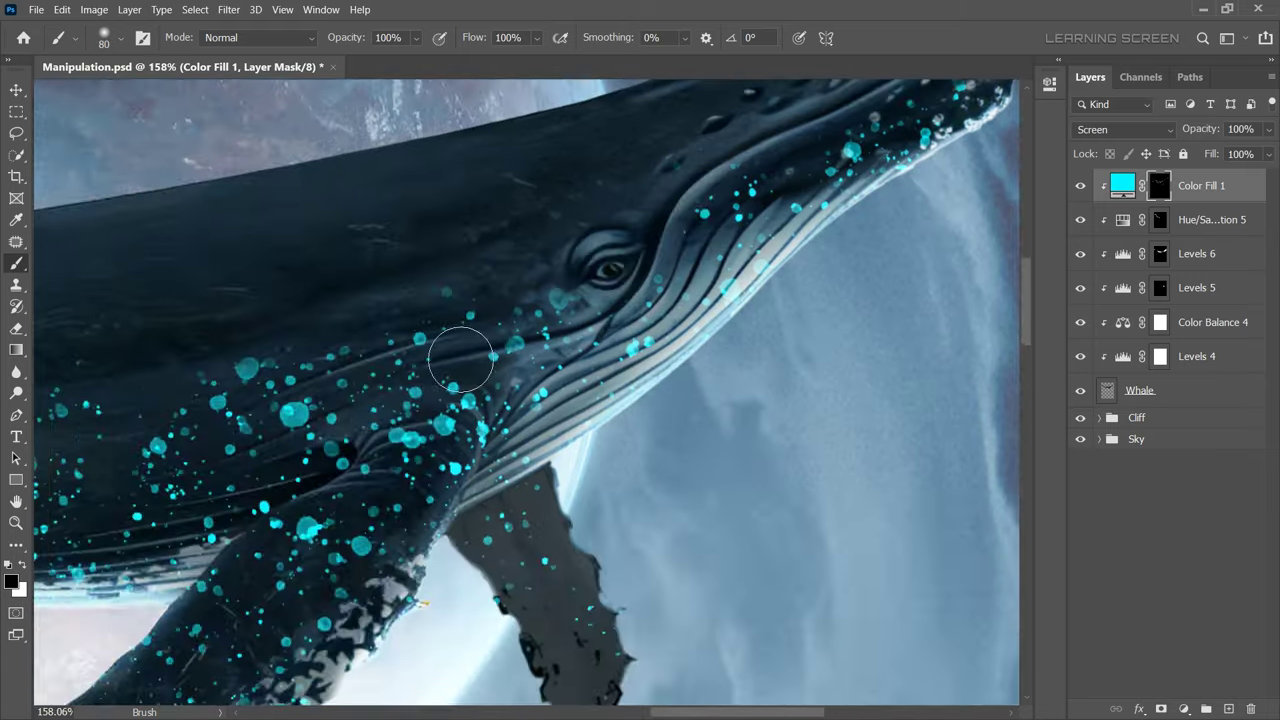
scroll(457, 357, "up", 6)
On the Color Fill 1 mask, paint out stray cyan spots on the whale's fin
double_click(1159, 186)
scroll(549, 322, "down", 10)
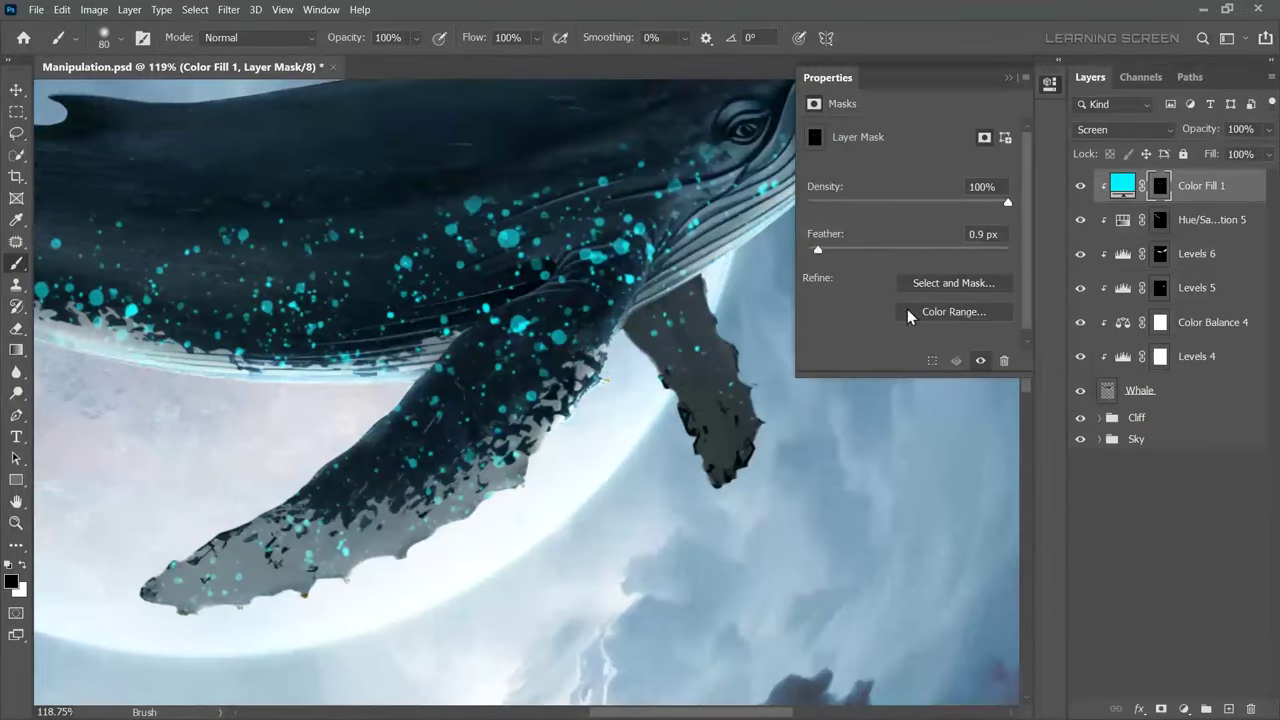
scroll(549, 322, "up", 3)
key("bracketleft")
key("bracketleft")
key("bracketleft")
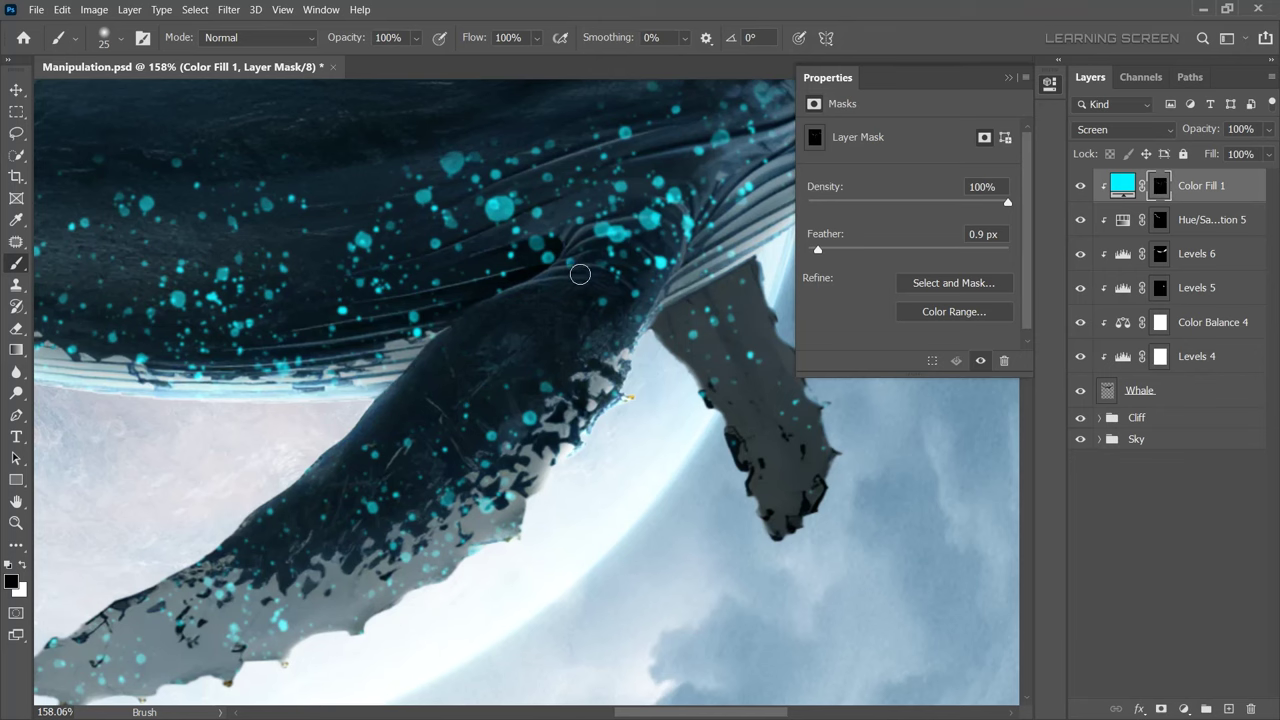
key("bracketright")
key("bracketright")
key("bracketright")
left_click_drag(580, 274, 652, 229)
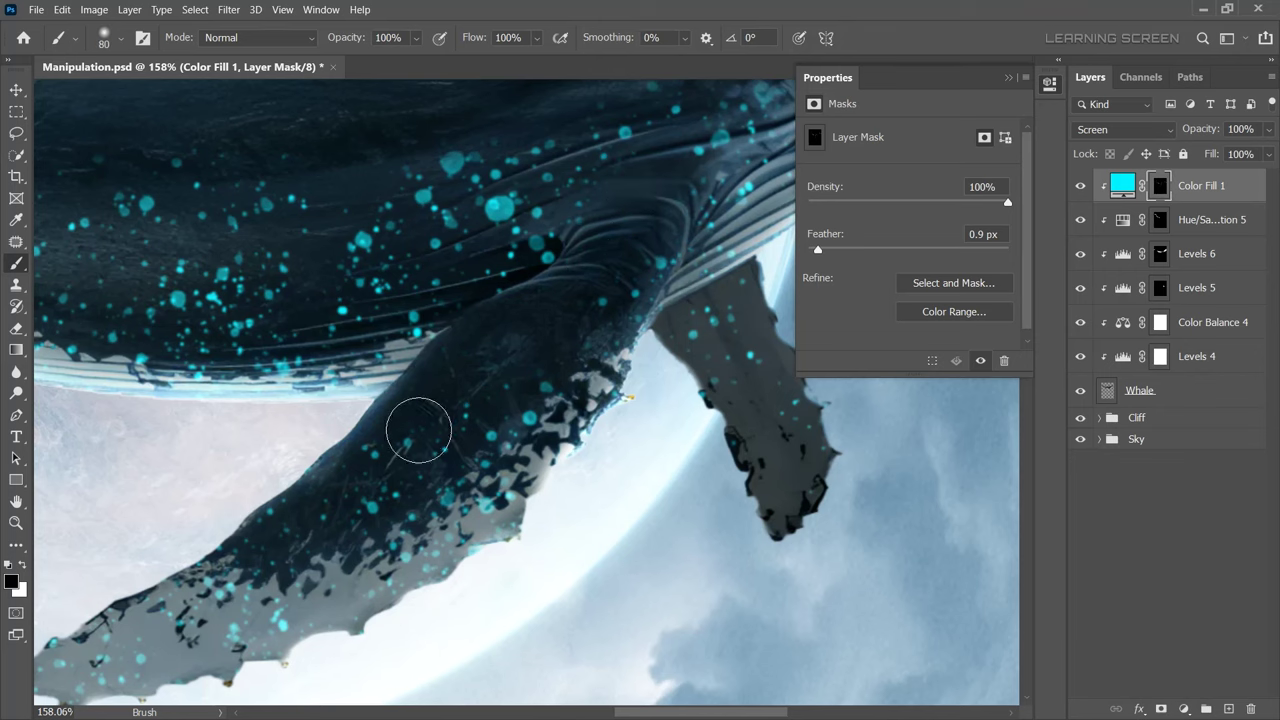
scroll(418, 430, "down", 5)
scroll(418, 430, "up", 3)
Try a smaller scattered spot brush on the mask, then undo its stroke
right_click(445, 345)
double_click(500, 572)
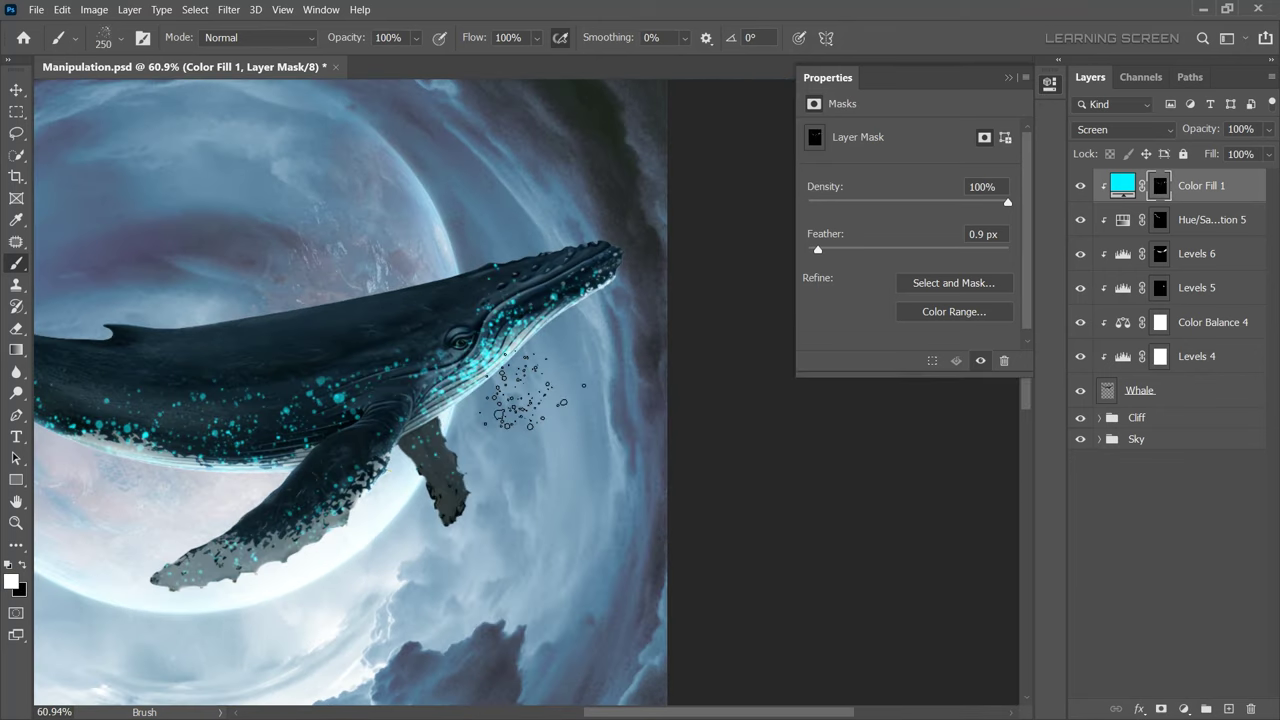
scroll(500, 400, "up", 7)
key("bracketleft")
key("bracketleft")
key("bracketleft")
key("ctrl+z")
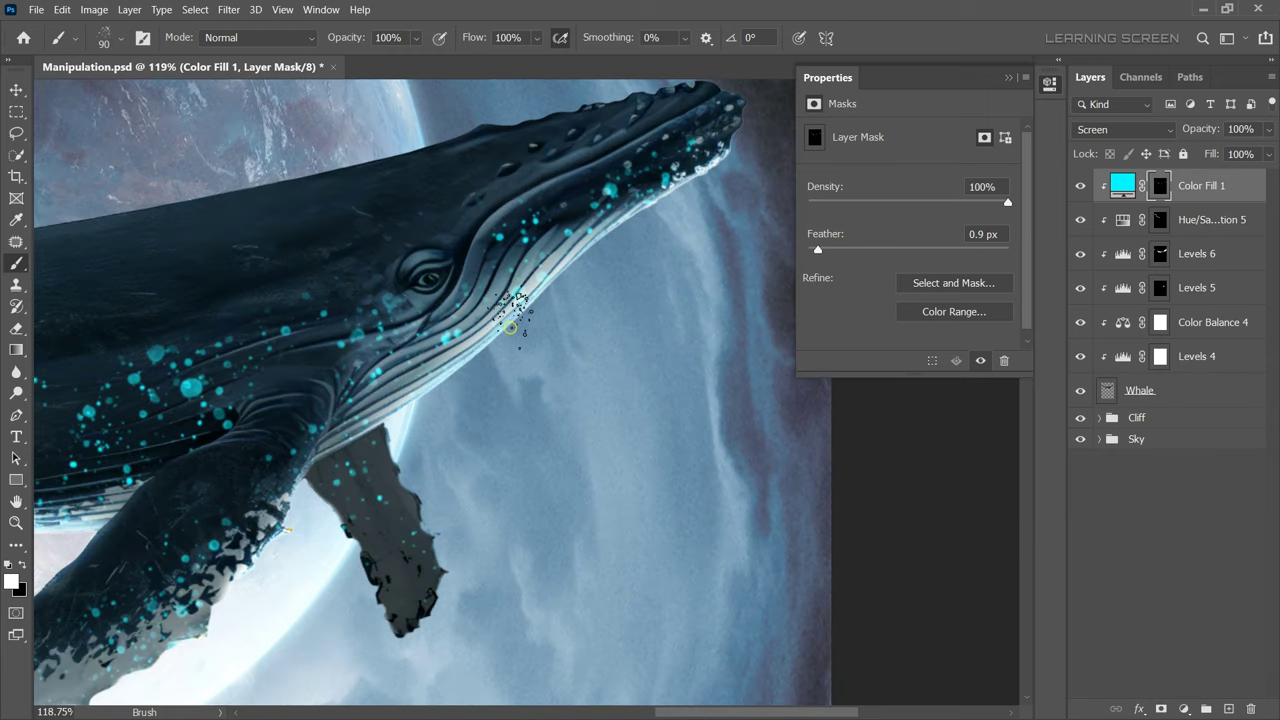
Drop to a 10 px Soft Round brush, undo the last stroke, and return to the Move tool
right_click(578, 270)
left_click(690, 447)
key("Return")
key("bracketleft")
key("bracketleft")
key("bracketleft")
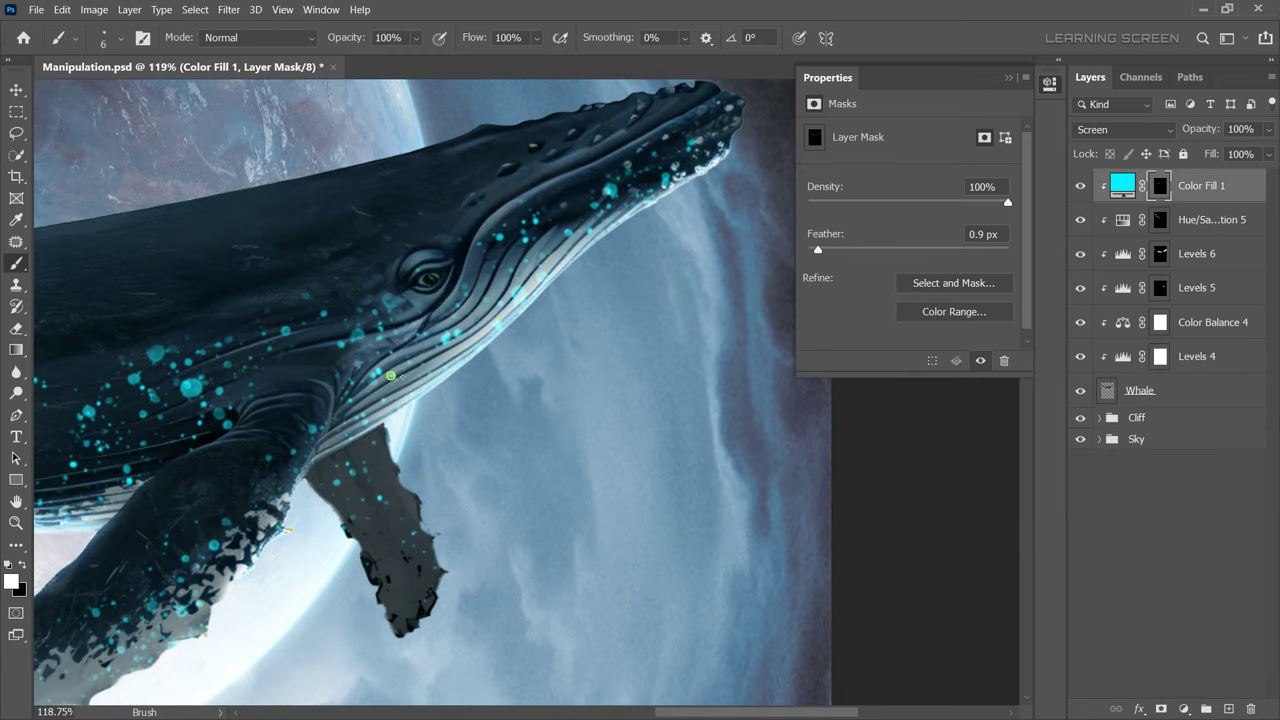
key("ctrl+z")
scroll(650, 200, "down", 5)
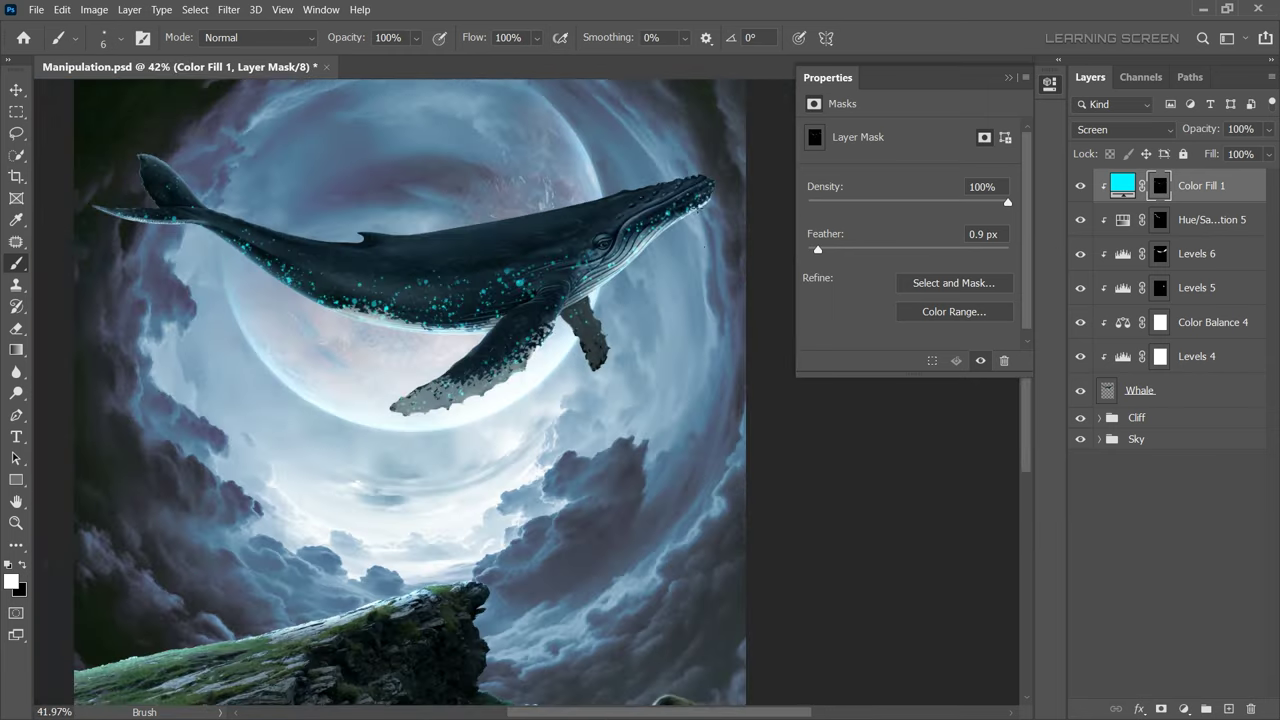
scroll(645, 215, "down", 5)
scroll(637, 231, "up", 6)
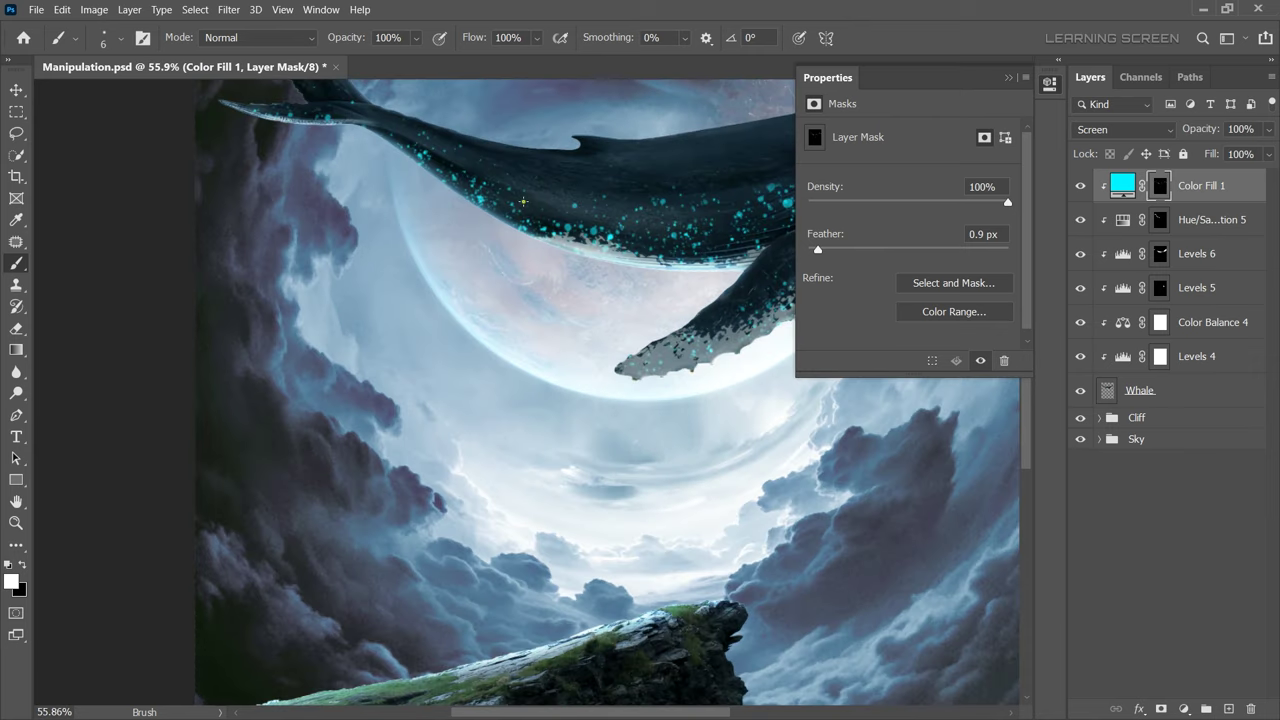
scroll(534, 202, "down", 3)
scroll(534, 202, "down", 4)
scroll(534, 202, "down", 2)
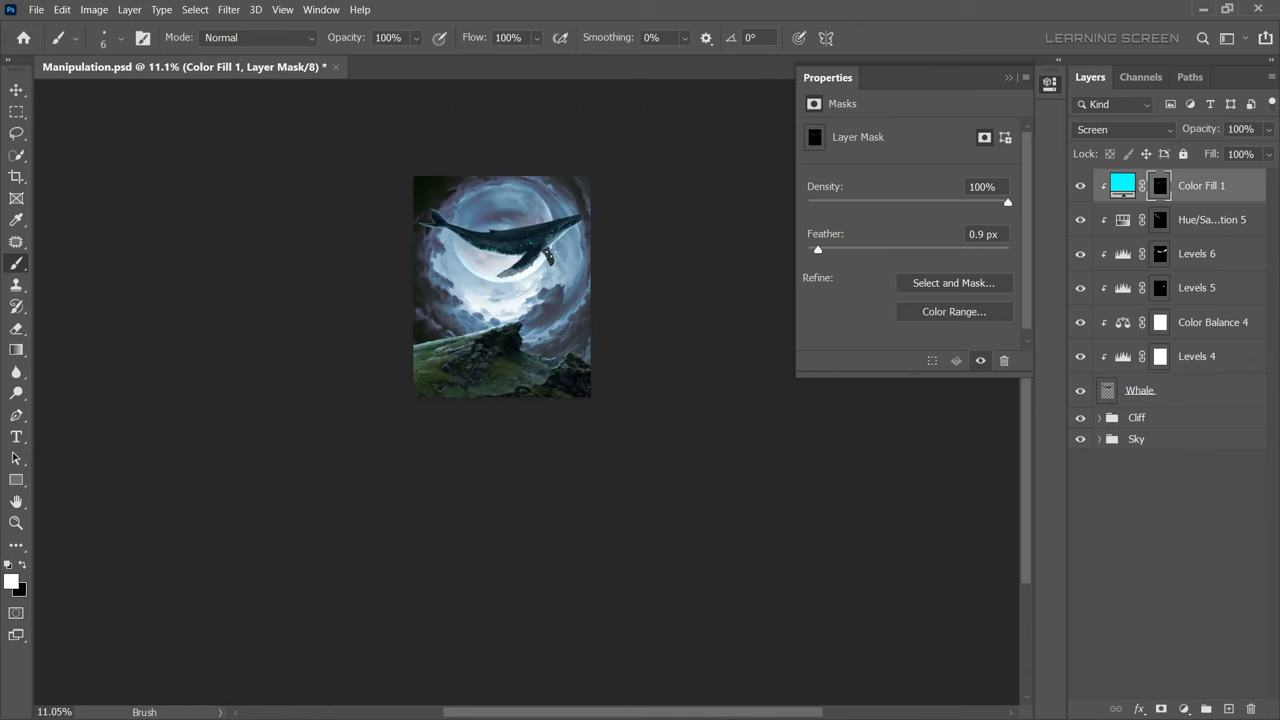
scroll(575, 228, "up", 3)
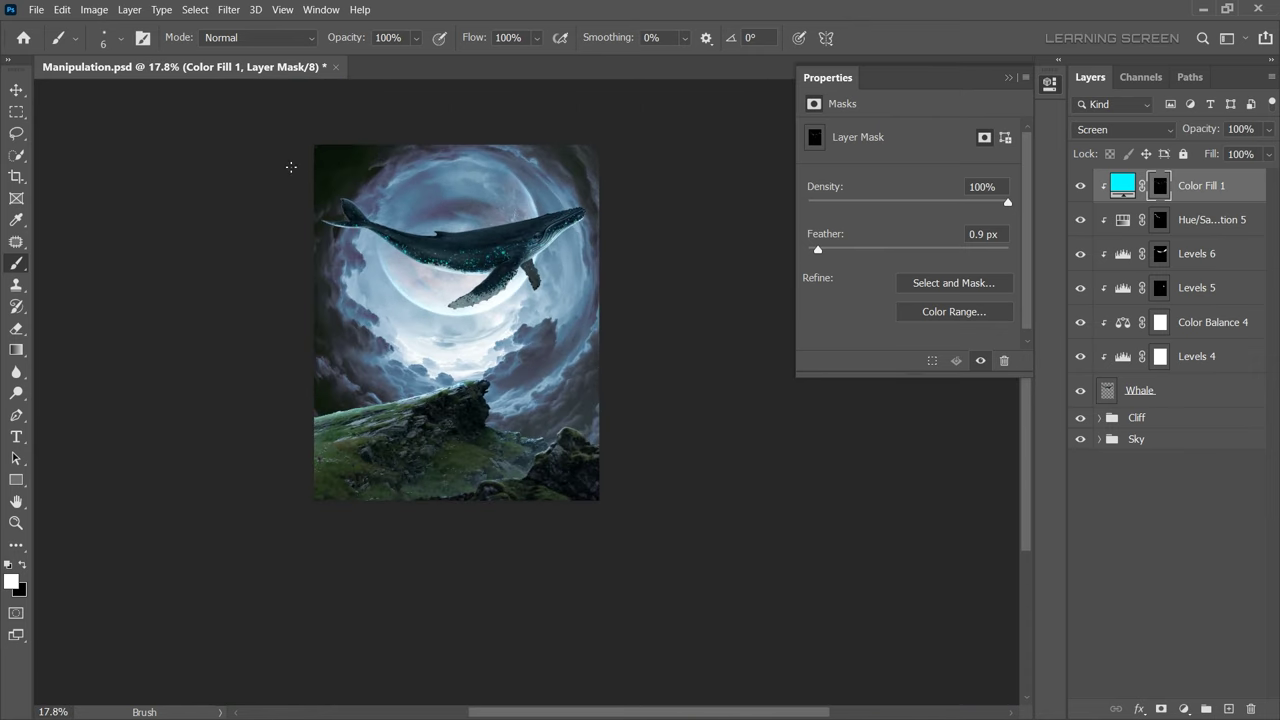
left_click(17, 92)
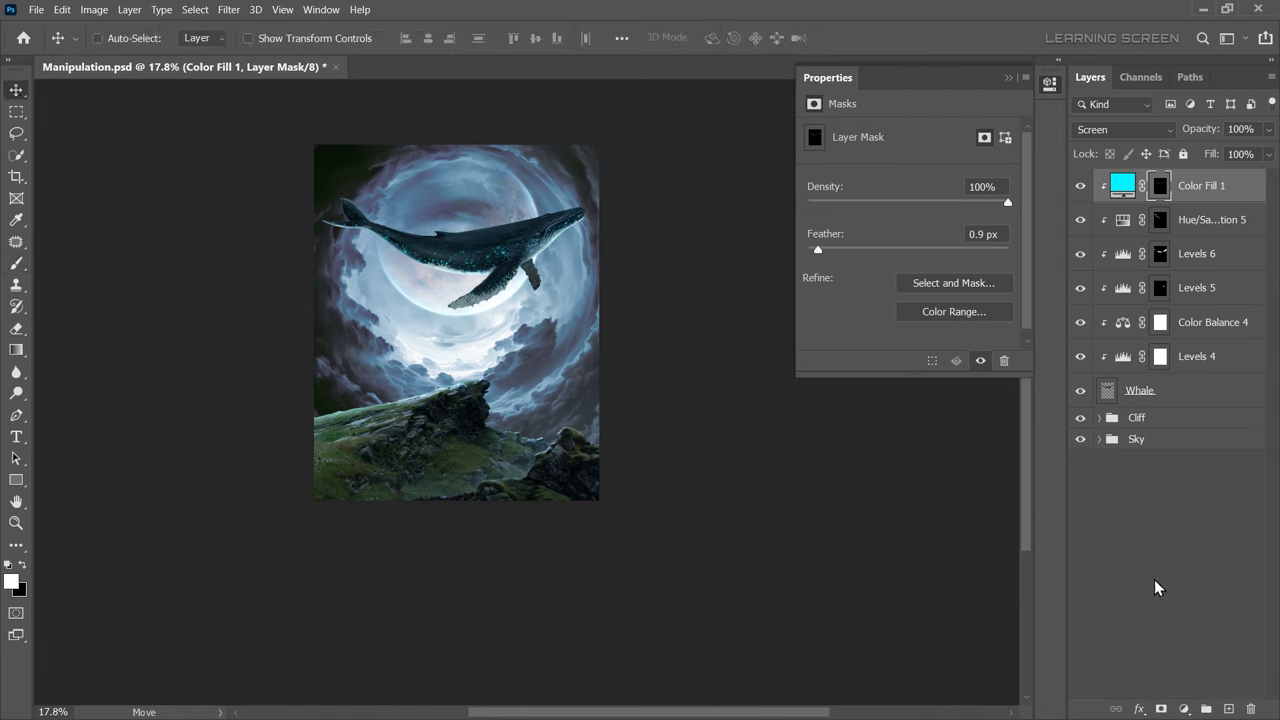
Add a Hue/Saturation layer with Colorize on, saturation 100 and hue shifted to blue (210)
left_click(1184, 708)
left_click(1180, 548)
left_click(892, 297)
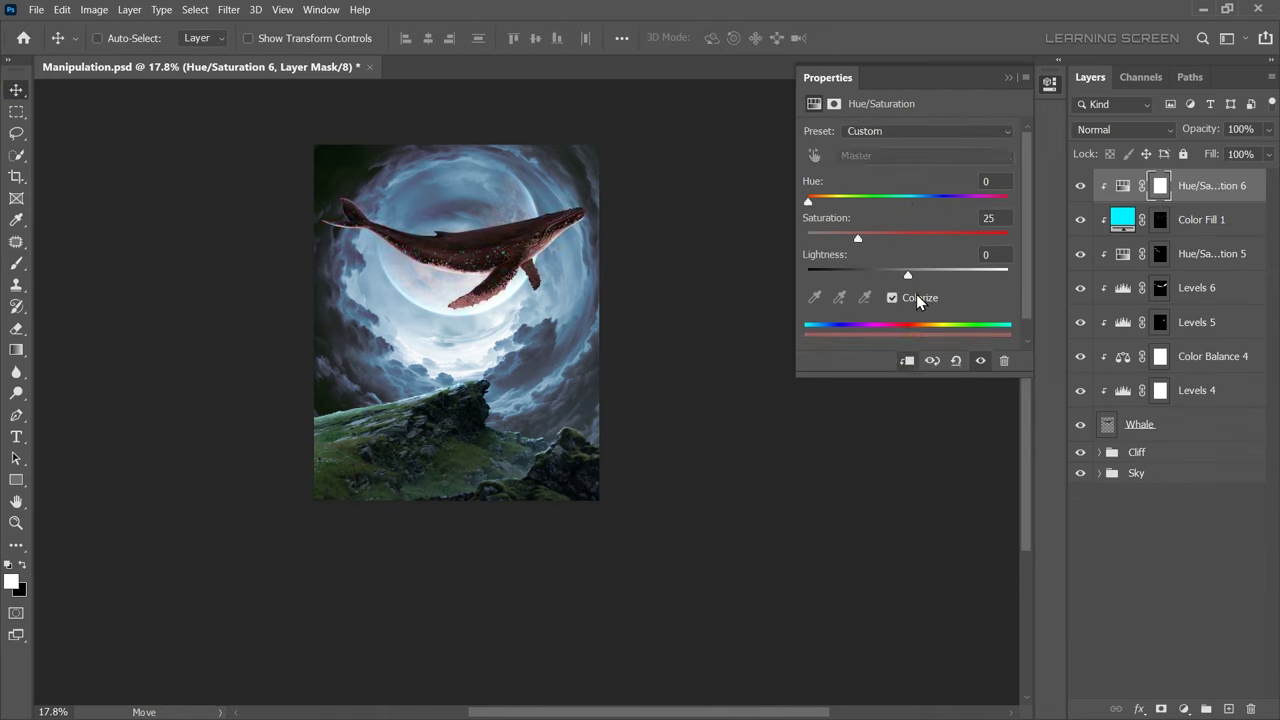
left_click_drag(858, 238, 1008, 238)
left_click_drag(814, 201, 925, 204)
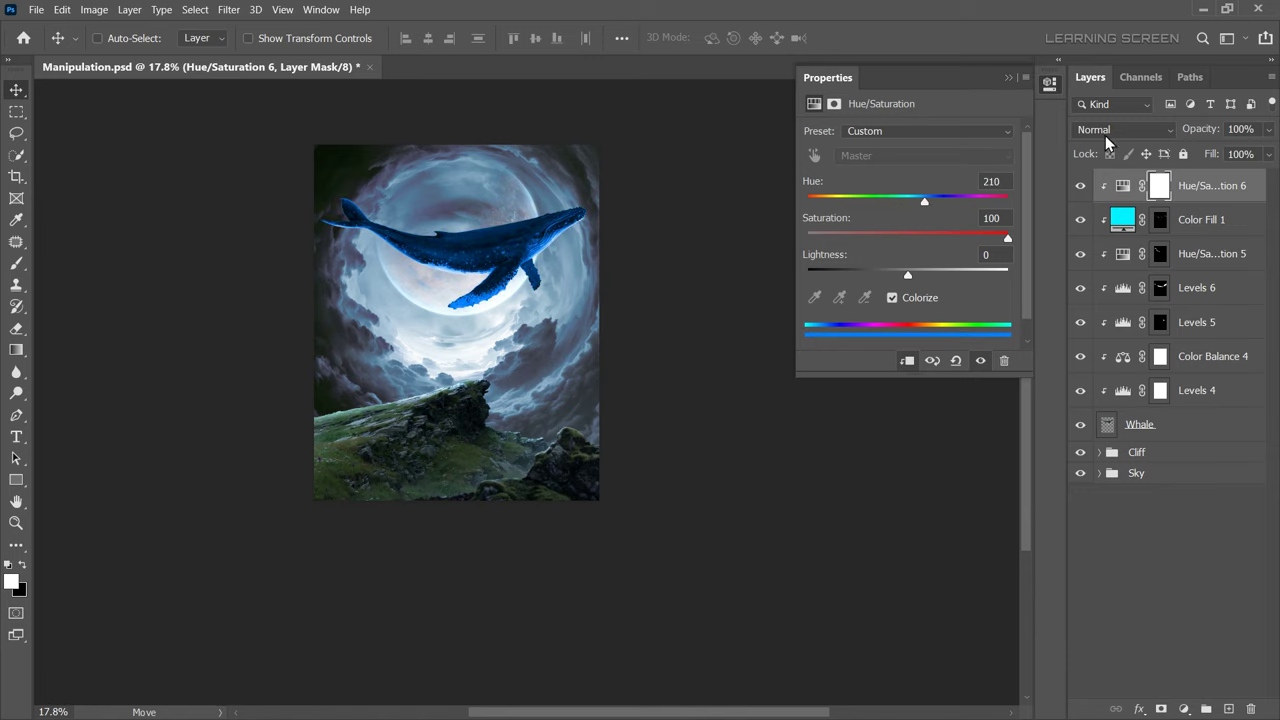
Set the glow layer to Color Dodge and invert its mask to black to hide the glow
left_click(1105, 132)
left_click(1090, 318)
left_click(1080, 186)
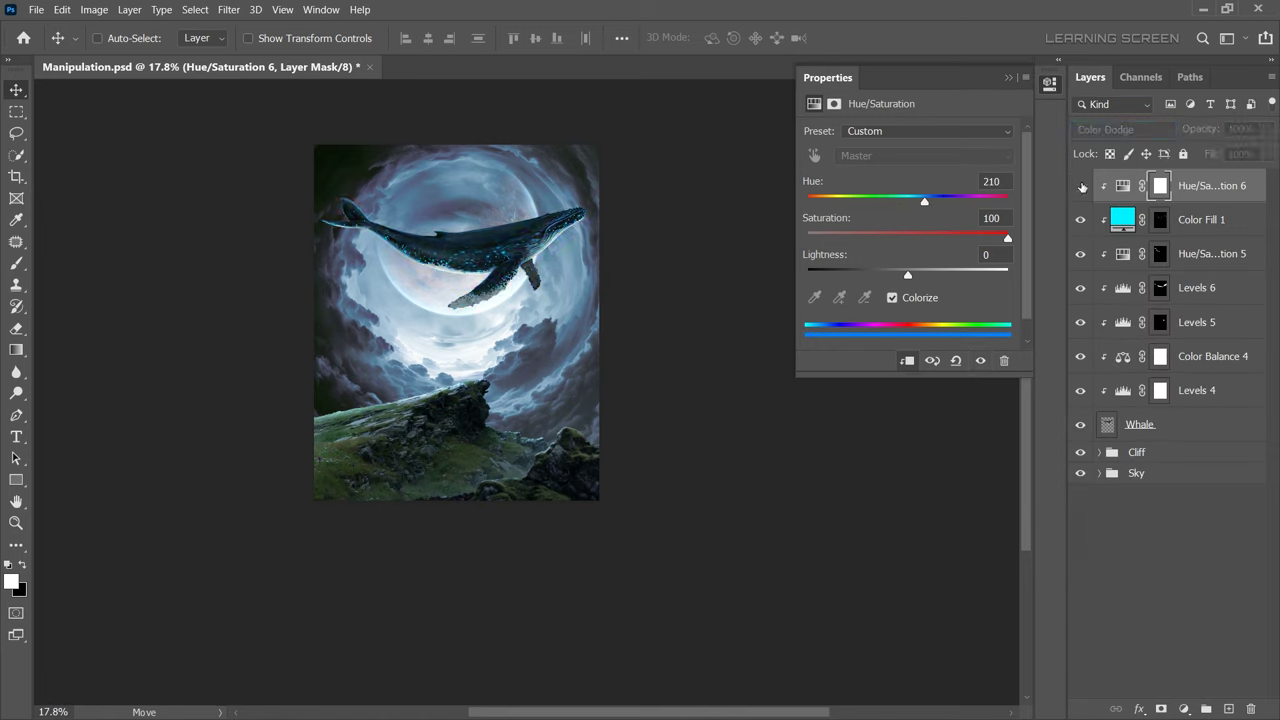
left_click(1080, 186)
left_click(1159, 188)
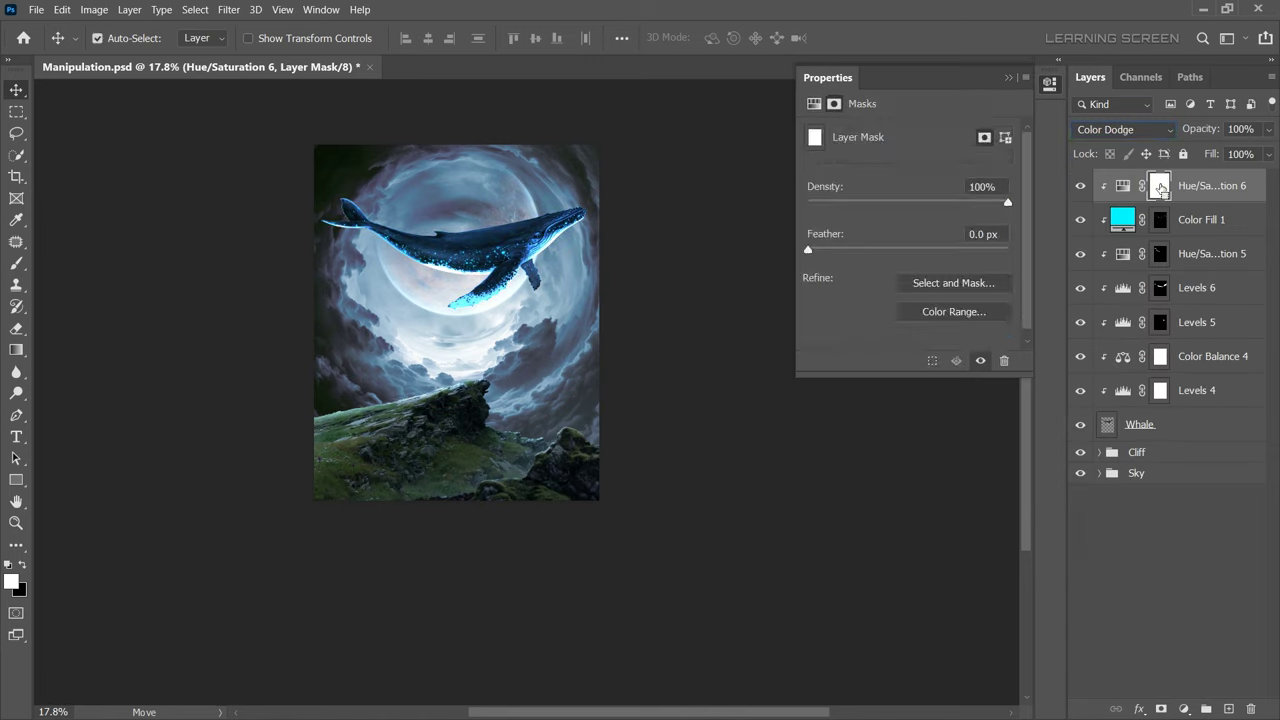
key("ctrl+i")
key("ctrl+0")
Paint white on the mask over the whale with a smaller brush, undoing stray strokes
left_click(20, 261)
right_click(437, 313)
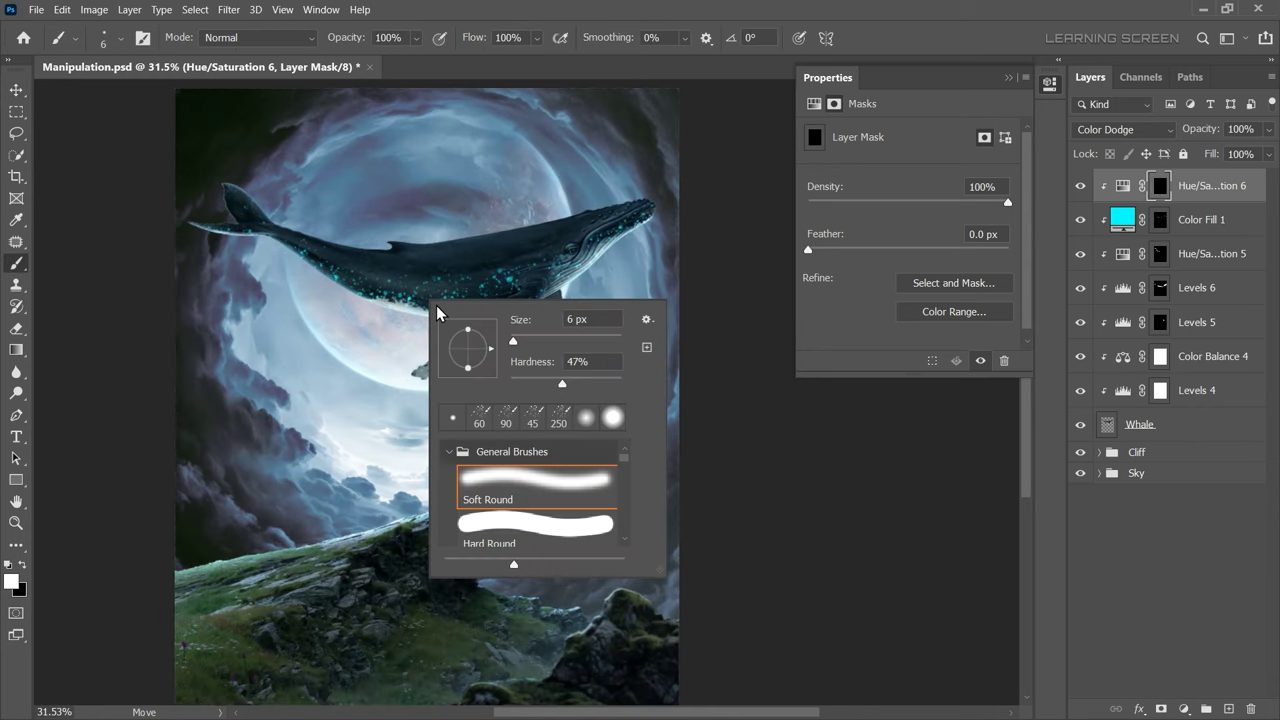
key("Return")
key("ctrl+z")
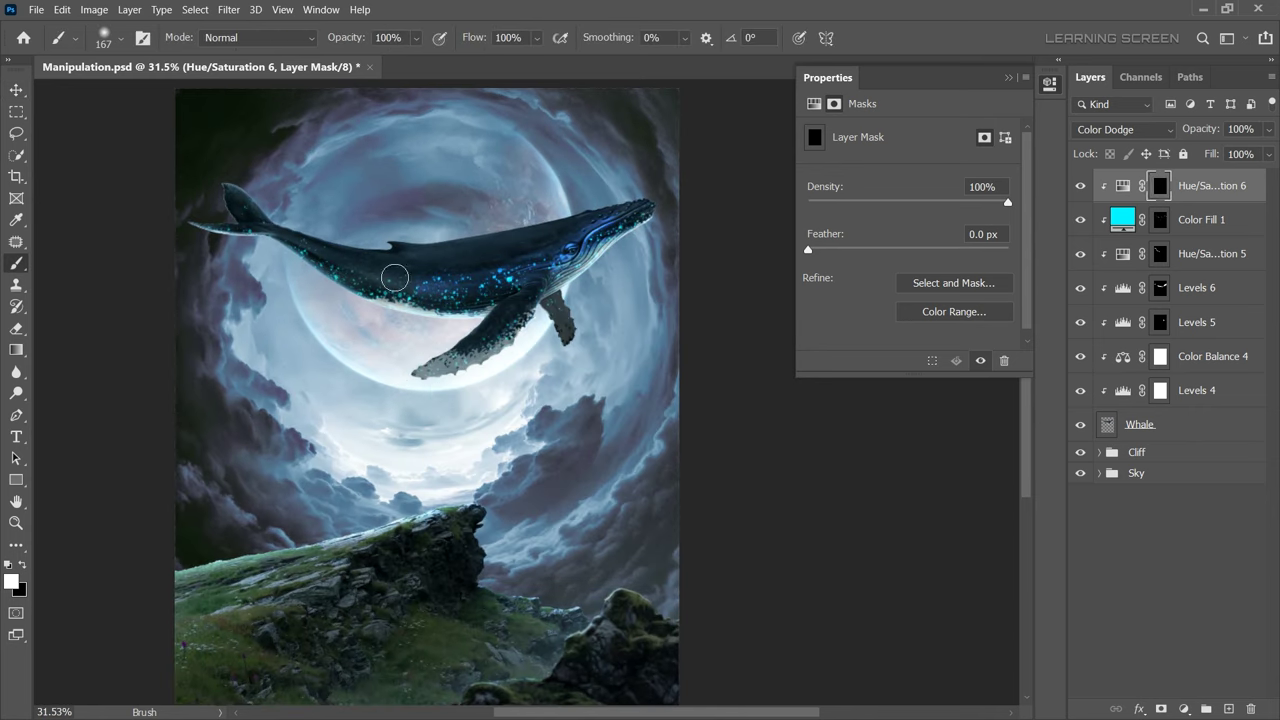
key("ctrl+0")
scroll(394, 286, "up", 3)
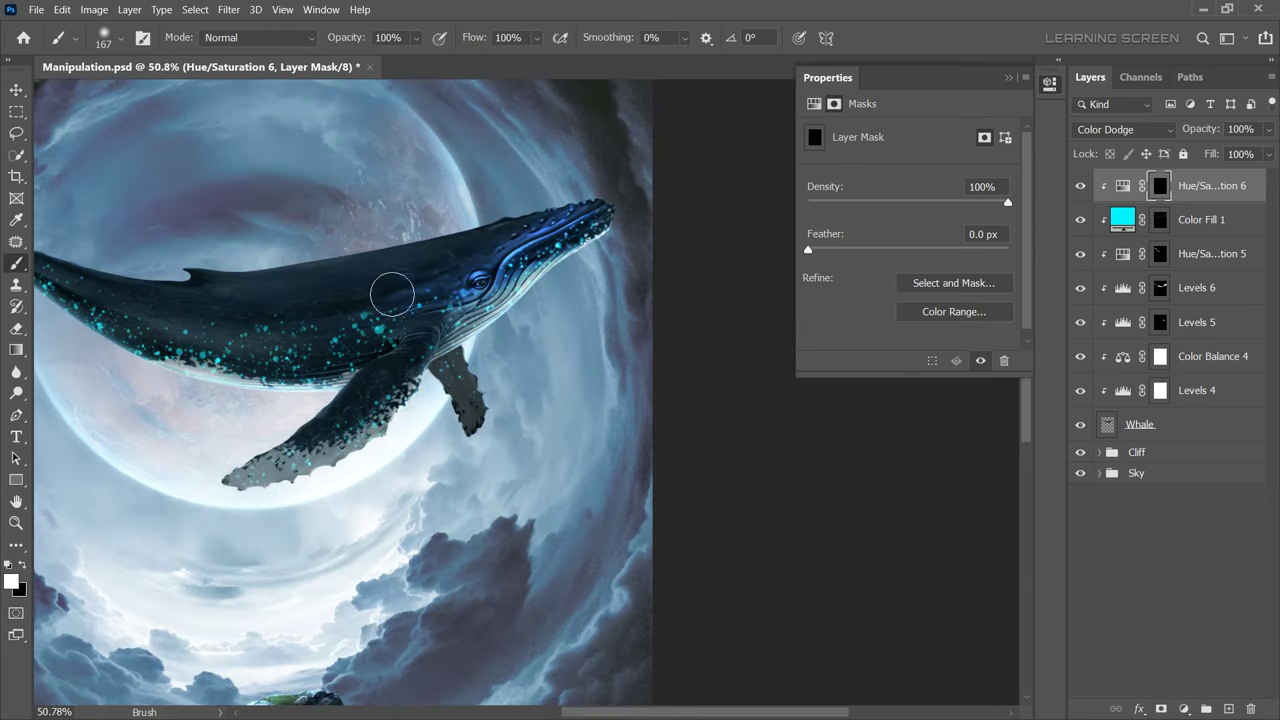
scroll(501, 318, "up", 1)
key("bracketleft")
key("bracketleft")
key("bracketleft")
scroll(420, 285, "down", 2)
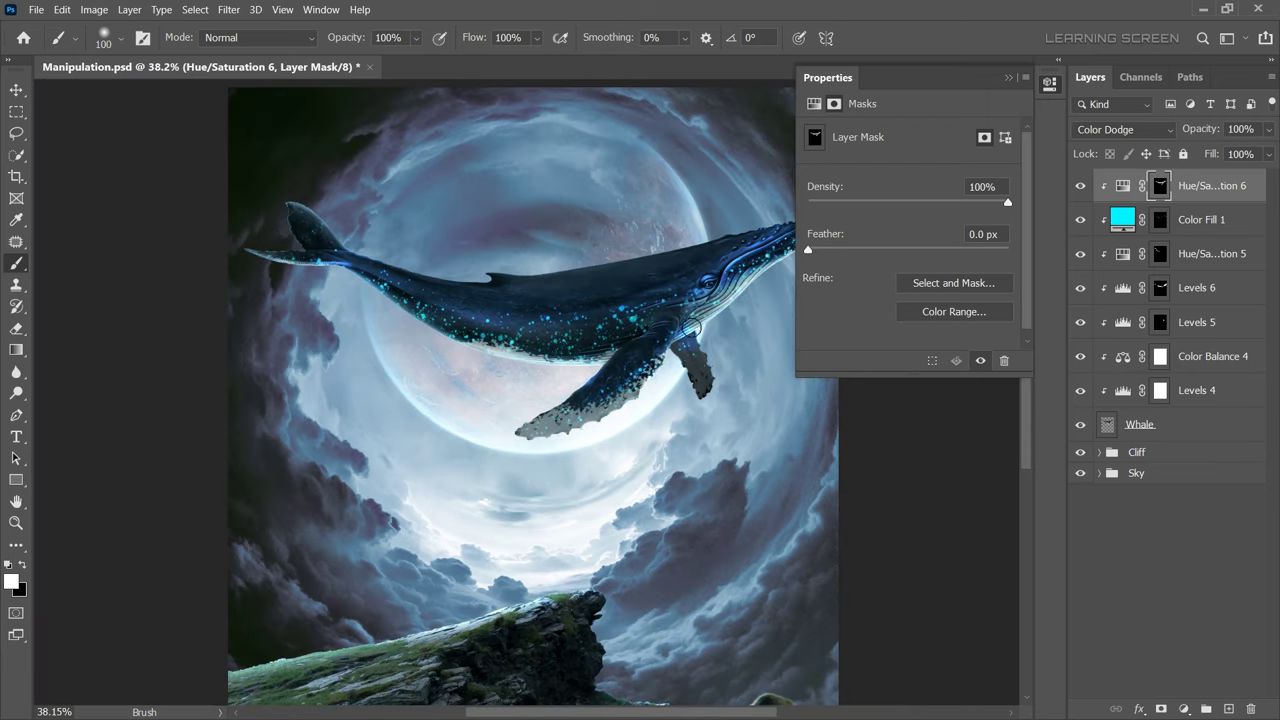
key("ctrl+z")
scroll(690, 327, "up", 1)
scroll(590, 300, "up", 3)
scroll(573, 320, "down", 3)
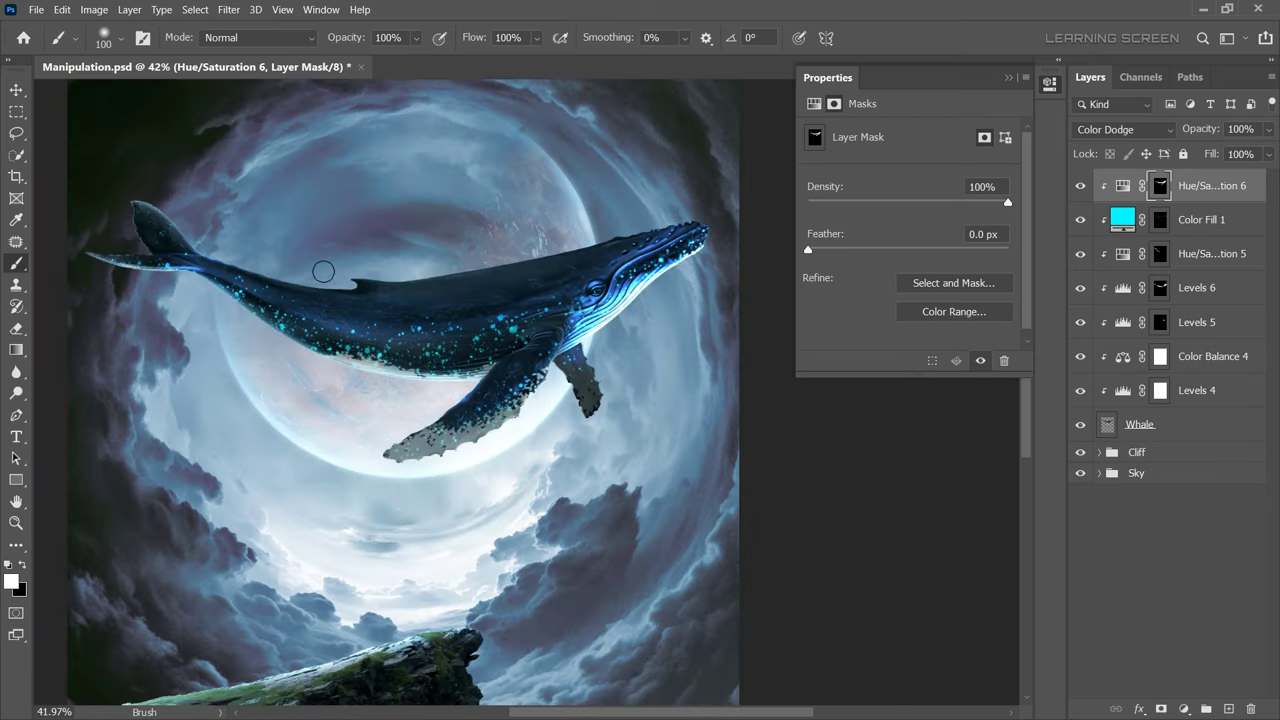
scroll(323, 271, "up", 1)
scroll(323, 271, "down", 3)
scroll(250, 300, "up", 4)
Paint black to remove glow from the throat, then return to white with low brush flow
left_click(24, 564)
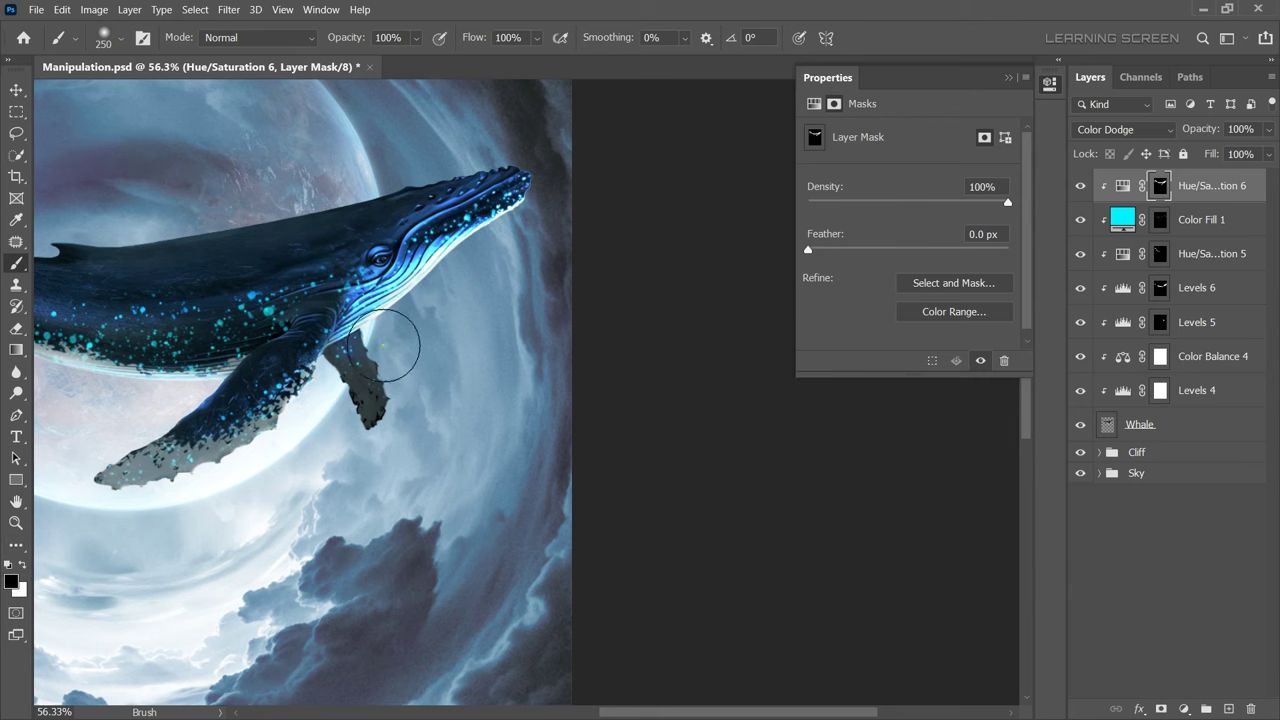
left_click_drag(466, 320, 420, 343)
right_click(440, 302)
key("Return")
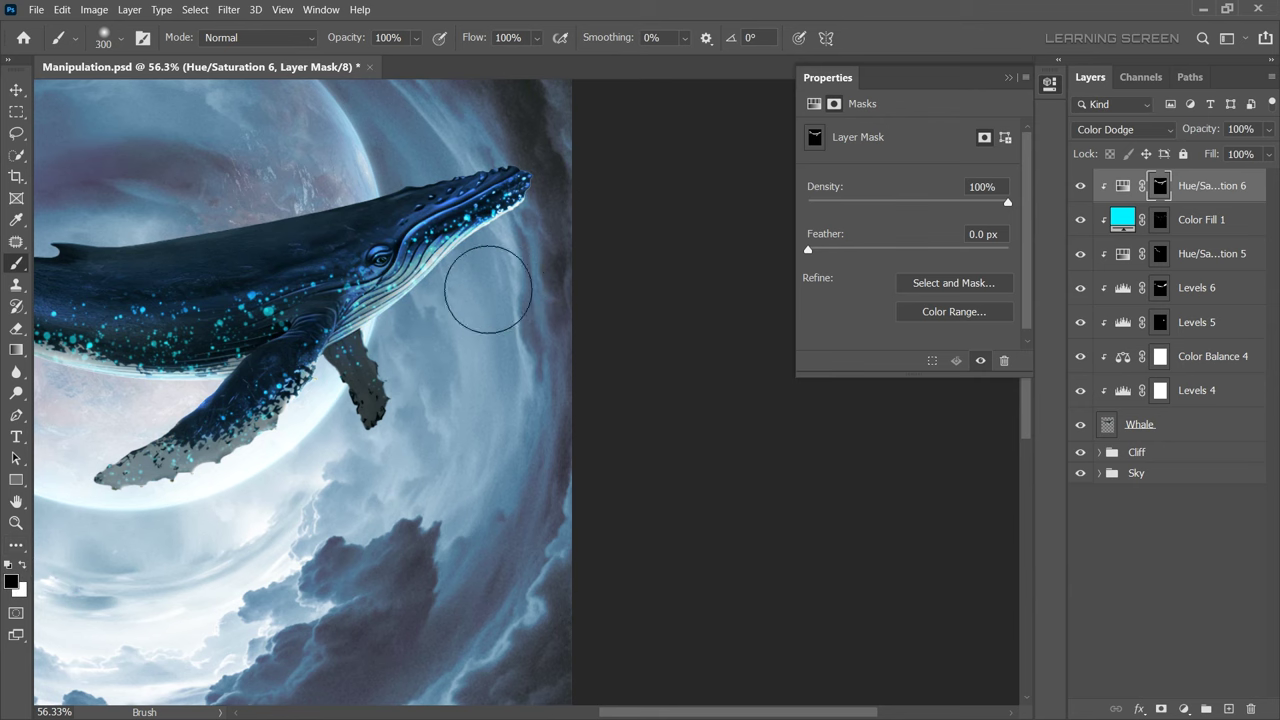
scroll(488, 289, "up", 1)
key("x")
key("shift+0")
key("shift+9")
key("bracketleft")
key("bracketleft")
key("bracketleft")
scroll(410, 348, "down", 4)
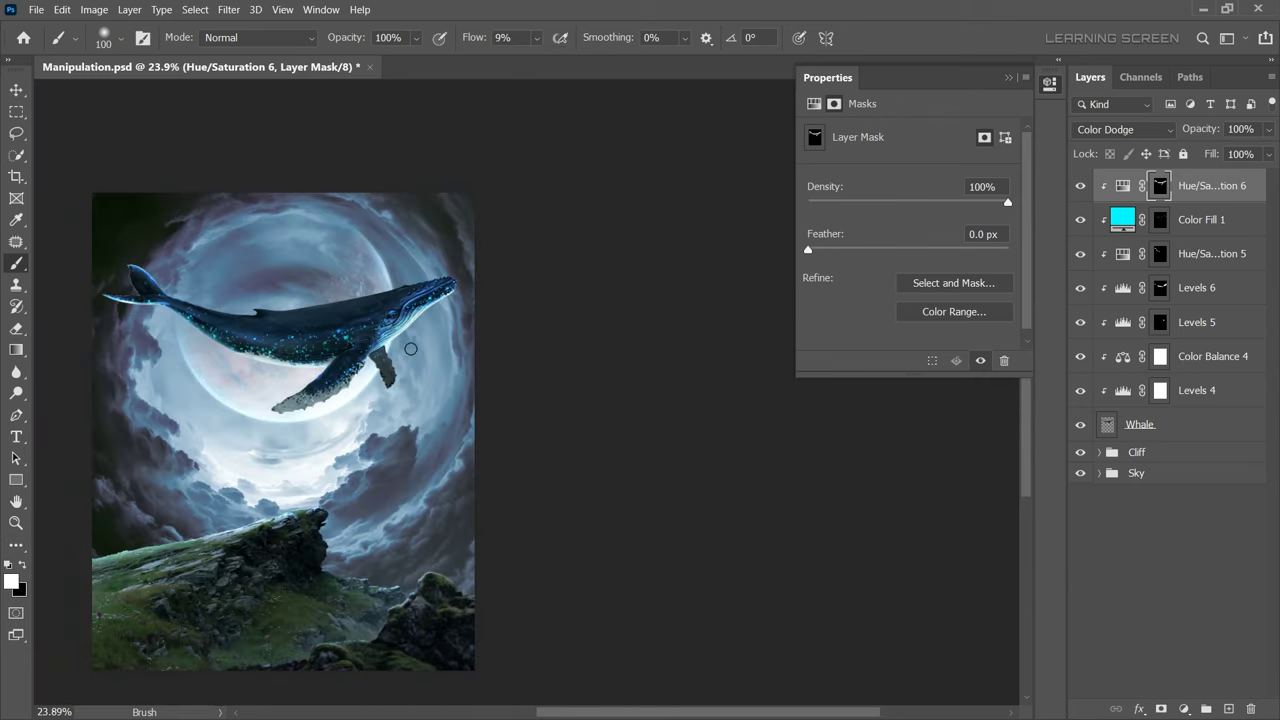
scroll(401, 328, "up", 5)
scroll(309, 343, "up", 2)
key("ctrl")
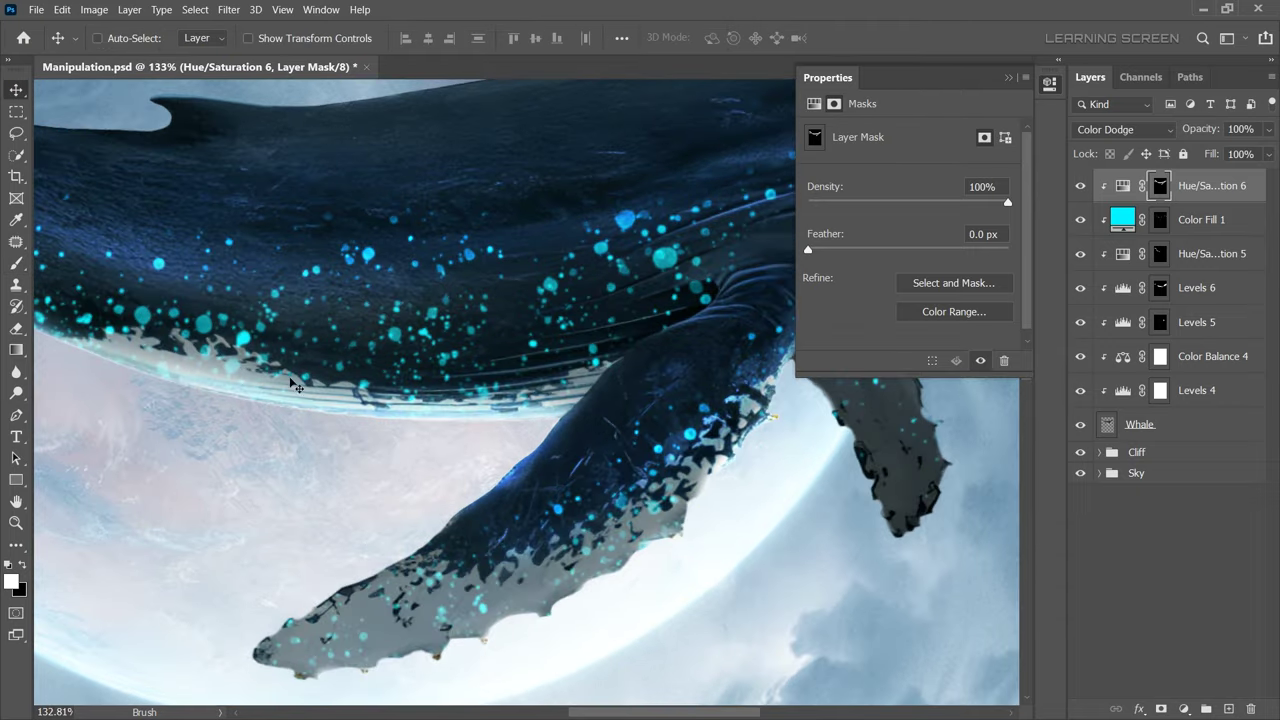
Recolour the Color Fill 1 spatter from cyan to blue (00a2ff)
double_click(1122, 217)
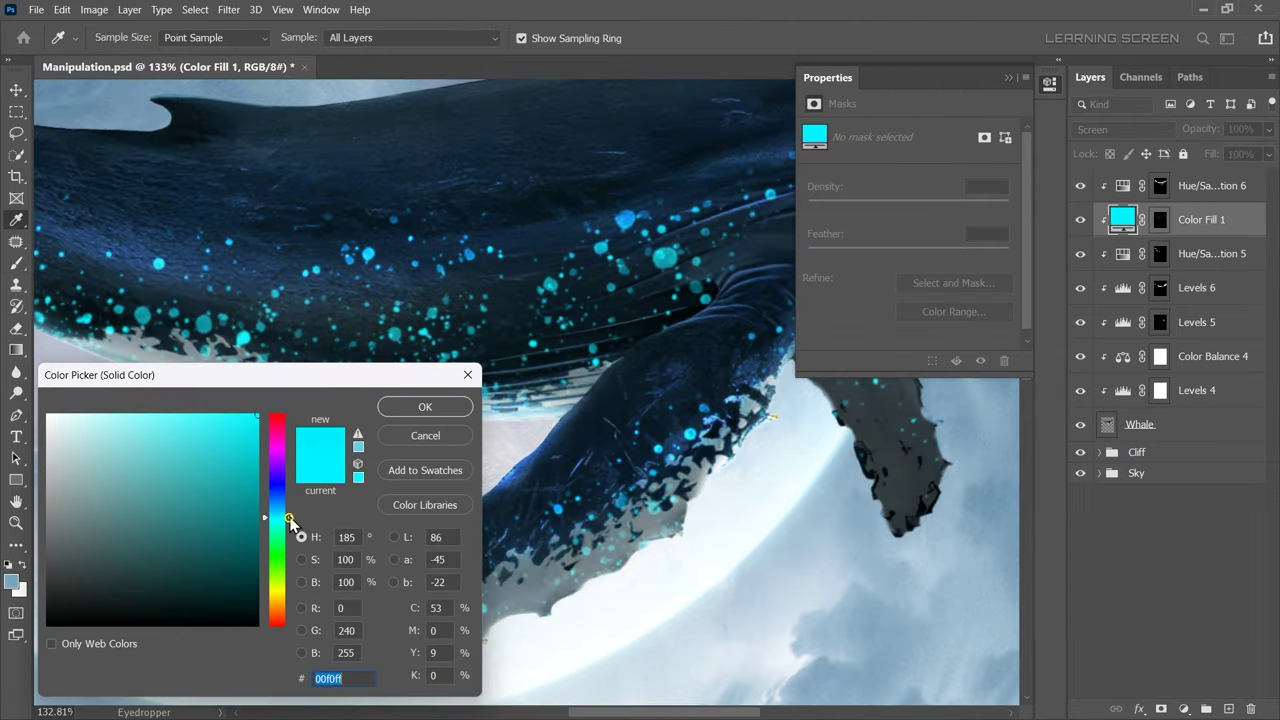
left_click_drag(289, 518, 304, 504)
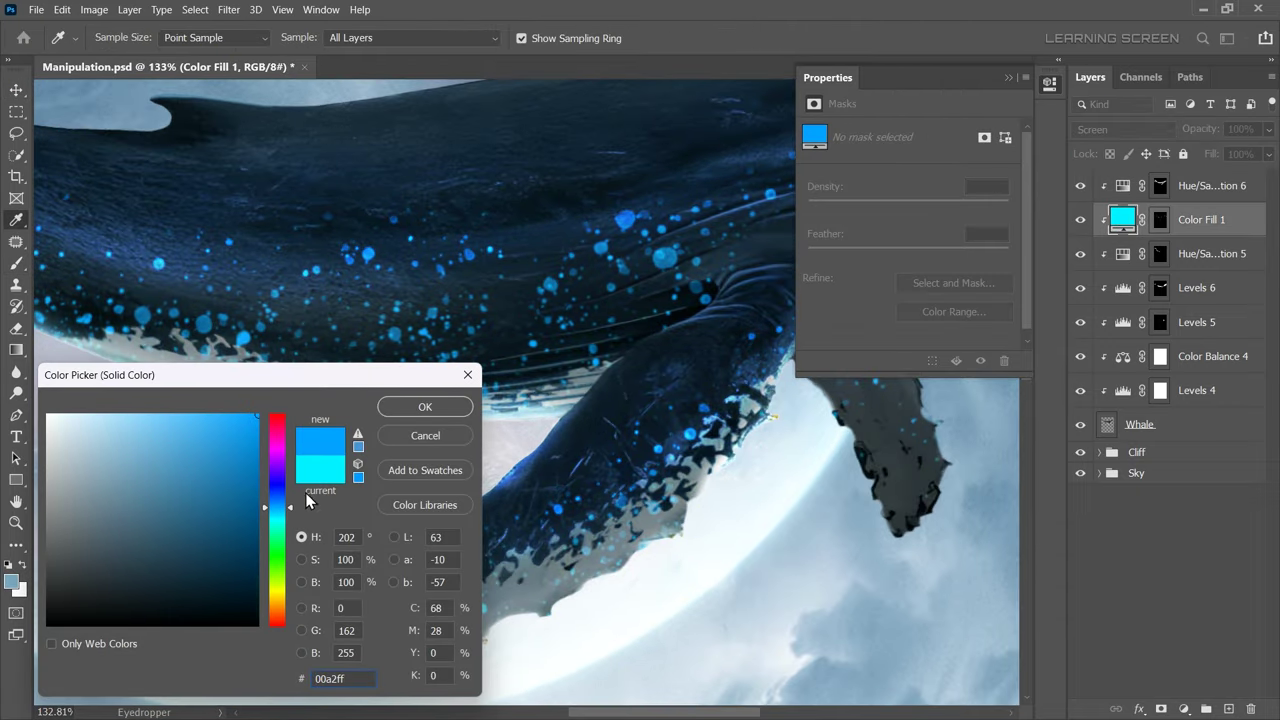
left_click(406, 408)
scroll(522, 404, "down", 10)
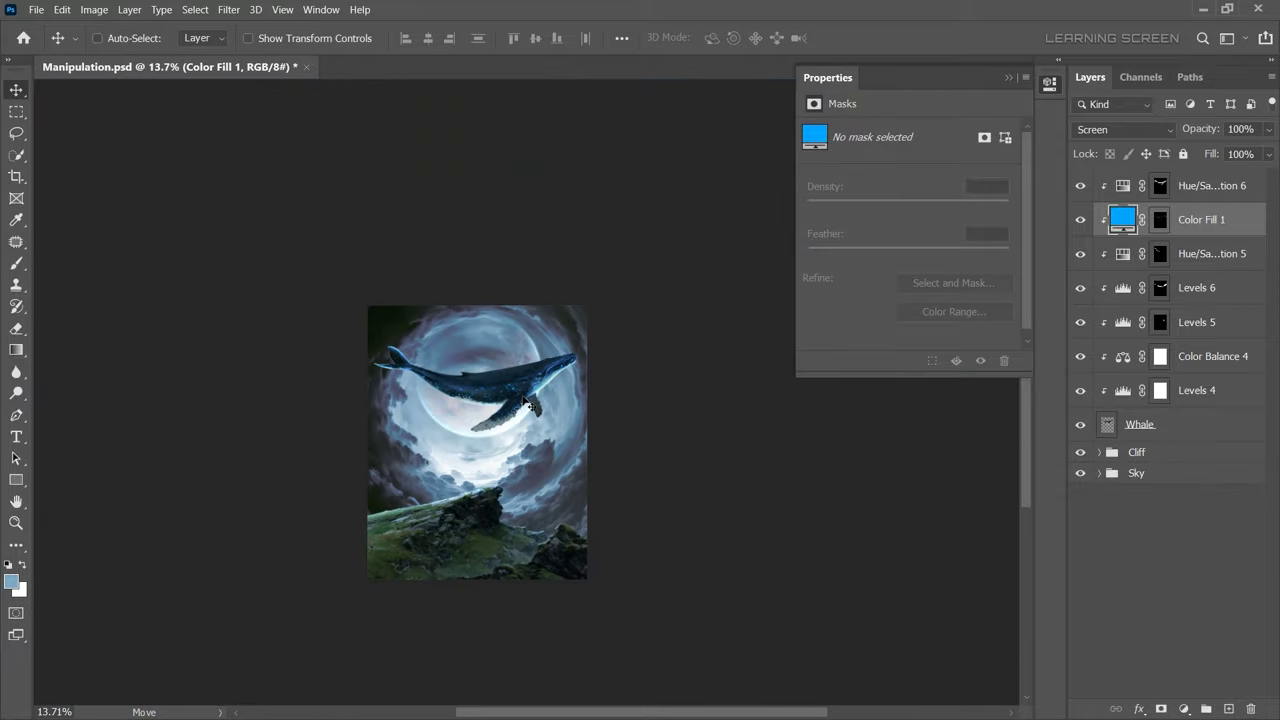
scroll(549, 400, "up", 2)
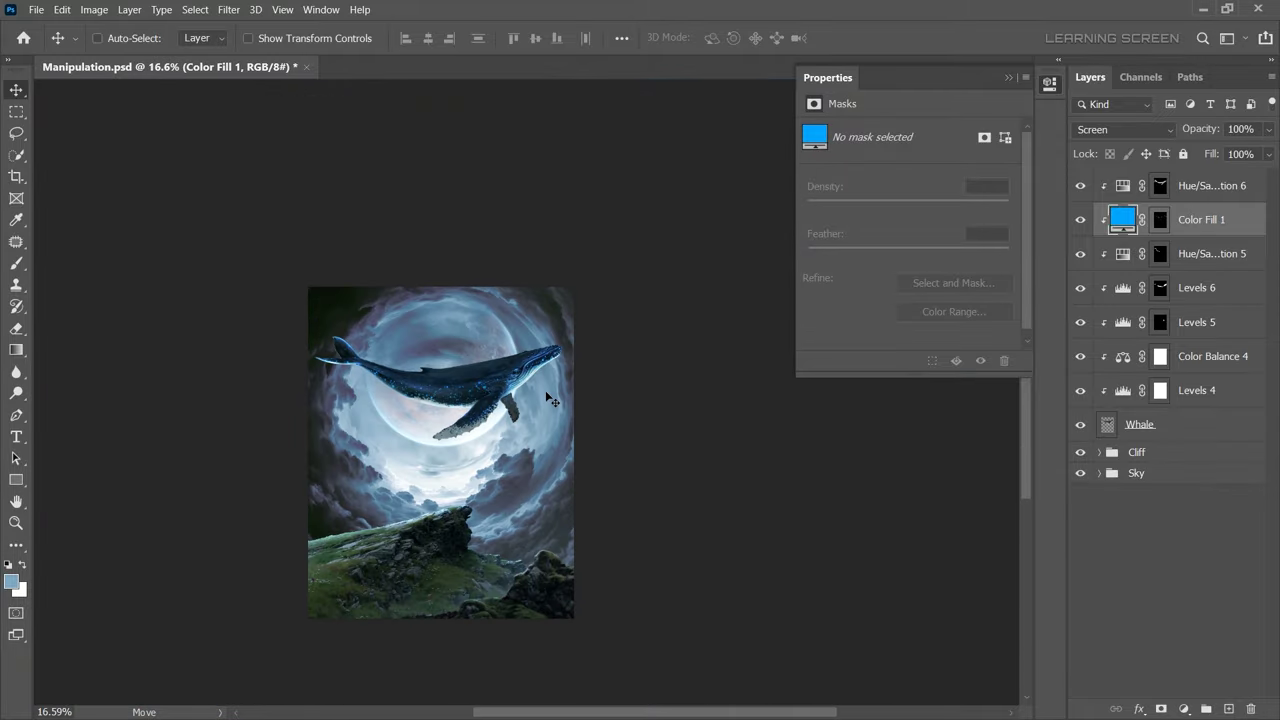
scroll(480, 388, "up", 3)
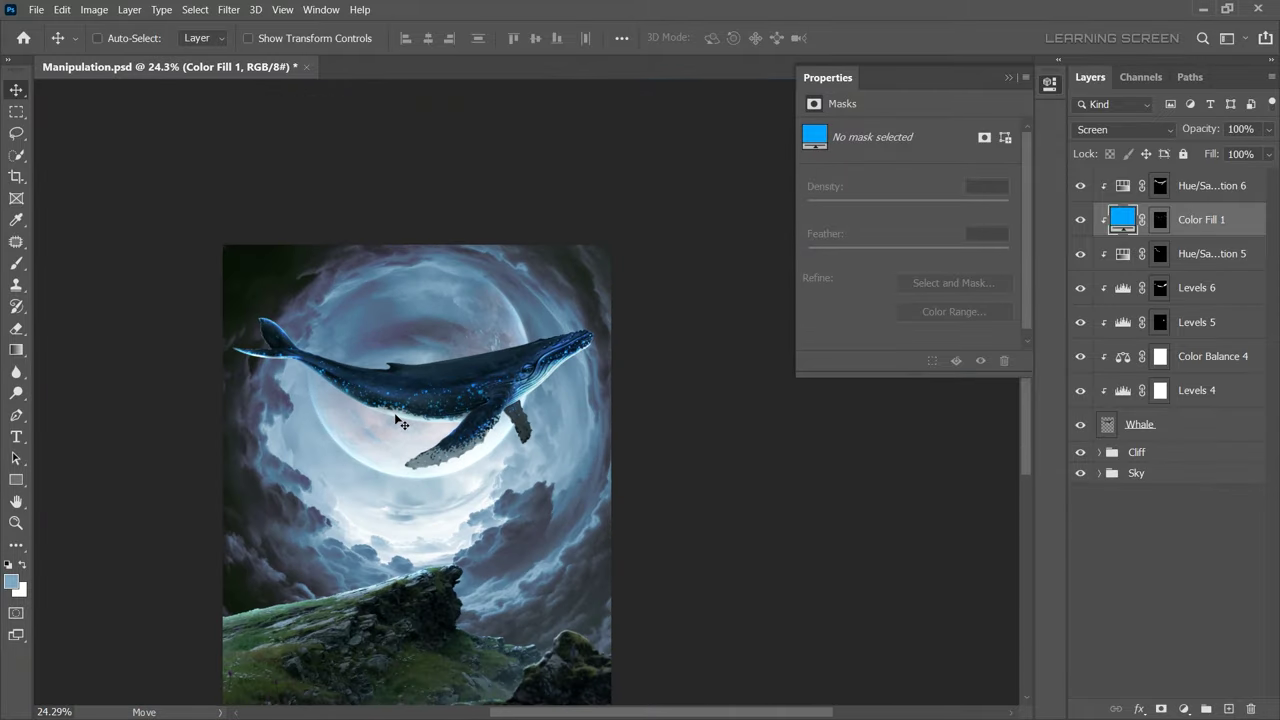
scroll(398, 422, "up", 6)
scroll(396, 422, "up", 4)
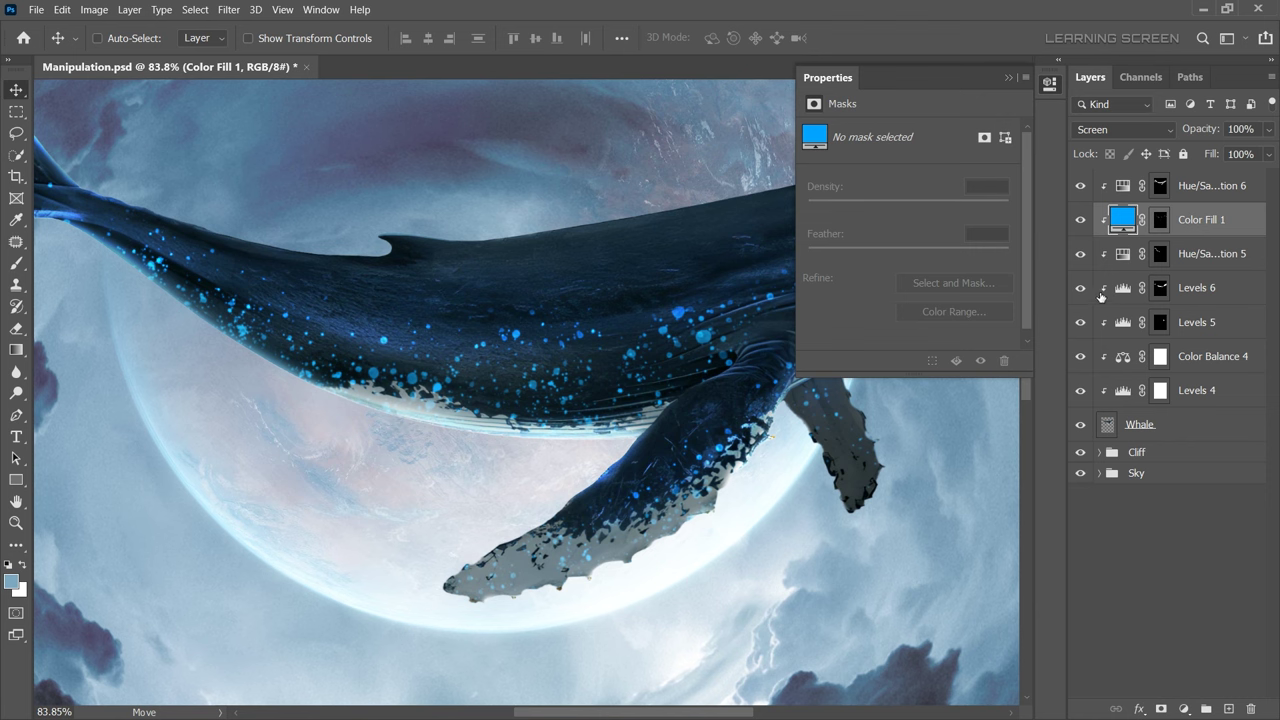
Target the Hue/Saturation 6 mask with a white brush at full flow
left_click(1160, 186)
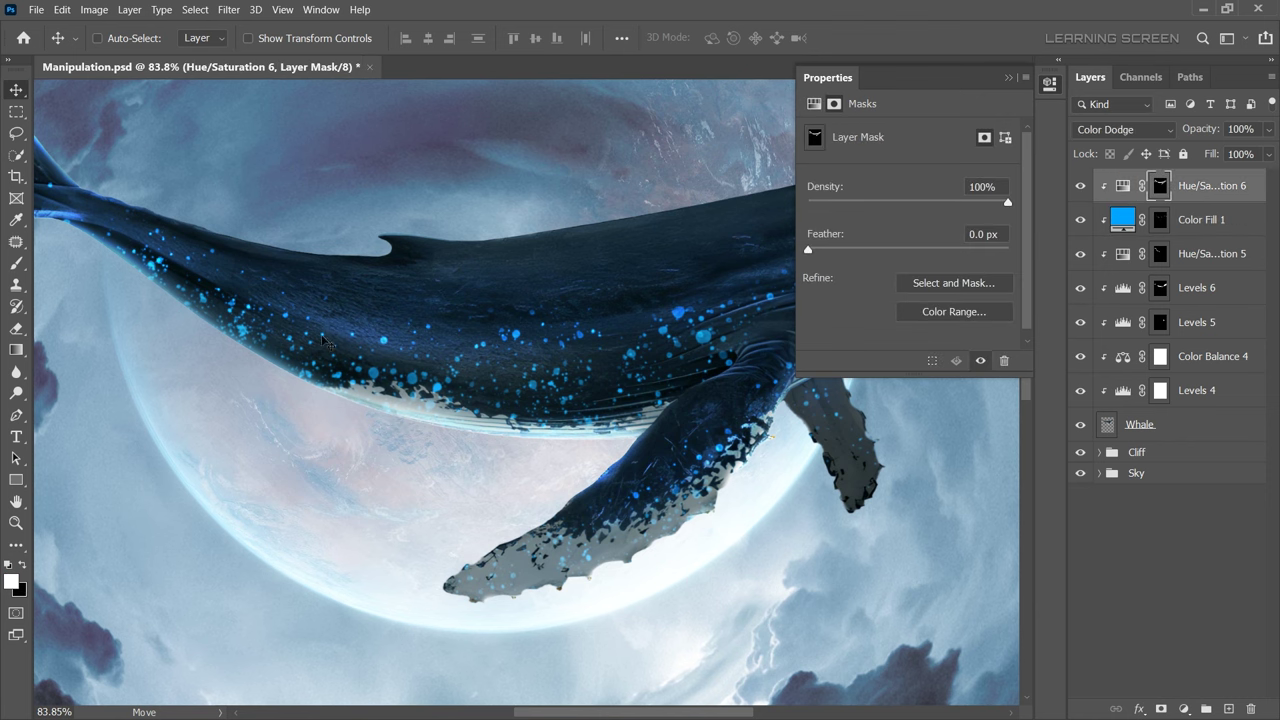
left_click(18, 264)
scroll(414, 366, "up", 2)
scroll(337, 435, "up", 2)
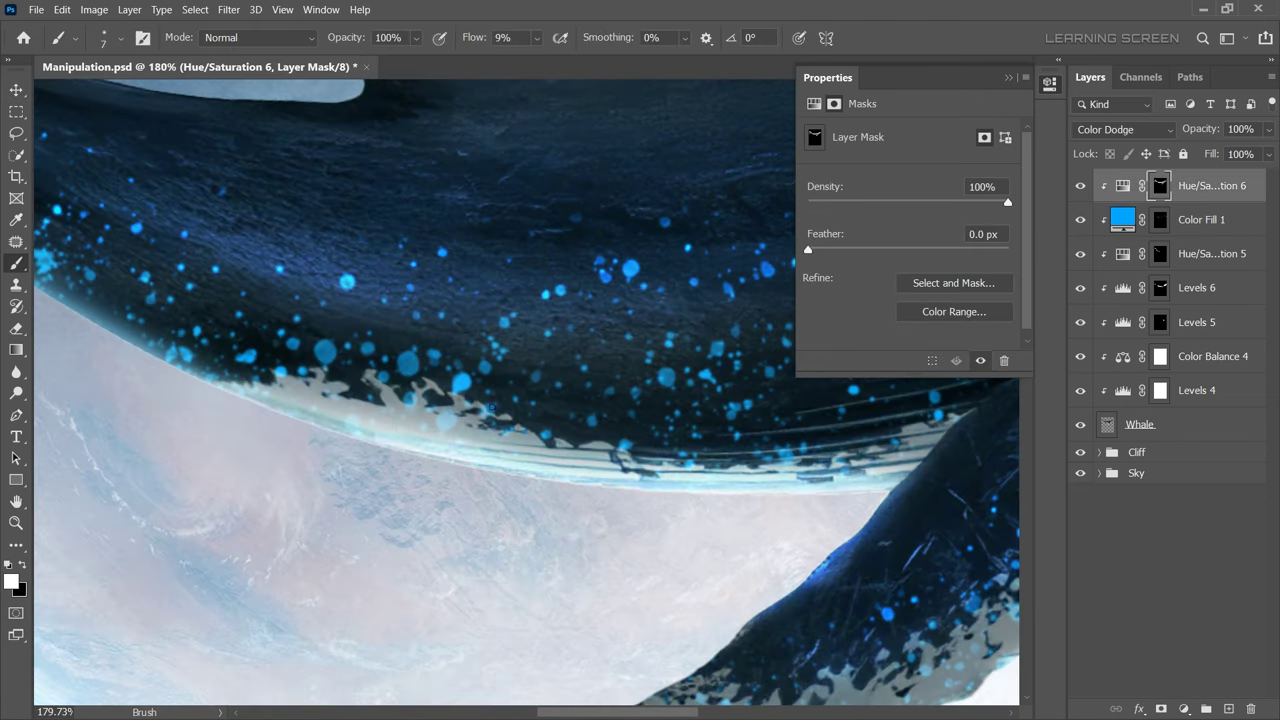
key("ctrl+z")
scroll(903, 480, "up", 1)
scroll(977, 471, "up", 1)
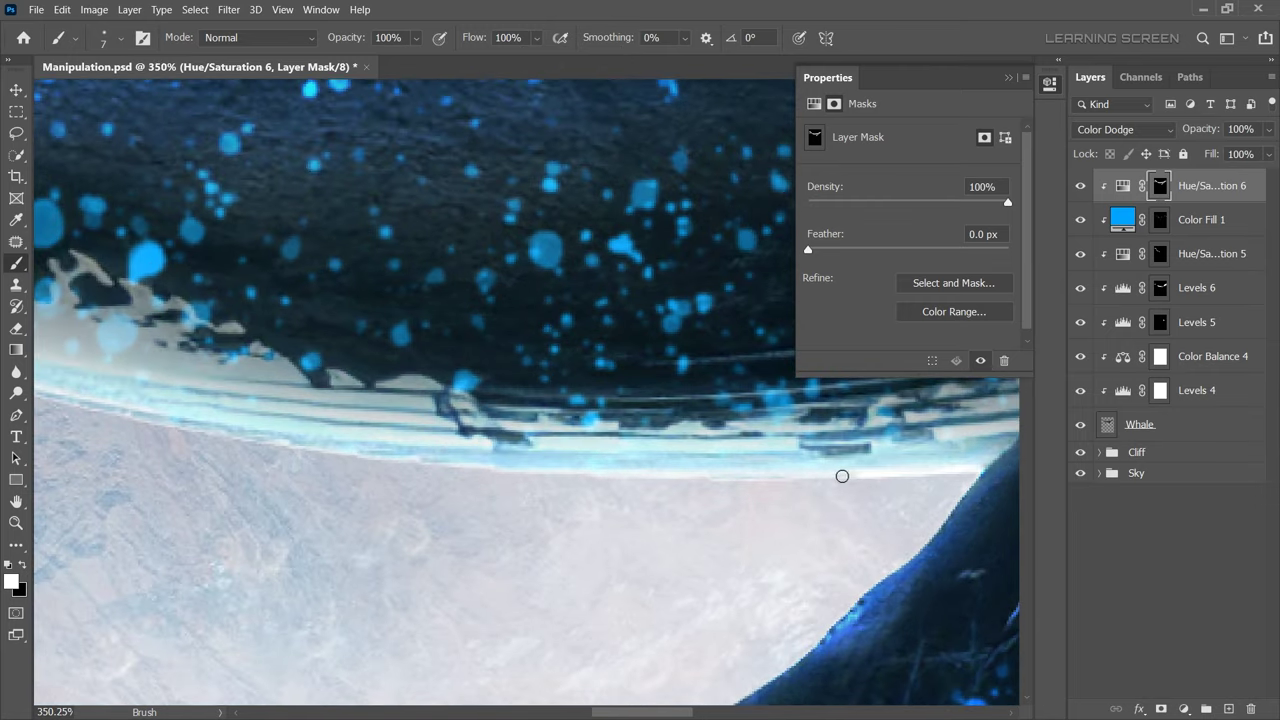
Paint cyan glow along the whale's belly edge, redoing a bad stroke
mouse_move(547, 469)
left_mouse_down()
mouse_move(434, 471)
mouse_move(789, 543)
mouse_move(438, 478)
left_mouse_up()
left_click_drag(438, 478, 768, 570)
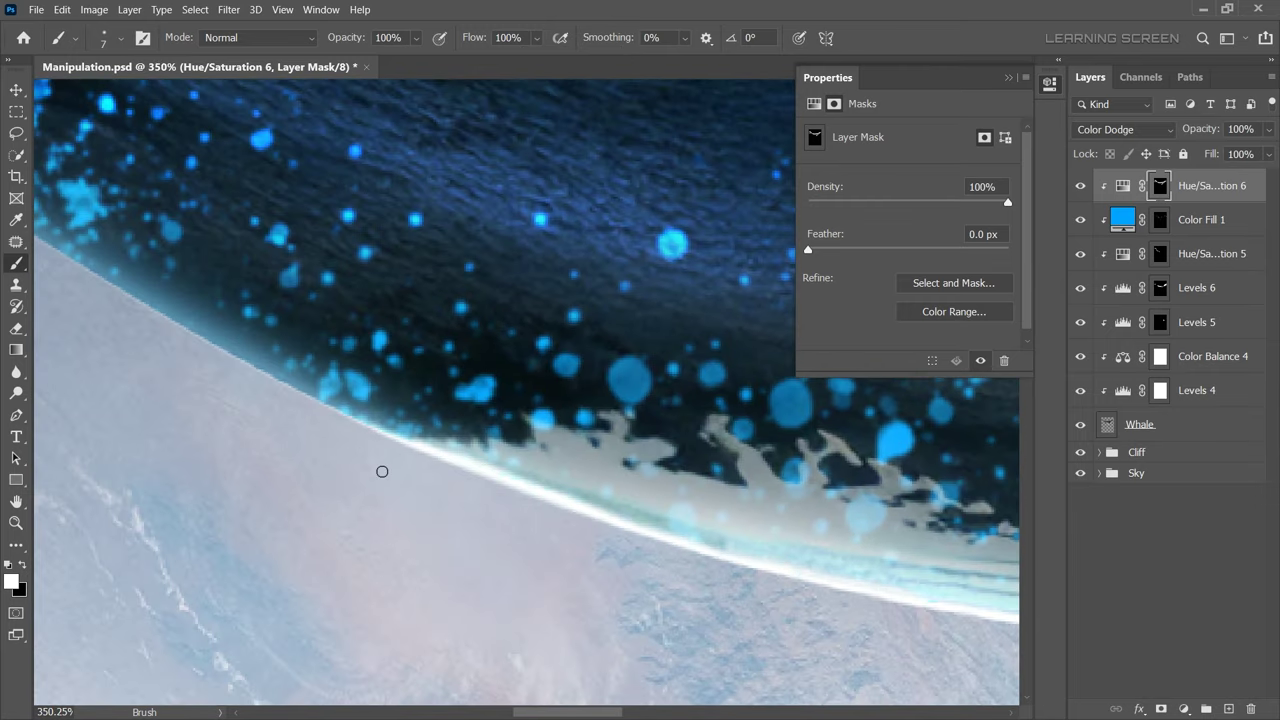
scroll(400, 465, "down", 5)
scroll(410, 461, "up", 4)
key("ctrl+z")
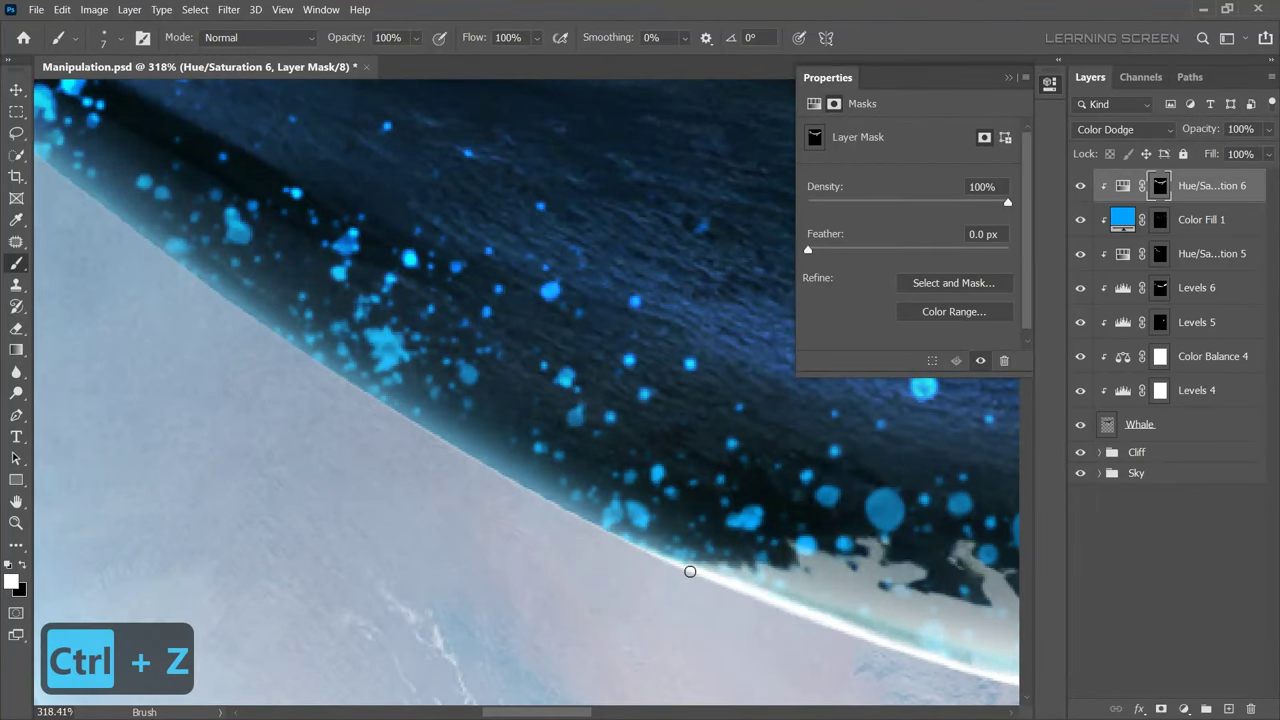
left_click_drag(686, 571, 309, 354)
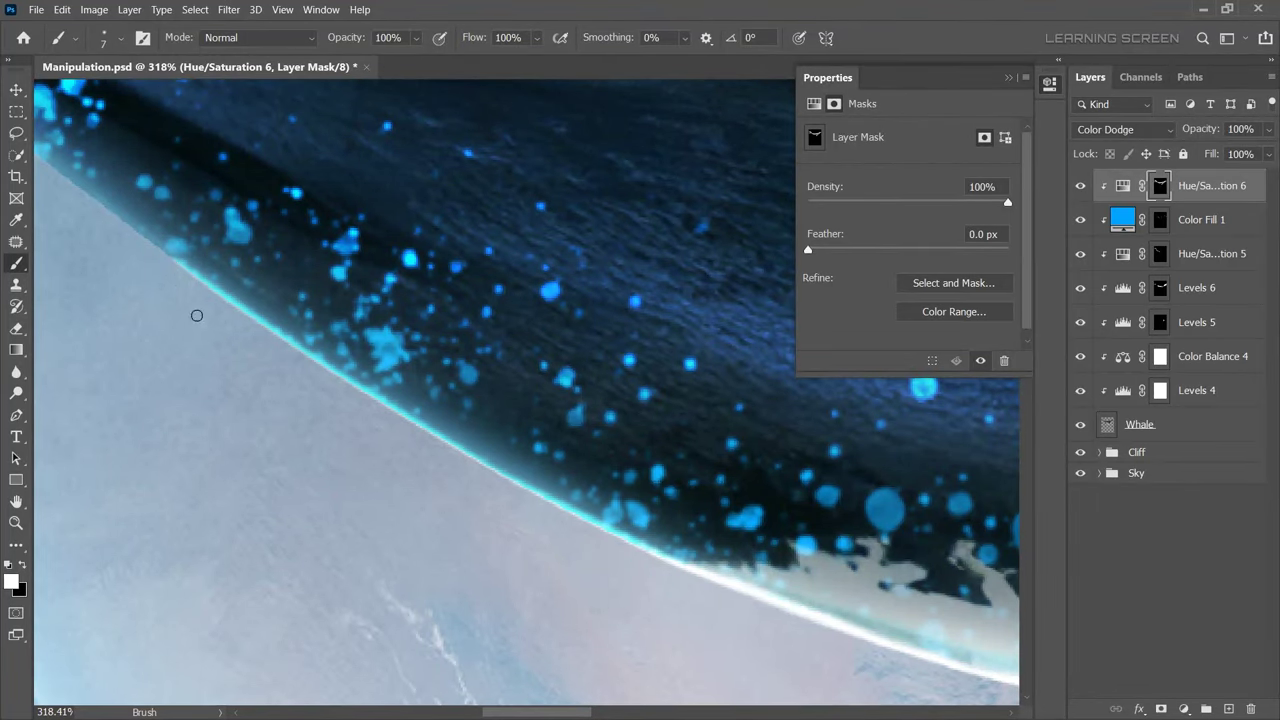
scroll(194, 314, "down", 5)
scroll(389, 457, "up", 4)
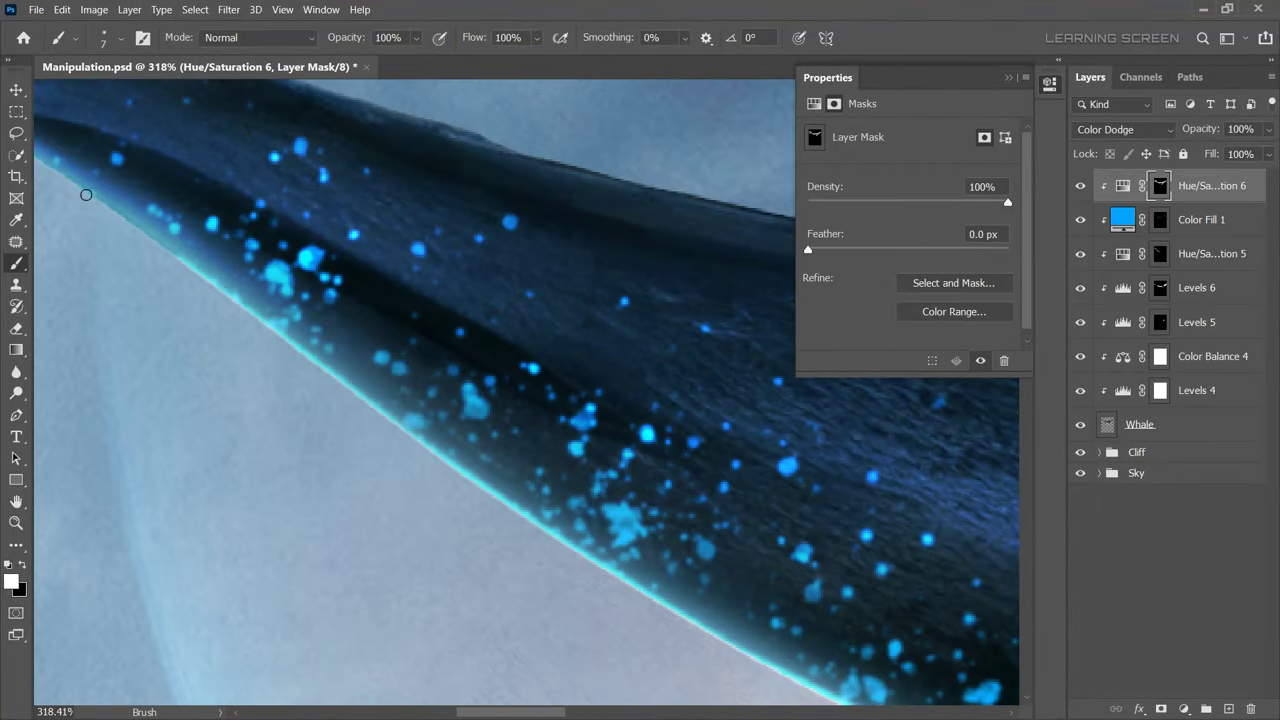
Paint more glow toward the flipper undersides, undoing the stroke that hit the fin
left_click_drag(86, 195, 393, 380)
scroll(308, 343, "down", 2)
scroll(357, 466, "down", 6)
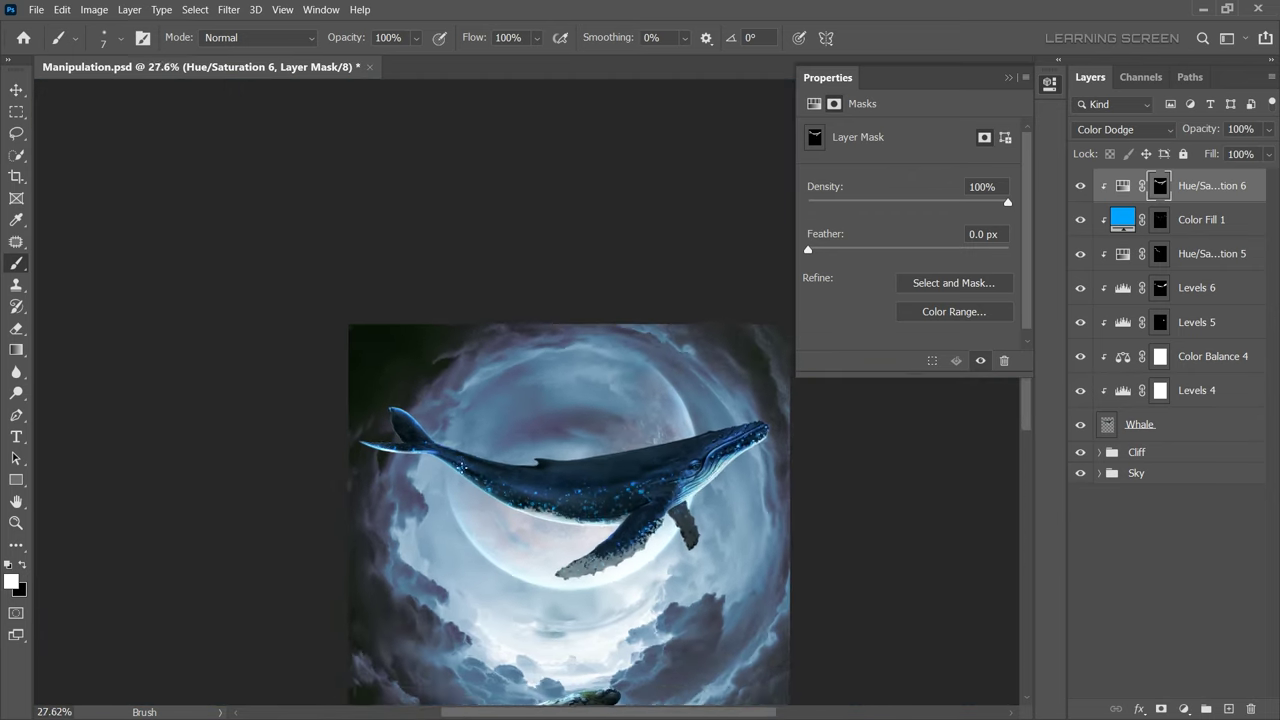
scroll(450, 490, "down", 1)
scroll(563, 514, "up", 1)
scroll(563, 514, "up", 1)
scroll(543, 534, "up", 5)
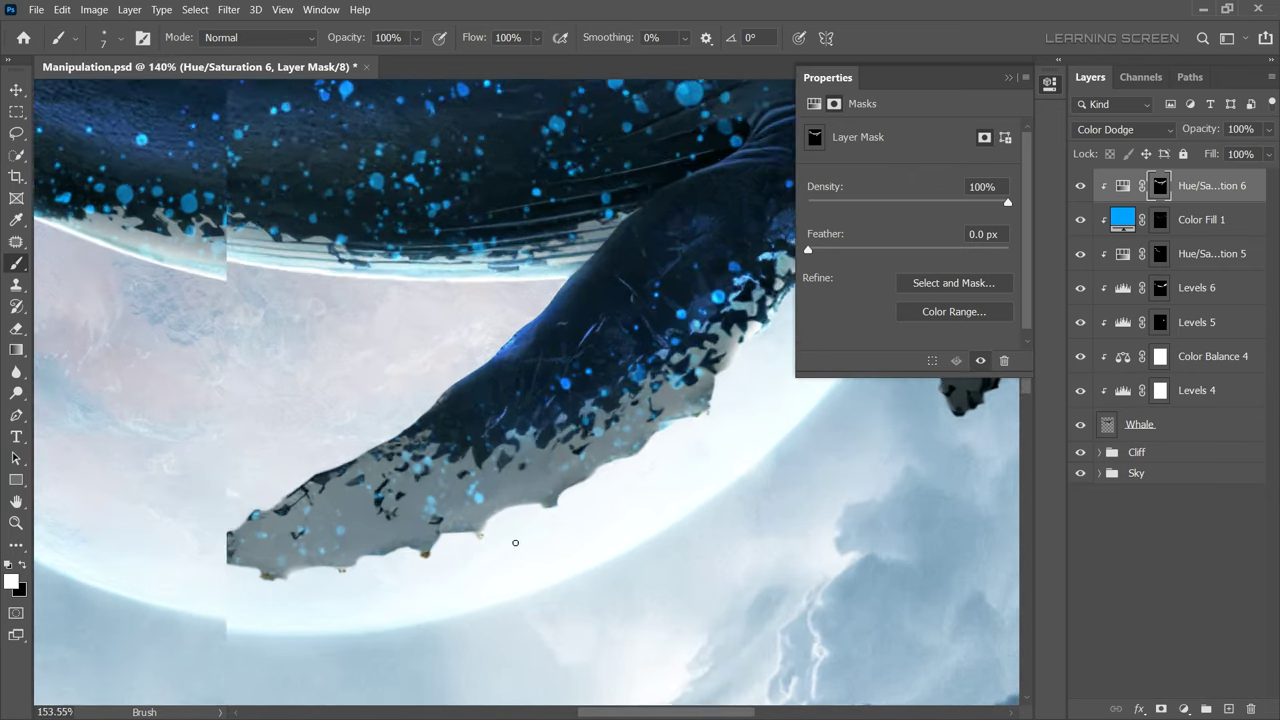
scroll(509, 540, "up", 1)
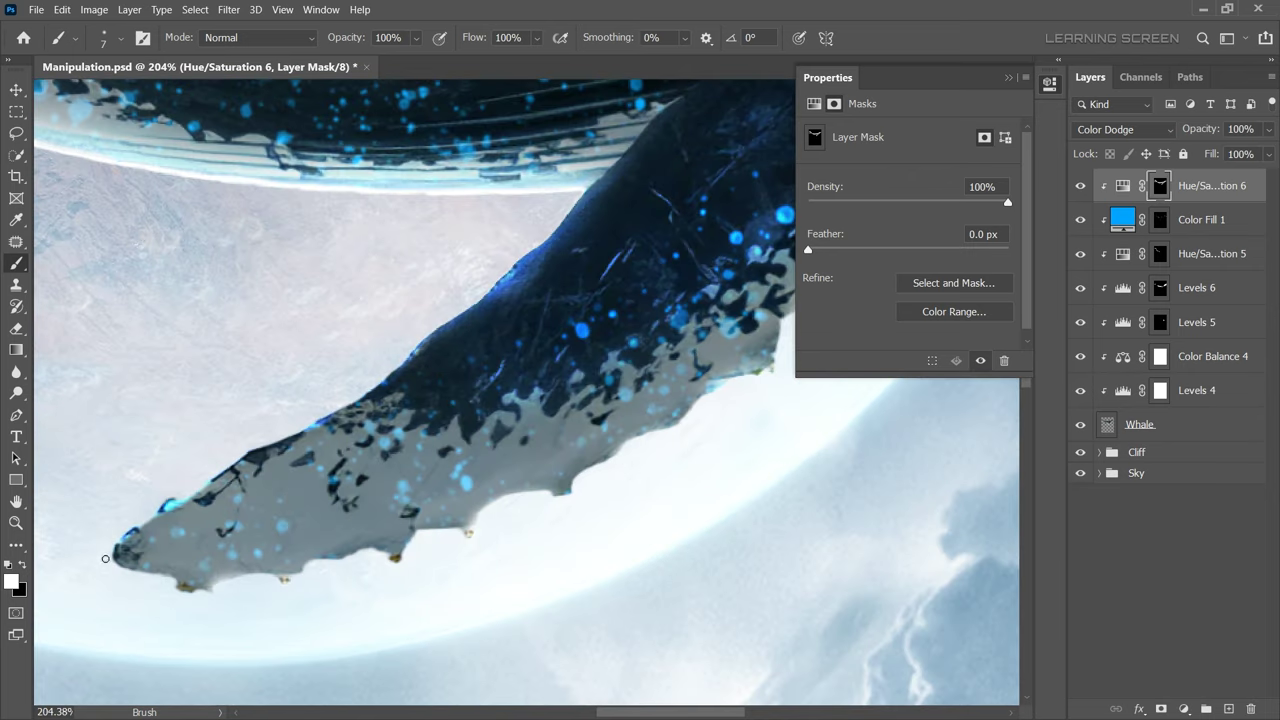
scroll(381, 553, "down", 3)
key("ctrl+z")
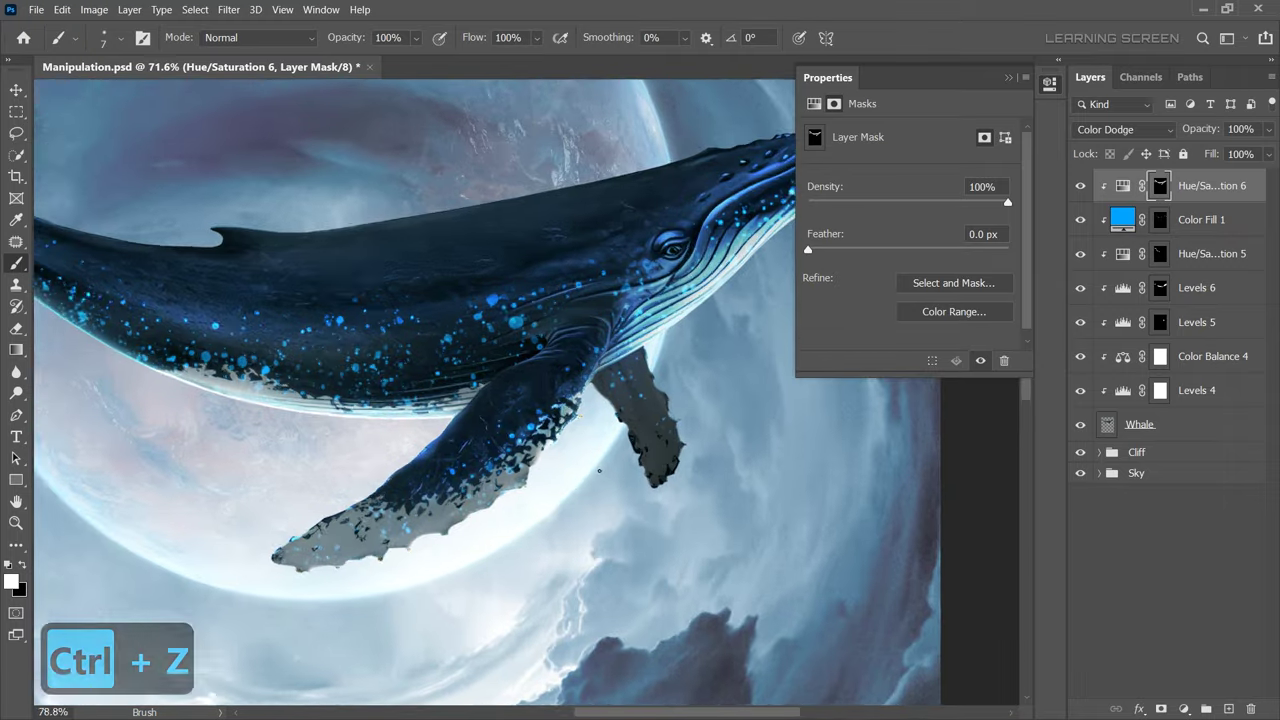
scroll(629, 368, "up", 4)
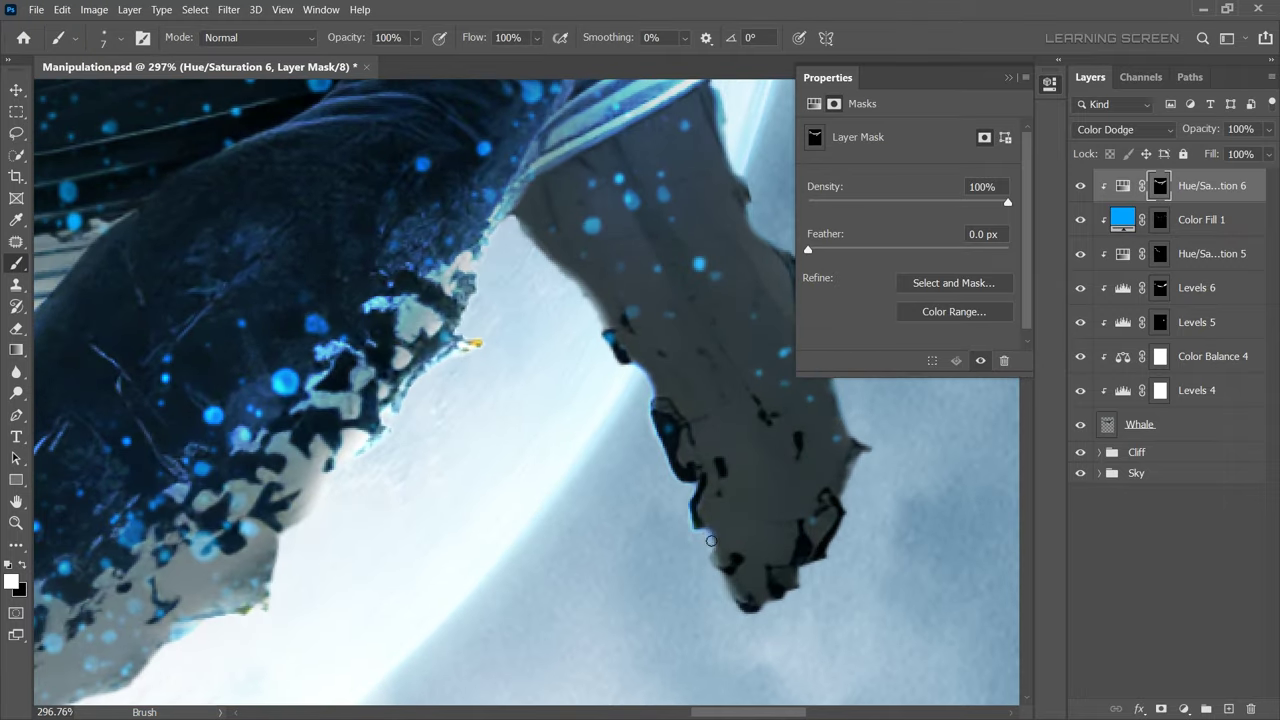
scroll(730, 540, "down", 1)
scroll(590, 345, "down", 4)
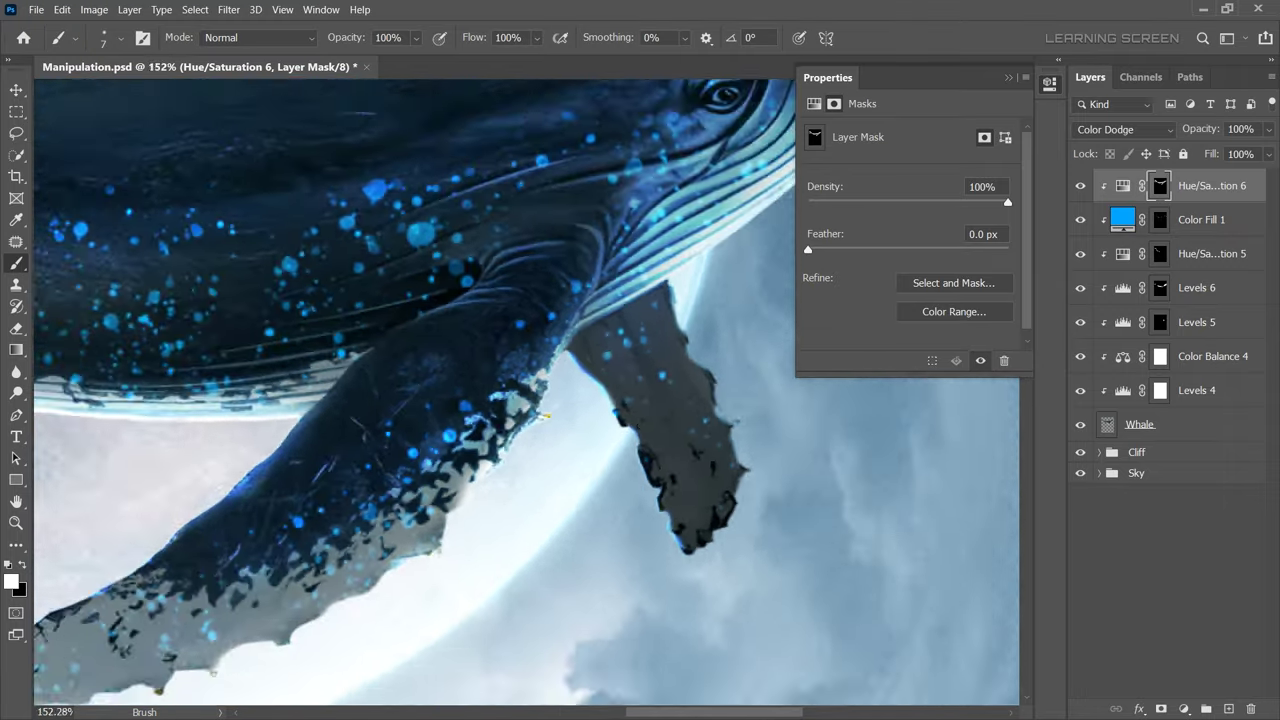
scroll(590, 345, "down", 4)
scroll(677, 412, "down", 2)
scroll(620, 410, "down", 4)
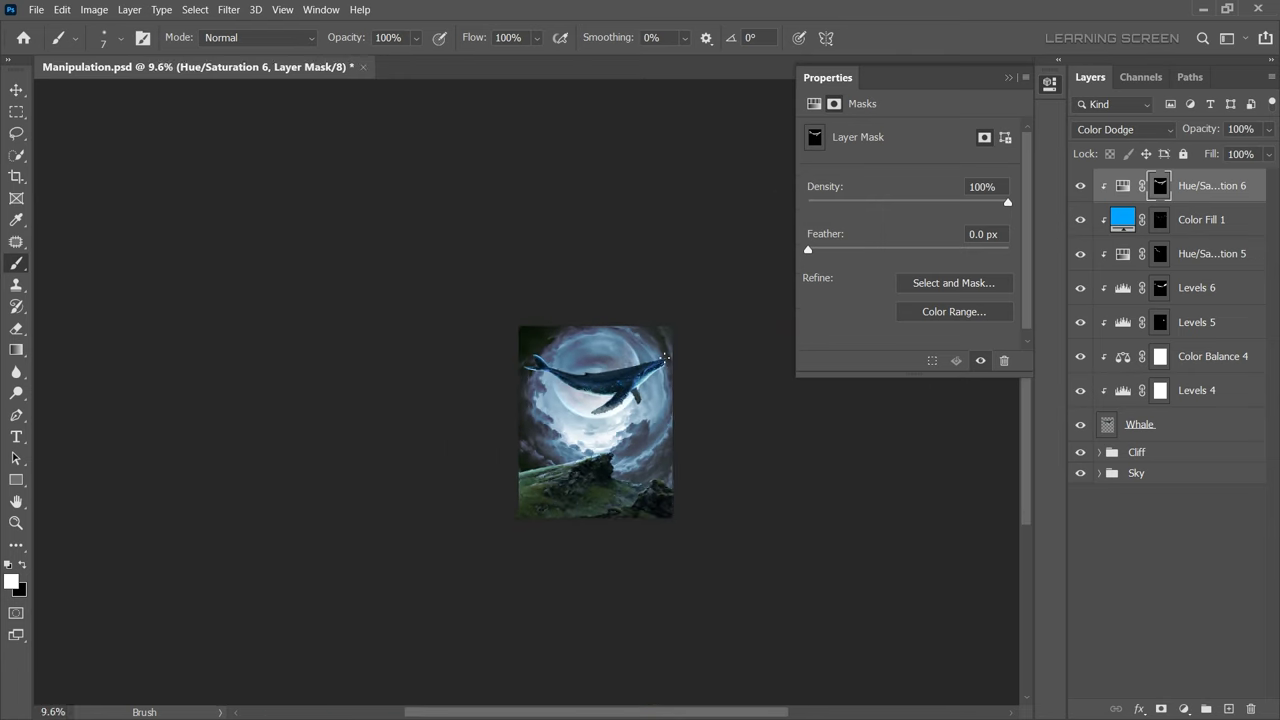
scroll(580, 410, "up", 4)
scroll(563, 409, "up", 2)
Add a black Solid Color fill layer (Color Fill 2)
left_click(17, 91)
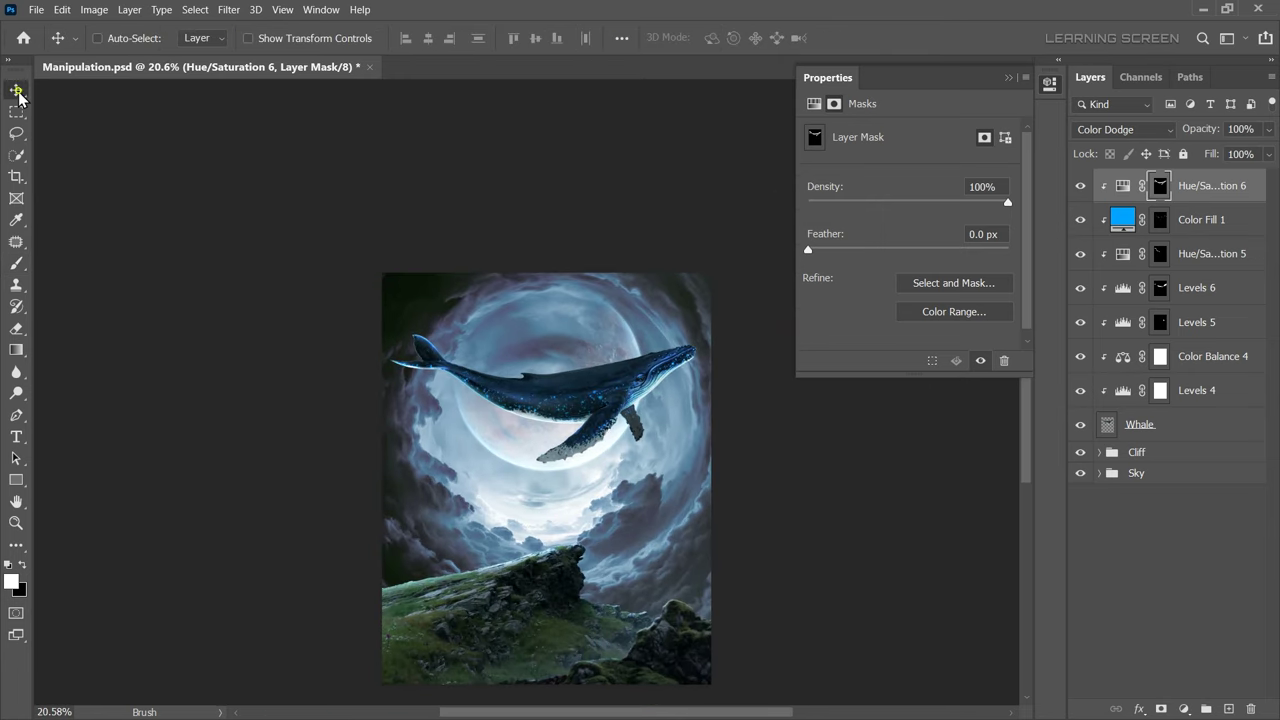
left_click(1184, 708)
left_click(1160, 418)
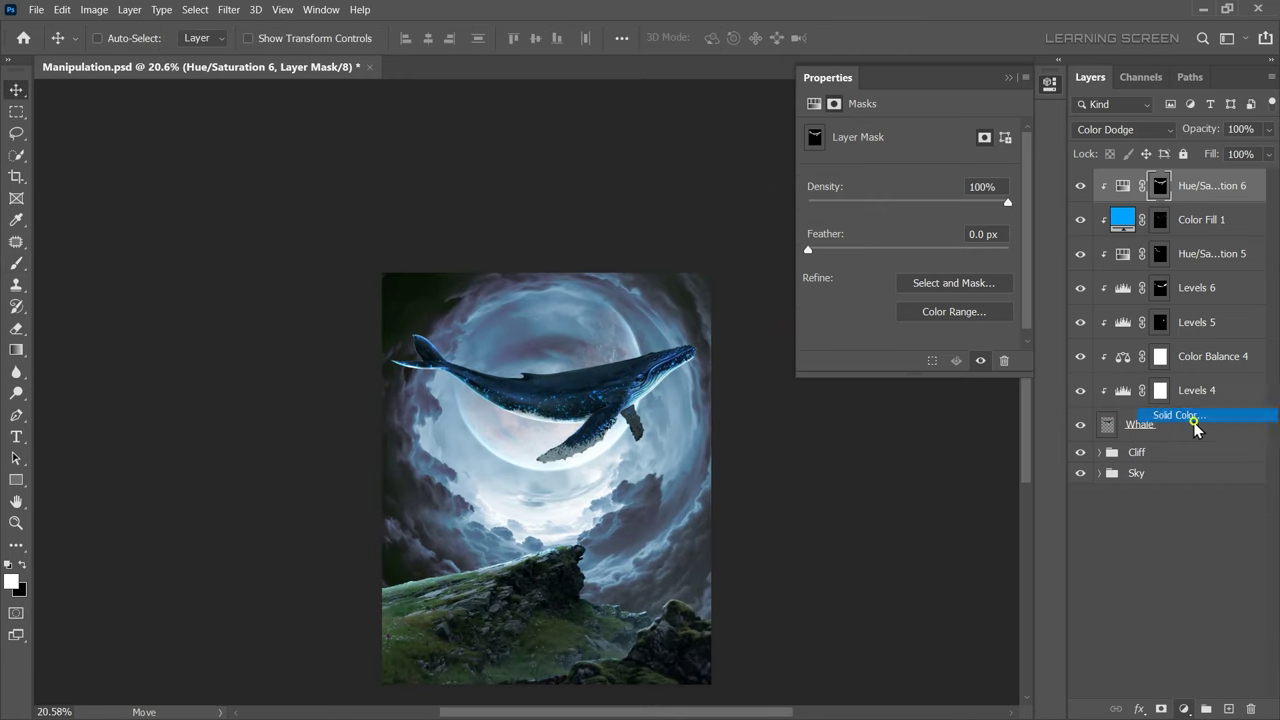
left_click(50, 624)
left_click(425, 407)
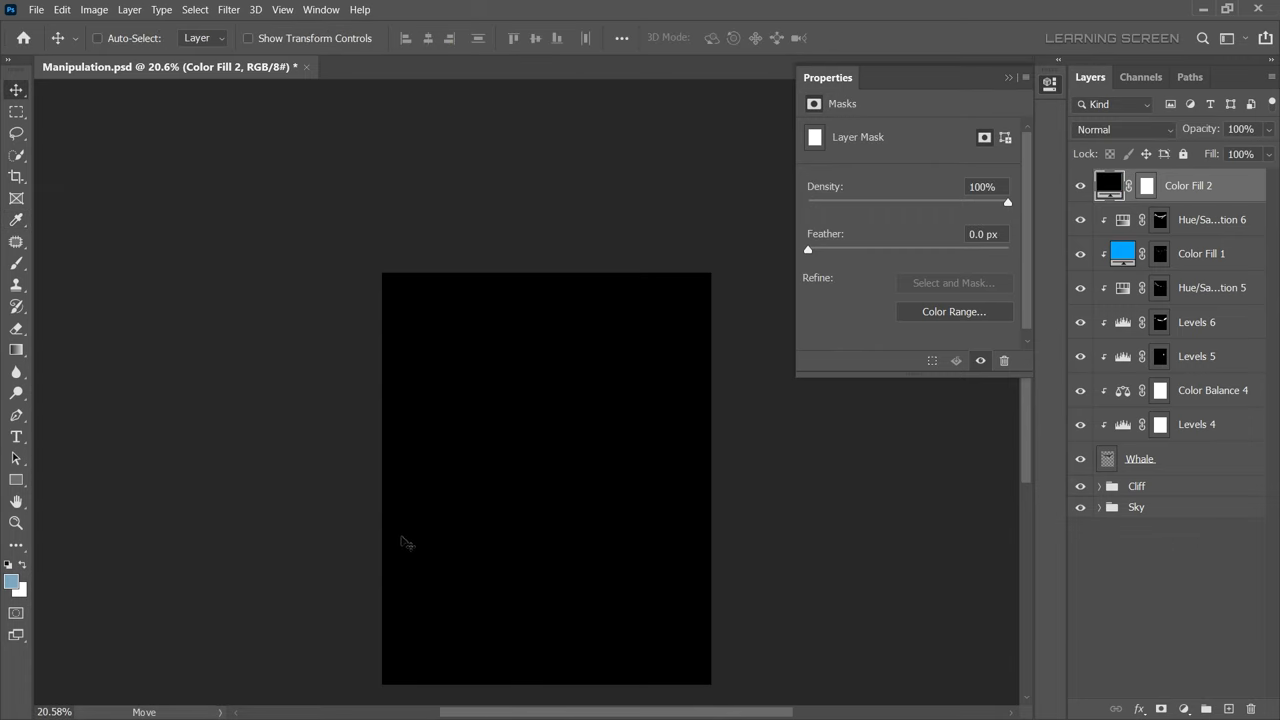
Add a Color Balance clipped to the fill, with Shadows Cyan -59 and Blue +55
left_click(1184, 708)
left_click(1181, 566)
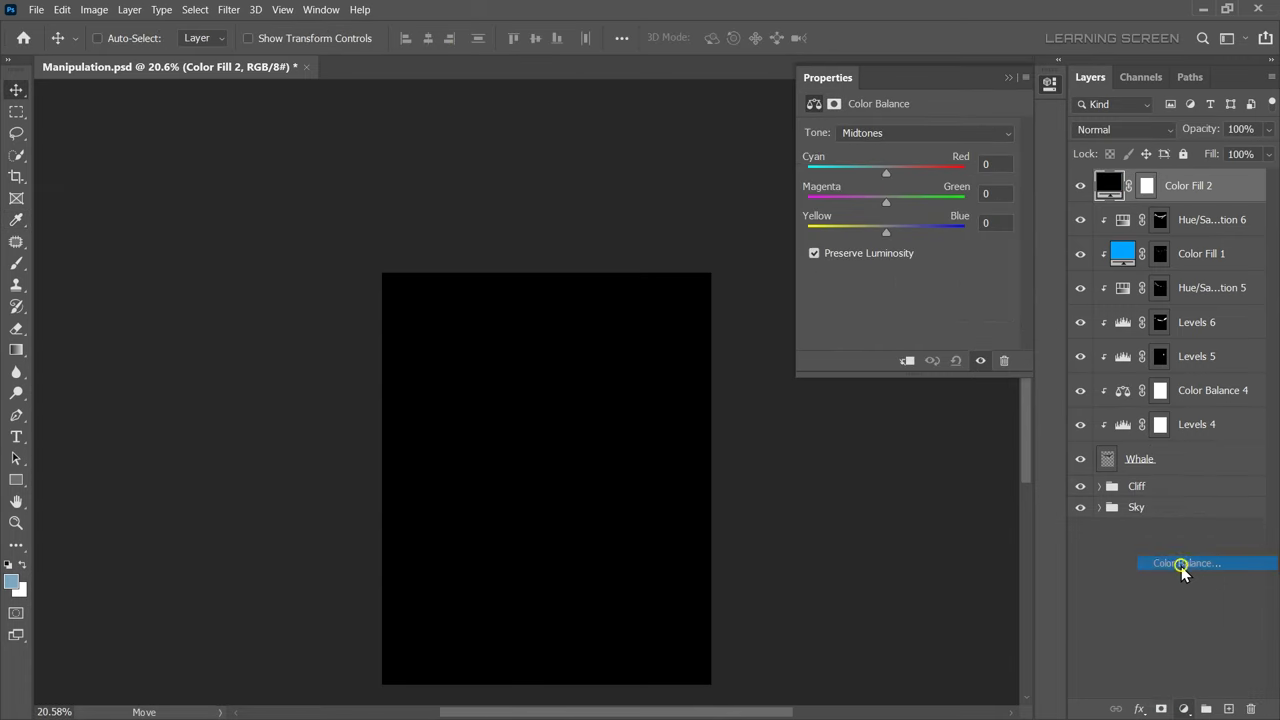
left_click(908, 362)
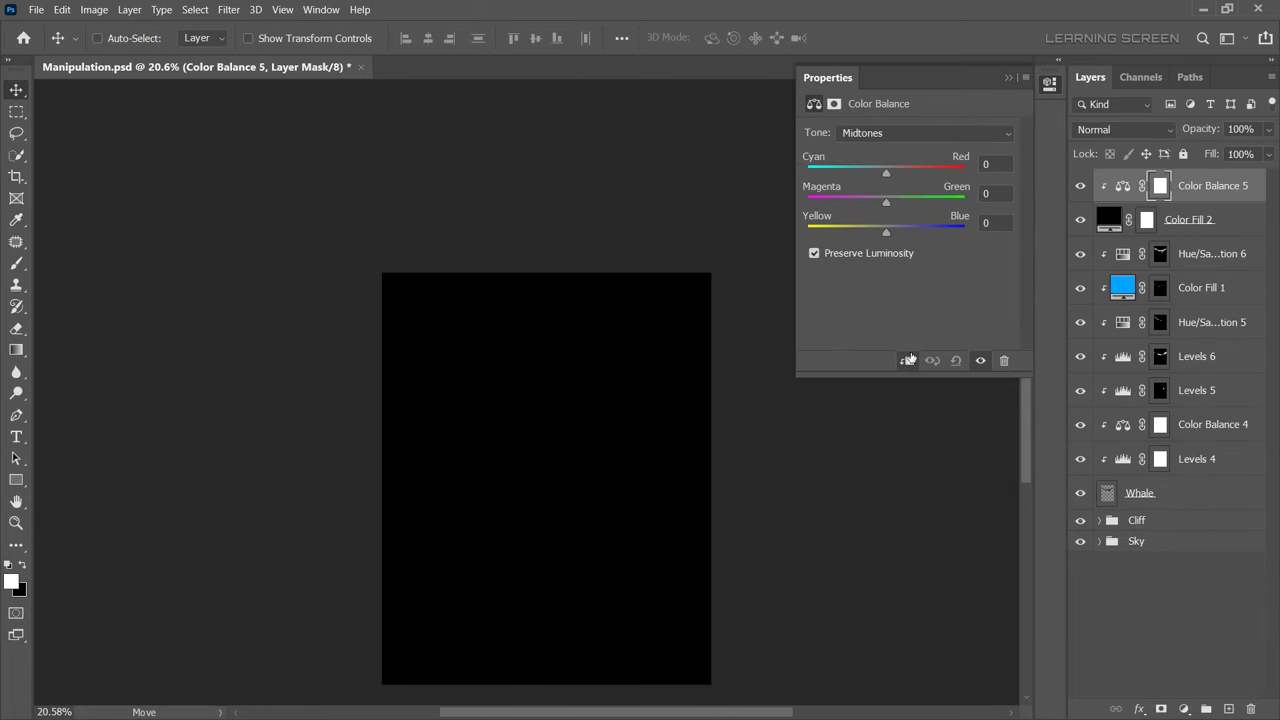
left_click(900, 135)
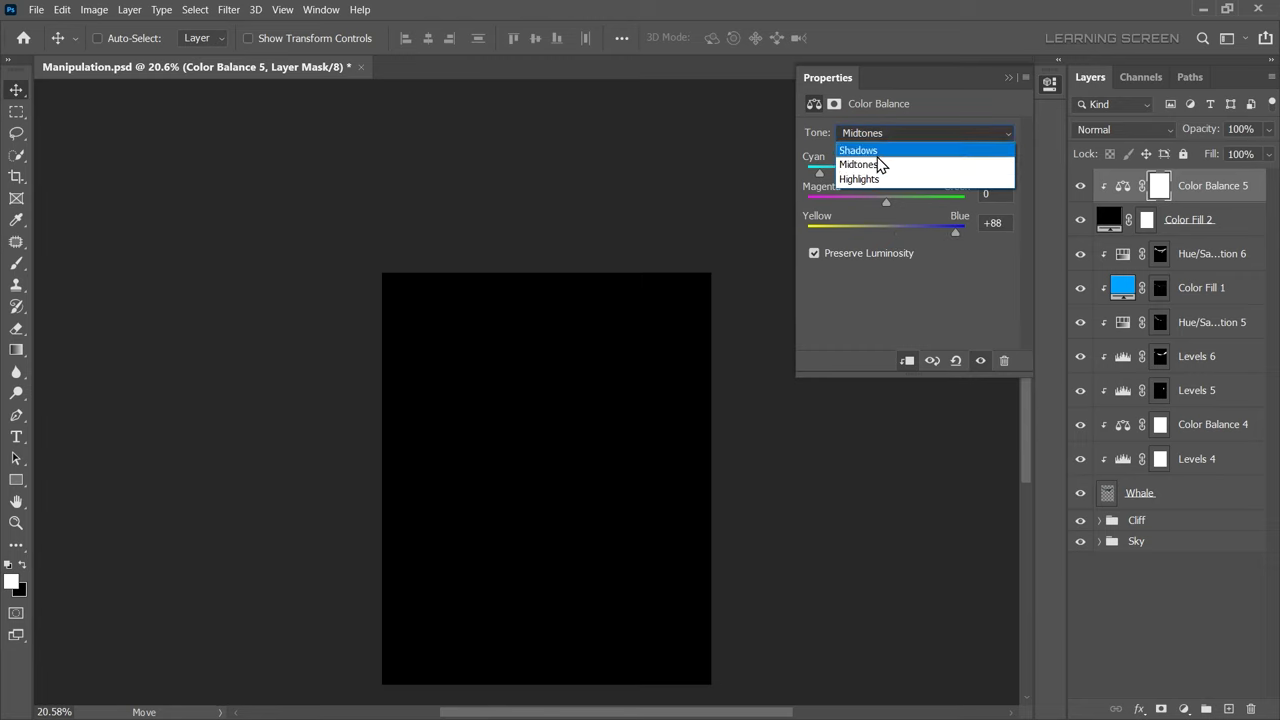
left_click(870, 150)
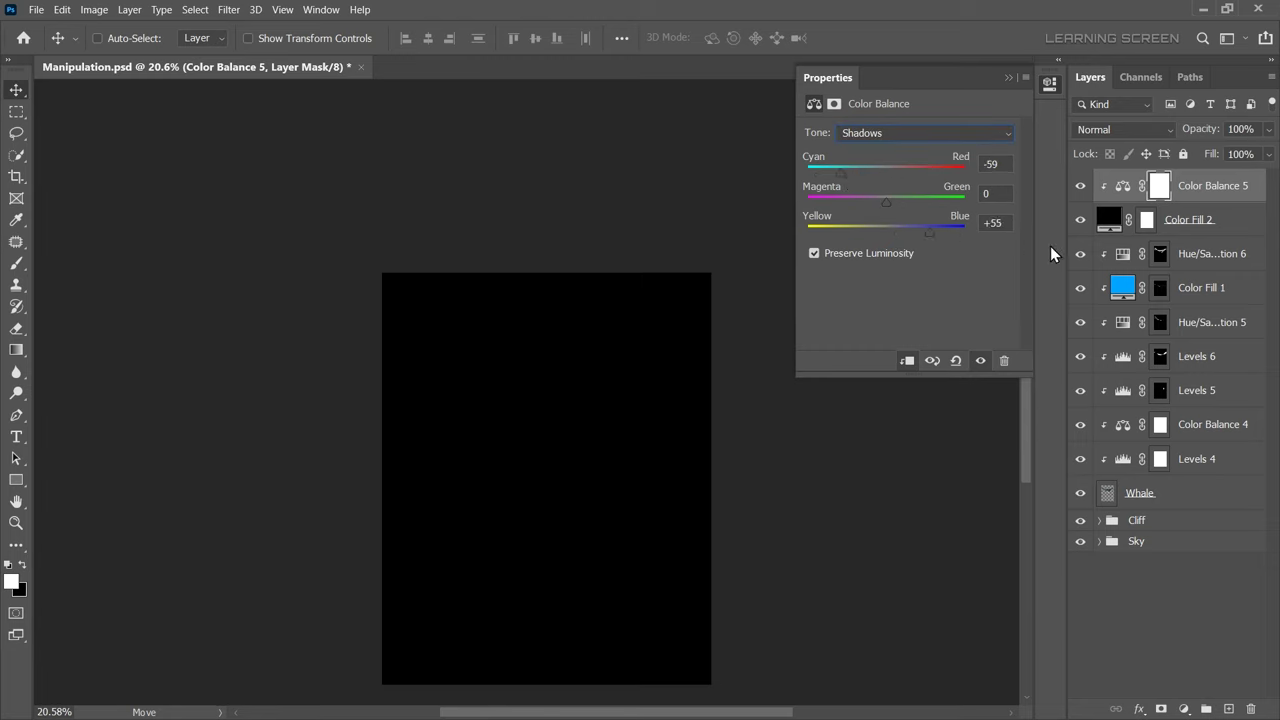
Set the Color Fill 2 layer's blend mode to Screen
left_click(1090, 220)
left_click(1125, 129)
left_click(1088, 291)
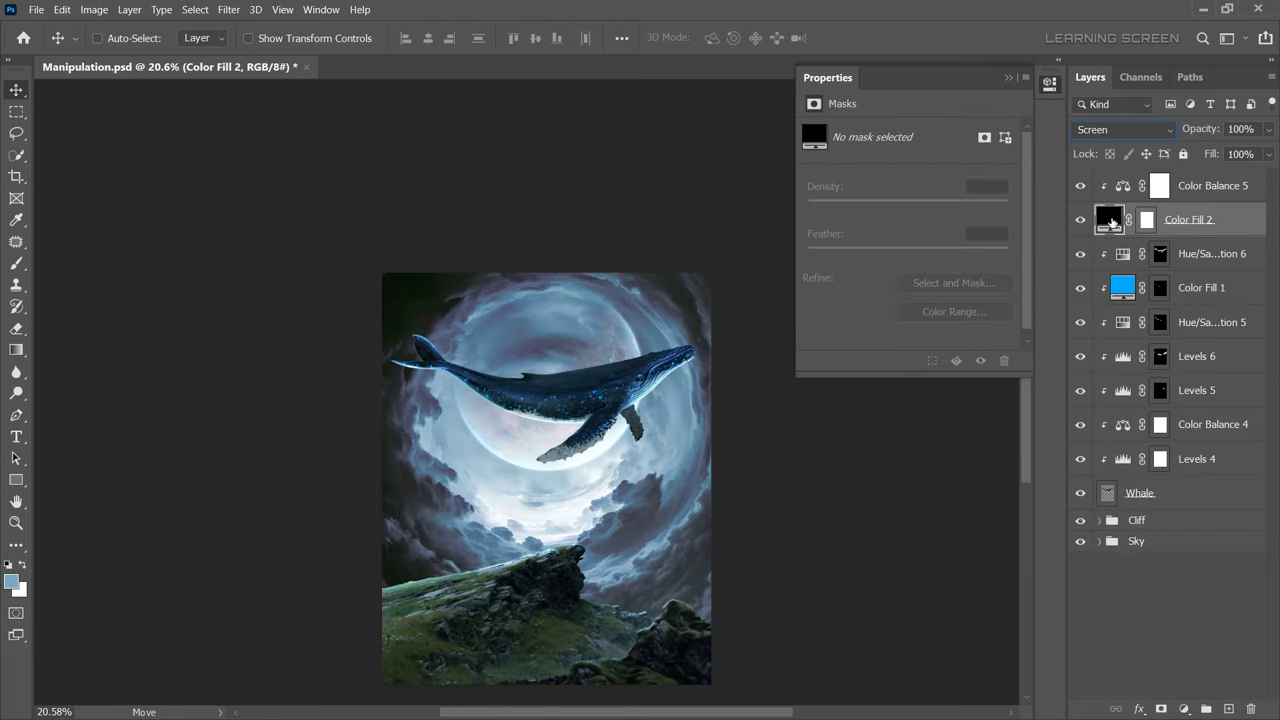
Add a new clipped Layer 2 and set up a soft Brush at 4% flow
left_click(1229, 708)
left_click(19, 265)
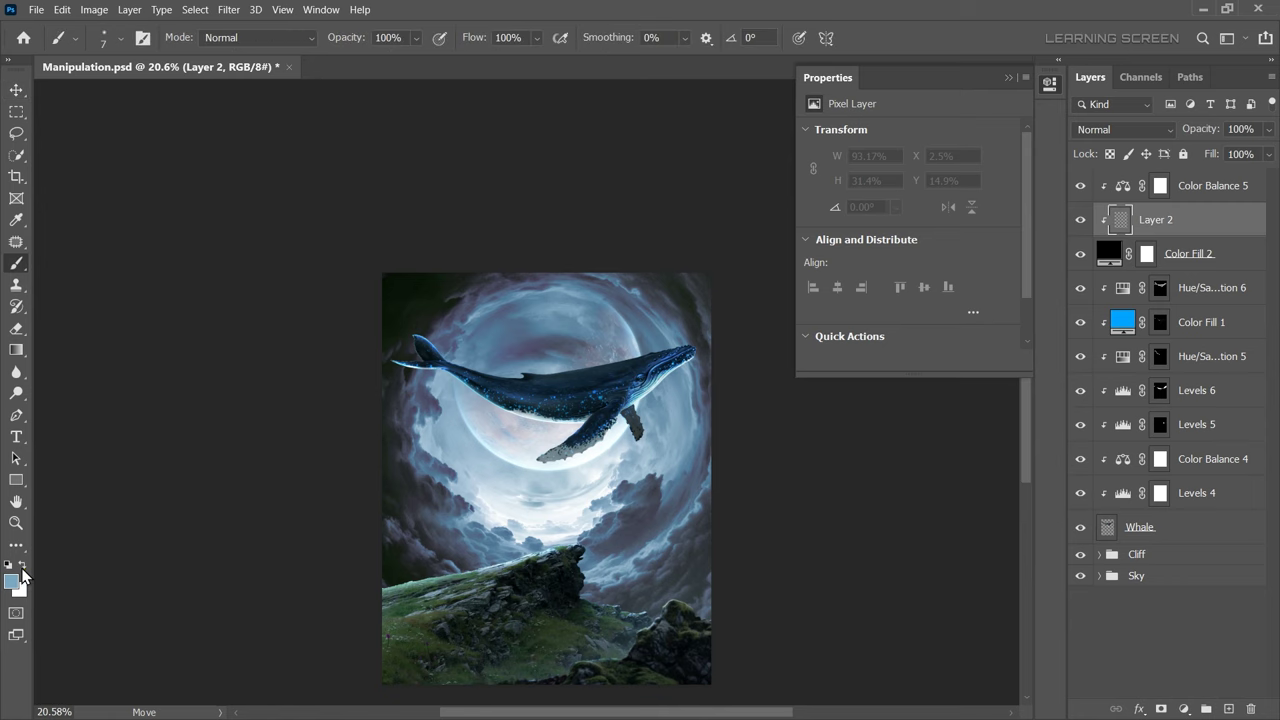
right_click(548, 362)
left_click_drag(576, 400, 659, 410)
key("Return")
left_click_drag(560, 345, 520, 405)
key("ctrl+z")
scroll(530, 380, "up", 5)
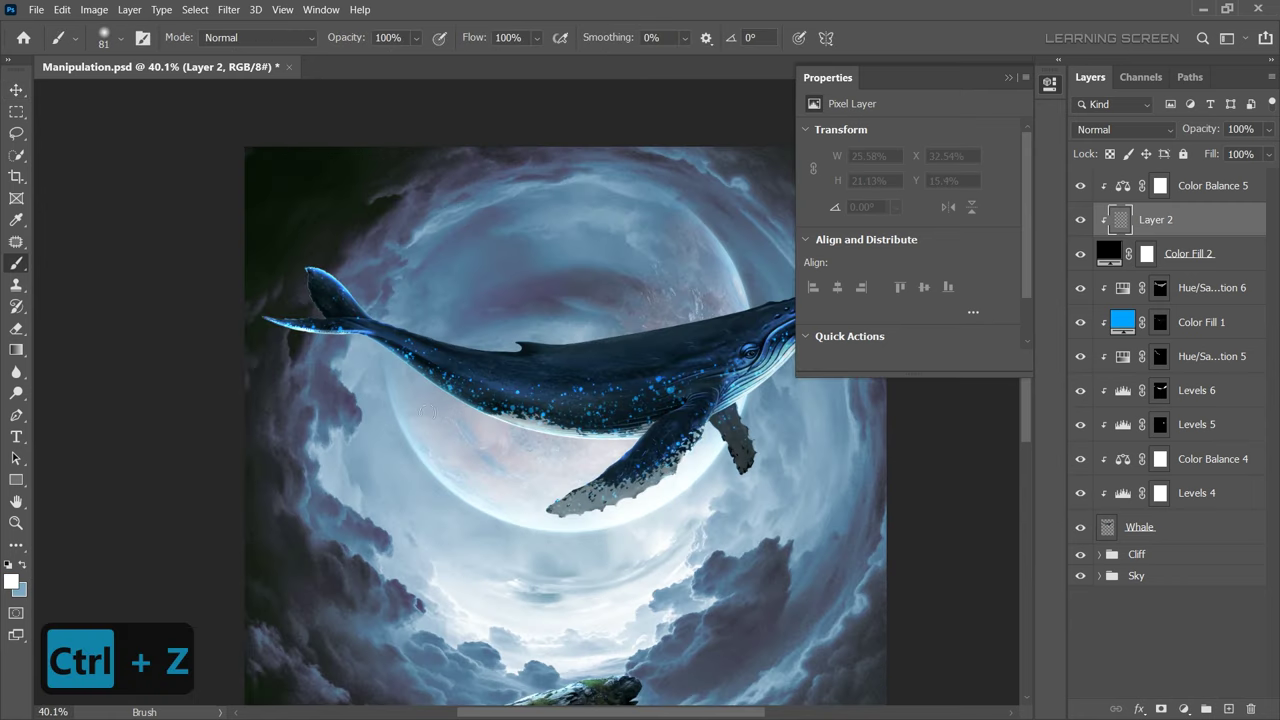
left_click(482, 58)
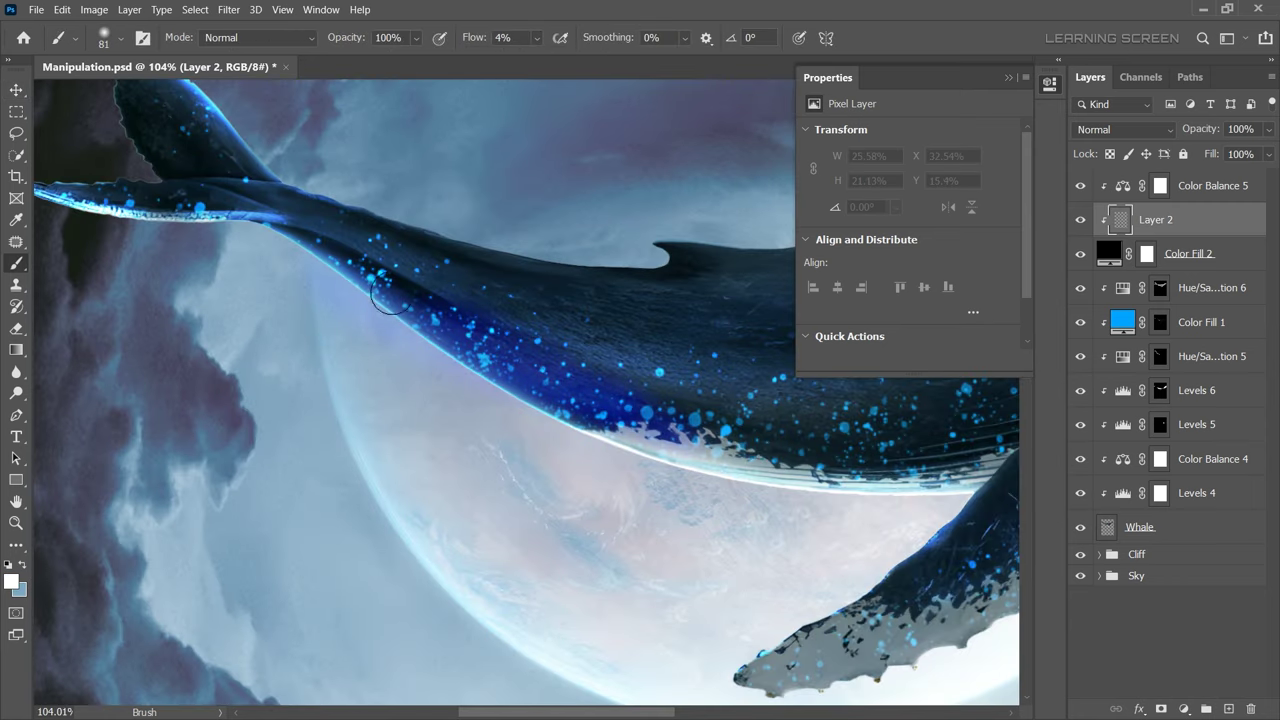
Paint a faint blue glow along the whale's back, body and tail tip
left_click_drag(370, 290, 630, 410)
scroll(652, 432, "down", 5)
scroll(652, 432, "up", 3)
key("ctrl+z")
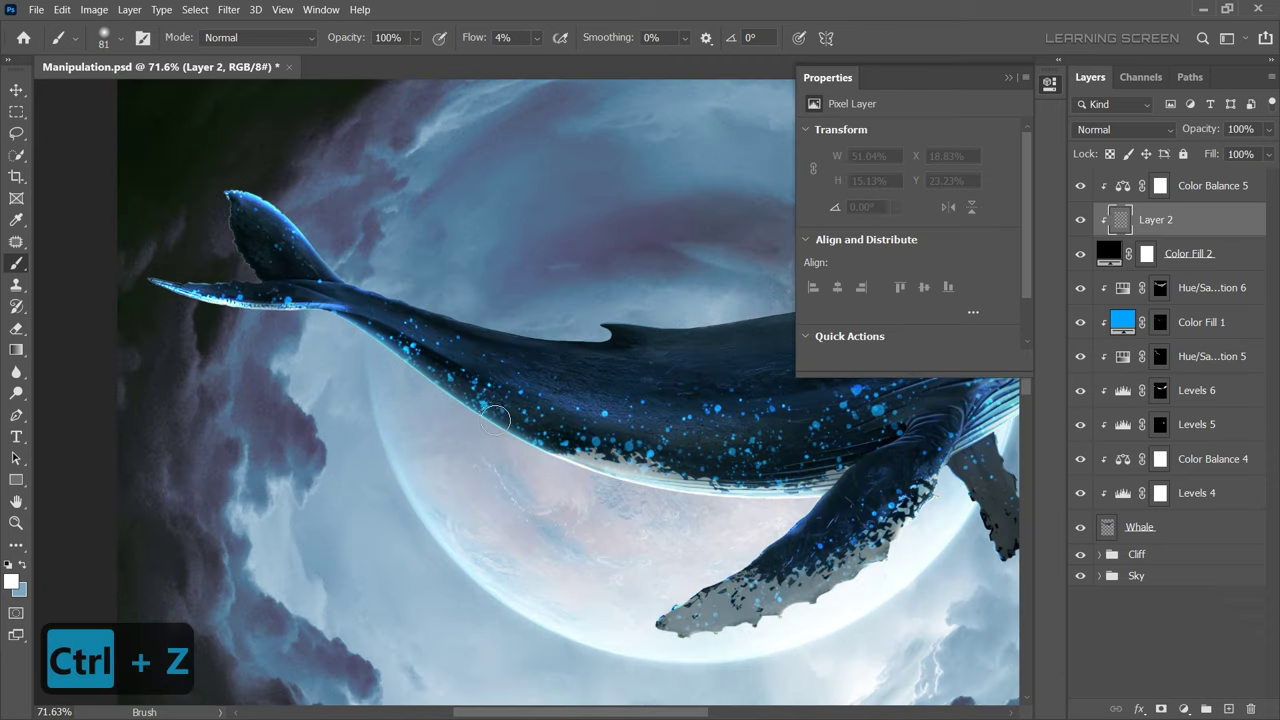
scroll(477, 410, "up", 3)
left_click_drag(608, 468, 970, 540)
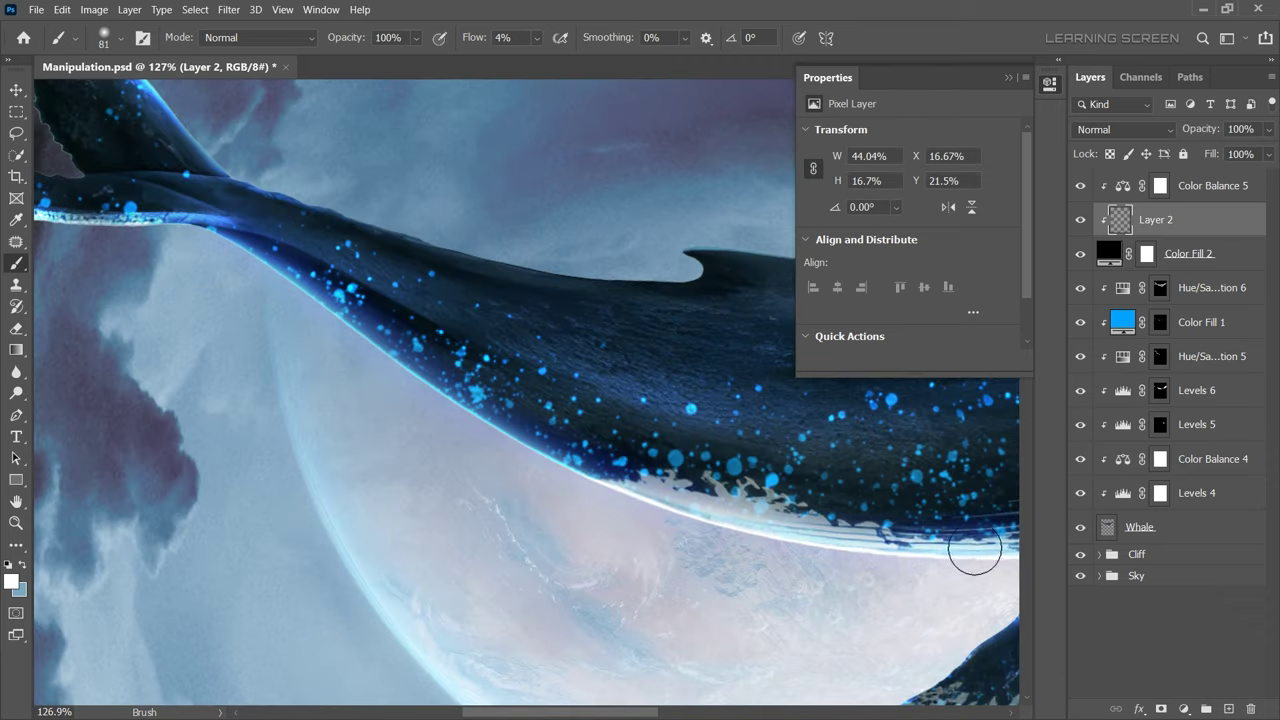
key("bracketright")
scroll(970, 540, "down", 2)
key("bracketleft")
key("bracketleft")
key("bracketleft")
scroll(520, 386, "up", 1)
scroll(520, 386, "up", 1)
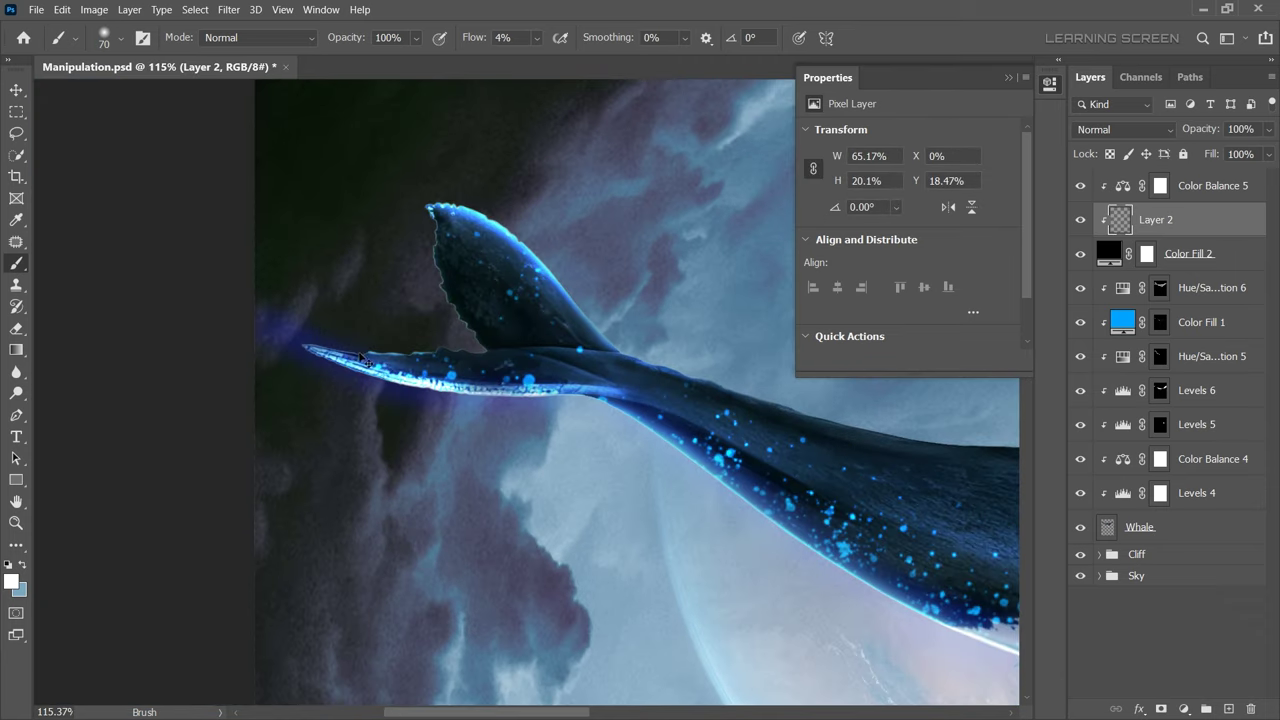
left_click_drag(310, 360, 486, 334)
scroll(637, 412, "down", 4)
scroll(637, 412, "up", 4)
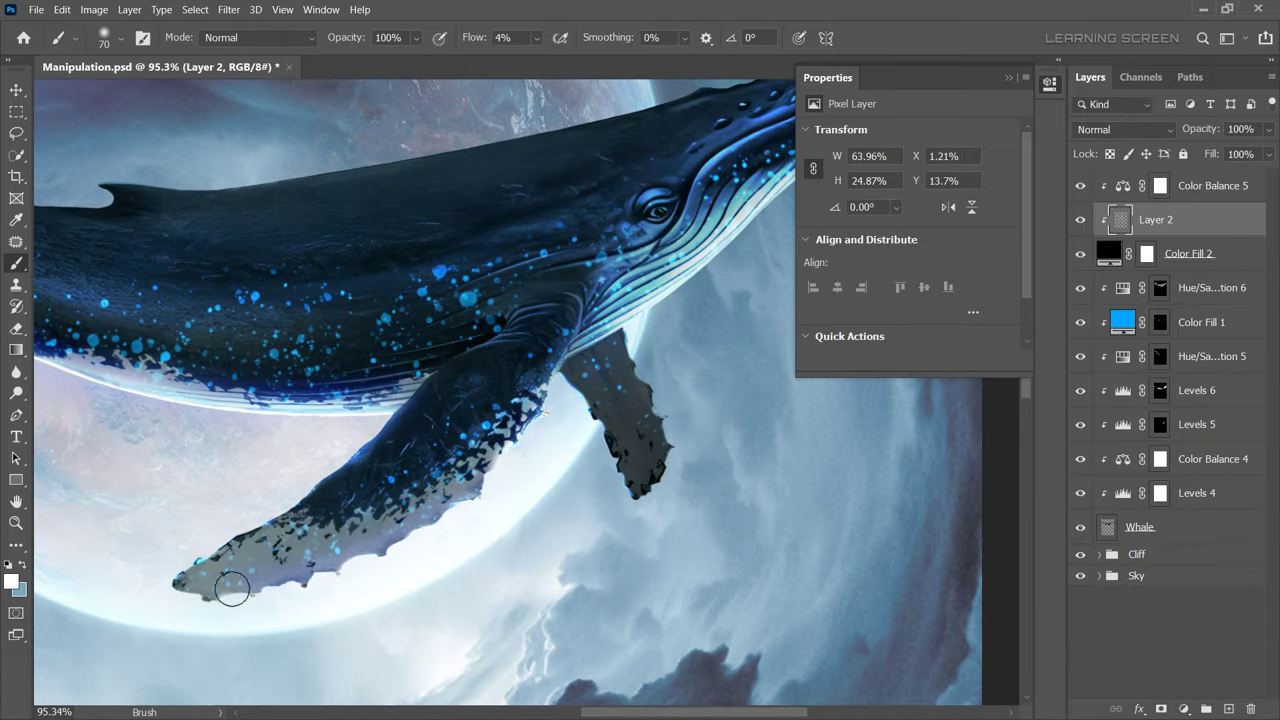
scroll(622, 322, "down", 1)
scroll(665, 258, "down", 1)
scroll(660, 258, "down", 1)
scroll(462, 430, "down", 3)
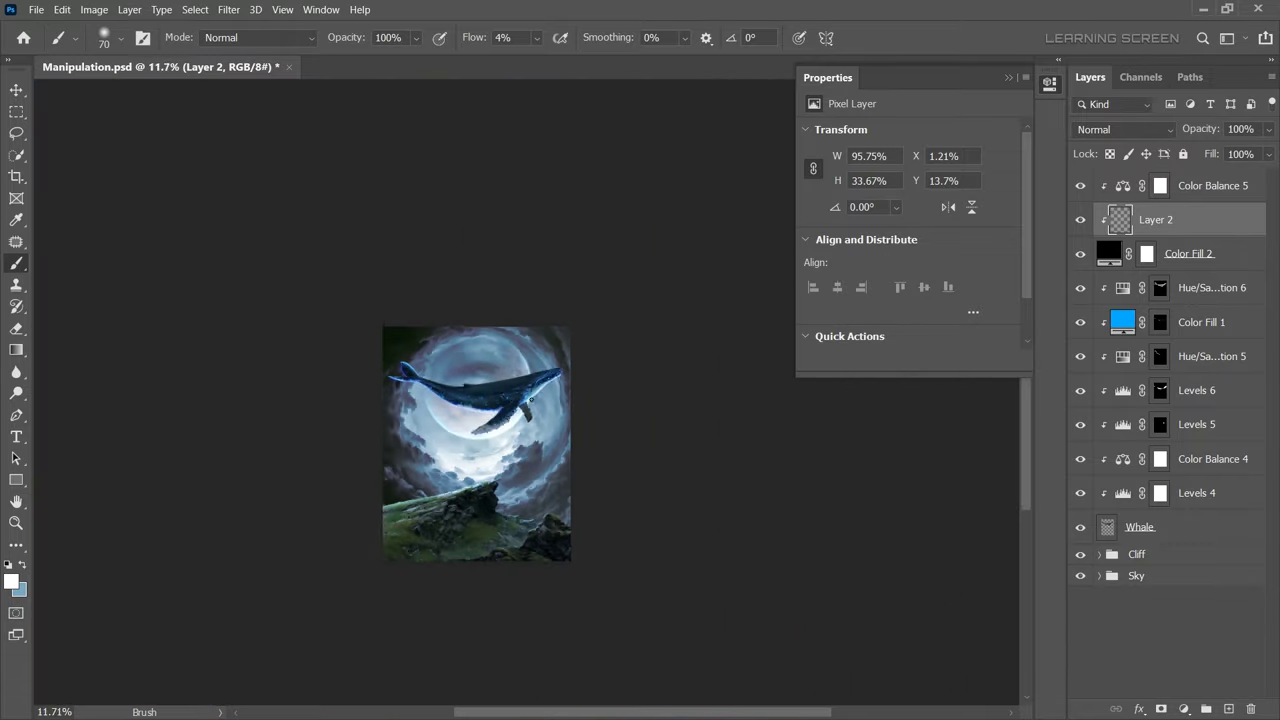
scroll(645, 365, "up", 5)
With a smaller brush at 13% flow, paint blue glow along the fin's lower edge
key("bracketleft")
key("bracketleft")
key("bracketleft")
scroll(680, 480, "up", 3)
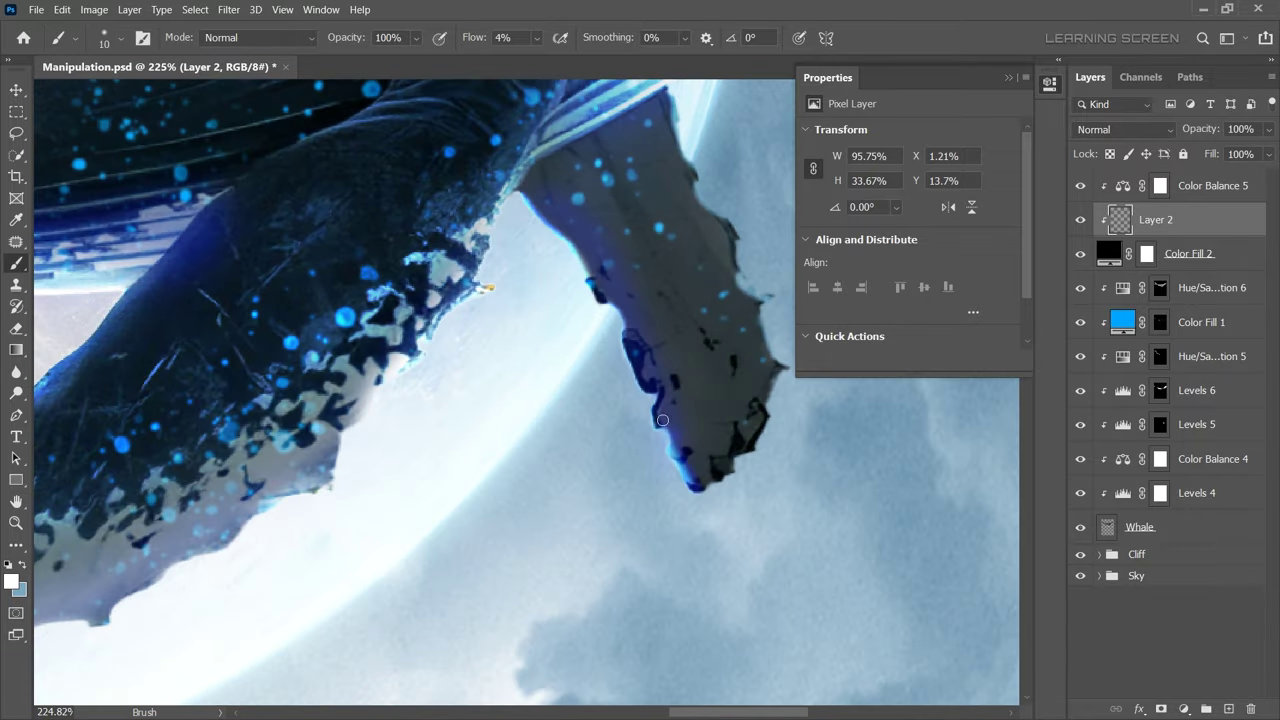
scroll(645, 360, "up", 2)
key("bracketleft")
key("bracketleft")
key("bracketleft")
key("shift+1")
key("shift+3")
key("bracketright")
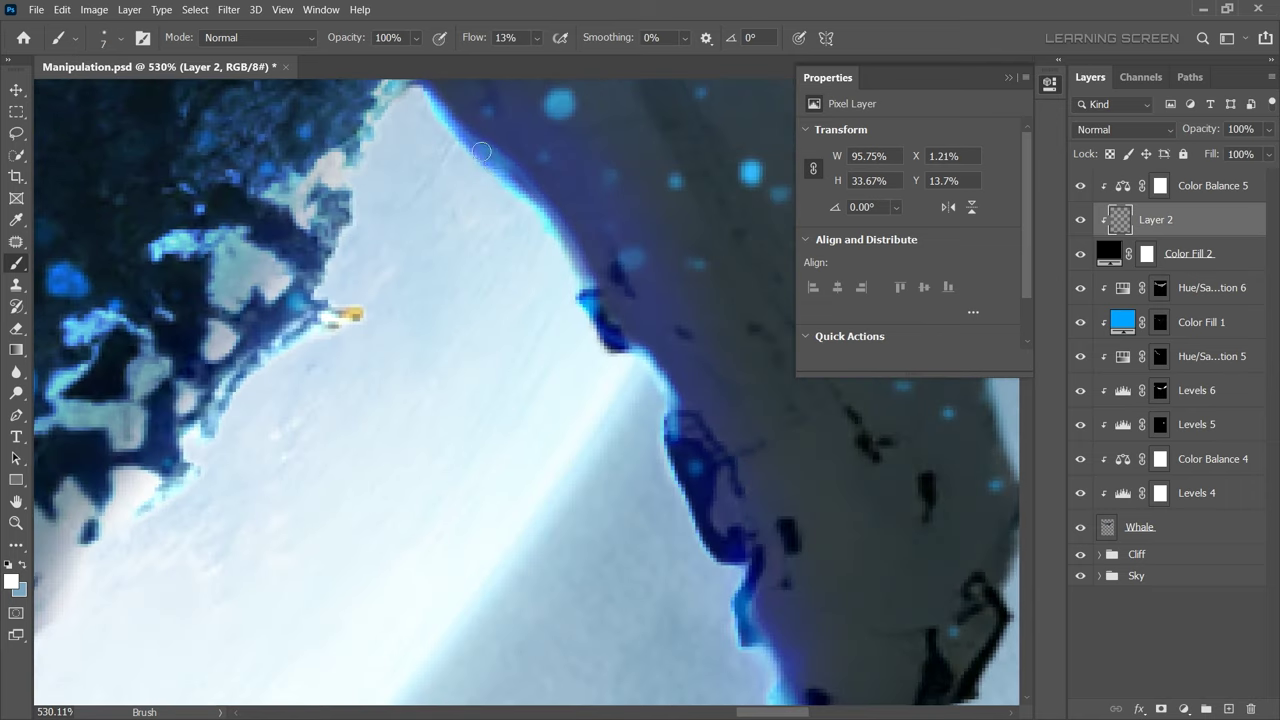
scroll(475, 126, "down", 3)
scroll(472, 191, "up", 3)
scroll(441, 224, "up", 1)
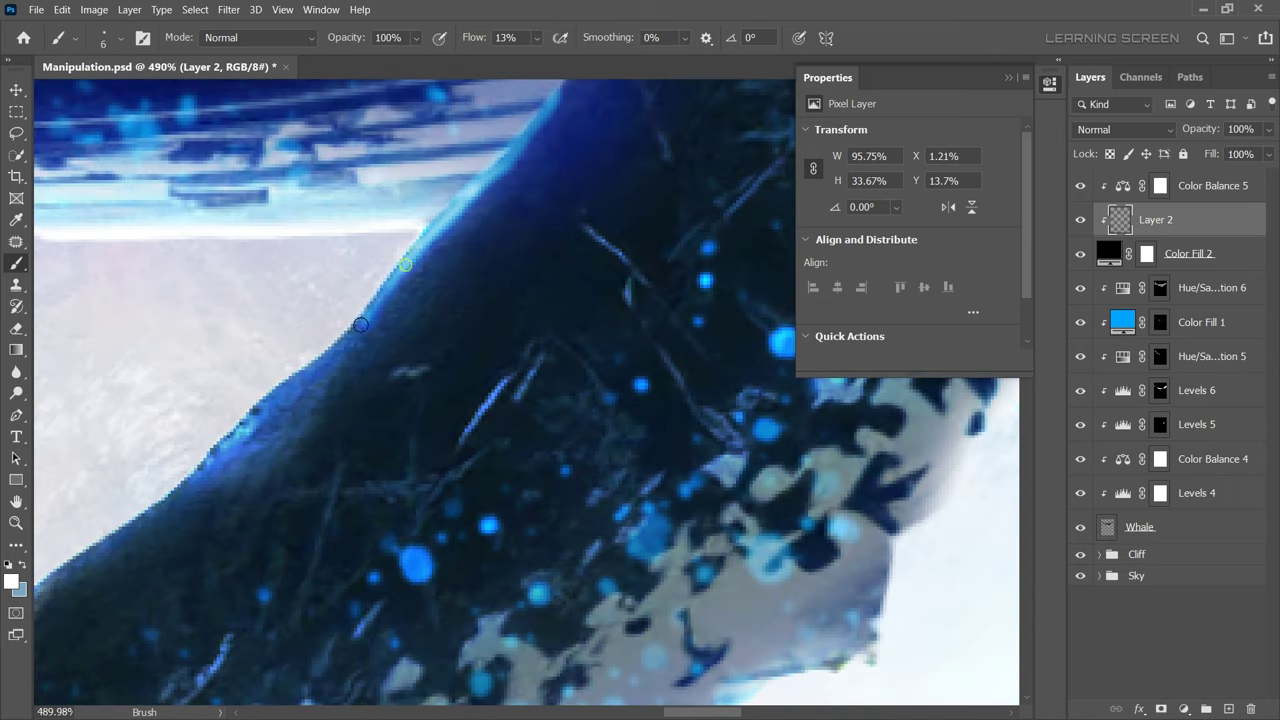
key("bracketright")
scroll(330, 370, "down", 3)
scroll(386, 323, "up", 3)
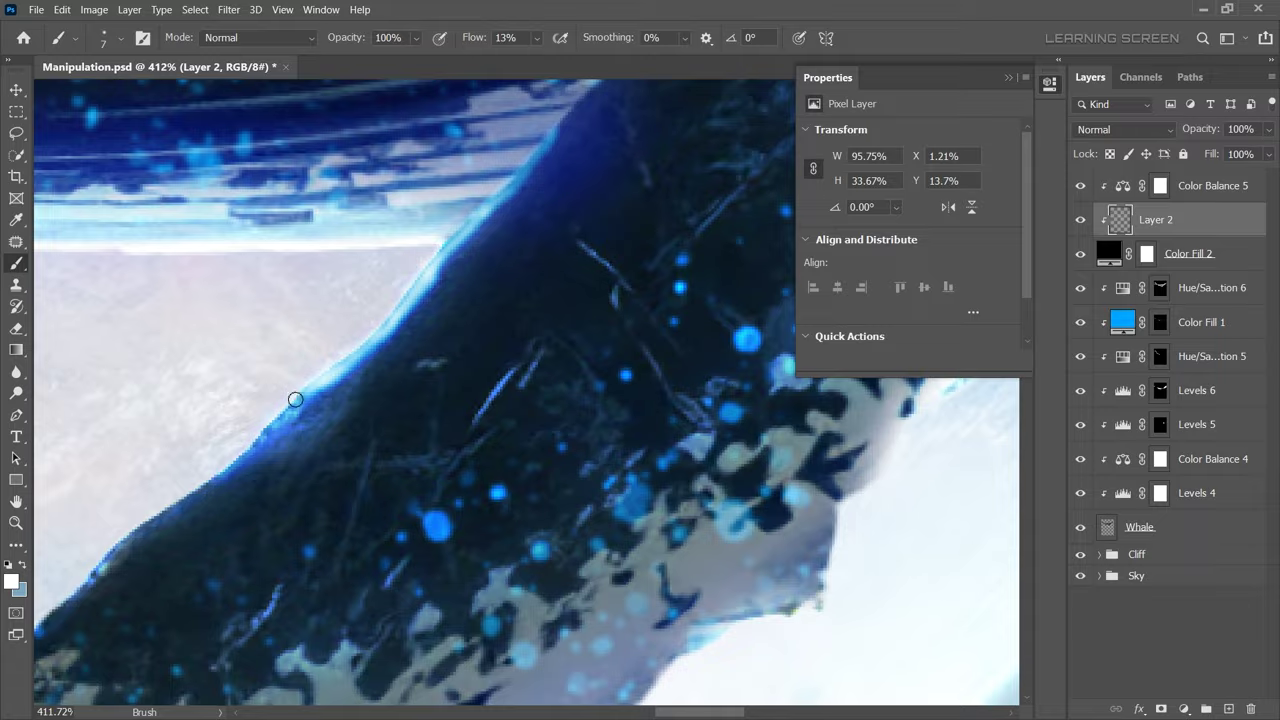
scroll(295, 399, "down", 1)
scroll(147, 443, "down", 3)
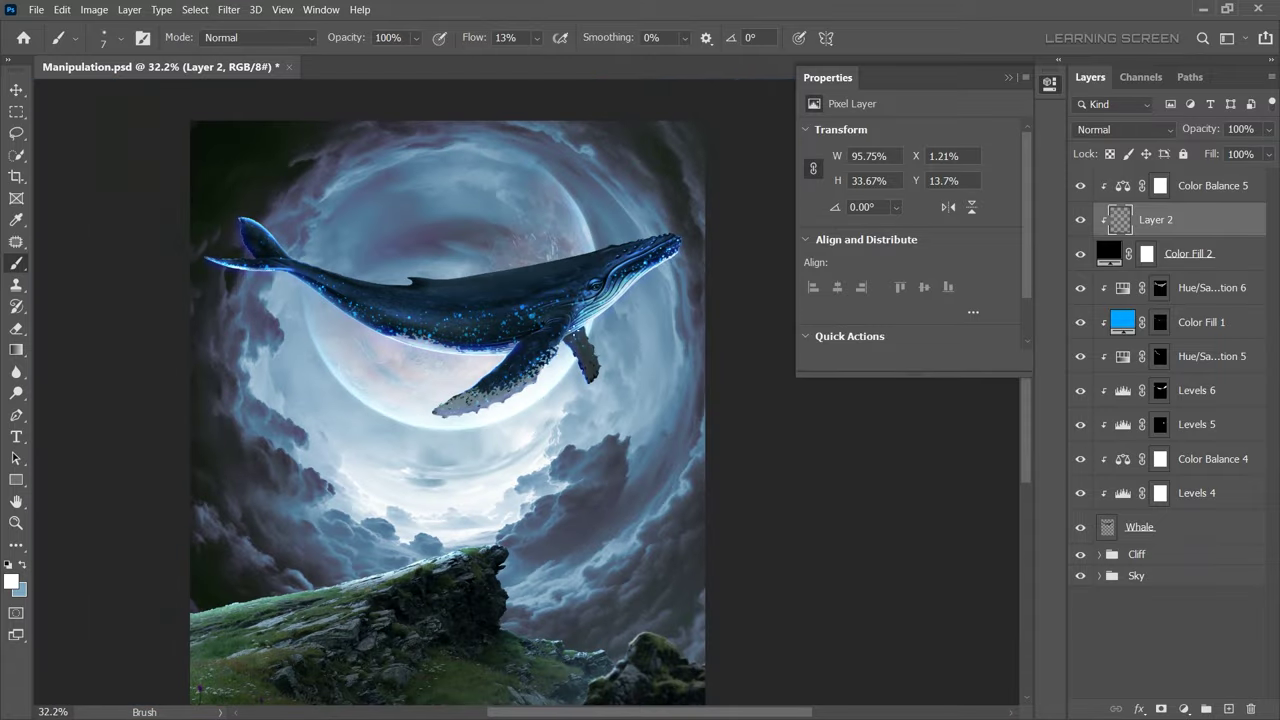
scroll(375, 243, "up", 3)
left_click_drag(428, 288, 210, 335)
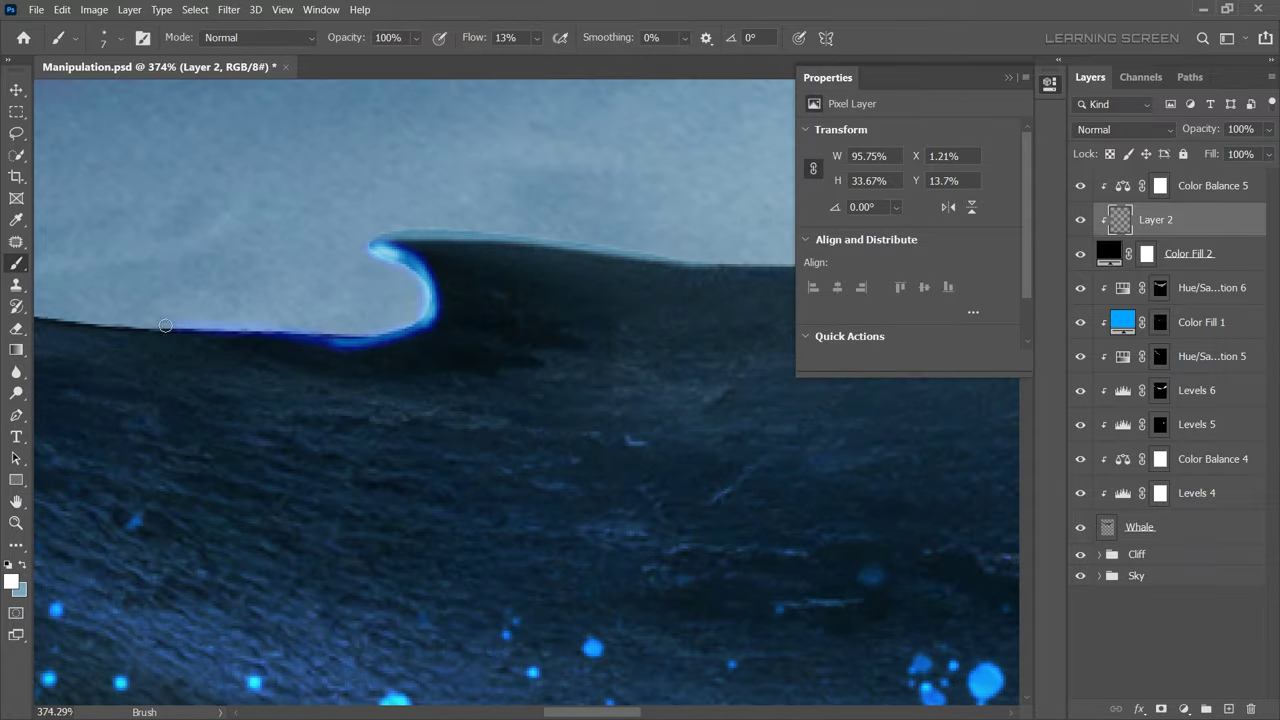
scroll(210, 335, "down", 3)
scroll(610, 198, "up", 2)
scroll(610, 198, "up", 1)
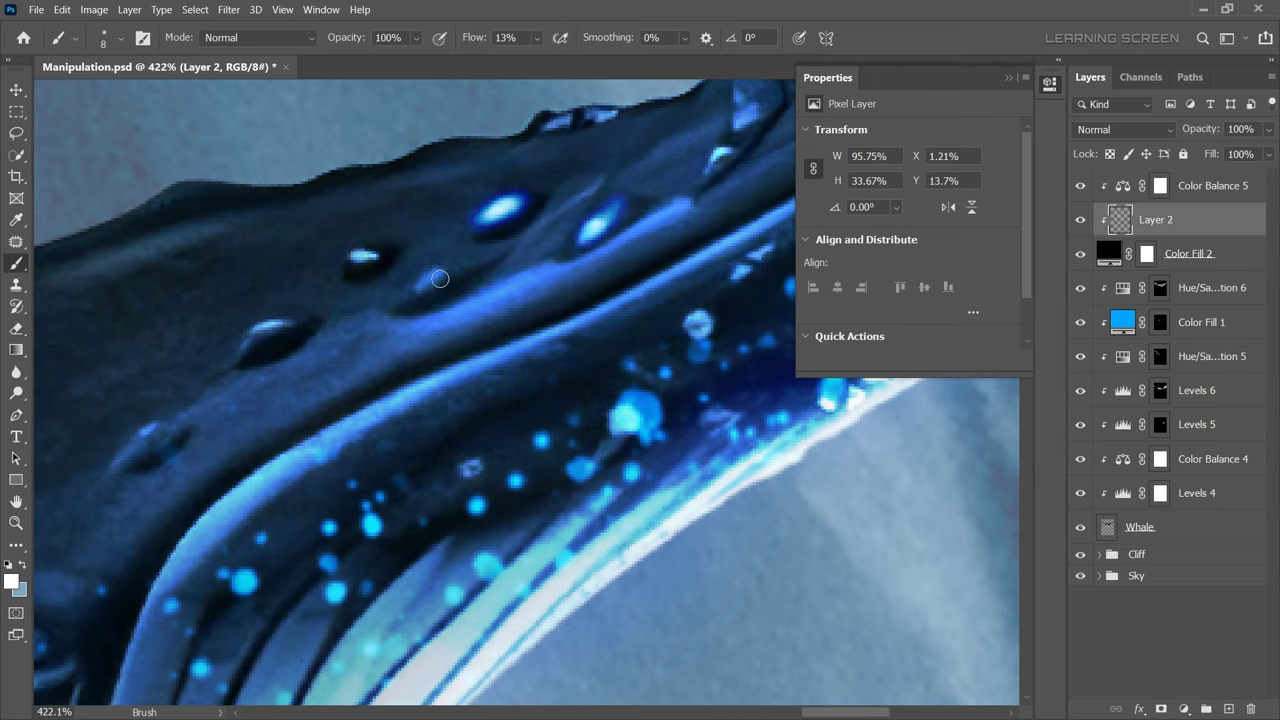
Brush blue highlights onto the skin bumps, body and the whale's eye
left_click_drag(358, 258, 266, 323)
scroll(138, 437, "down", 3)
scroll(540, 240, "up", 3)
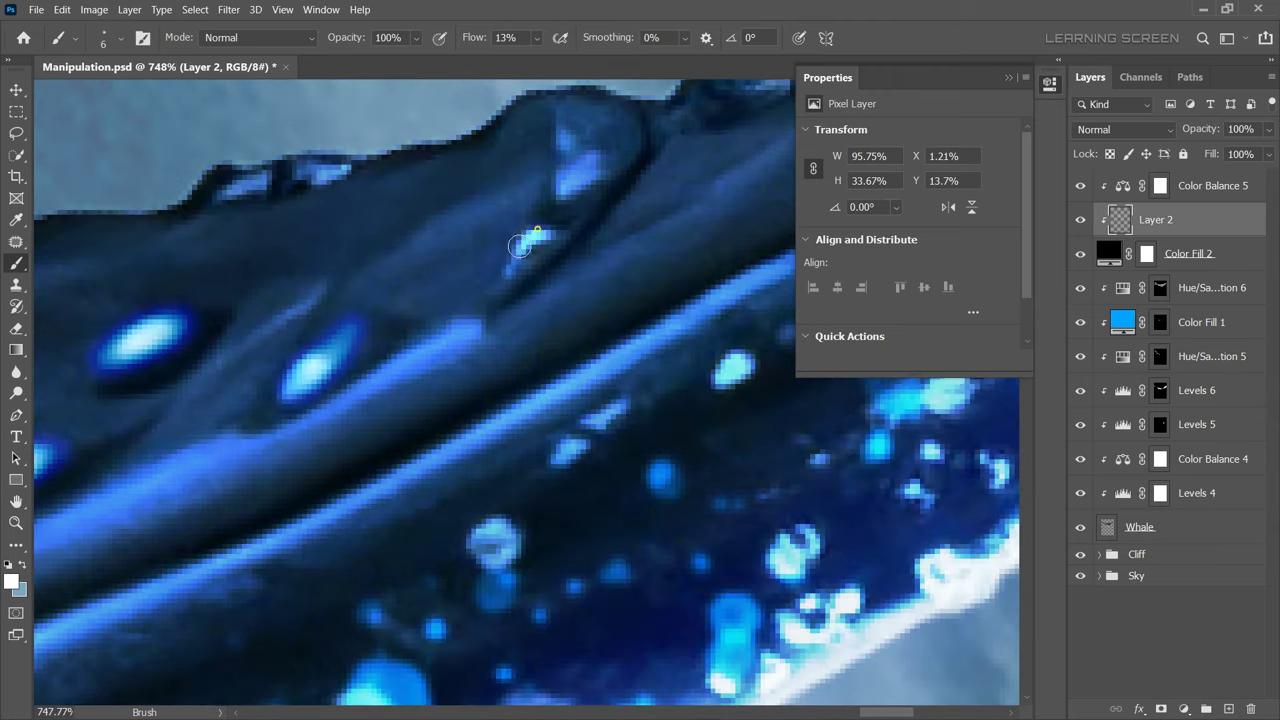
left_click_drag(575, 150, 530, 245)
scroll(472, 375, "down", 3)
scroll(472, 375, "up", 2)
scroll(472, 375, "up", 2)
left_click_drag(471, 371, 468, 373)
scroll(468, 373, "down", 2)
scroll(629, 394, "down", 5)
scroll(629, 394, "up", 2)
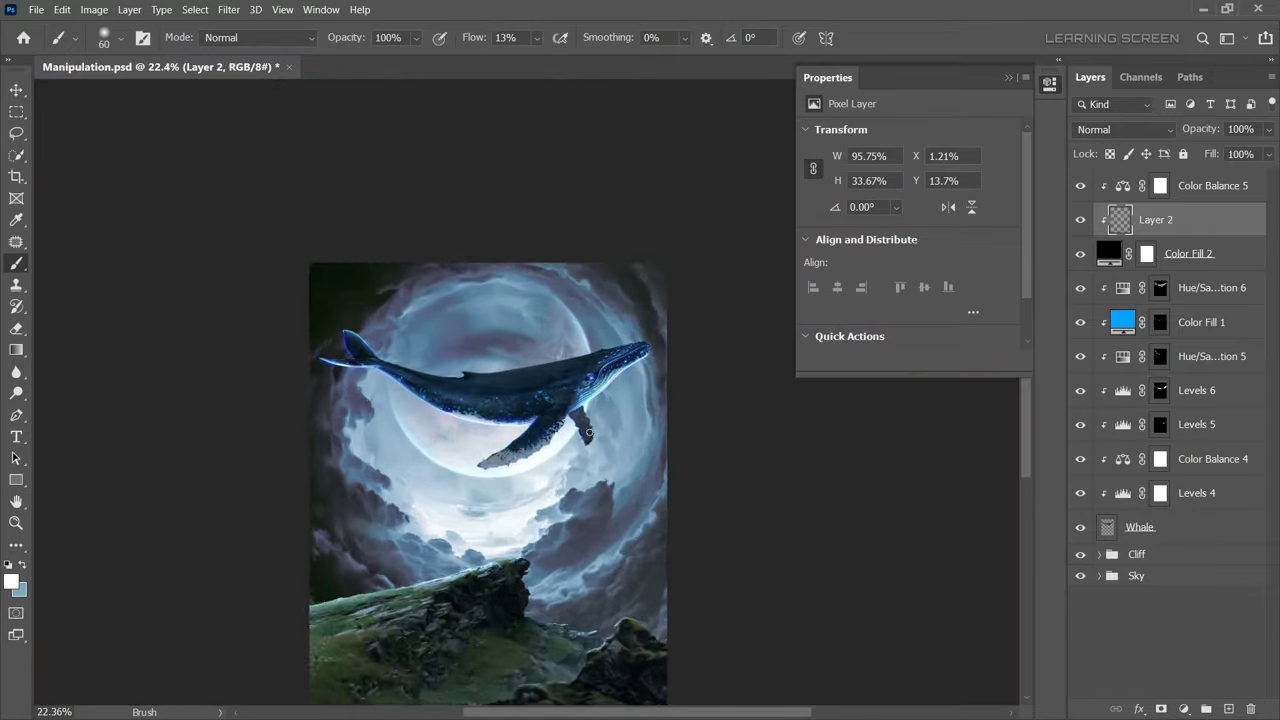
scroll(629, 394, "up", 3)
key("ctrl+z")
key("bracketleft")
key("bracketleft")
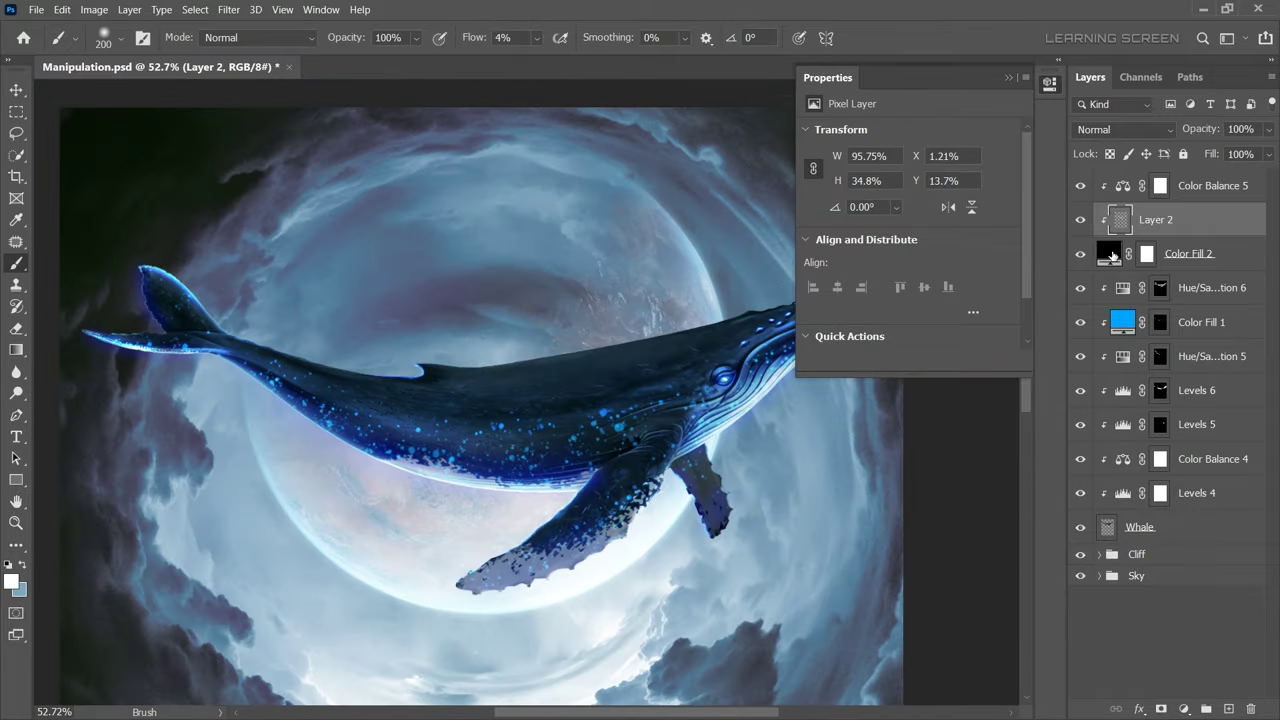
Lower the green and blue shadow sliders in Color Balance 5 and rename Layer 2 to Glow
scroll(880, 136, "up", 1)
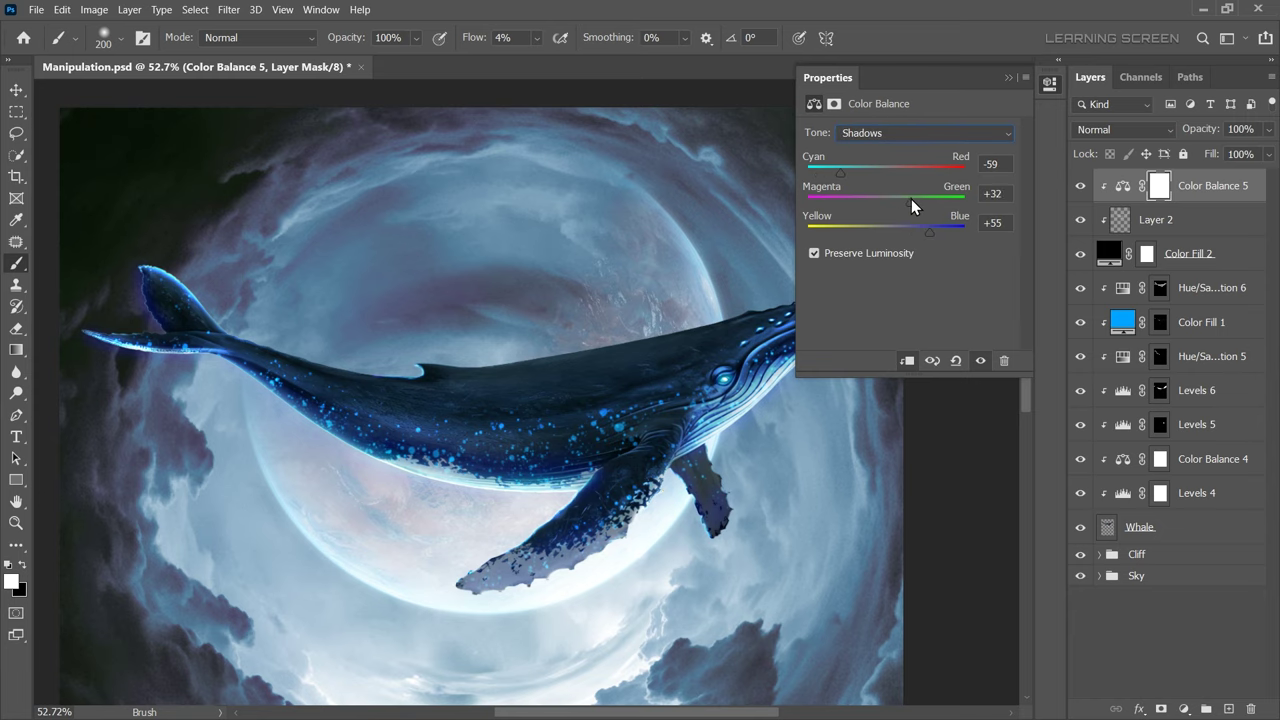
left_click_drag(929, 236, 925, 231)
key("v")
scroll(600, 330, "down", 3)
scroll(555, 393, "down", 2)
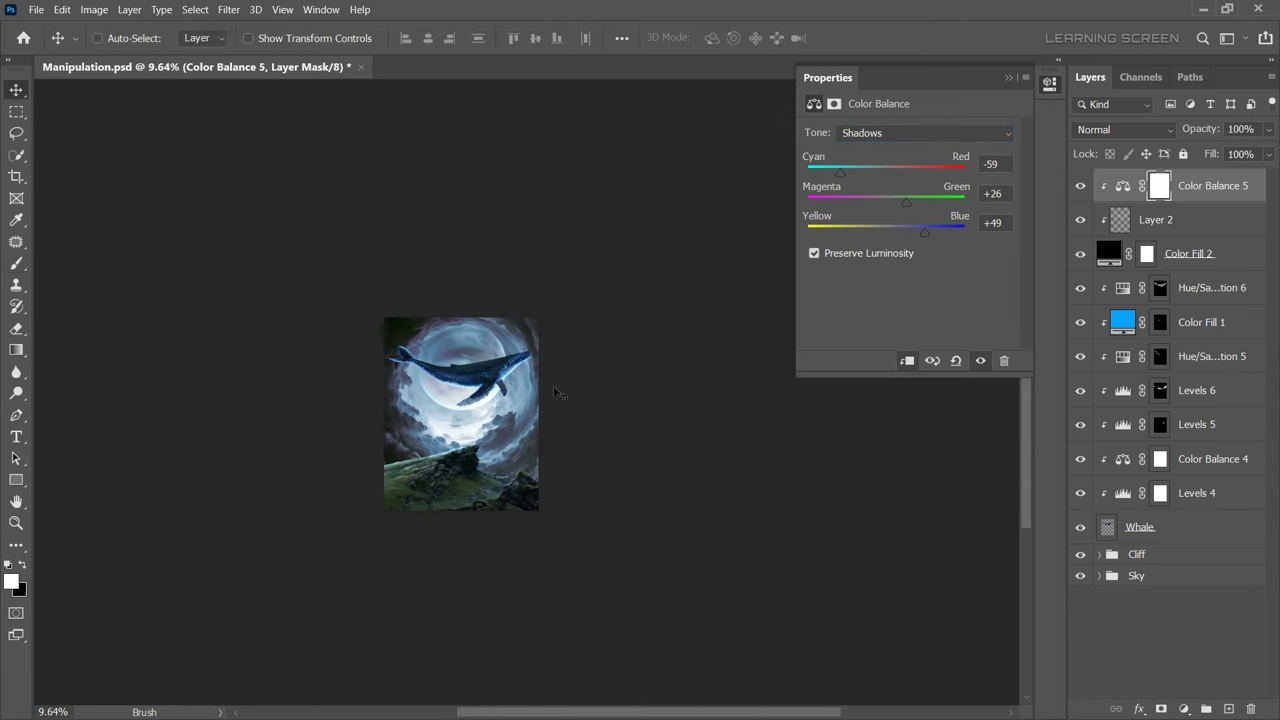
scroll(493, 390, "up", 2)
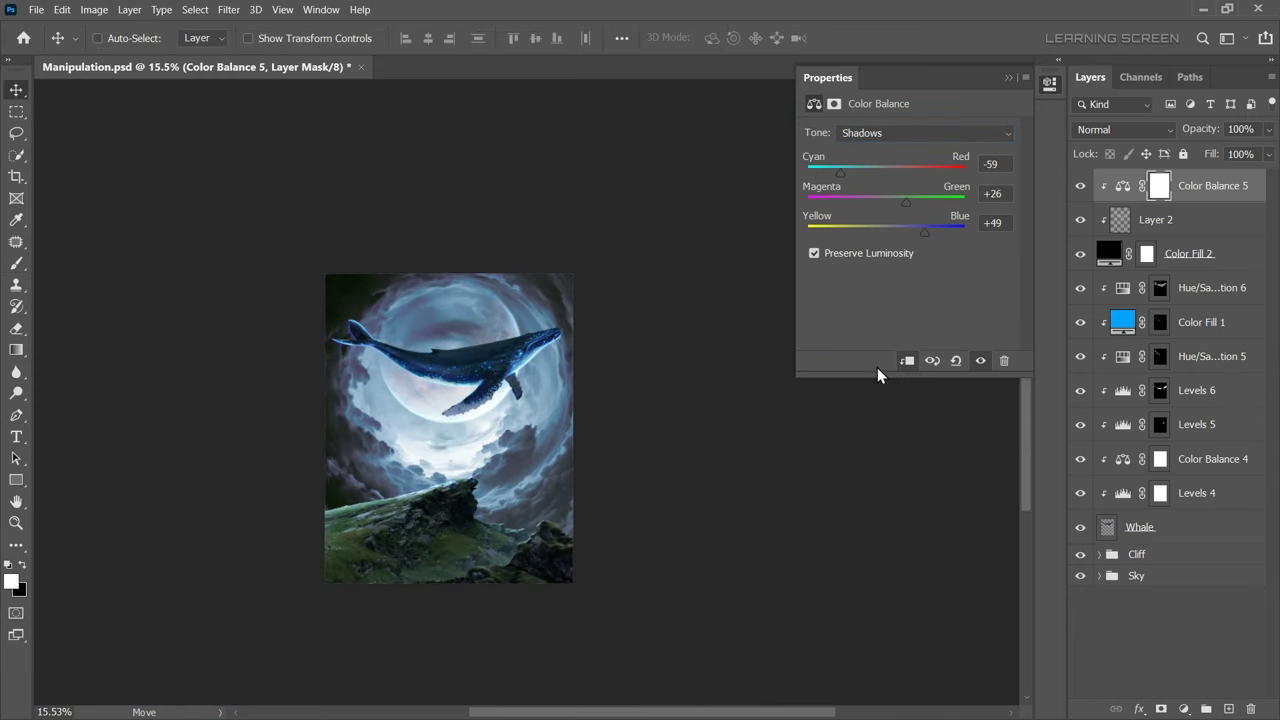
left_click(1227, 191)
double_click(1152, 219)
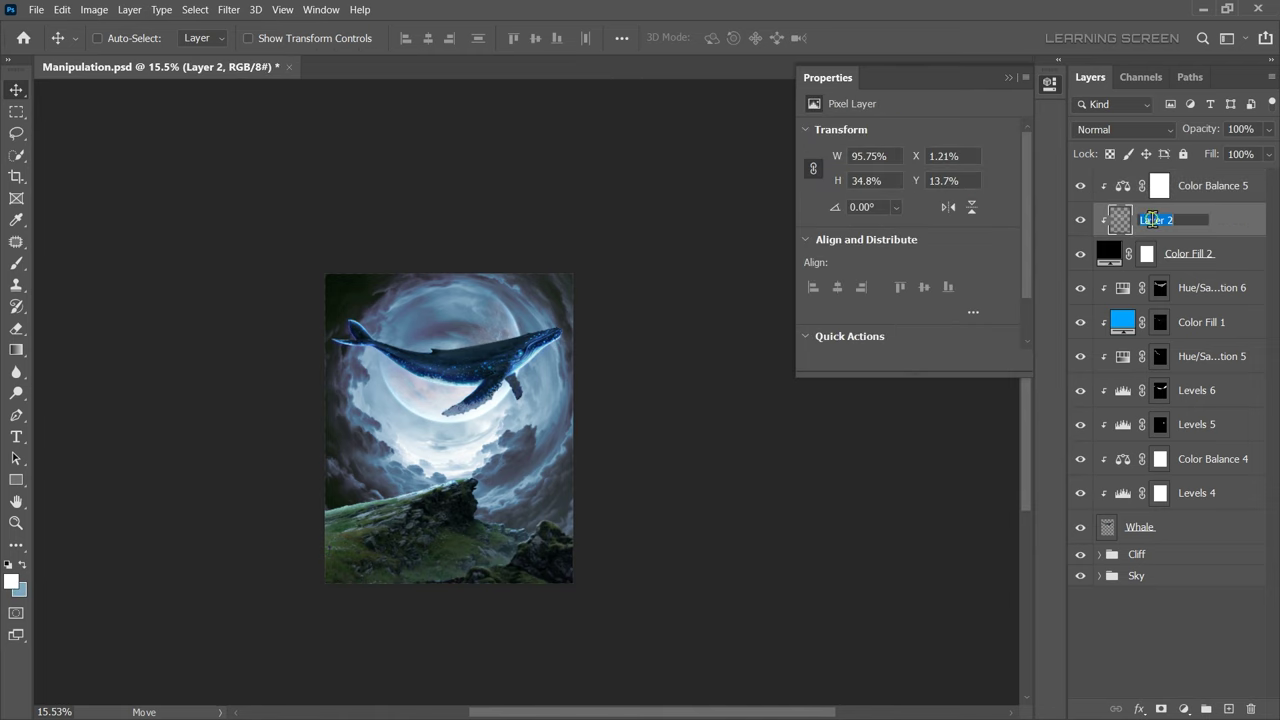
type("Glow")
key("Return")
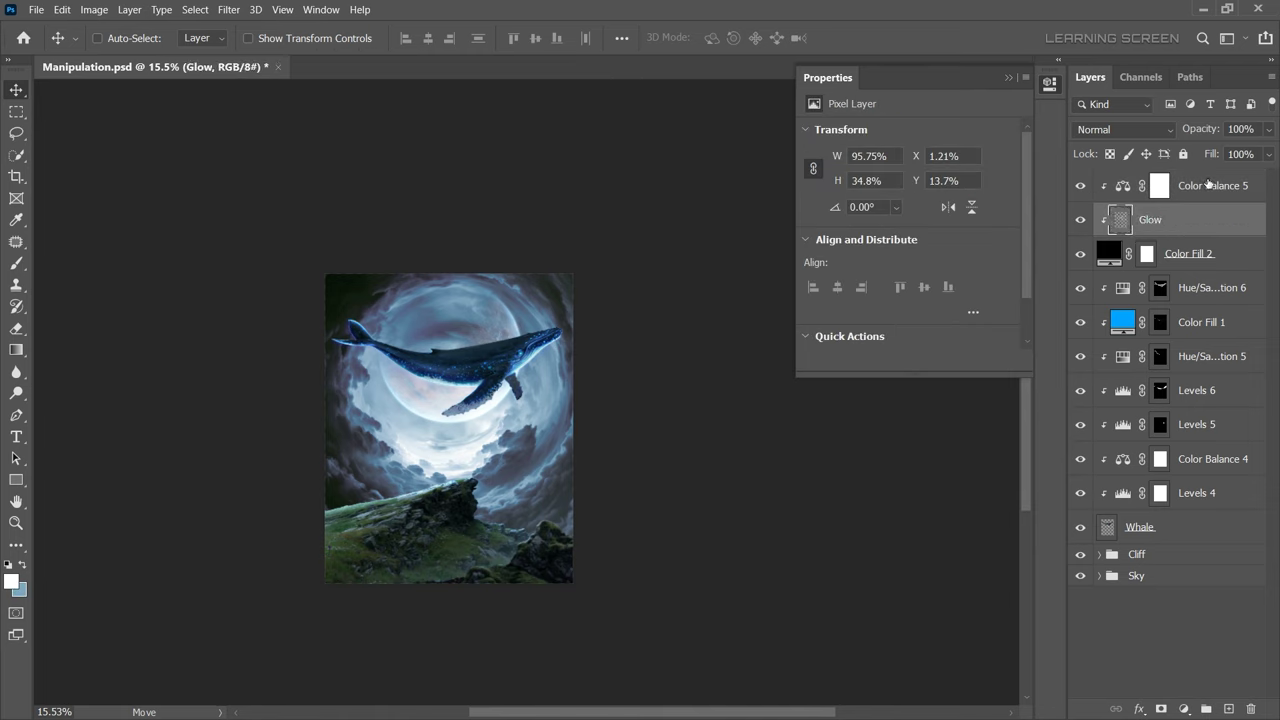
Group all the whale layers into a group named Whale_Big
left_click(1207, 189)
left_click(1180, 527, "shift")
right_click(1188, 354)
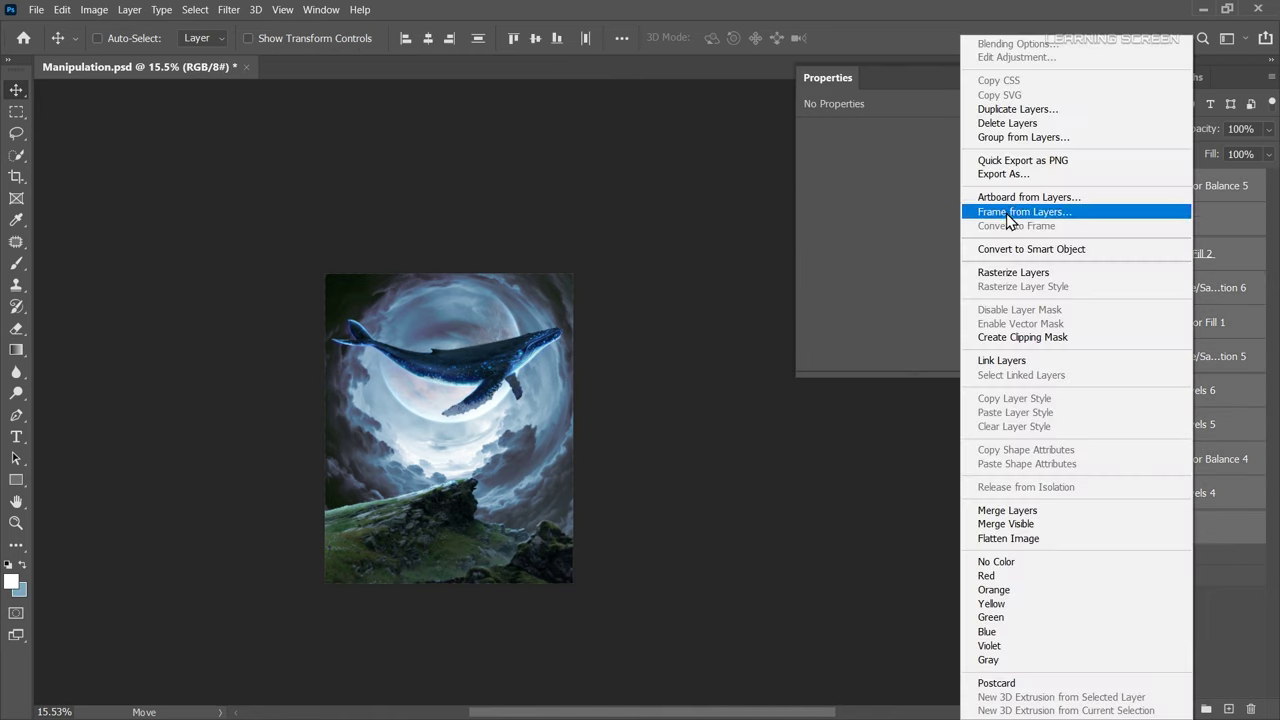
left_click(1012, 138)
type("Whale_Big")
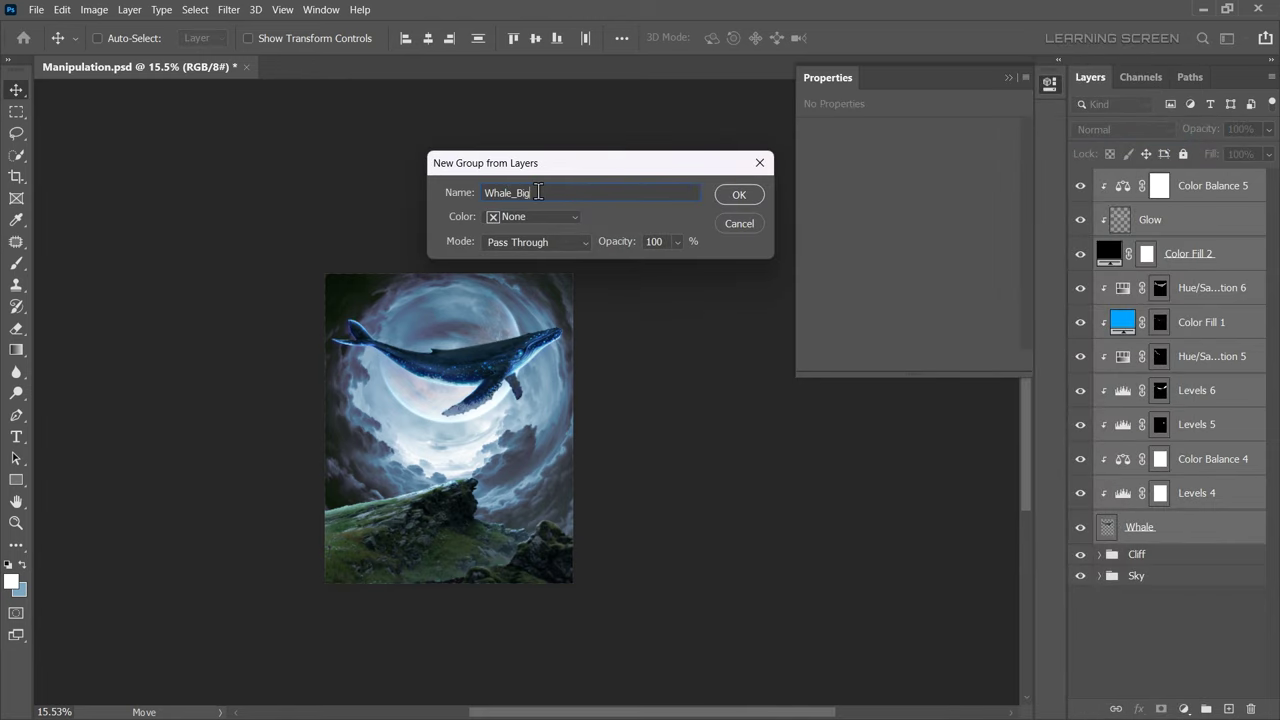
key("Return")
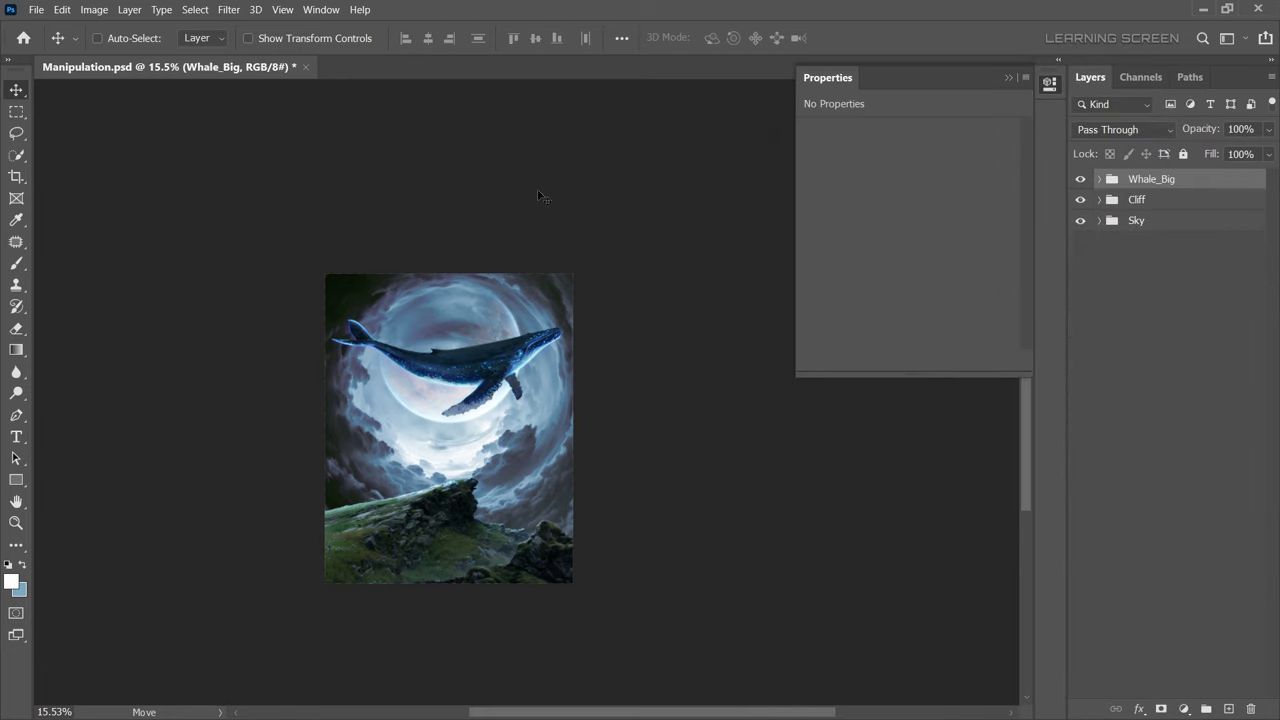
Hide Whale_Big and Planet2, then Clone Stamp (size 800) over the purple streak on Sky
left_click(1081, 179)
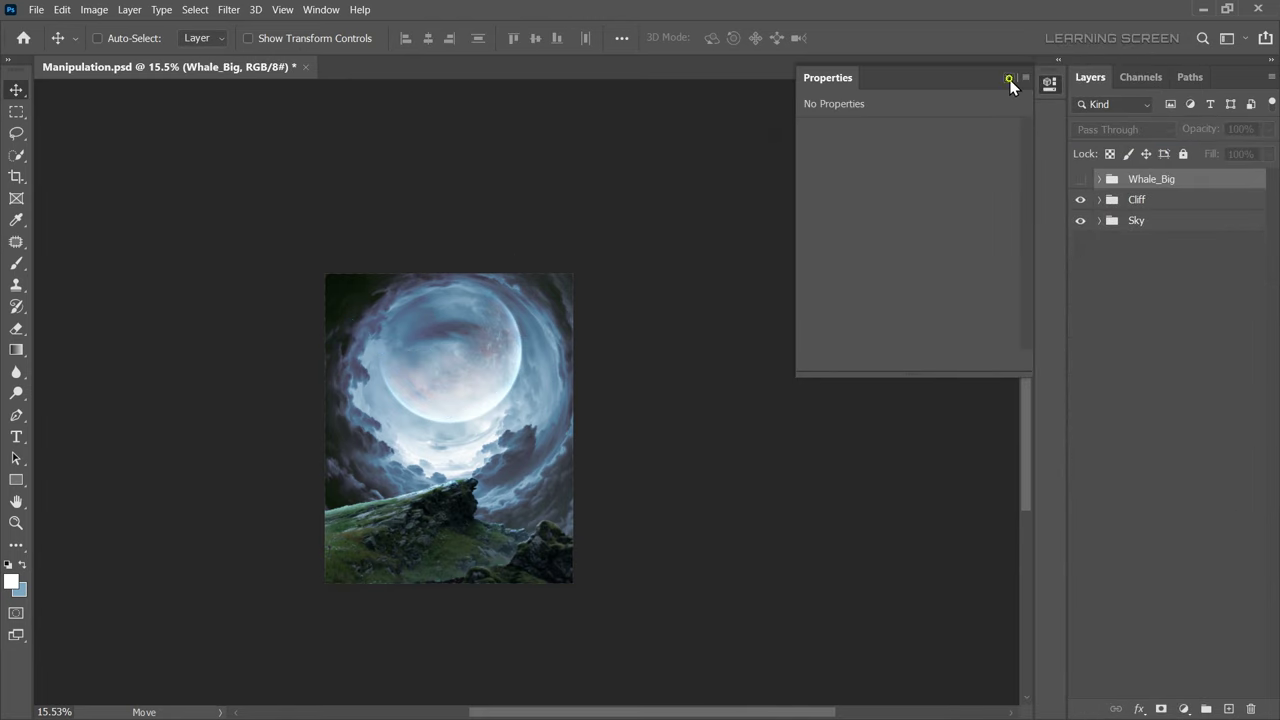
left_click(1008, 77)
scroll(443, 357, "up", 5)
scroll(497, 280, "up", 3)
left_click(1099, 220)
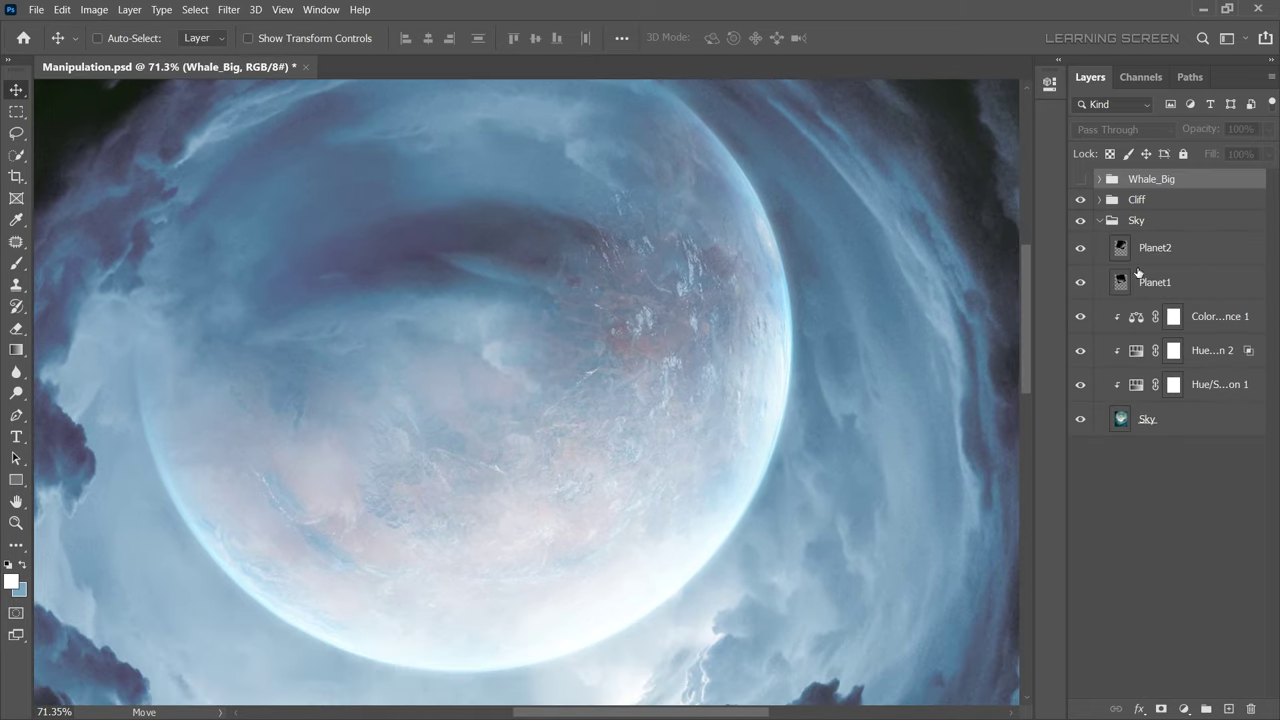
left_click(1081, 251)
scroll(589, 348, "down", 3)
left_click(1125, 420)
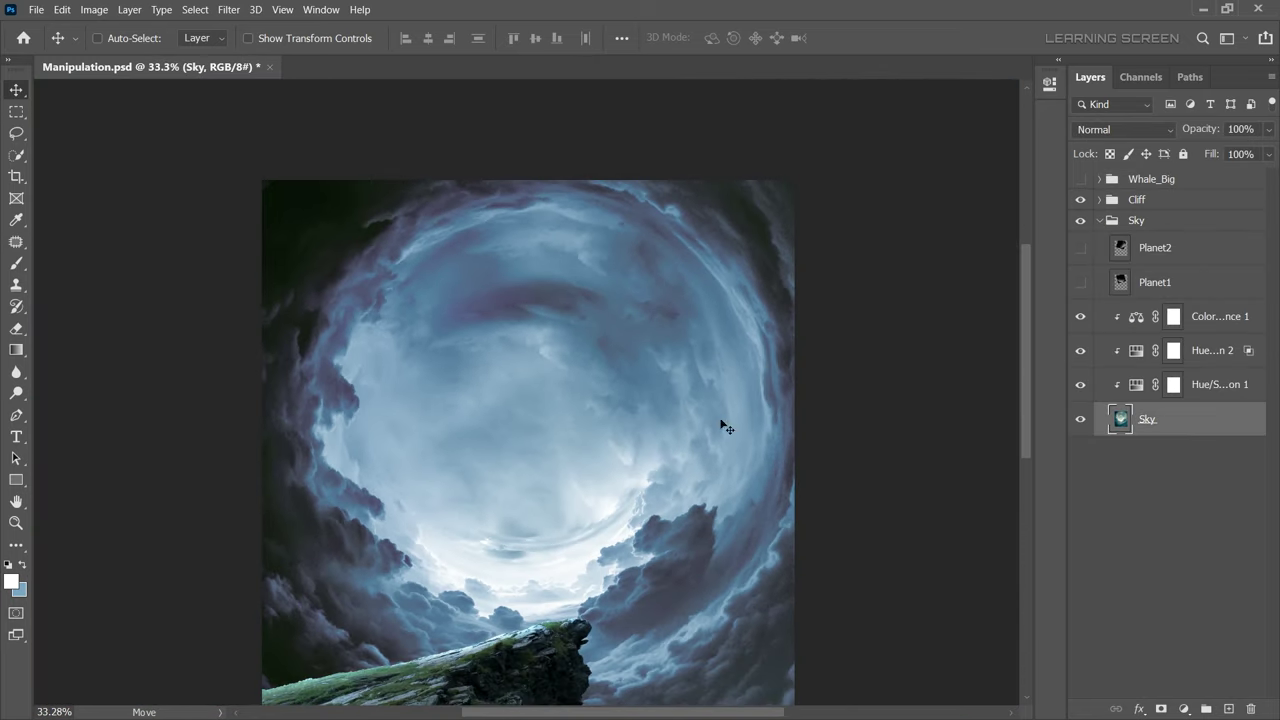
left_click(16, 284)
key("bracketright")
key("bracketright")
key("bracketright")
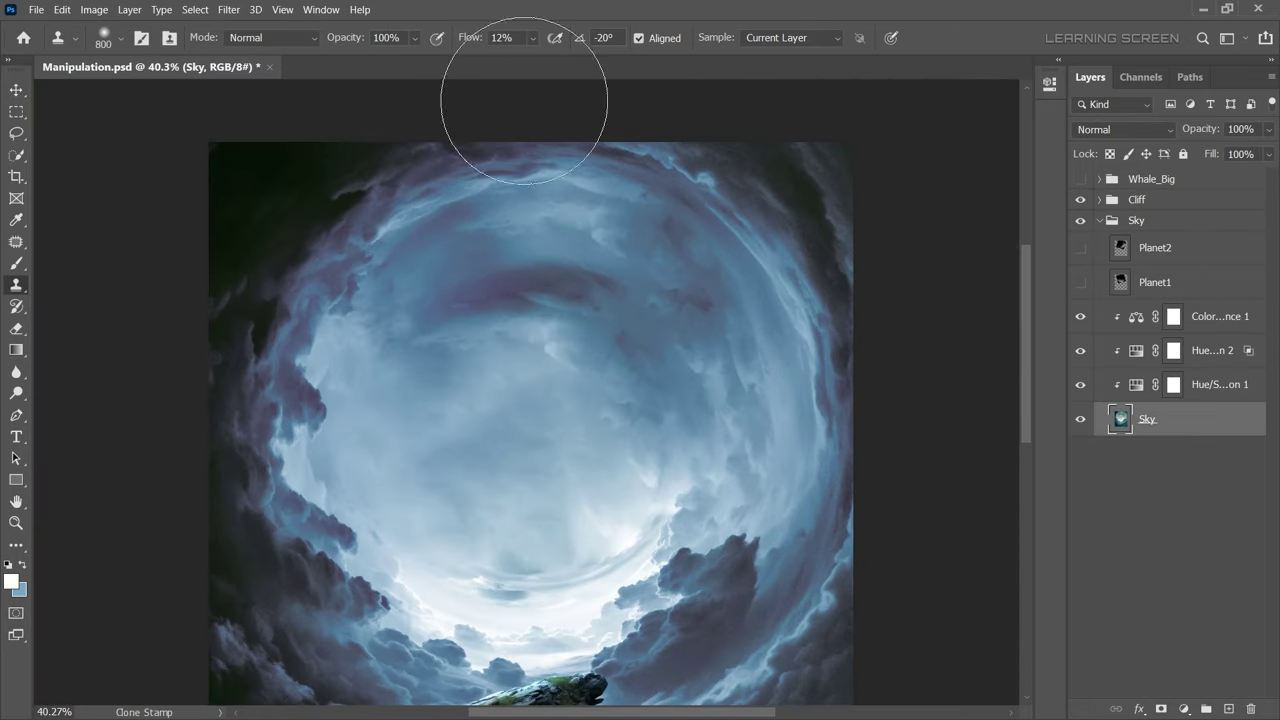
mouse_move(494, 286)
left_mouse_down()
mouse_move(546, 409)
mouse_move(569, 349)
left_mouse_up()
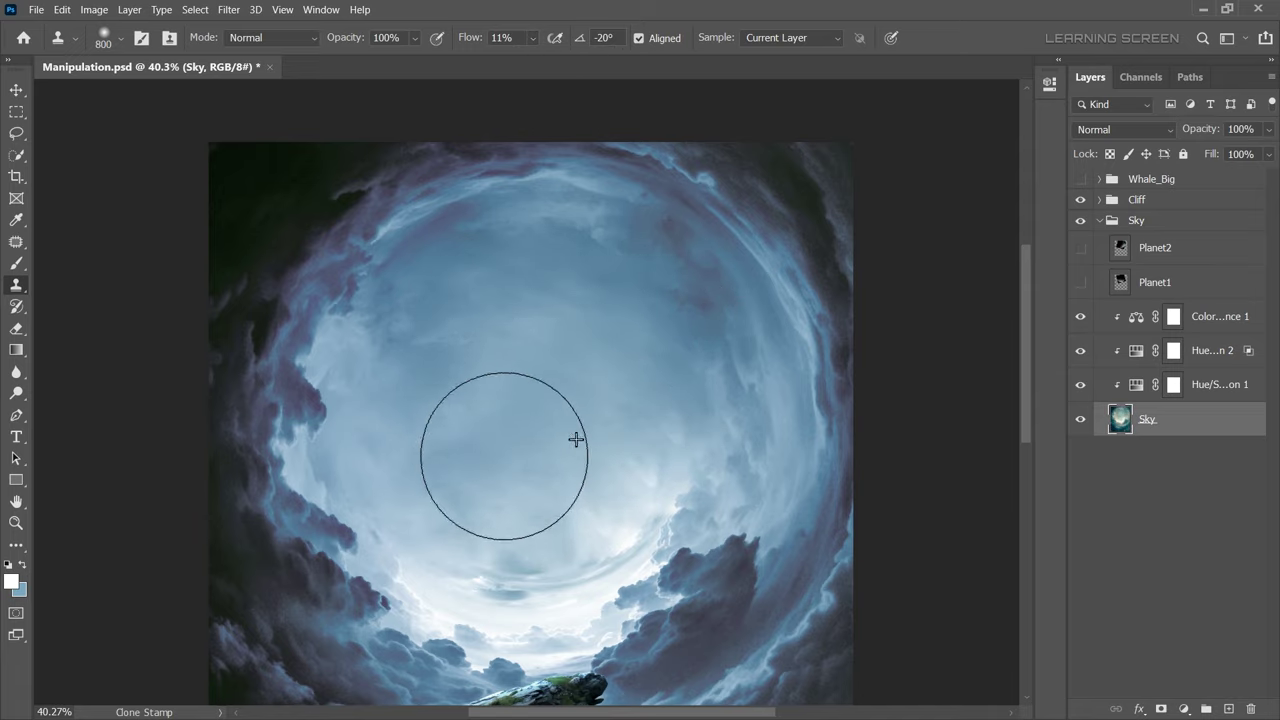
Show Planet1, Planet2 and the Whale_Big group again and collapse the Sky group
left_click(1080, 282)
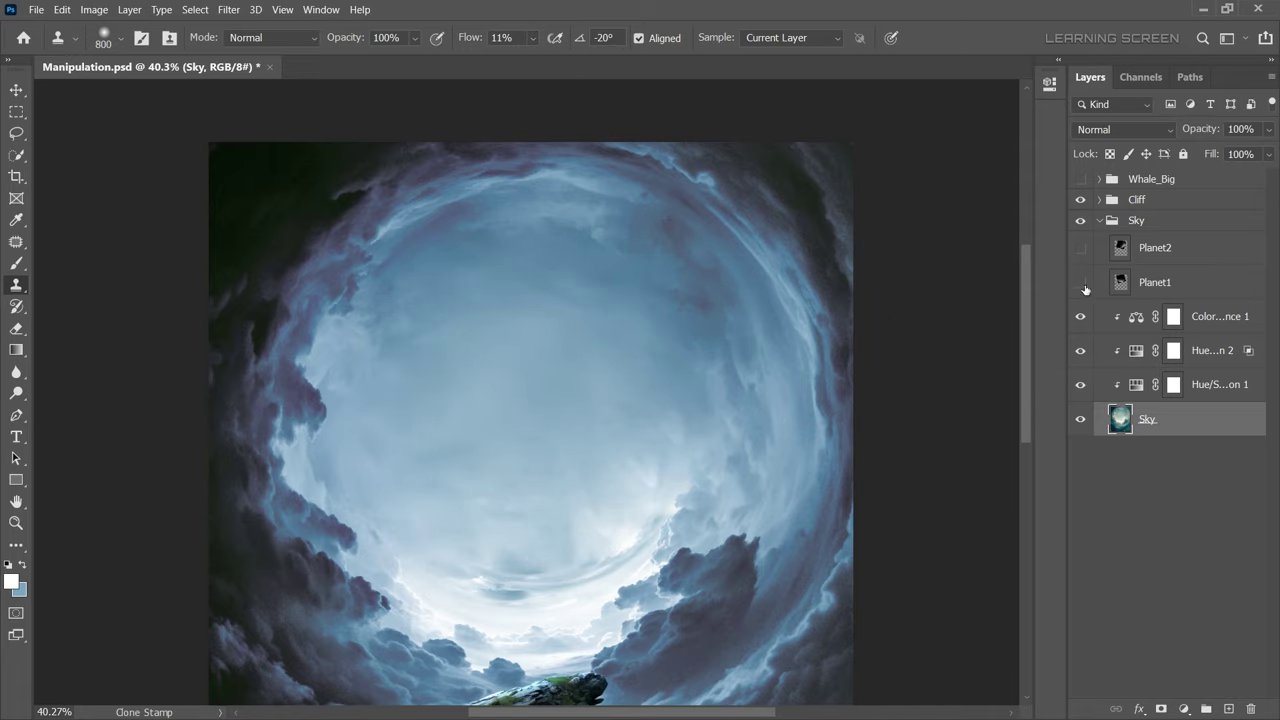
left_click(1079, 247)
left_click(1099, 220)
left_click(1080, 179)
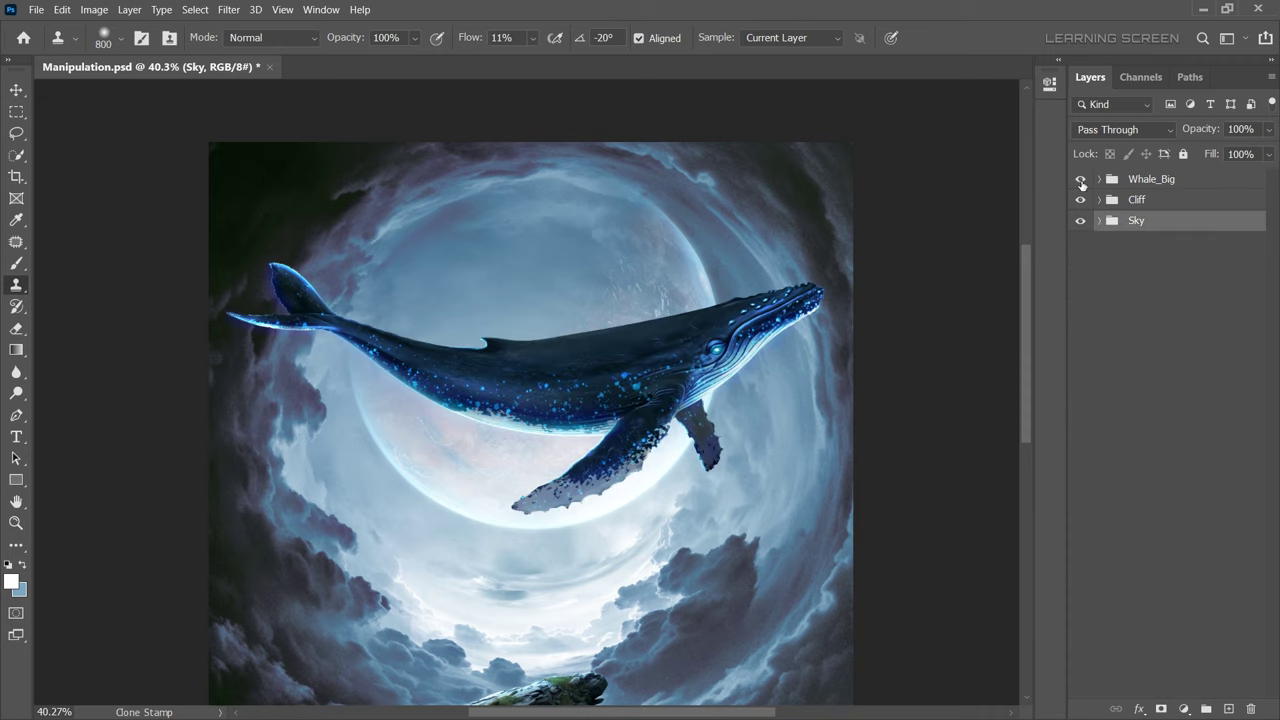
scroll(805, 310, "down", 3)
scroll(794, 305, "down", 2)
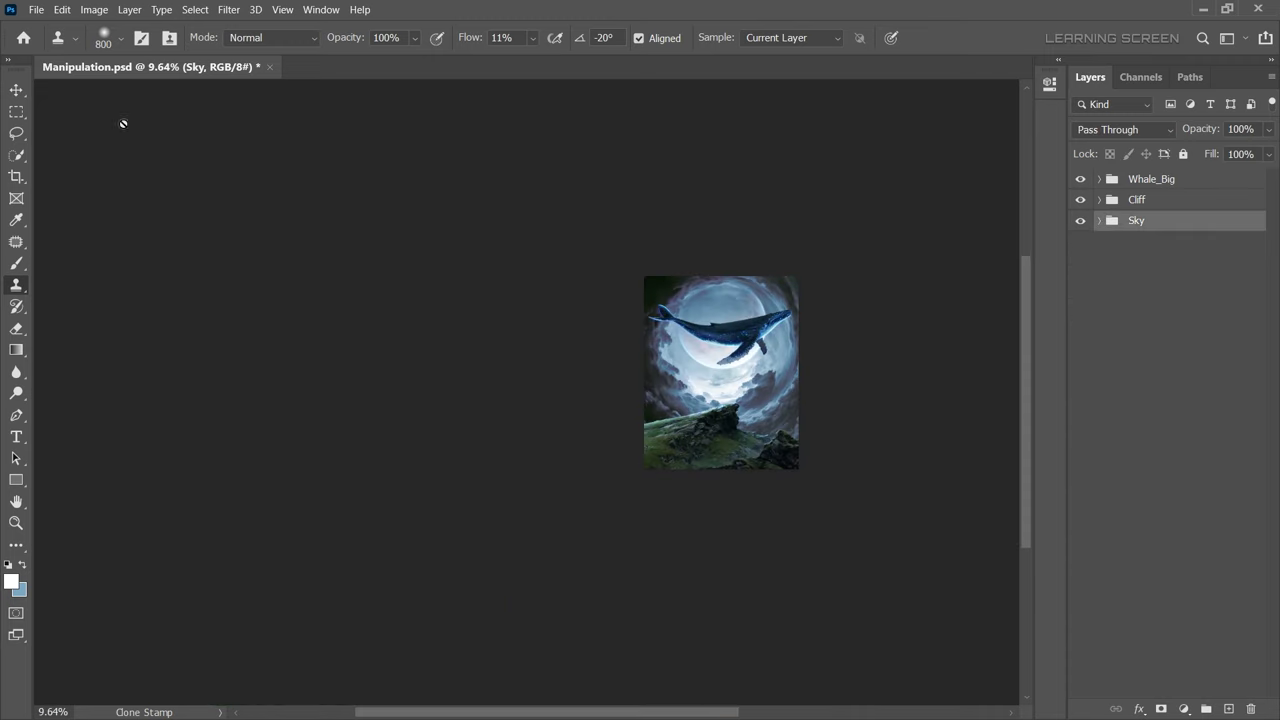
left_click(18, 91)
scroll(705, 340, "up", 3)
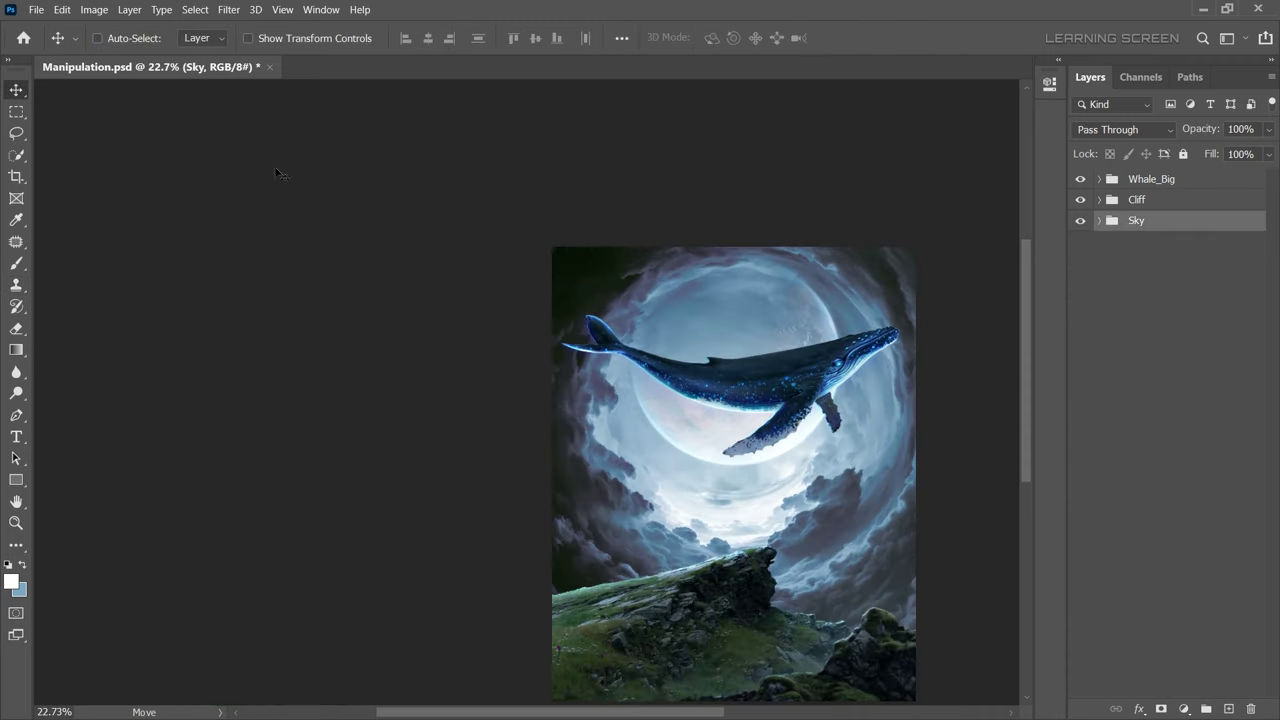
Open Man.jpeg and select the man with Select Subject
left_click(35, 9)
left_click(40, 37)
double_click(483, 150)
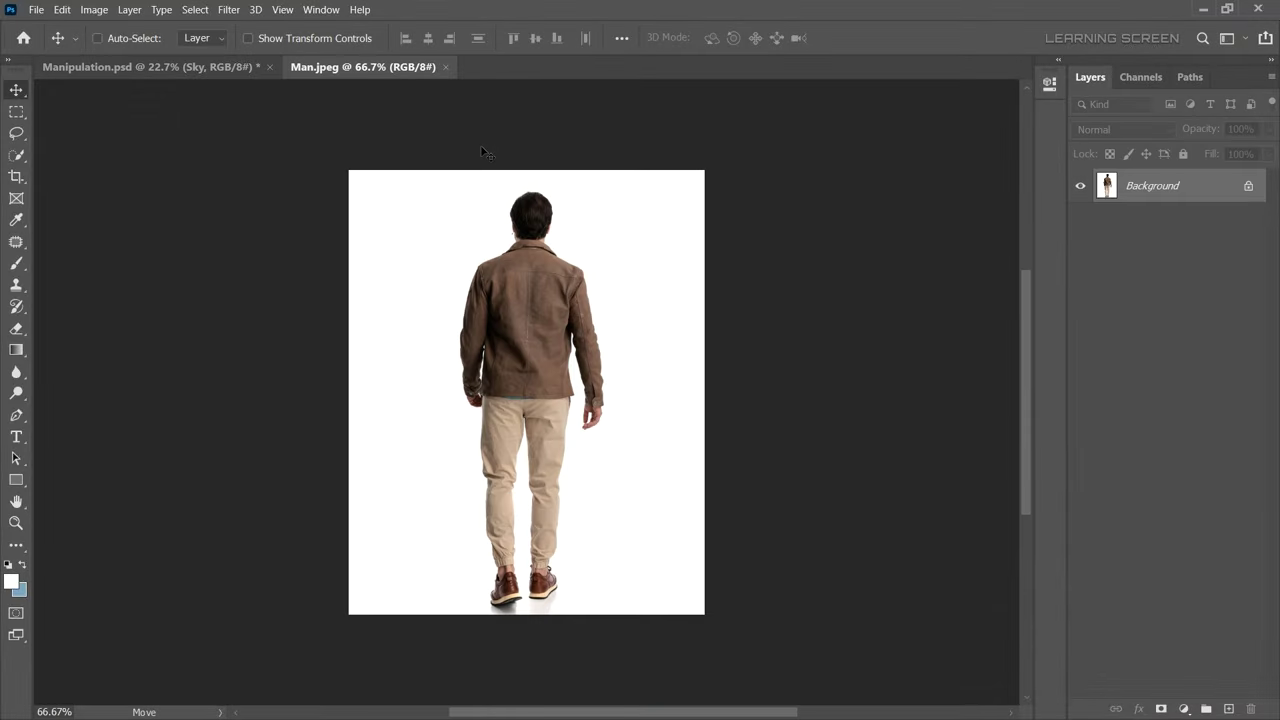
left_click(17, 156)
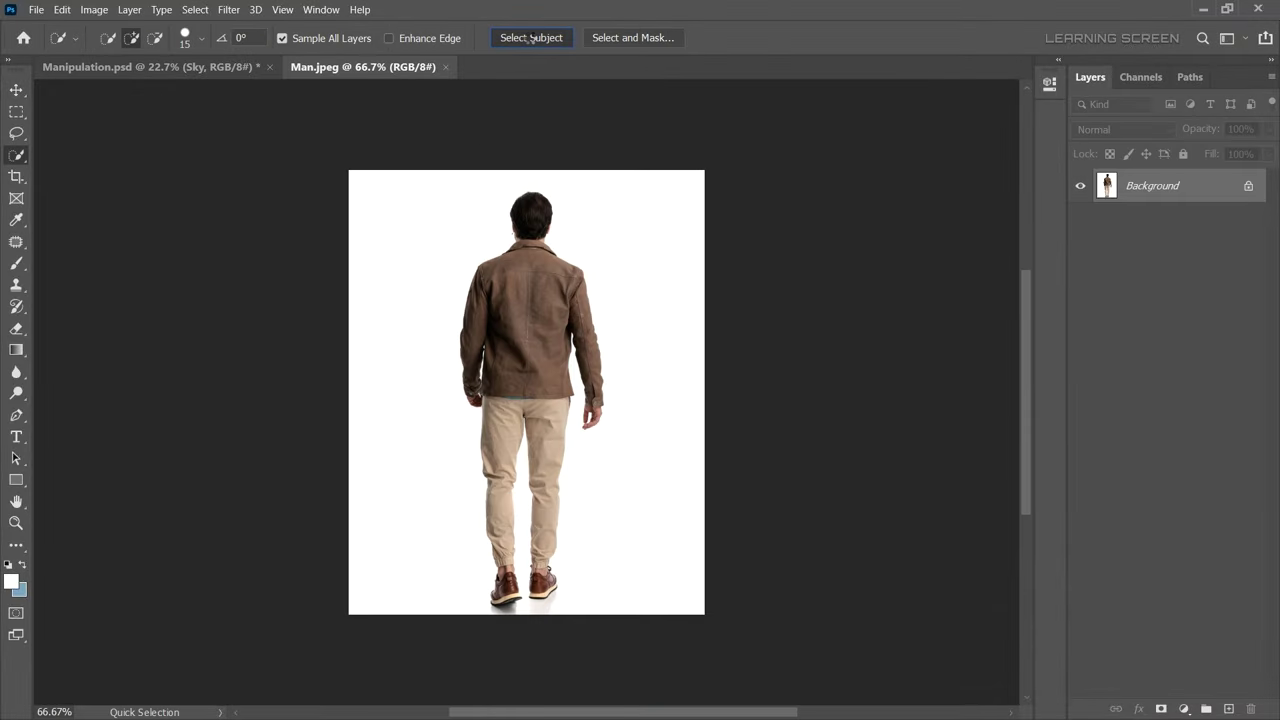
left_click(531, 38)
Fix the selection around the man's neck edge with the Lasso
scroll(491, 383, "up", 5)
scroll(491, 383, "down", 3)
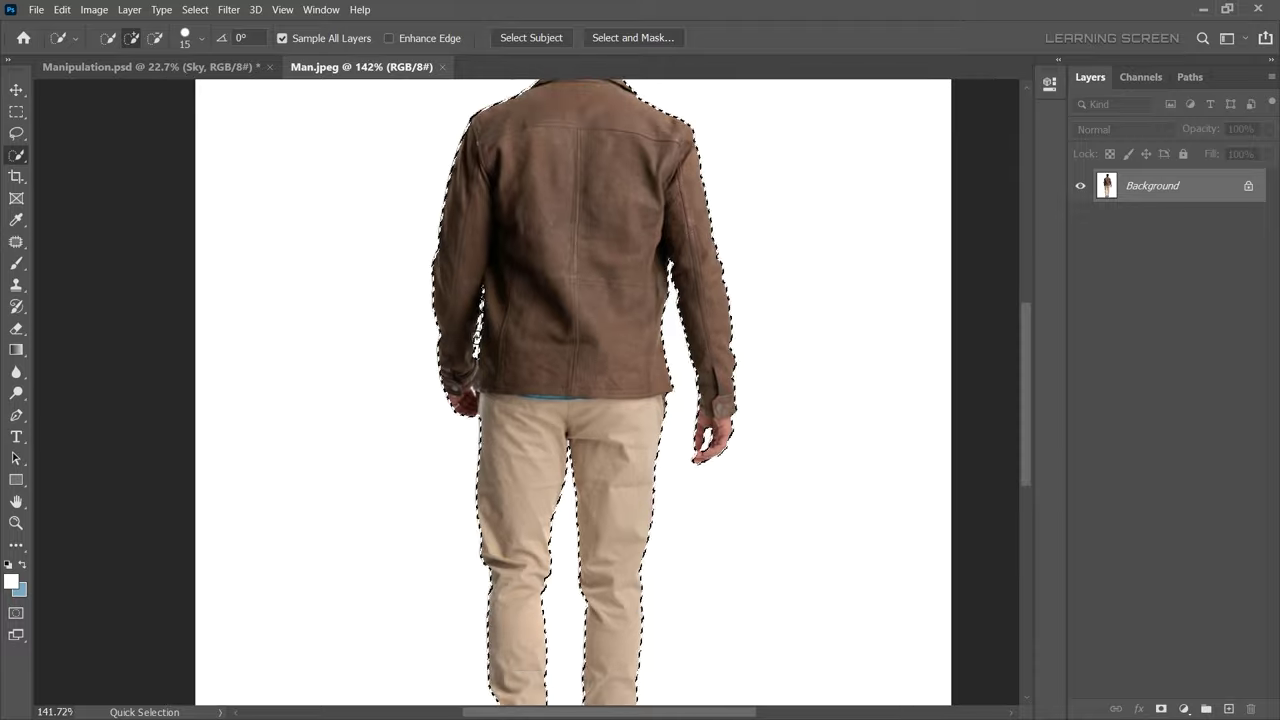
scroll(711, 143, "up", 3)
scroll(711, 143, "down", 2)
scroll(629, 594, "down", 3)
scroll(602, 600, "up", 6)
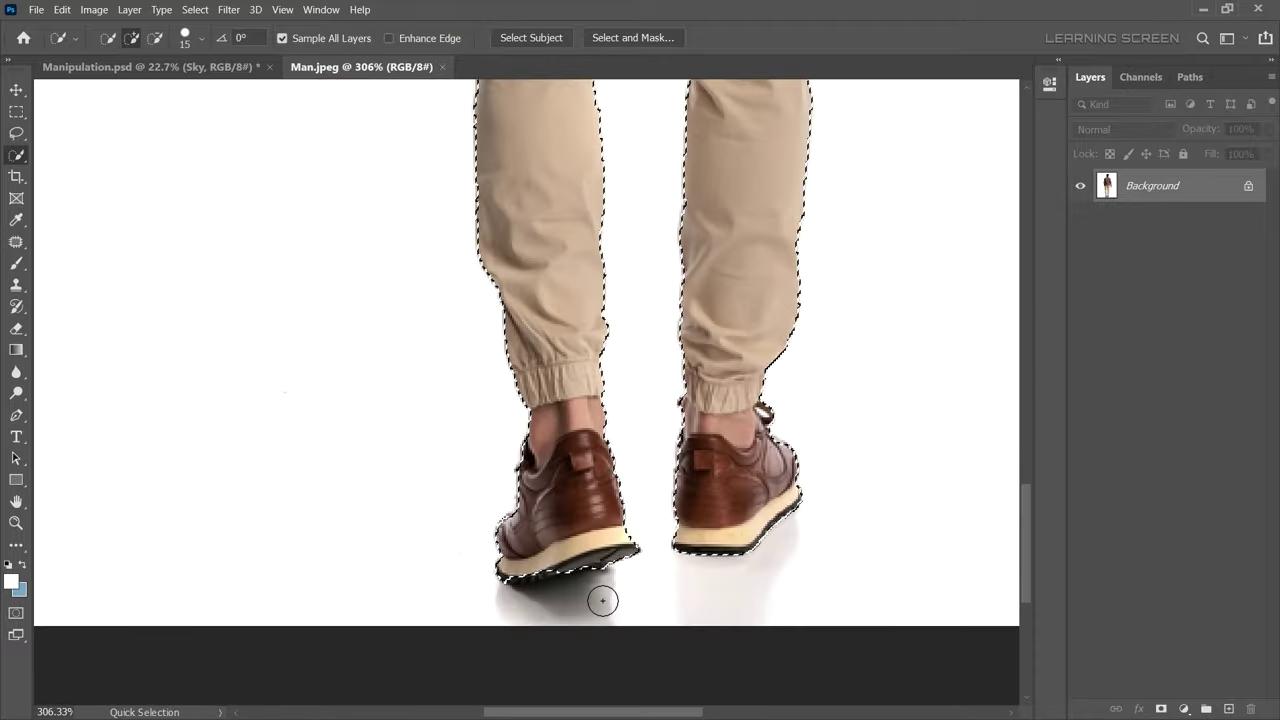
scroll(602, 600, "down", 3)
scroll(602, 560, "down", 2)
scroll(606, 157, "up", 4)
scroll(588, 230, "down", 2)
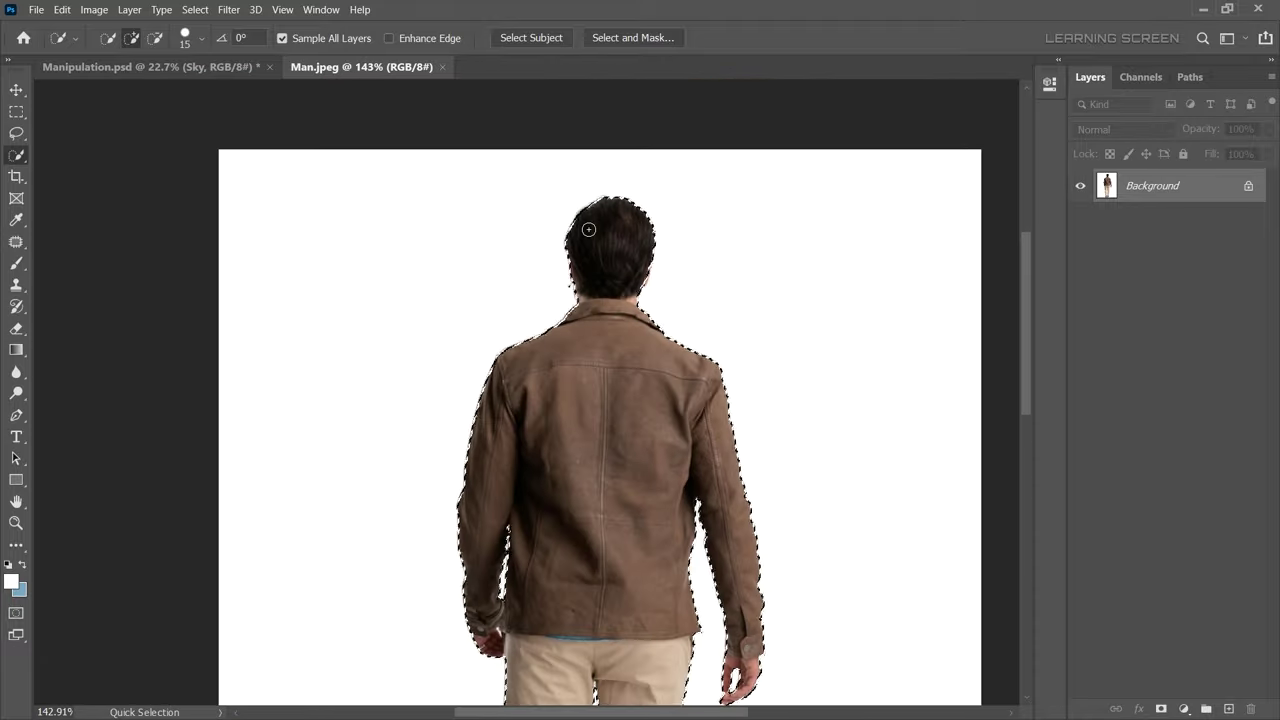
scroll(588, 230, "up", 5)
key("l")
scroll(578, 364, "up", 2)
left_click_drag(602, 345, 558, 396)
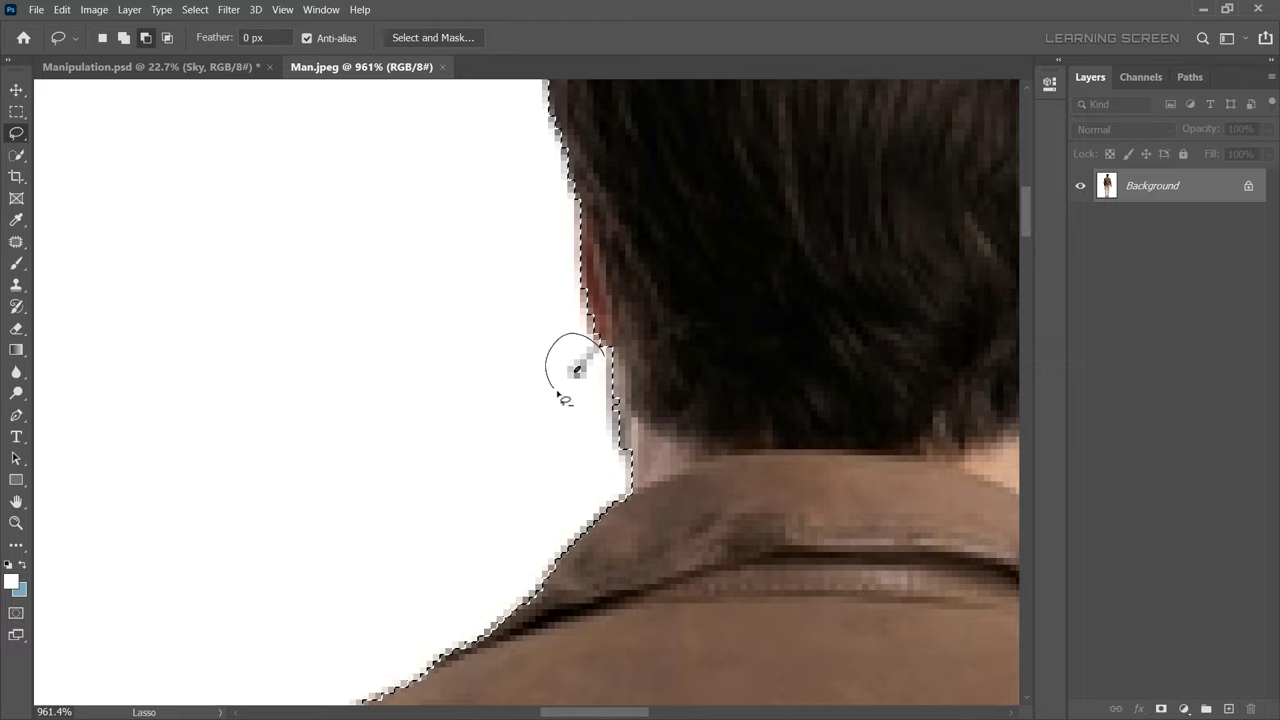
scroll(575, 385, "down", 5)
scroll(686, 357, "down", 3)
scroll(711, 363, "down", 2)
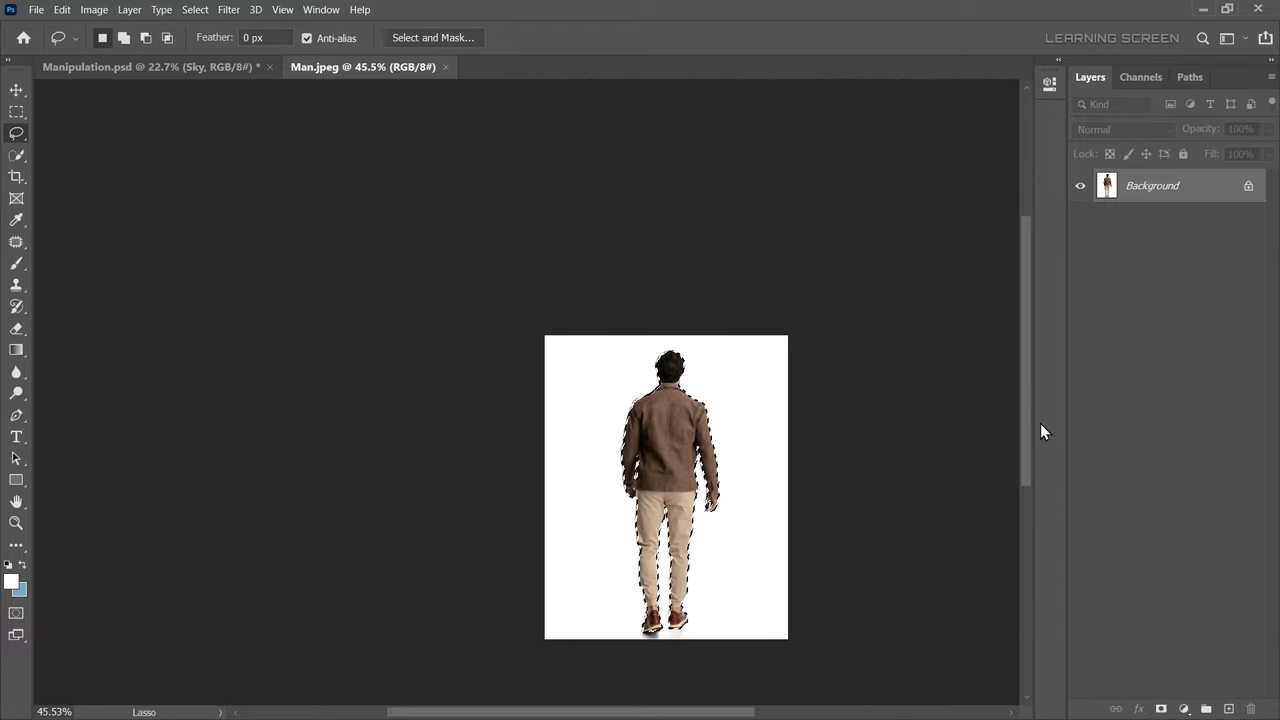
Mask out the white background, move the man into the whale composition, and close Man.jpeg unsaved
left_click(1161, 709)
left_click(16, 89)
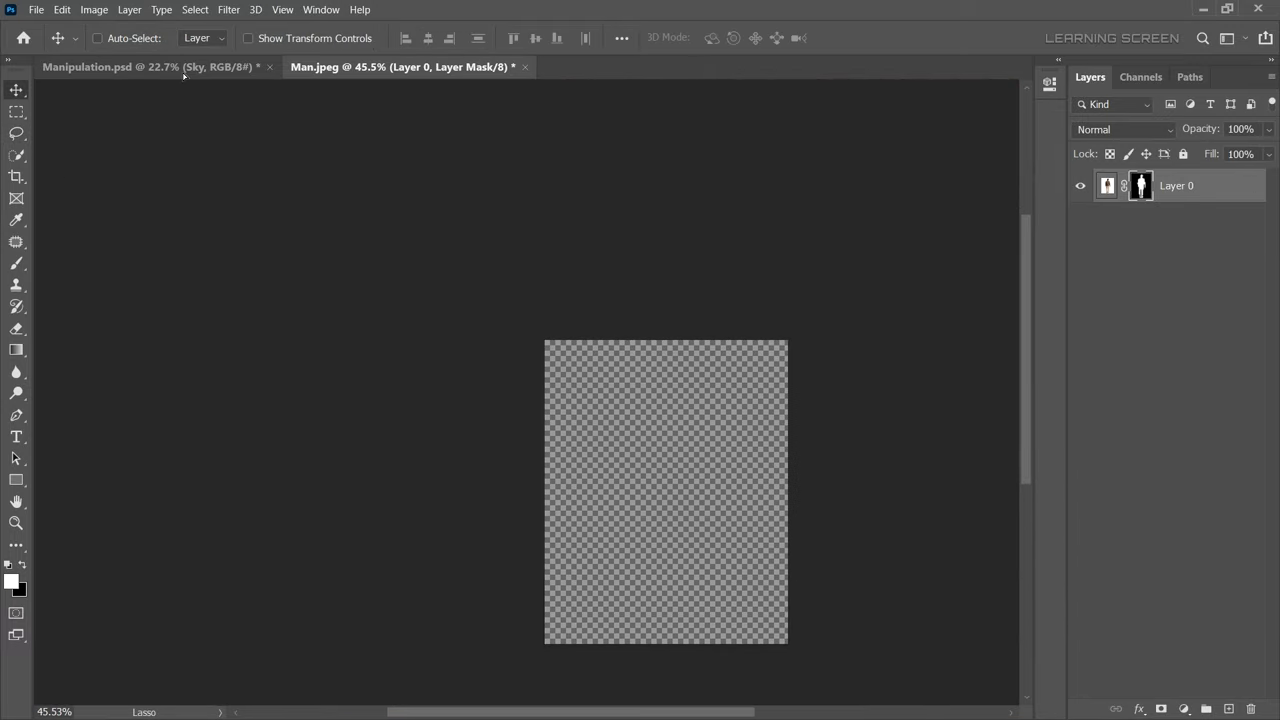
left_click_drag(678, 492, 750, 448)
left_click(546, 67)
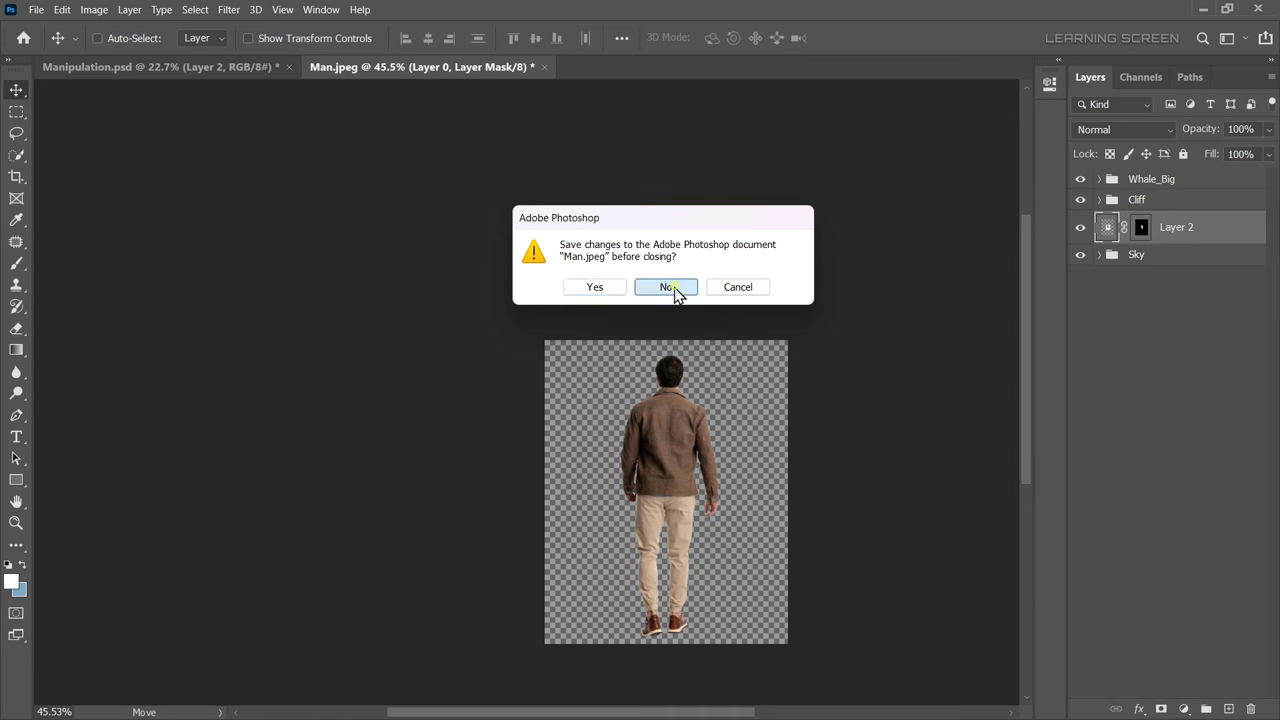
left_click(665, 287)
Move the man's layer above the Cliff group and name it Man
left_click_drag(1106, 227, 1115, 191)
left_click(1170, 222)
type("Ma")
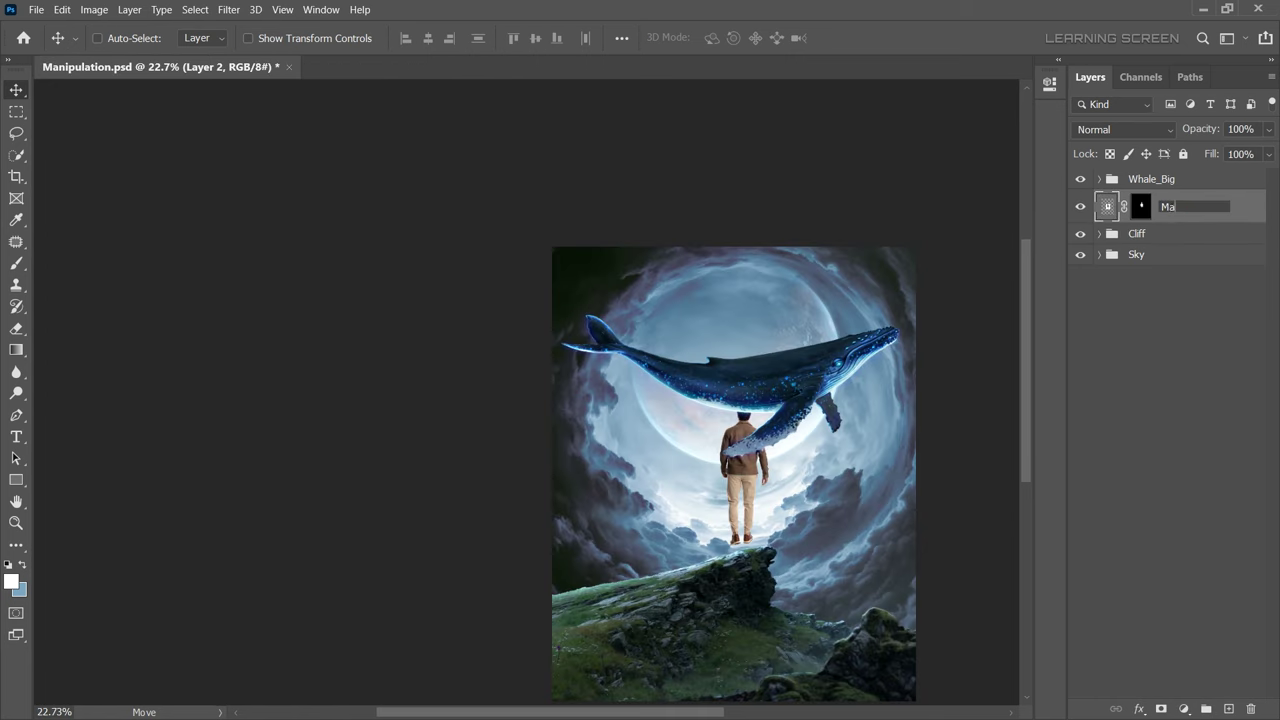
type("n")
key("Return")
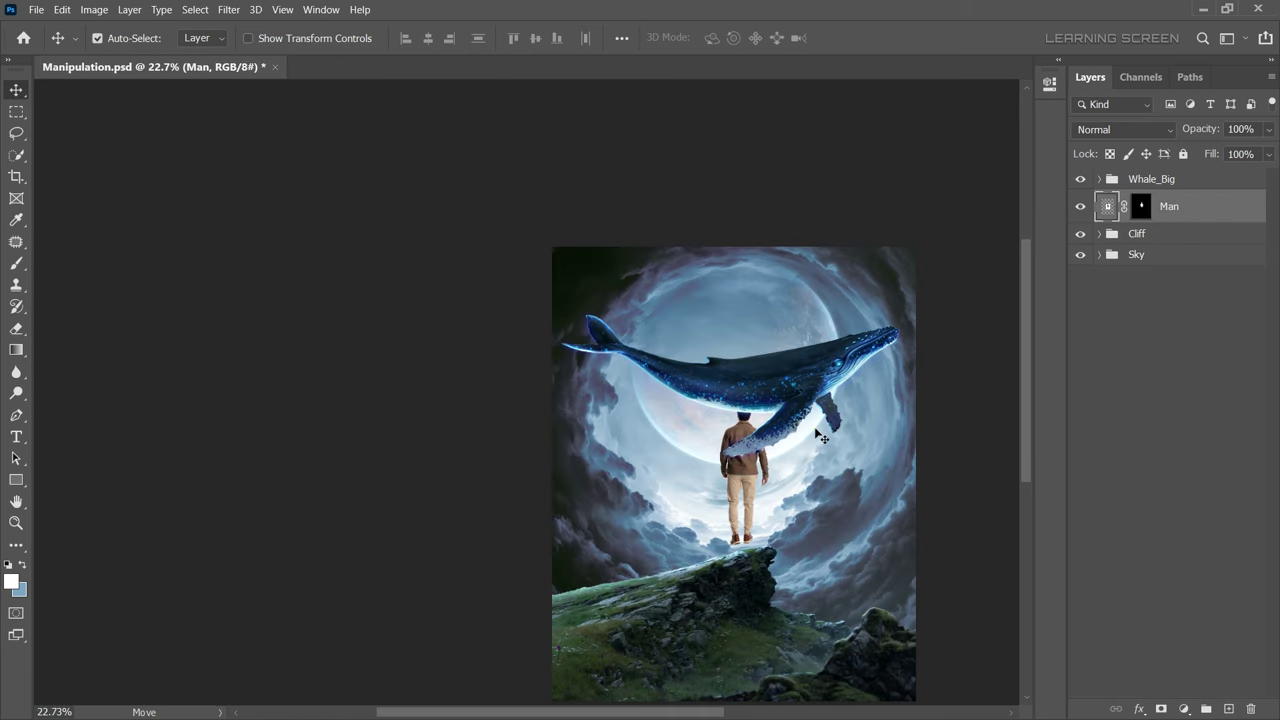
key("ctrl+equal")
key("ctrl+equal")
Scale the man down to about 47% and place him on the cliff edge
key("ctrl+t")
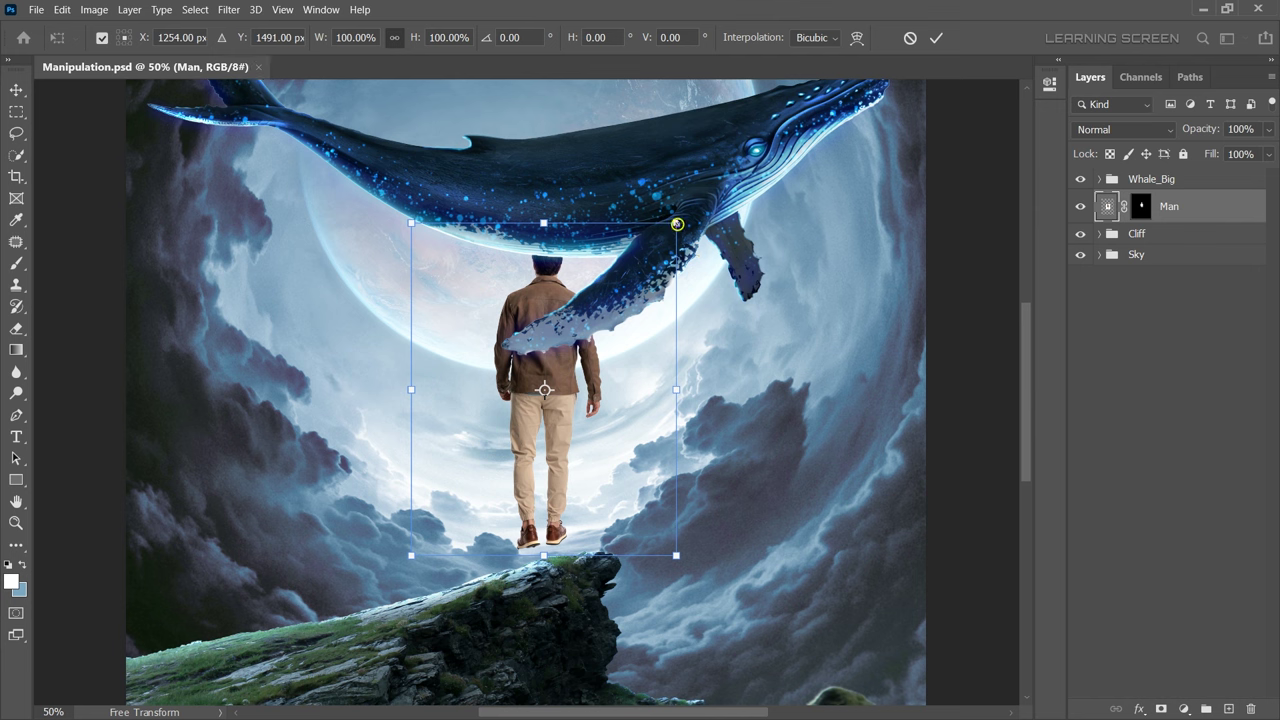
left_click_drag(677, 224, 570, 357)
left_click_drag(507, 447, 581, 458)
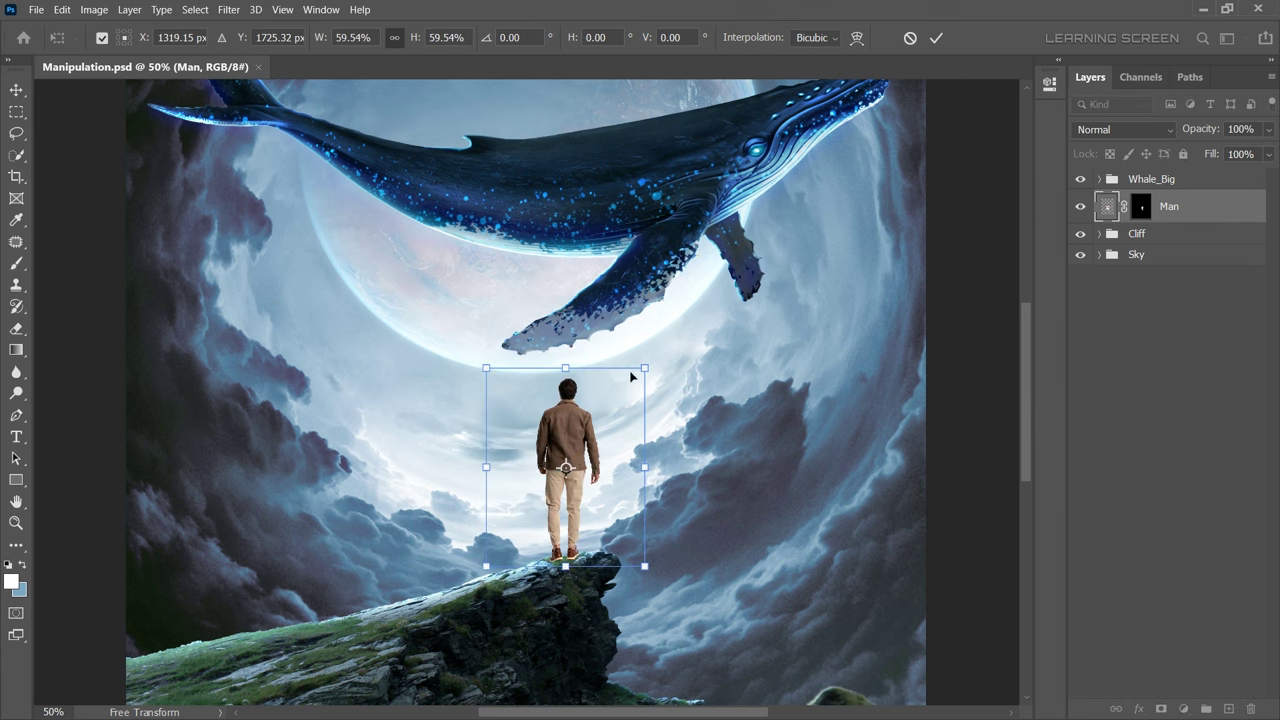
left_click_drag(644, 368, 611, 409)
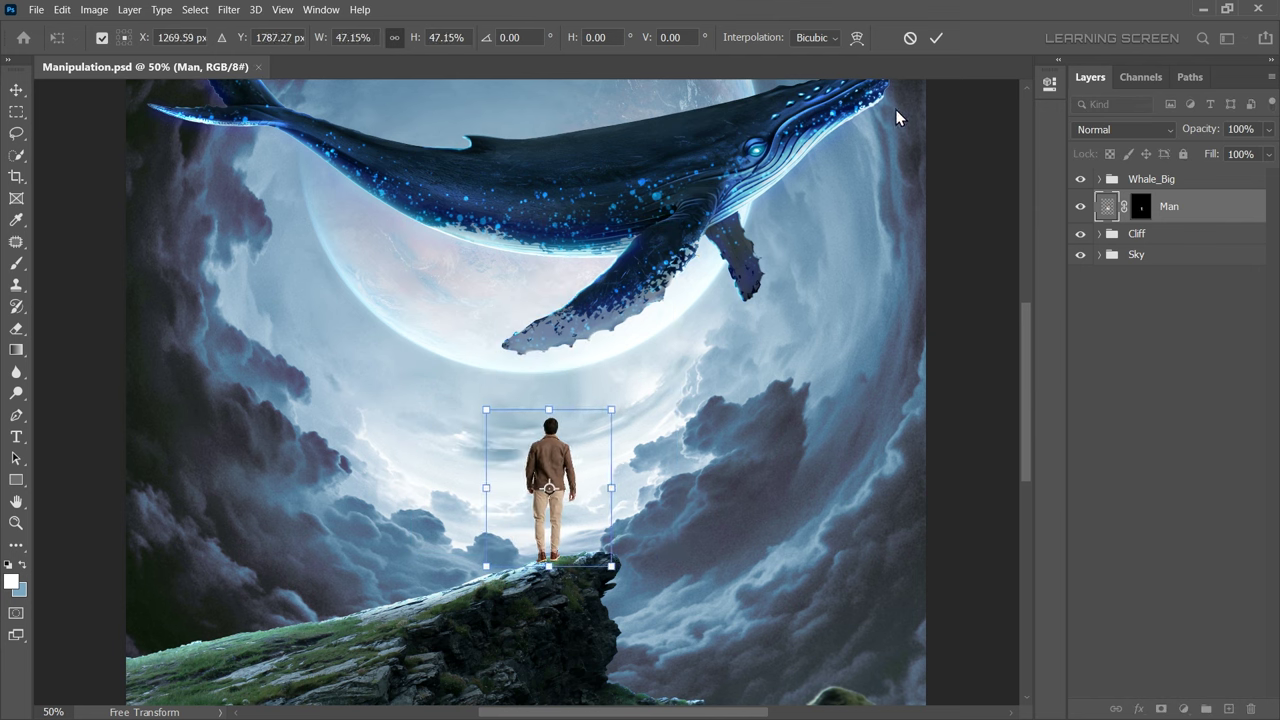
left_click(935, 40)
key("ctrl+z")
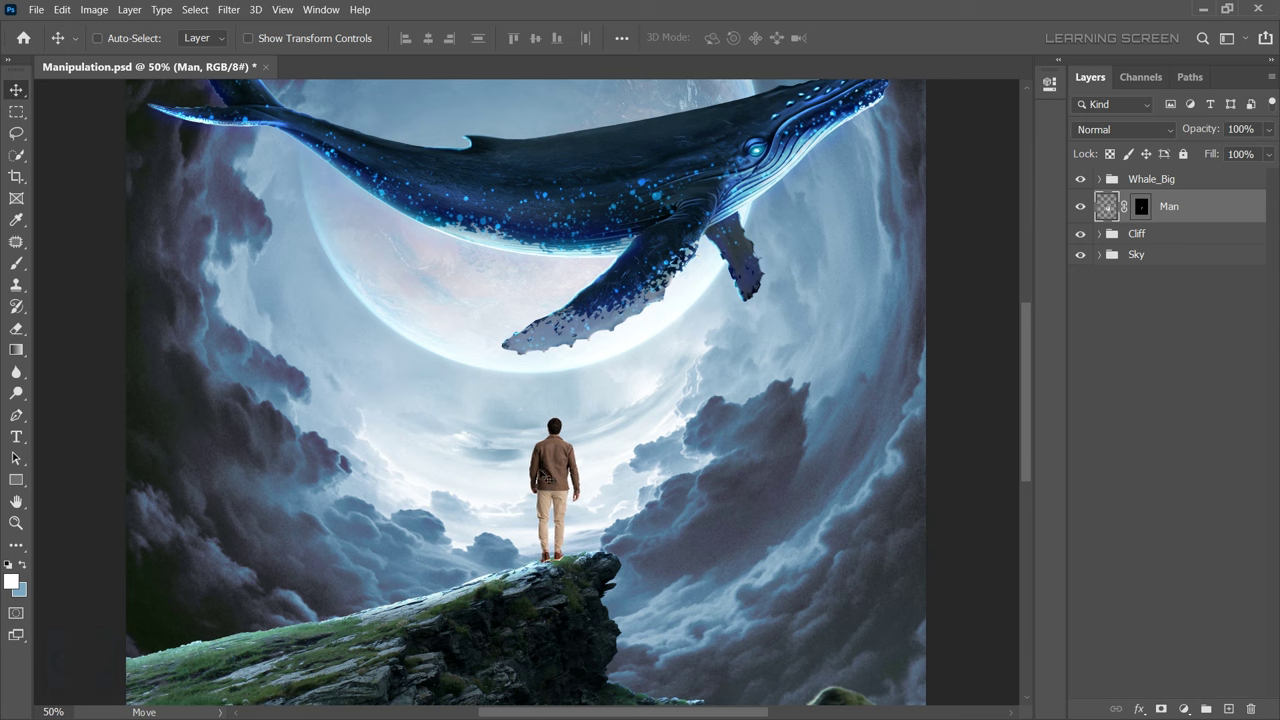
scroll(575, 494, "up", 5)
scroll(571, 470, "down", 3)
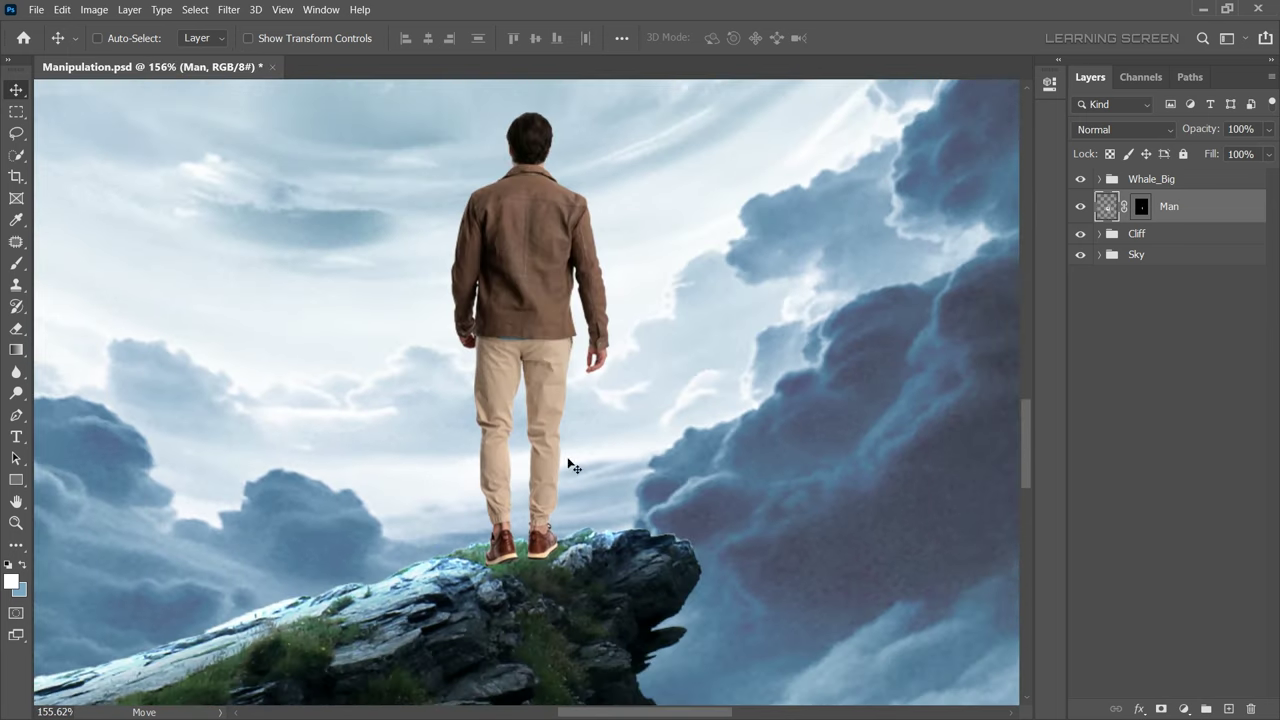
Darken the man with a clipped Levels: output white about 140, black point 27
left_click(1184, 708)
left_click(1160, 480)
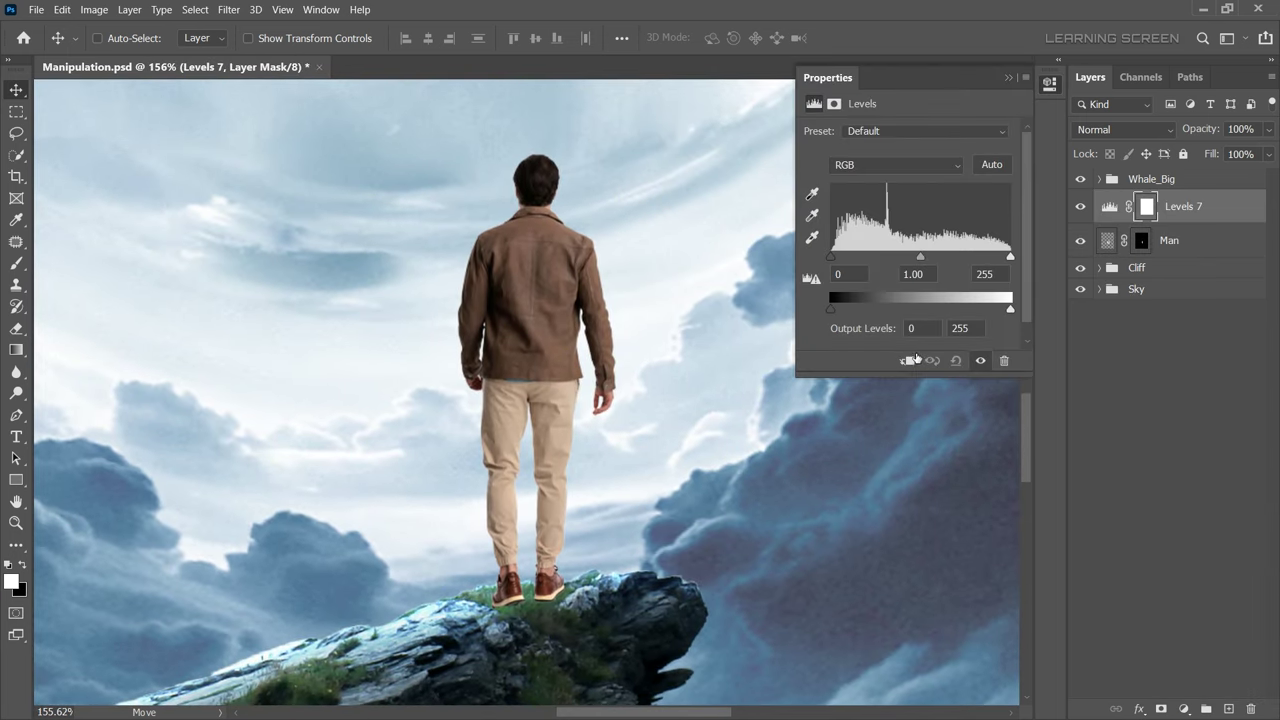
left_click(907, 360)
left_click_drag(1010, 298, 930, 316)
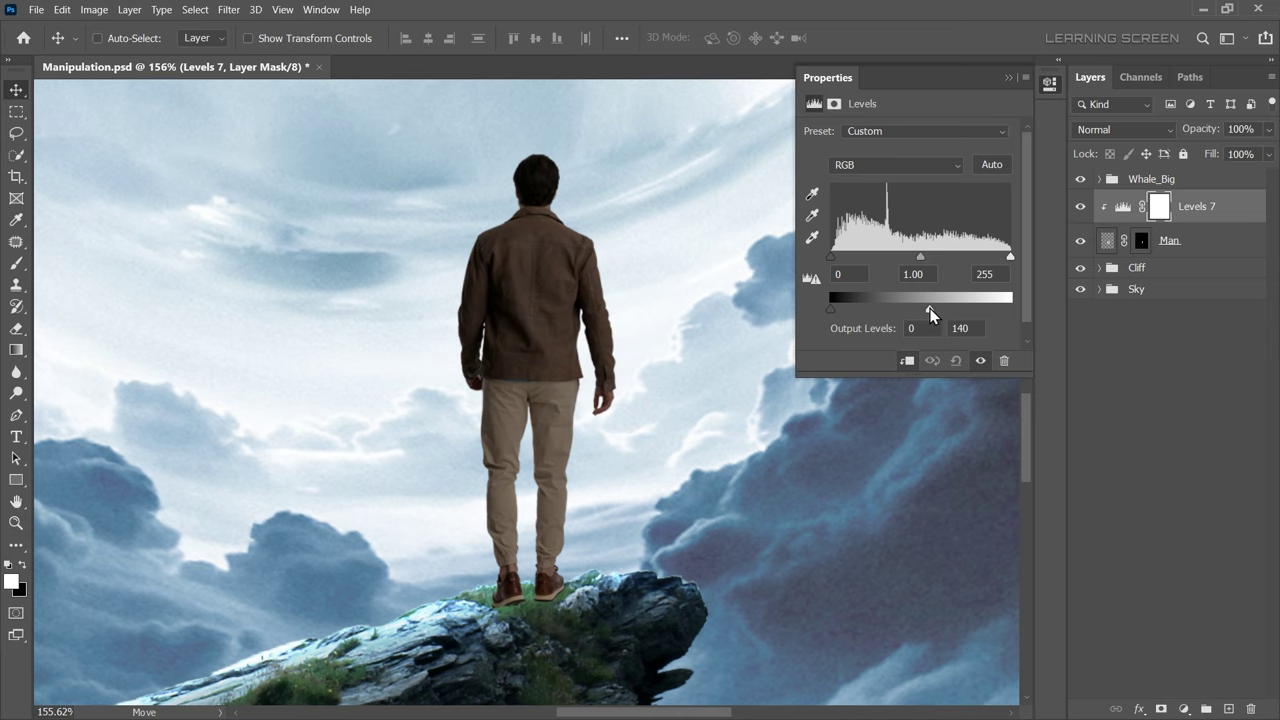
left_click_drag(831, 256, 857, 258)
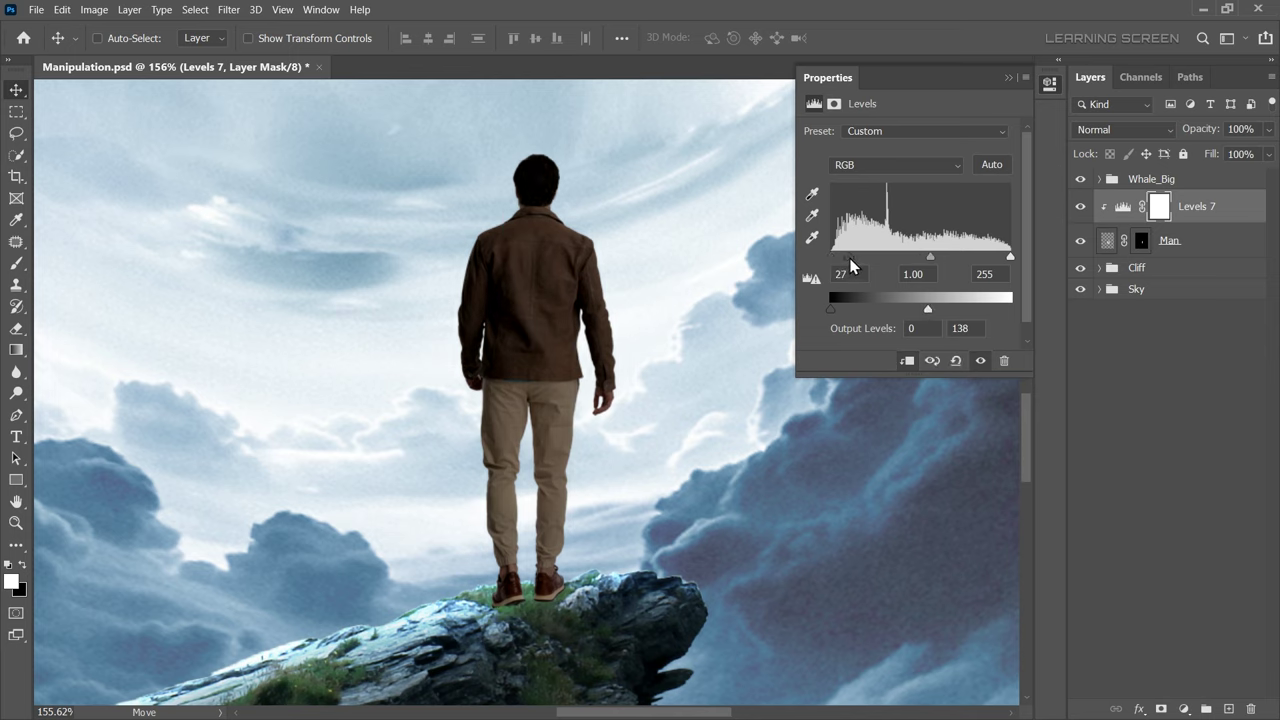
left_click(1009, 80)
Cool the man with a clipped Color Balance shifted toward cyan and blue
left_click(1183, 708)
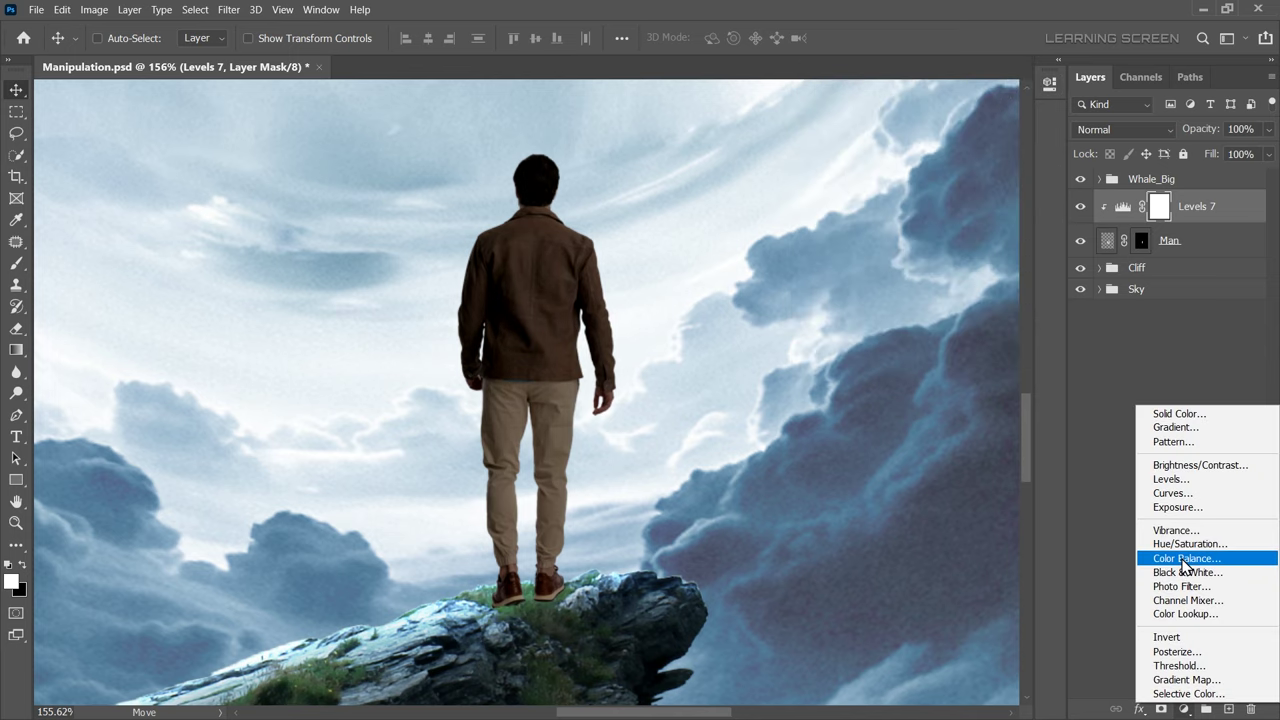
left_click(1182, 557)
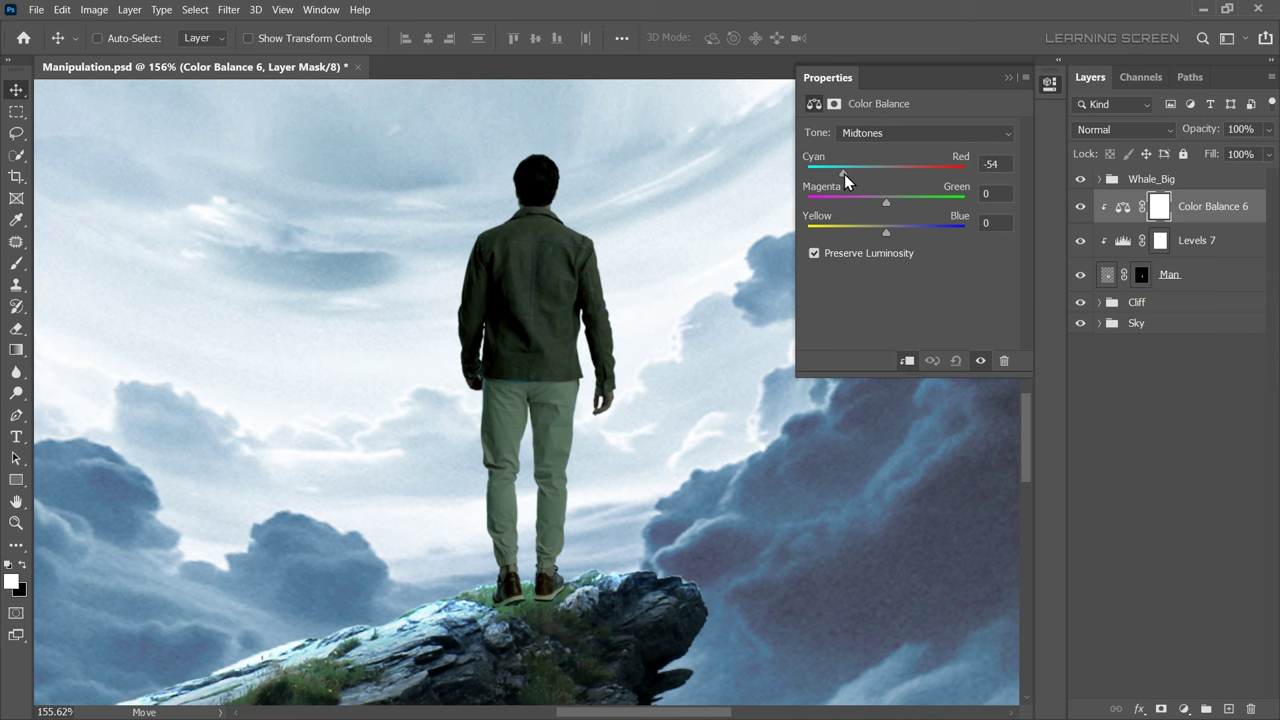
left_click_drag(844, 174, 848, 174)
mouse_move(885, 231)
left_mouse_down()
mouse_move(932, 233)
mouse_move(920, 225)
left_mouse_up()
key("ctrl+plus")
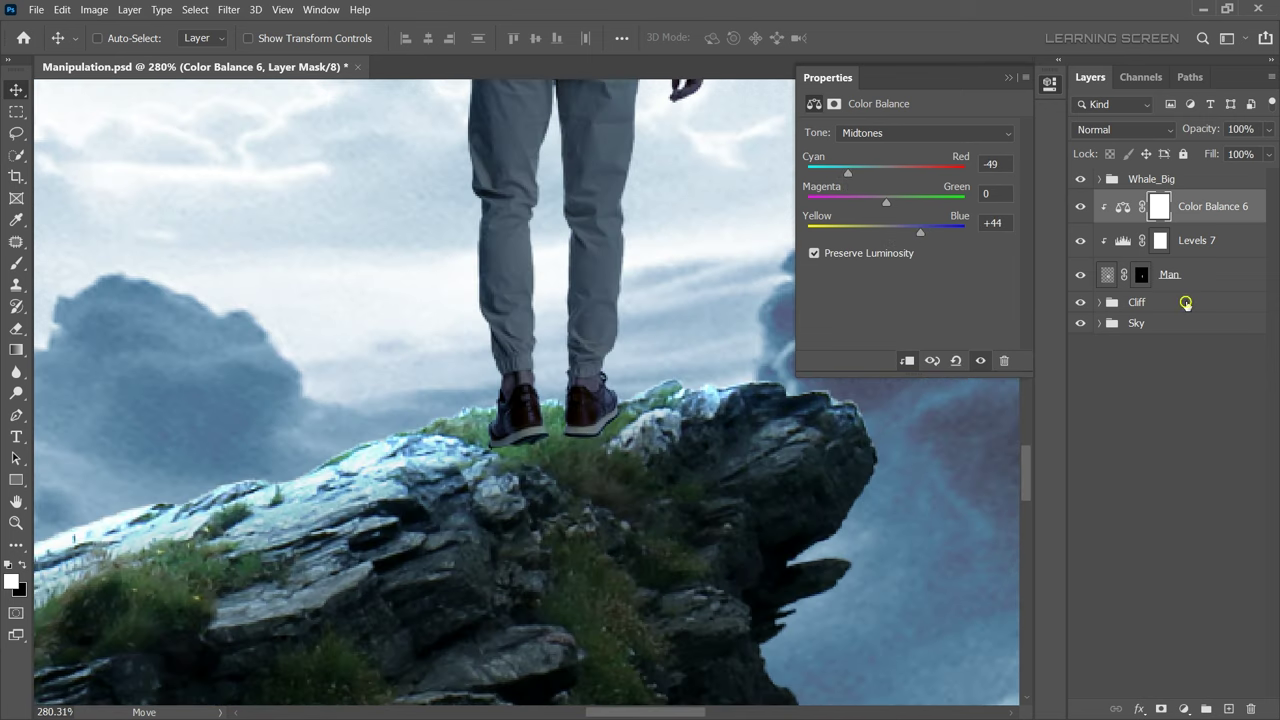
left_click(1185, 303)
Add a new layer named Shadow above Cliff and choose a black brush
left_click(1229, 708)
type("dow")
key("Return")
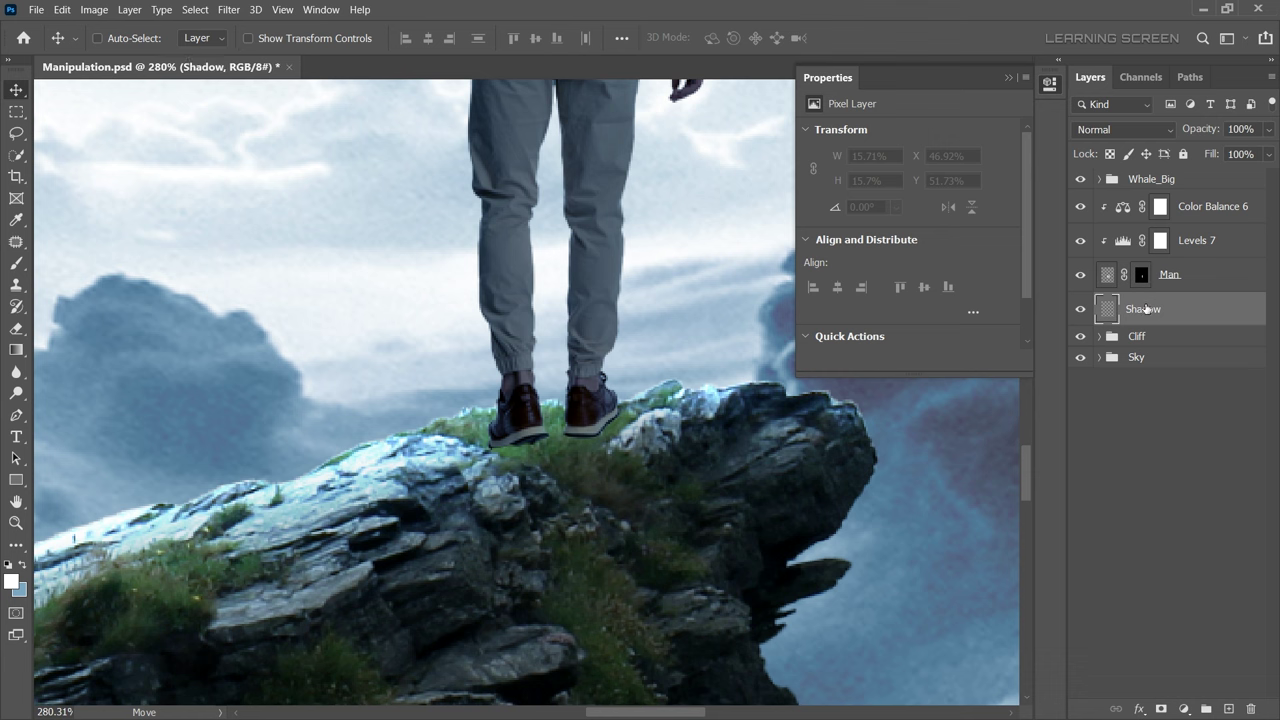
key("b")
left_click(15, 580)
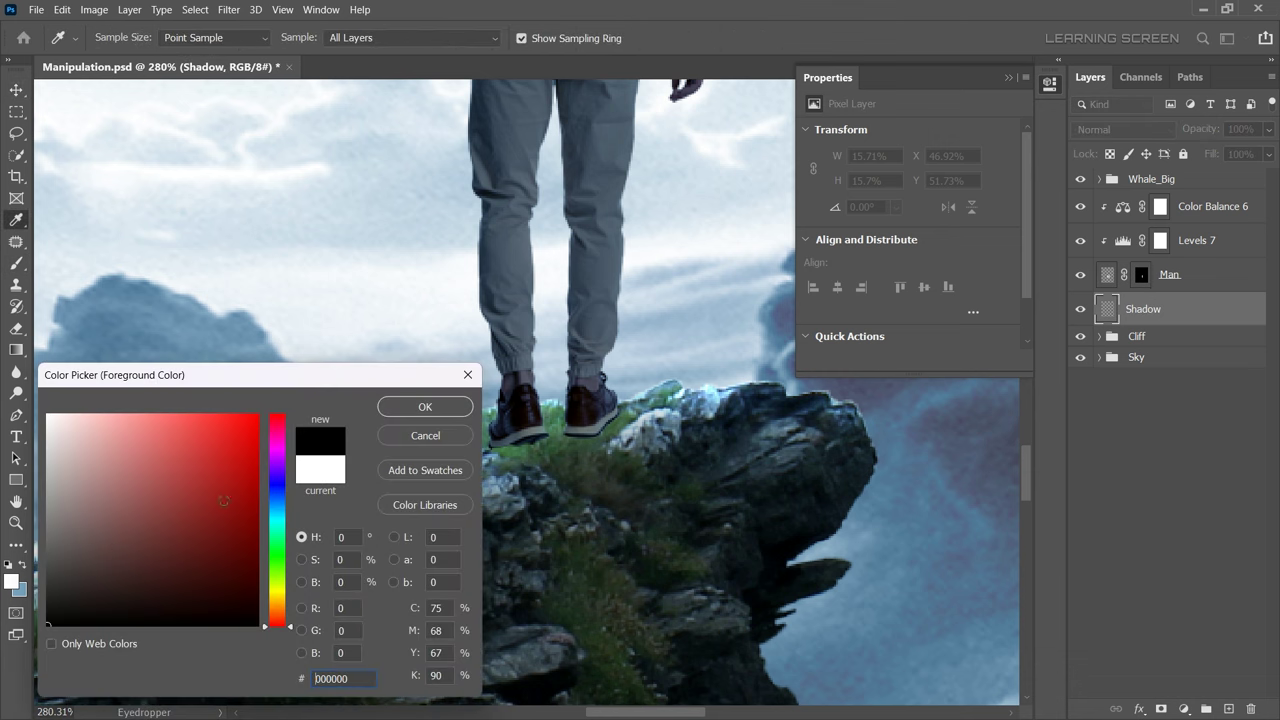
left_click(423, 403)
With a 50 px soft brush, paint a faint black shadow under the shoes
right_click(514, 428)
right_click(711, 420)
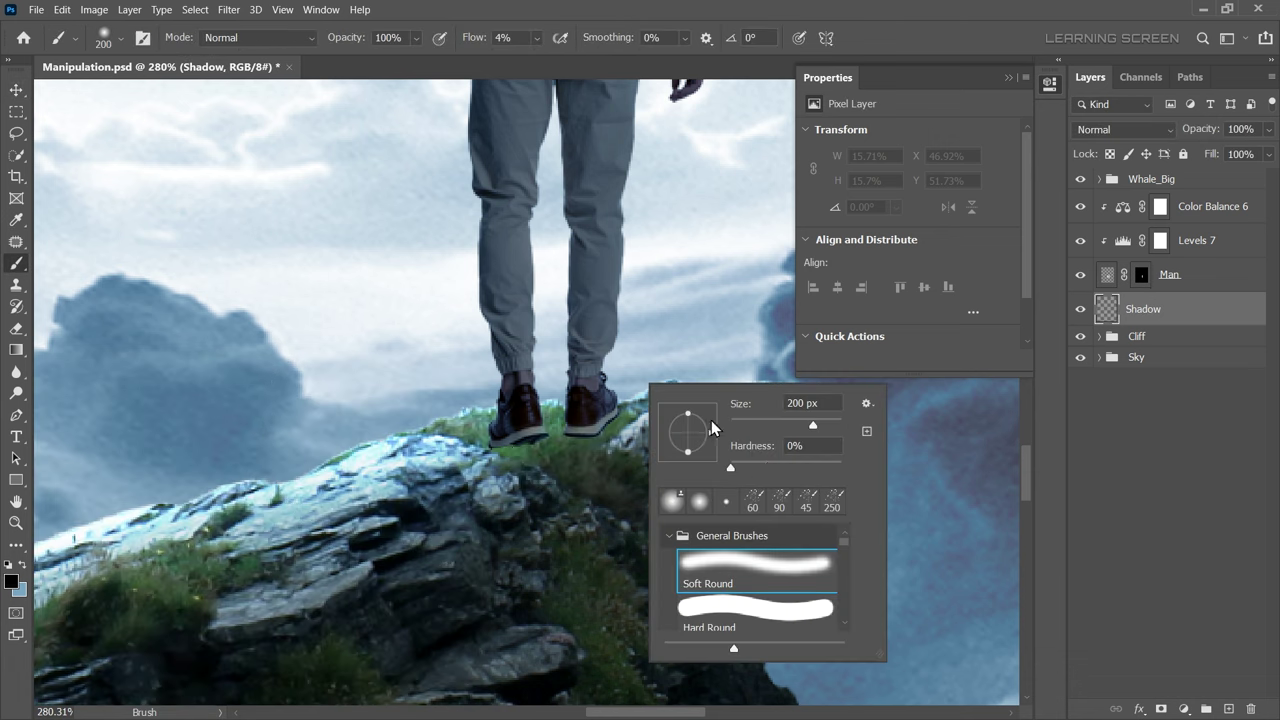
type("50")
key("Return")
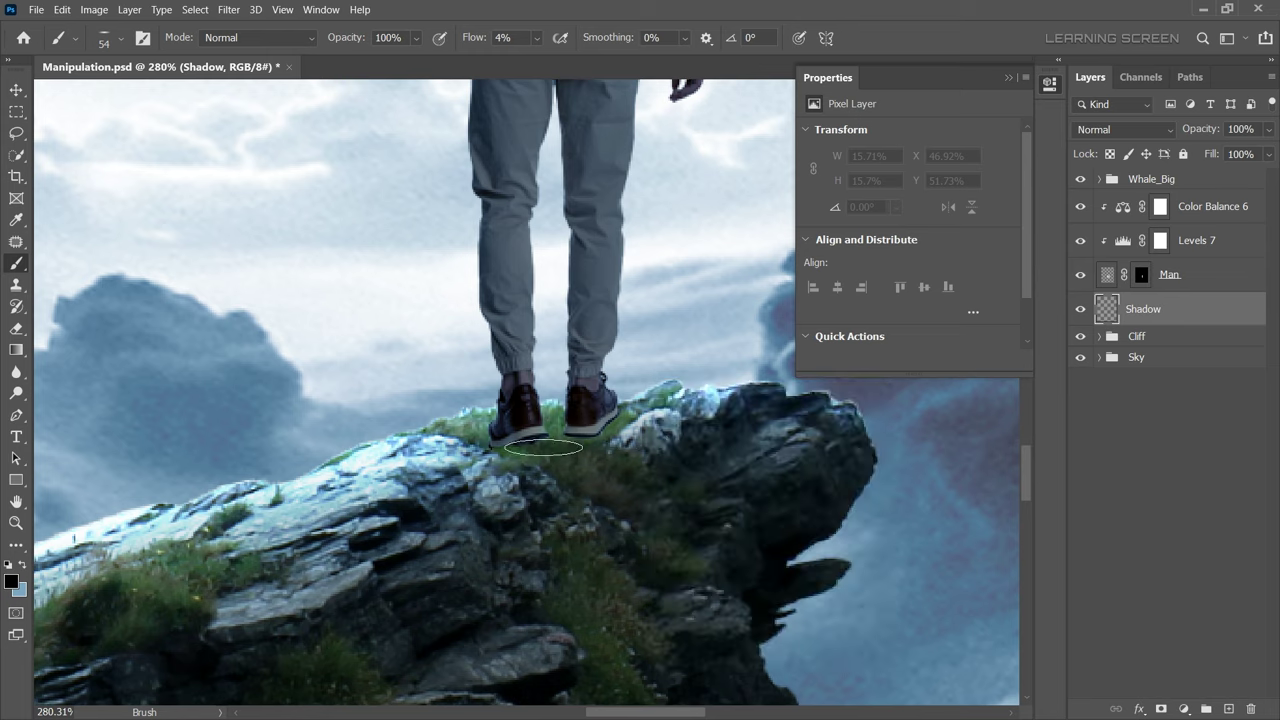
key("ctrl+plus")
key("bracketleft")
key("bracketleft")
key("bracketleft")
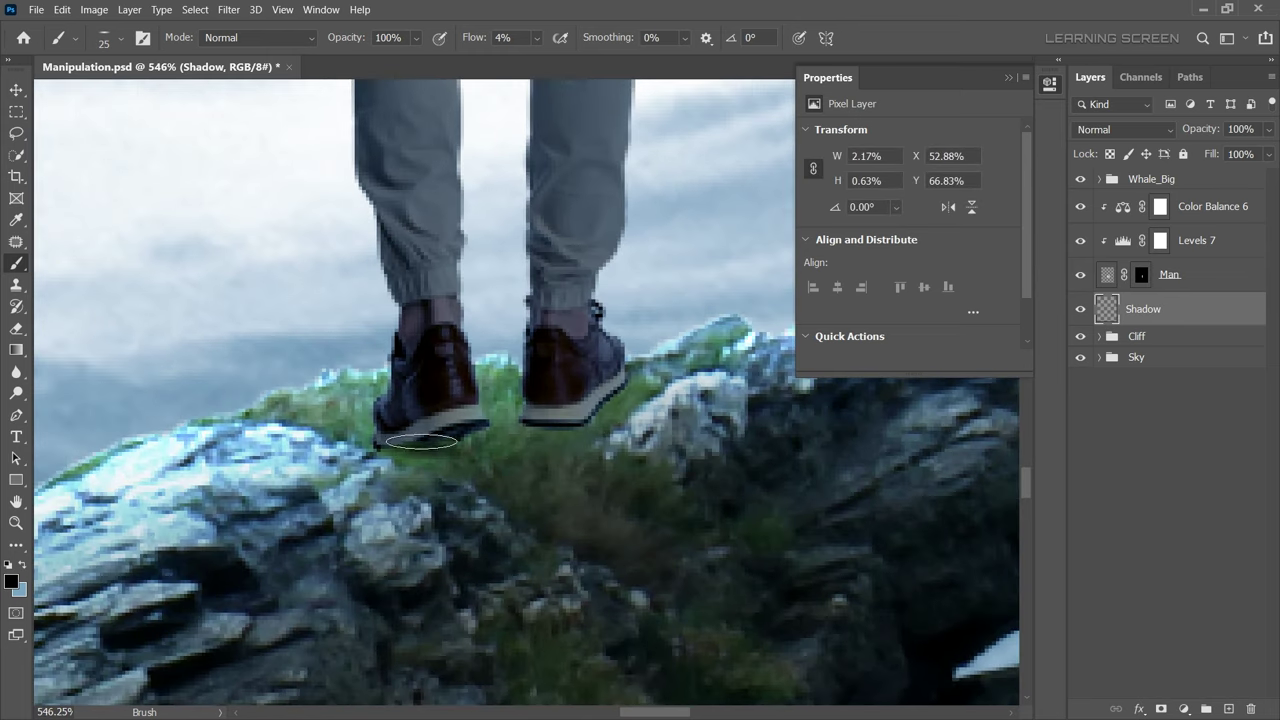
scroll(512, 444, "up", 2)
key("bracketright")
key("bracketright")
key("bracketright")
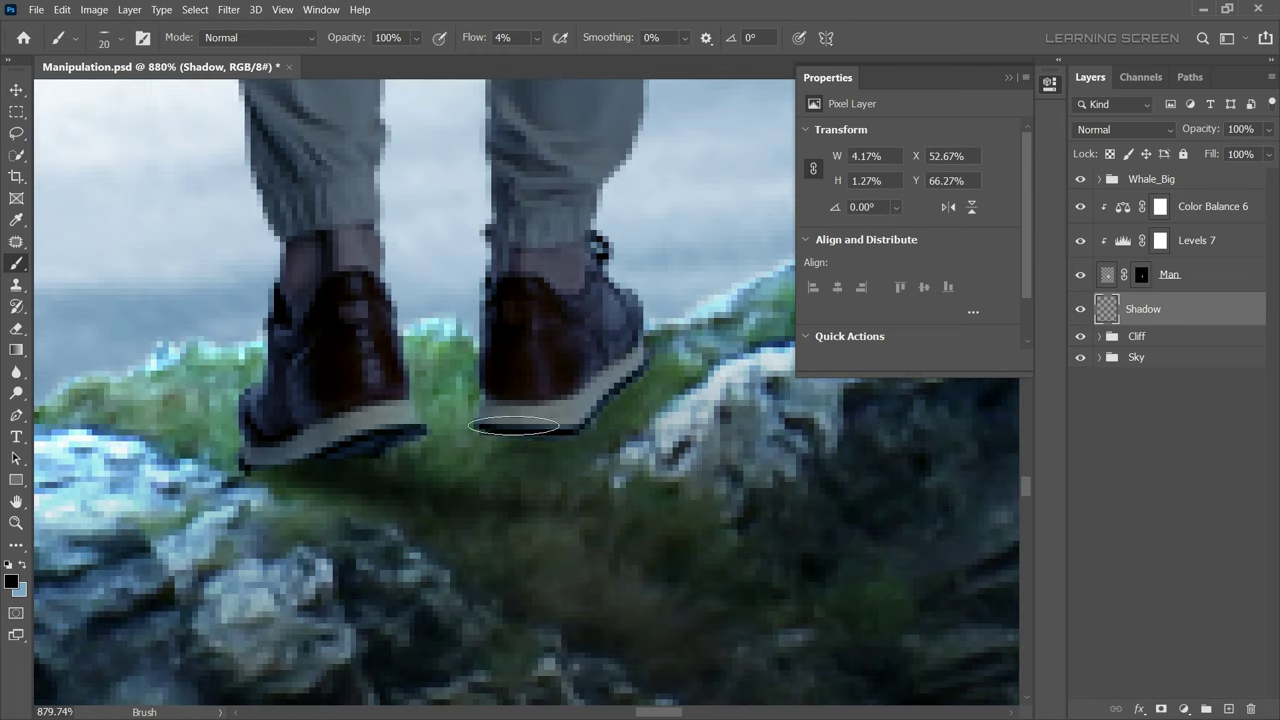
left_click_drag(364, 414, 569, 493)
key("ctrl+0")
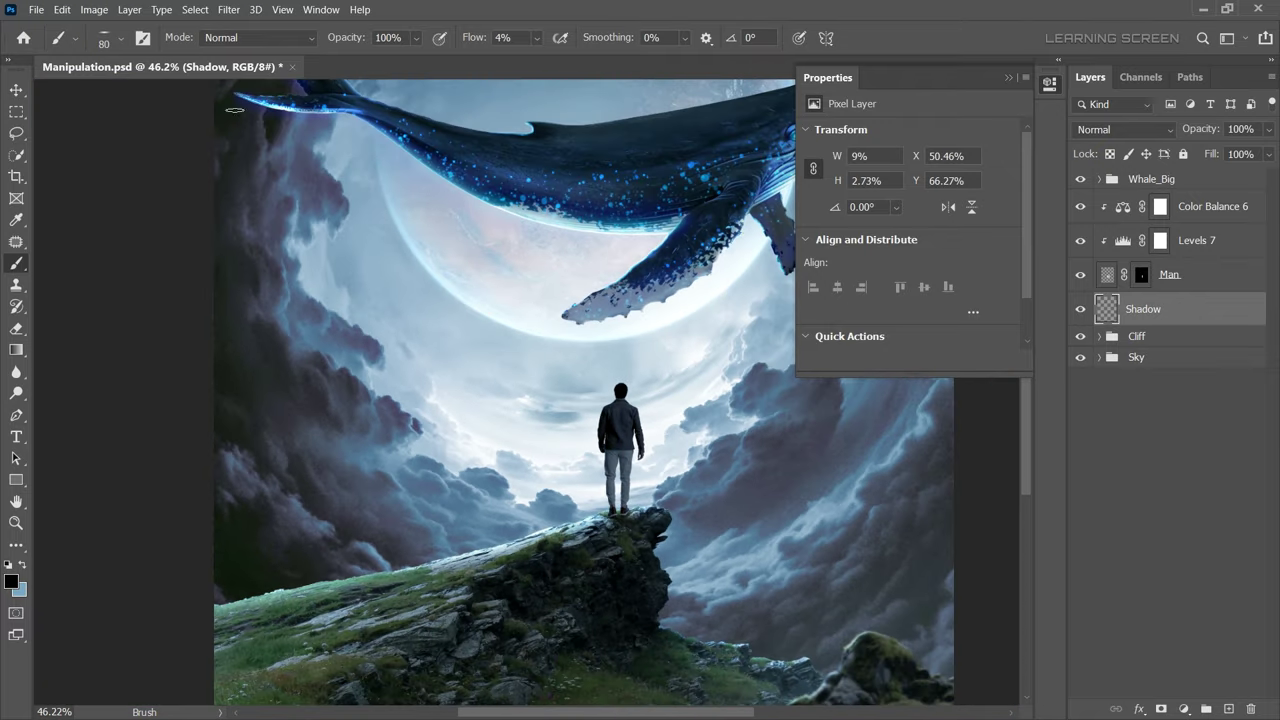
left_click(18, 91)
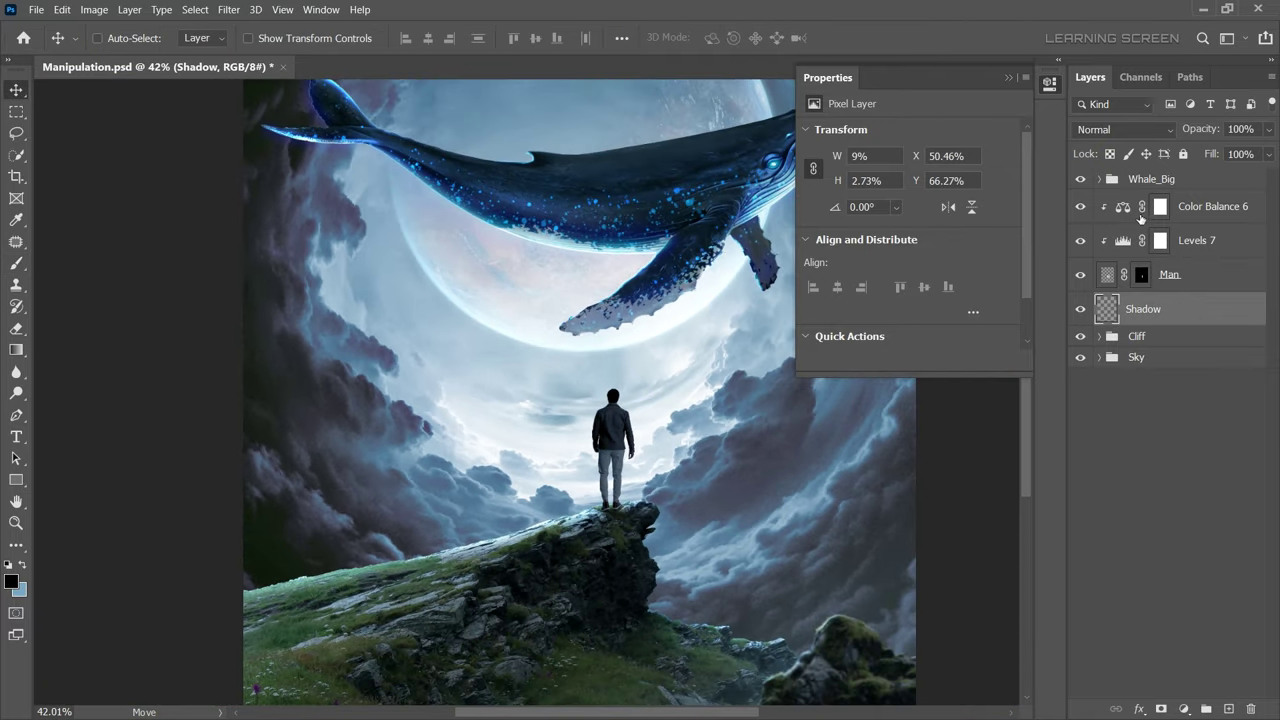
Reduce the man's Color Balance blue shift to +30
left_click(1124, 207)
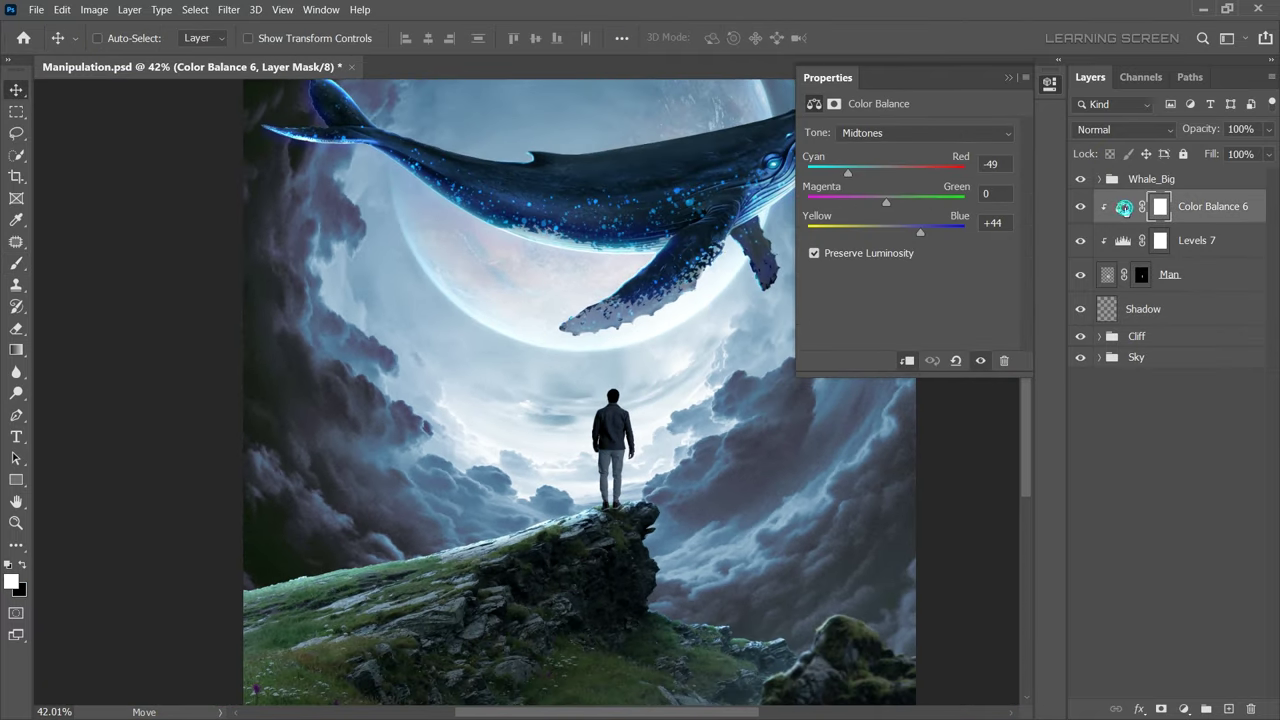
mouse_move(895, 233)
left_mouse_down()
mouse_move(945, 257)
mouse_move(929, 257)
left_mouse_up()
left_click(1122, 241)
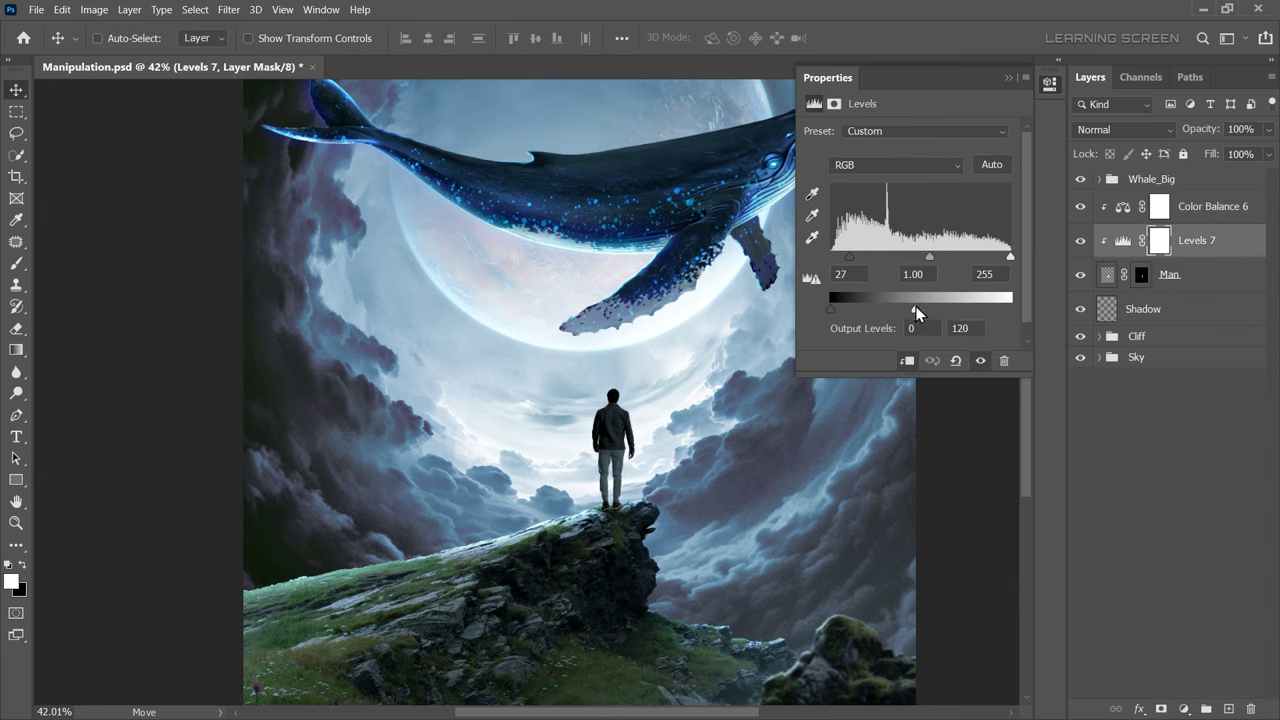
key("alt+bracketright")
Add a clipped colorized Hue/Saturation (Hue 201, Sat 69, Lightness +48) in Screen mode
left_click(1184, 709)
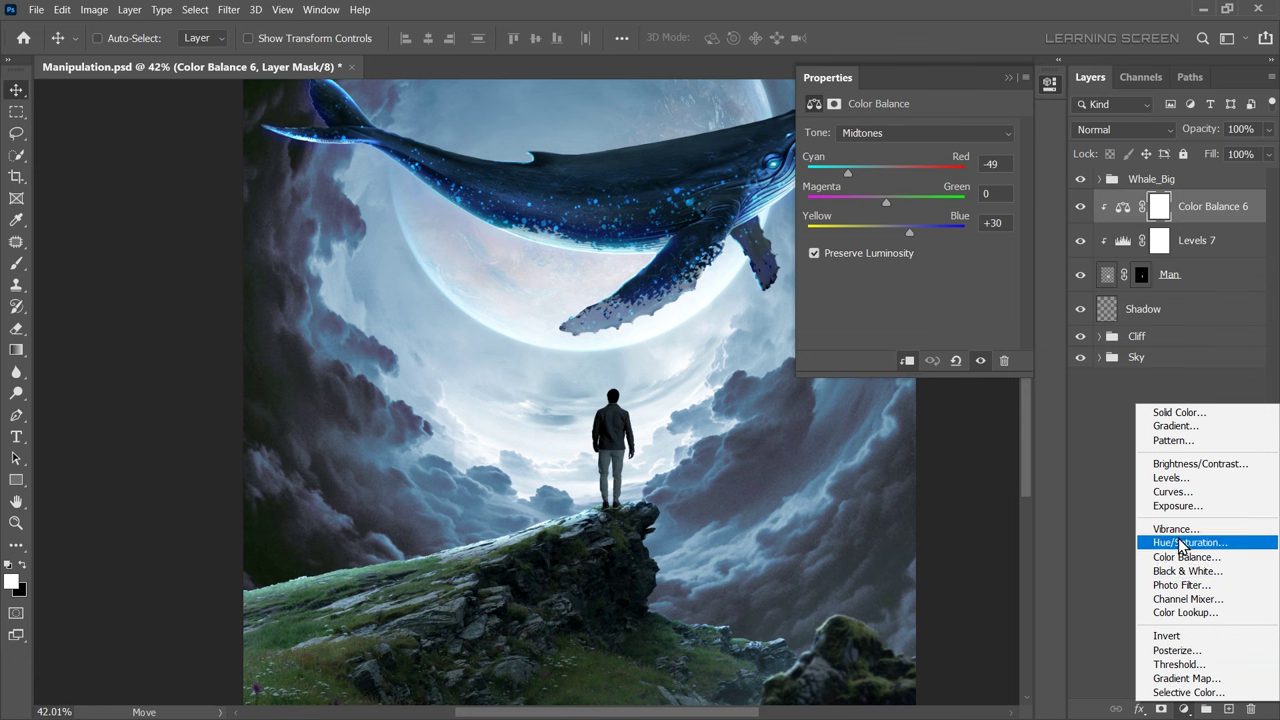
left_click(1171, 540)
left_click(907, 361)
left_click(892, 297)
left_click_drag(858, 233, 952, 238)
left_click(918, 196)
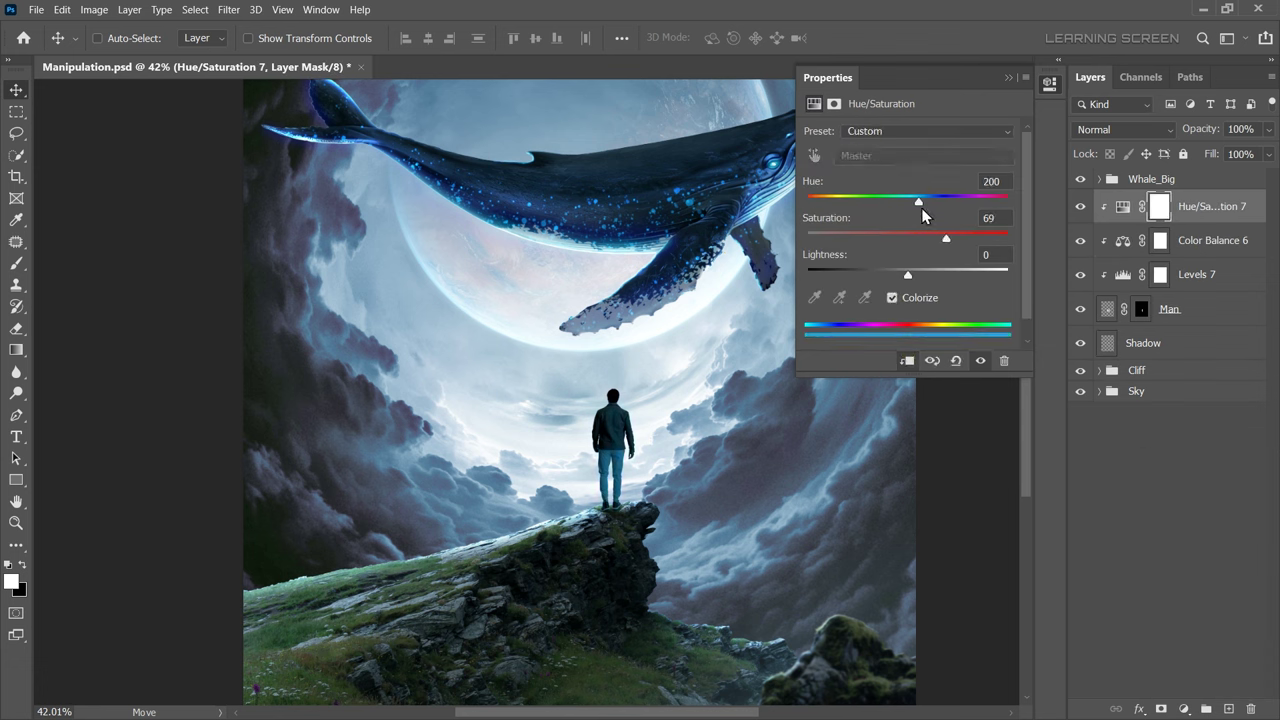
left_click_drag(907, 274, 955, 274)
left_click(1124, 129)
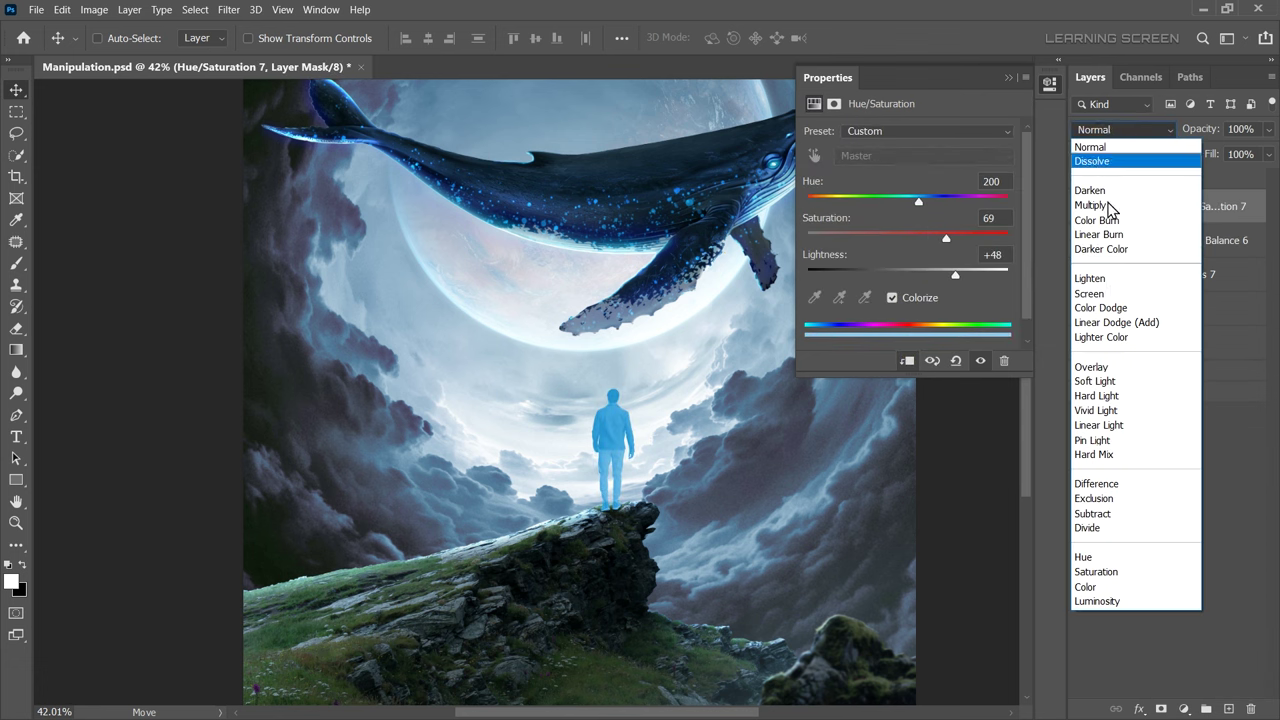
left_click(1110, 322)
Invert the Hue/Saturation mask and paint a 72% flow rim light down the leg
left_click(1160, 206)
key("ctrl+i")
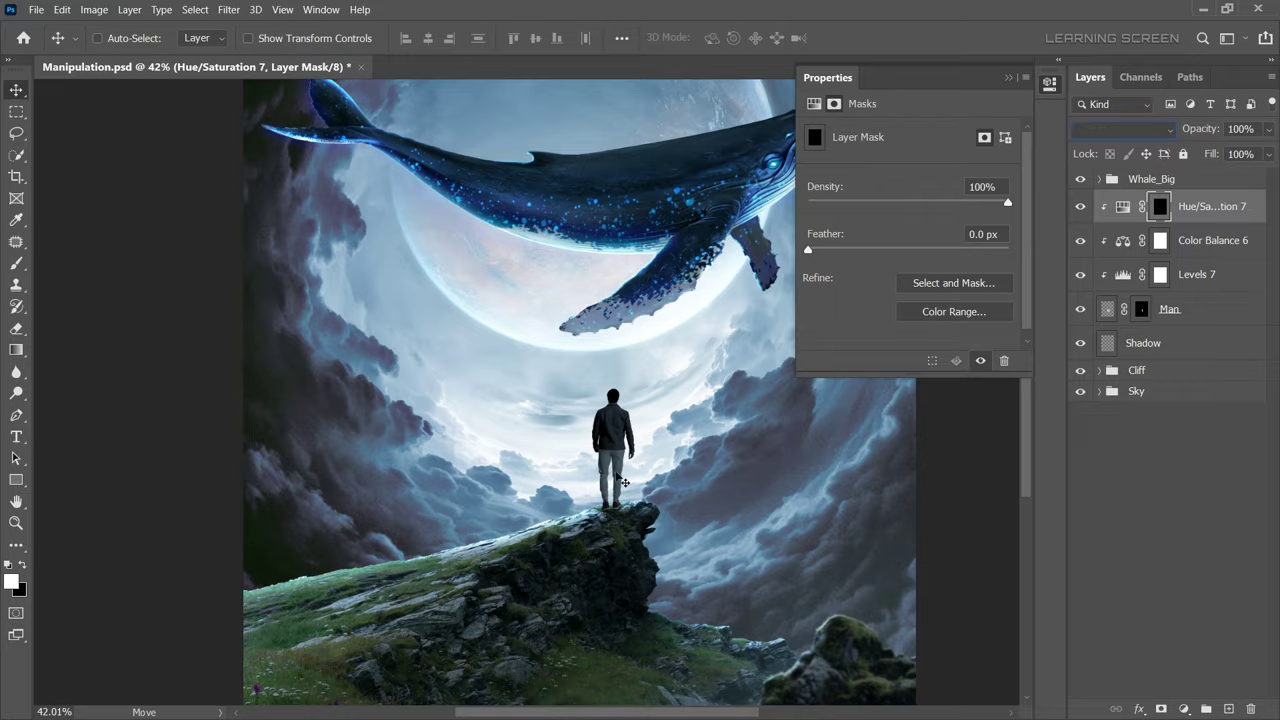
scroll(624, 483, "up", 10)
key("b")
right_click(488, 432)
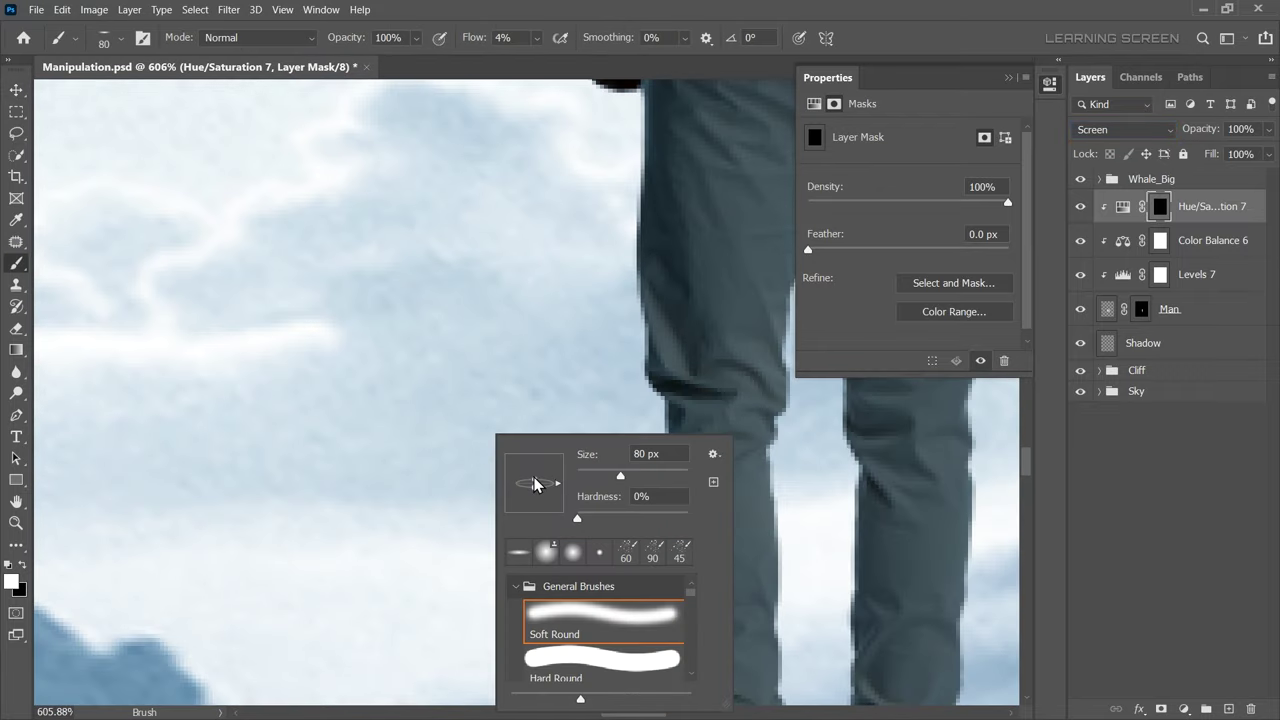
left_click(536, 37)
left_click_drag(534, 66, 572, 62)
key("ctrl+z")
right_click(654, 437)
left_click(536, 37)
left_click_drag(660, 412, 664, 540)
scroll(630, 492, "down", 3)
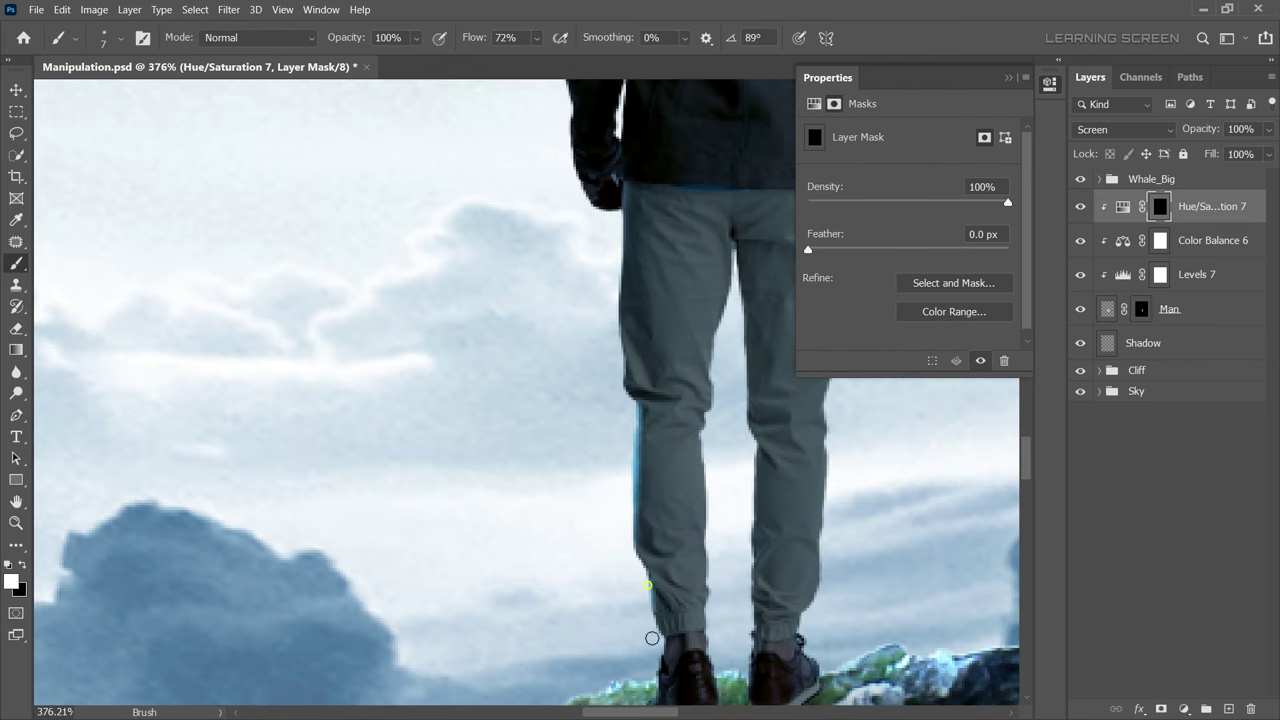
mouse_move(667, 661)
left_mouse_down()
mouse_move(592, 347)
mouse_move(519, 469)
left_mouse_up()
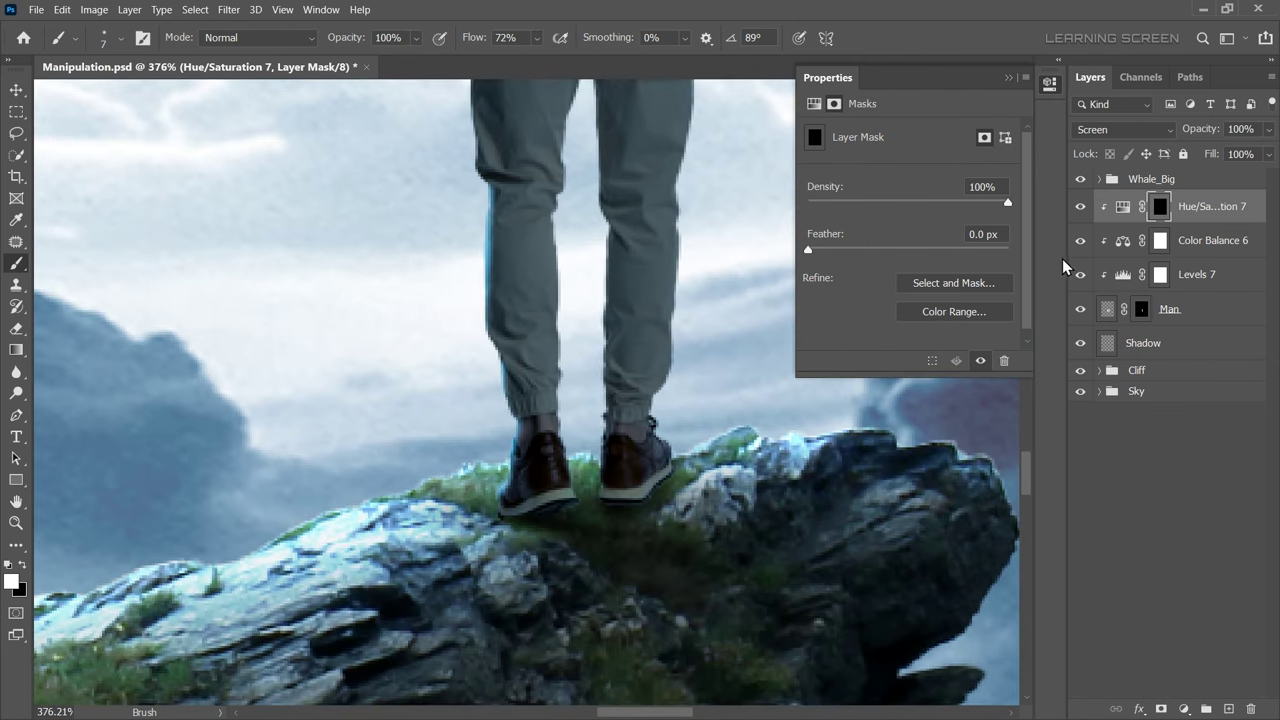
Paint white on the mask along the man's arm edges and jacket's left edge
left_click(1123, 206)
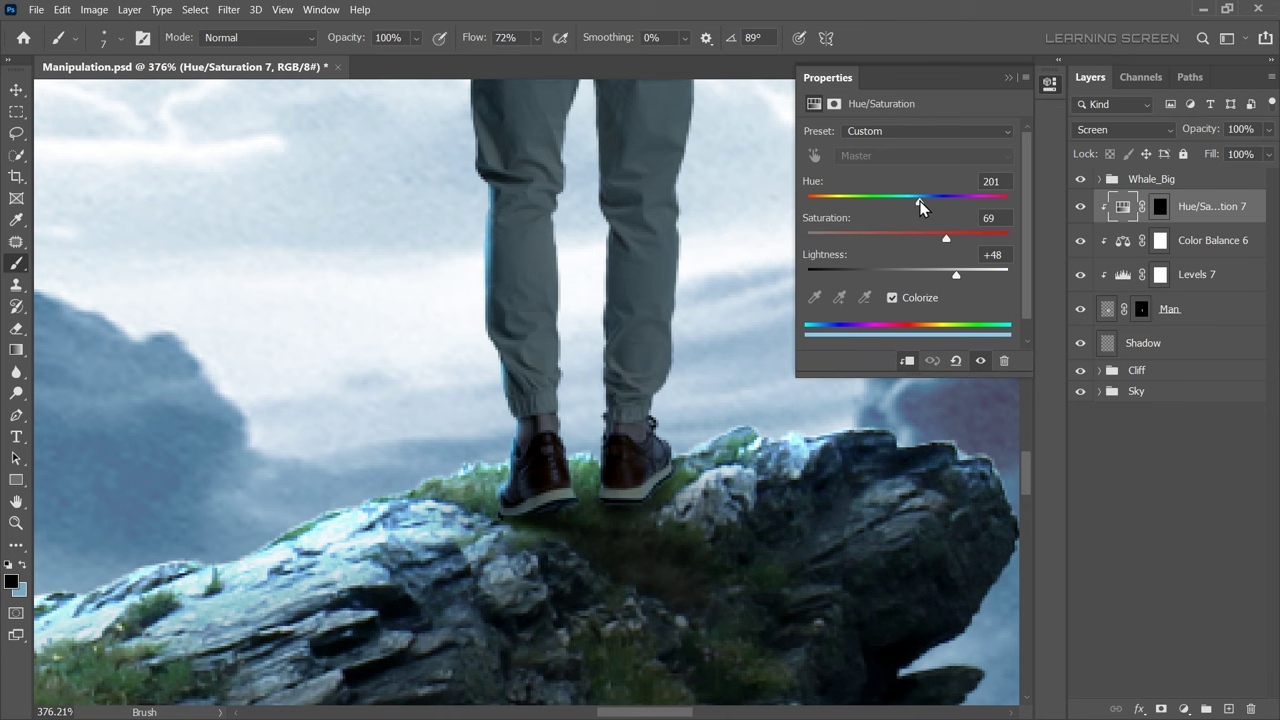
scroll(680, 443, "up", 5)
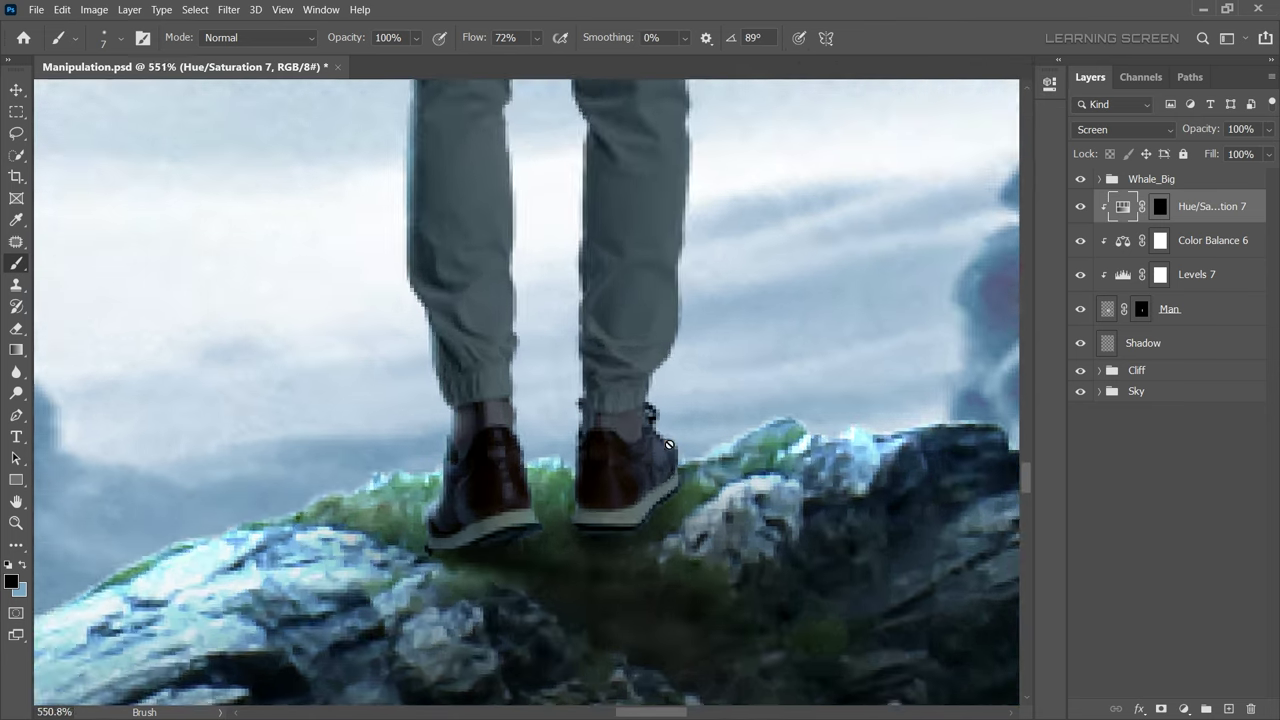
key("ctrl+backslash")
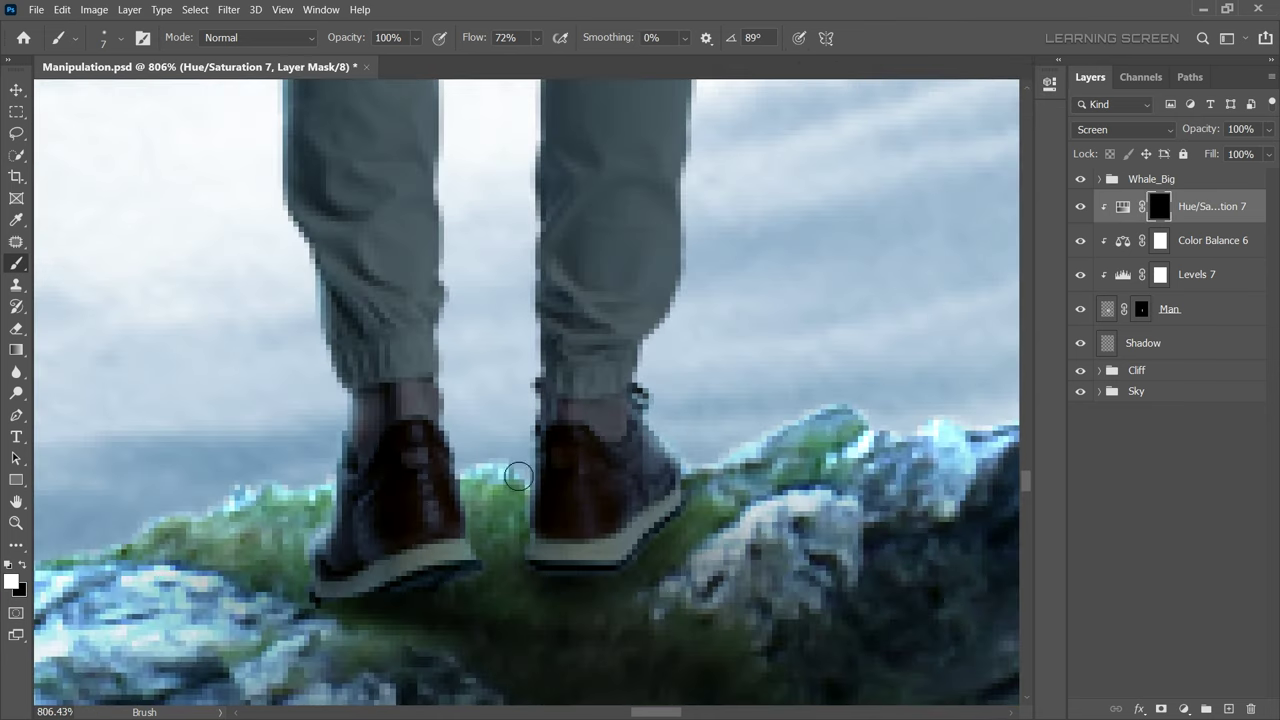
scroll(454, 391, "down", 3)
scroll(520, 330, "down", 2)
scroll(607, 266, "up", 1)
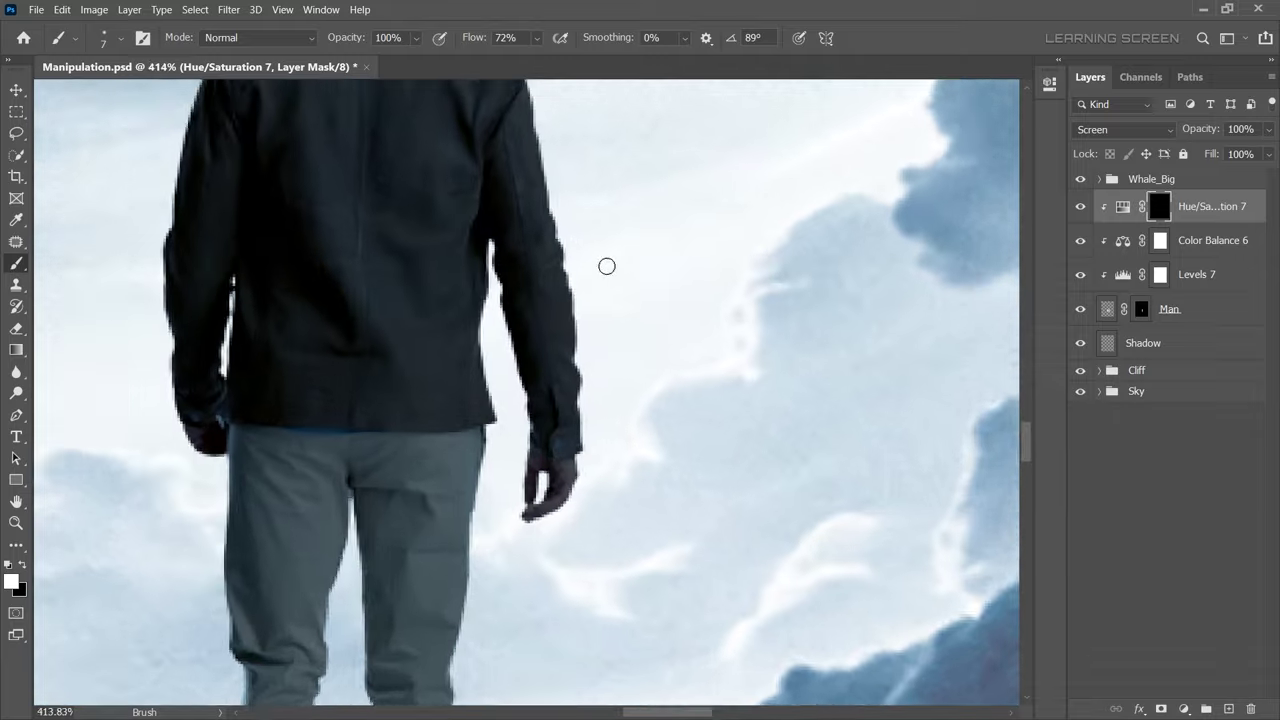
mouse_move(540, 110)
left_mouse_down()
mouse_move(515, 480)
mouse_move(490, 280)
left_mouse_up()
scroll(432, 127, "up", 1)
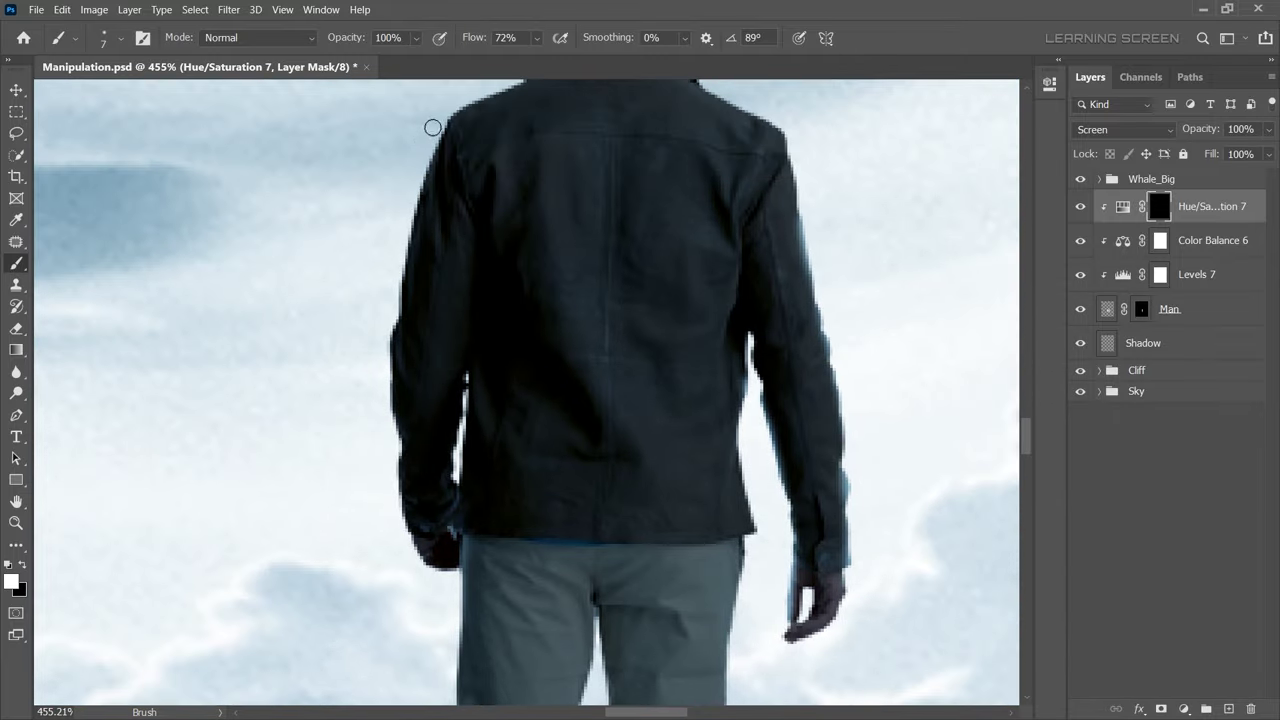
left_click_drag(432, 127, 386, 357)
With a larger brush, paint more glow along the jacket outline and hair
scroll(386, 357, "down", 3)
scroll(491, 400, "up", 4)
key("bracketright")
key("bracketright")
key("bracketright")
left_click_drag(491, 400, 380, 490)
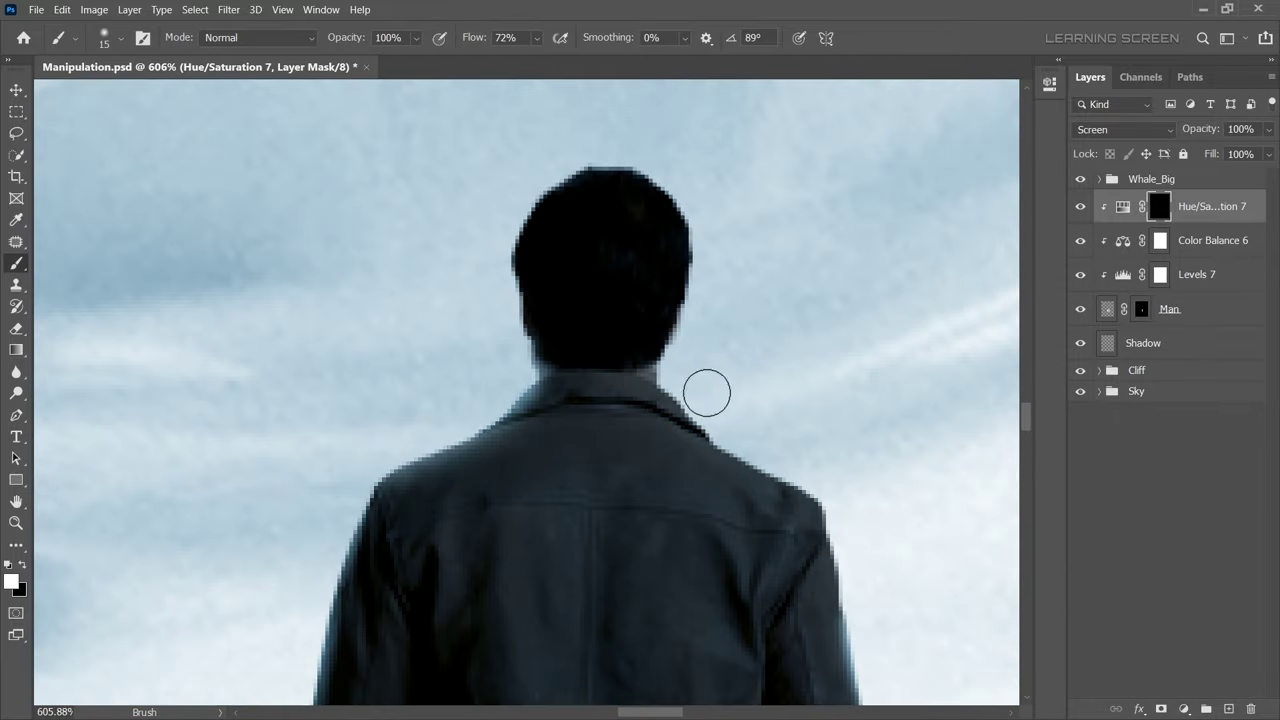
key("bracketright")
key("bracketright")
mouse_move(729, 409)
left_mouse_down()
mouse_move(480, 274)
mouse_move(737, 309)
mouse_move(690, 200)
left_mouse_up()
key("bracketright")
key("bracketright")
key("bracketright")
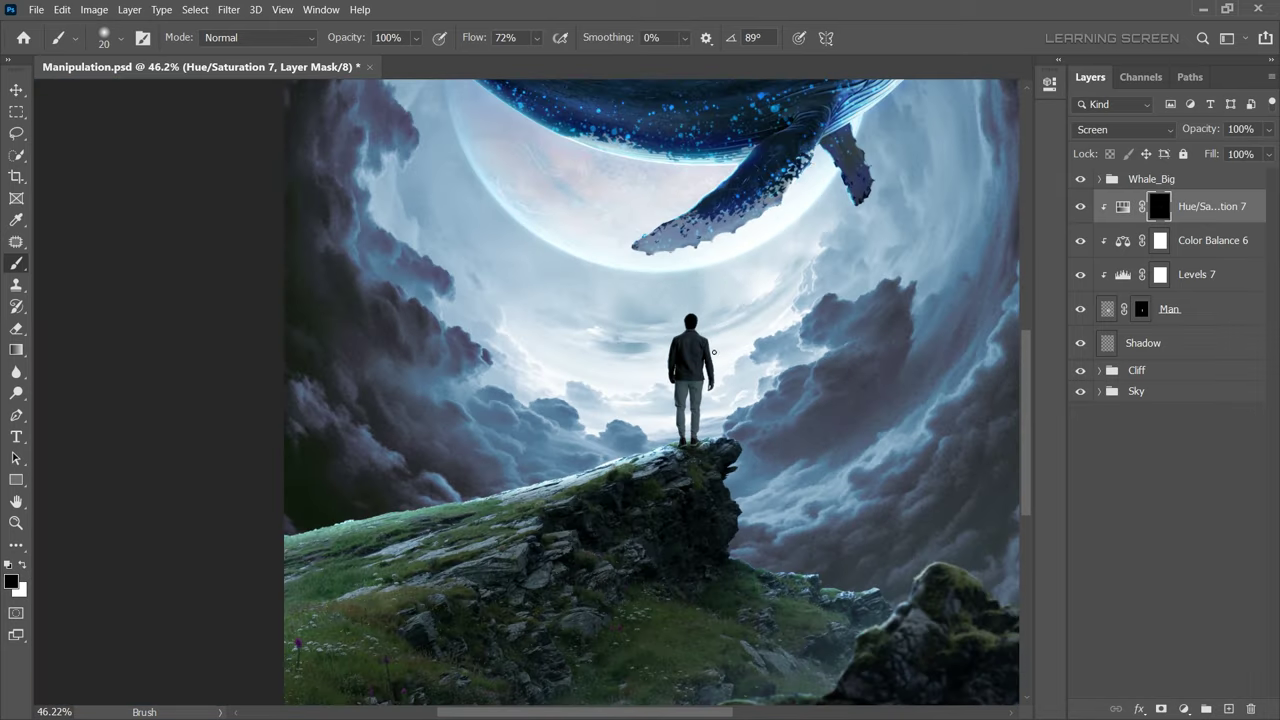
scroll(723, 445, "down", 3)
Group the man's layers into a Man group and move the Shadow layer inside
left_click(16, 92)
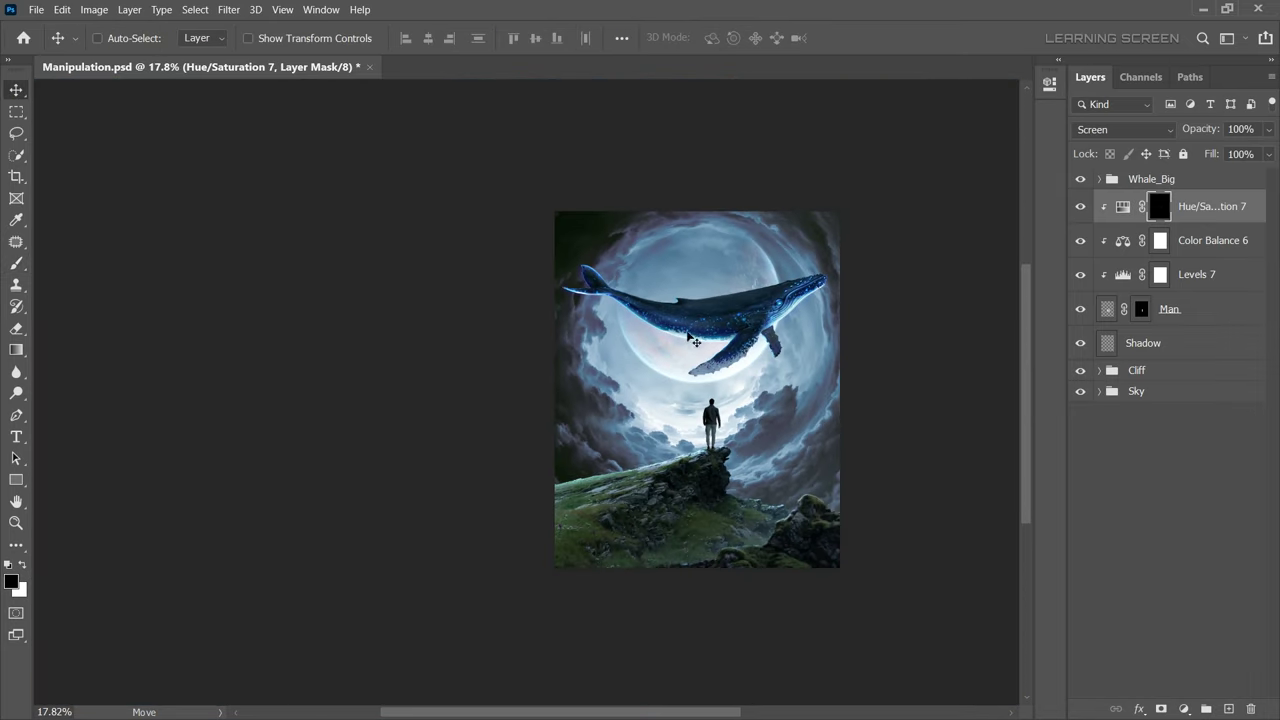
left_click(1218, 309, "shift")
right_click(1220, 309)
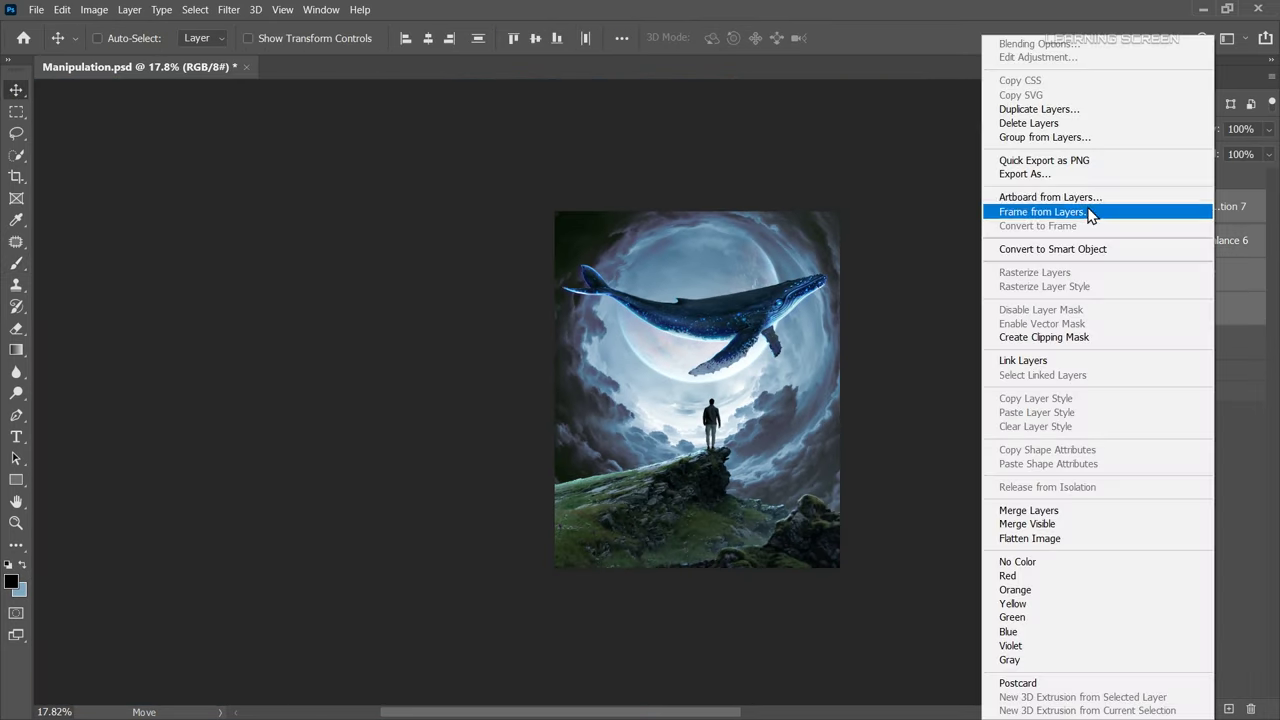
left_click(1060, 135)
type("n")
key("Return")
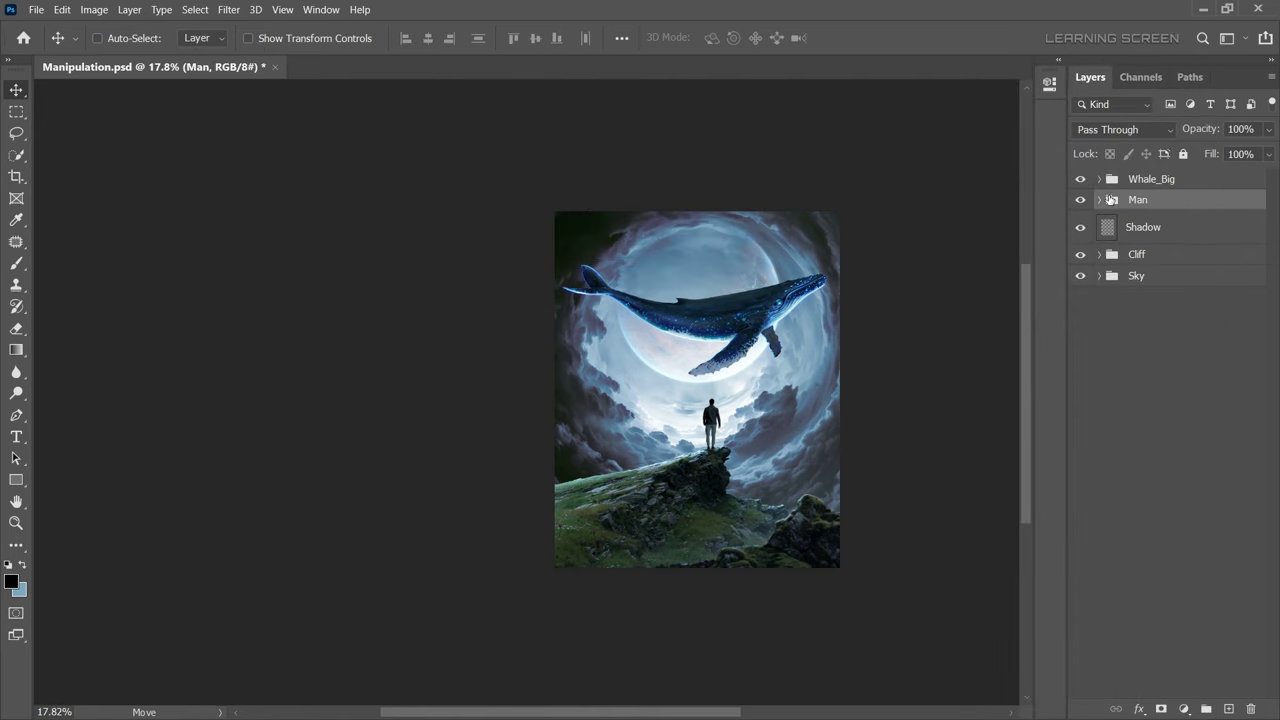
left_click(1099, 200)
left_click_drag(1140, 363, 1130, 202)
left_click(1100, 203)
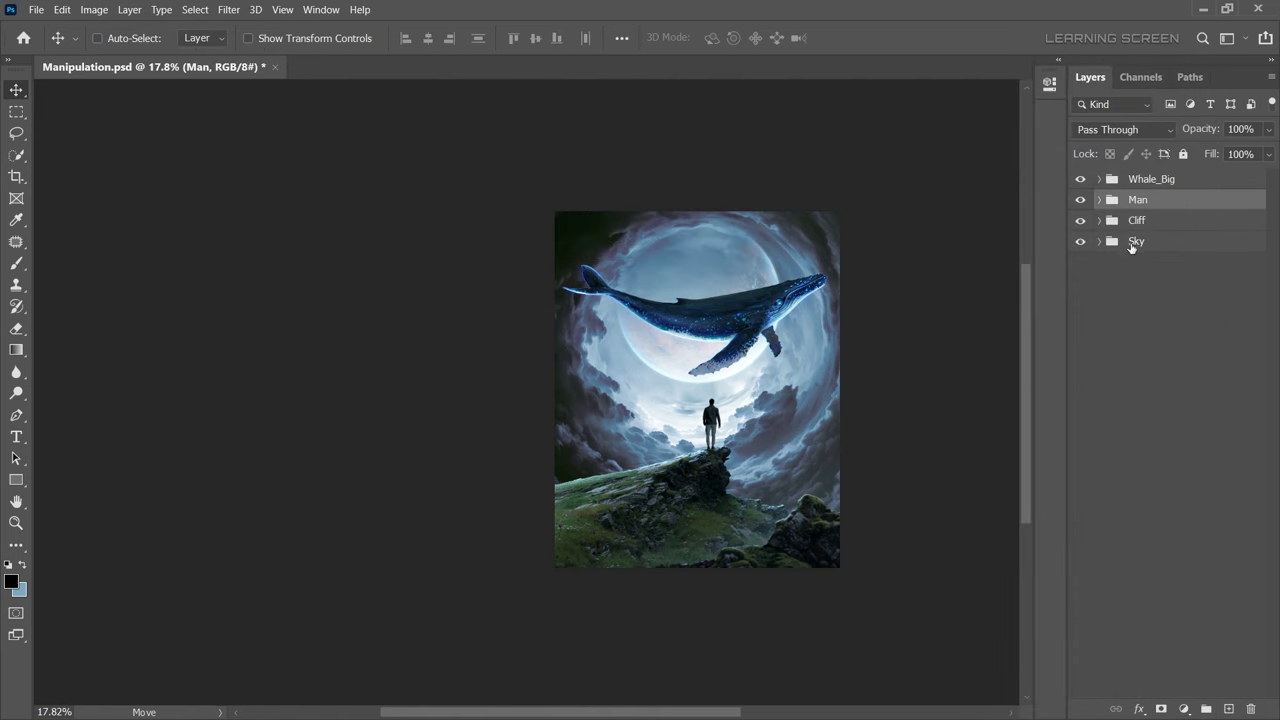
Add a Channel Mixer above Sky's Color Balance 1, raising blue output blue to +115
left_click(1132, 243)
left_click(1099, 241)
left_click(1199, 340)
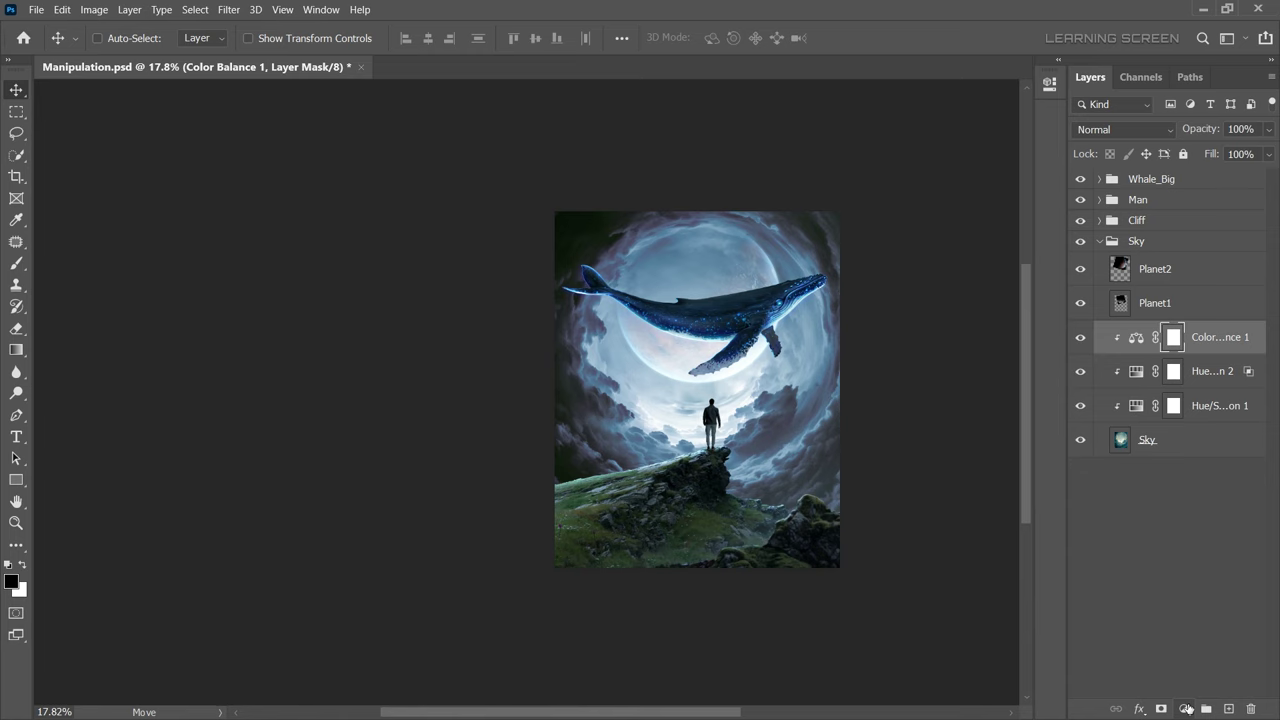
left_click(1186, 708)
left_click(1195, 598)
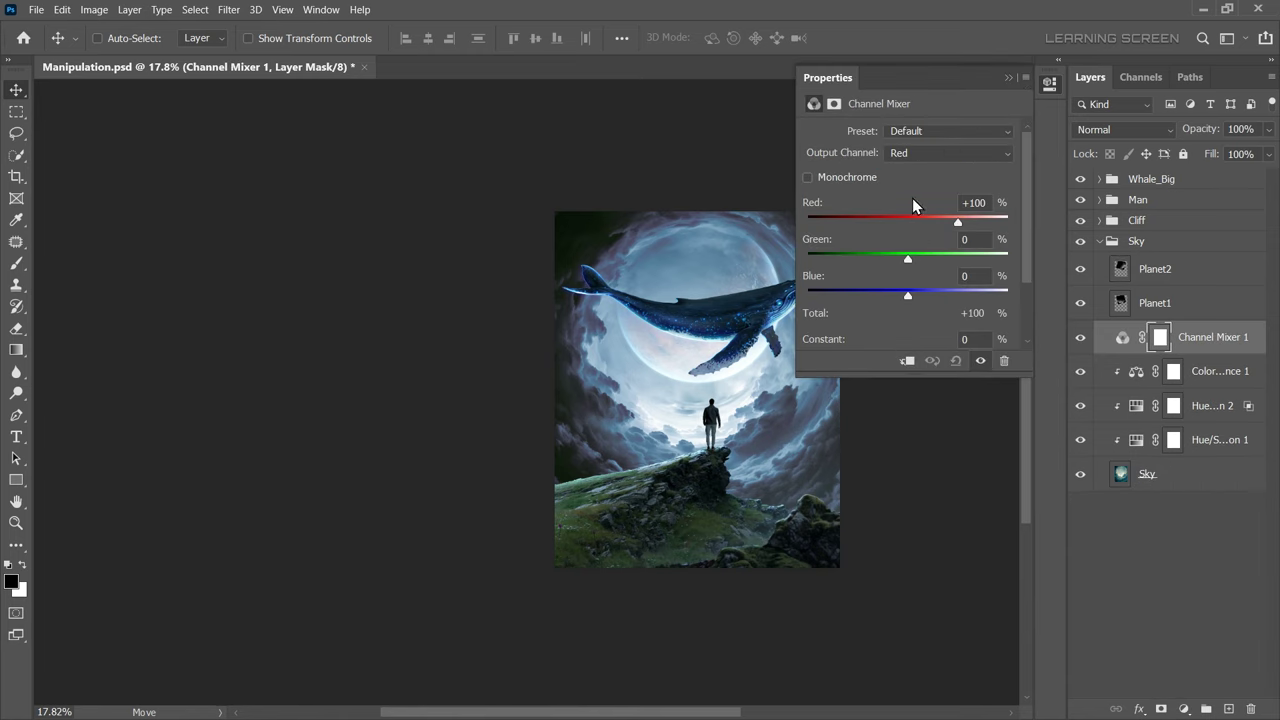
left_click(948, 152)
left_click(920, 205)
left_click_drag(908, 295, 966, 295)
Boost green and red outputs, set red output blue to -23, and clip the mixer
left_click(924, 158)
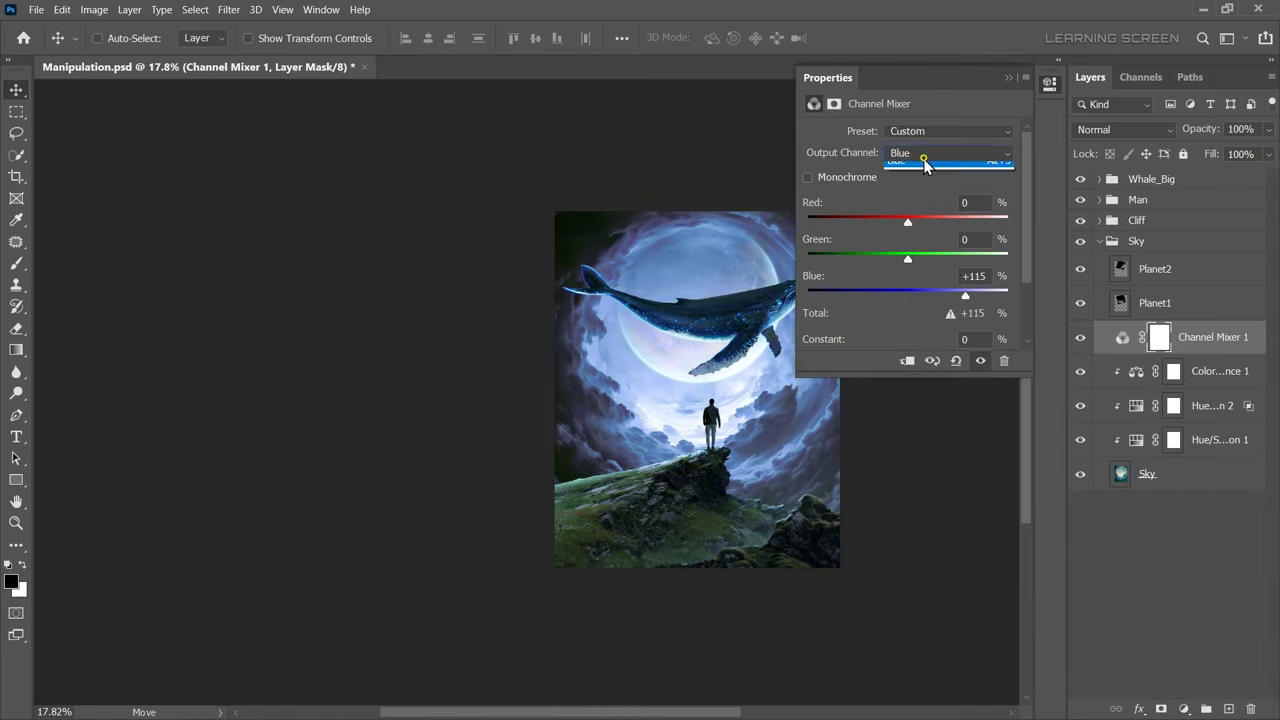
left_click_drag(957, 262, 961, 263)
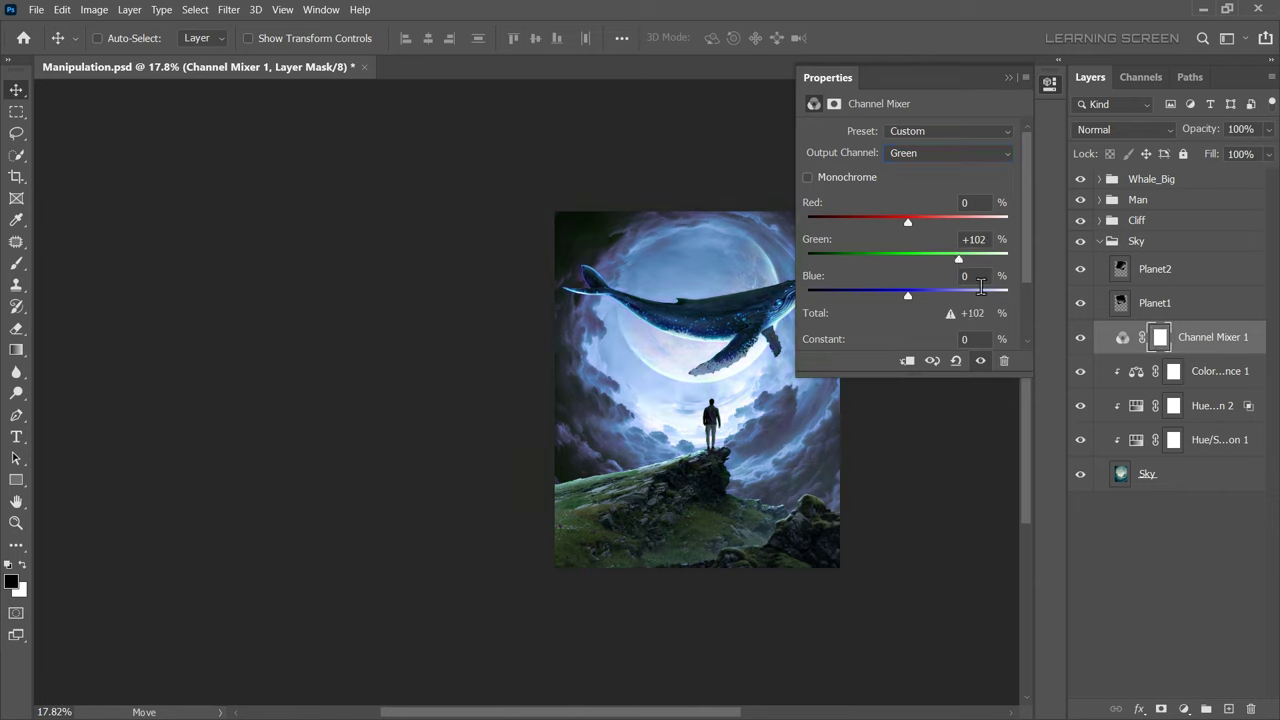
left_click(920, 153)
left_click(914, 172)
mouse_move(954, 220)
left_mouse_down()
mouse_move(943, 221)
mouse_move(965, 225)
left_mouse_up()
left_click_drag(907, 294, 896, 294)
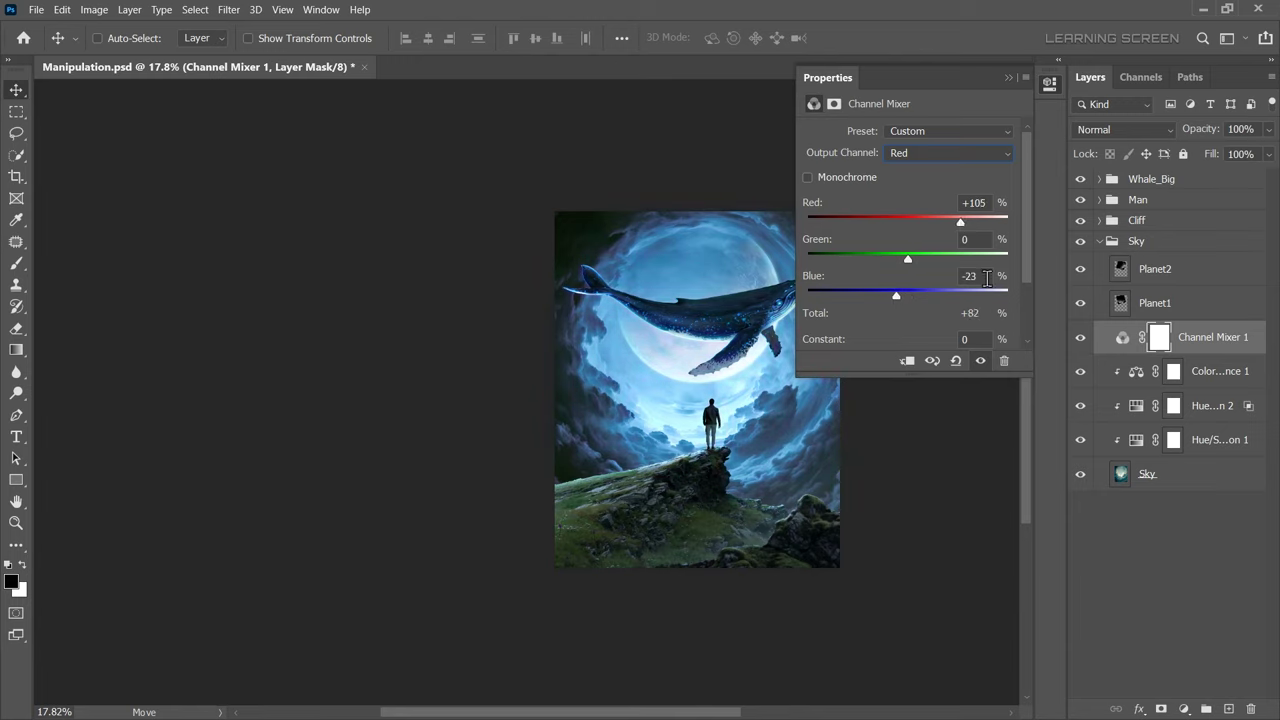
left_click(907, 361)
Add a Vibrance adjustment boosting the sky and lower the Channel Mixer's opacity
left_click(1184, 708)
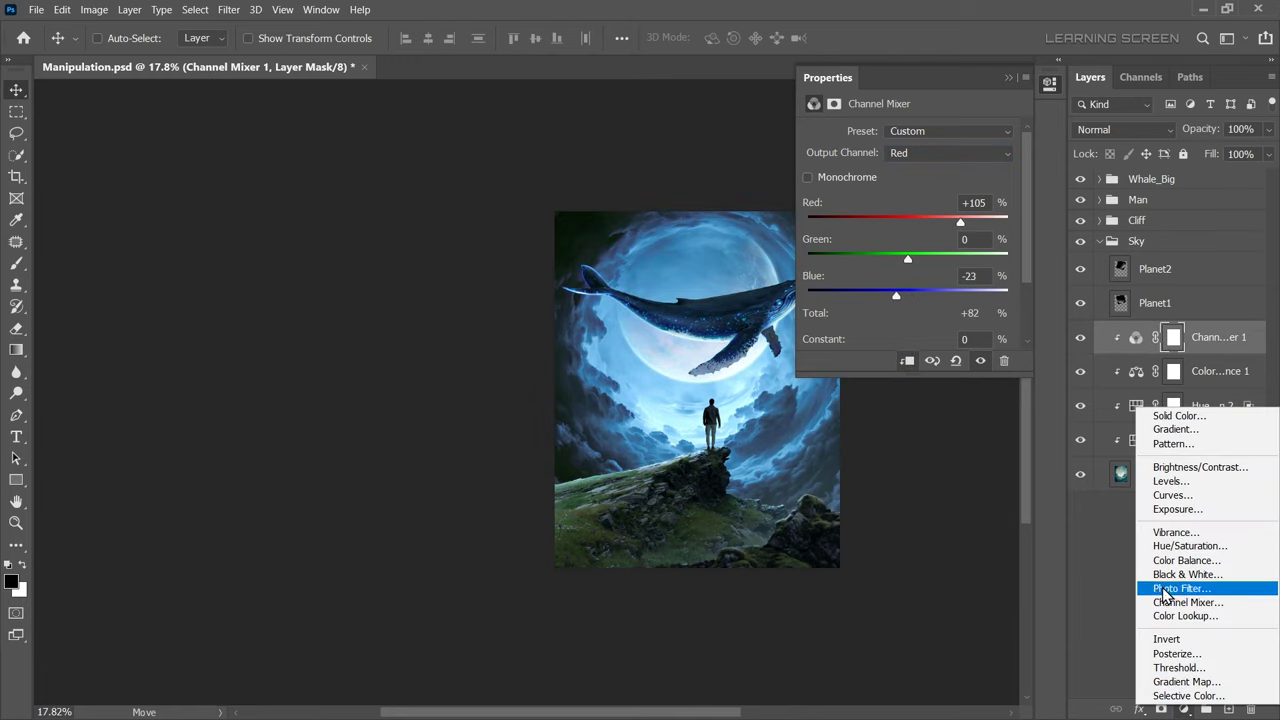
left_click(1171, 528)
left_click_drag(907, 151, 970, 151)
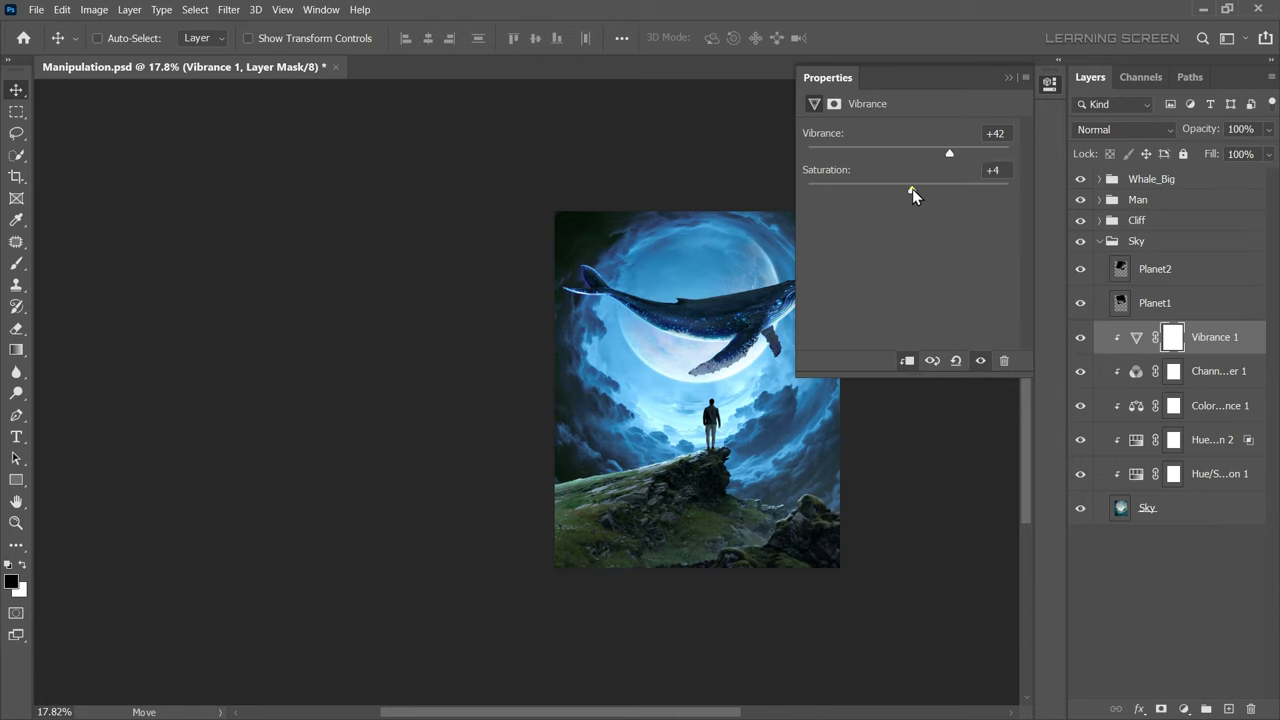
left_click_drag(912, 195, 937, 152)
left_click(1079, 365)
left_click(1133, 372)
left_click(1268, 129)
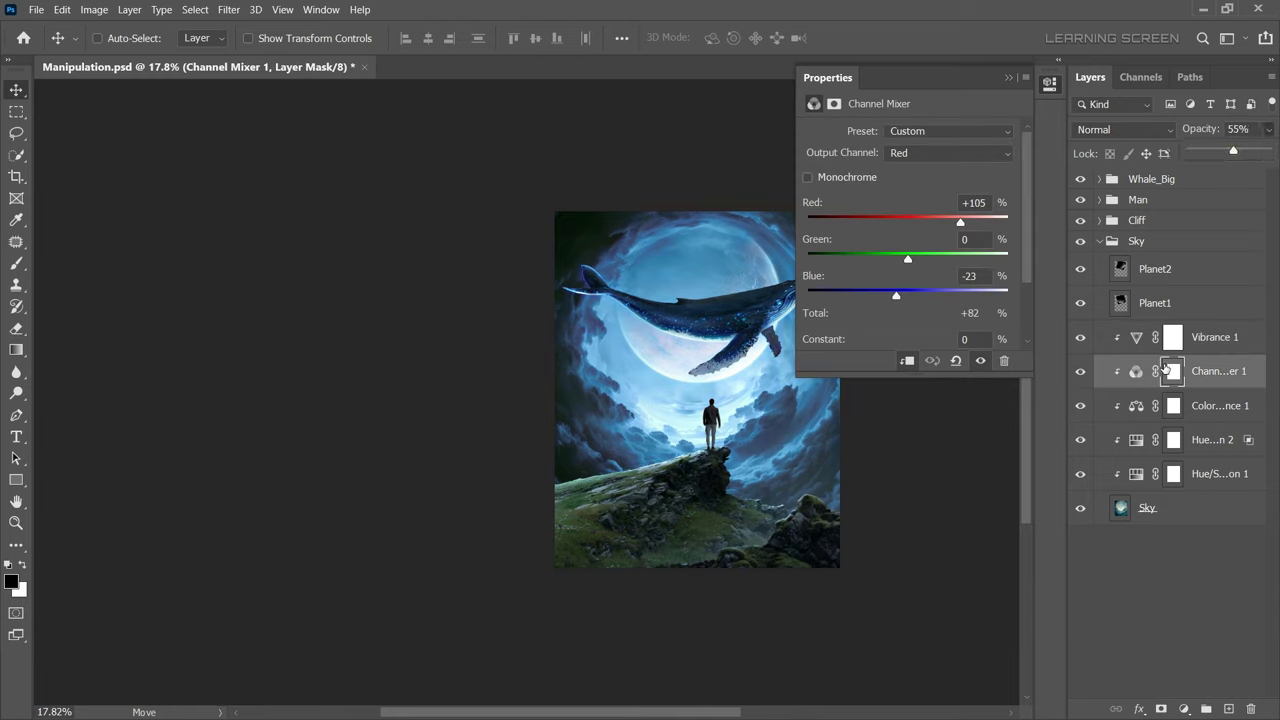
left_click(1201, 346)
Add a Curves adjustment to the sky with adjusted red and blue curves
left_click(1184, 709)
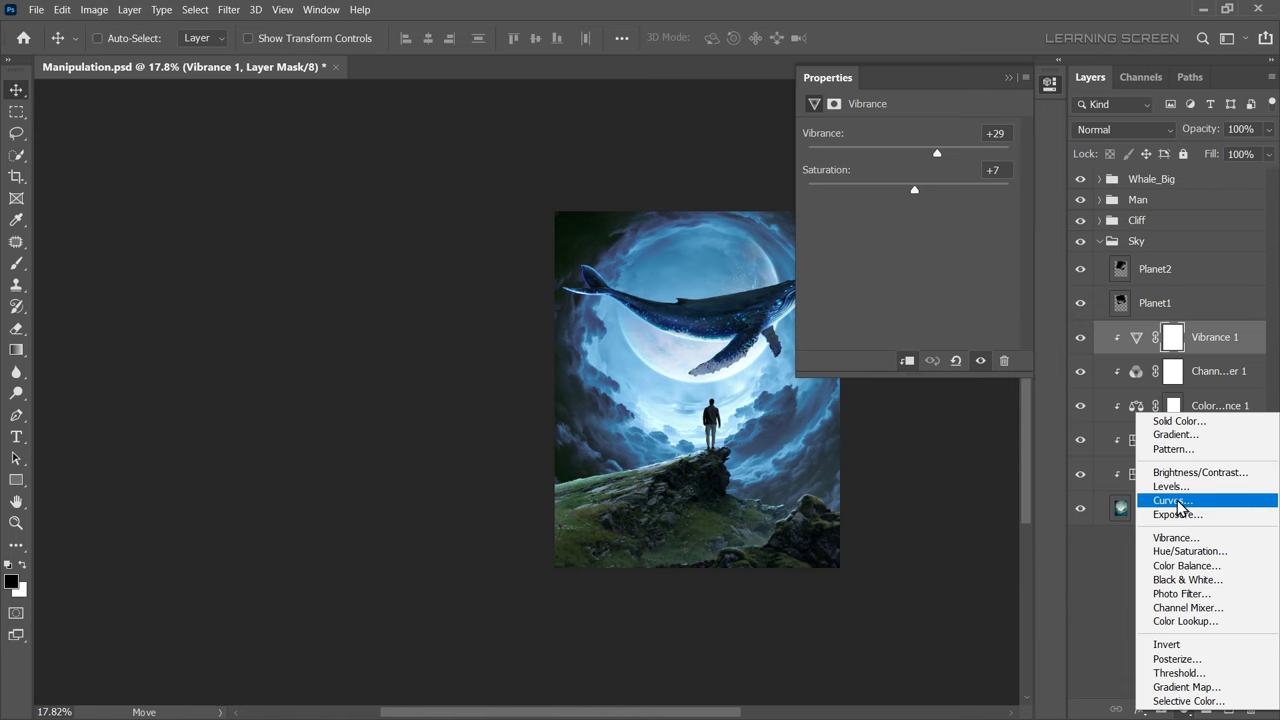
left_click(1165, 496)
left_click(900, 155)
left_click(866, 176)
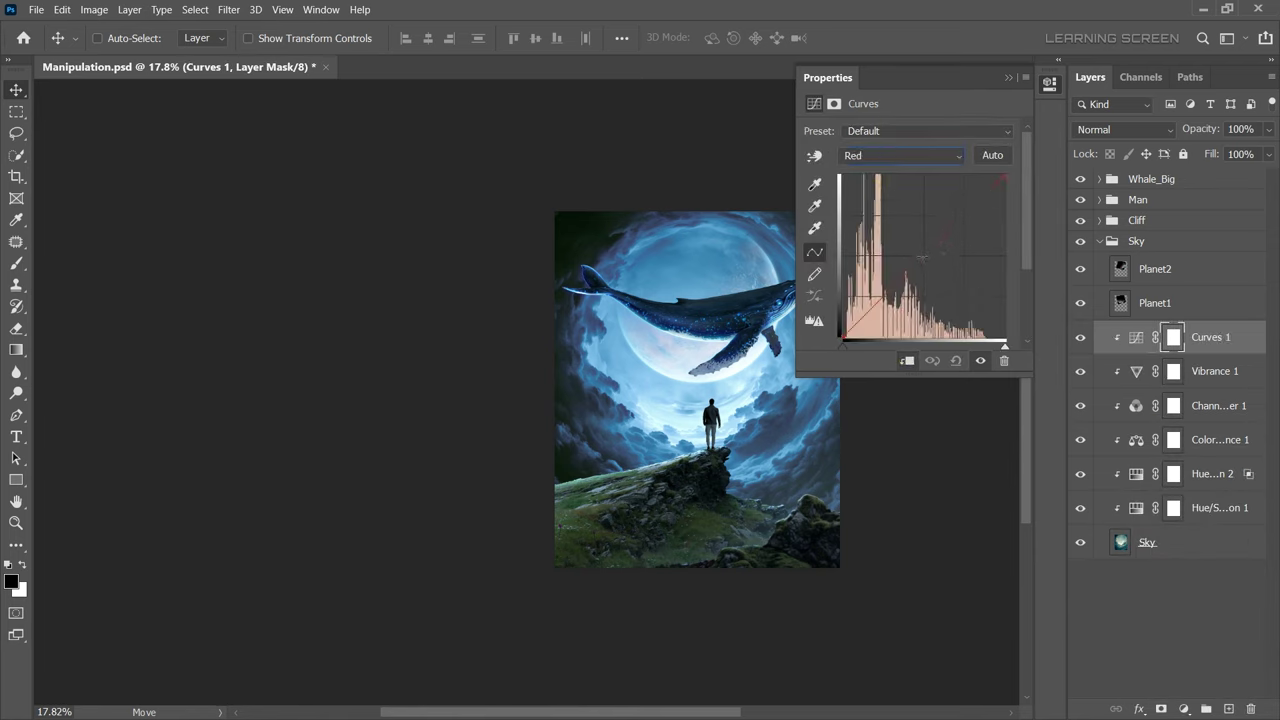
left_click(924, 256)
left_click(905, 158)
left_click(870, 214)
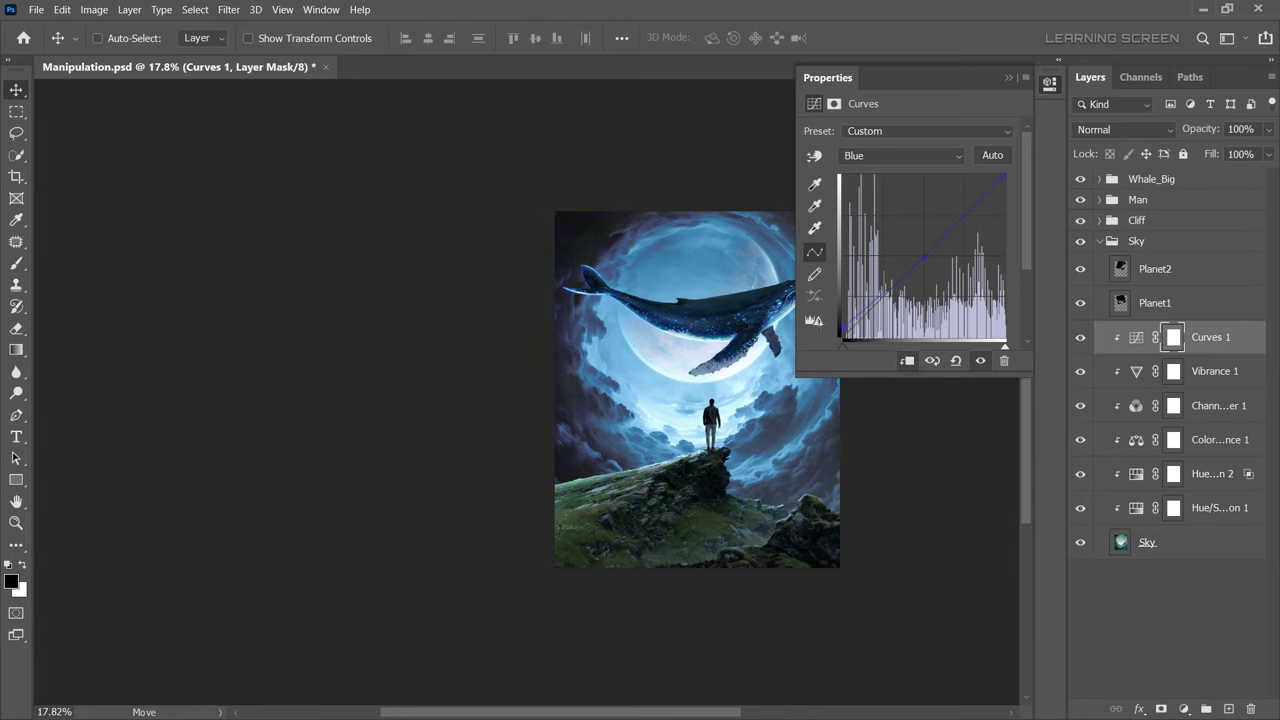
scroll(687, 379, "down", 3)
scroll(687, 379, "up", 1)
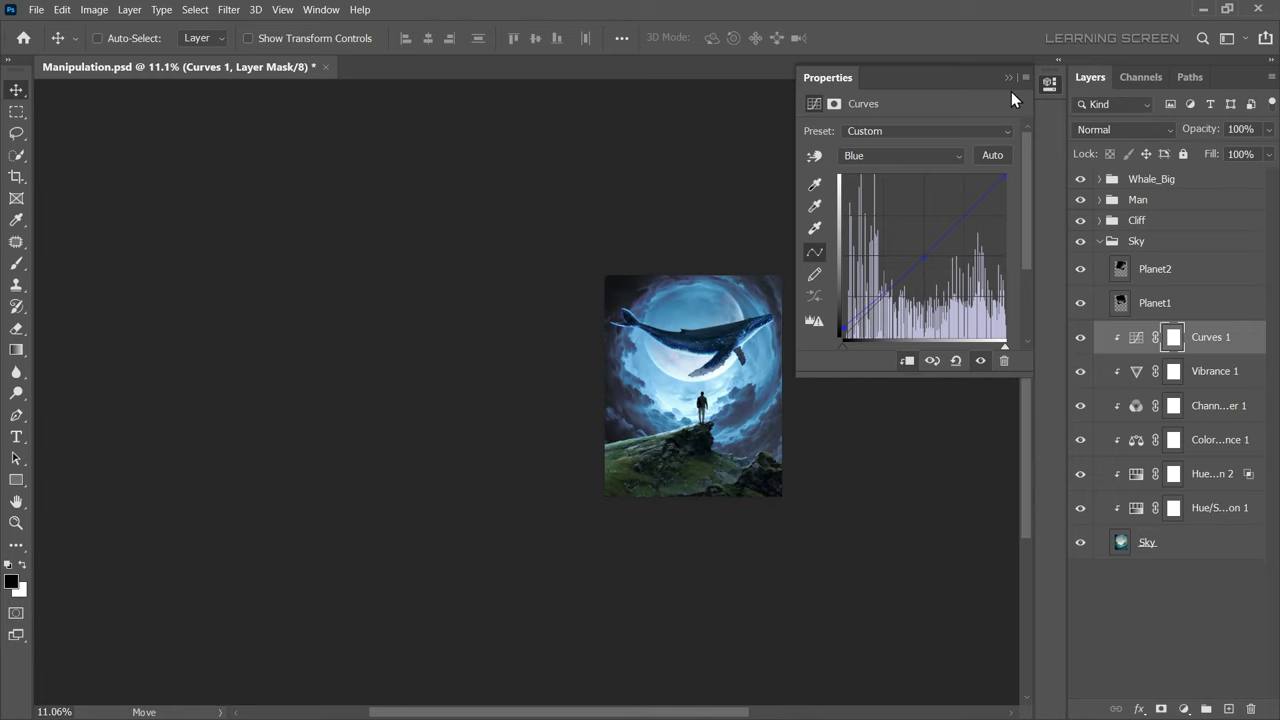
left_click(1008, 77)
scroll(739, 276, "up", 2)
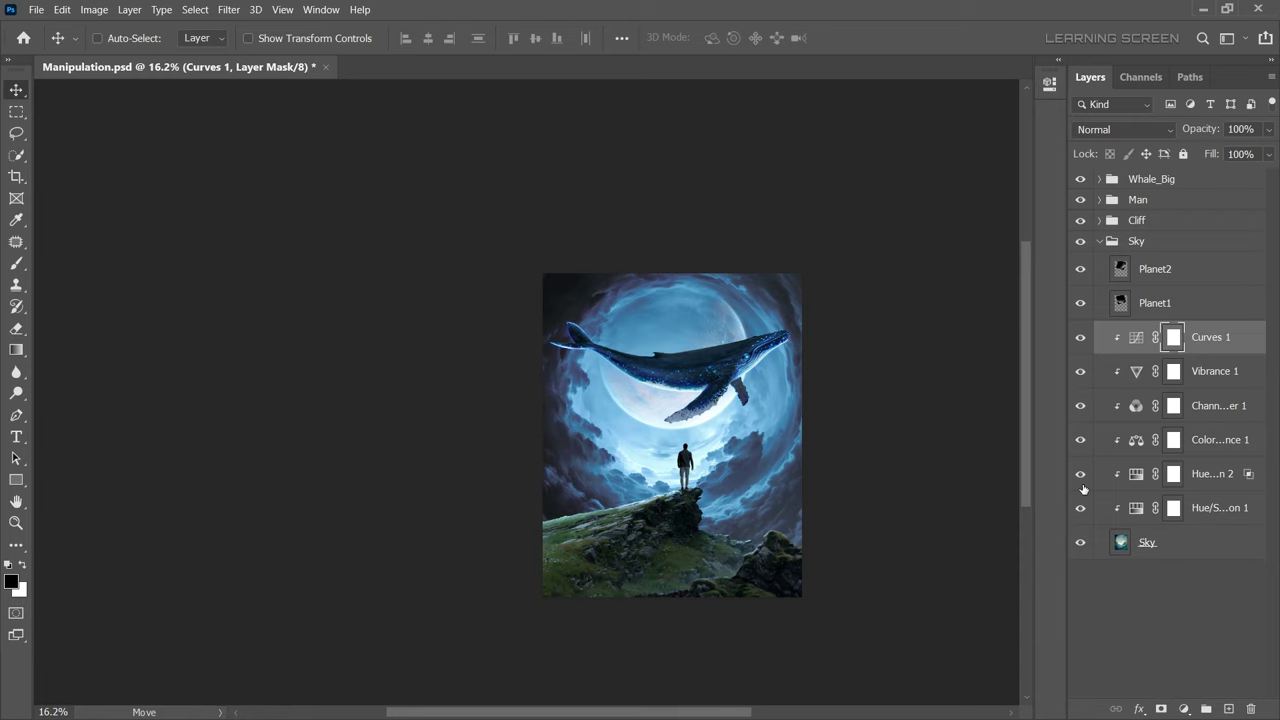
left_click(1102, 242)
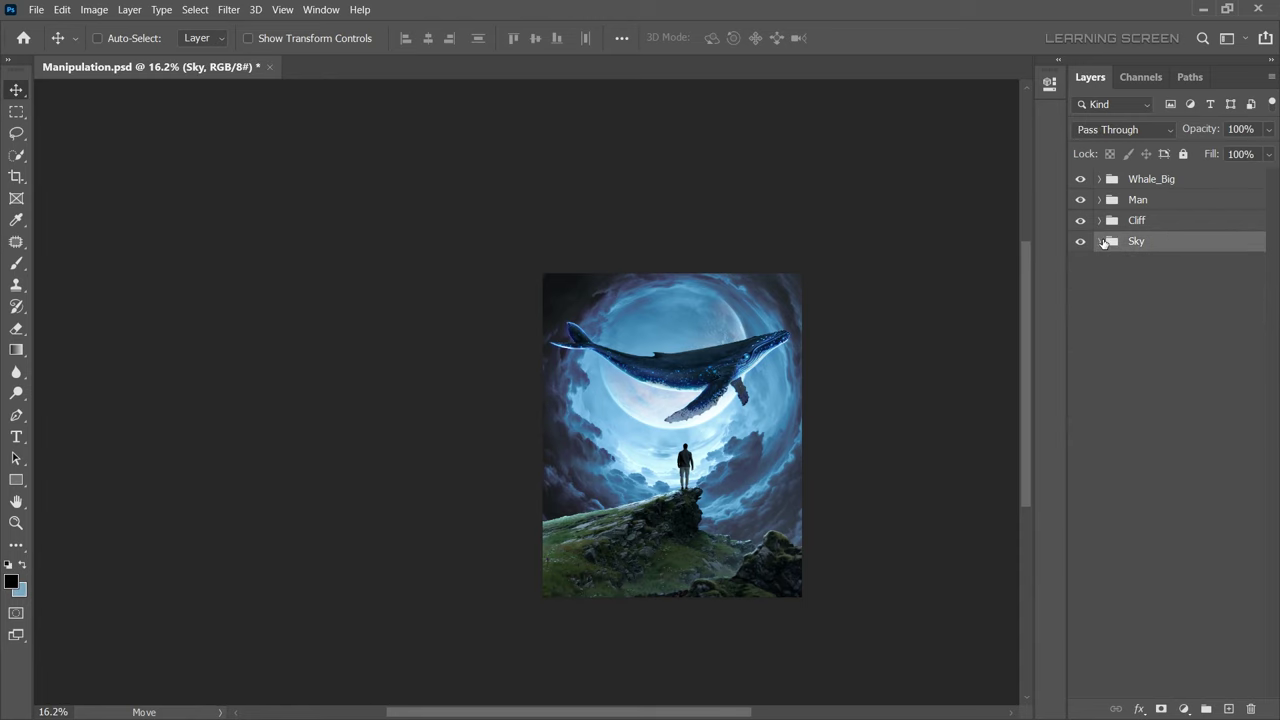
left_click(1167, 186)
Duplicate the Whale_Big group and name the copy Whale_Small
right_click(1167, 186)
left_click(1060, 140)
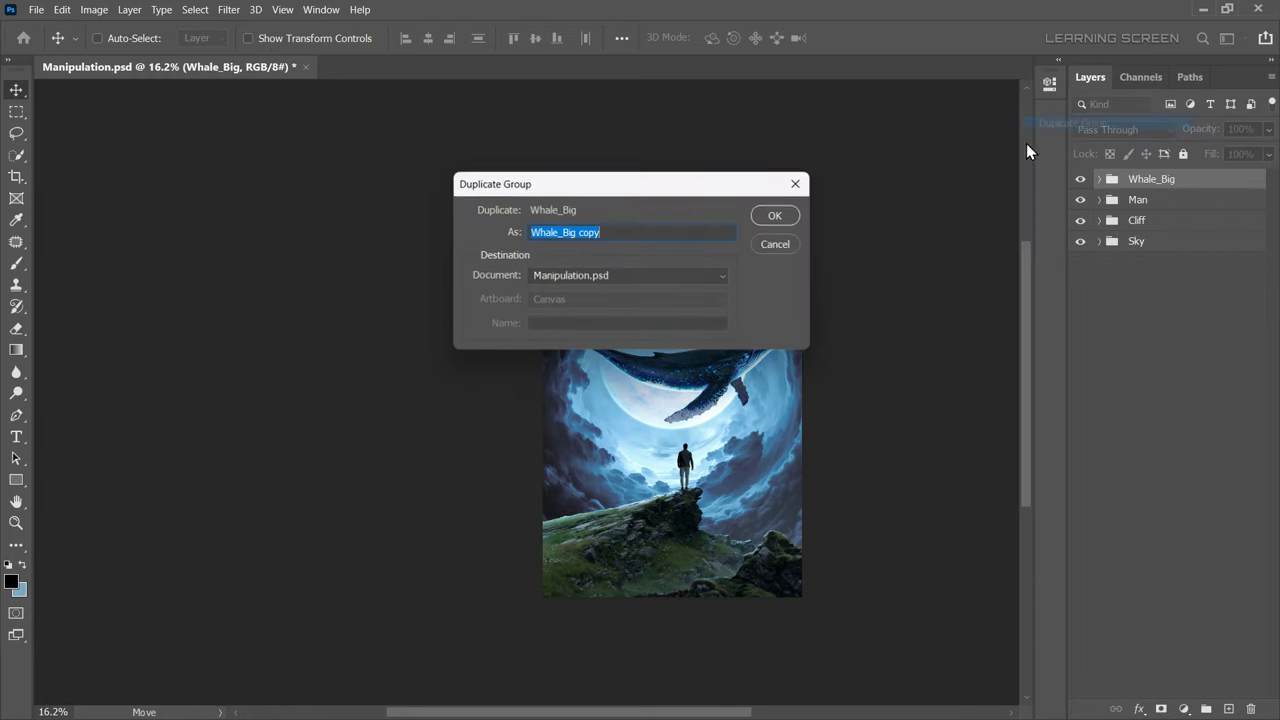
left_click_drag(558, 232, 659, 231)
type("Fa")
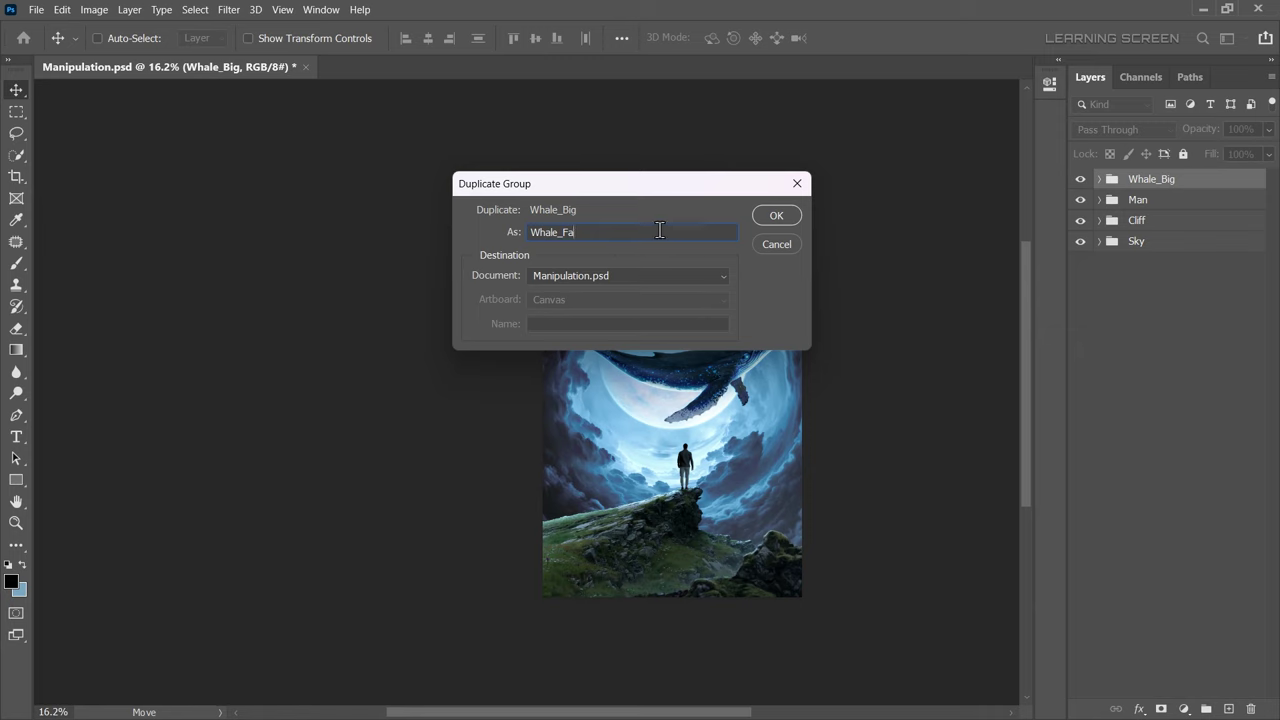
type("rSmall")
key("Return")
Scale Whale_Small to about 53%, tilt it slightly, and place it below the big whale
key("ctrl+t")
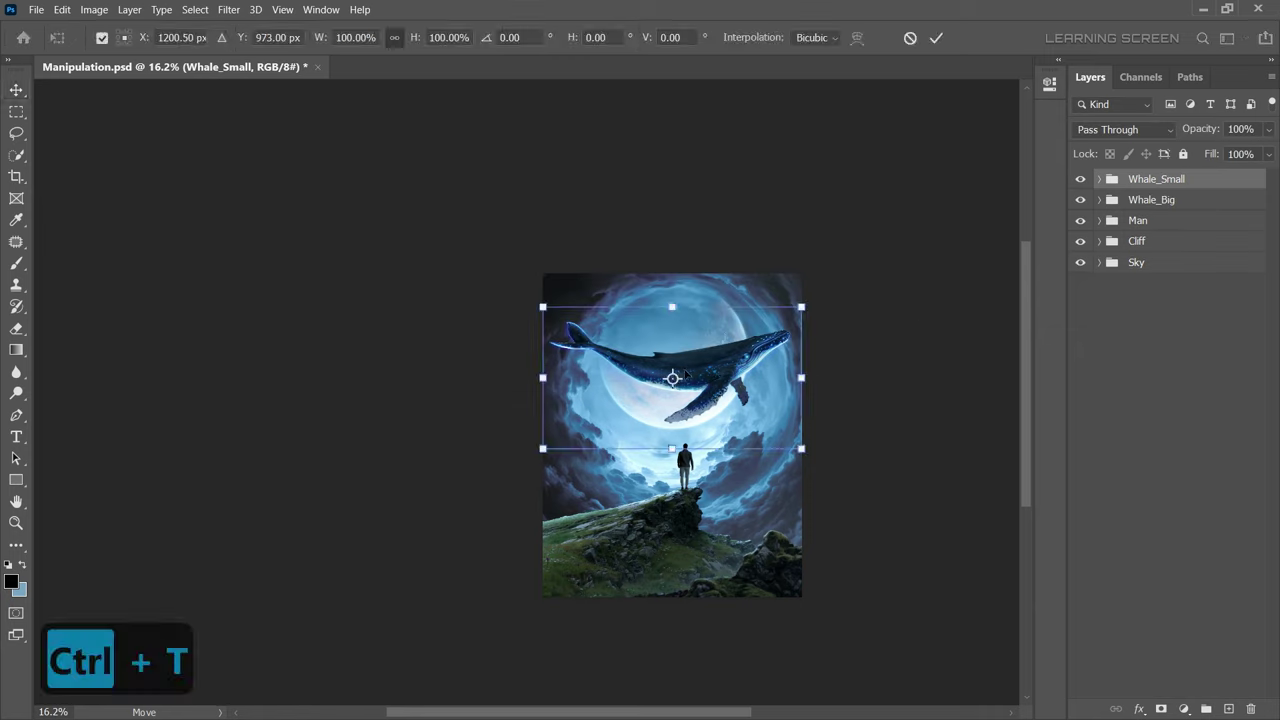
left_click_drag(800, 300, 688, 368)
left_click_drag(530, 460, 523, 446)
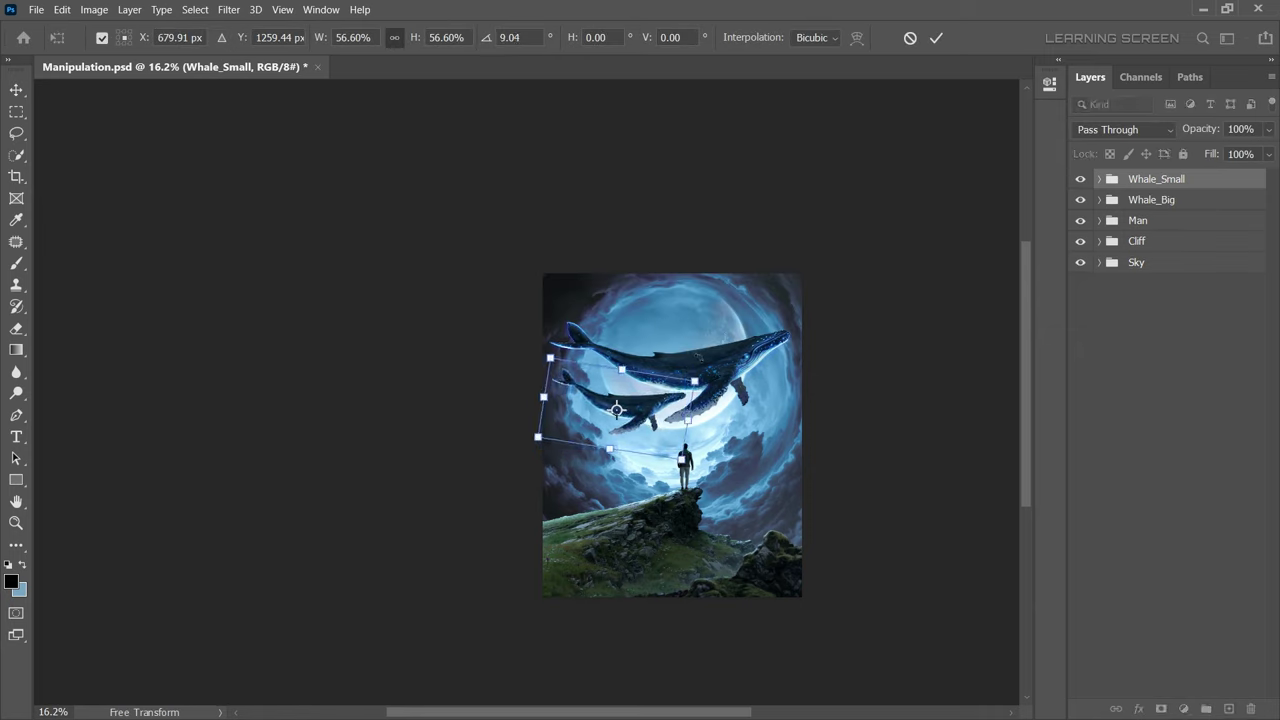
left_click_drag(694, 381, 684, 382)
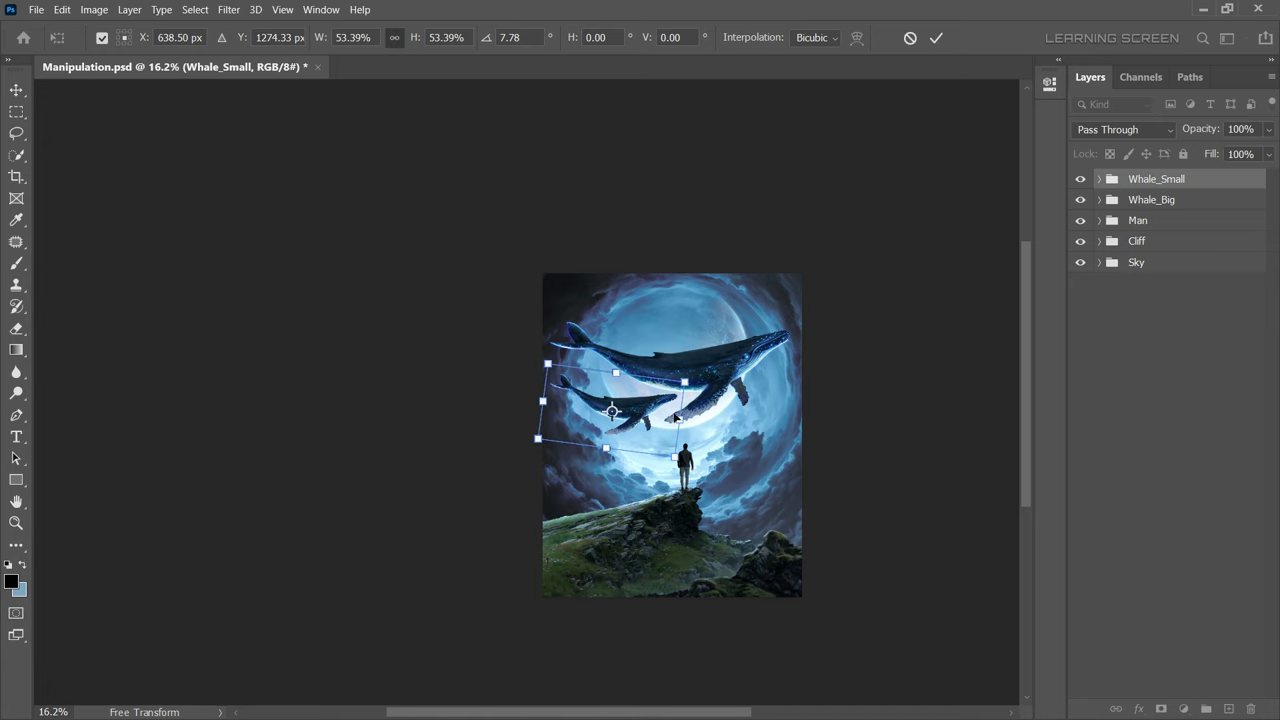
left_click_drag(612, 411, 620, 422)
left_click(936, 38)
Zoom in until the whales composite fills the canvas window
scroll(716, 455, "down", 10)
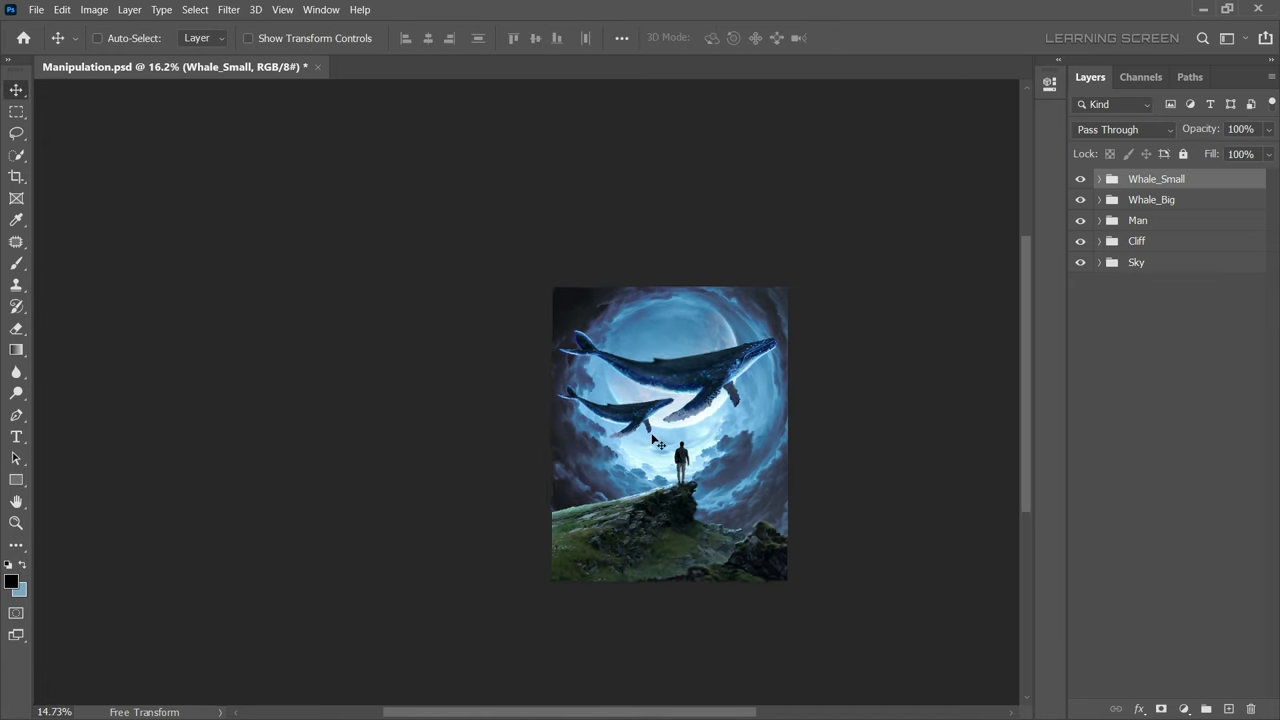
scroll(716, 455, "up", 3)
scroll(700, 440, "up", 3)
scroll(680, 425, "up", 4)
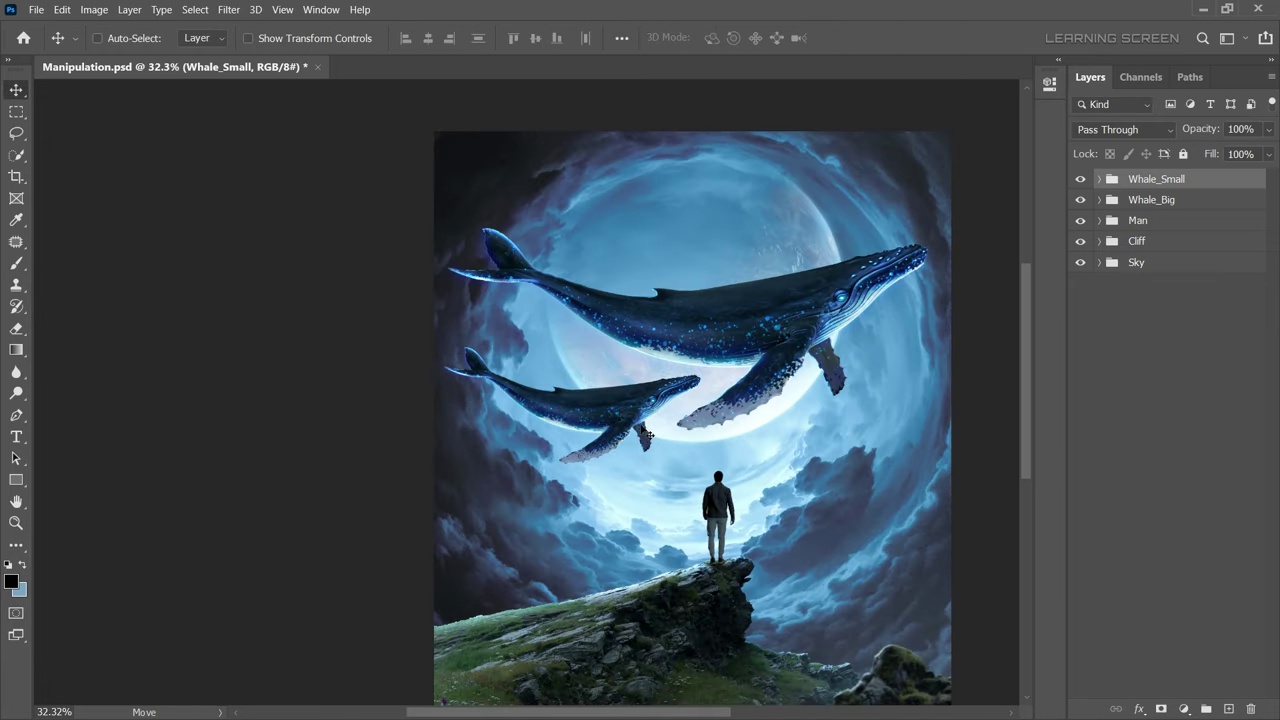
scroll(660, 410, "up", 2)
Expand Whale_Small and narrow the Levels 4 output range
left_click(1099, 183)
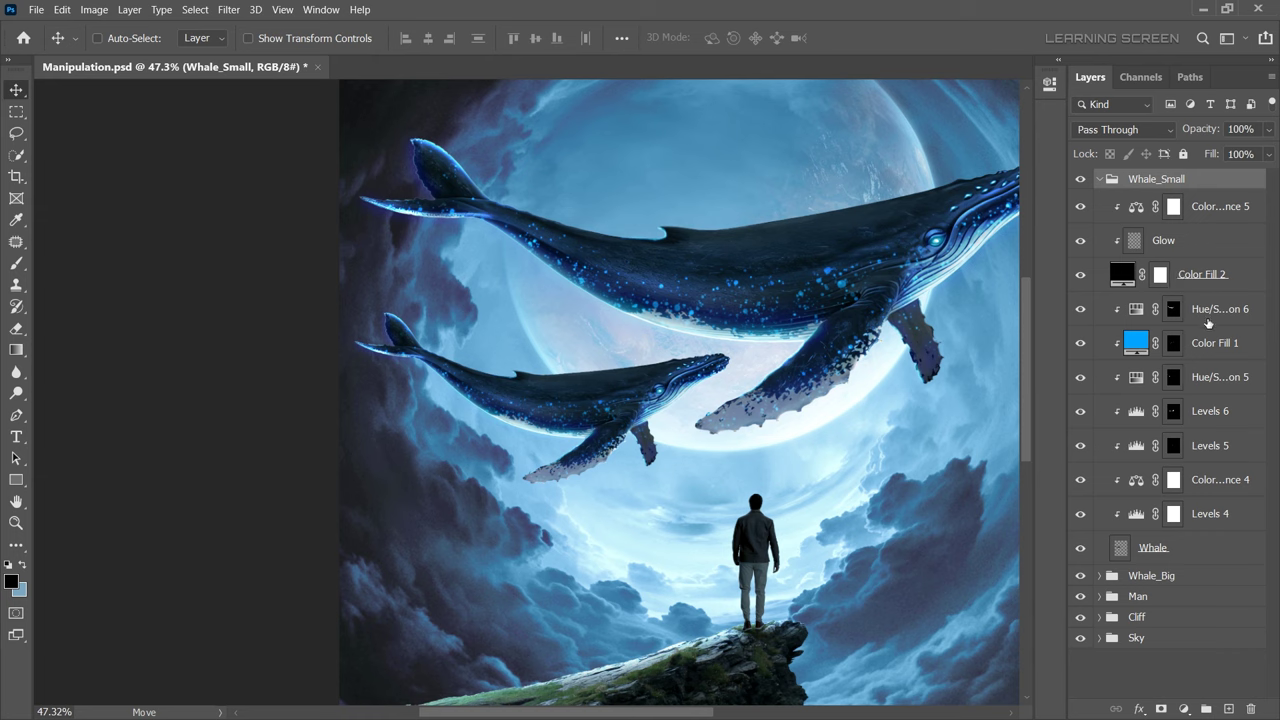
left_click(1208, 320)
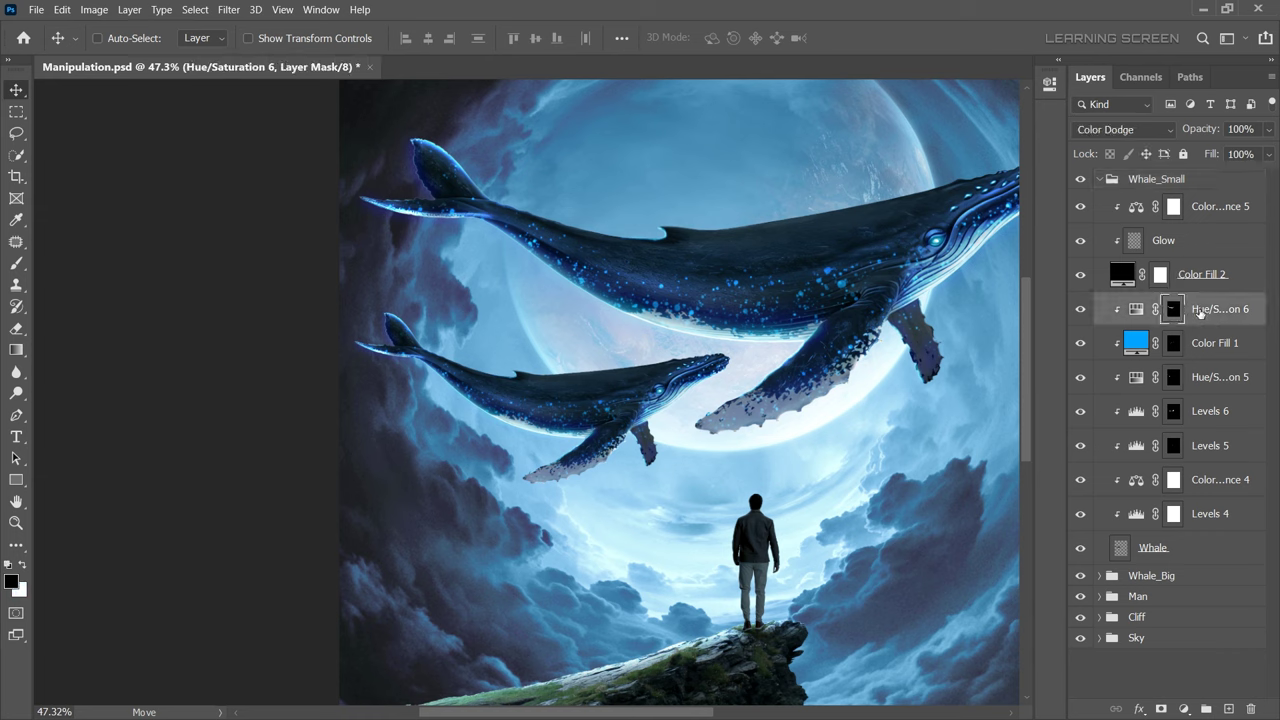
double_click(1140, 513)
left_click_drag(830, 309, 852, 309)
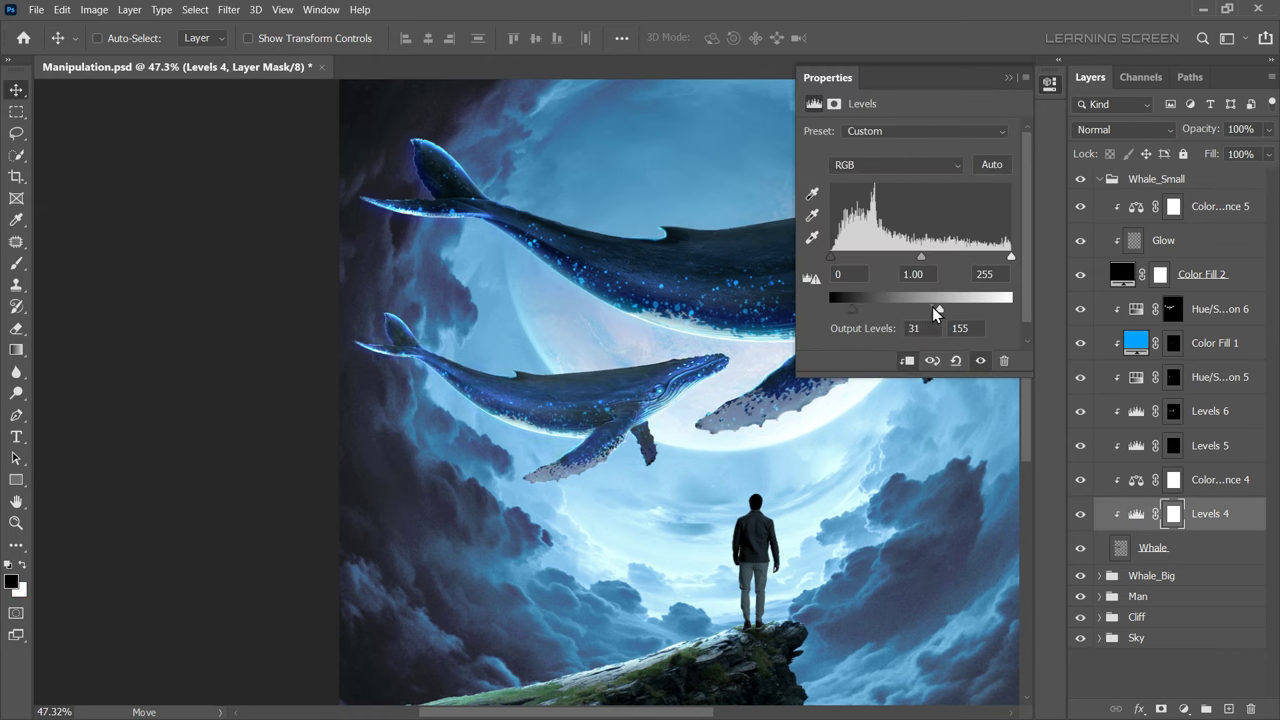
left_click_drag(939, 309, 913, 313)
Add a clipped Levels 8 adjustment with output narrowed to 53–161
left_click(1215, 309)
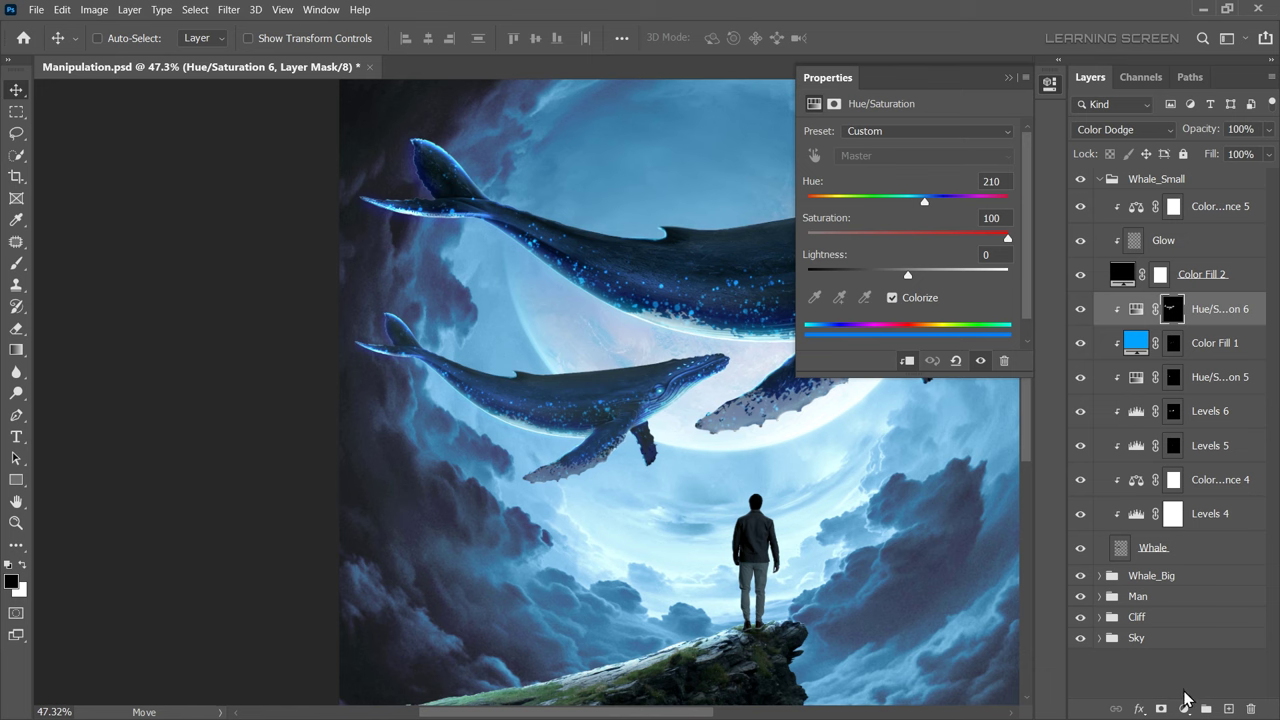
left_click(1184, 708)
left_click(1165, 487)
left_click(905, 361)
left_click_drag(830, 309, 849, 309)
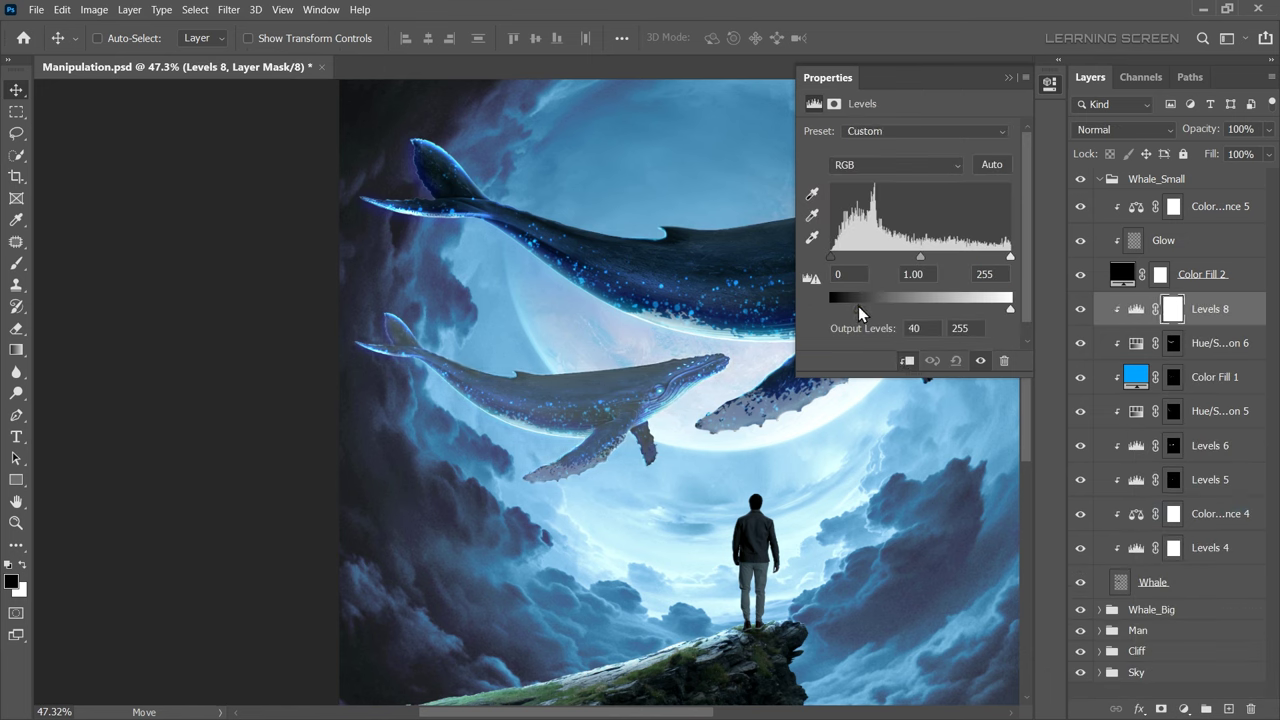
left_click_drag(1010, 309, 943, 310)
left_click_drag(849, 309, 873, 309)
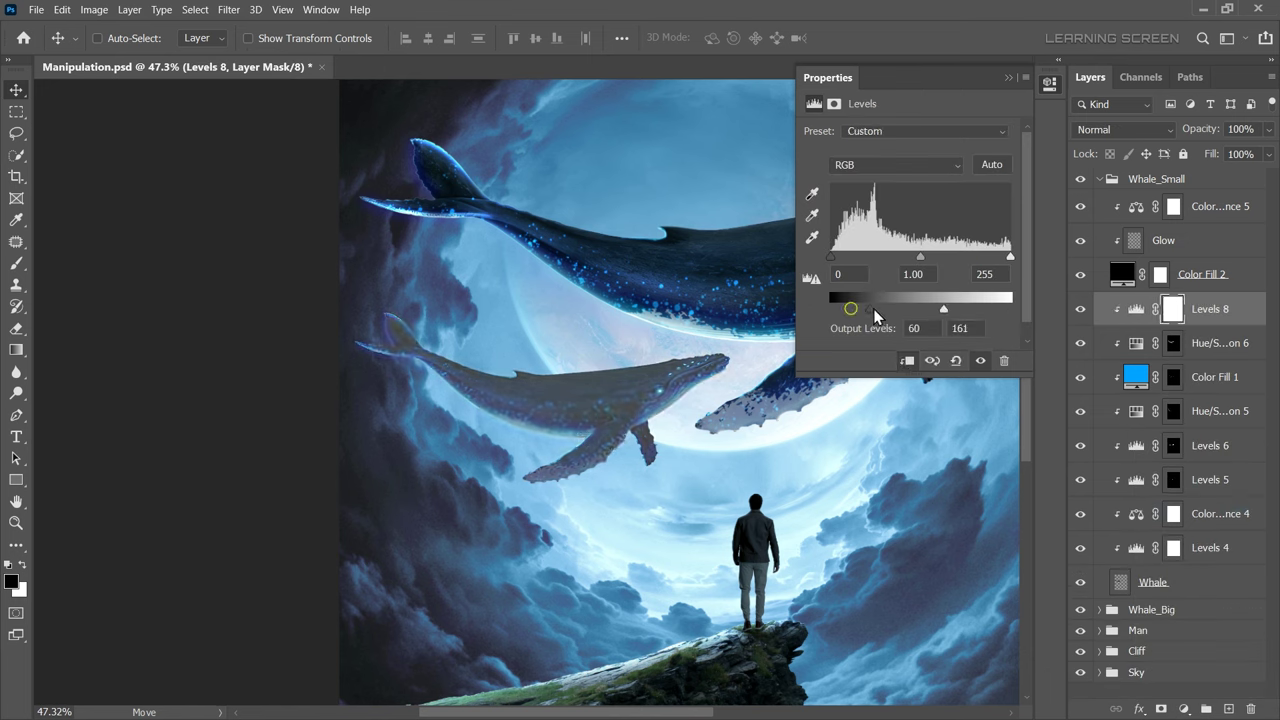
Add a Color Balance 7 adjustment with Cyan -21 and Blue +32
left_click(1184, 708)
left_click(1186, 567)
left_click_drag(887, 232, 911, 234)
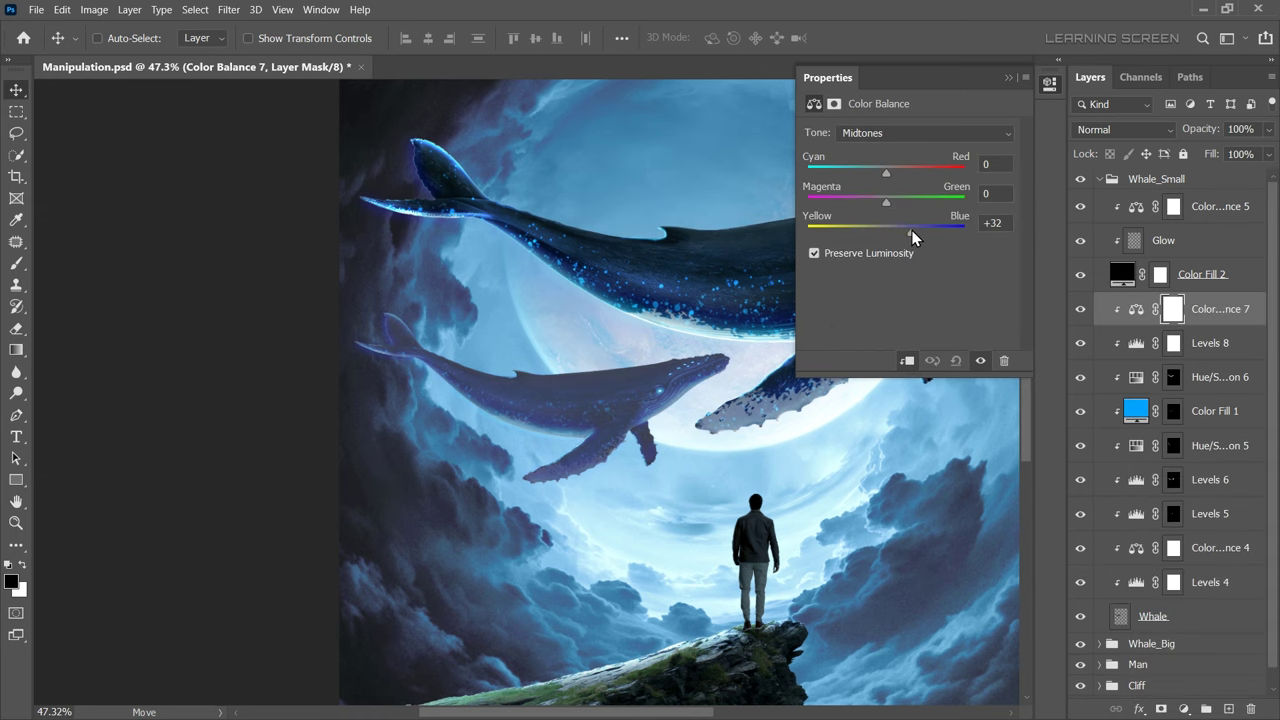
left_click_drag(887, 173, 870, 178)
Show the Glow layer and lower its opacity to 52%
scroll(608, 331, "down", 5)
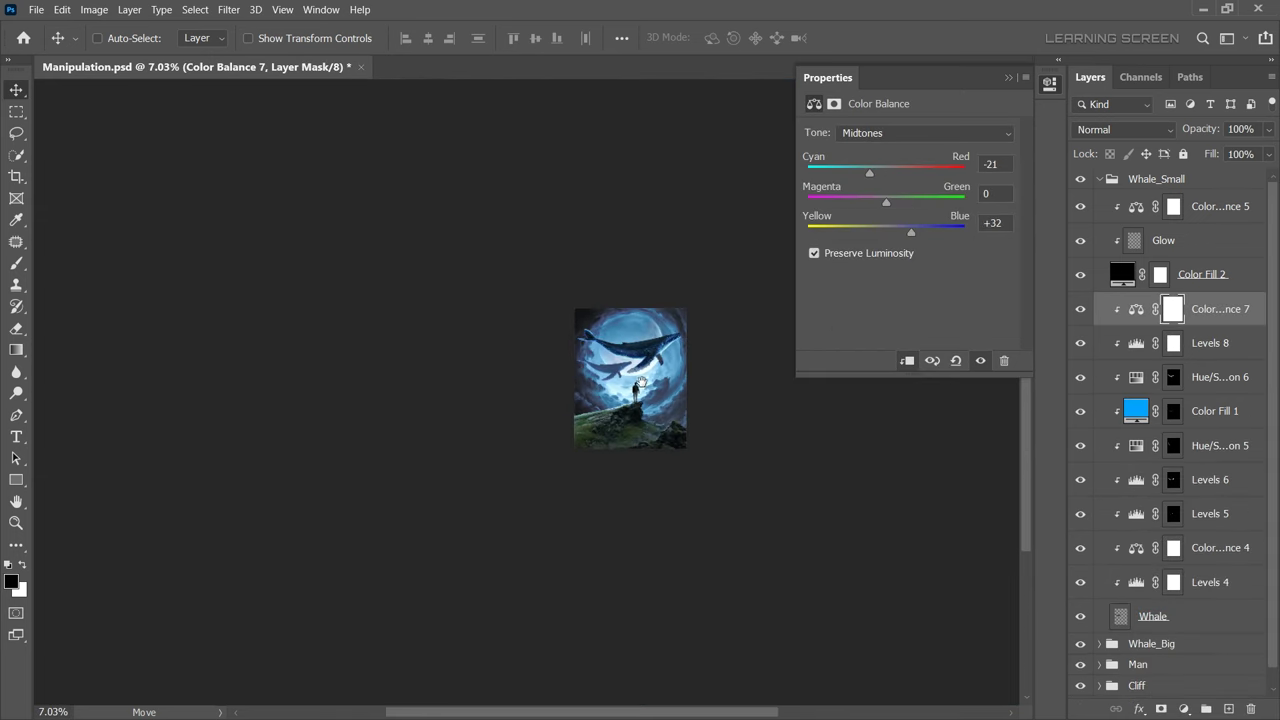
scroll(955, 362, "up", 3)
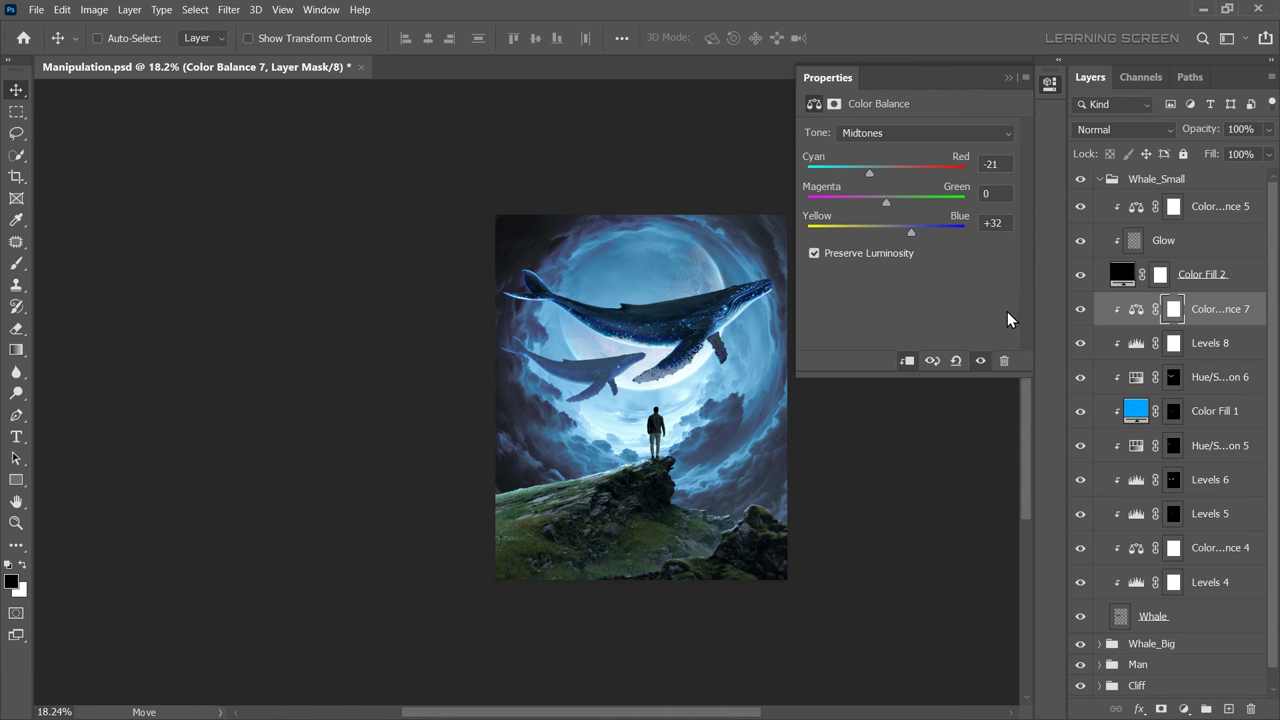
left_click(1080, 241)
scroll(666, 344, "up", 3)
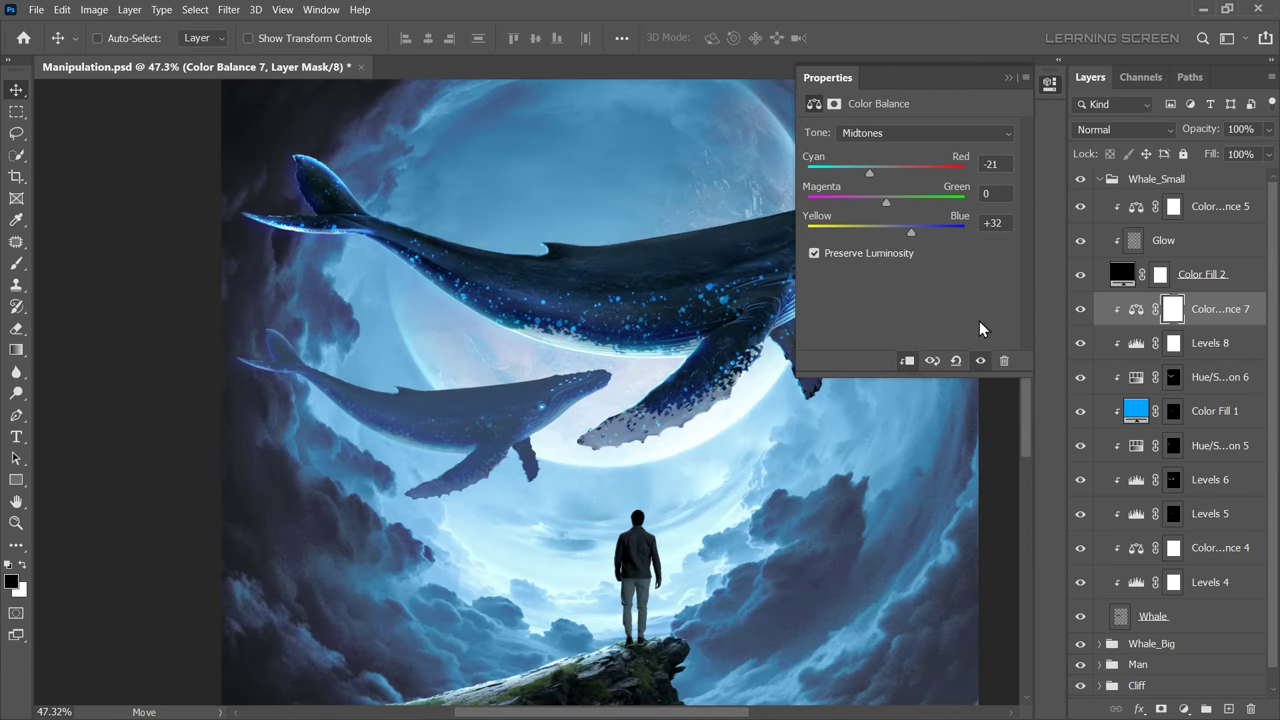
left_click(1162, 240)
left_click(1268, 129)
left_click_drag(1268, 149, 1232, 152)
Collapse the Whale_Small group and the adjustment Properties panel
left_click(1100, 179)
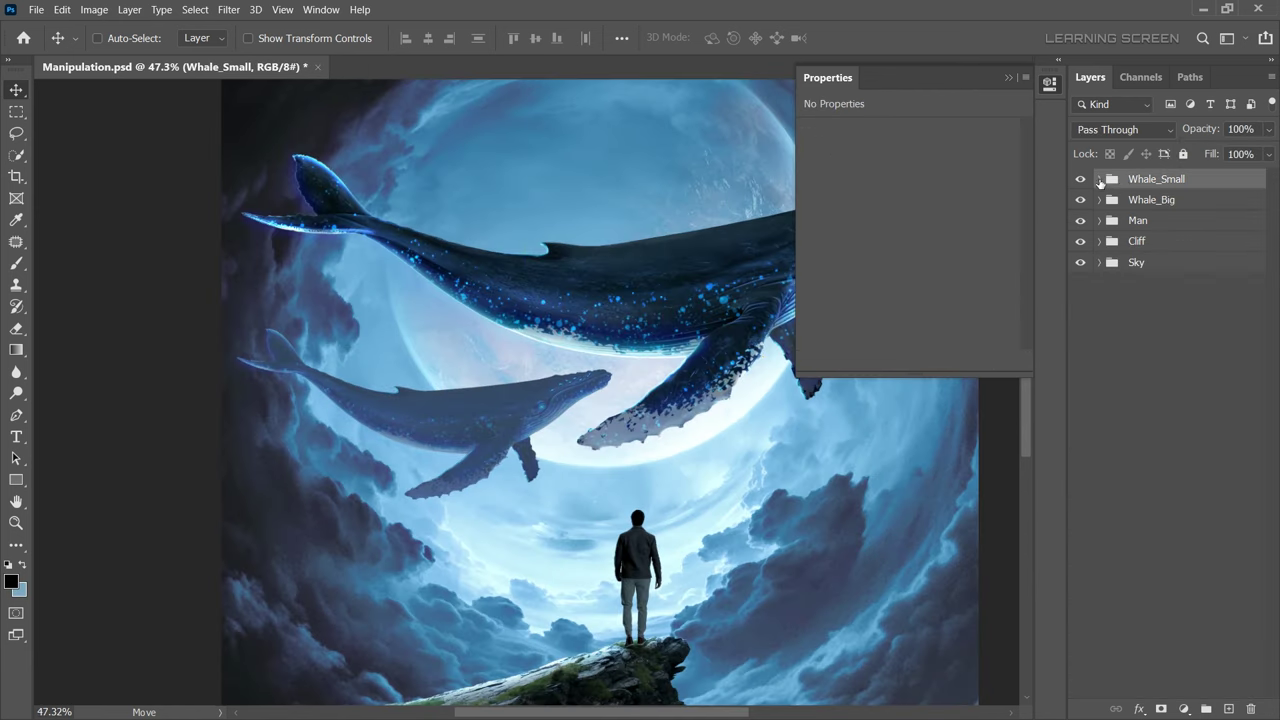
left_click(1008, 77)
scroll(850, 285, "down", 3)
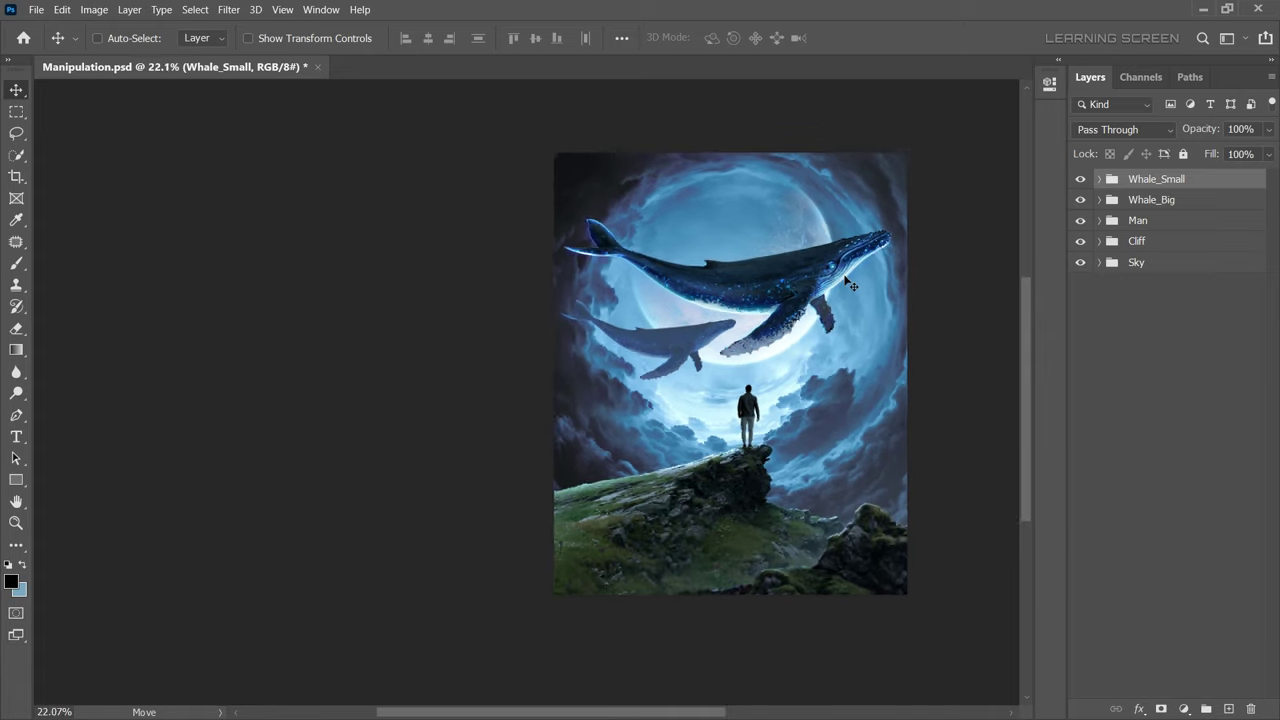
Create a new layer named Merged_All and stamp all visible layers into it
left_click(1228, 708)
double_click(1142, 186)
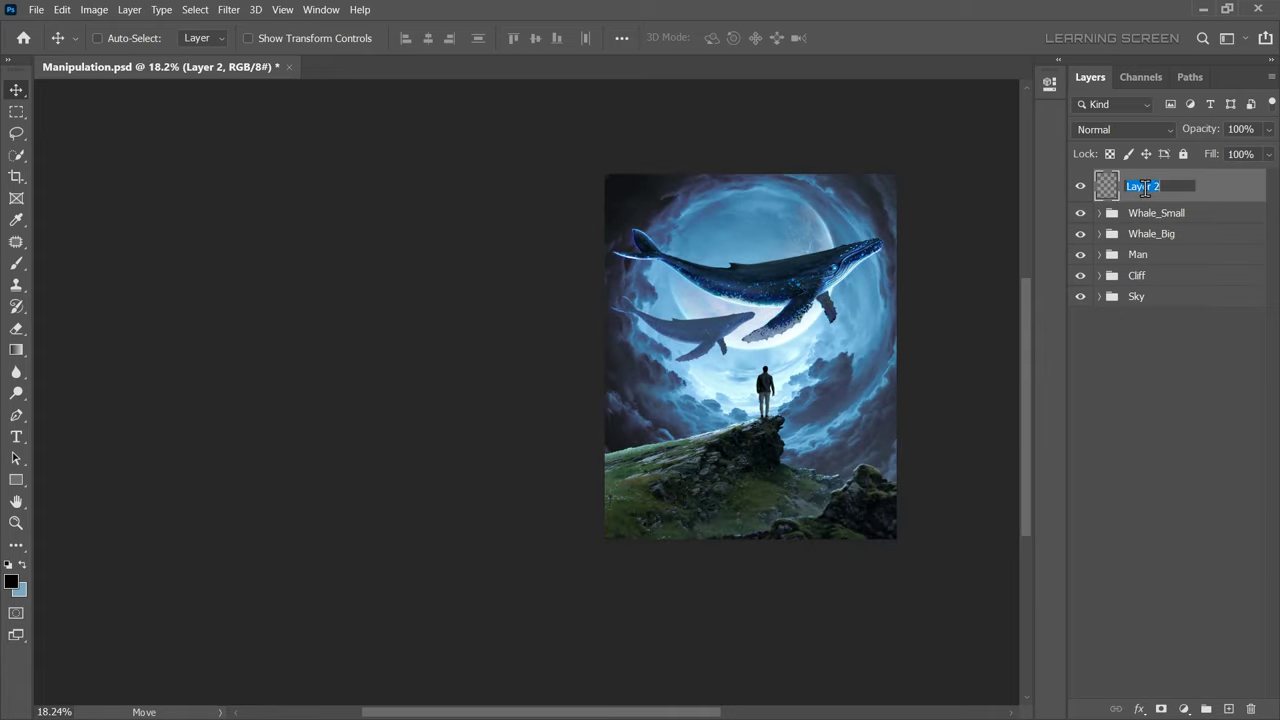
type("Merged_All")
key("Return")
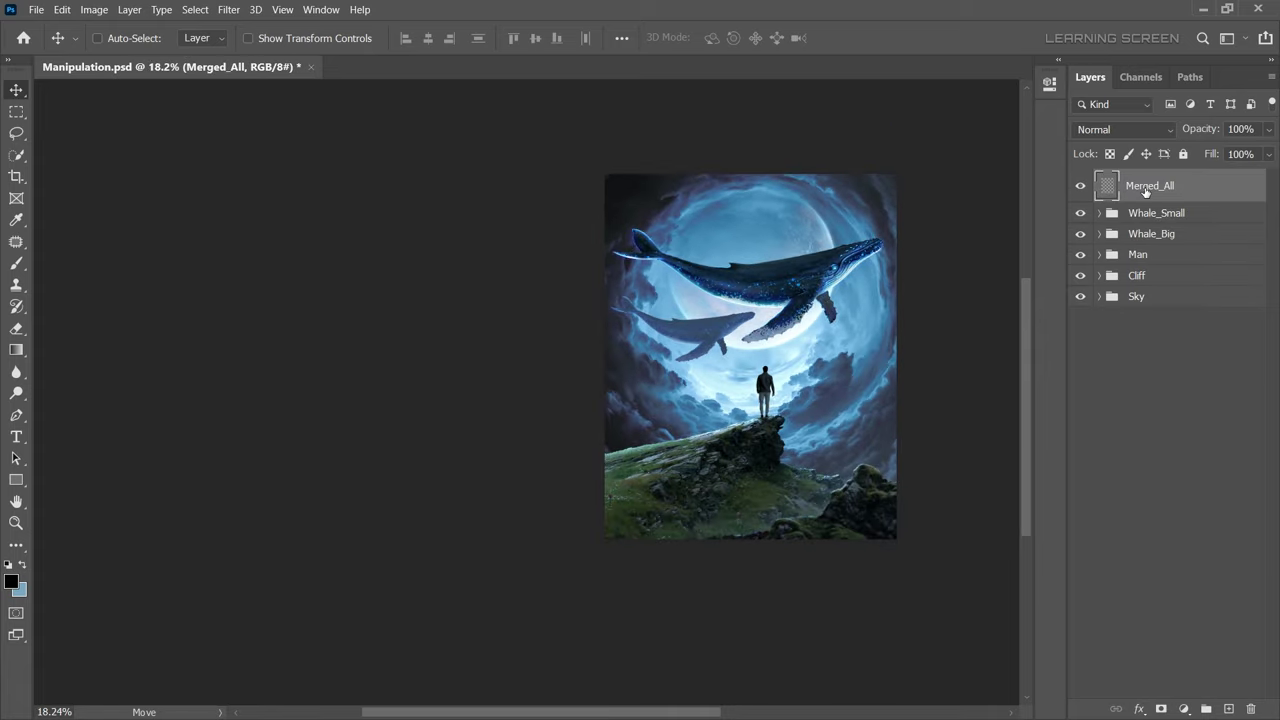
key("ctrl+alt+shift+e")
scroll(663, 600, "right", 3)
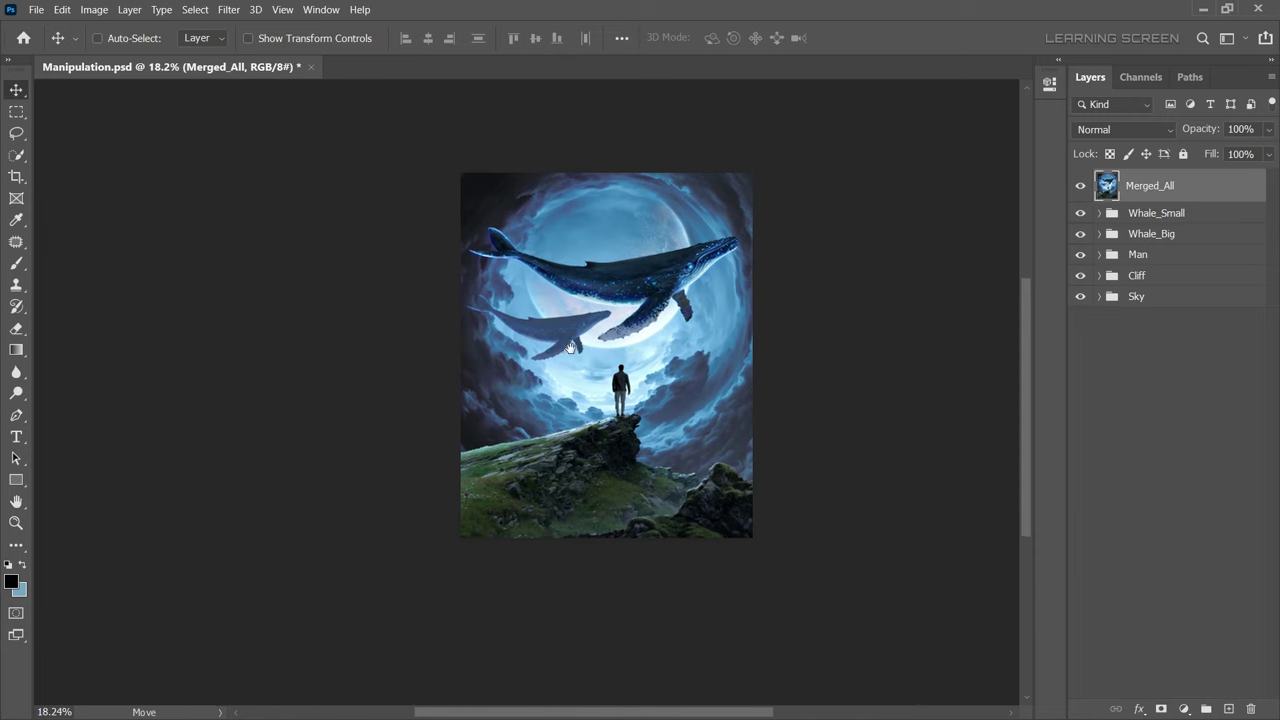
Apply Unsharp Mask at Amount 300%, Radius 1.4 px, Threshold 0, then start the Camera Raw Filter
left_click(229, 10)
mouse_move(247, 278)
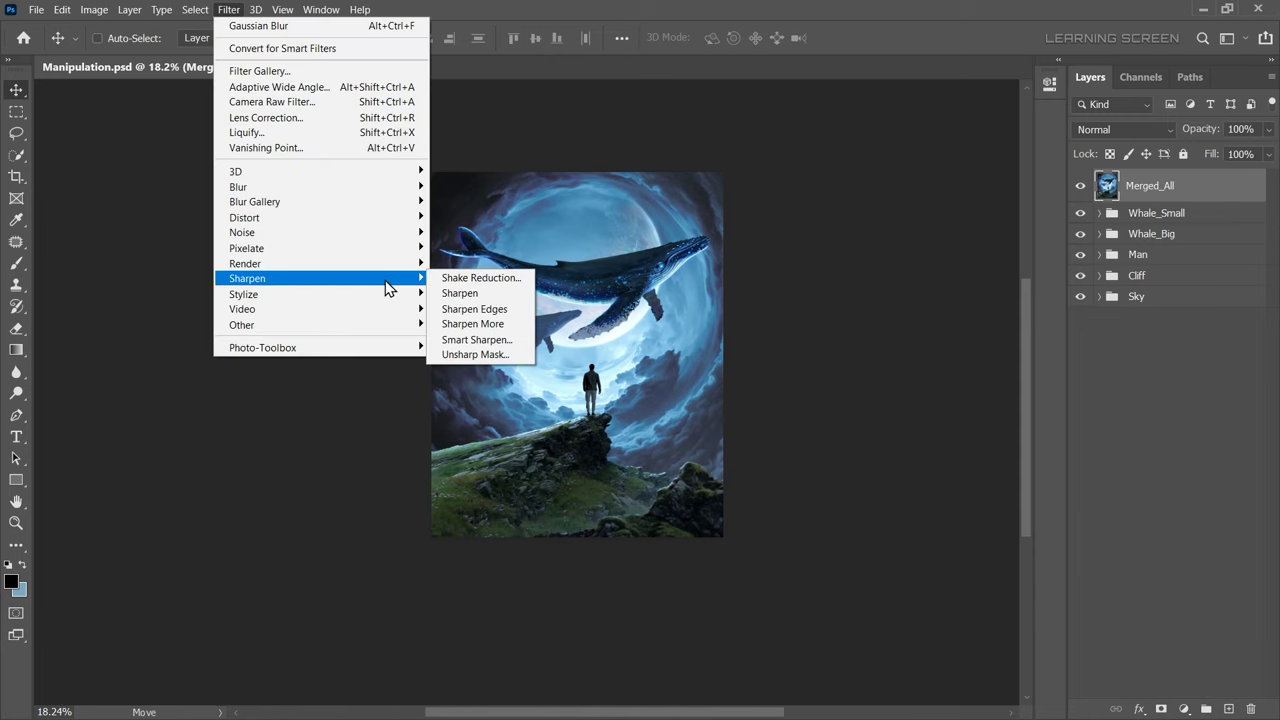
left_click(473, 354)
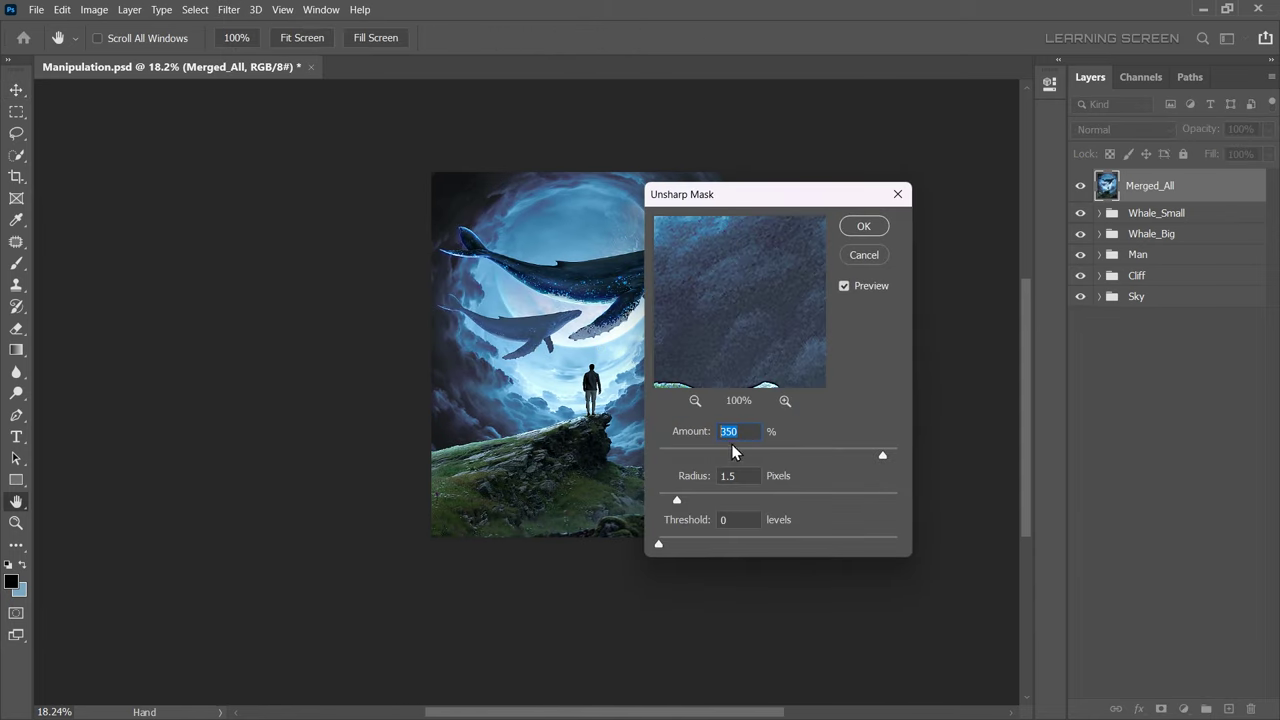
type("300")
left_click(865, 222)
left_click(229, 10)
left_click(306, 101)
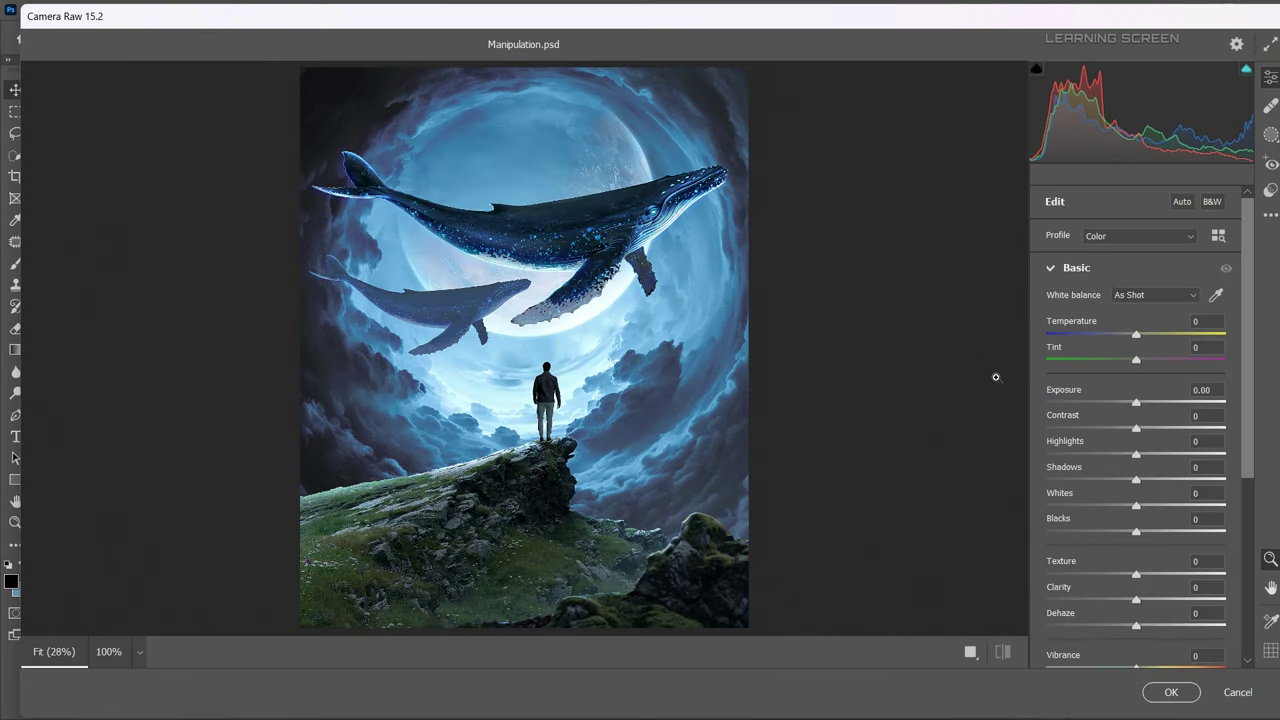
Warm the image slightly and add a dark edge vignette of about -30
left_click_drag(1136, 334, 1143, 339)
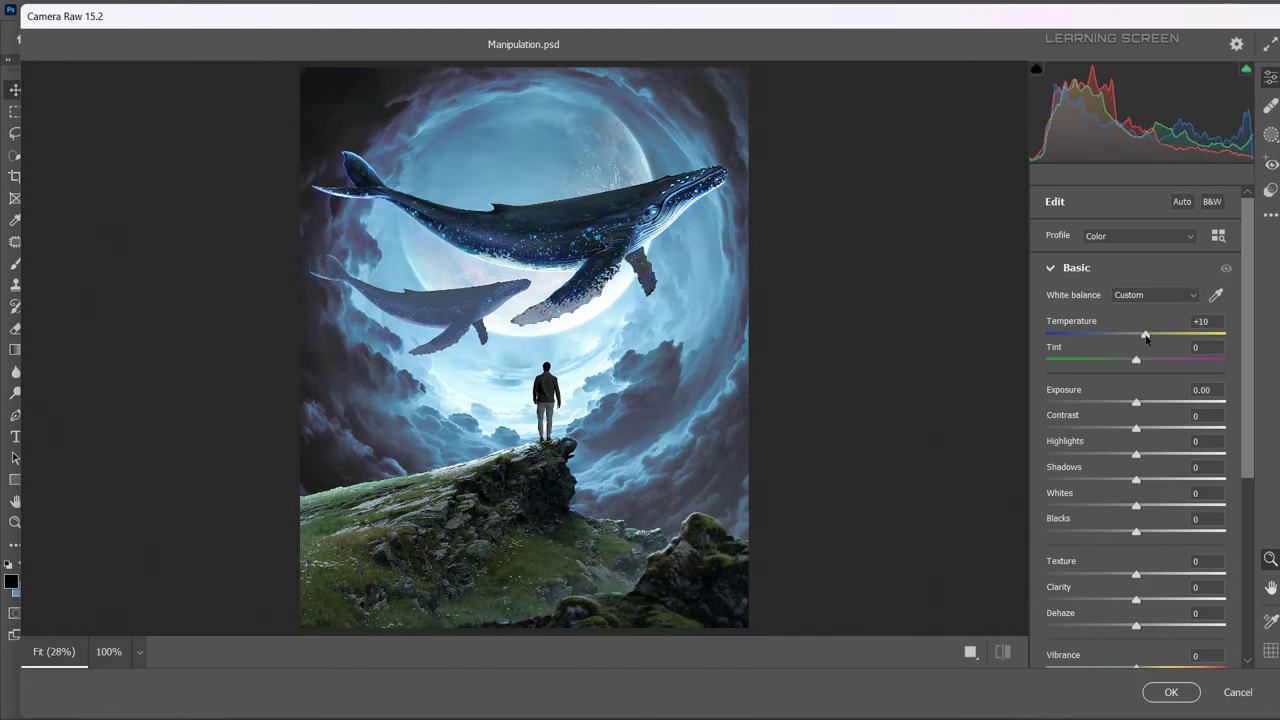
left_click(1076, 268)
left_click(1080, 500)
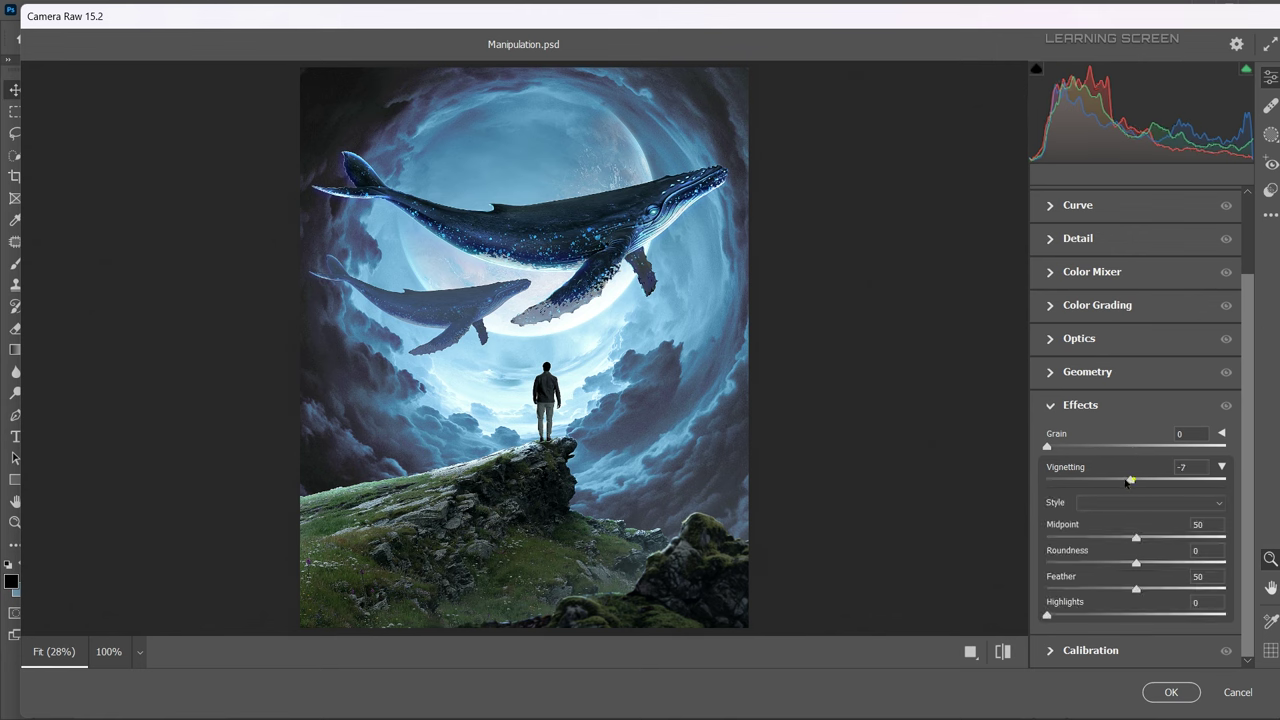
left_click_drag(1136, 480, 1109, 480)
left_click_drag(1136, 537, 1188, 540)
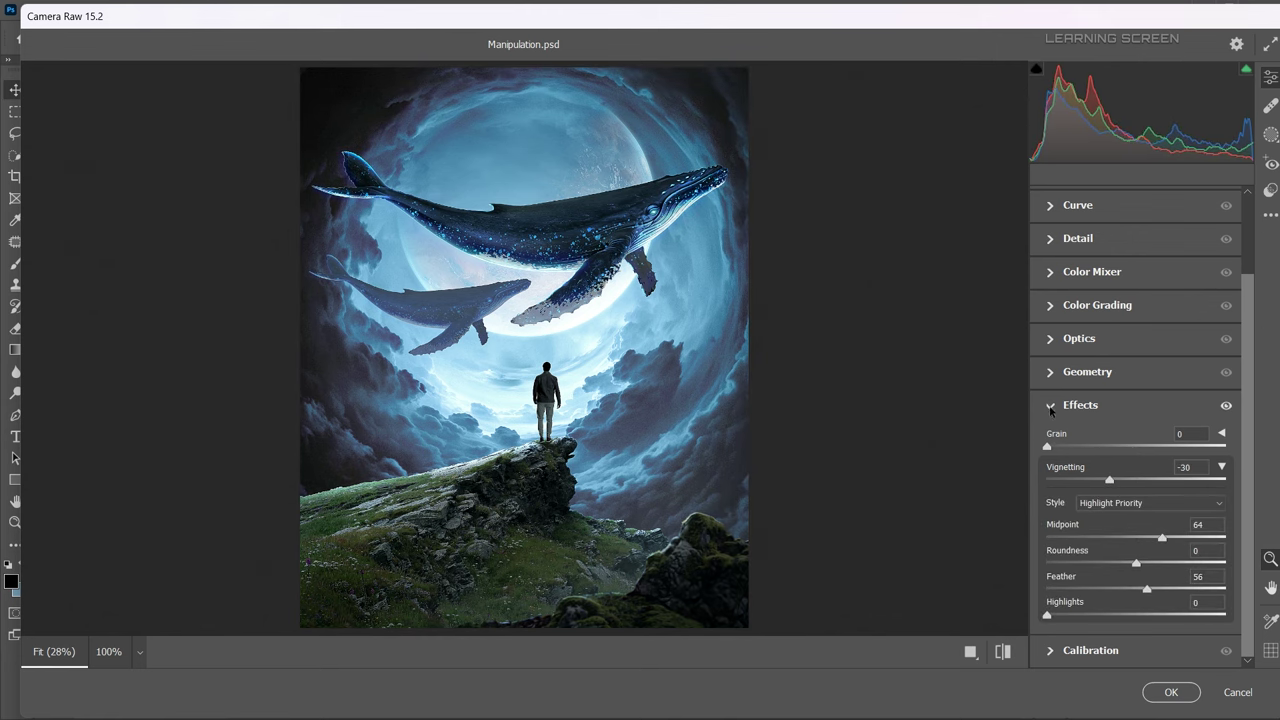
Shift the red, green and blue primary hues in Calibration
left_click(1090, 650)
left_click_drag(1136, 470, 1094, 470)
left_click_drag(1136, 548, 1103, 548)
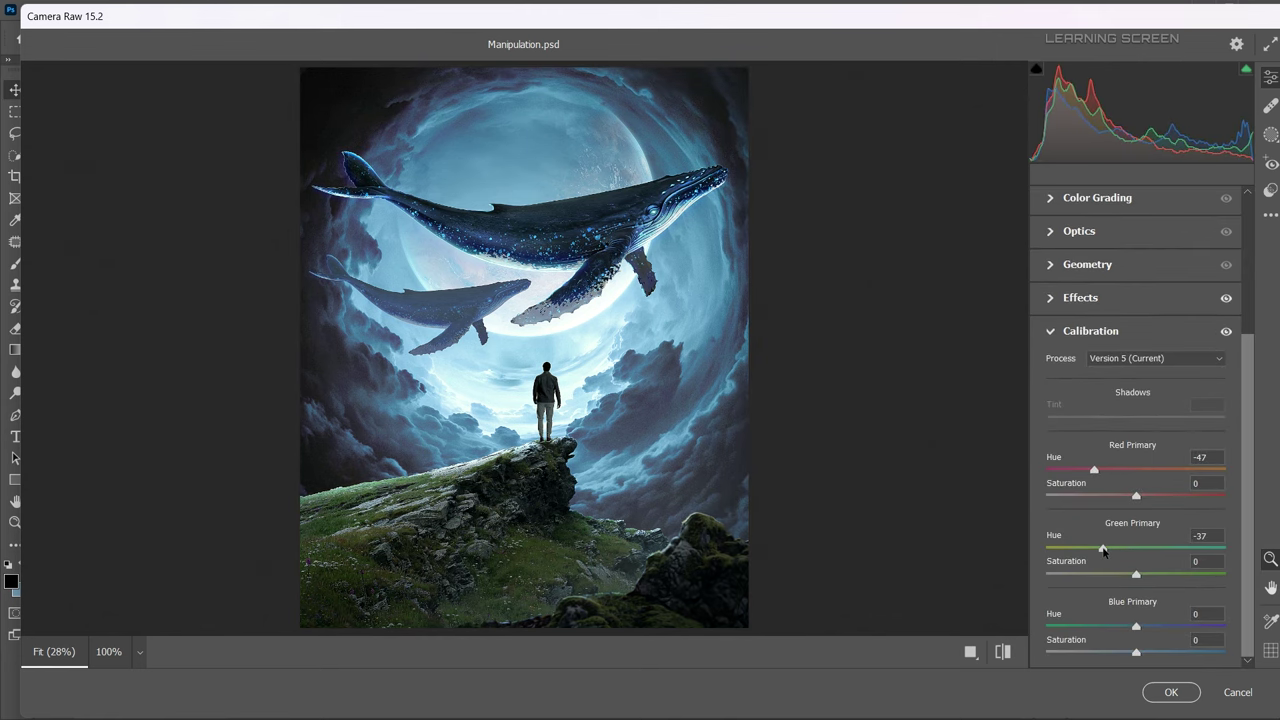
left_click_drag(1136, 626, 1102, 627)
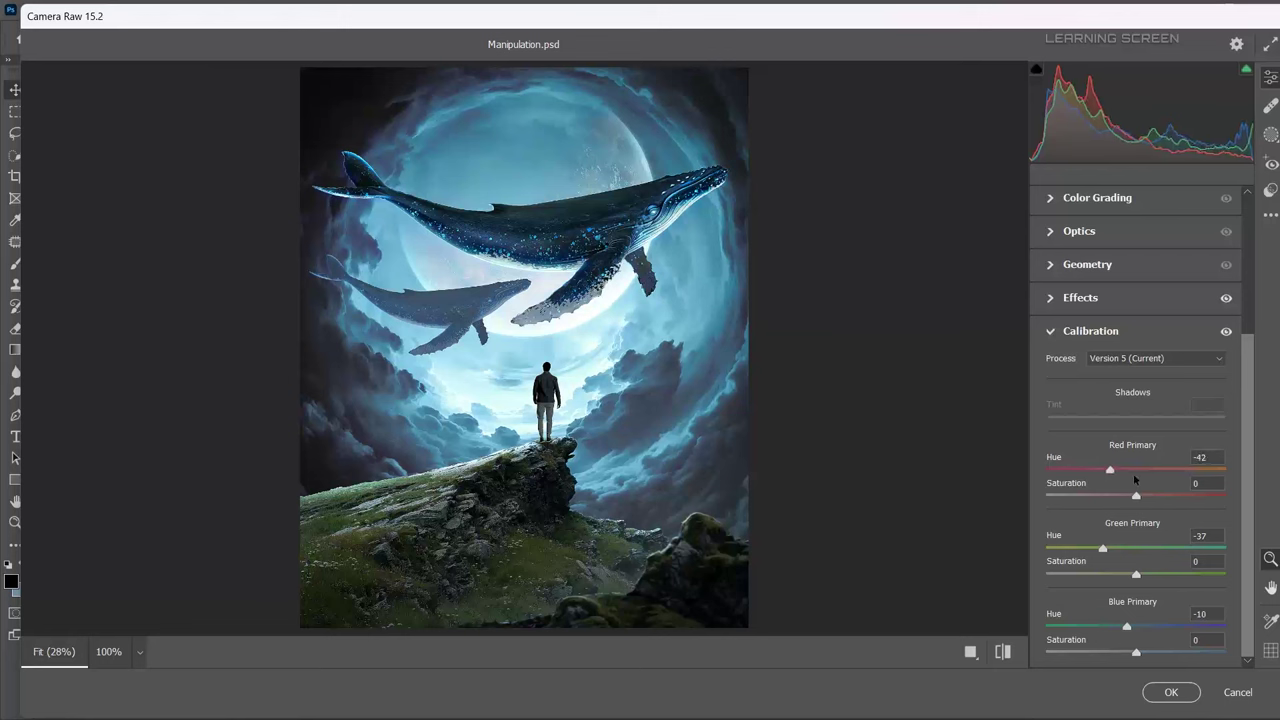
left_click(1085, 330)
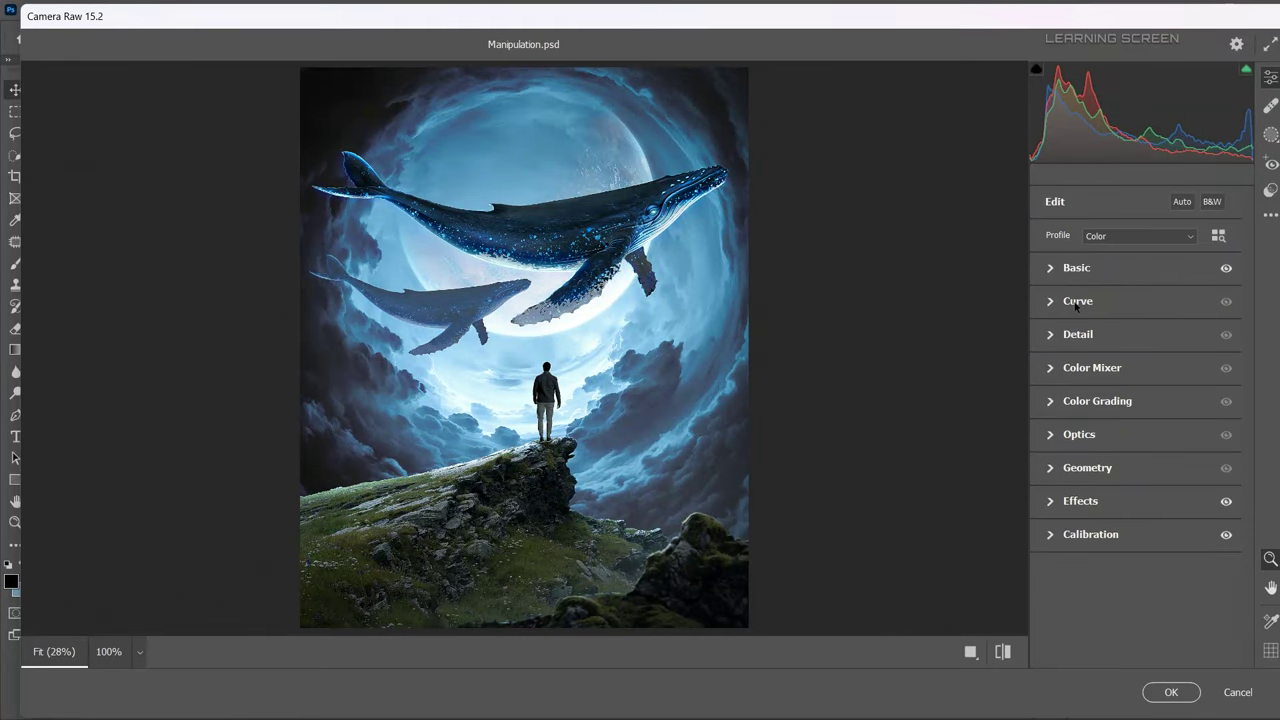
Boost the greens saturation in the Color Mixer
left_click(1067, 370)
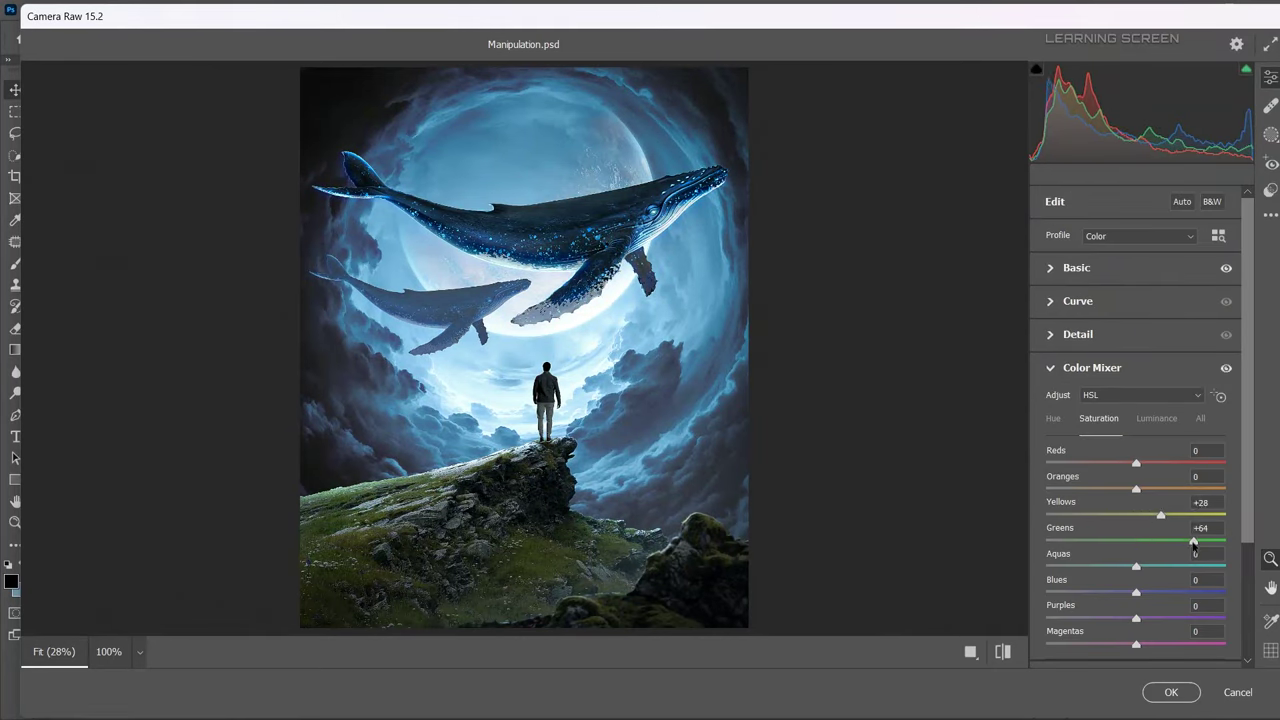
left_click_drag(1151, 565, 1146, 567)
left_click(1090, 367)
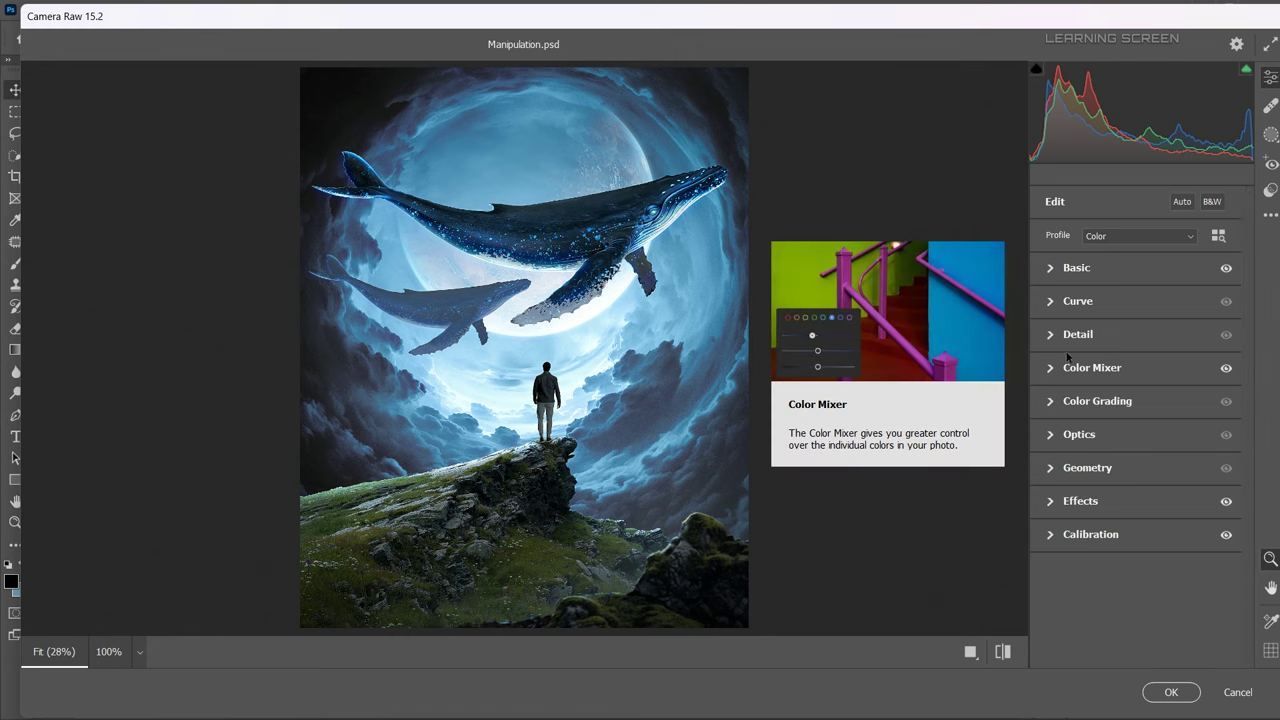
Set Temperature +4, Clarity +15 and Vibrance +18, then apply the Camera Raw grade
left_click(1094, 267)
left_click(1142, 285)
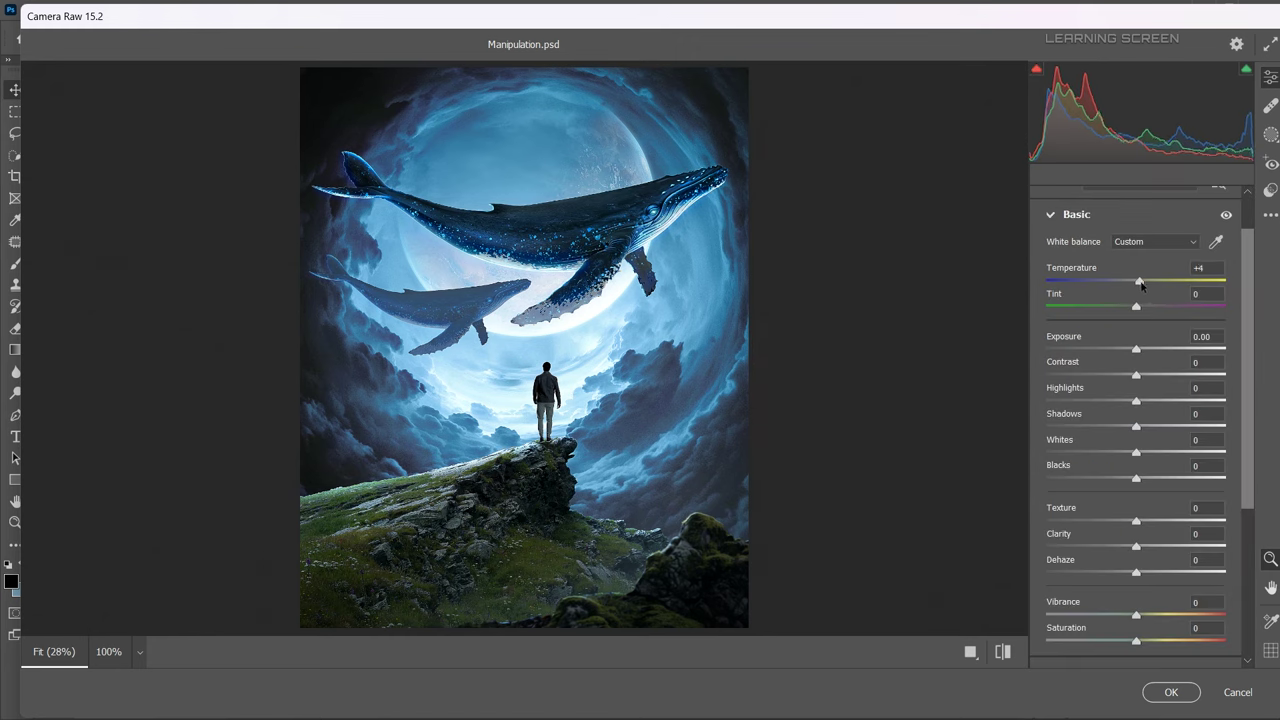
left_click_drag(1136, 546, 1149, 546)
left_click_drag(1136, 614, 1146, 614)
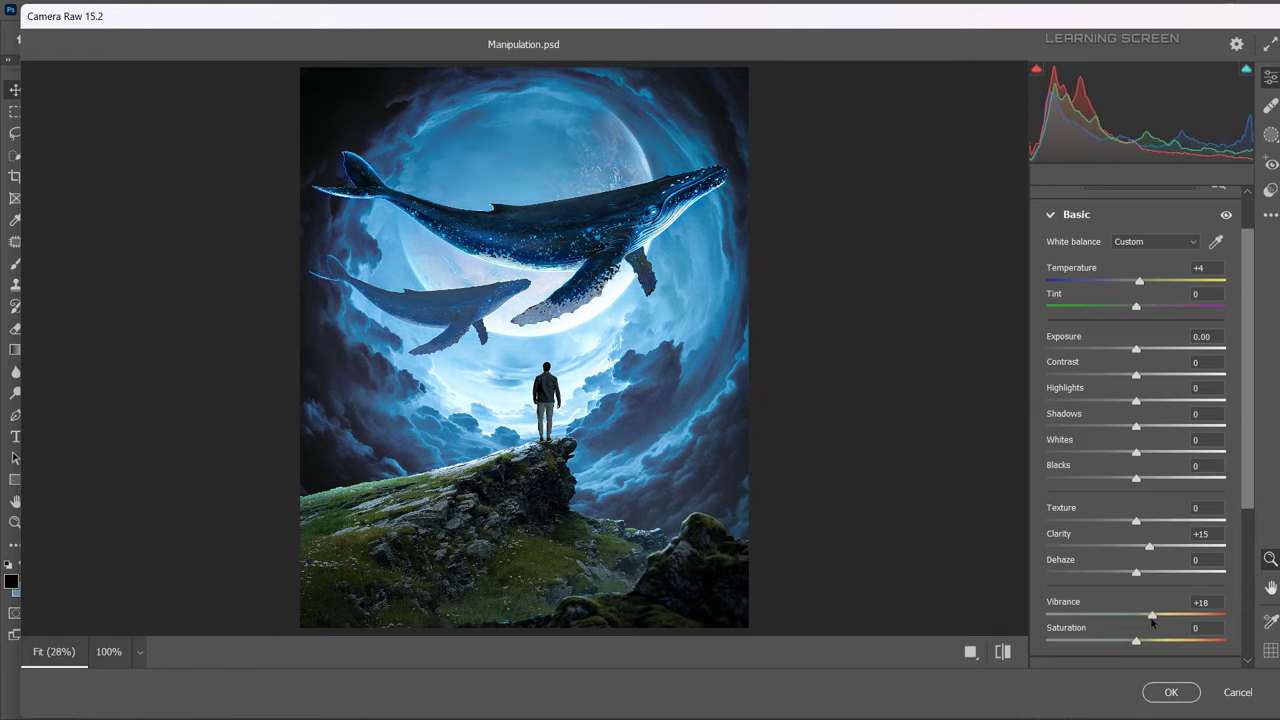
left_click(1169, 691)
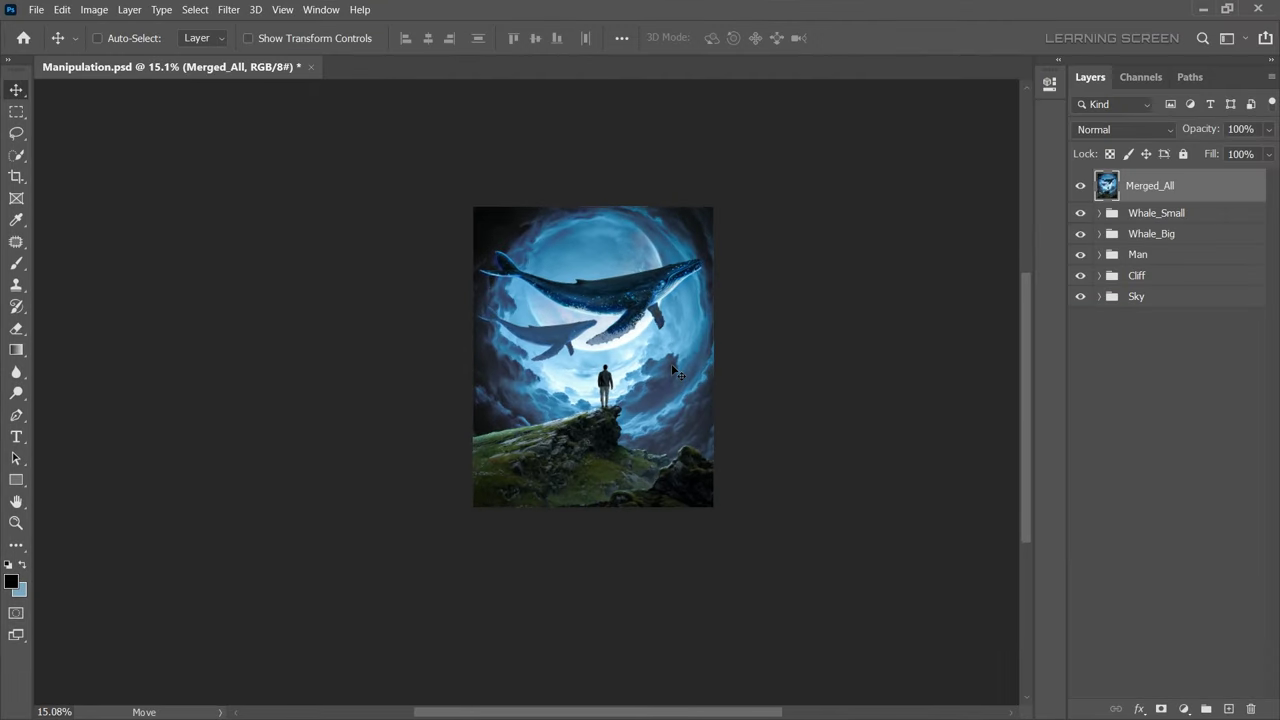